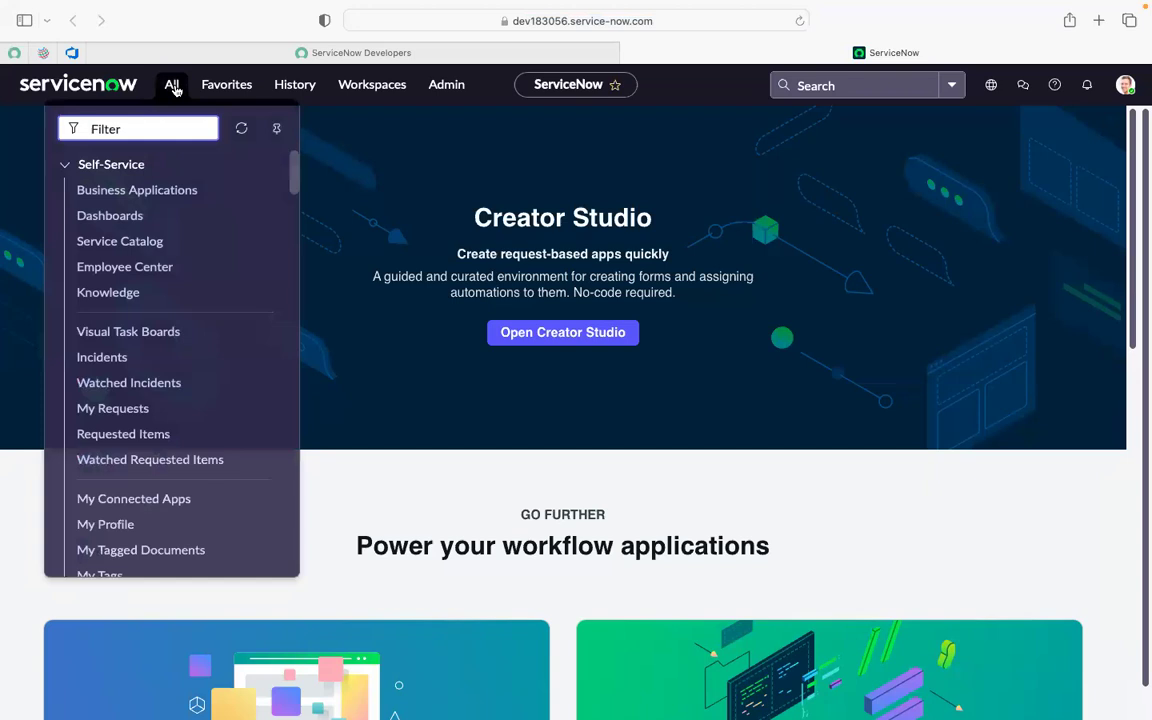
- Open the change request creation page in a separate browser tab and start a change with the Normal model
type("change")
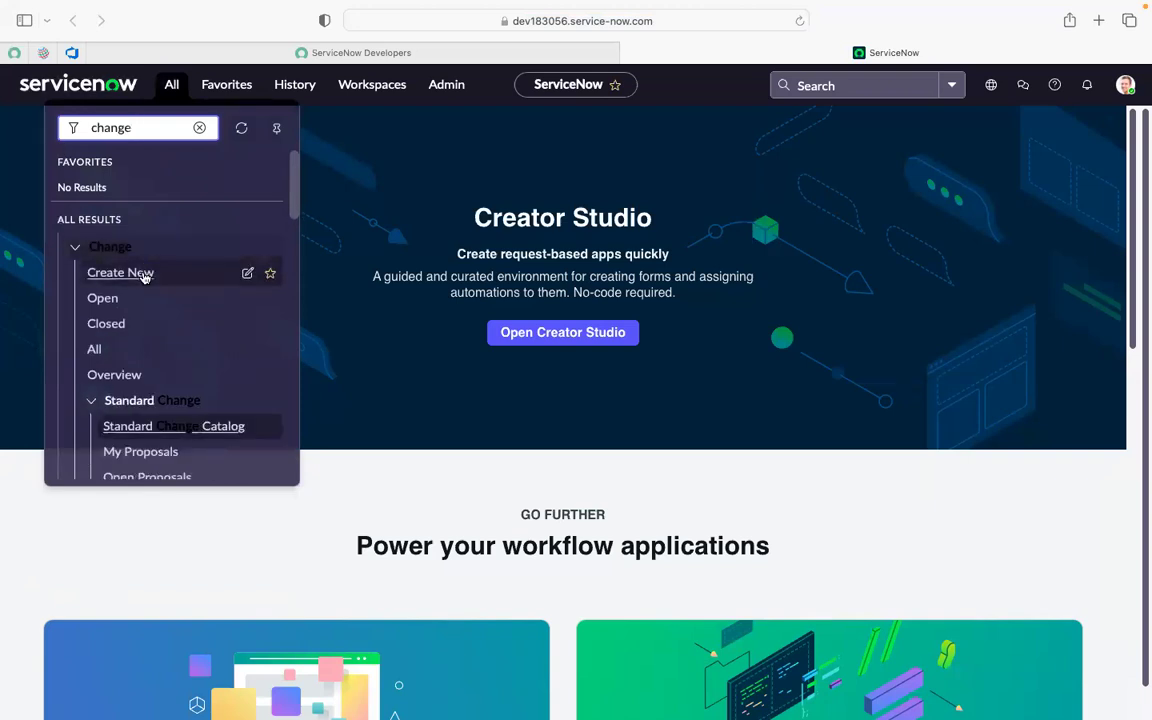
left_click(143, 274, "super")
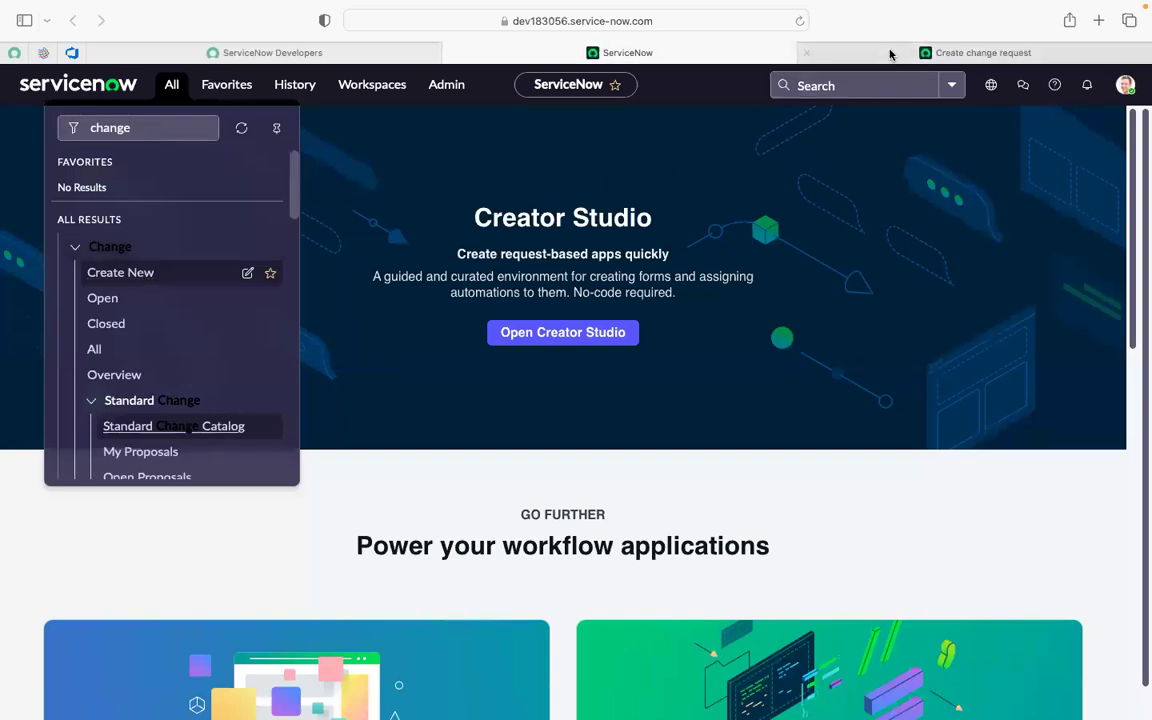
left_click(890, 54)
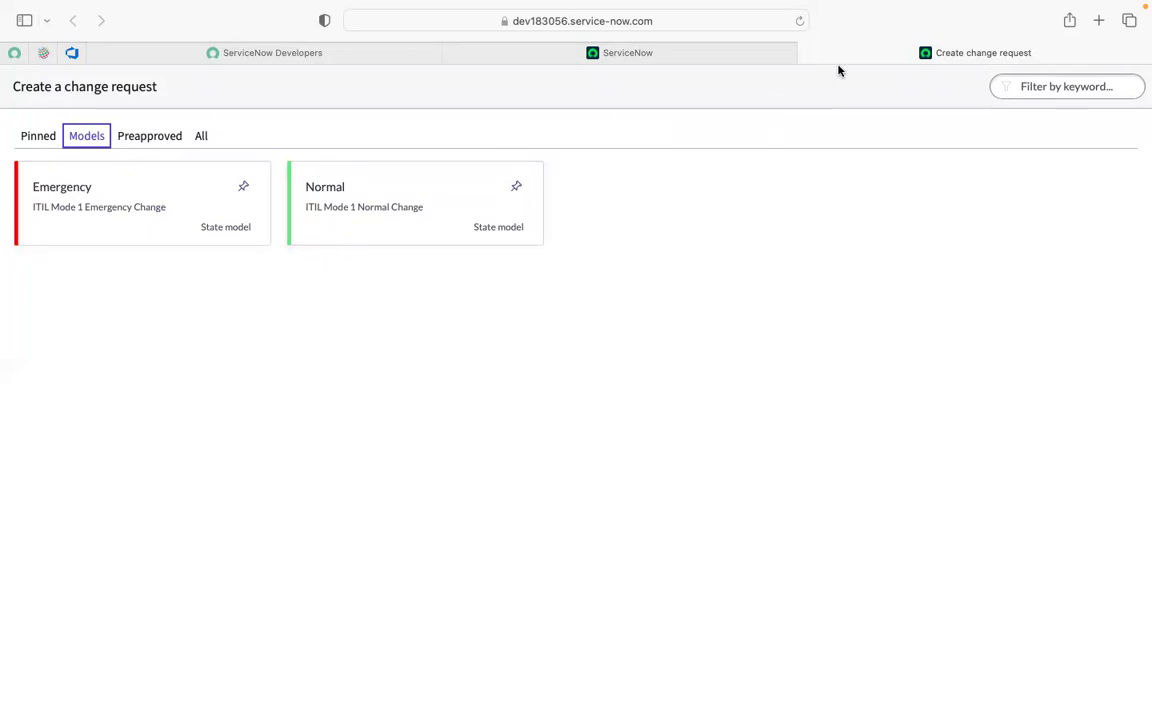
left_click(381, 203)
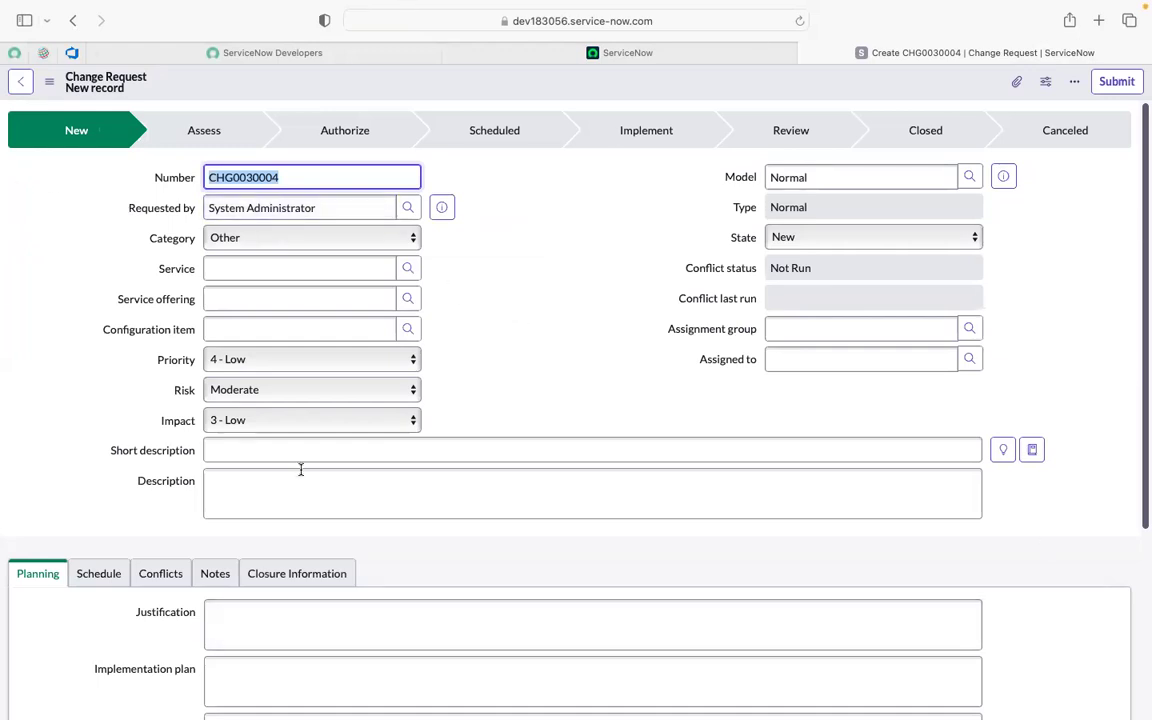
- Open another change request creation page in its own tab, place it before the Normal change form's tab, and return to that form
left_click(585, 60)
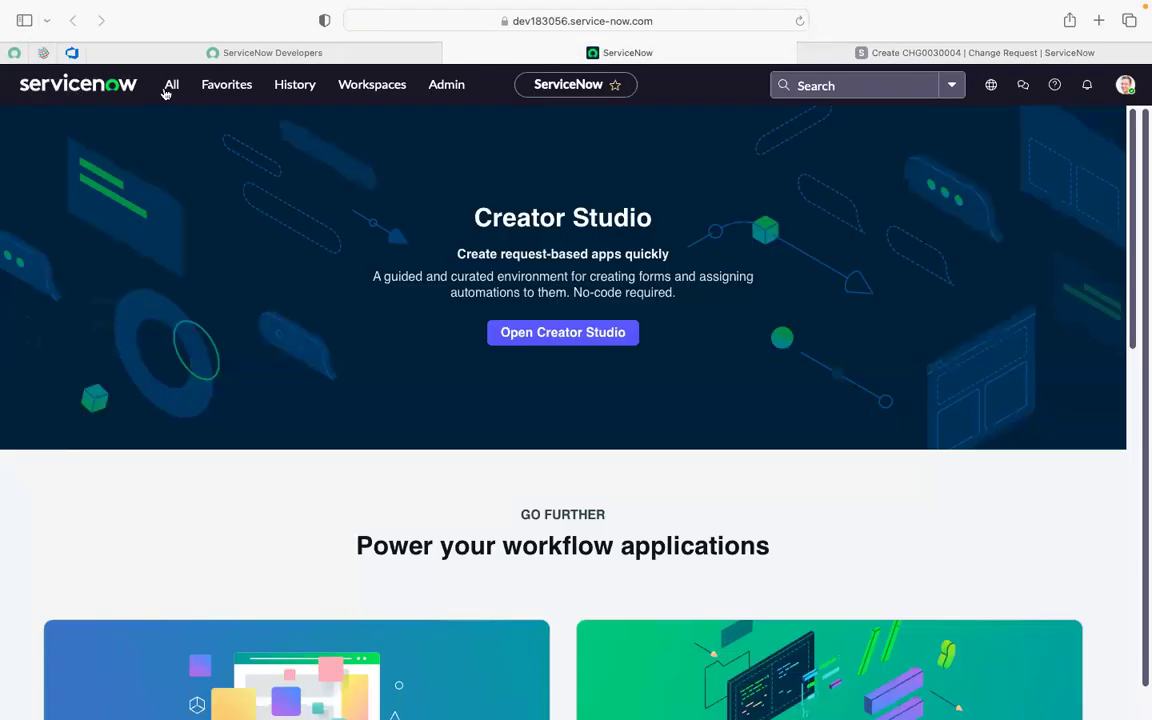
left_click(168, 88)
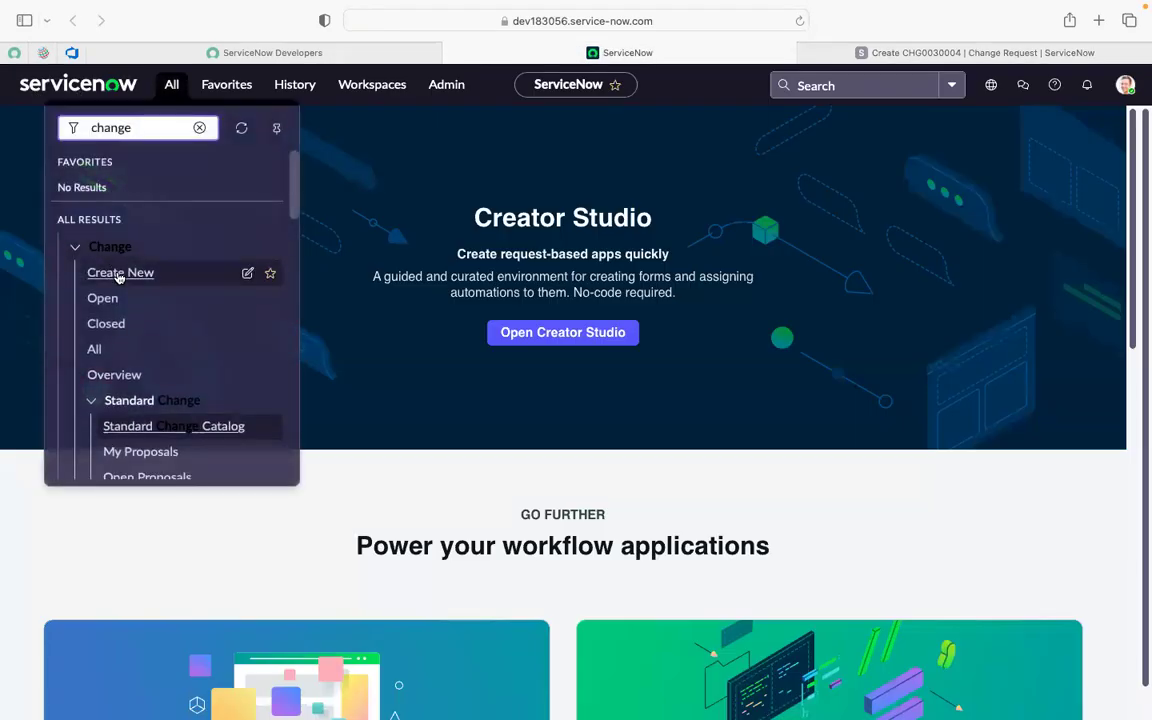
left_click(118, 274, "super")
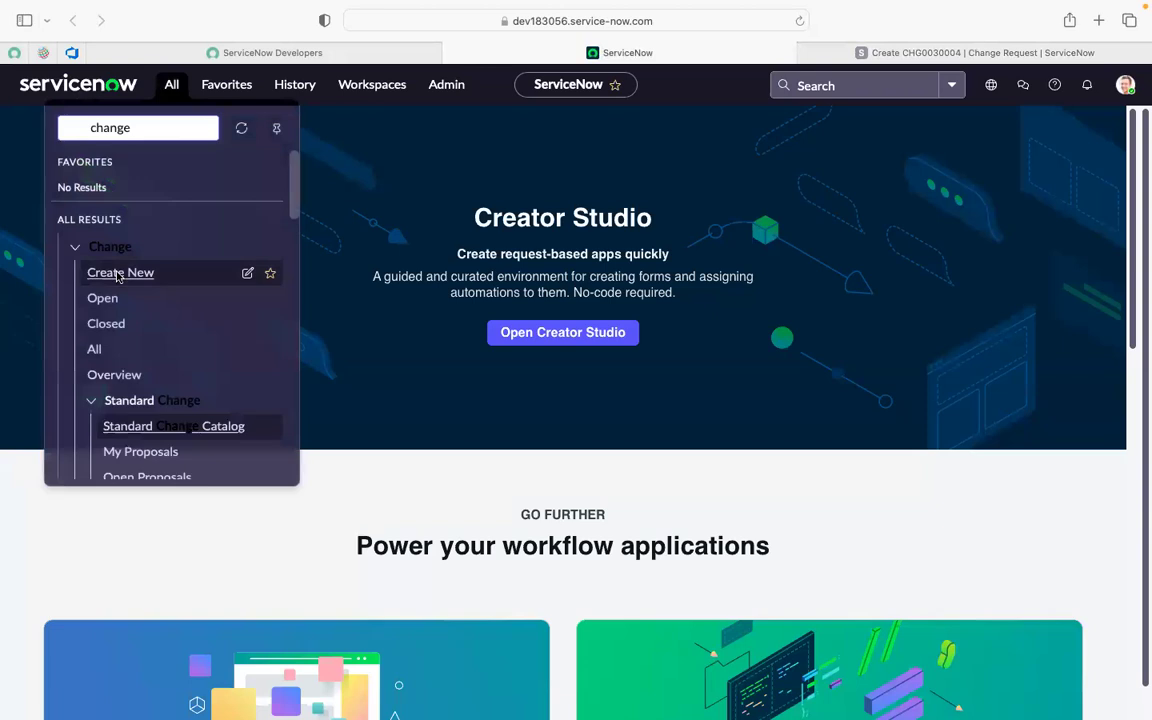
left_click(1020, 50)
left_click_drag(1020, 48, 720, 77)
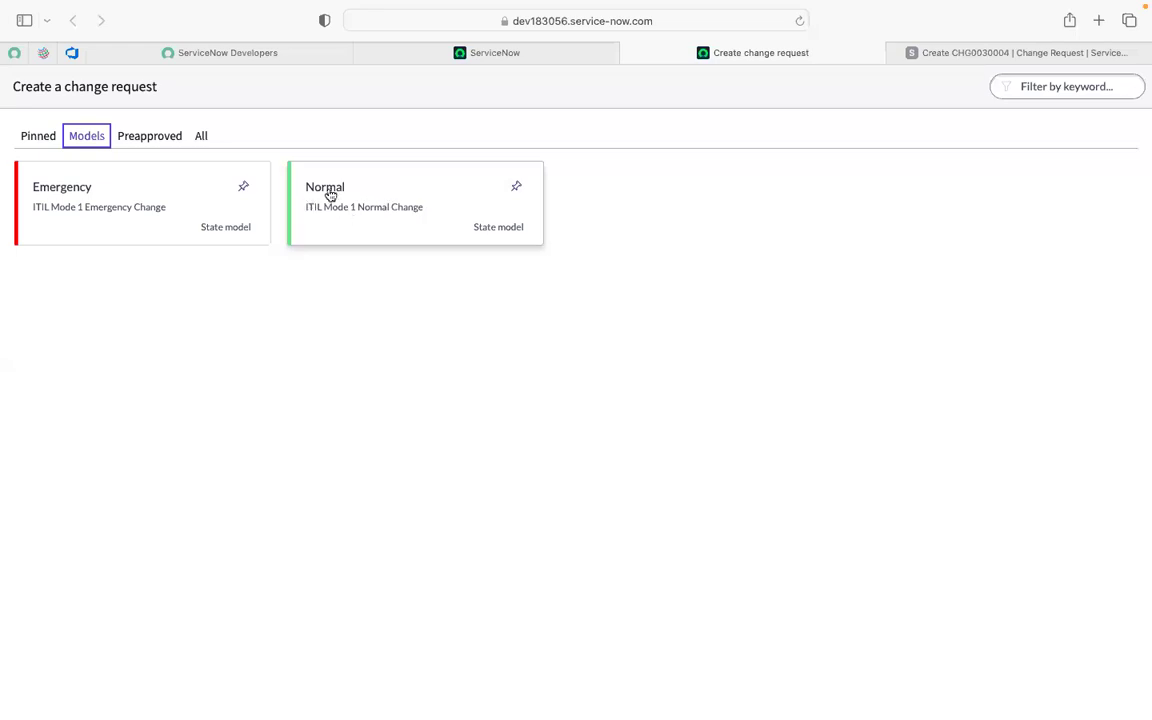
left_click(971, 51)
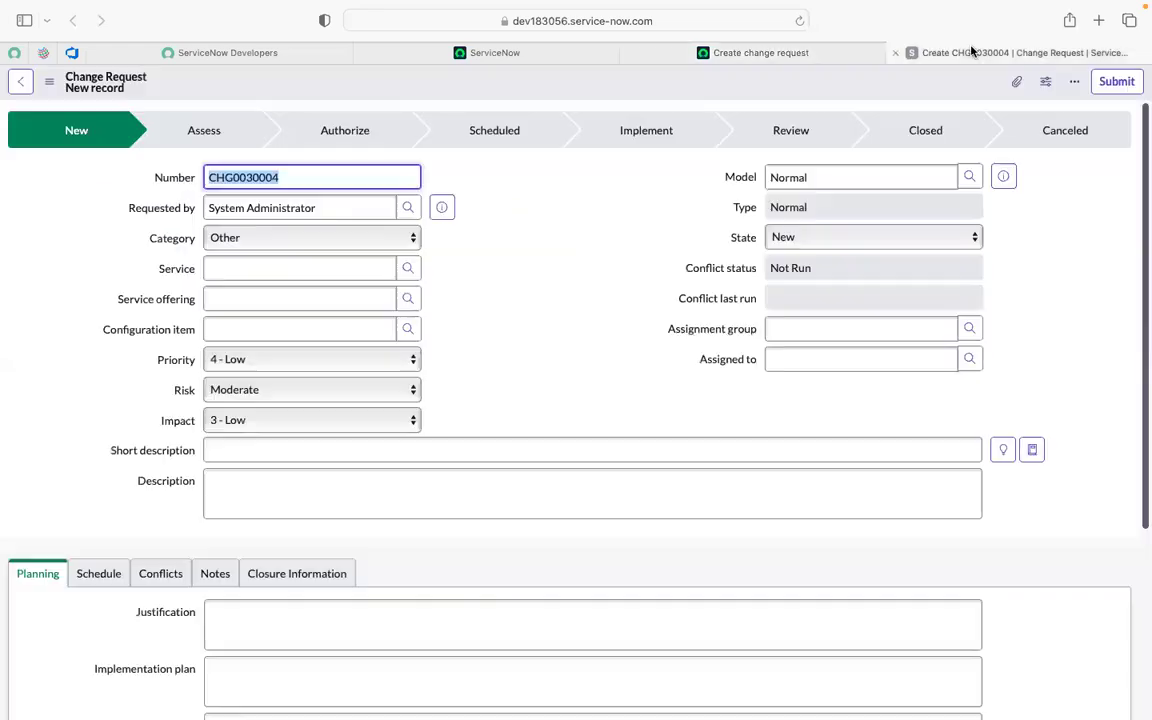
- Find the Automated Test Framework modules by filtering for "ATF)" and open the Tests list in a new browser tab
left_click(514, 56)
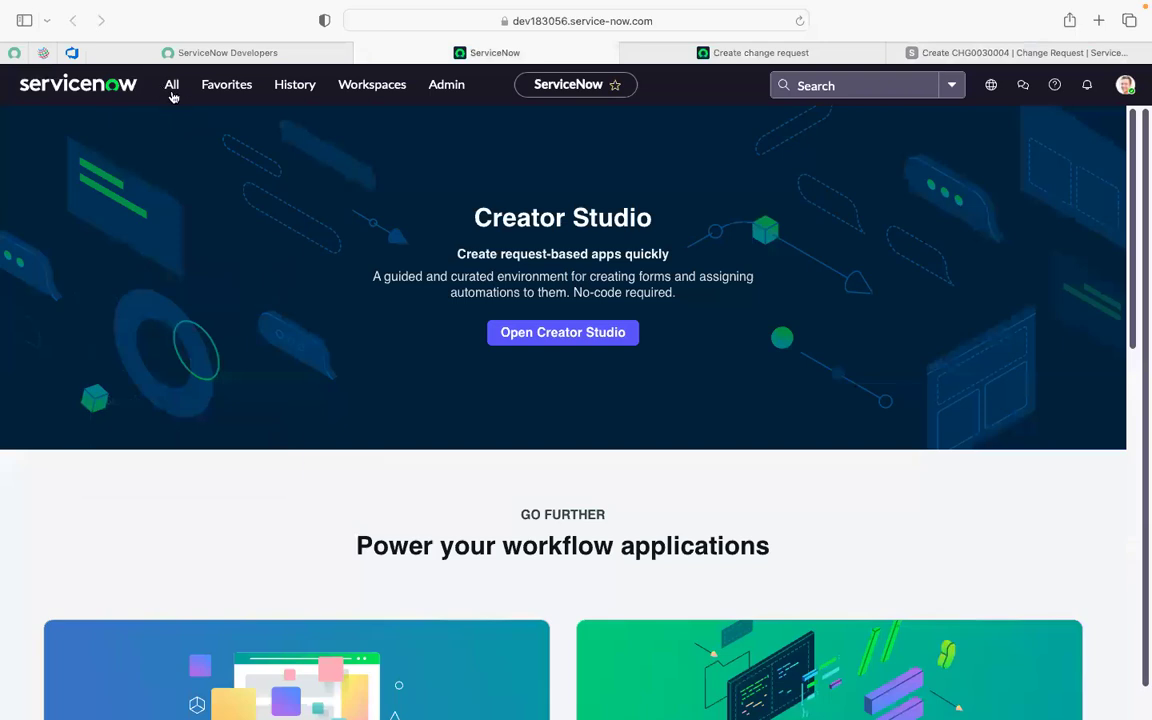
left_click(170, 86)
key("BackSpace")
key("BackSpace")
key("BackSpace")
key("BackSpace")
key("BackSpace")
key("BackSpace")
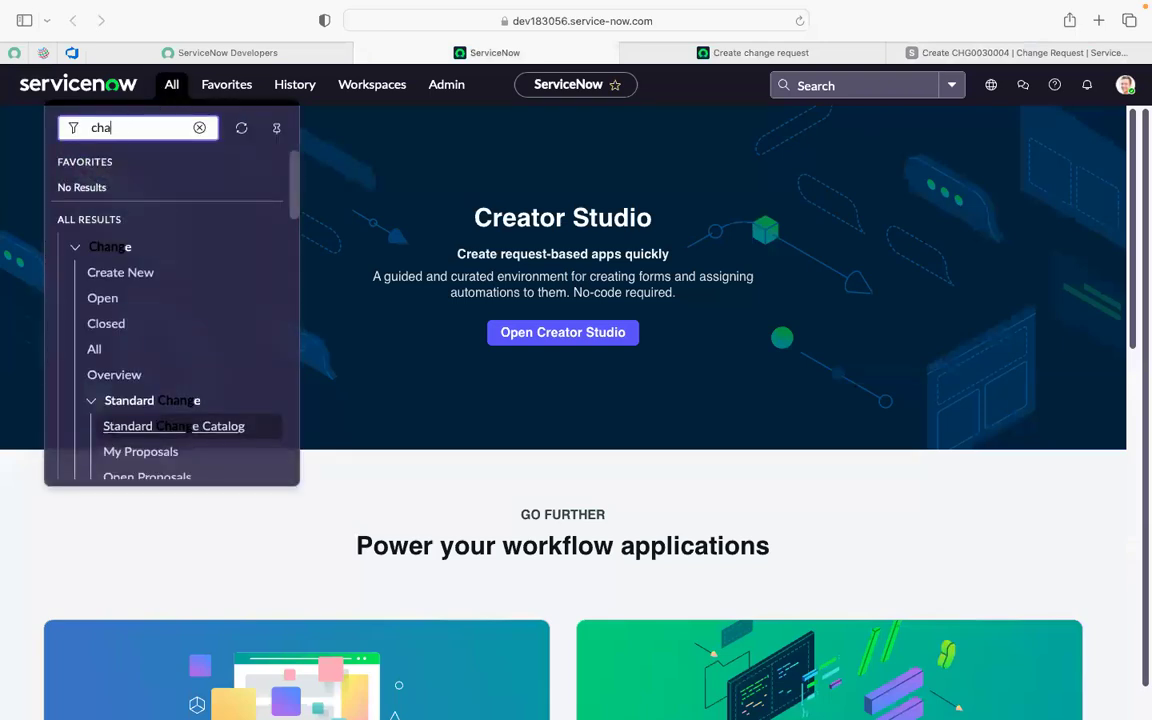
type("ATF")
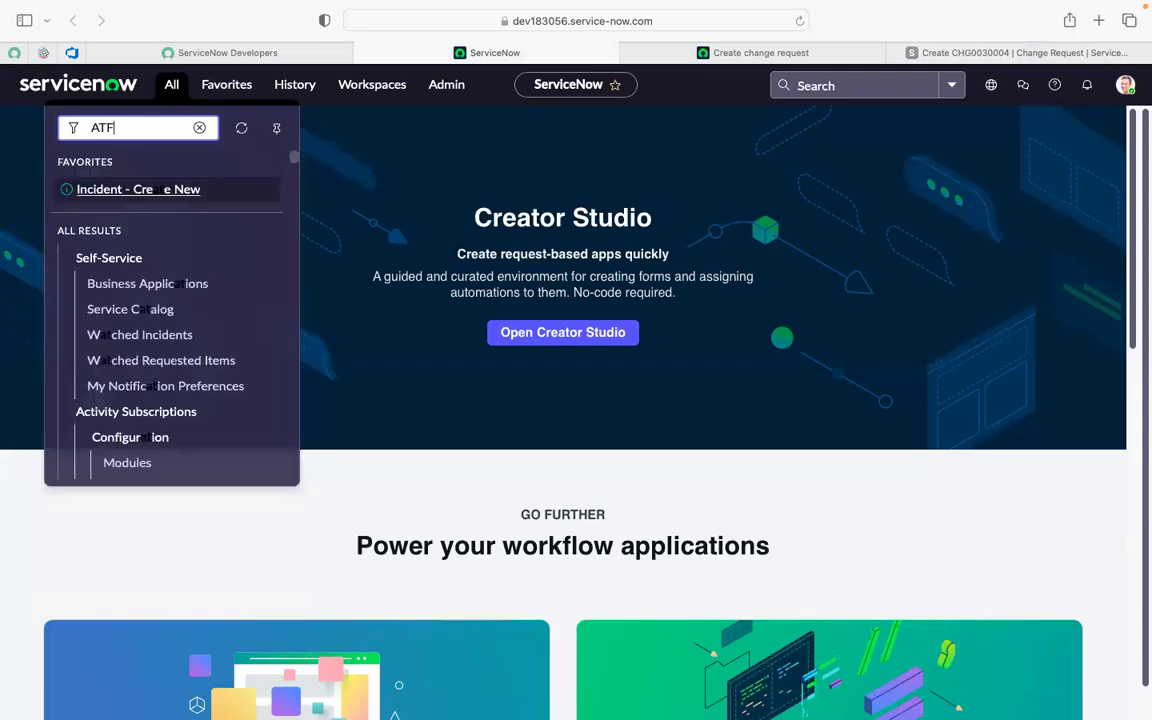
type(")")
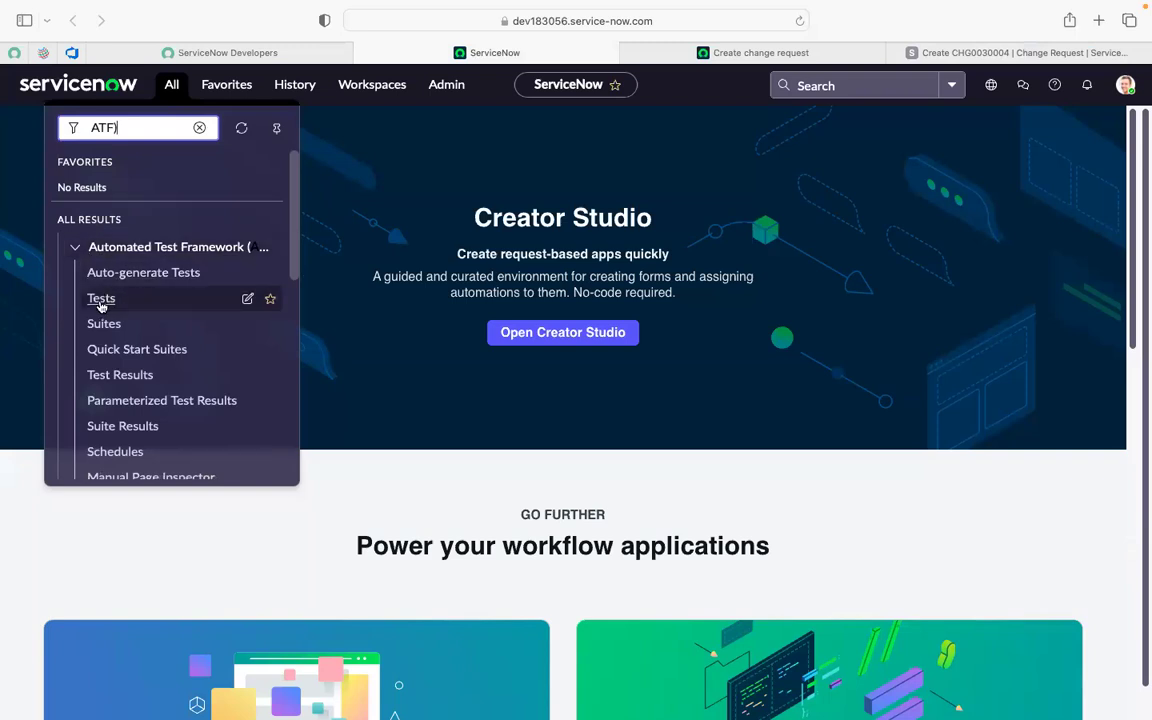
left_click(101, 300, "super")
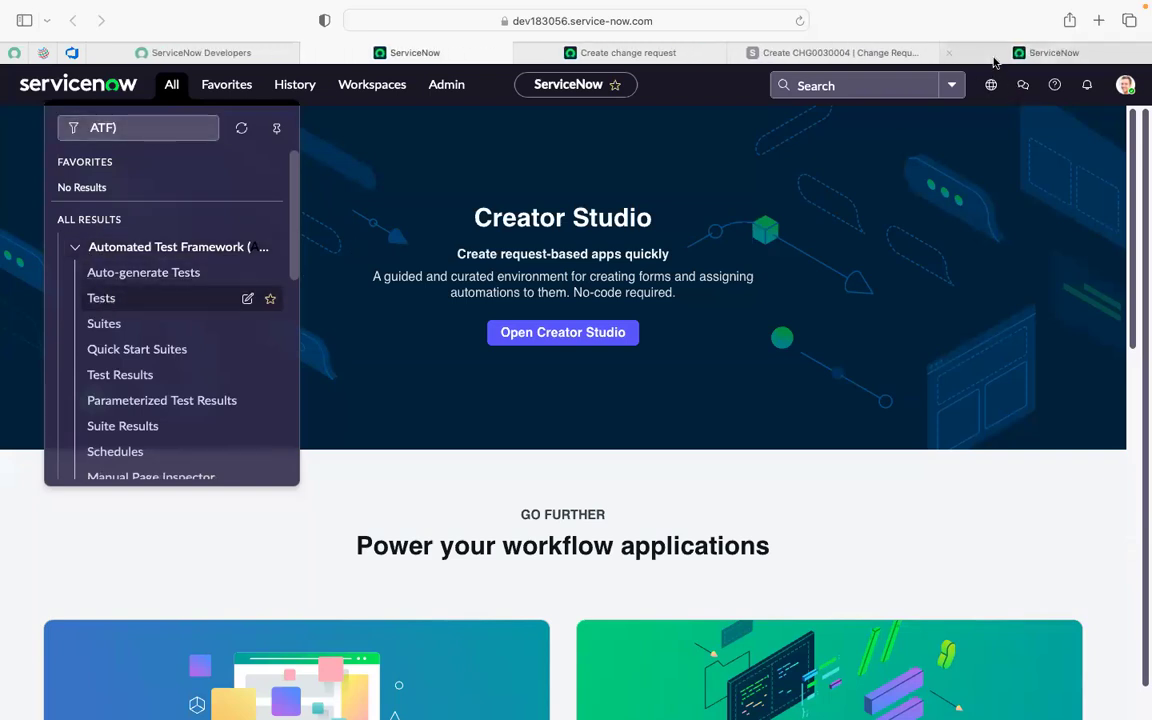
left_click(994, 62)
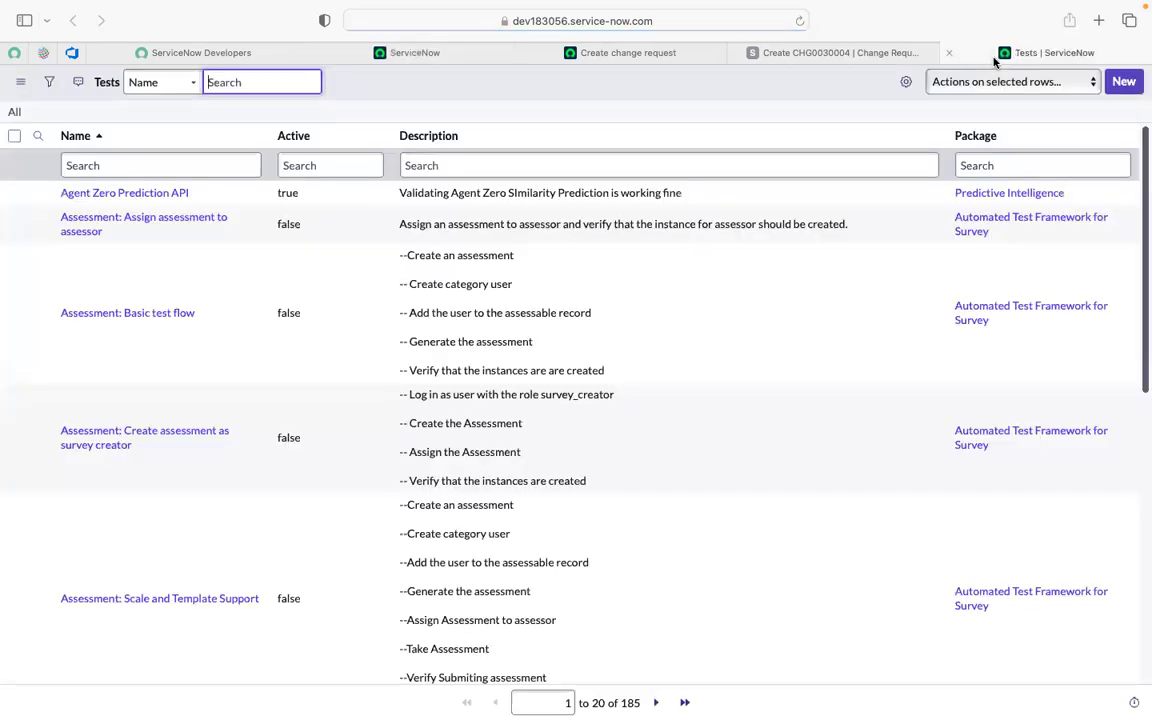
- Create a new test record and name it "Chage Demo20 dec 2024"
left_click(1135, 86)
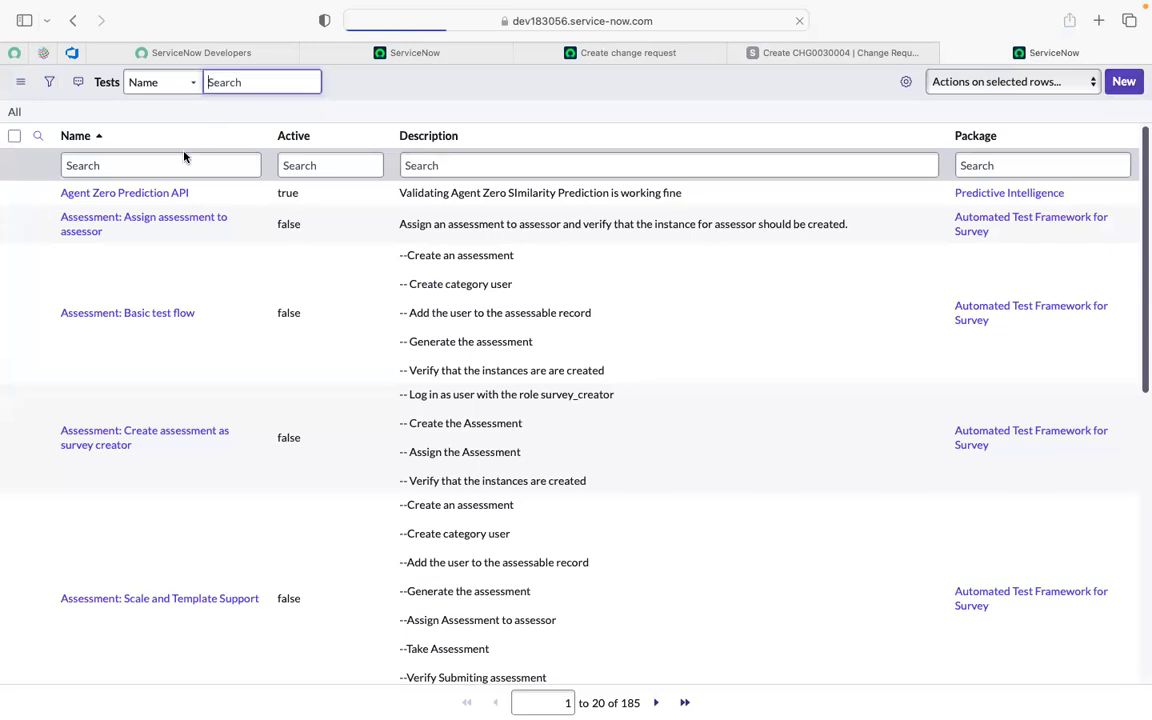
key("BackSpace")
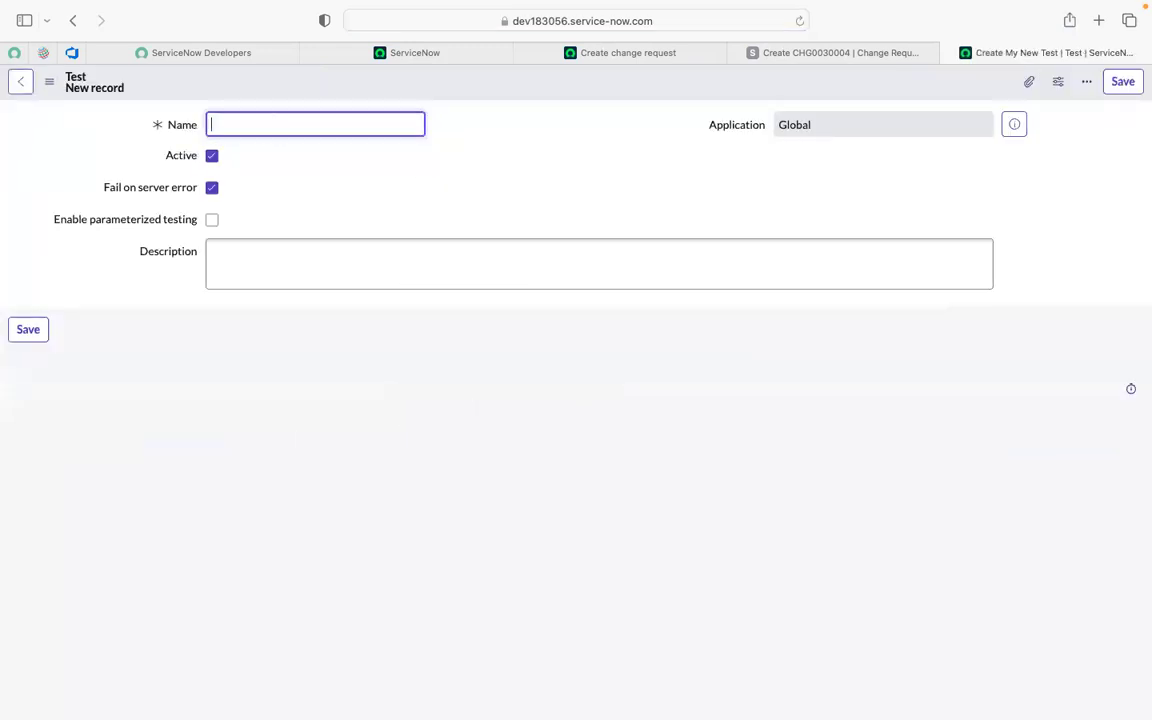
type("c")
key("BackSpace")
type("Chage Demo")
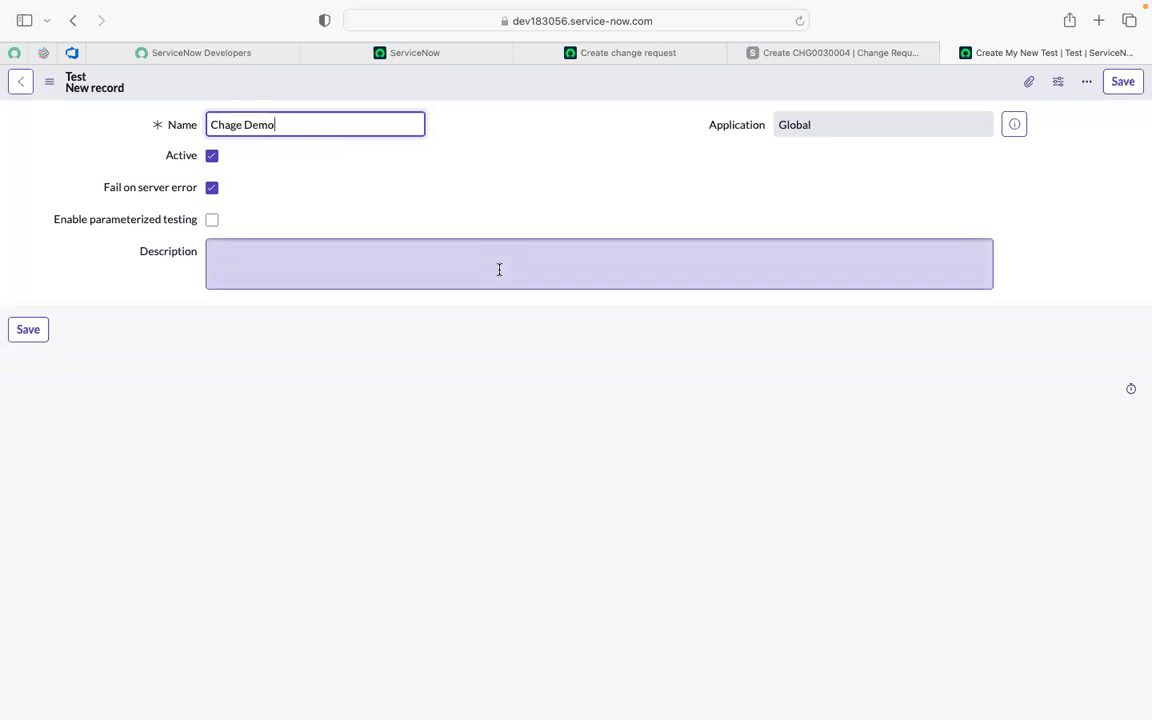
type("20 dec 2024")
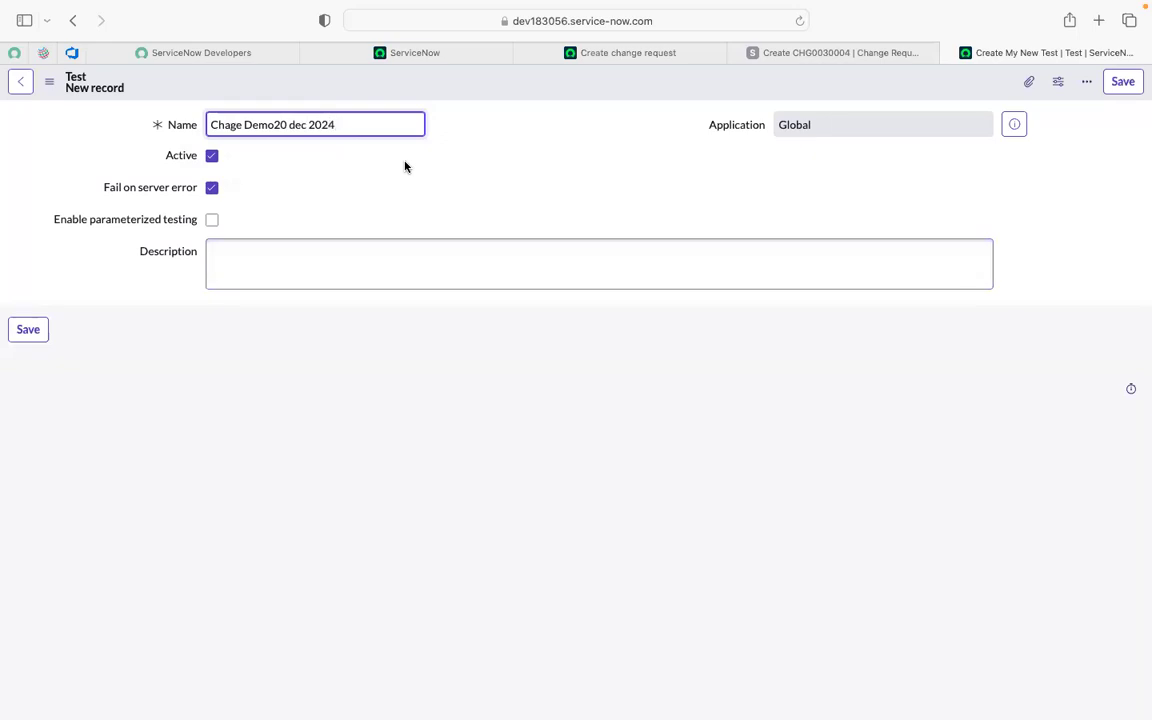
- Enter "Change life cycle" as the test's description and save the test
left_click(318, 250)
type("Change life ")
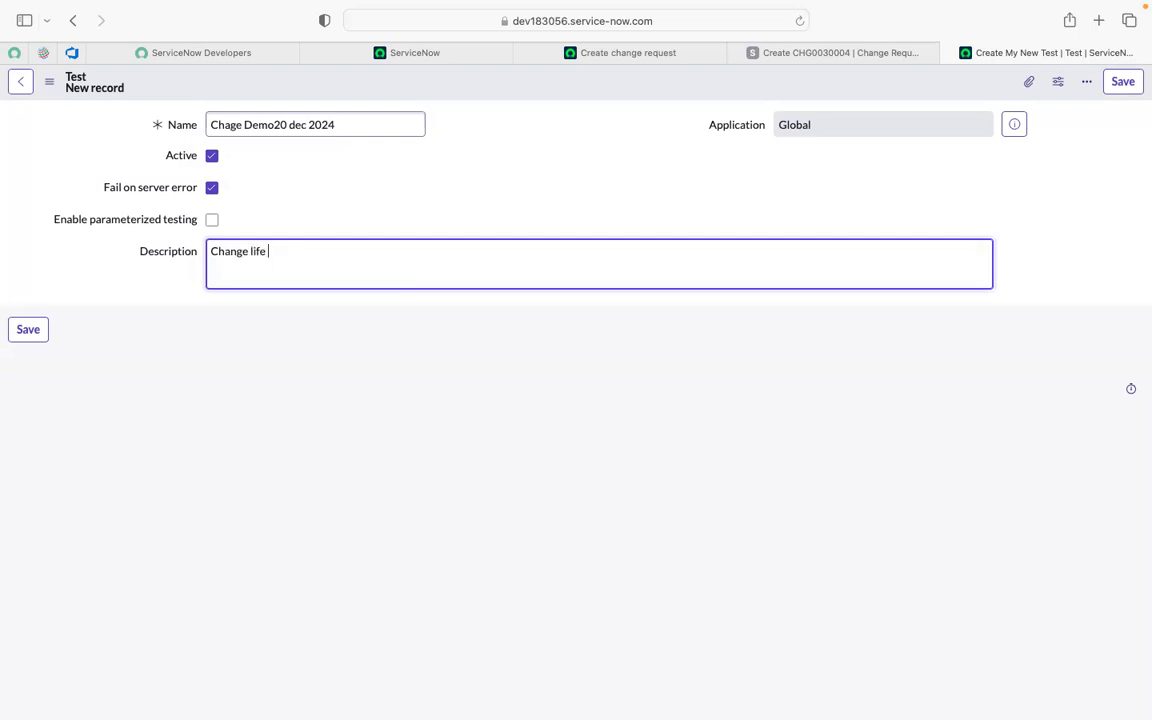
type("cycle")
left_click(28, 330)
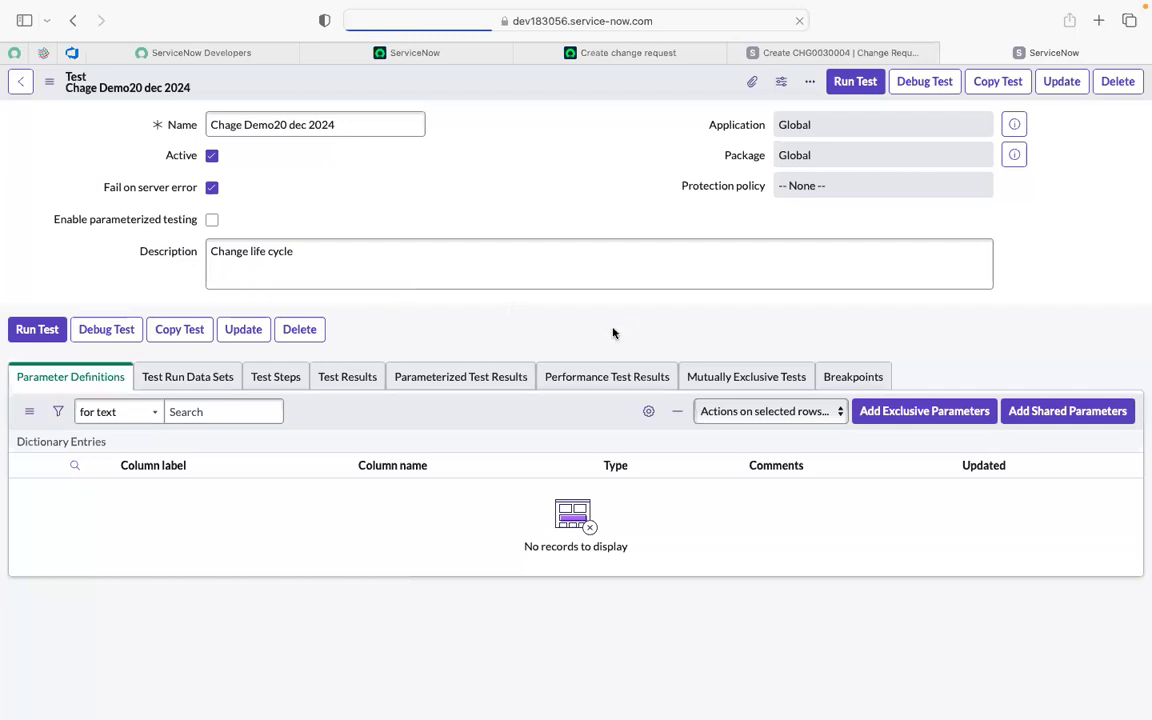
left_click(815, 330)
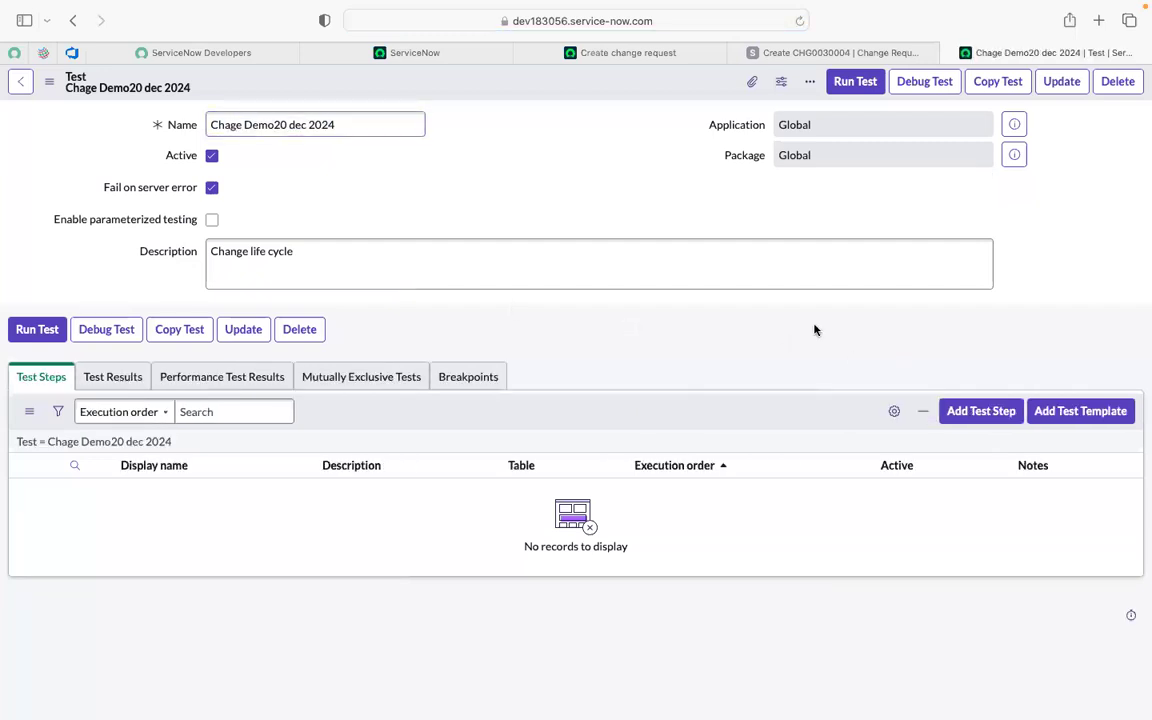
- Start adding a test step to the test, using the Open a New Form step type
left_click(992, 412)
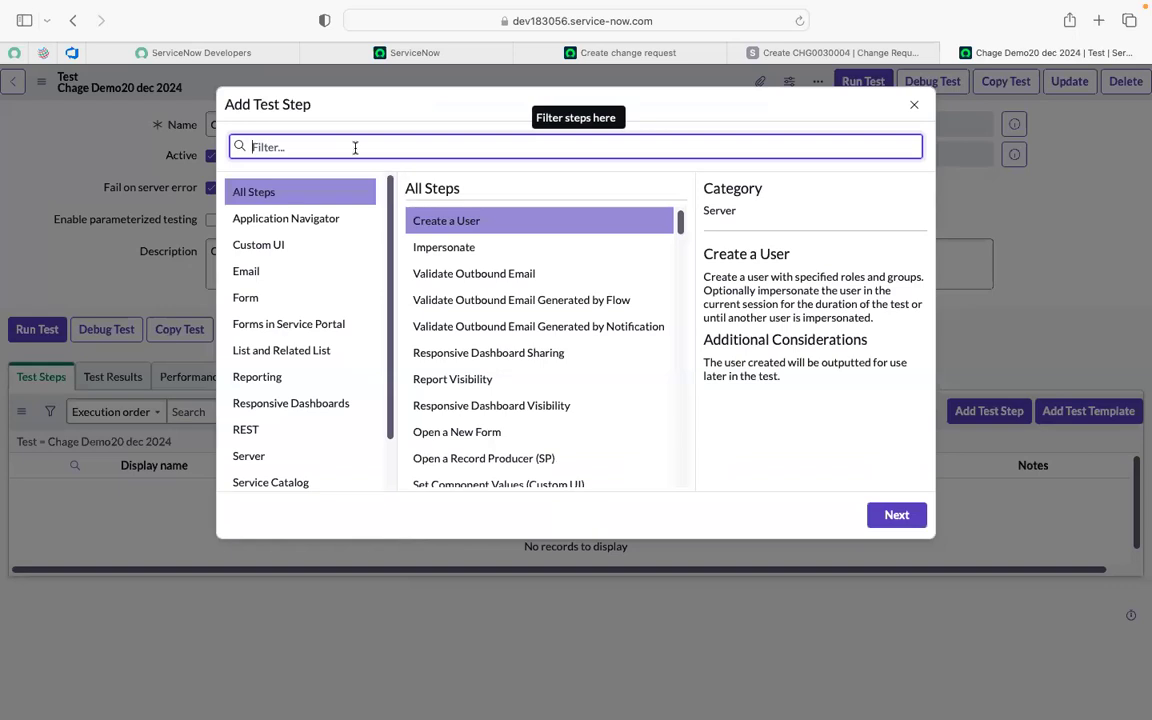
type("open")
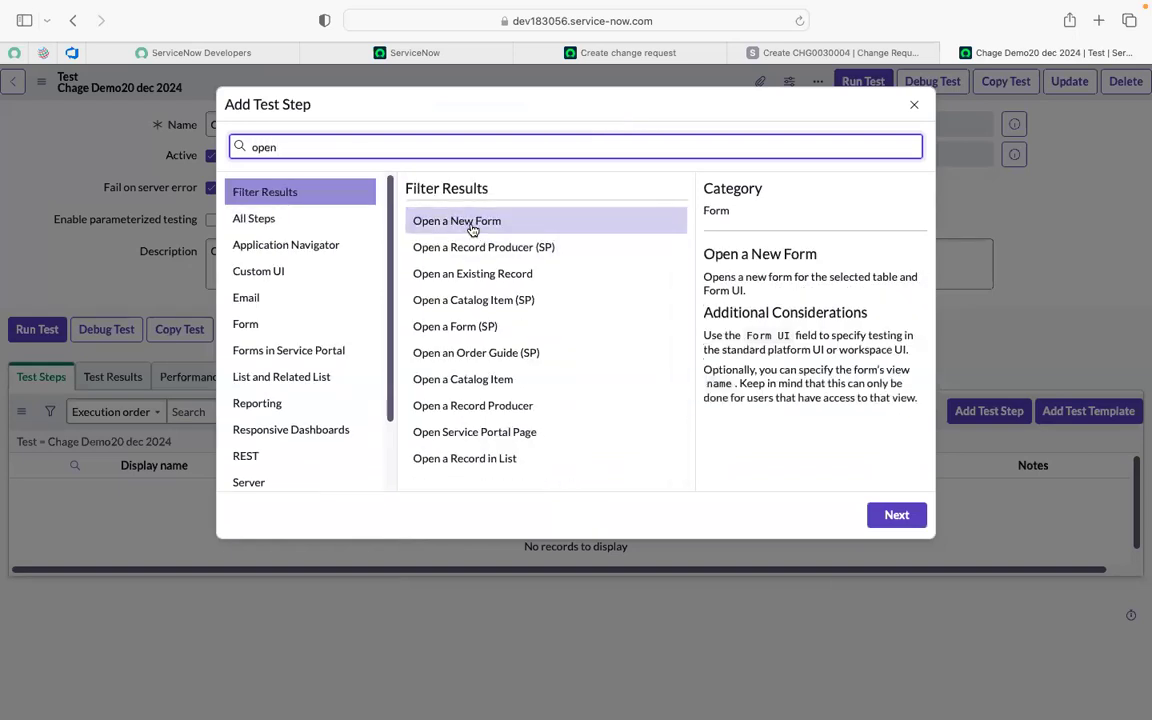
left_click(557, 228)
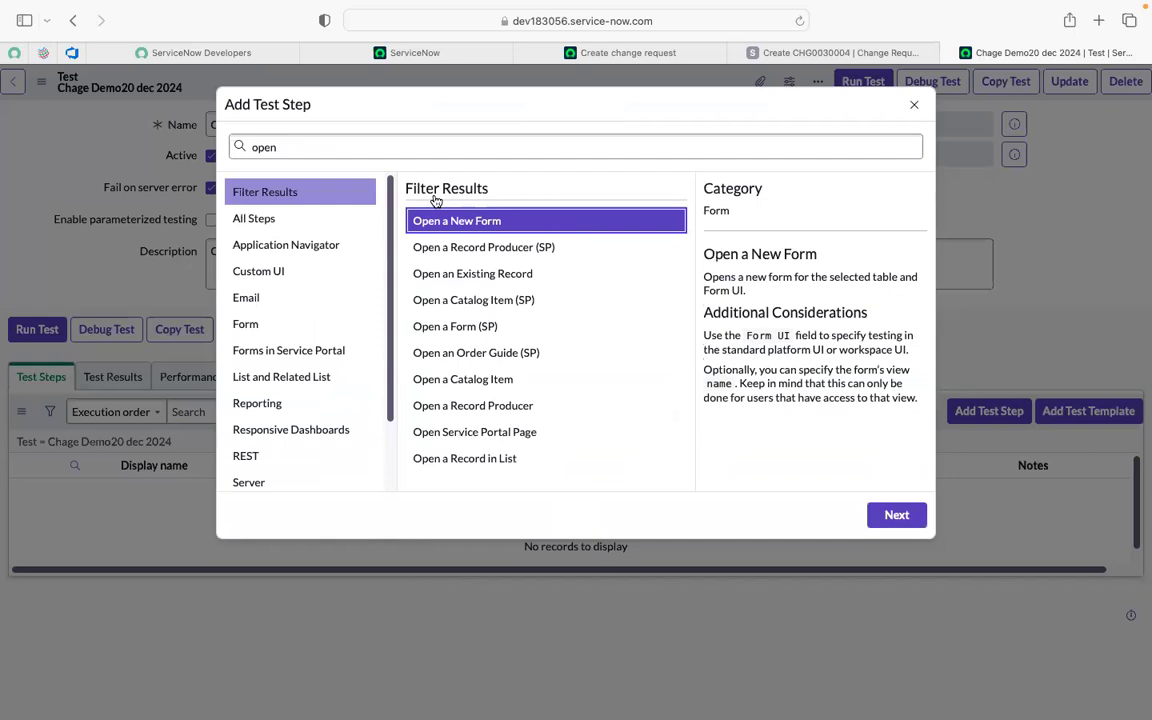
left_click(263, 252)
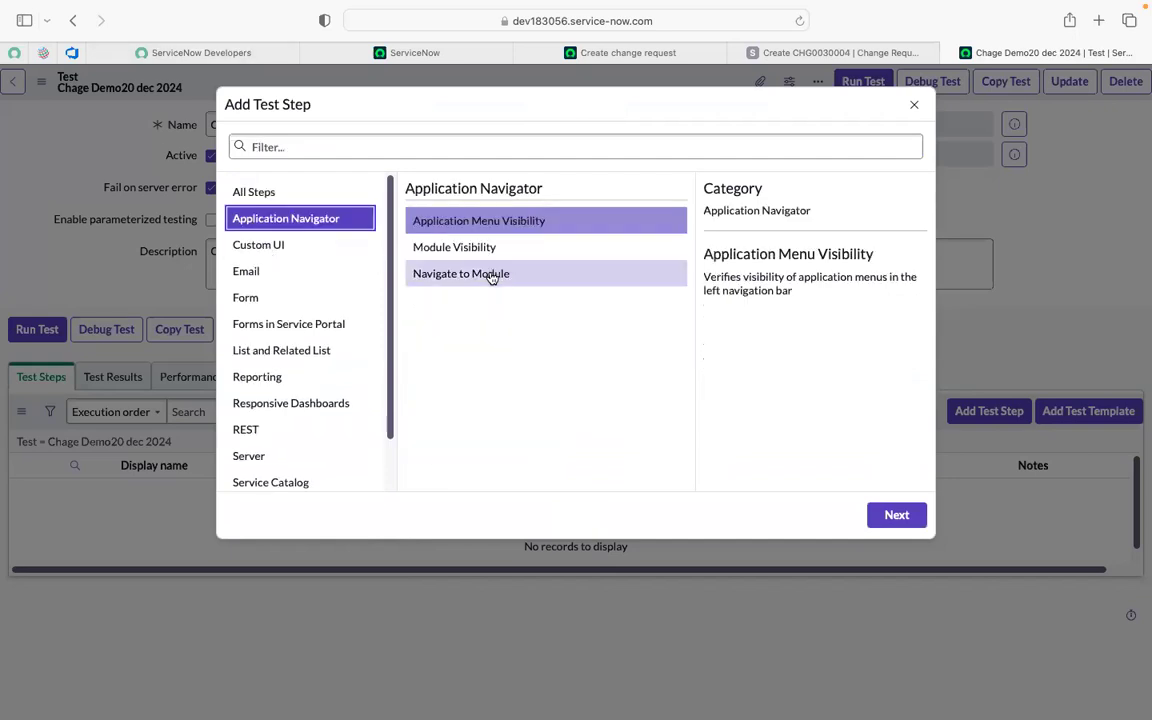
left_click(287, 194)
left_click(291, 150)
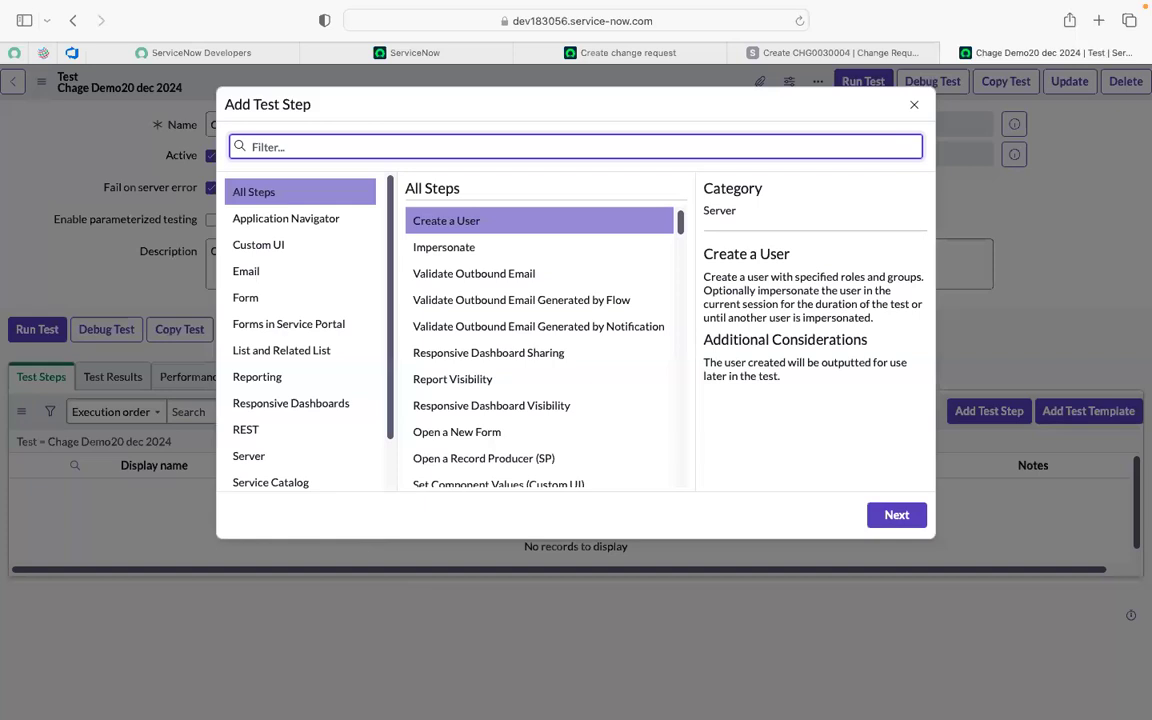
type("ope")
left_click(474, 222)
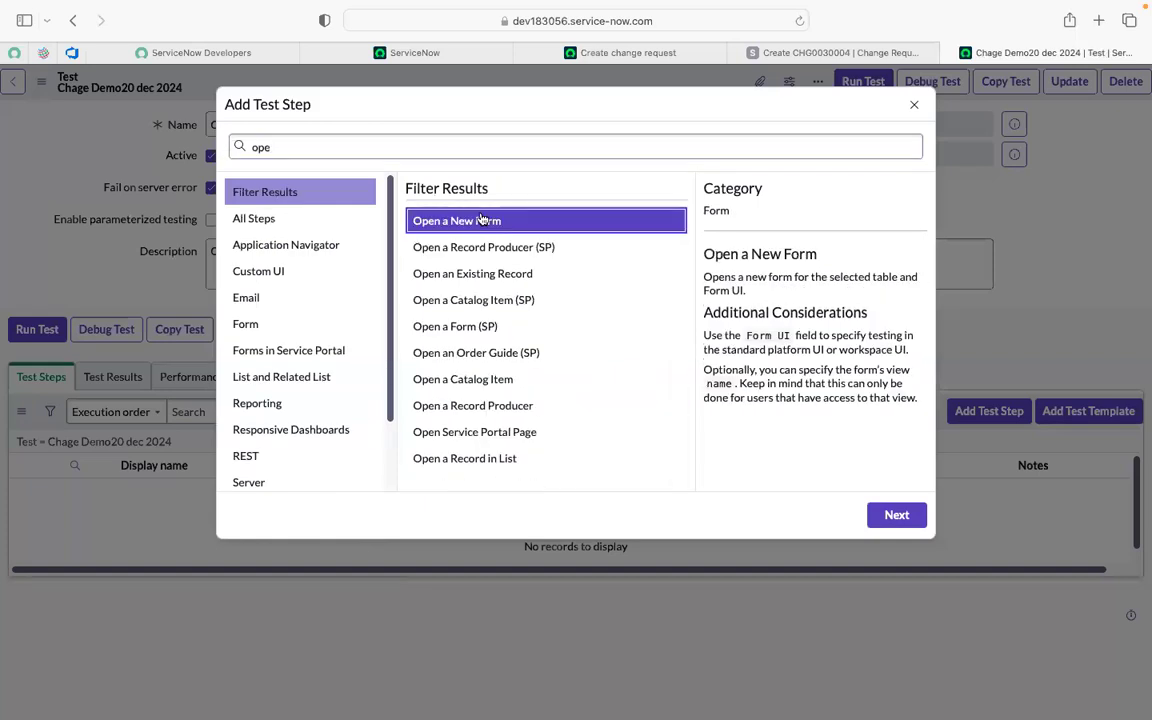
left_click(896, 516)
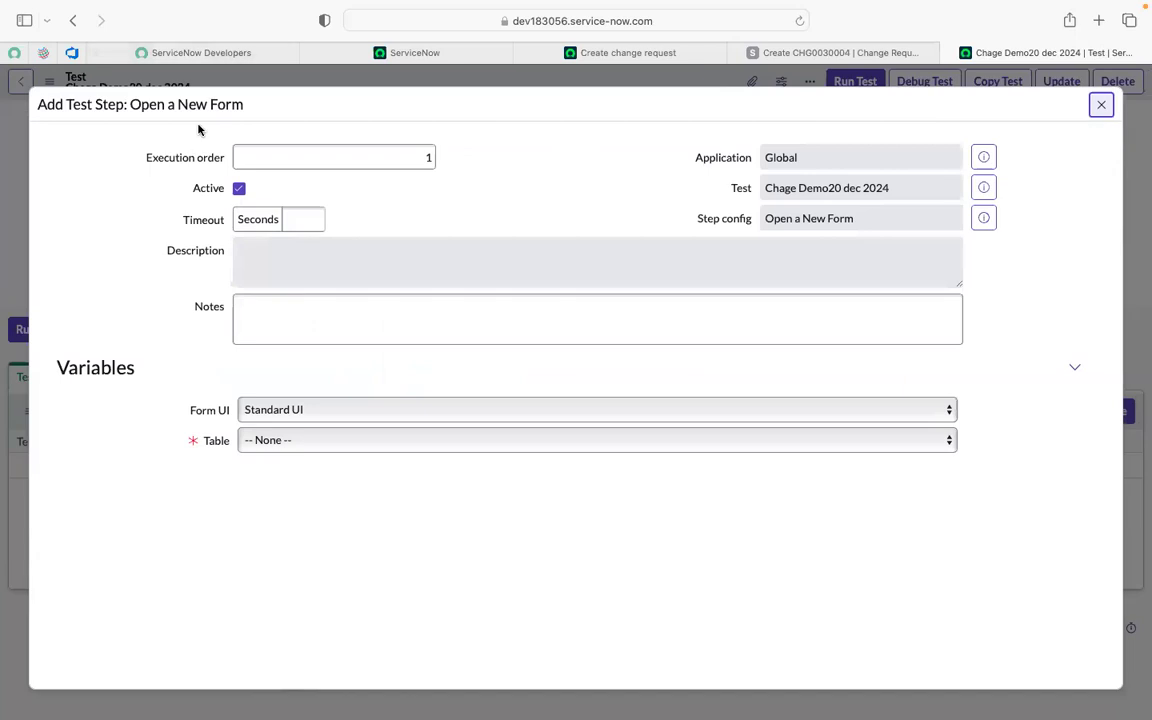
left_click(381, 450)
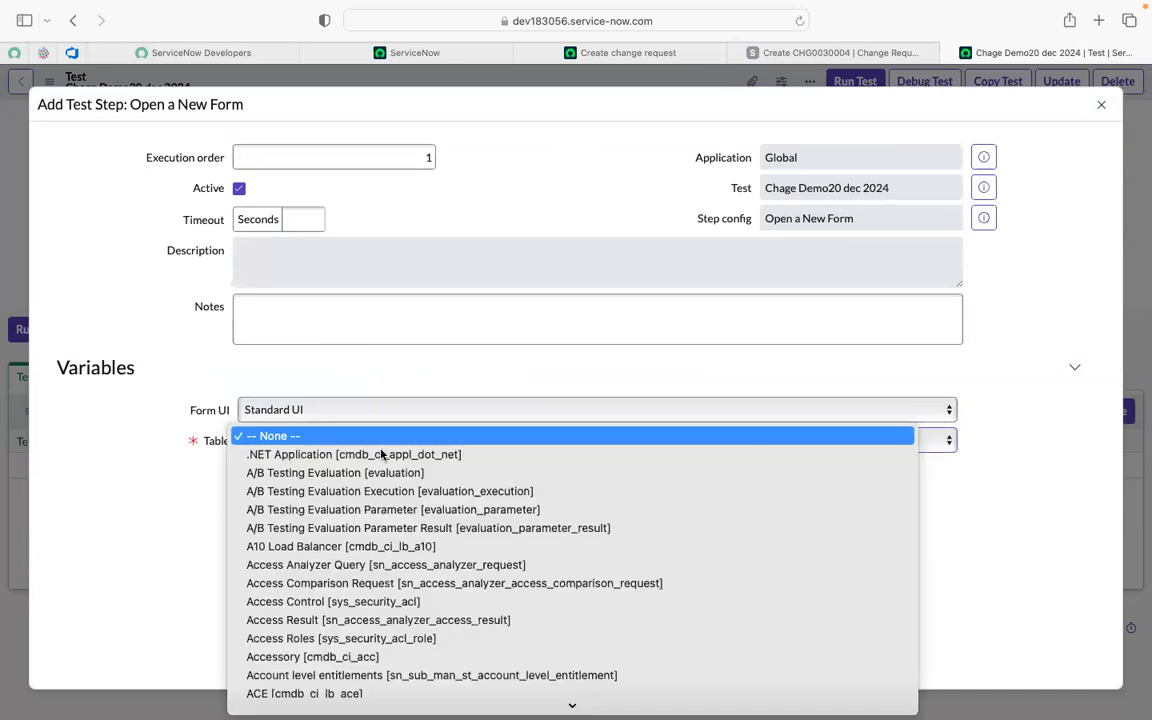
type("chan")
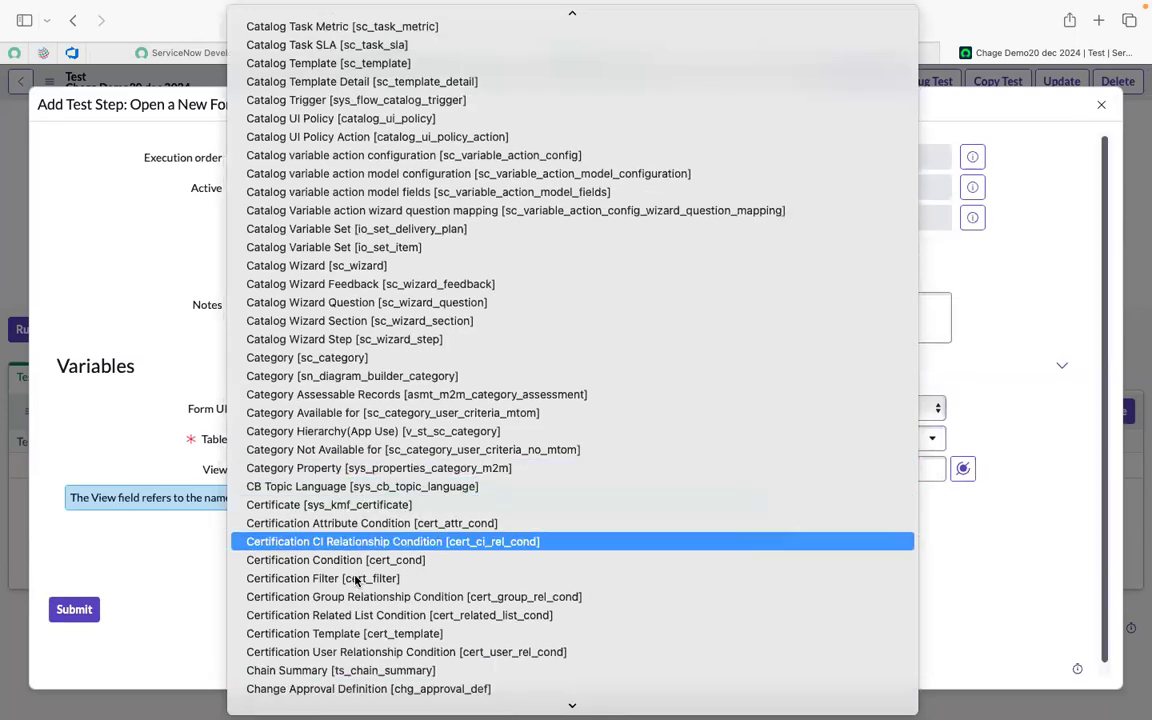
scroll(343, 622, "down", 5)
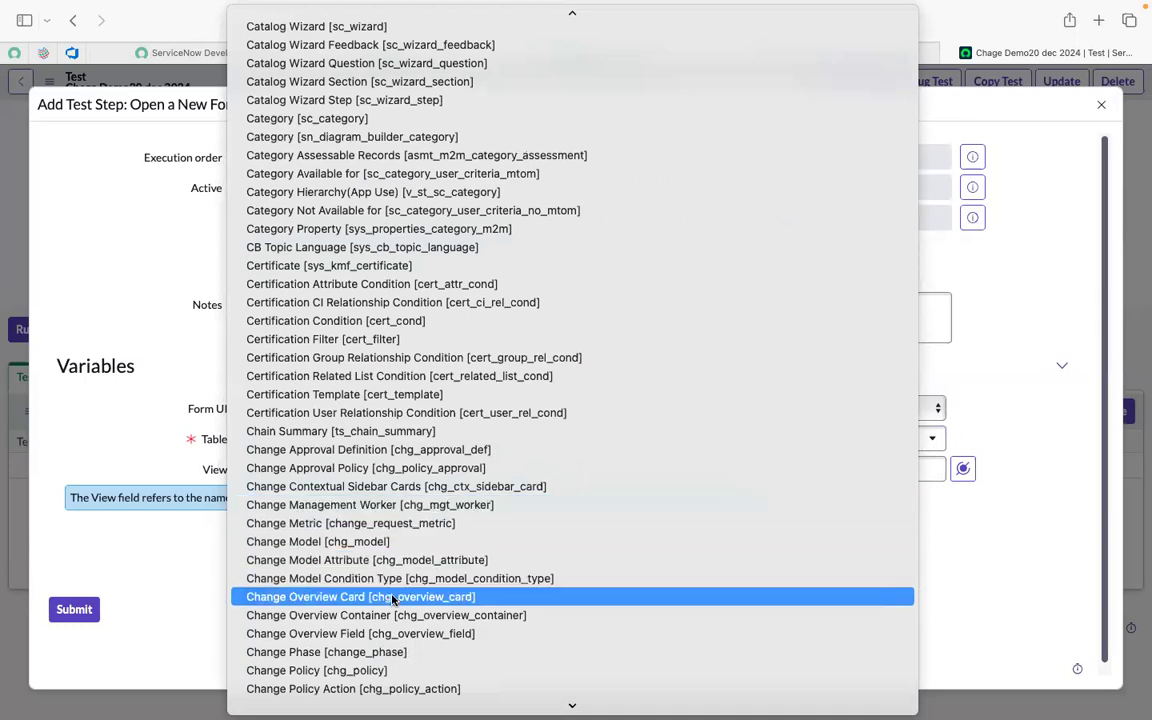
scroll(393, 596, "down", 1)
scroll(393, 598, "down", 1)
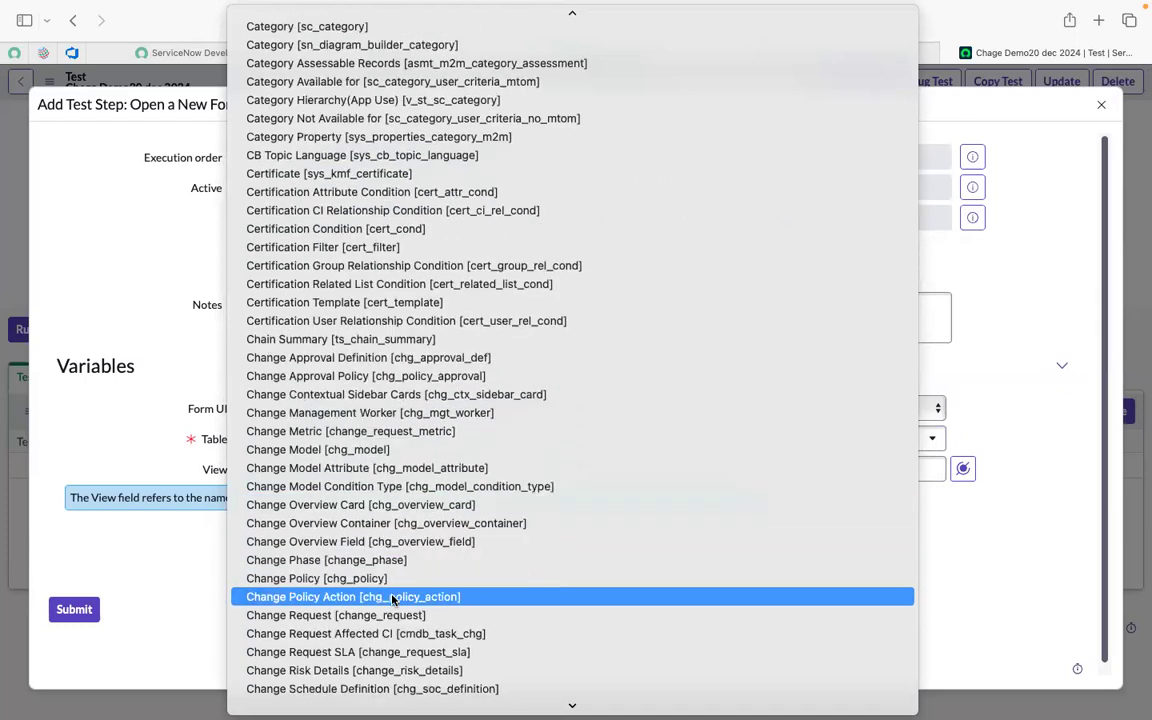
scroll(393, 598, "up", 5)
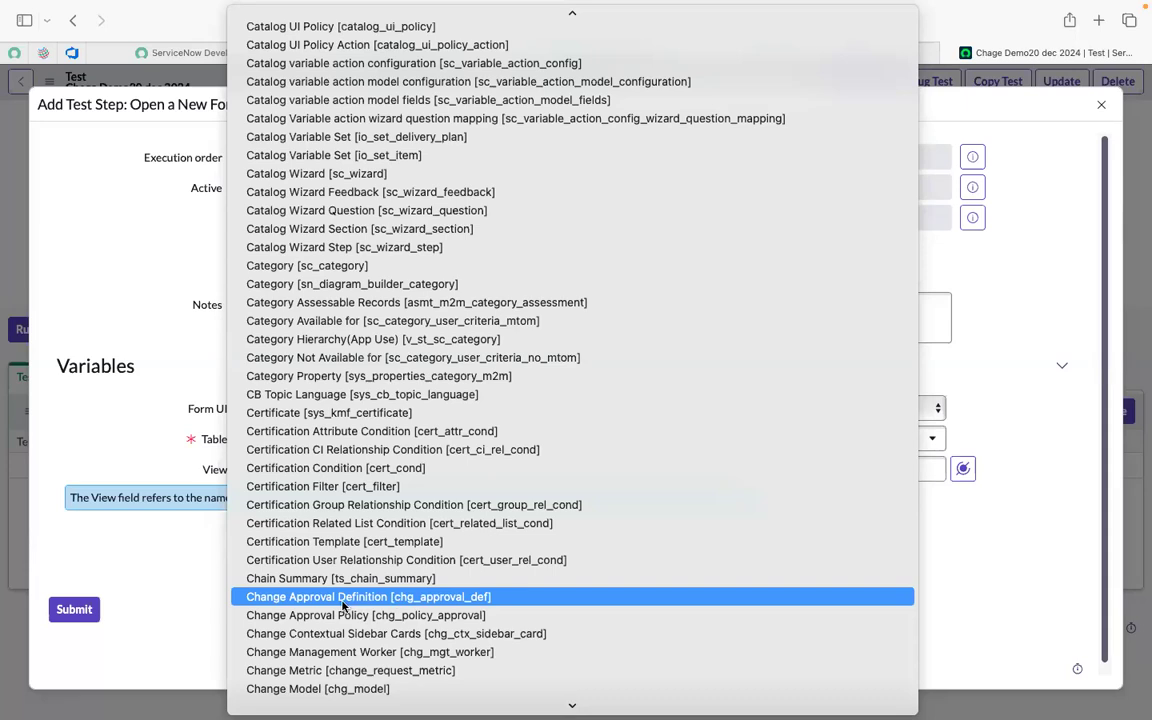
scroll(442, 625, "down", 1)
scroll(442, 625, "down", 12)
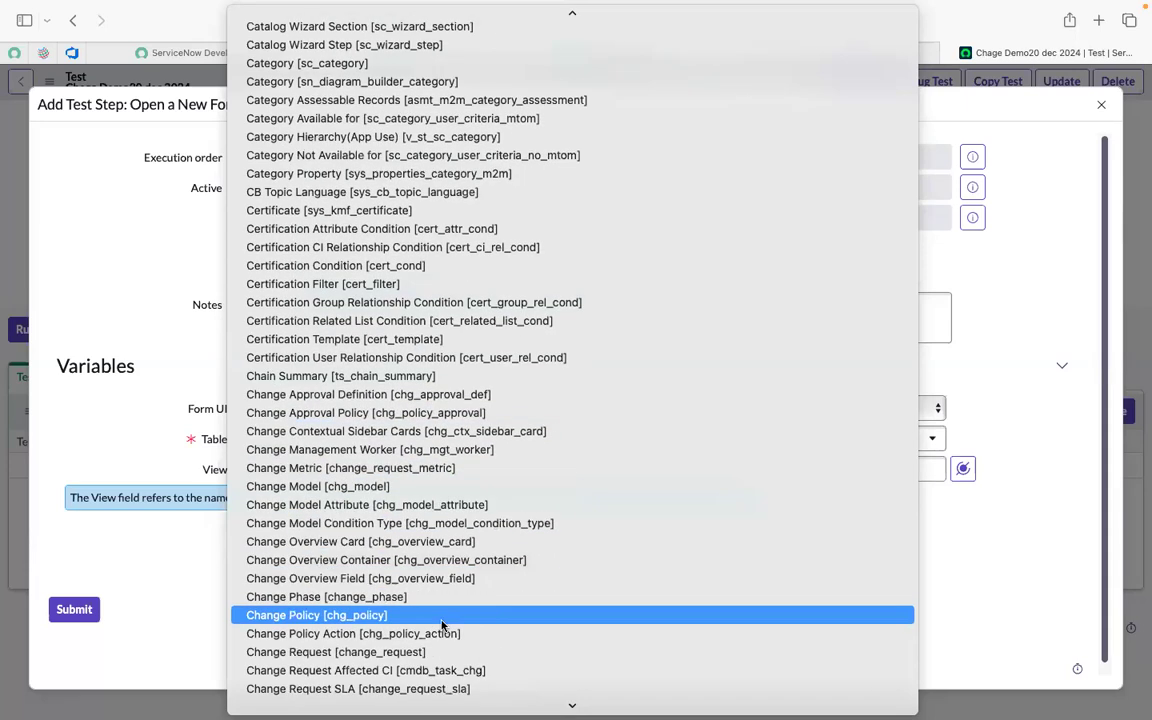
scroll(442, 625, "down", 4)
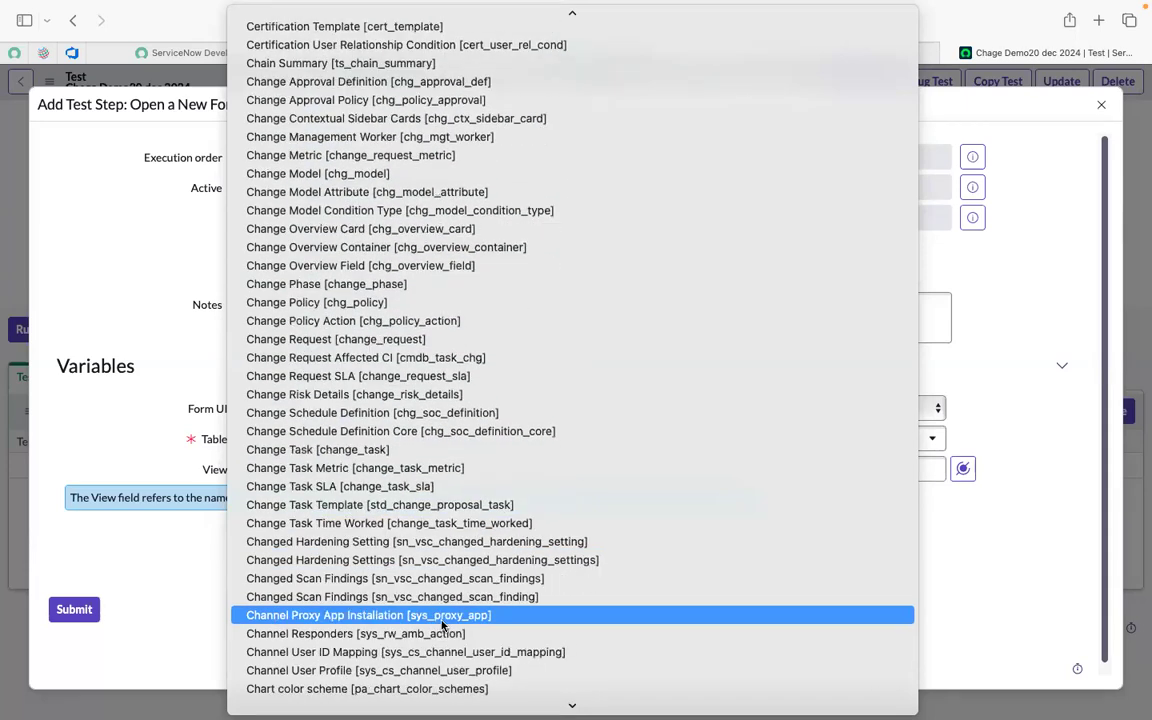
scroll(442, 625, "up", 5)
type("change")
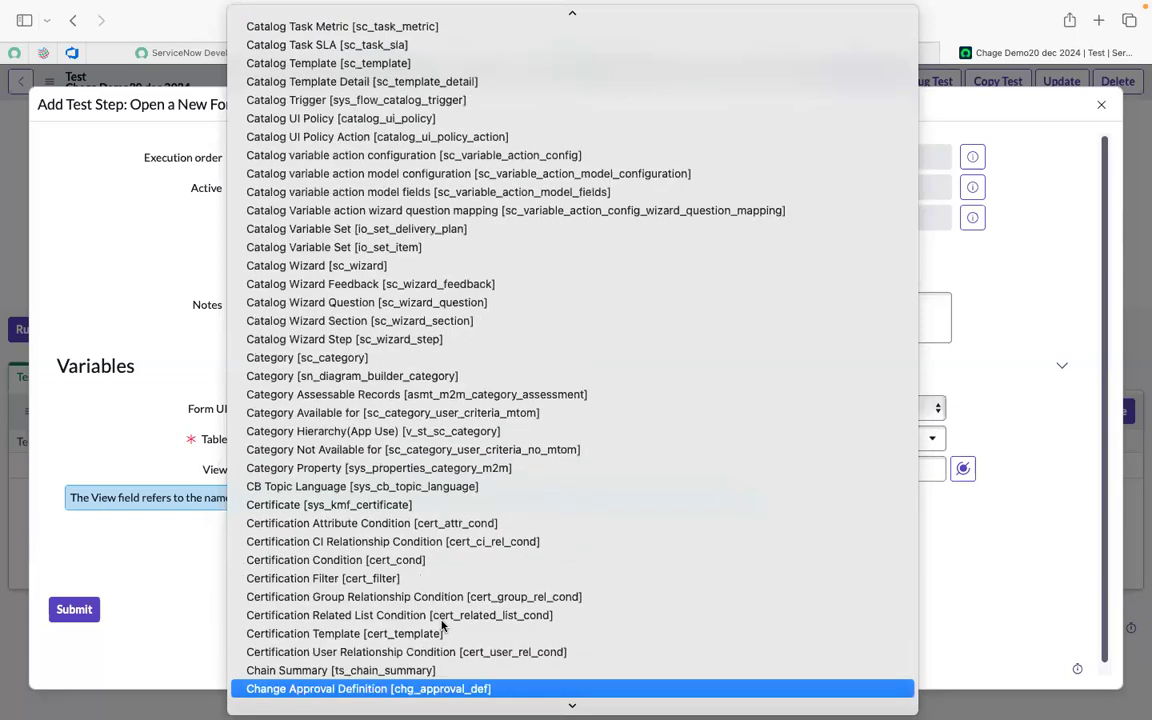
key("Down")
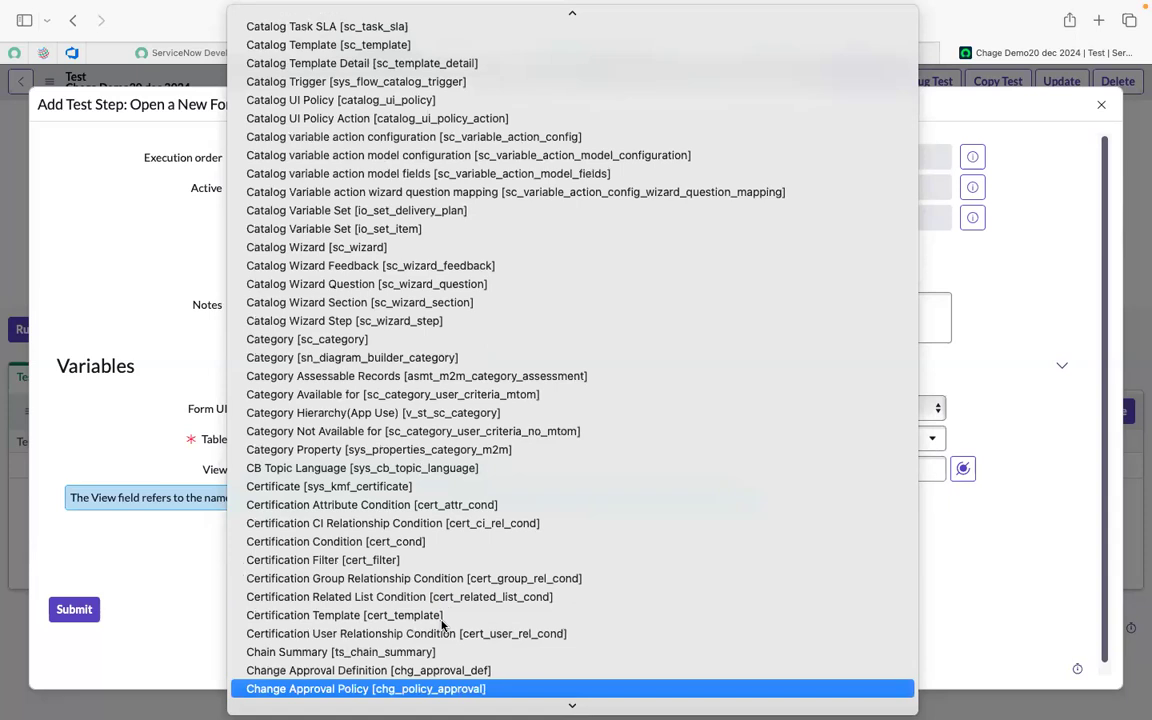
key("Down")
key("Down")
key("Down")
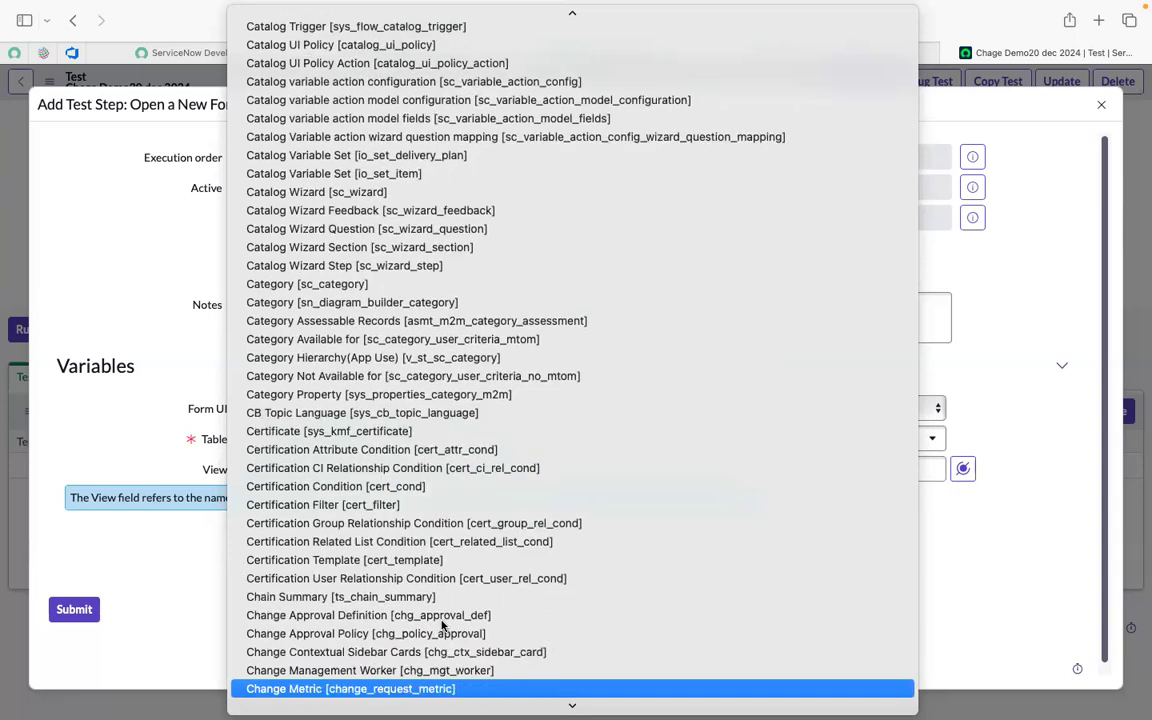
key("Down")
key("Down")
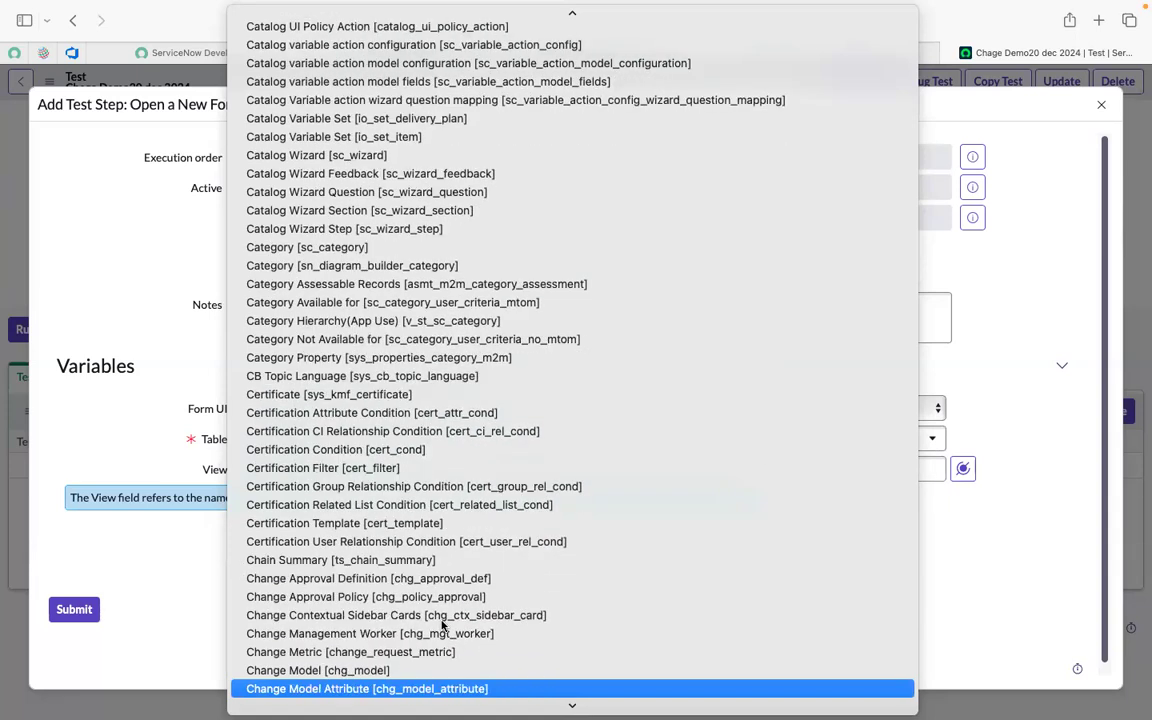
key("Down")
key("Down")
key("Down")
key("Down")
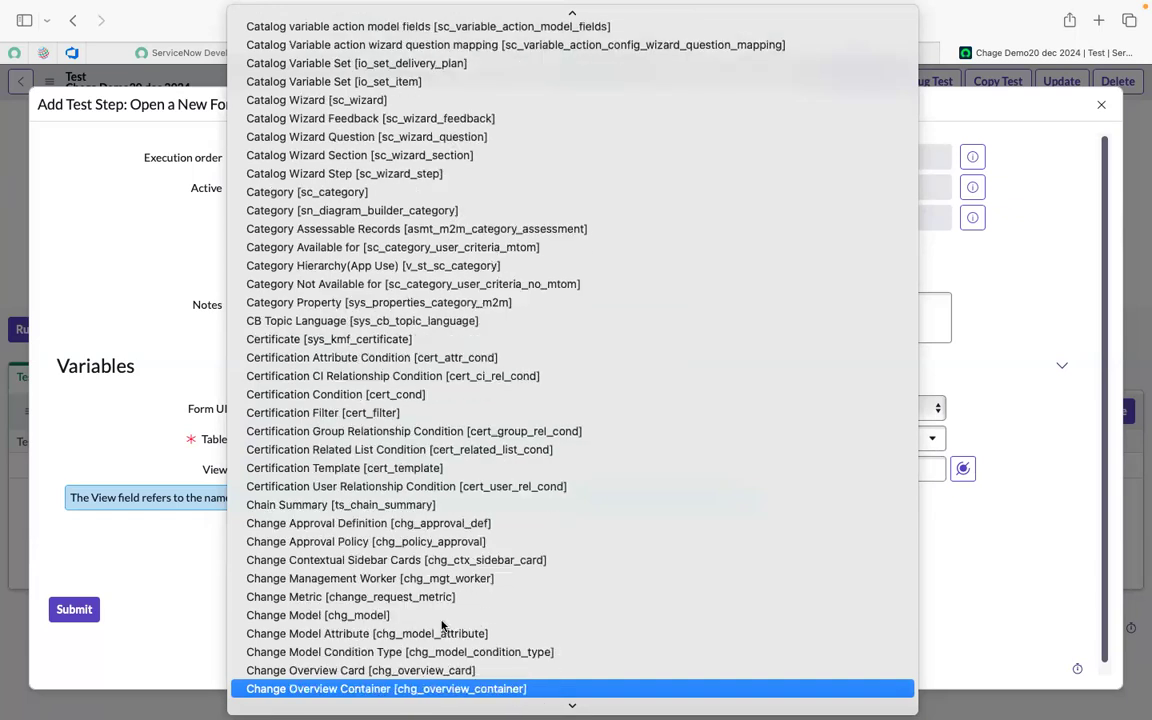
key("Down")
key("Down")
key("Down")
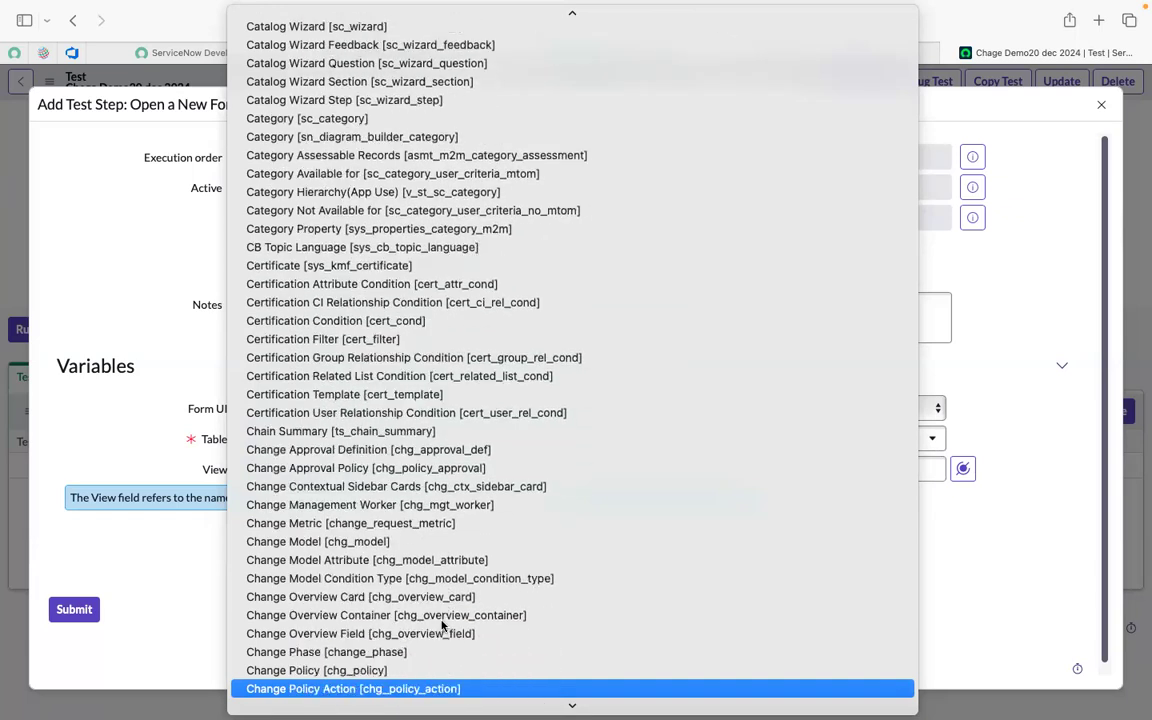
key("Down")
key("Down")
key("Down")
key("Down")
key("Down")
key("Down")
key("Down")
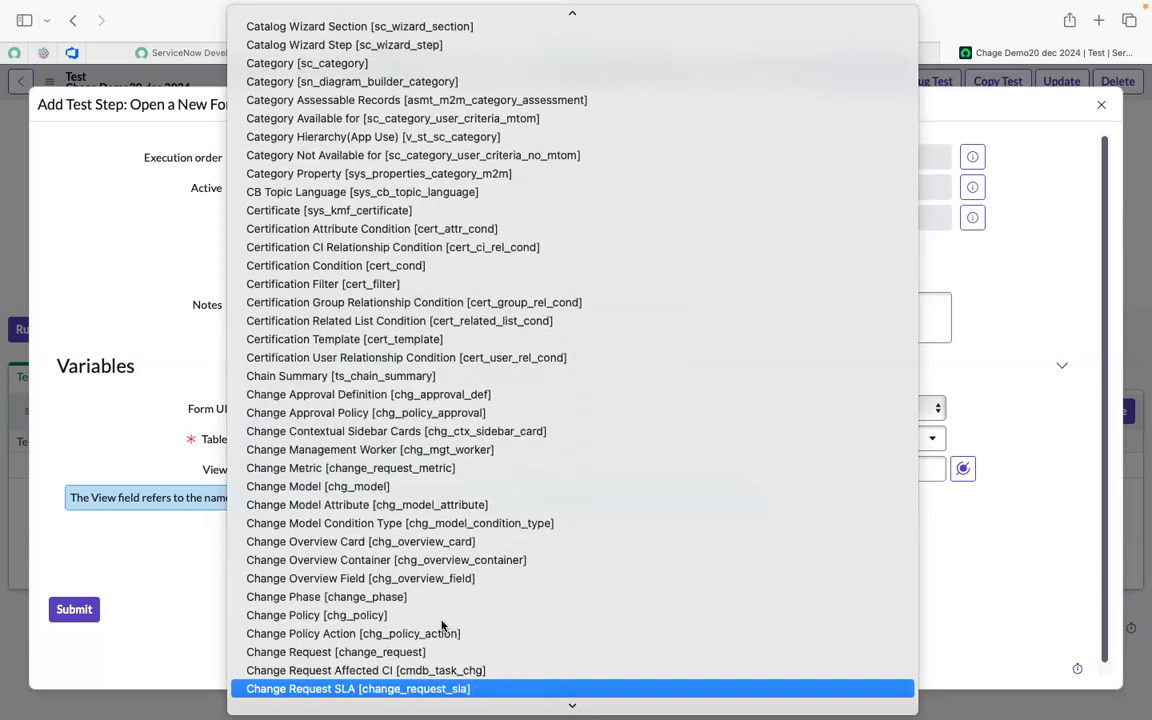
key("Down")
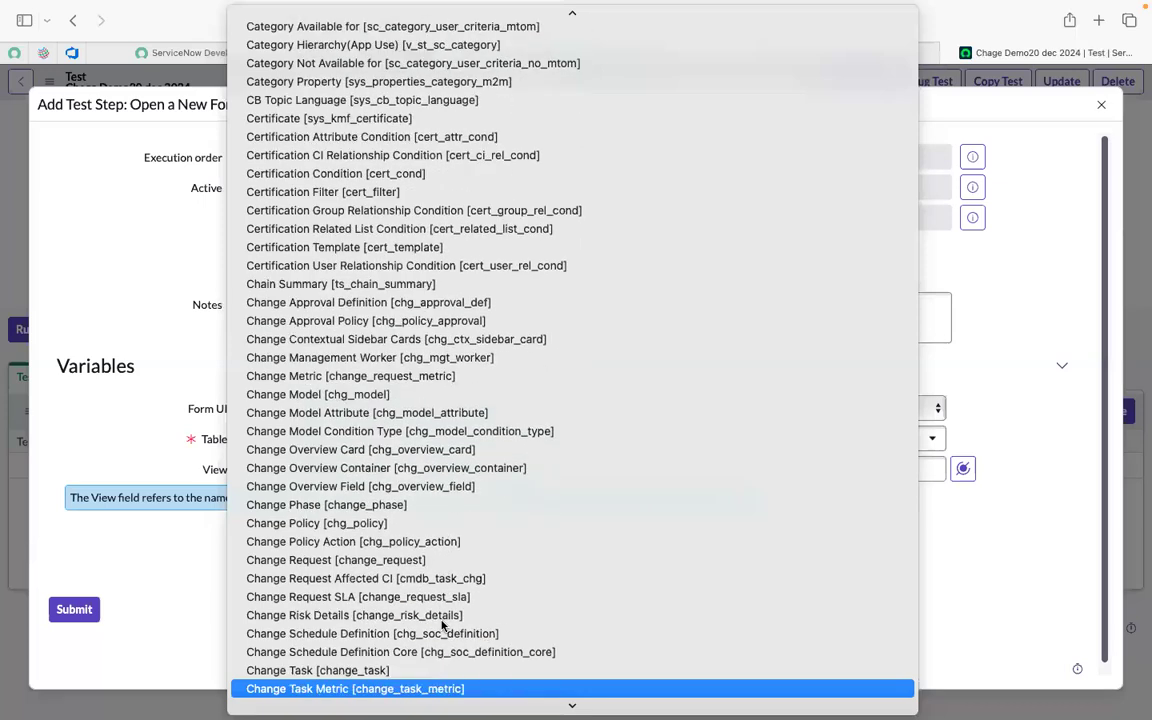
key("Down")
key("Down")
key("Down")
key("Down")
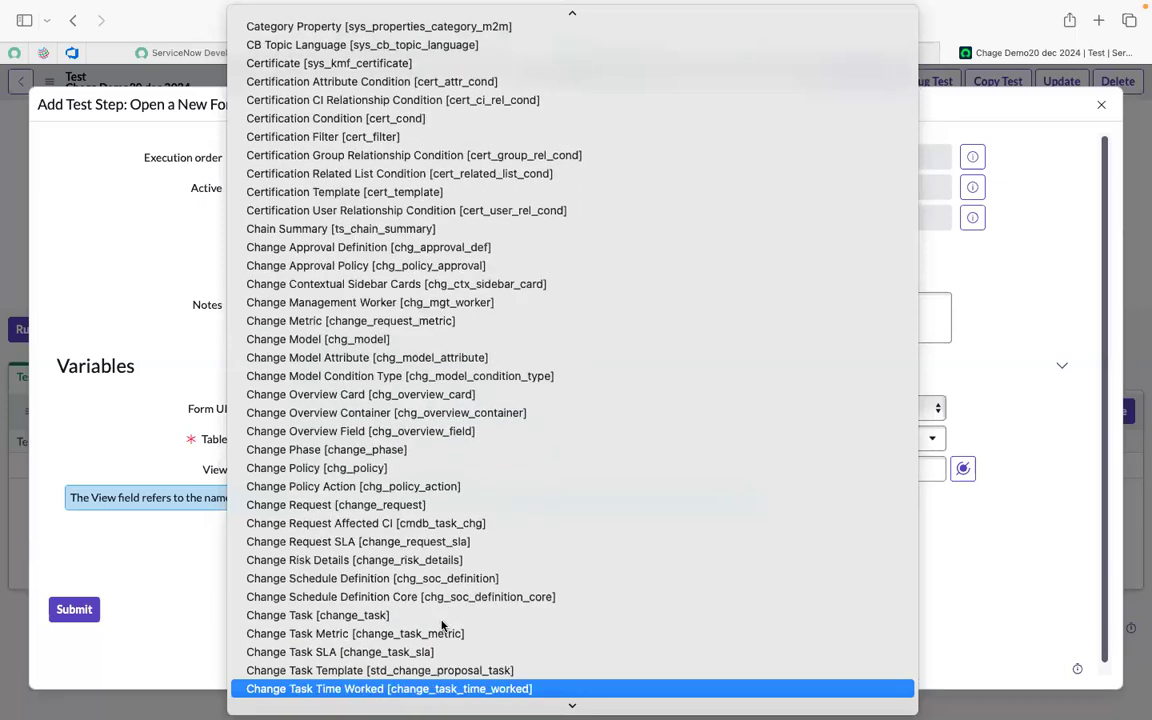
key("Down")
key("Down")
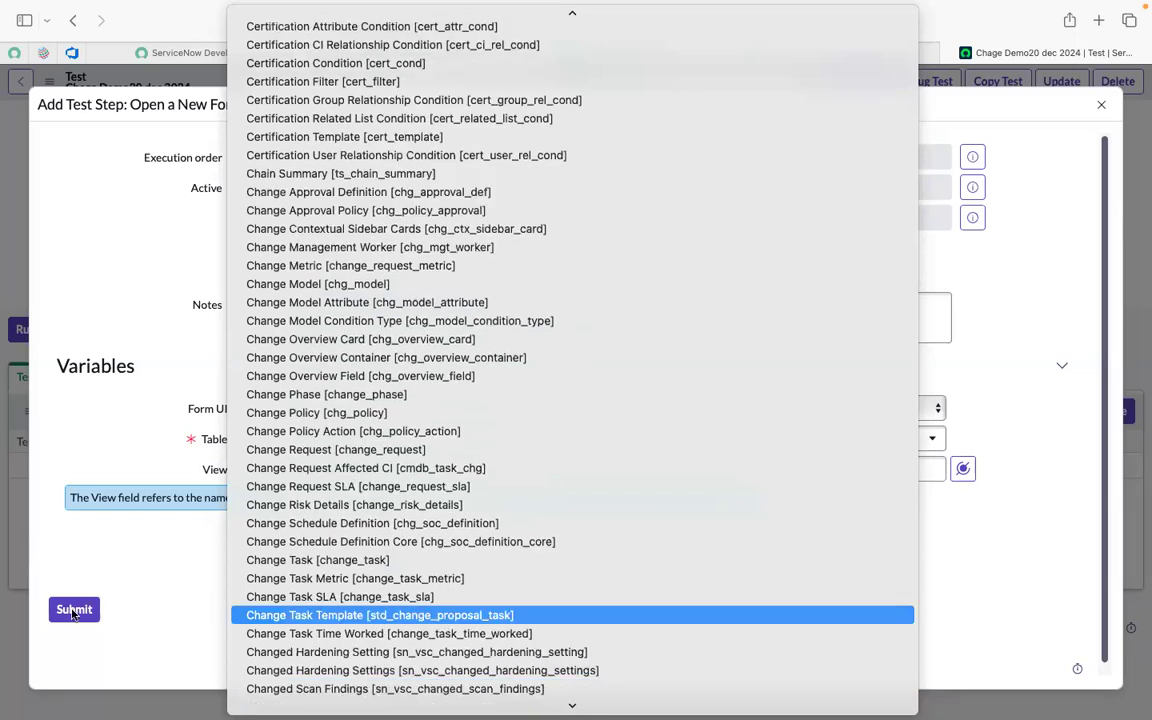
left_click(133, 337)
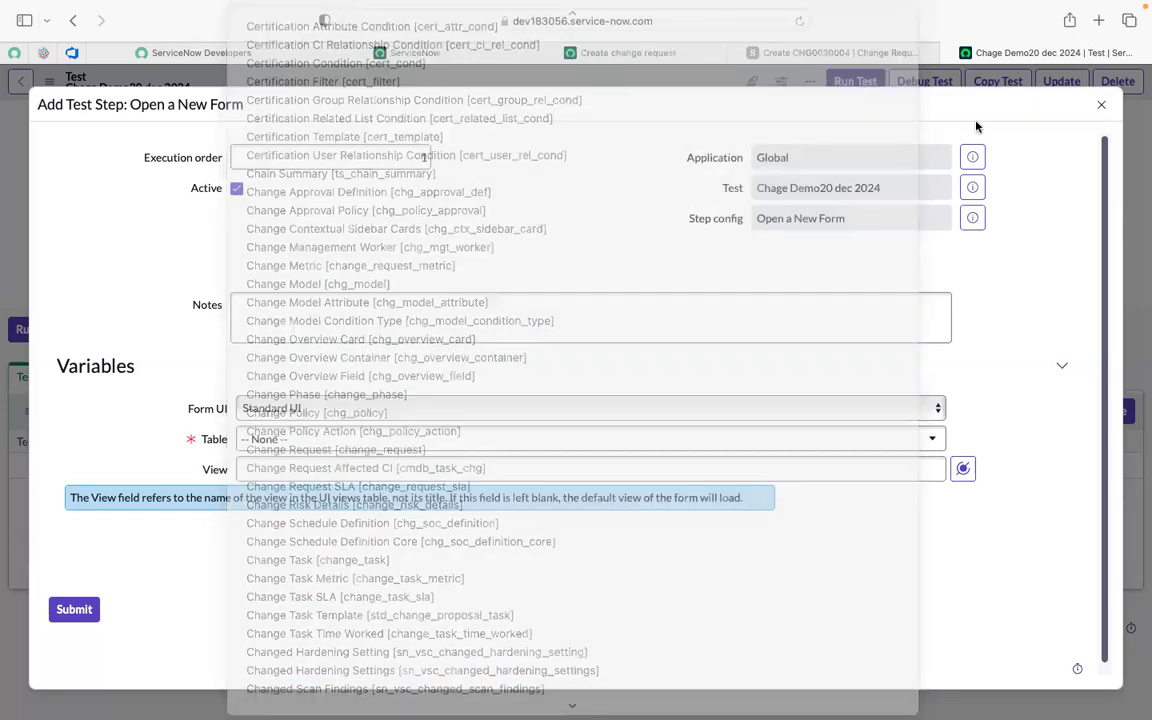
- Copy the table name change_request from the web address of the new change request form
left_click(846, 53)
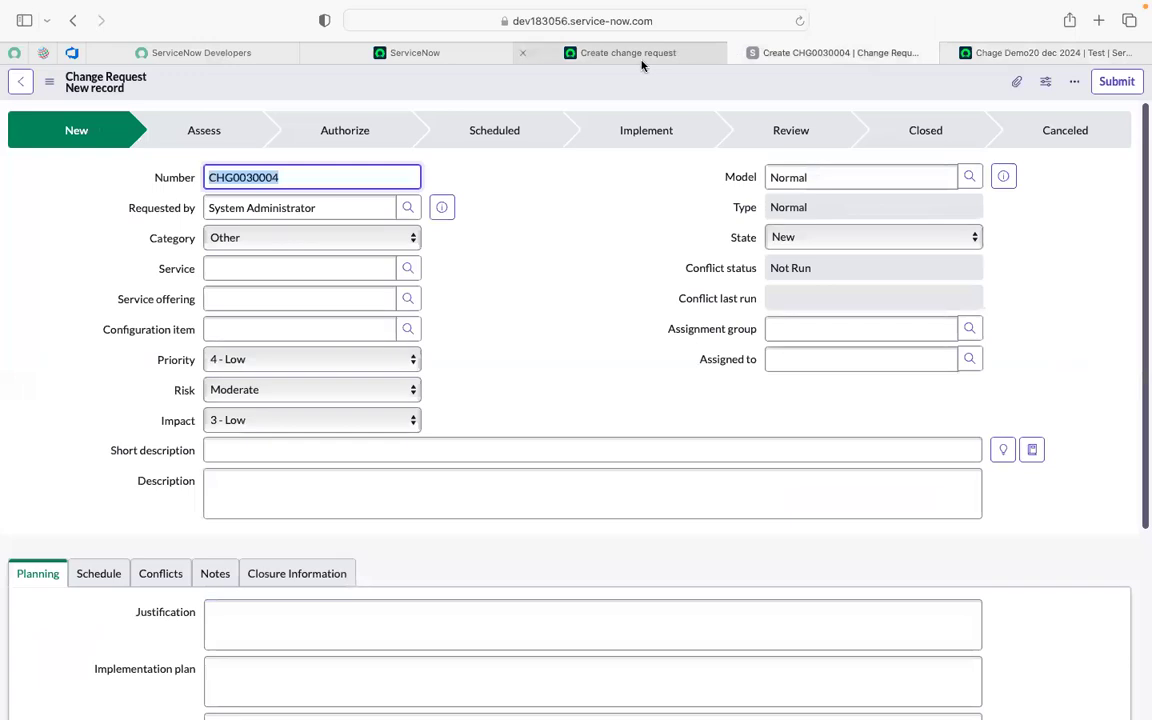
left_click(629, 22)
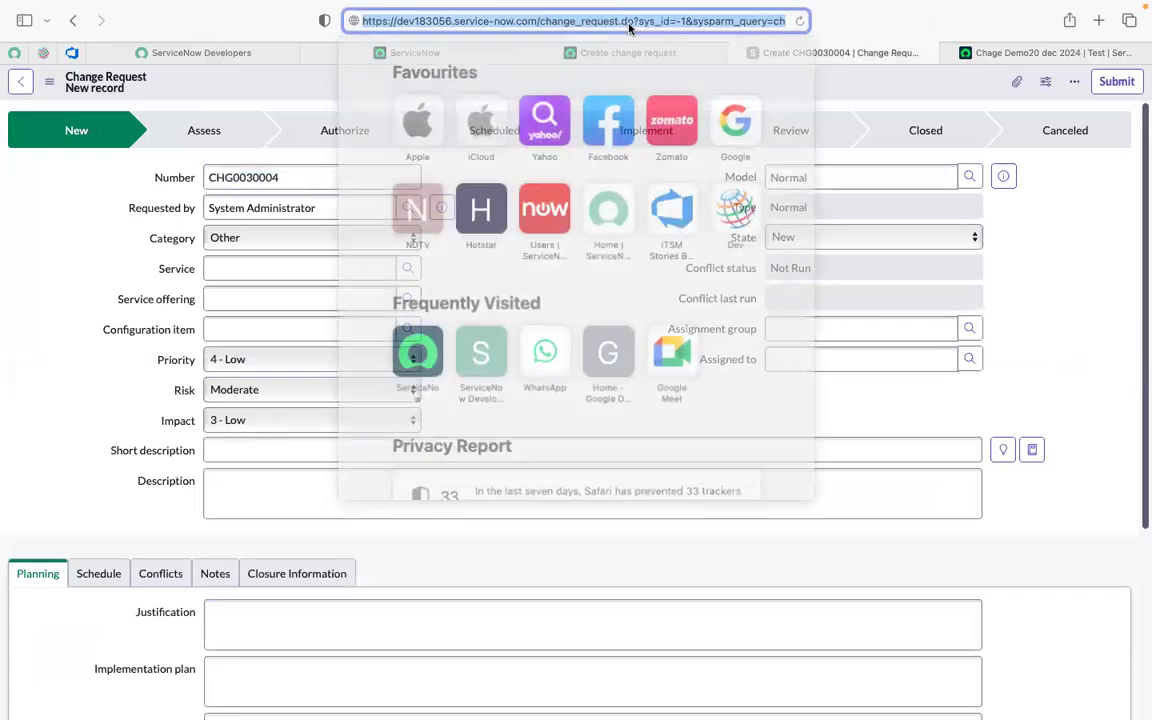
double_click(592, 22)
key("super+c")
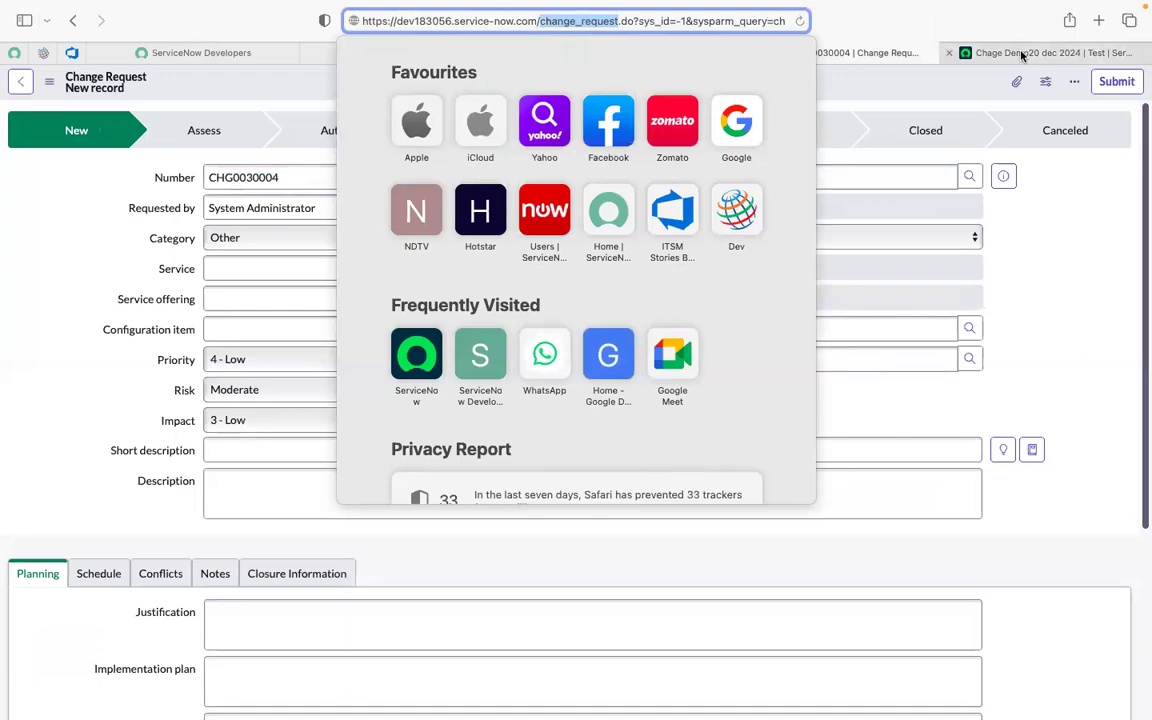
- Set the Open a New Form step's table to Change Request [change_request] using the copied name, and submit the step
mouse_move(1019, 61)
left_mouse_down()
mouse_move(931, 51)
mouse_move(368, 470)
mouse_move(599, 247)
mouse_move(950, 52)
mouse_move(1033, 56)
left_mouse_up()
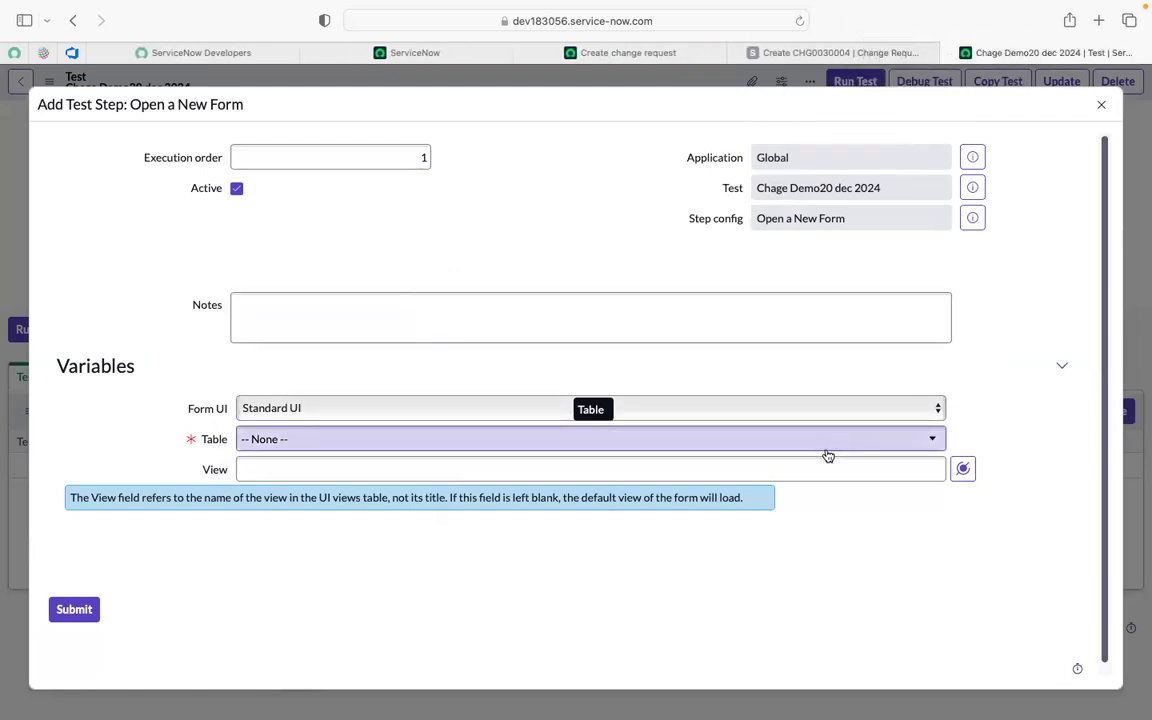
left_click(670, 443)
left_click(640, 446)
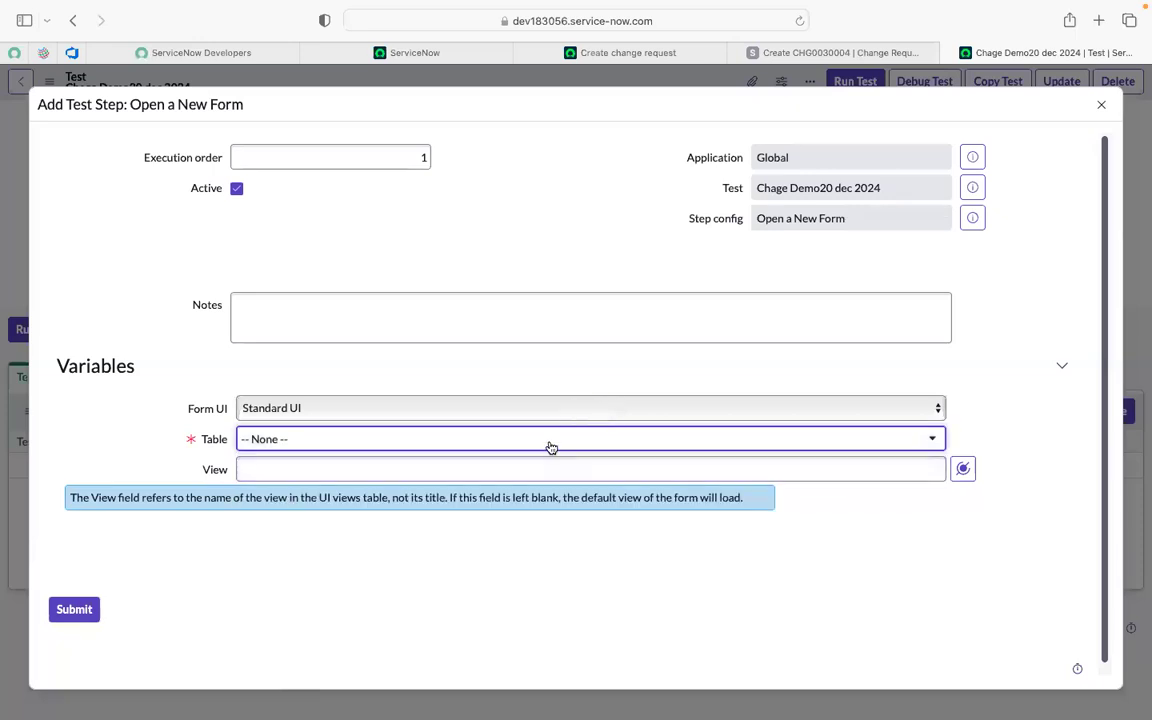
left_click(471, 449)
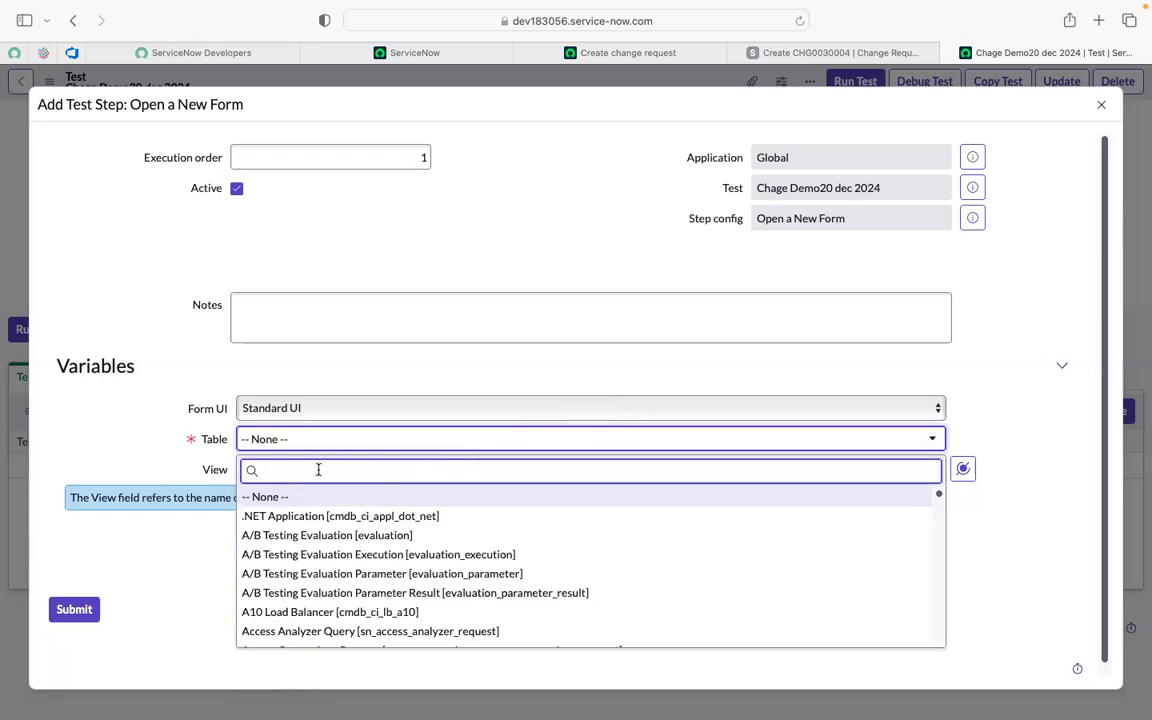
key("super+v")
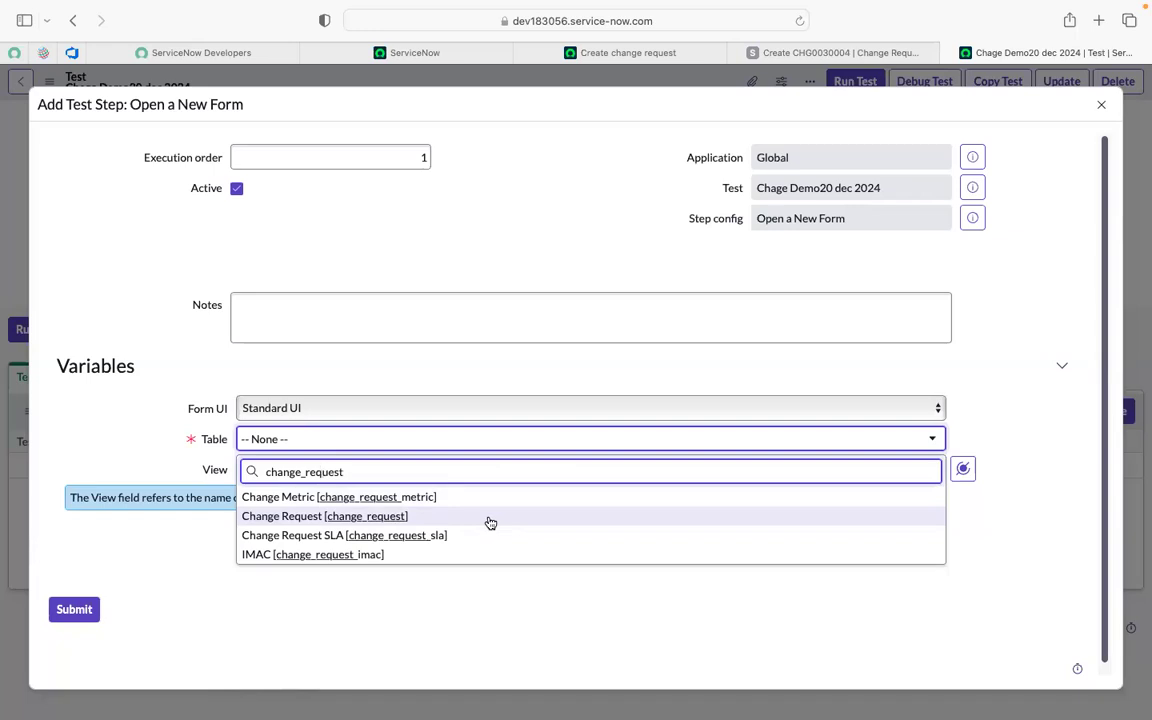
left_click(423, 527)
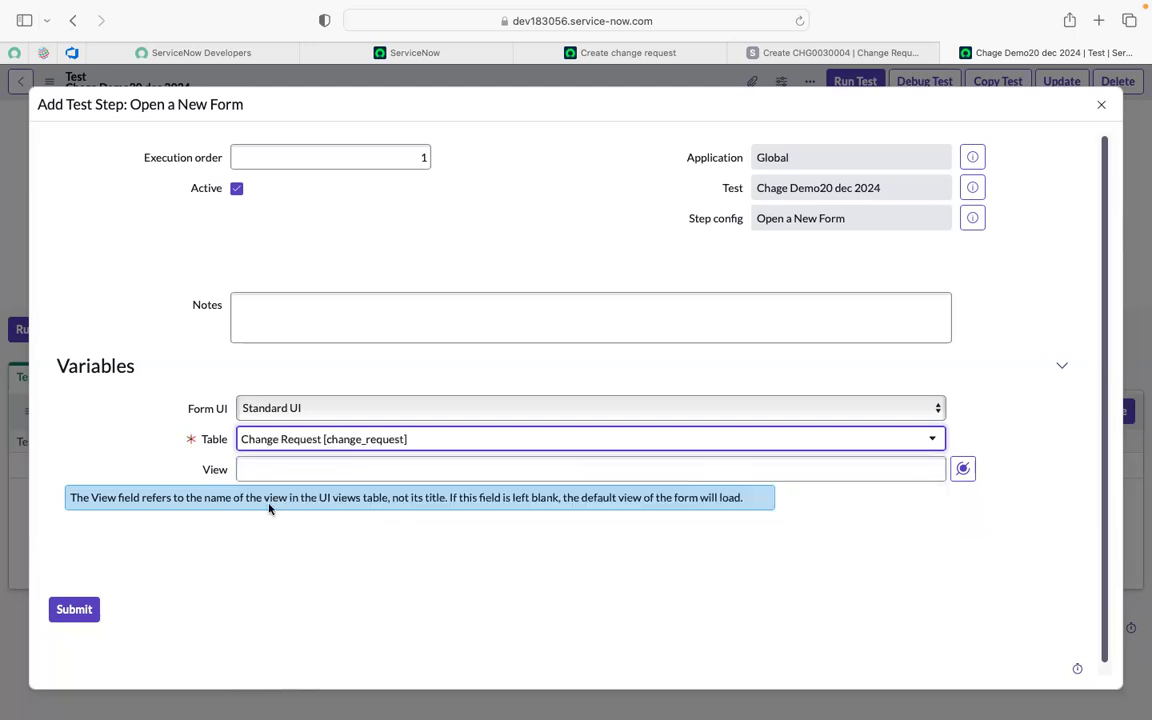
left_click(75, 610)
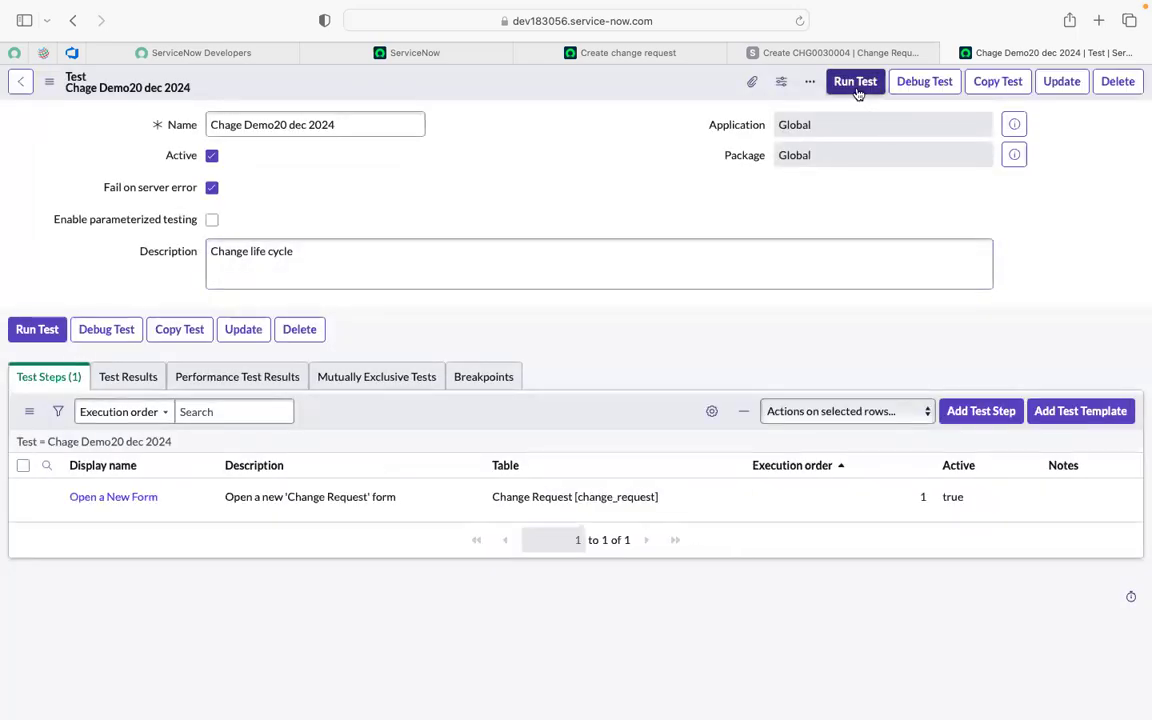
- Run the test in a new test runner, check the run's outcome on the test record and close the results
left_click(855, 84)
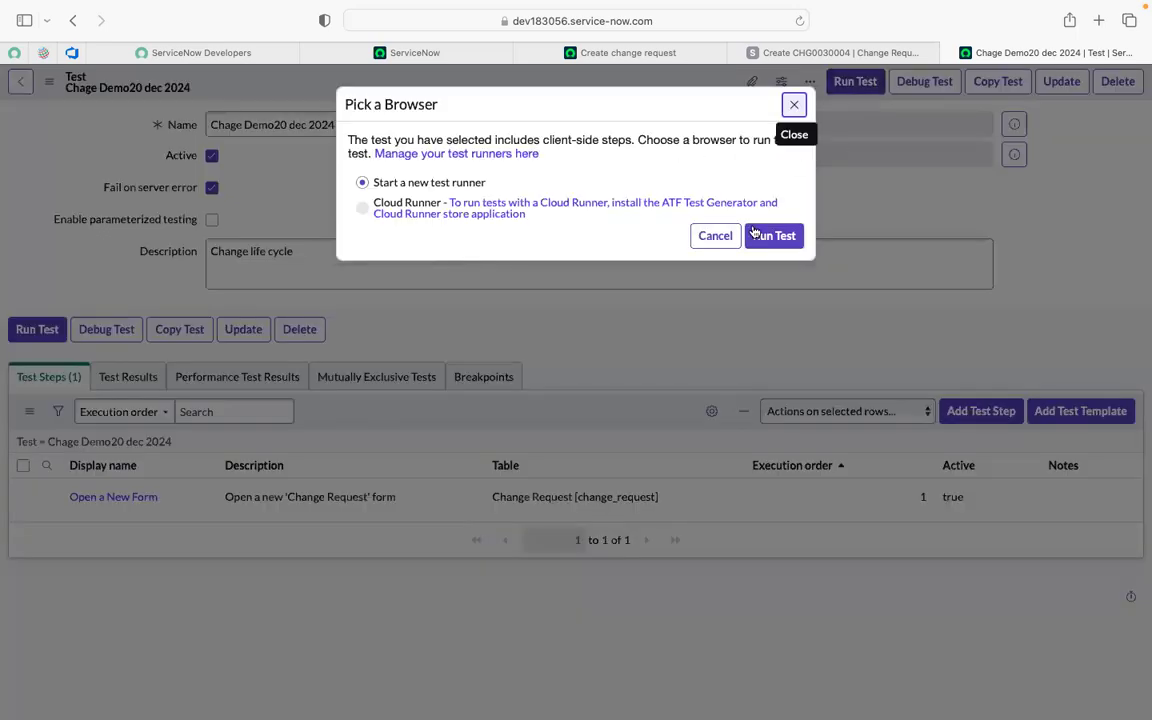
left_click(760, 235)
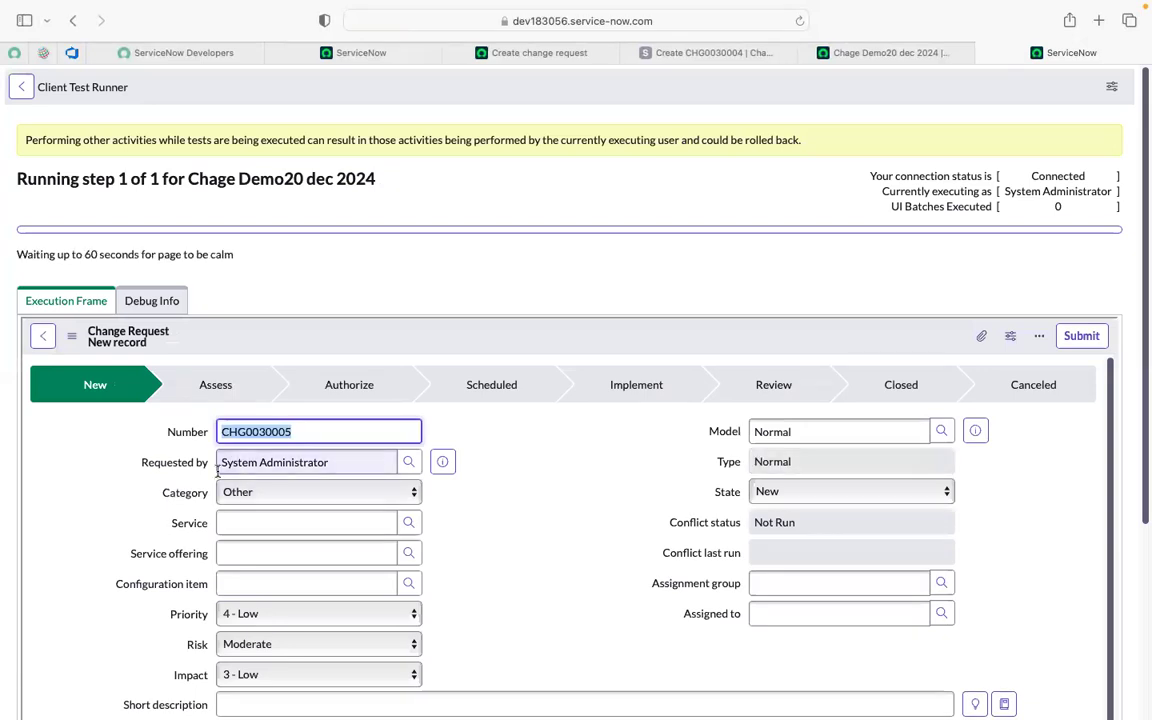
scroll(512, 524, "down", 3)
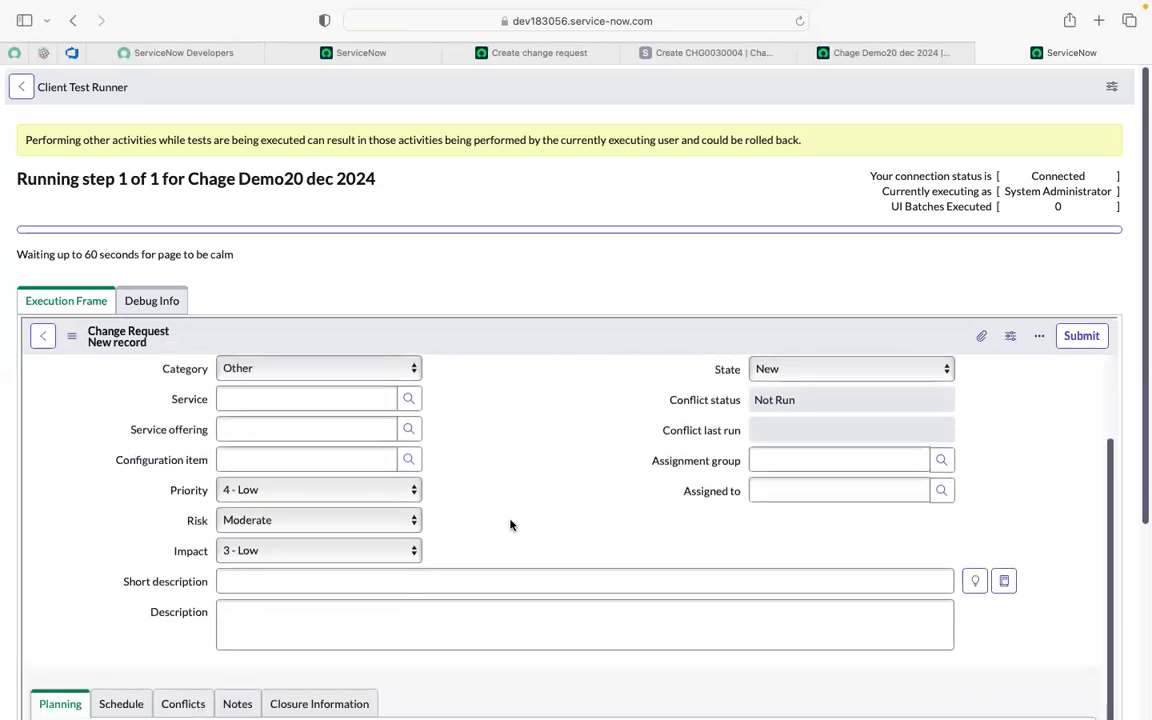
scroll(510, 525, "down", 1)
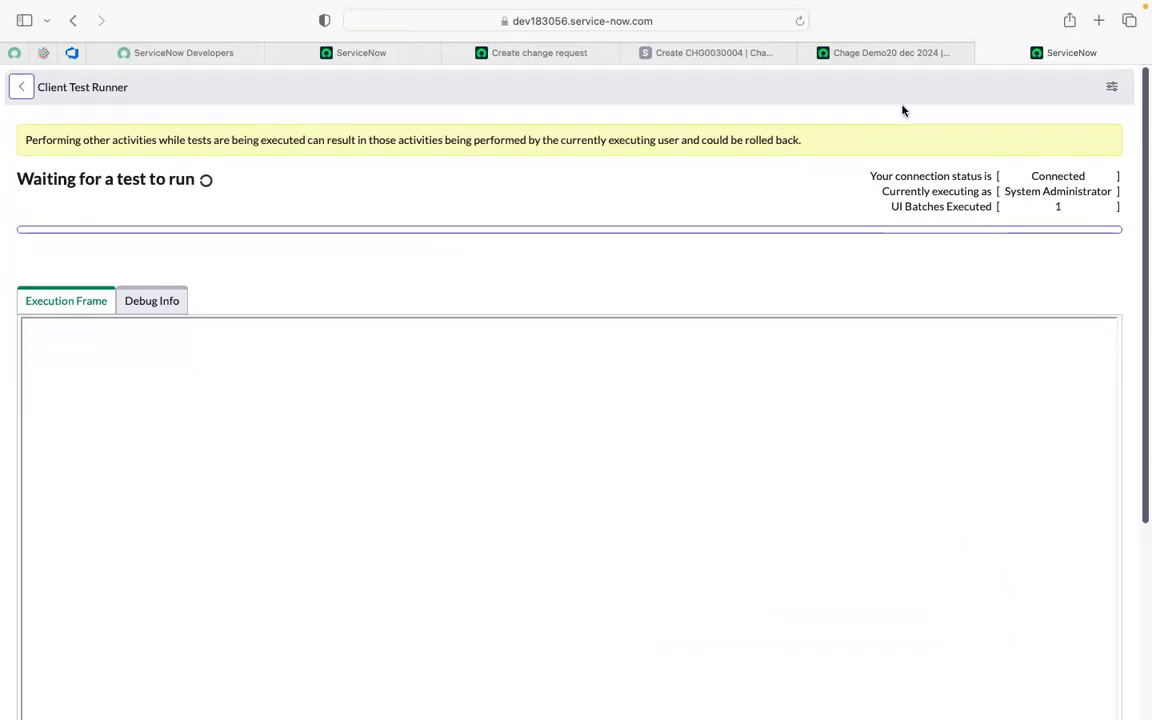
left_click(888, 56)
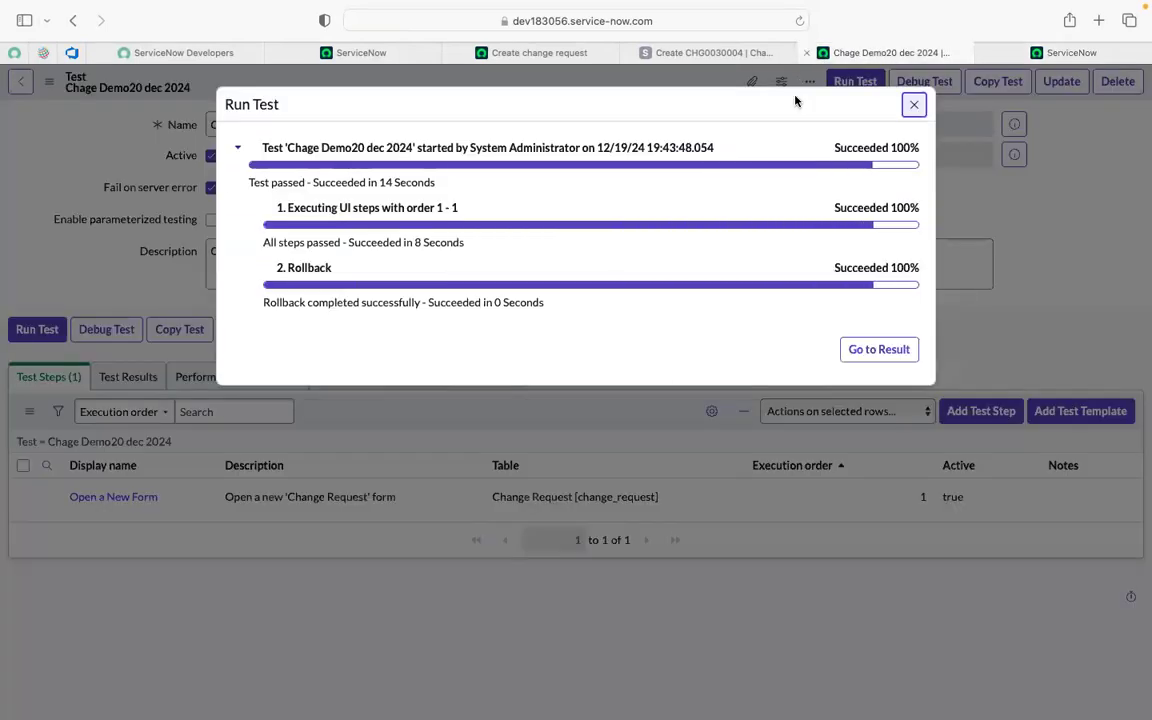
left_click(915, 106)
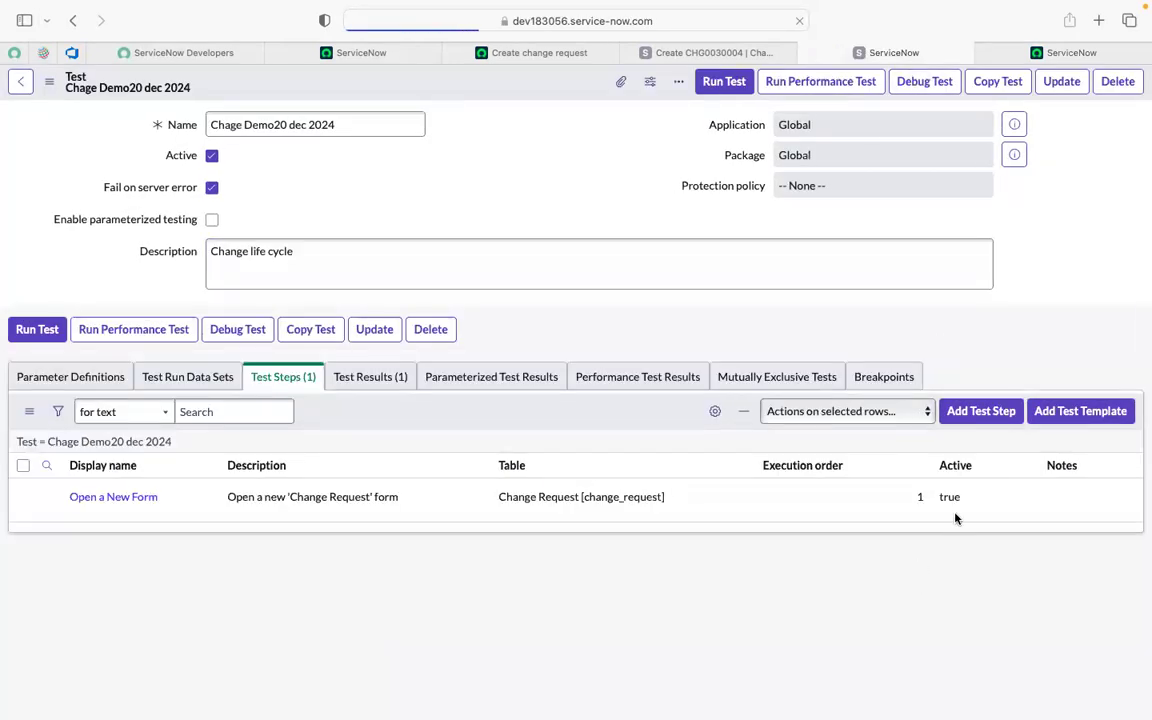
- Deactivate the Open a New Form step by setting its Active value to false in the test steps list
left_click(965, 512)
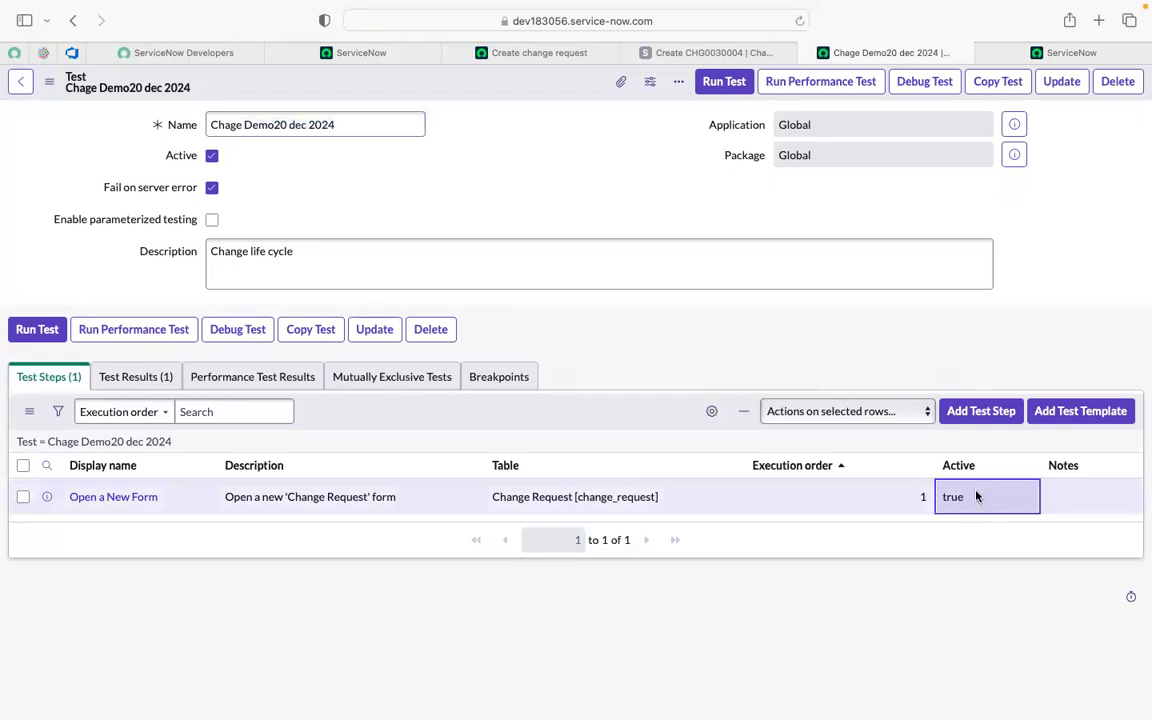
double_click(976, 497)
left_click(976, 500)
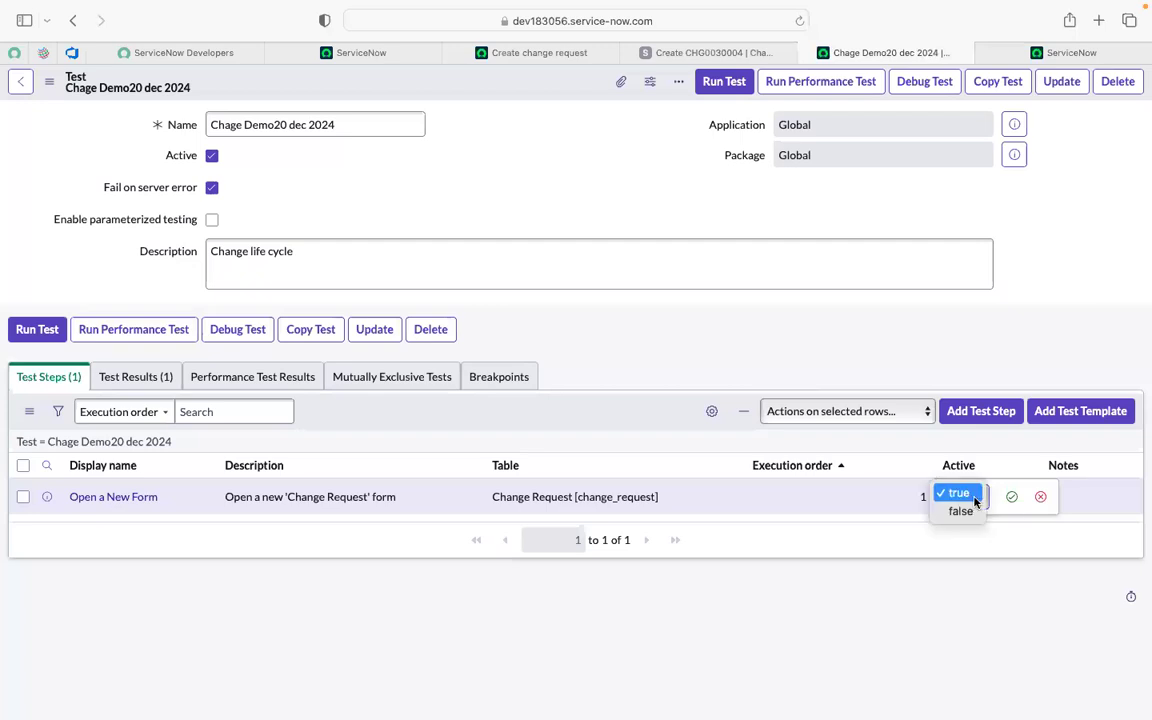
left_click(962, 511)
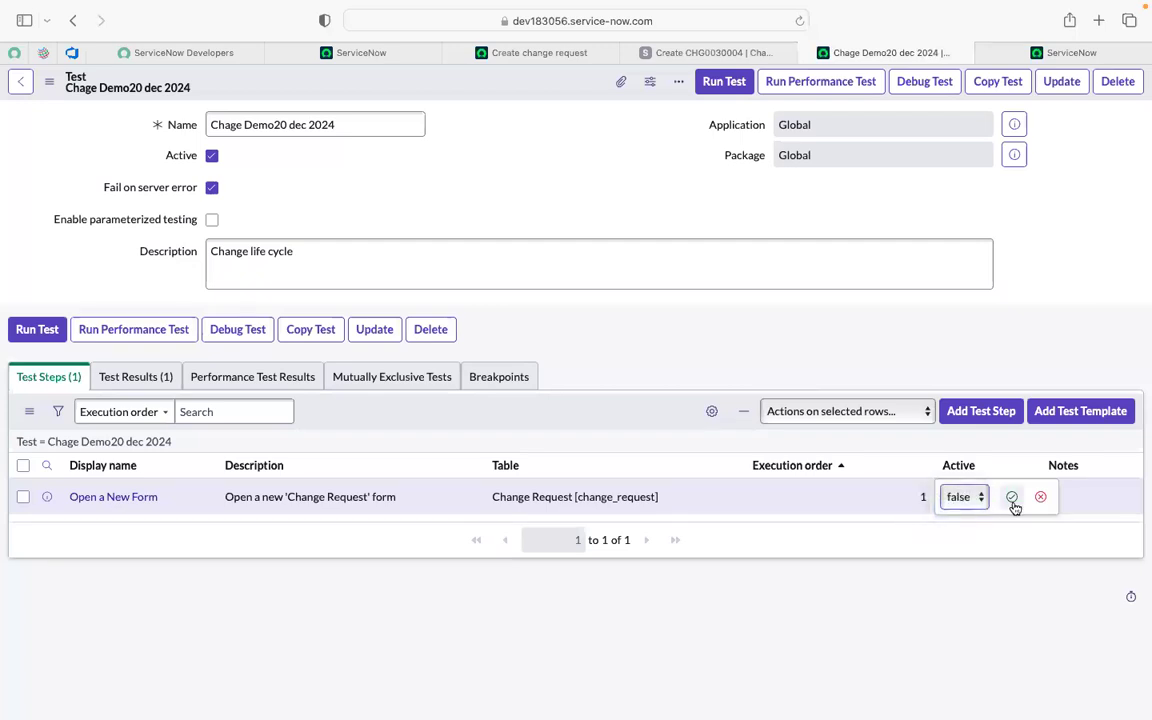
left_click(1012, 498)
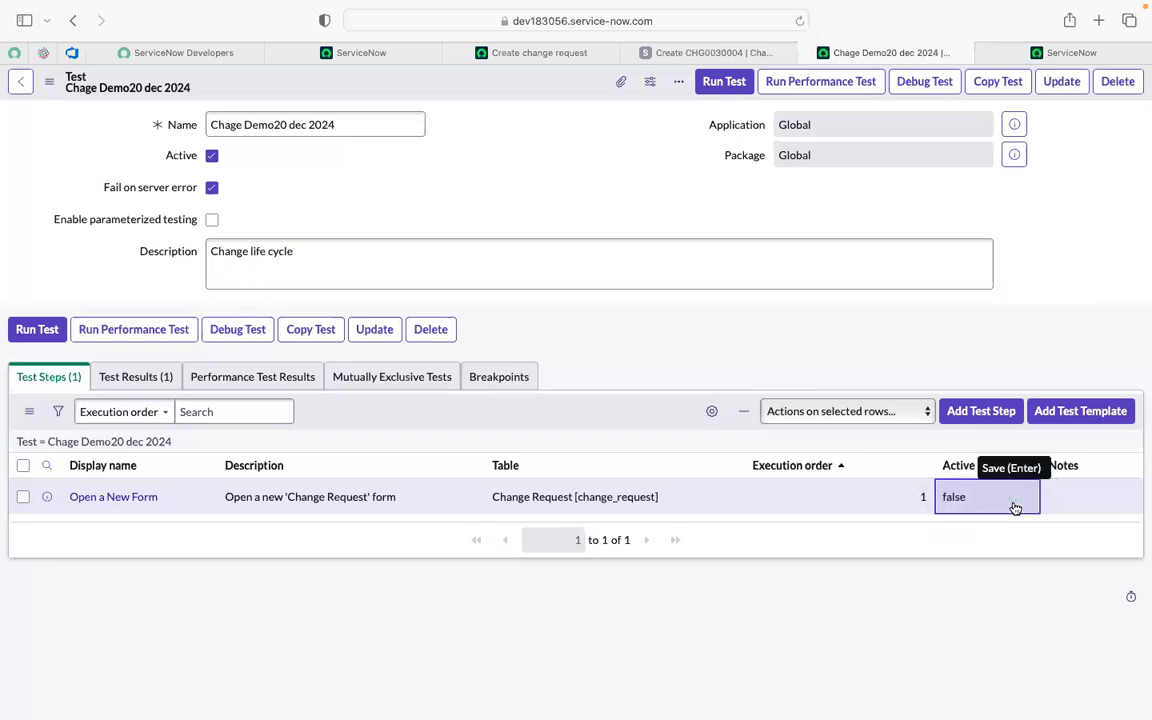
- Start adding a test step after step 1, using the Navigate to Module type from the Application Navigator category
left_click(988, 415)
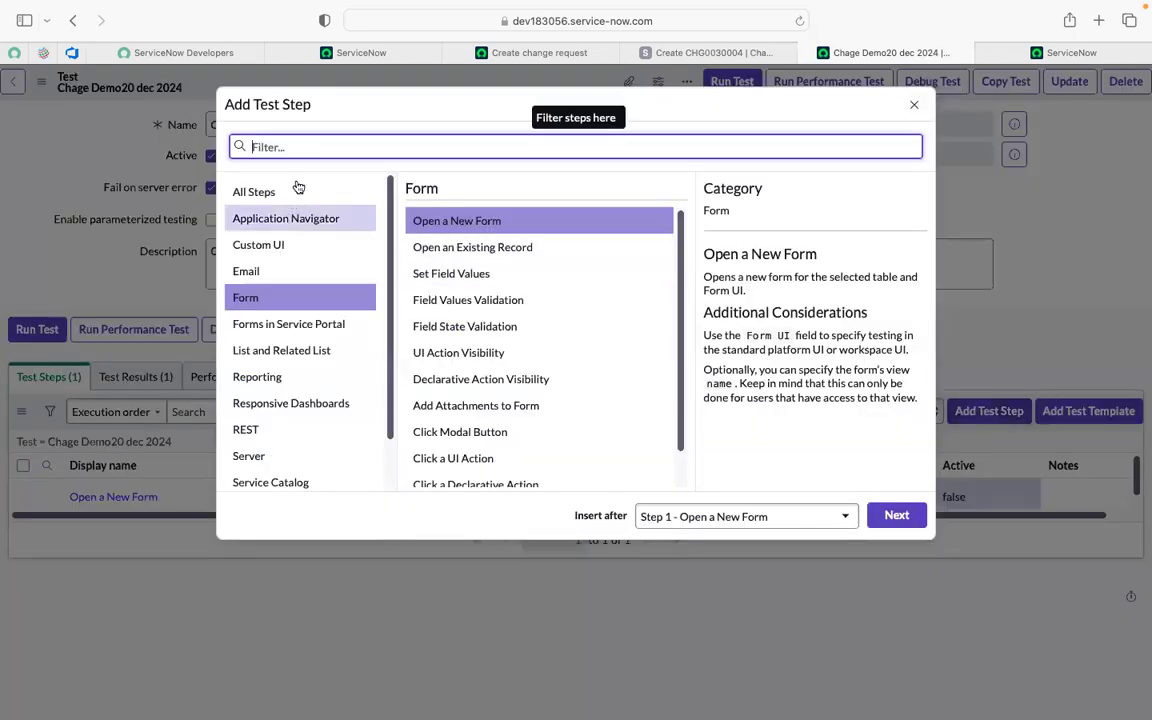
left_click(295, 219)
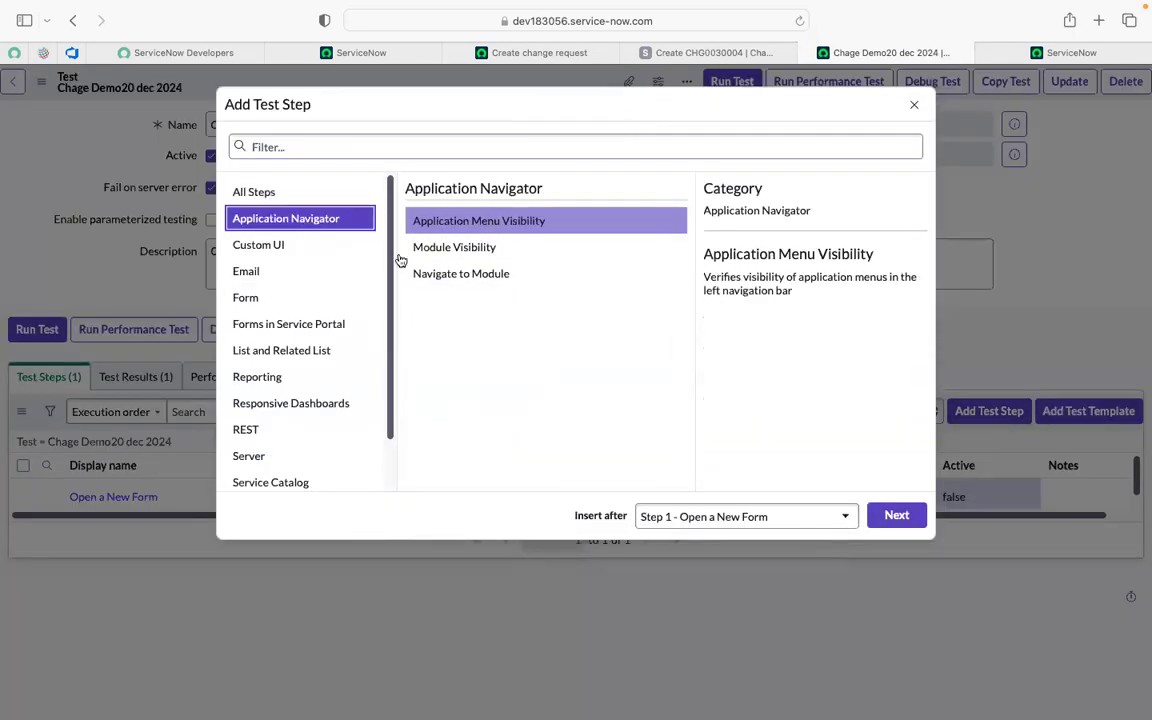
left_click(474, 275)
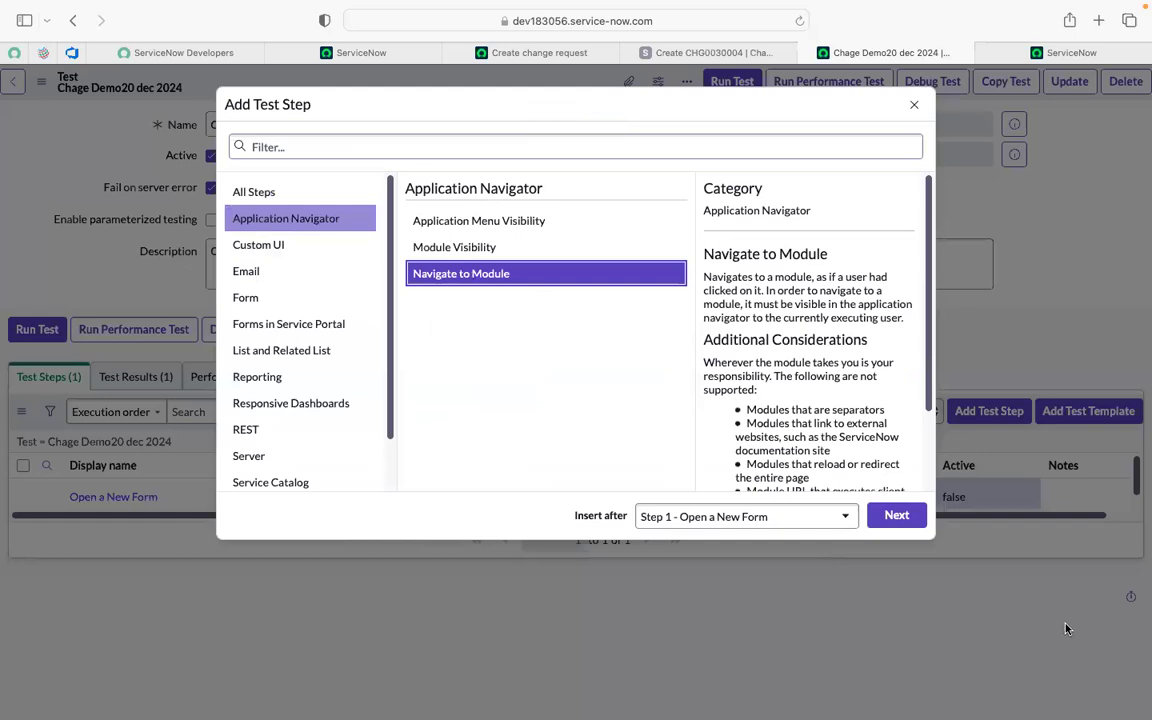
left_click(897, 516)
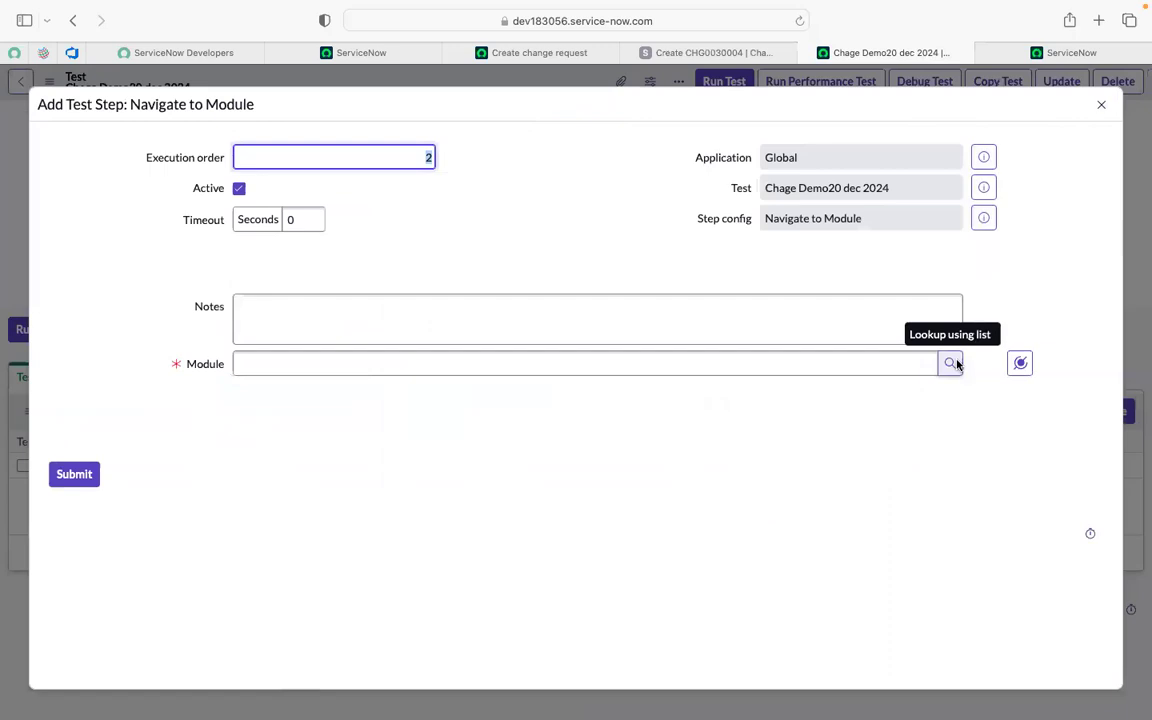
- Look up the step's module and filter the module list by table with *change
left_click(950, 363)
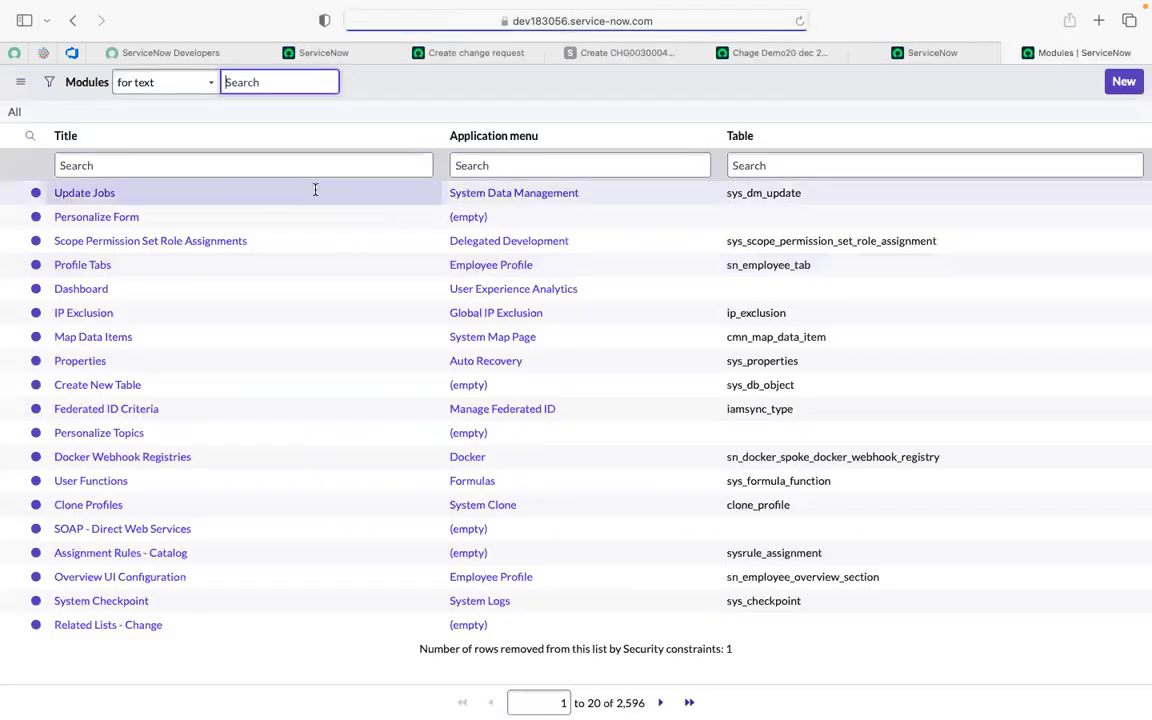
left_click(229, 171)
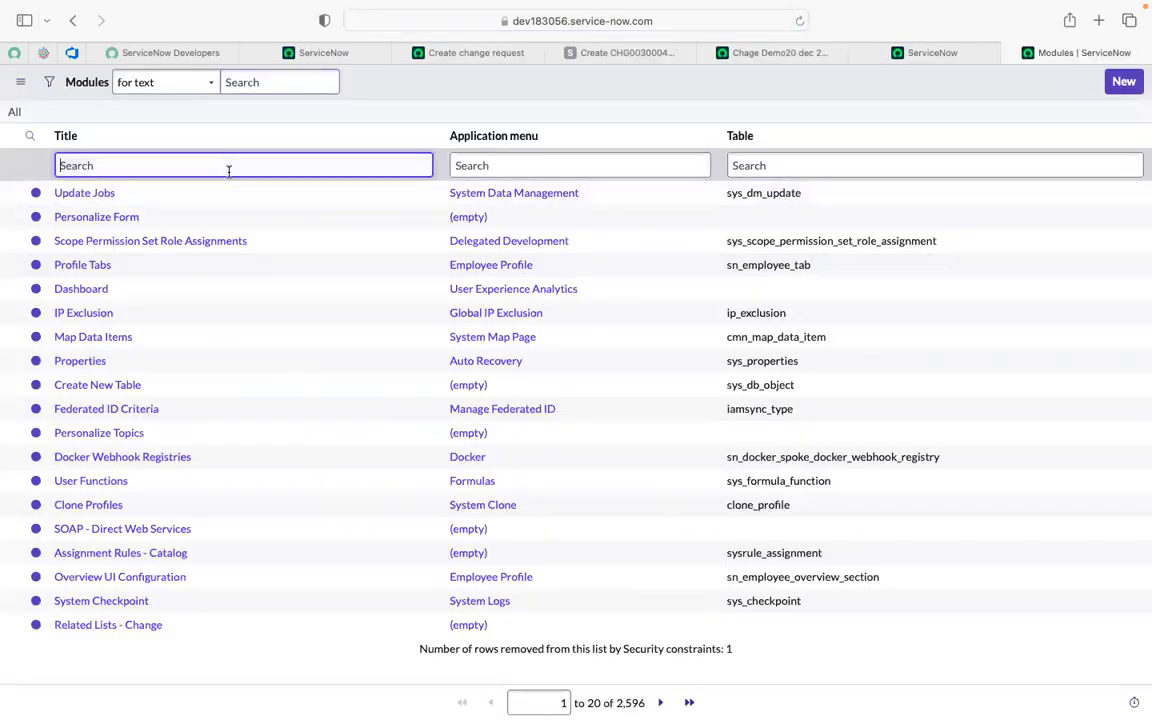
left_click(787, 170)
type("ch")
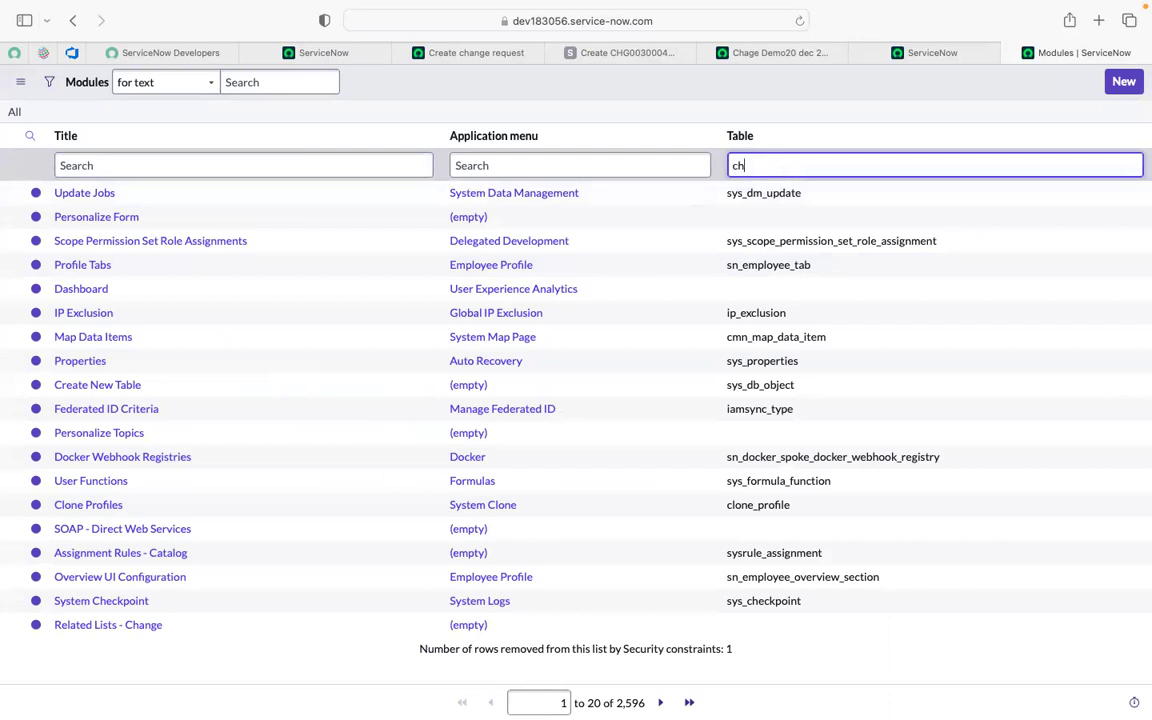
type("ange")
left_click(732, 165)
type("*")
key("Return")
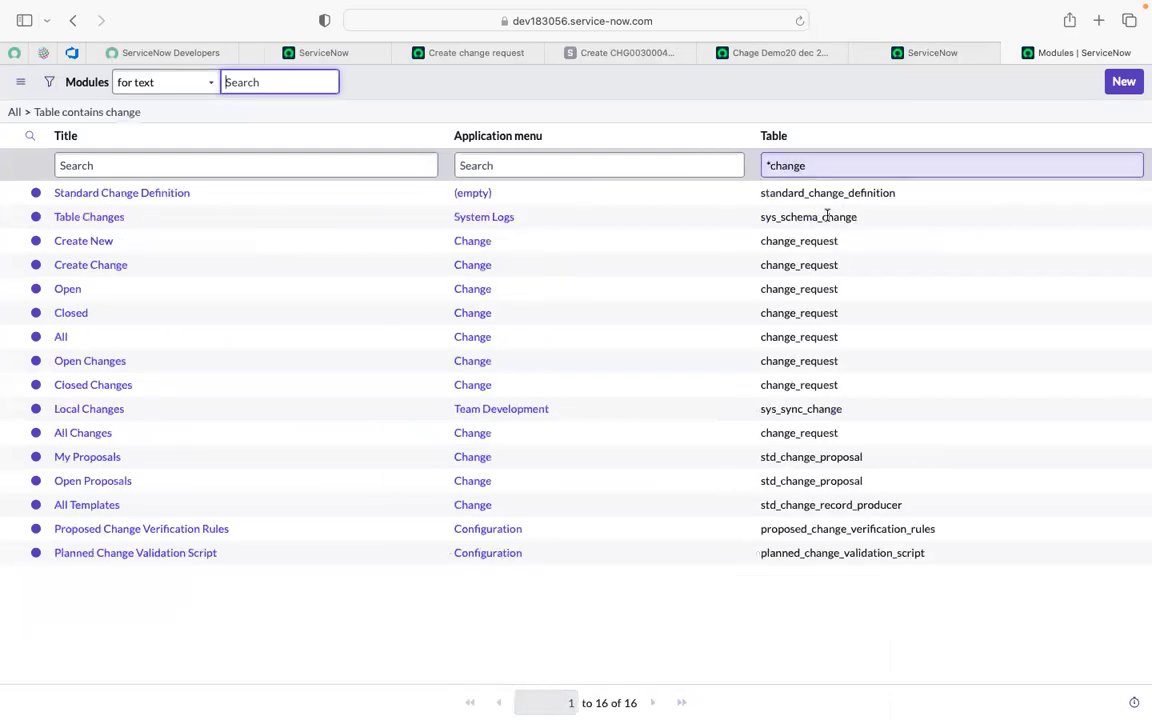
- Check the web address of the Create change request page, then return to the module list
left_click(481, 52)
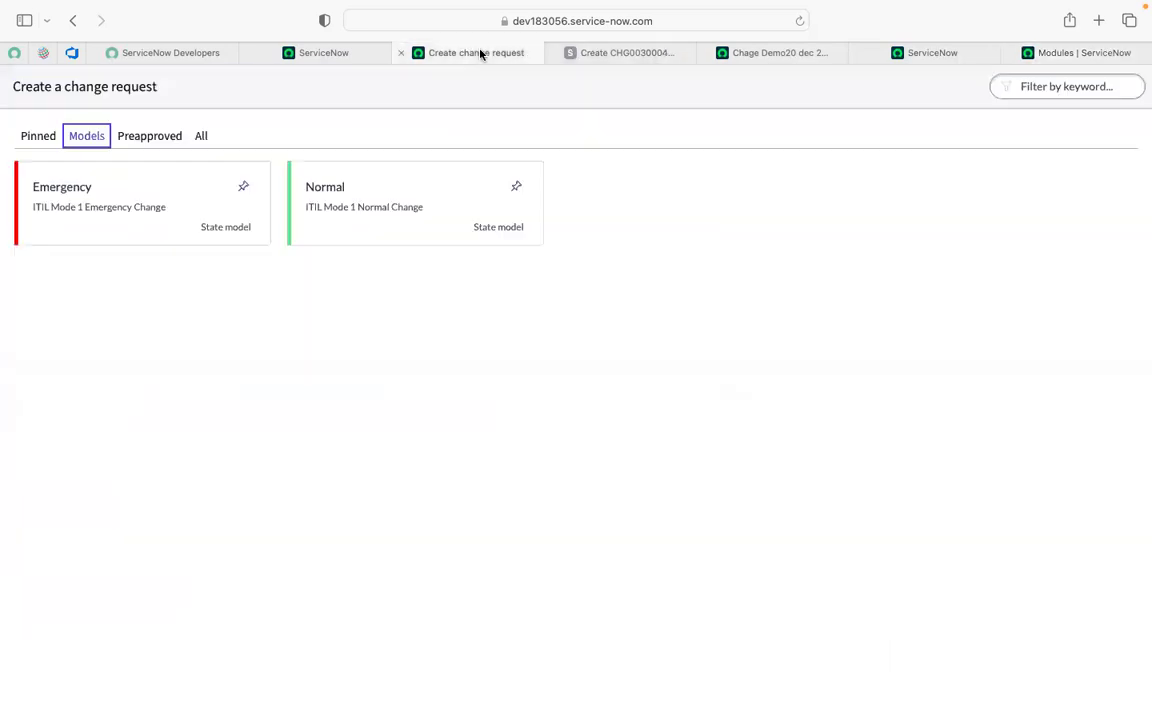
left_click(578, 21)
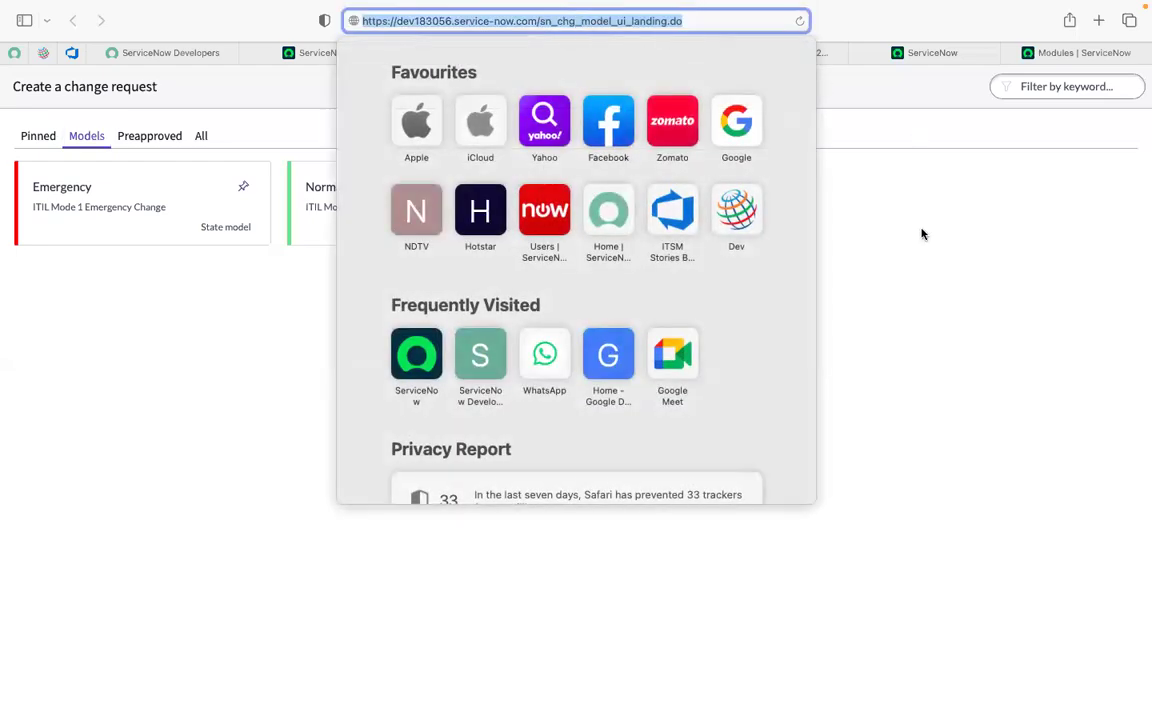
key("Escape")
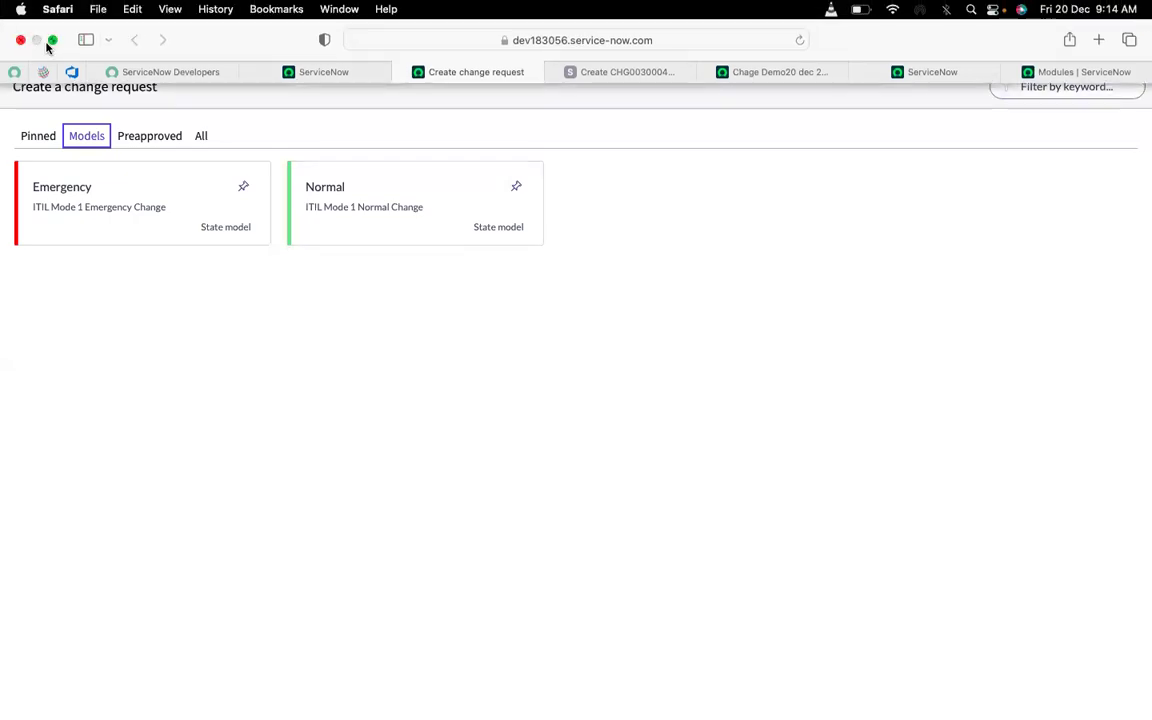
left_click(52, 41)
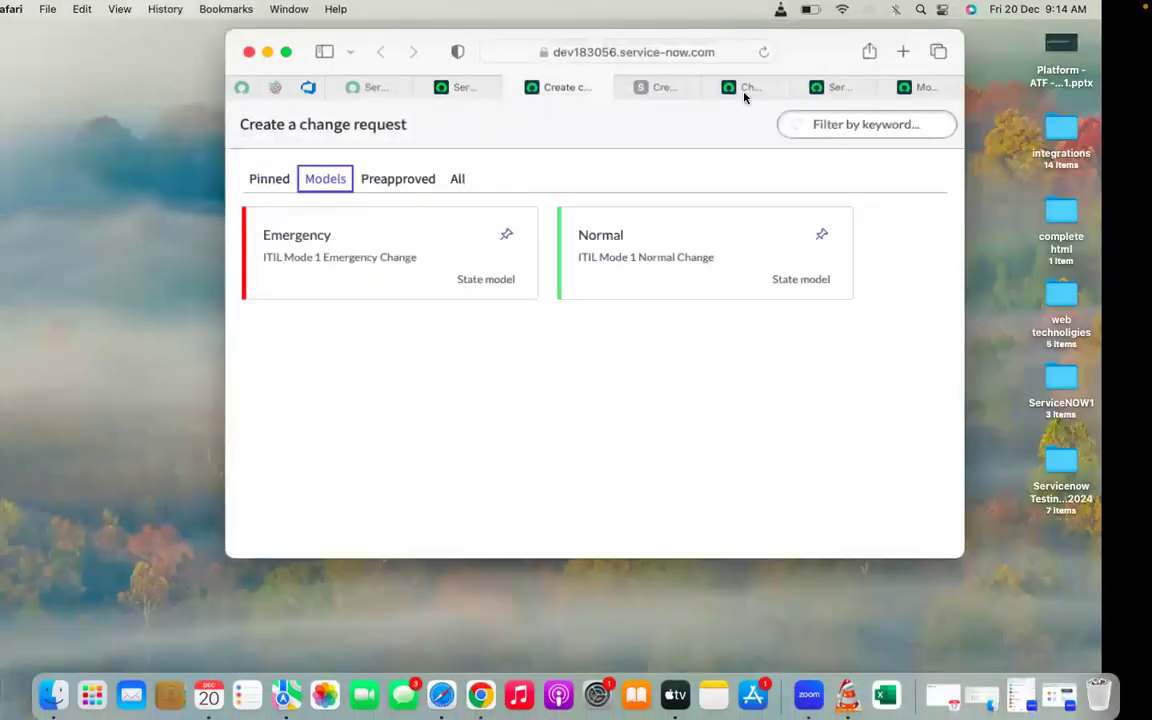
left_click(333, 60)
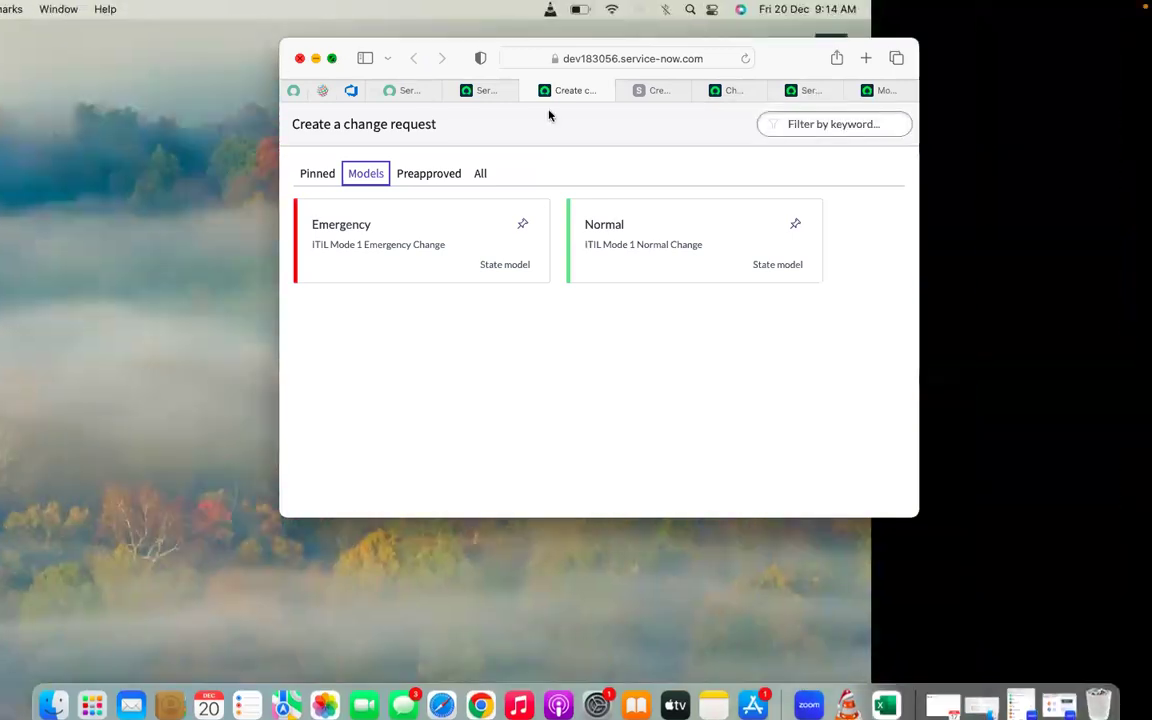
left_click(1060, 55)
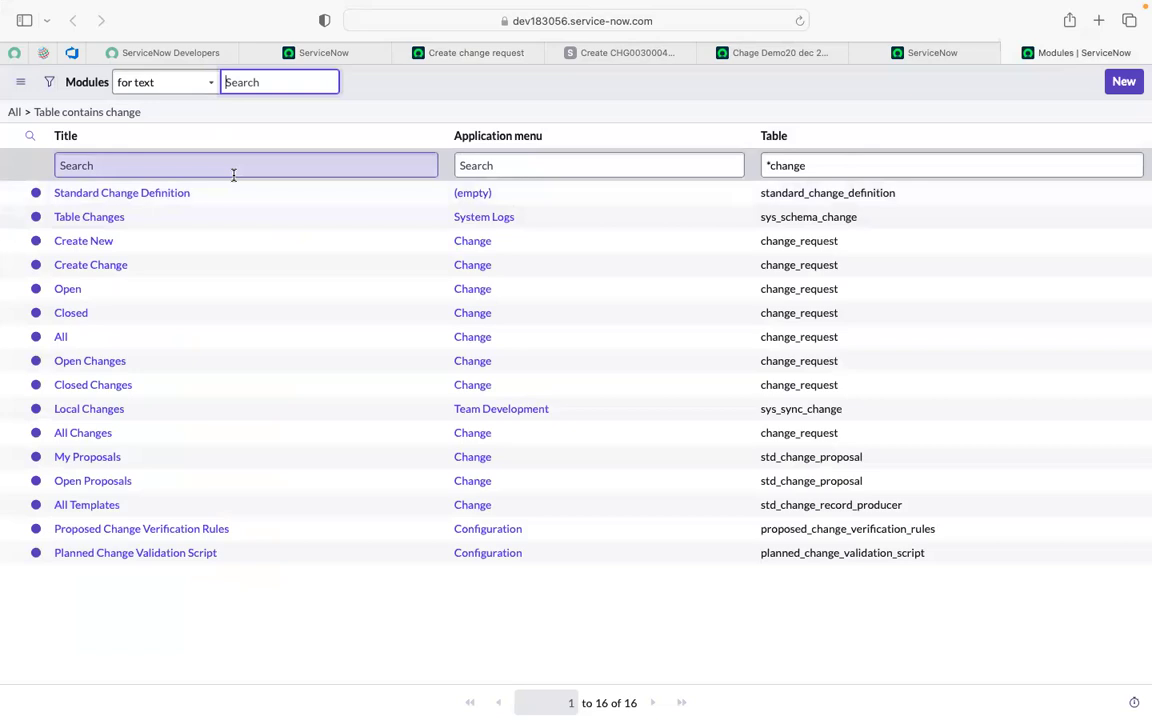
- Filter the modules by application menu with change, choose Create New as the module and submit the Navigate to Module step
left_click(553, 165)
type("change")
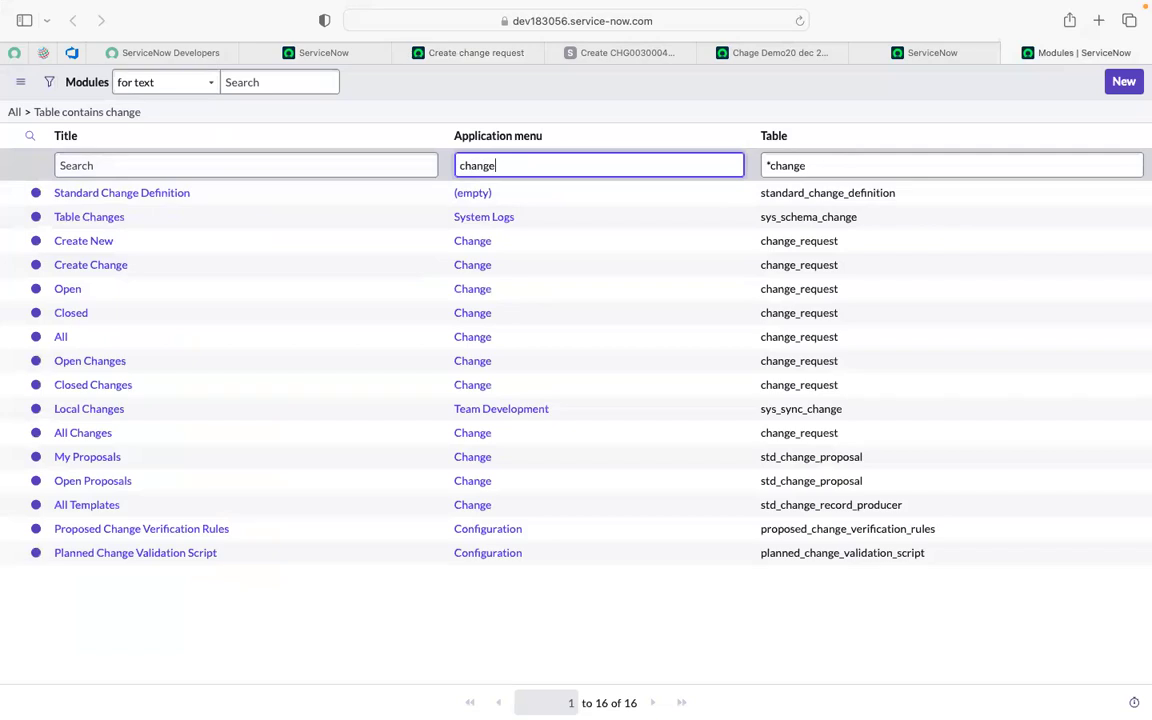
key("Return")
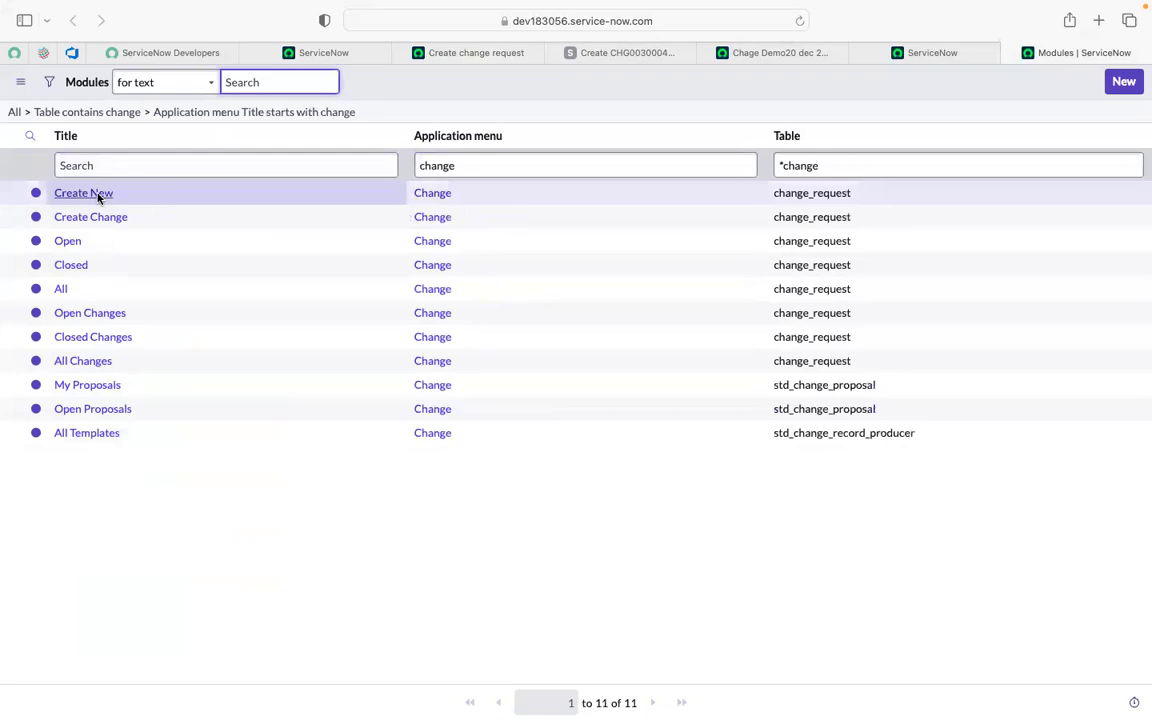
key("super+w")
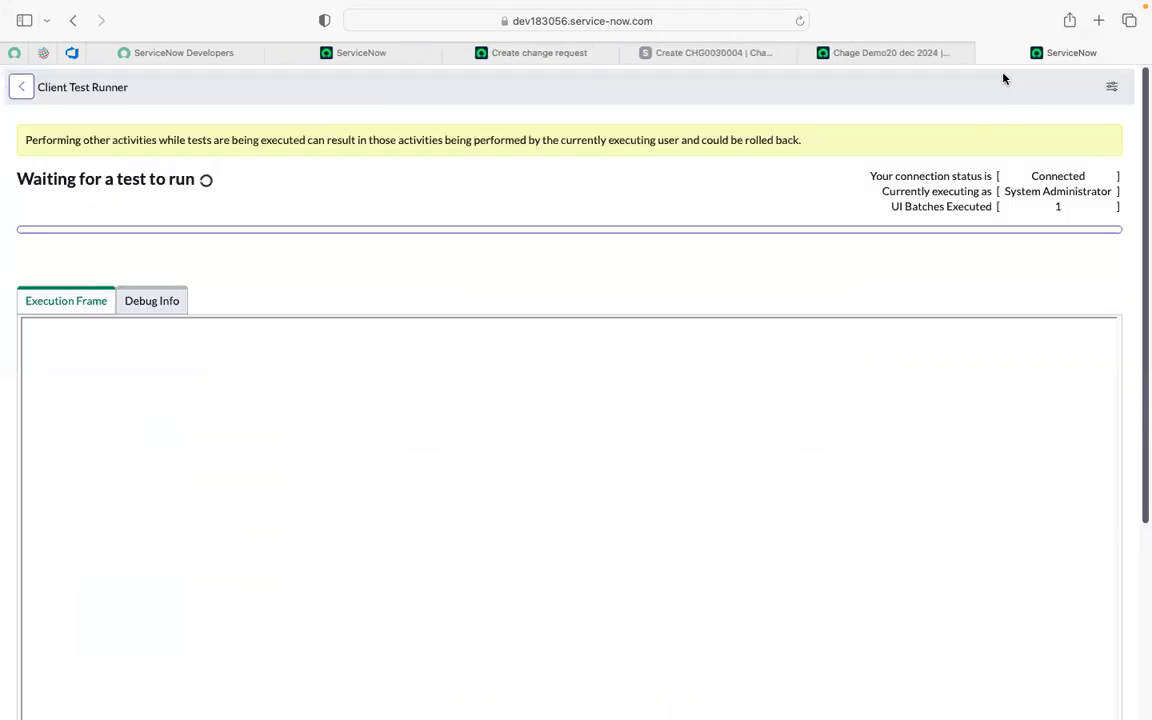
left_click(926, 58)
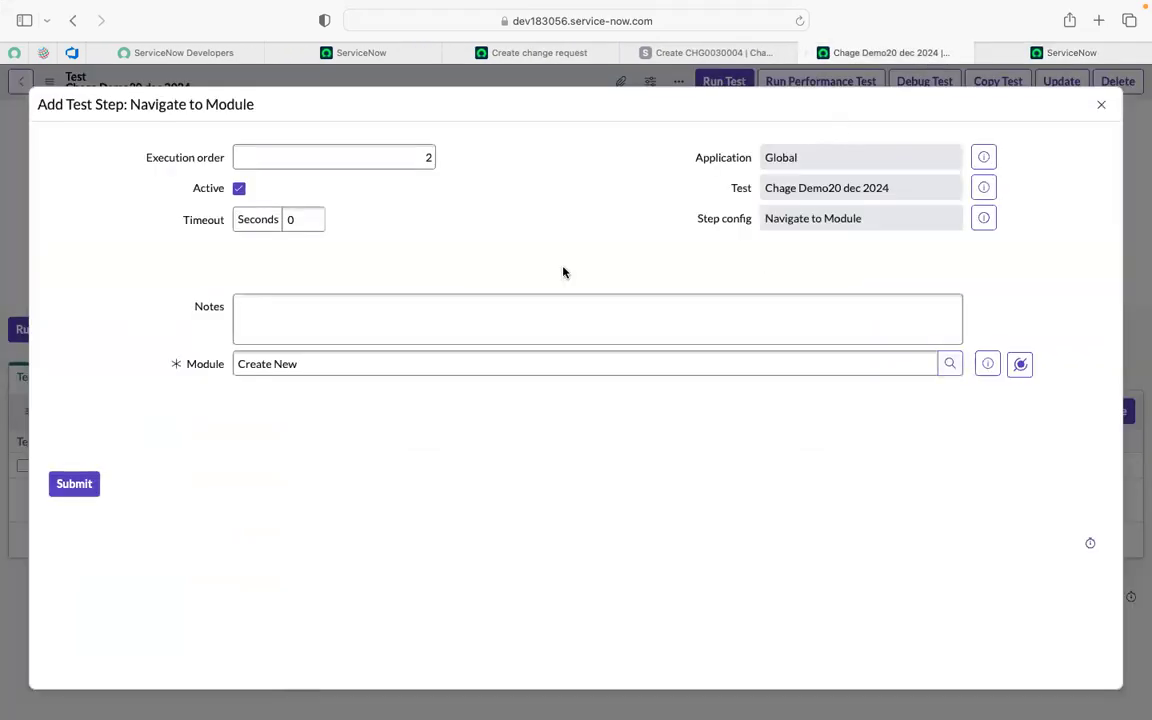
left_click(75, 485)
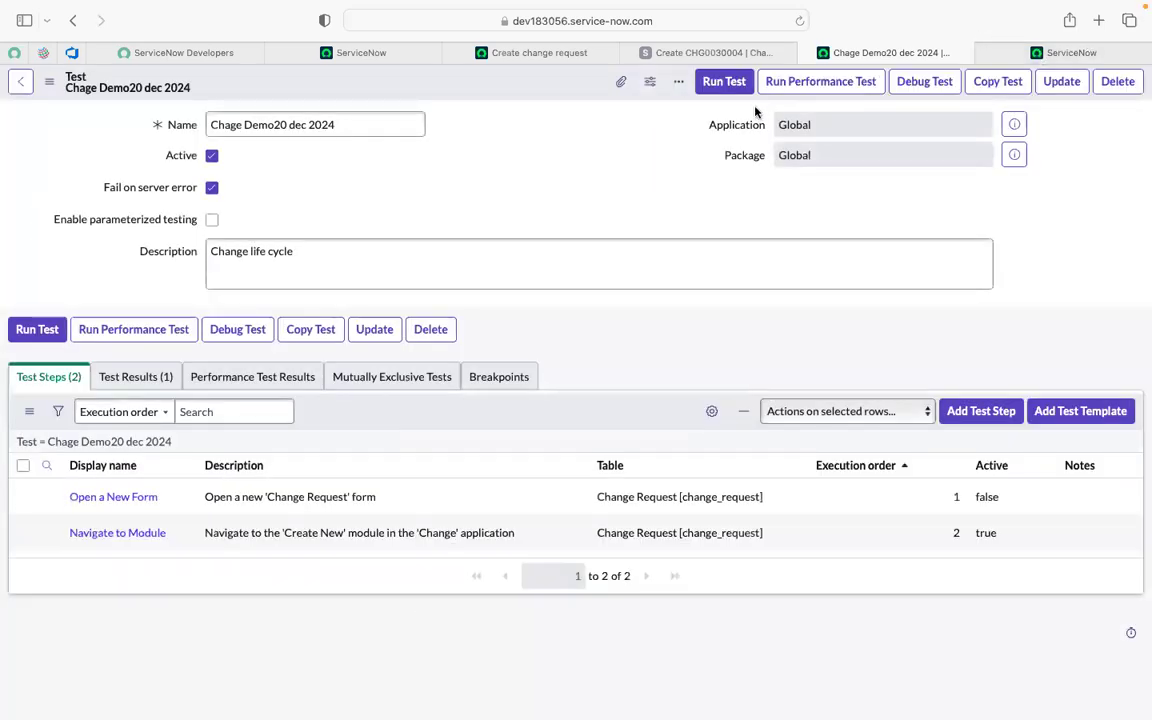
- Run the test in the current Safari session, watch it in the Client Test Runner, review the outcome and close the results
left_click(724, 83)
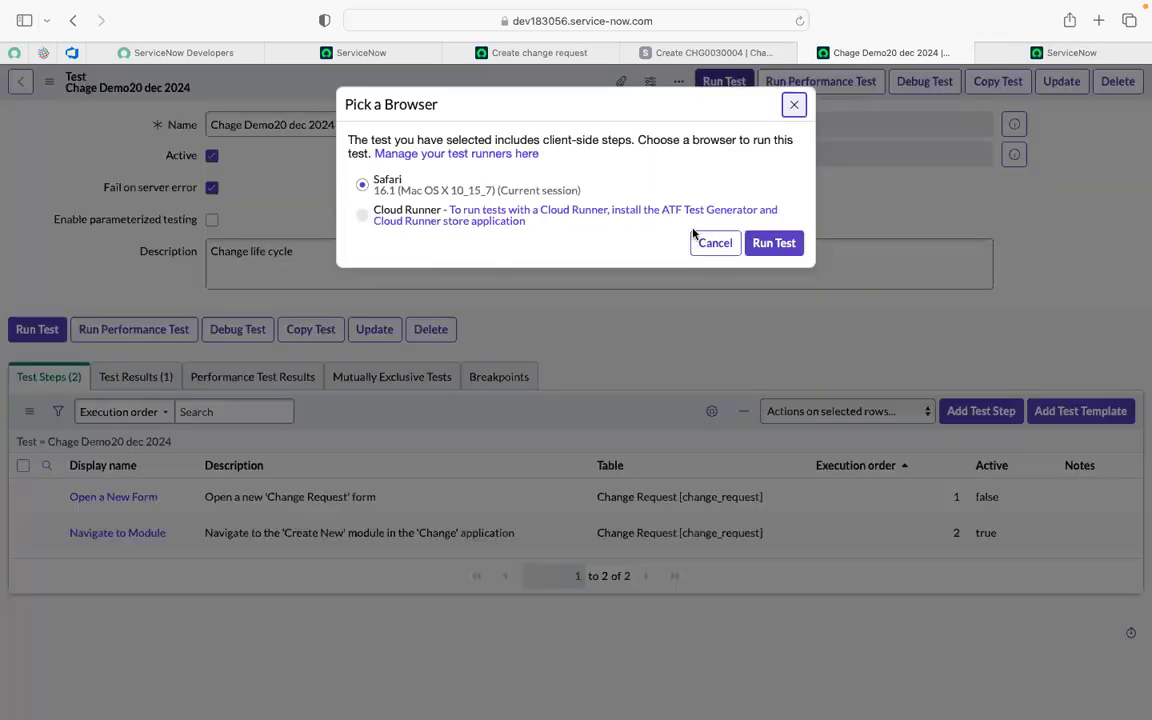
left_click(772, 244)
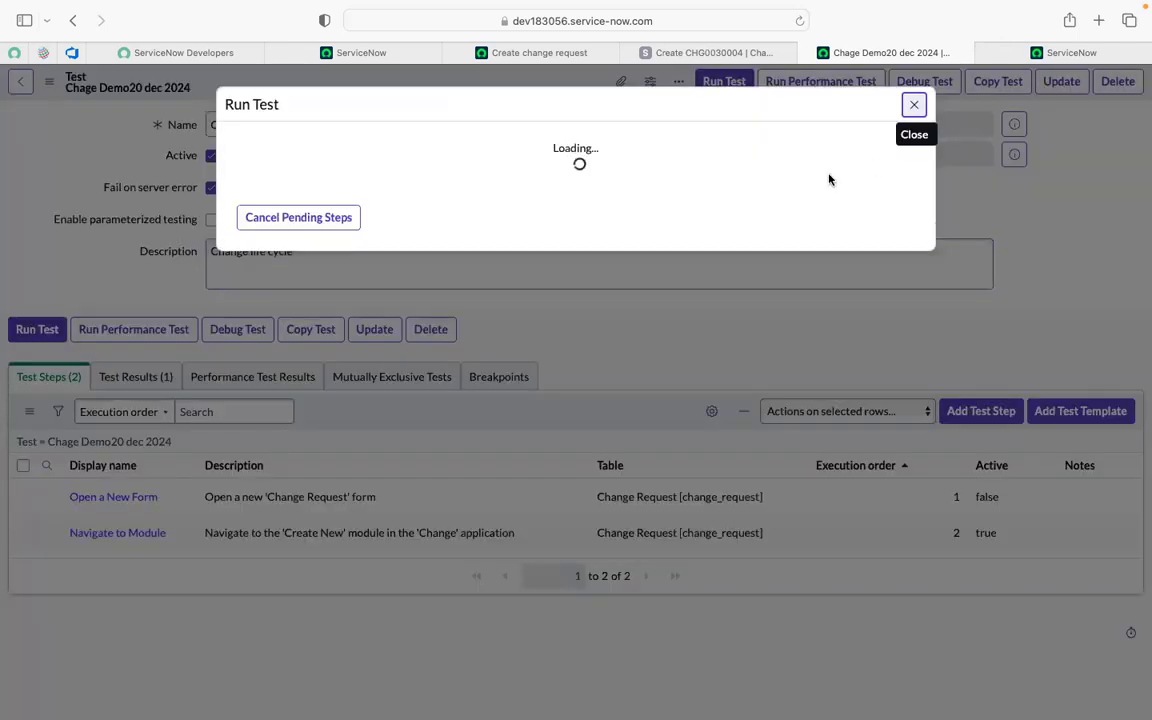
left_click(1072, 50)
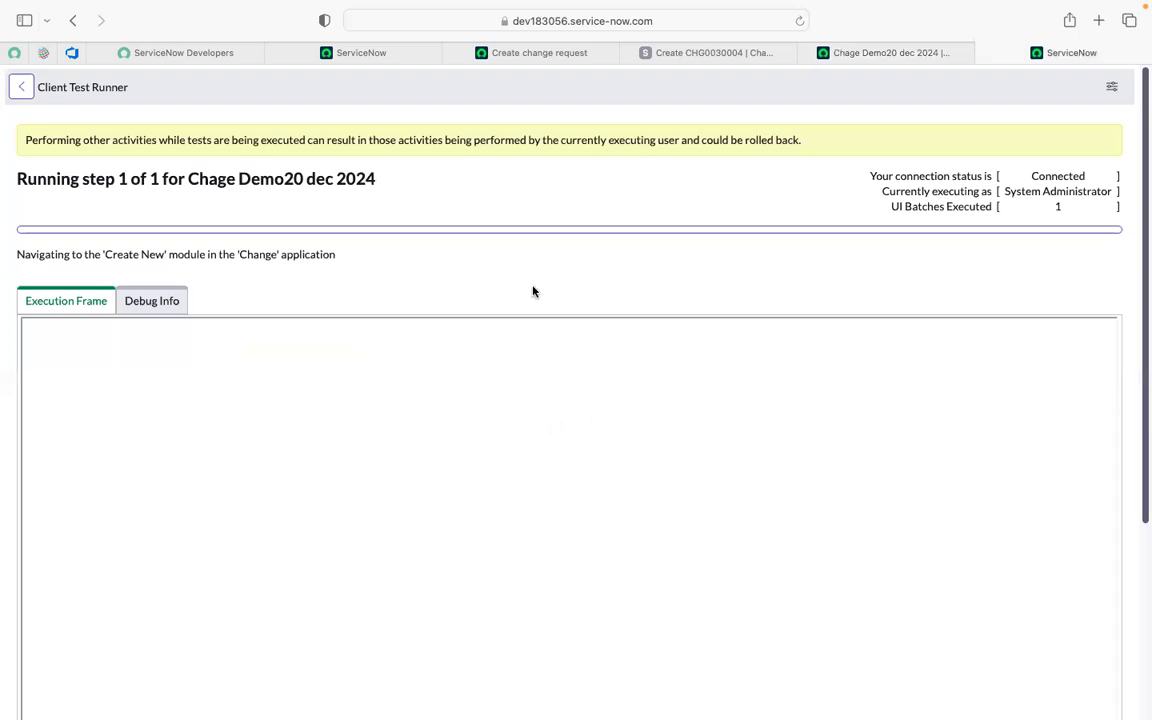
scroll(533, 291, "down", 1)
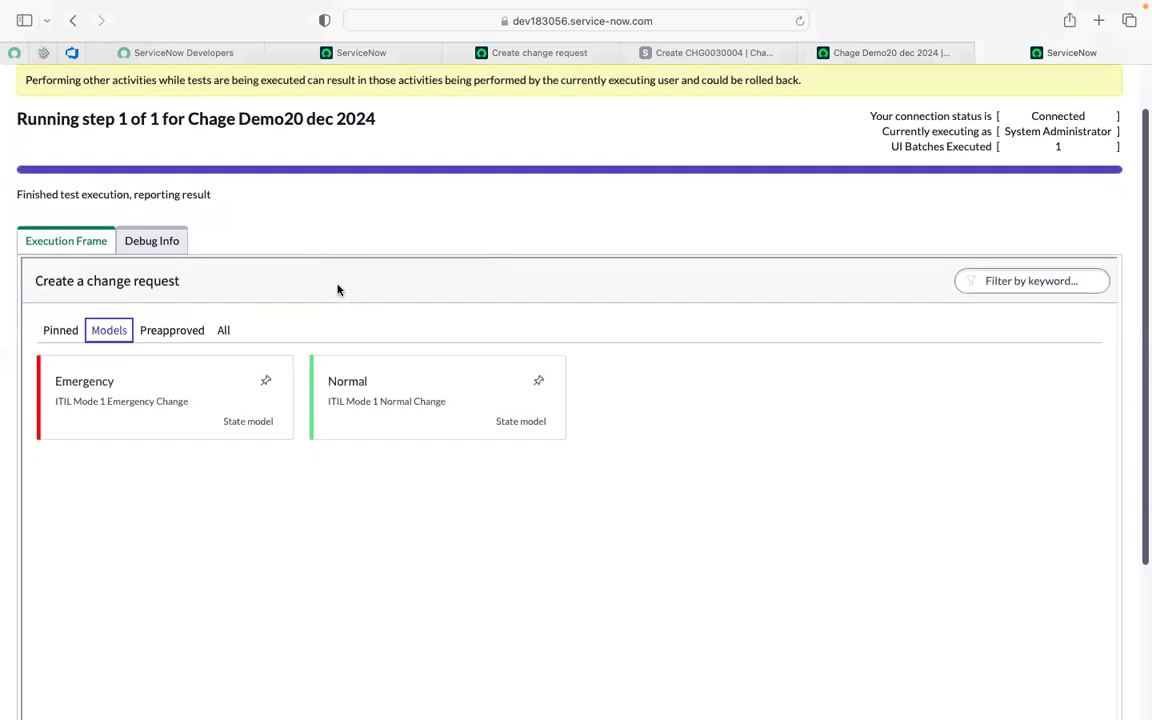
left_click(881, 54)
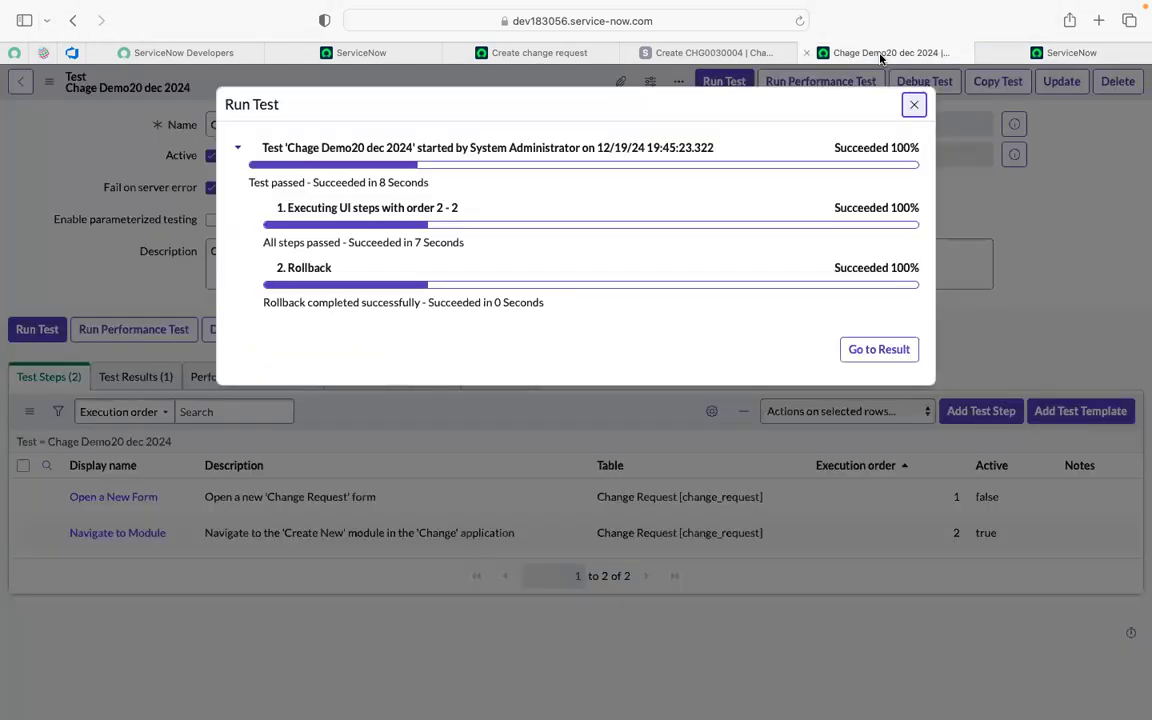
left_click(914, 103)
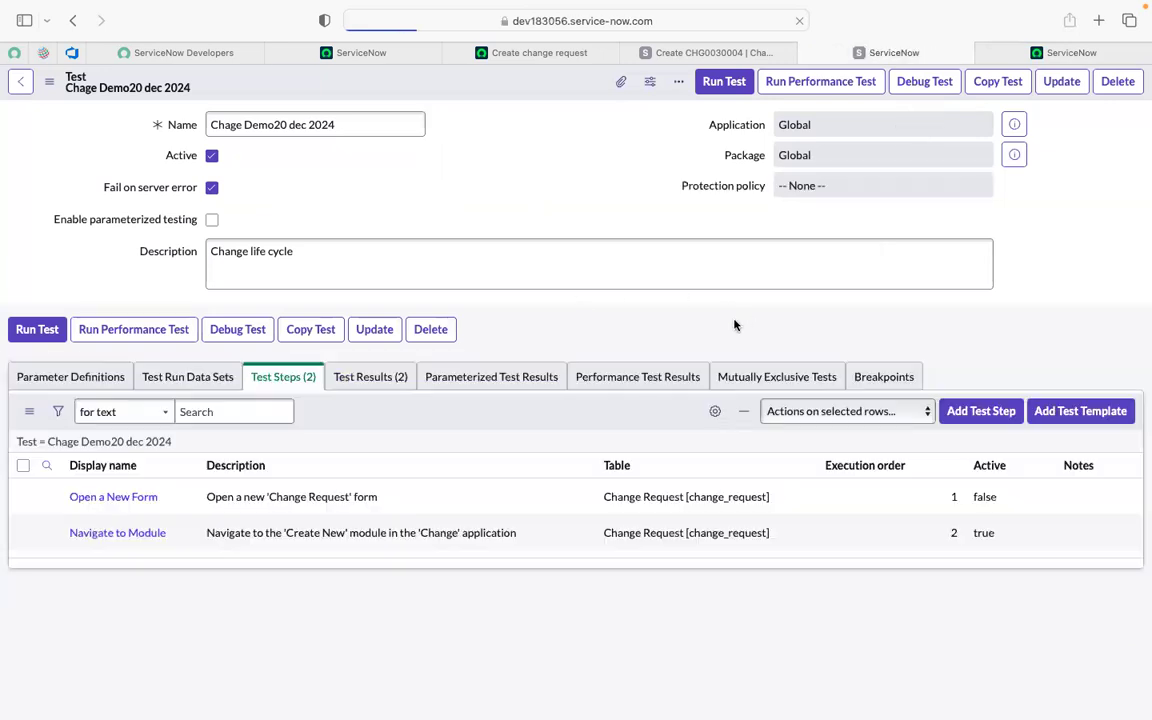
left_click(1022, 52)
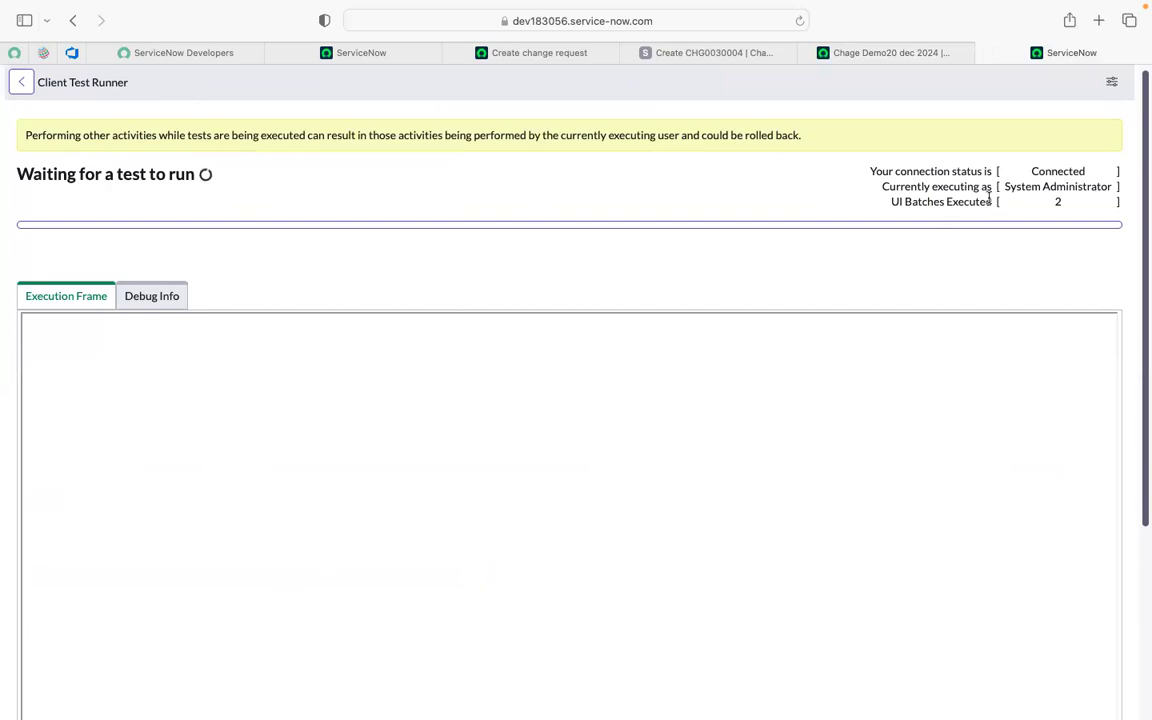
left_click(891, 52)
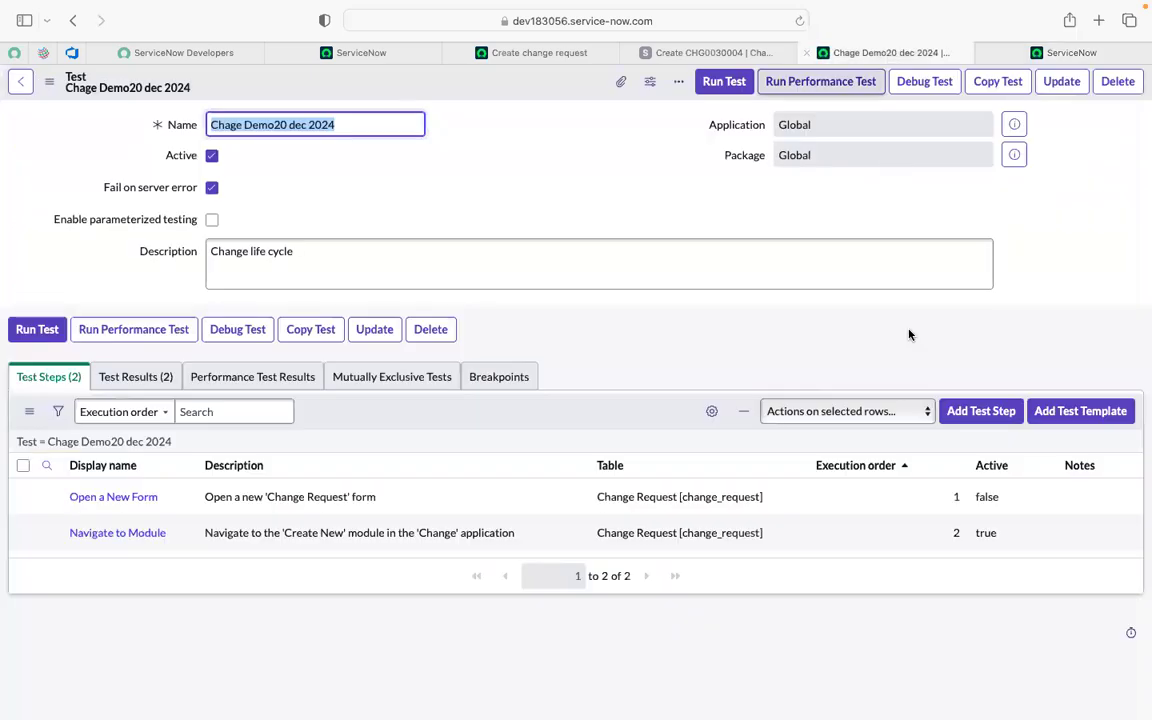
left_click(967, 413)
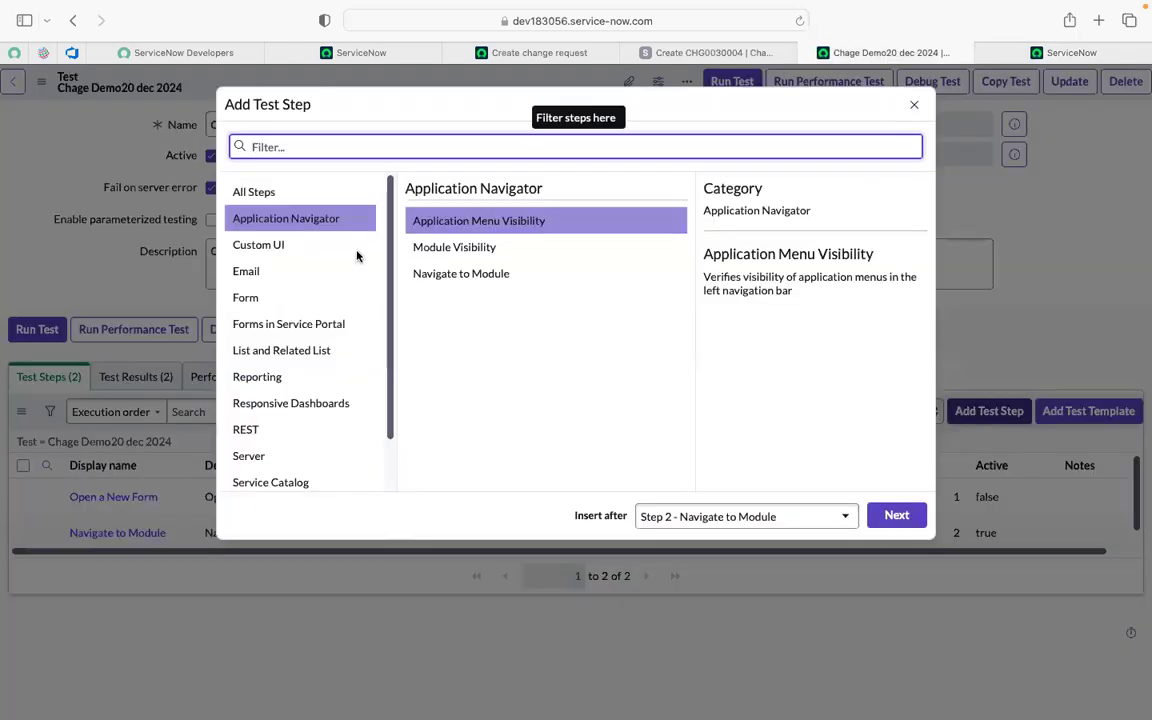
left_click(252, 246)
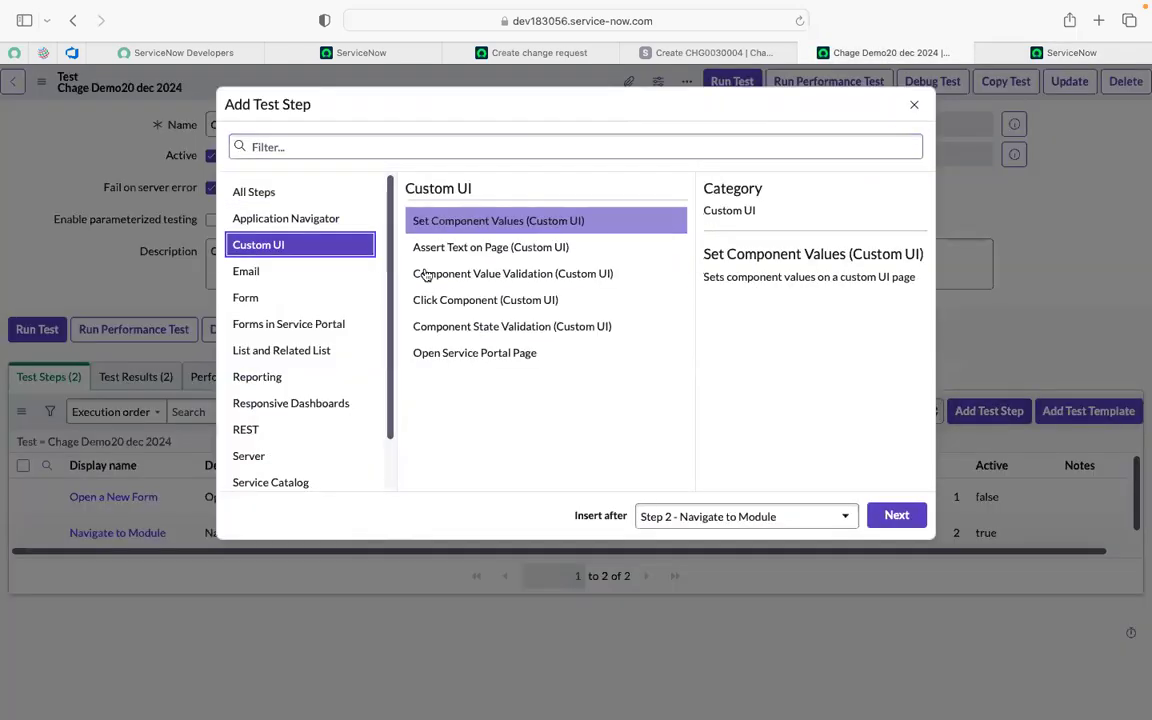
left_click(481, 300)
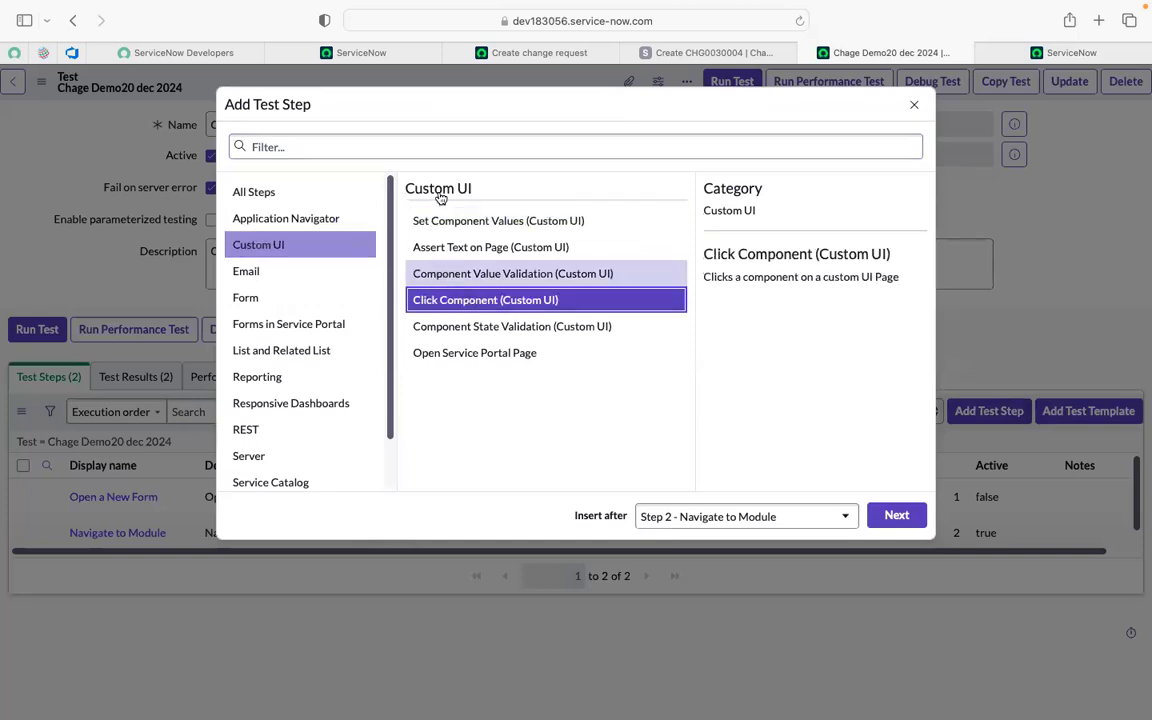
key("Escape")
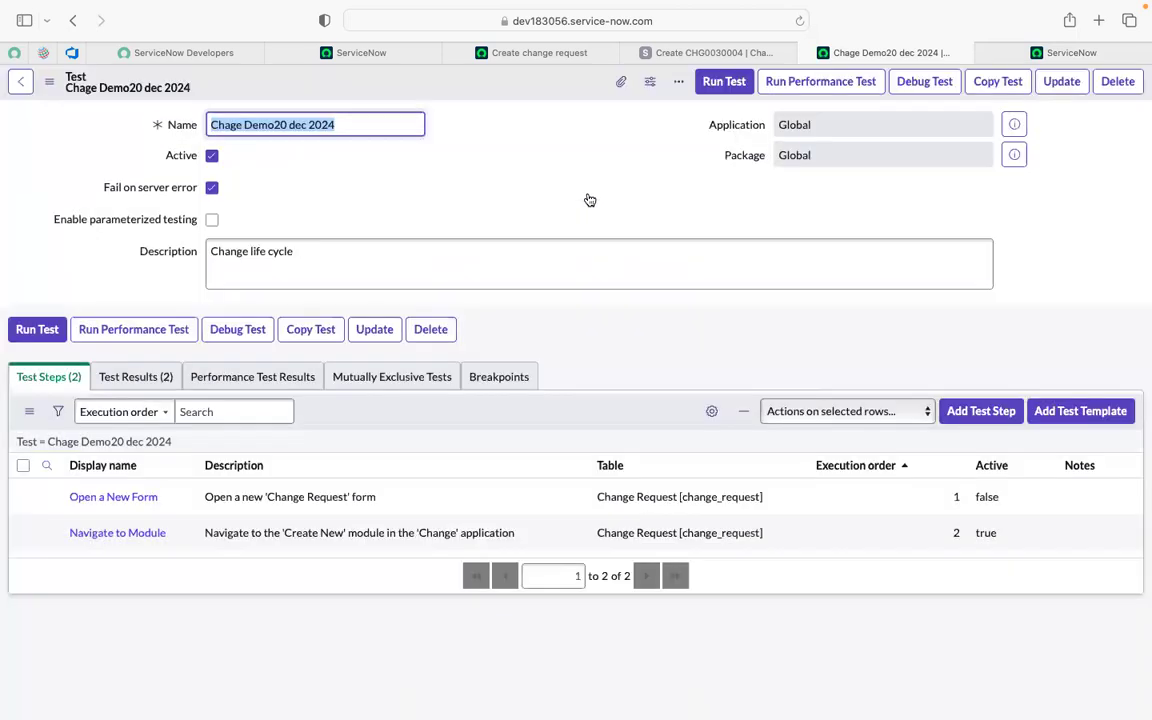
- Add a Click Component (Custom UI) test step after Step 2 - Navigate to Module, checking the Create change request page and Client Test Runner first
left_click(998, 418)
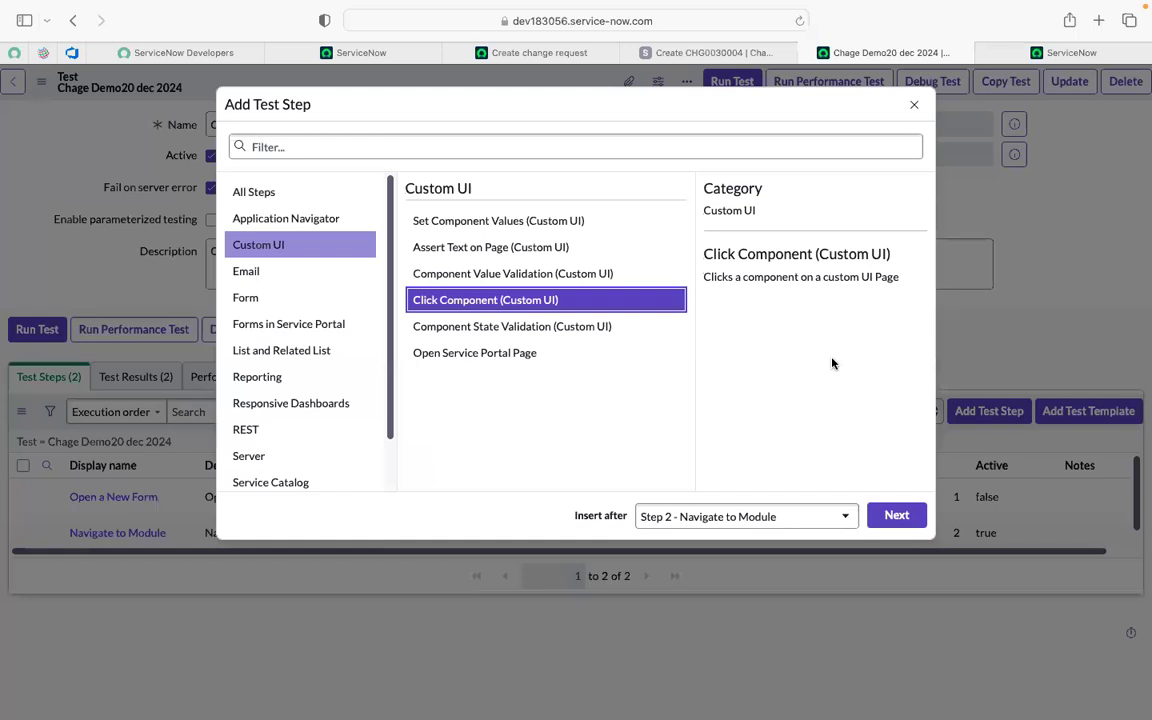
left_click(540, 52)
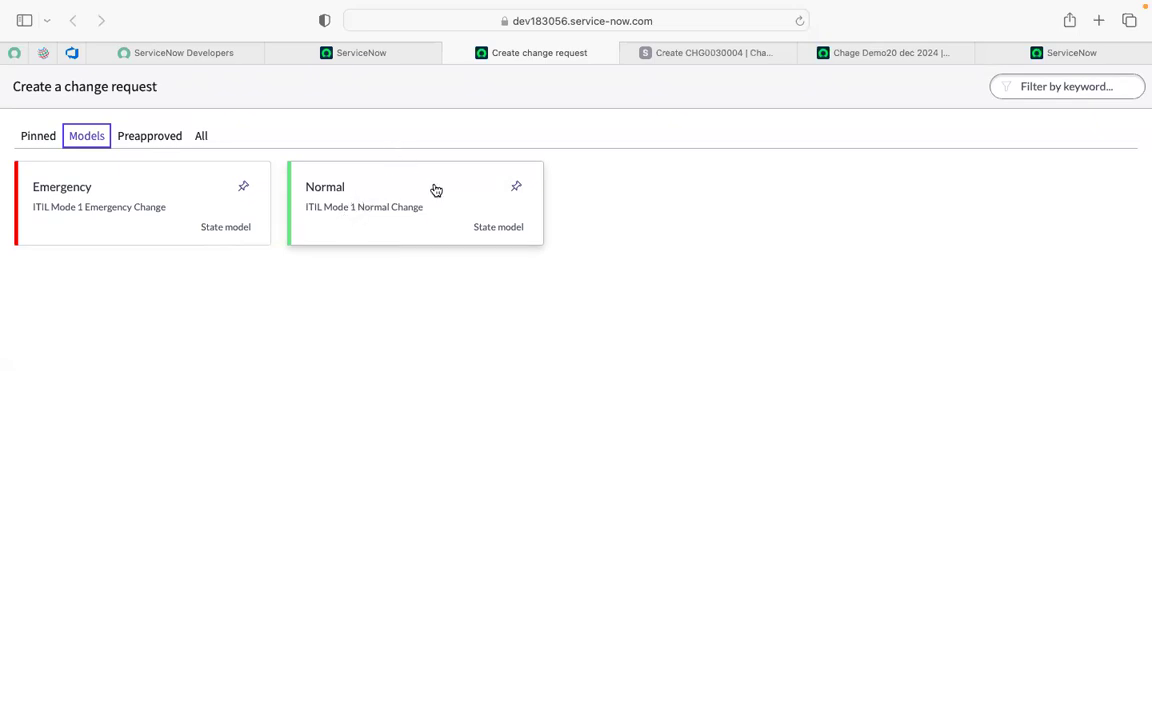
left_click(1068, 55)
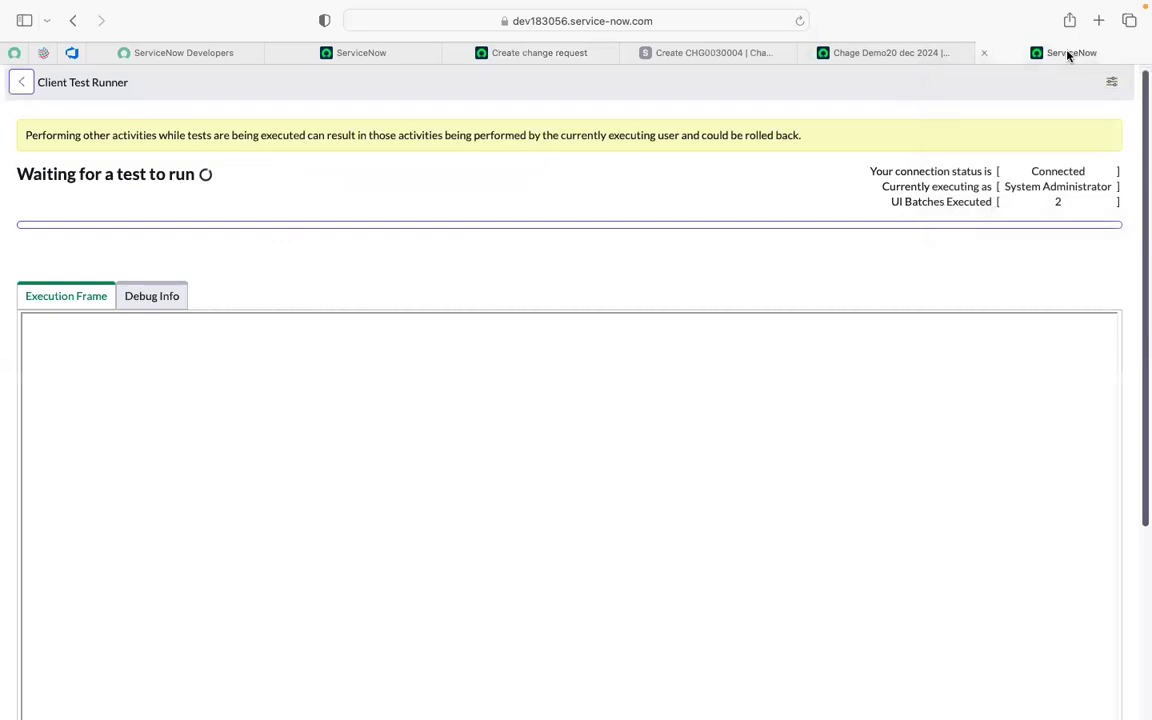
left_click(906, 55)
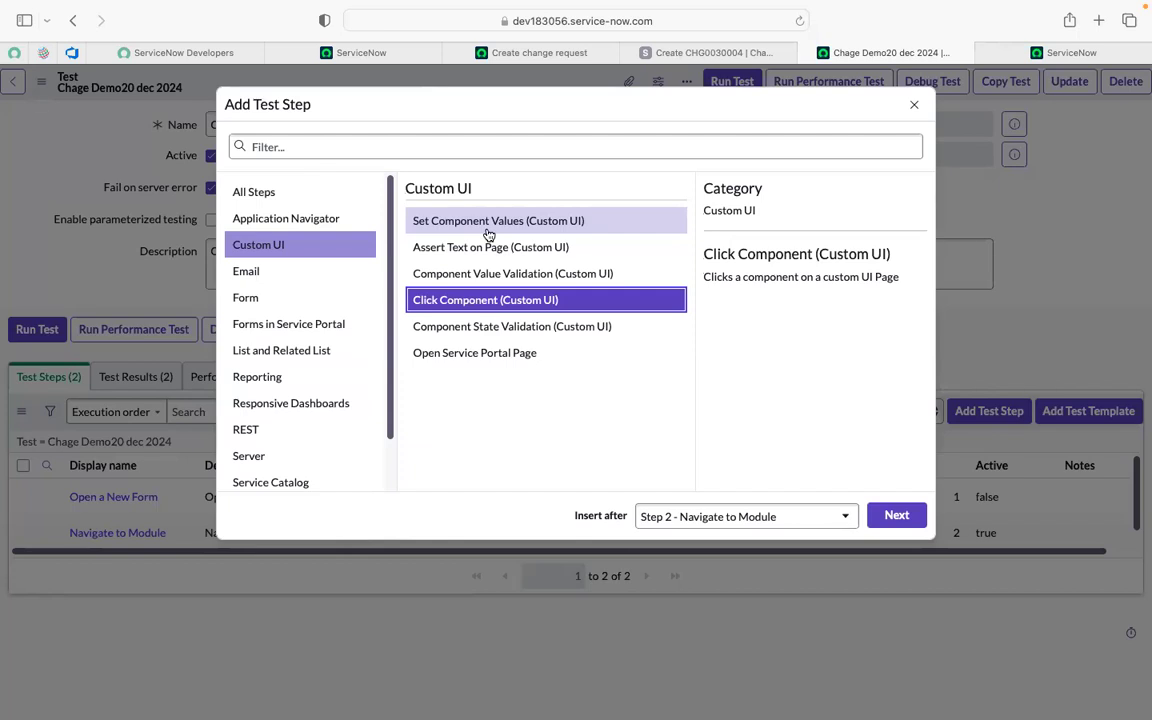
left_click(292, 47)
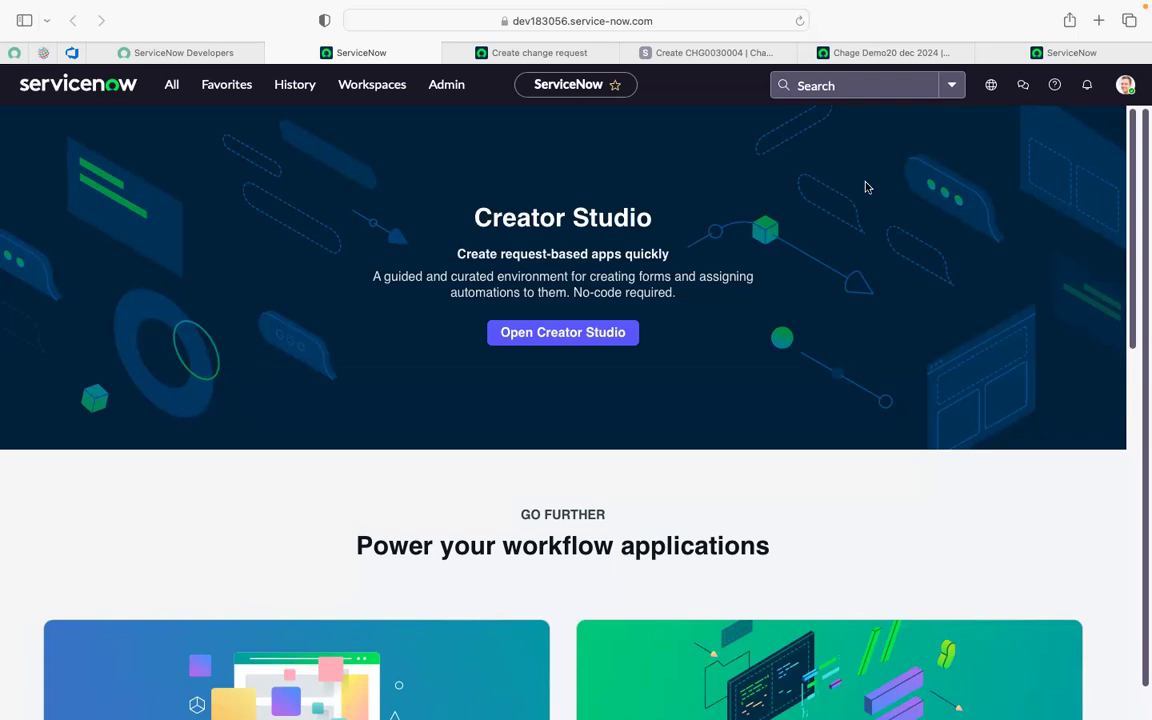
left_click(1045, 55)
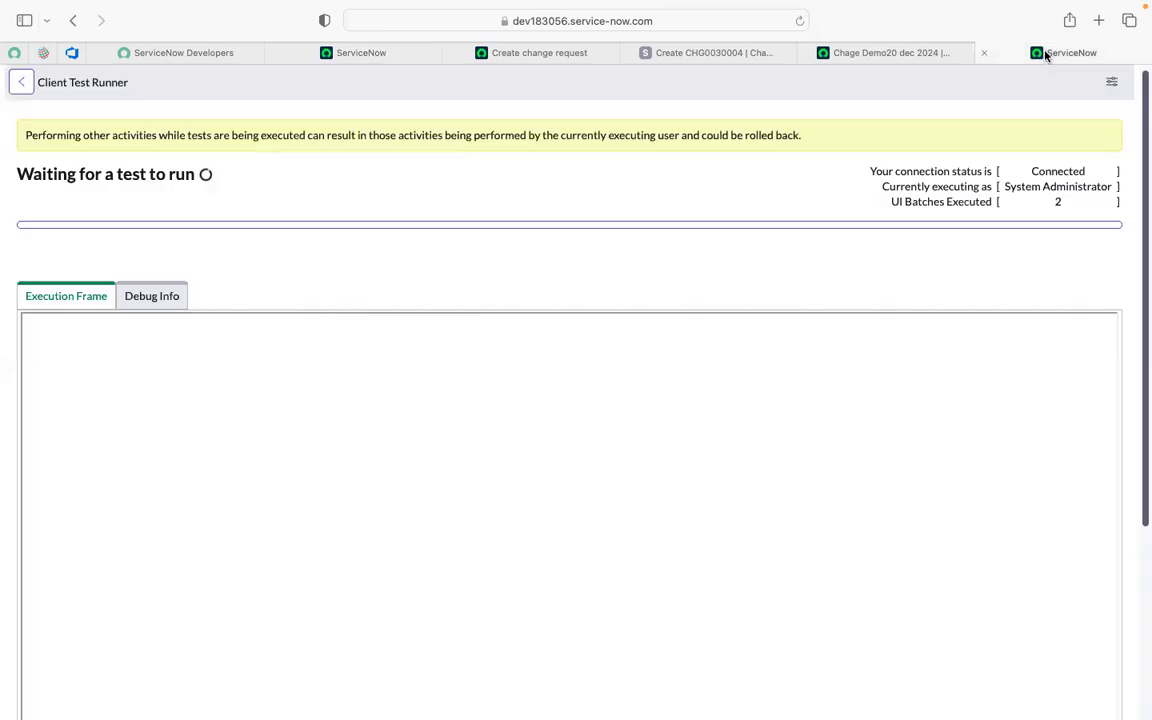
left_click(865, 53)
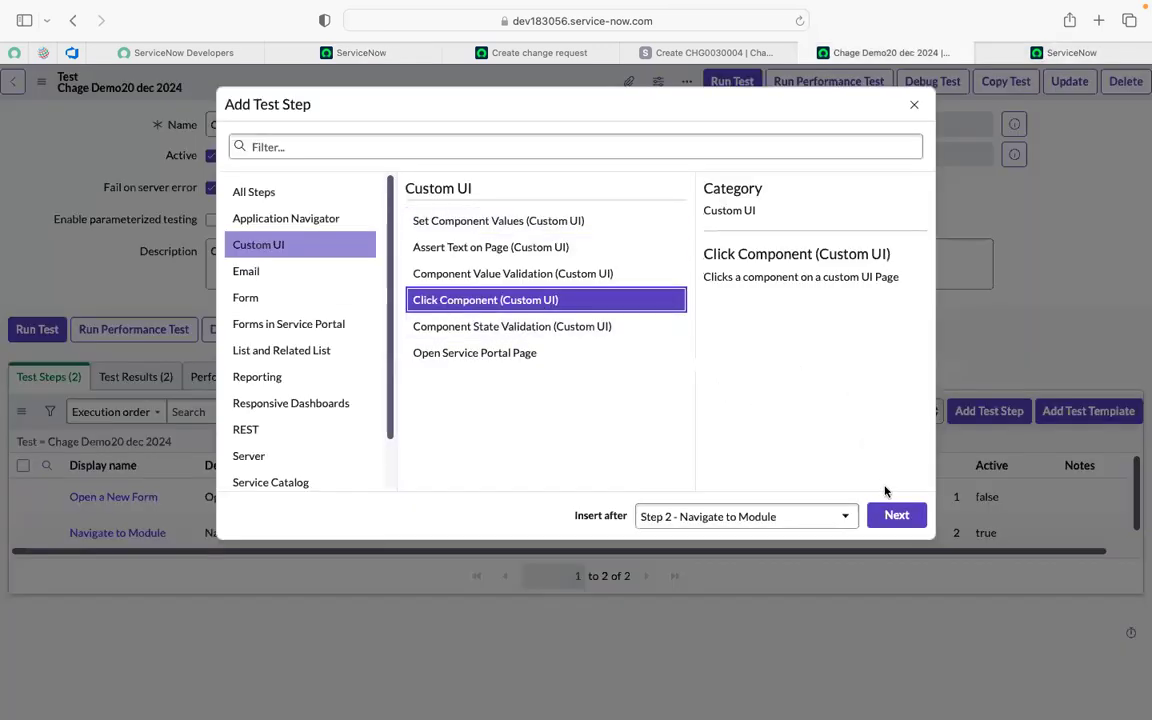
left_click(896, 515)
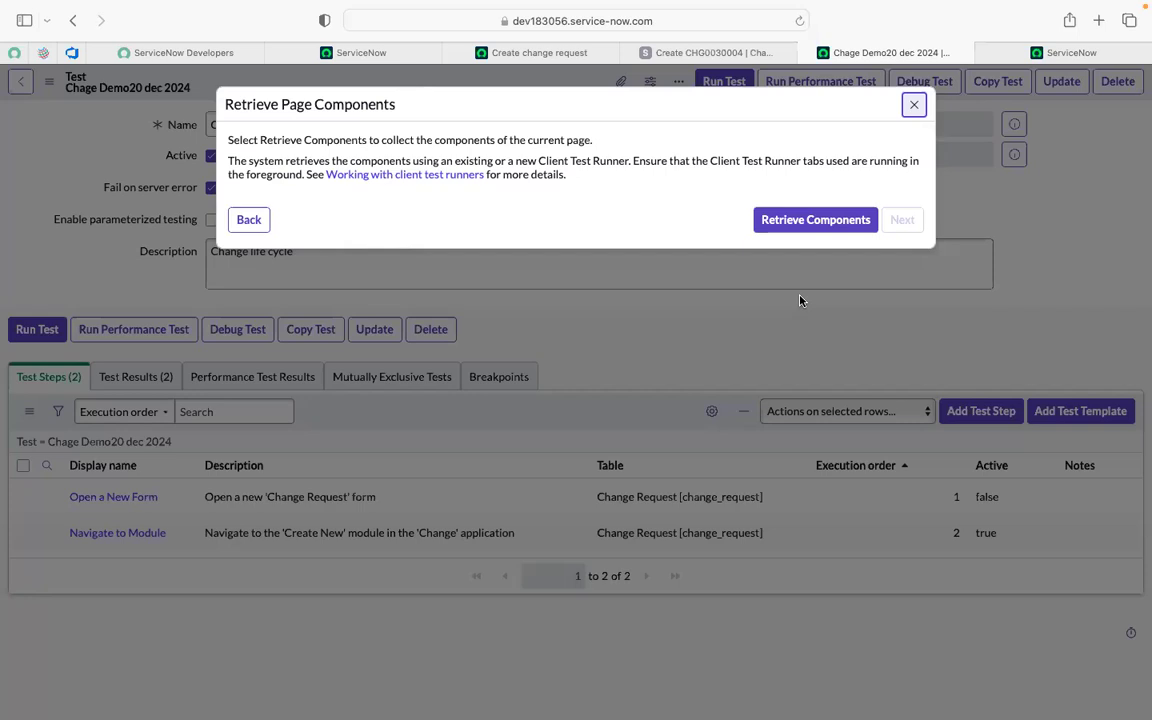
- Retrieve the page components through the Client Test Runner and continue to the Click Component step form
left_click(348, 55)
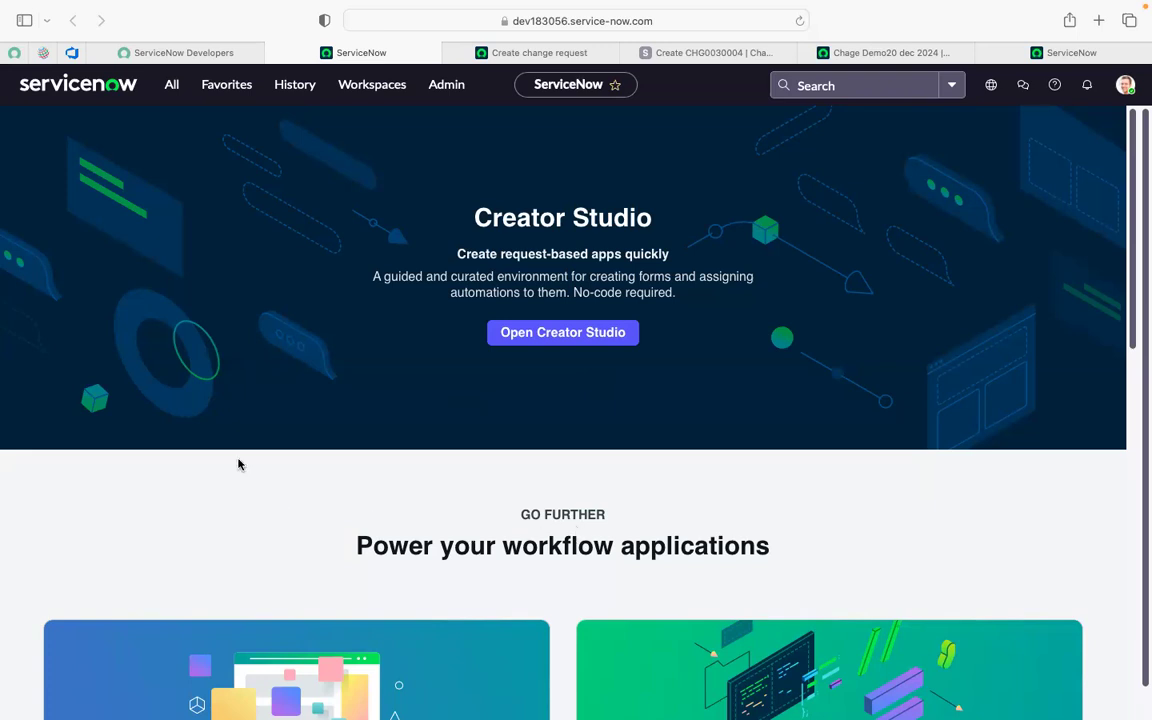
left_click(920, 52)
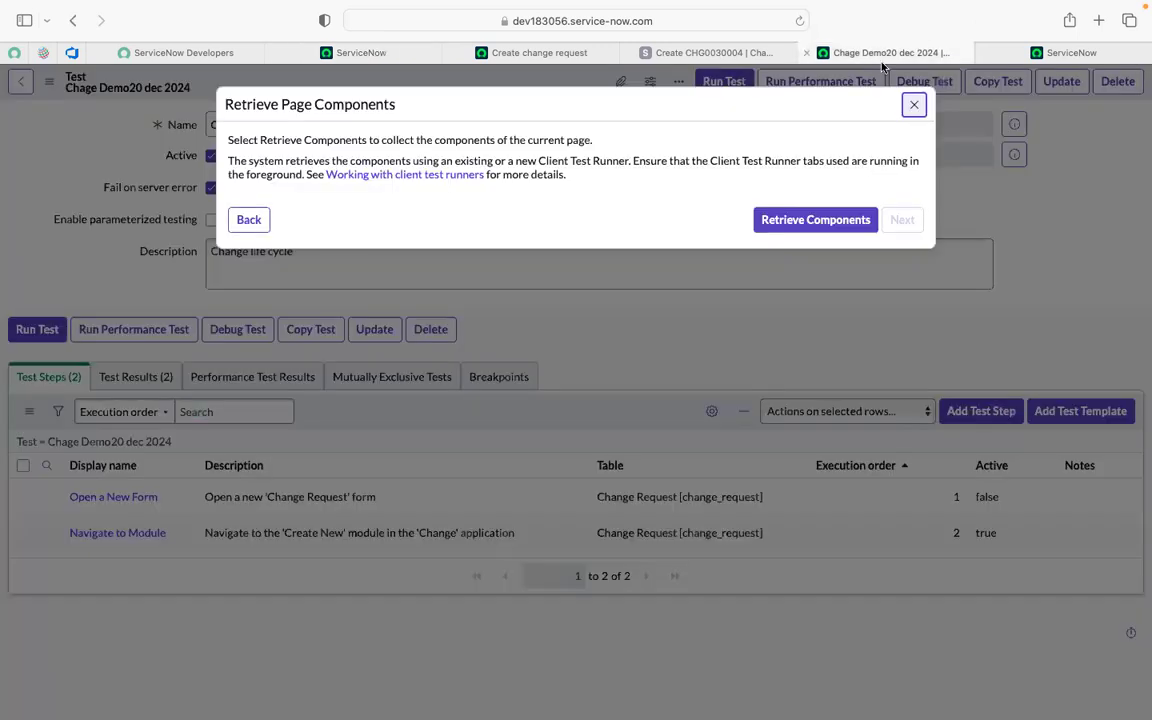
left_click(792, 220)
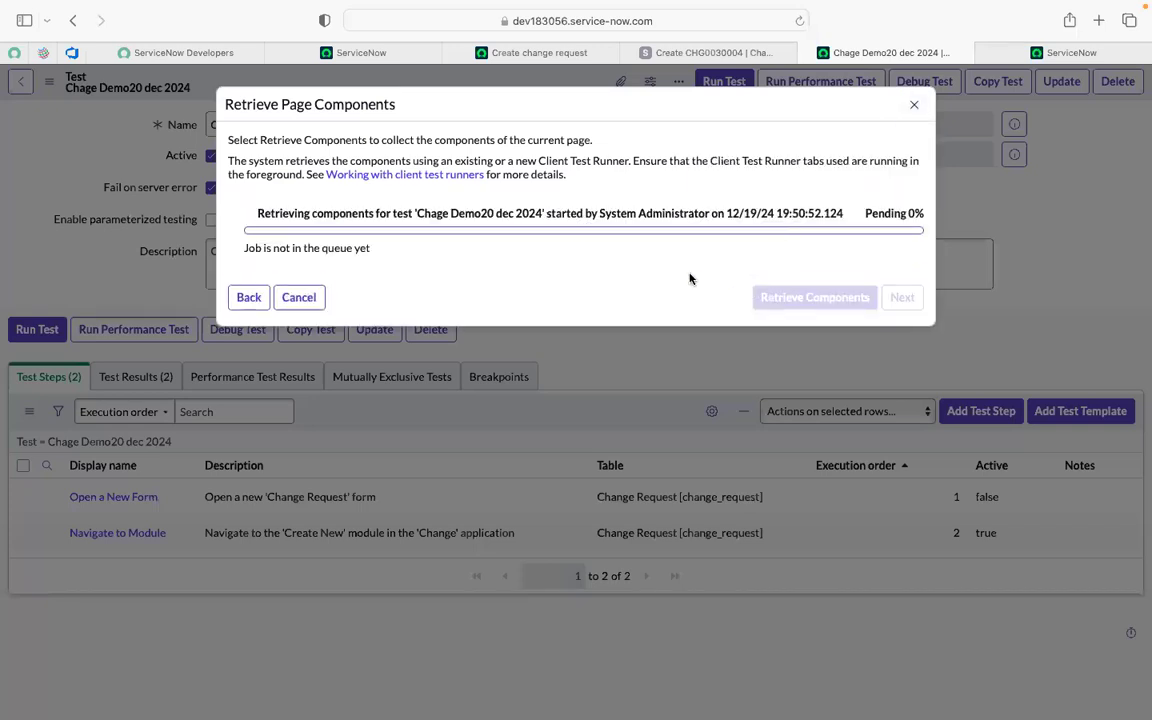
left_click(1013, 54)
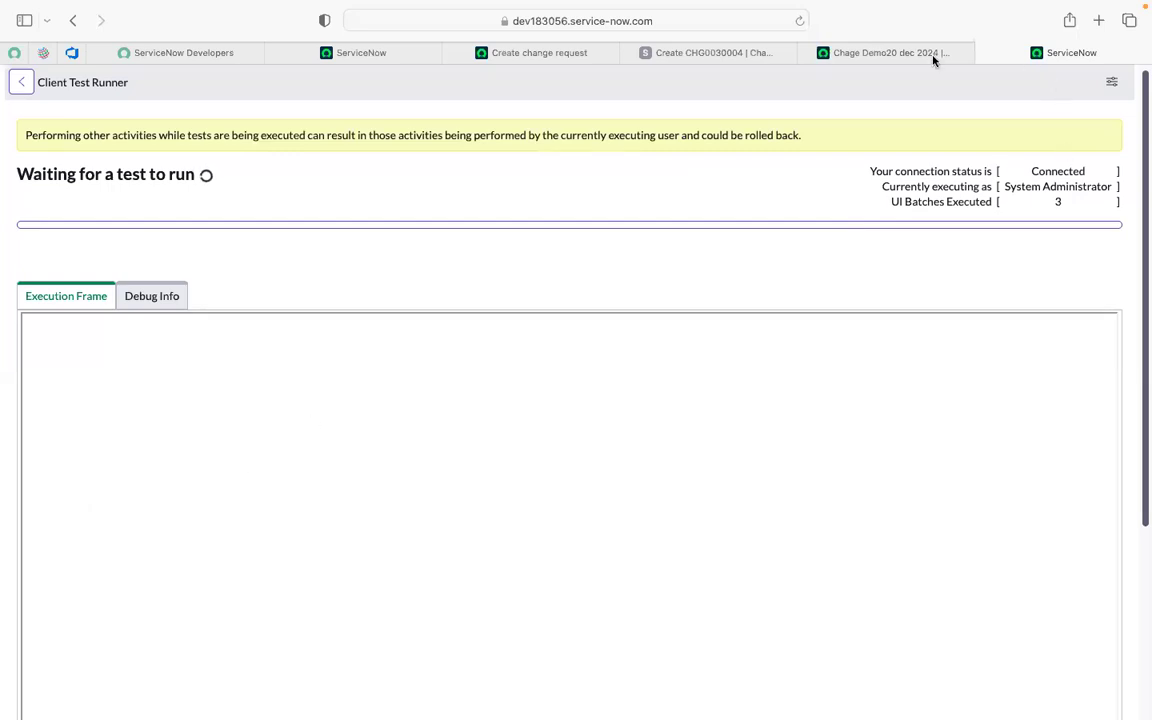
left_click(897, 53)
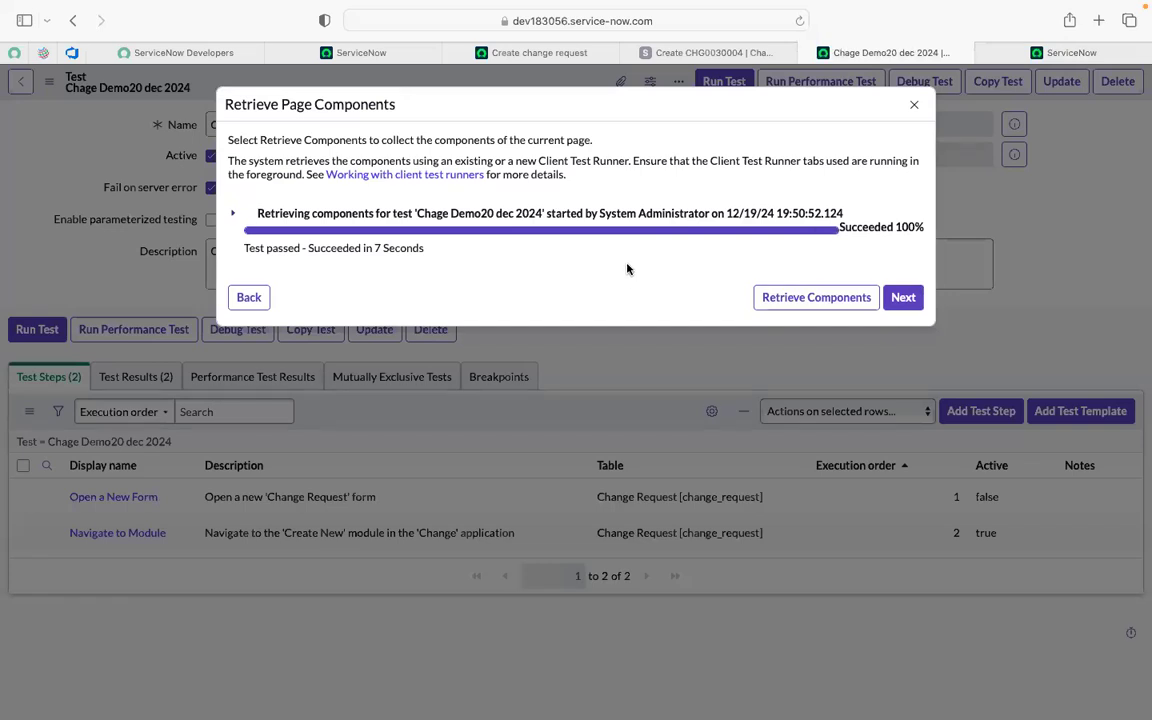
left_click(1011, 54)
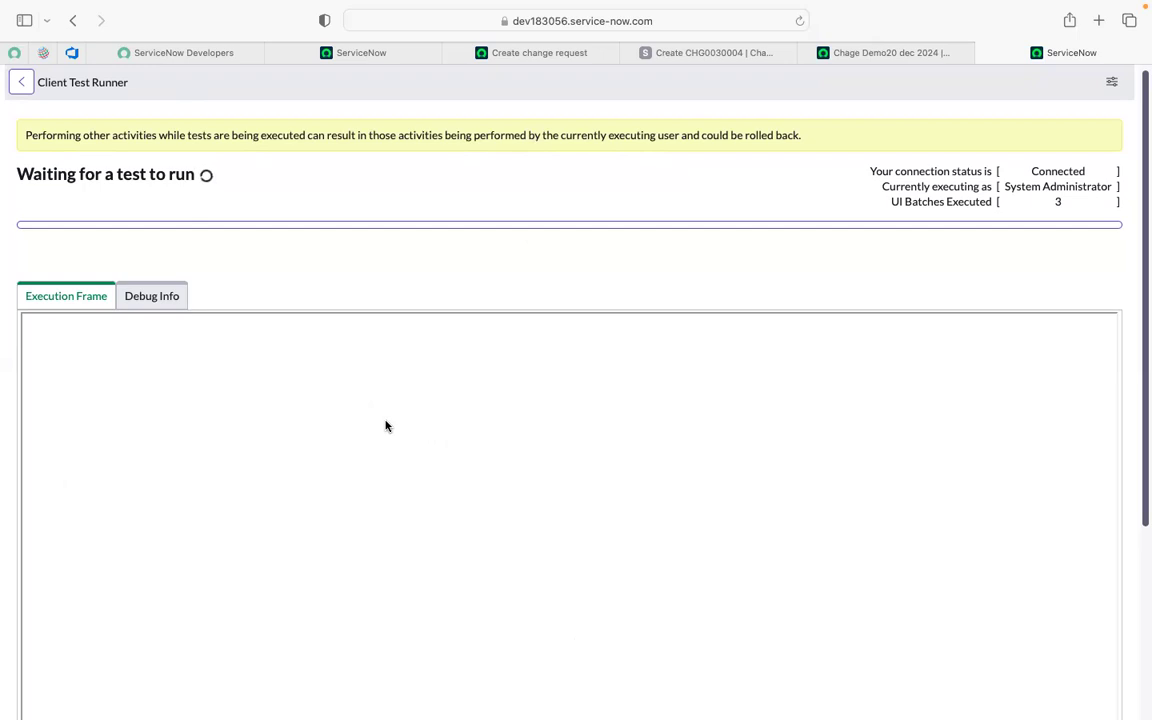
left_click(887, 55)
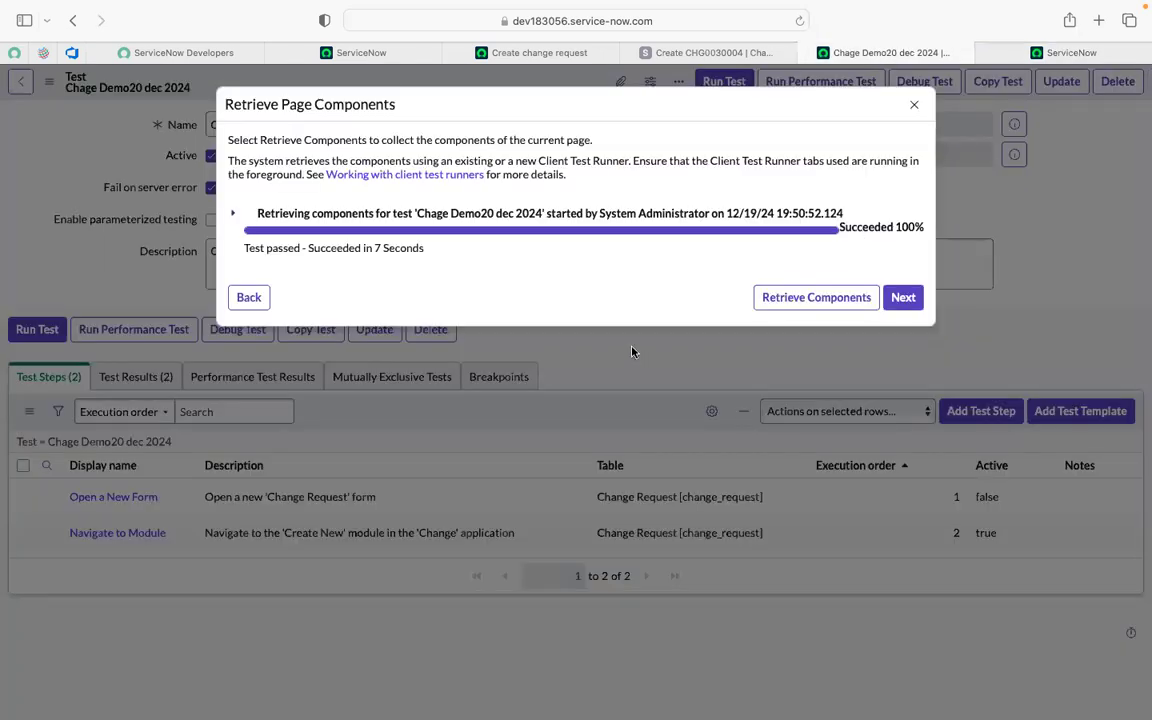
left_click(905, 297)
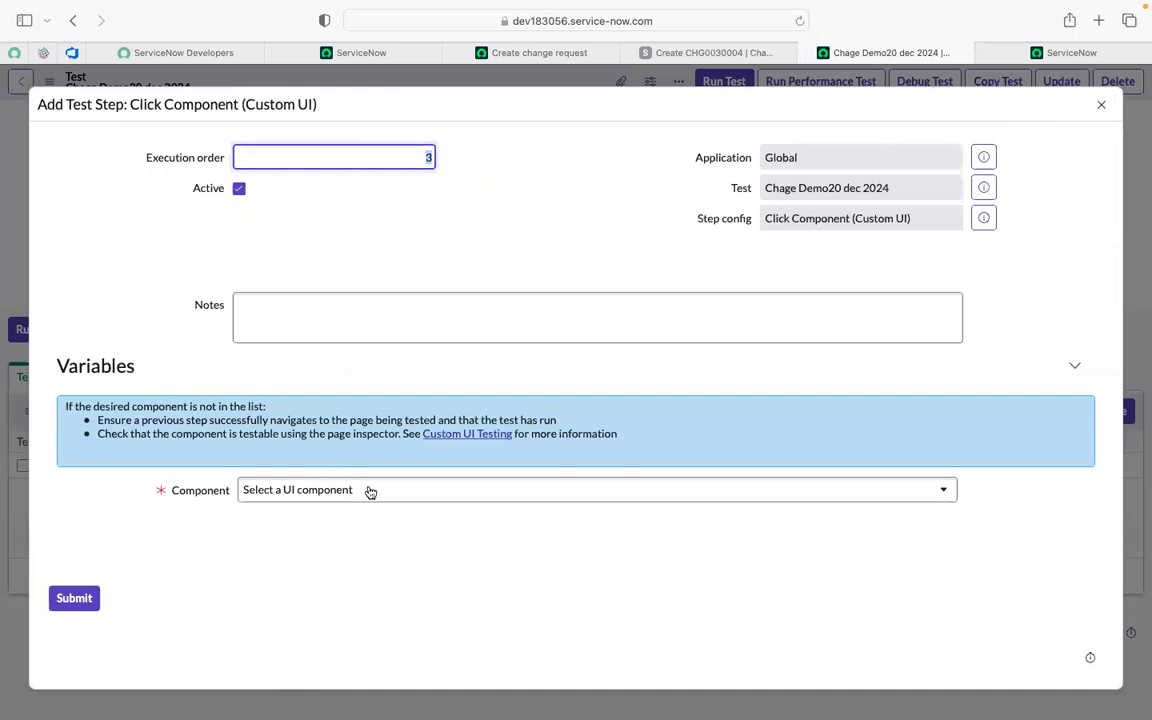
- Browse the step's UI component list for the Normal change model, comparing it with the models on the Create change request page
left_click(275, 496)
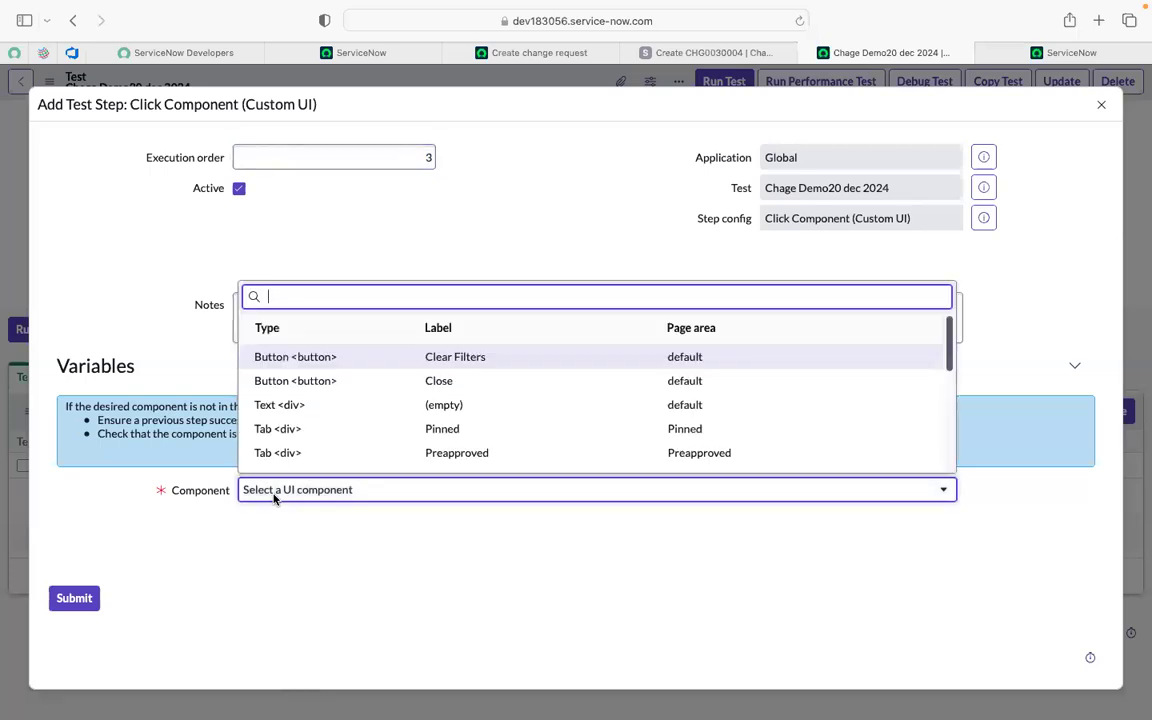
left_click(537, 55)
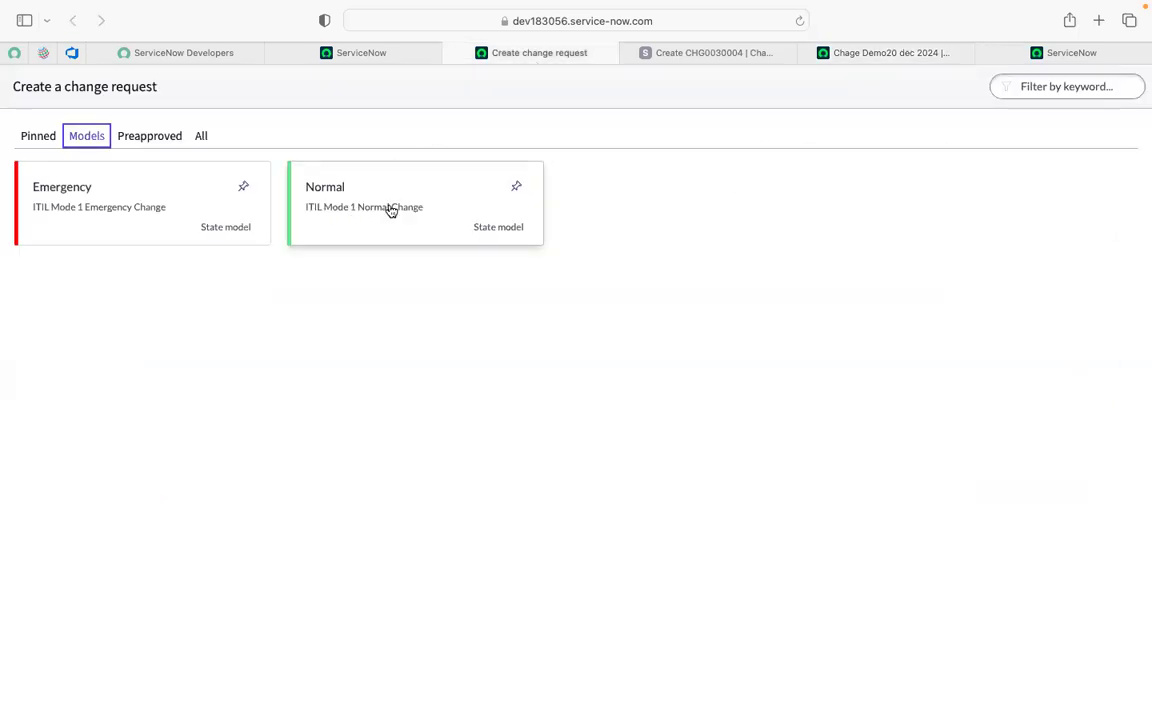
left_click(1069, 50)
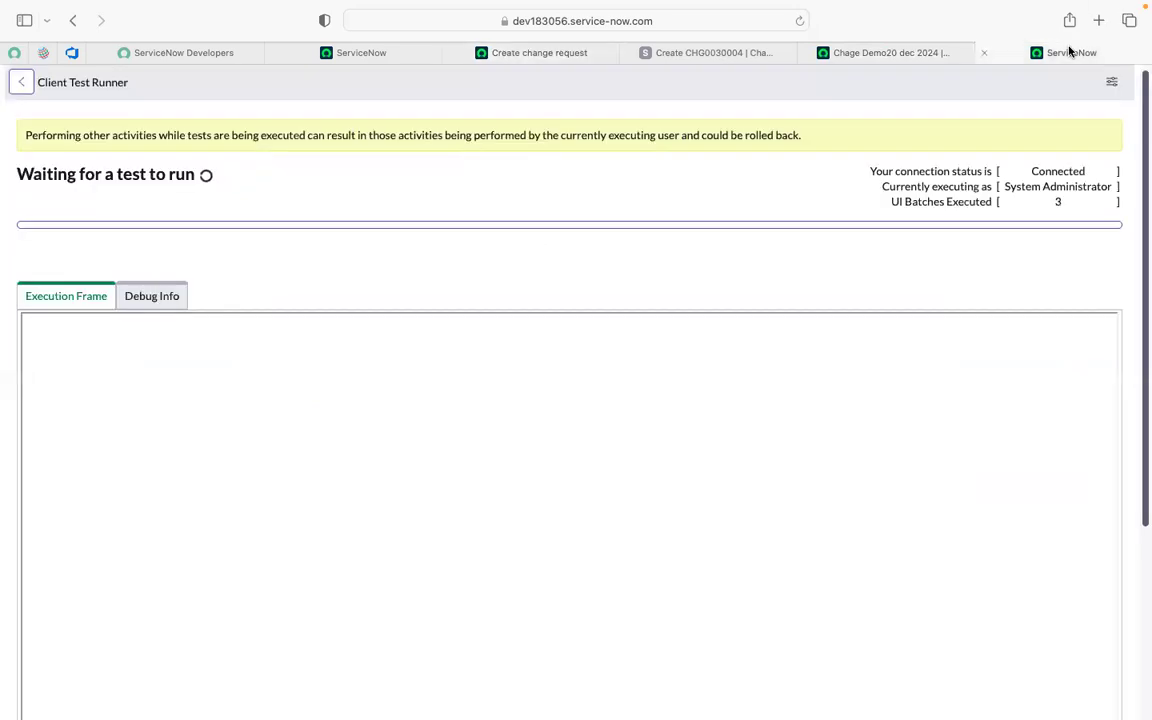
left_click(850, 60)
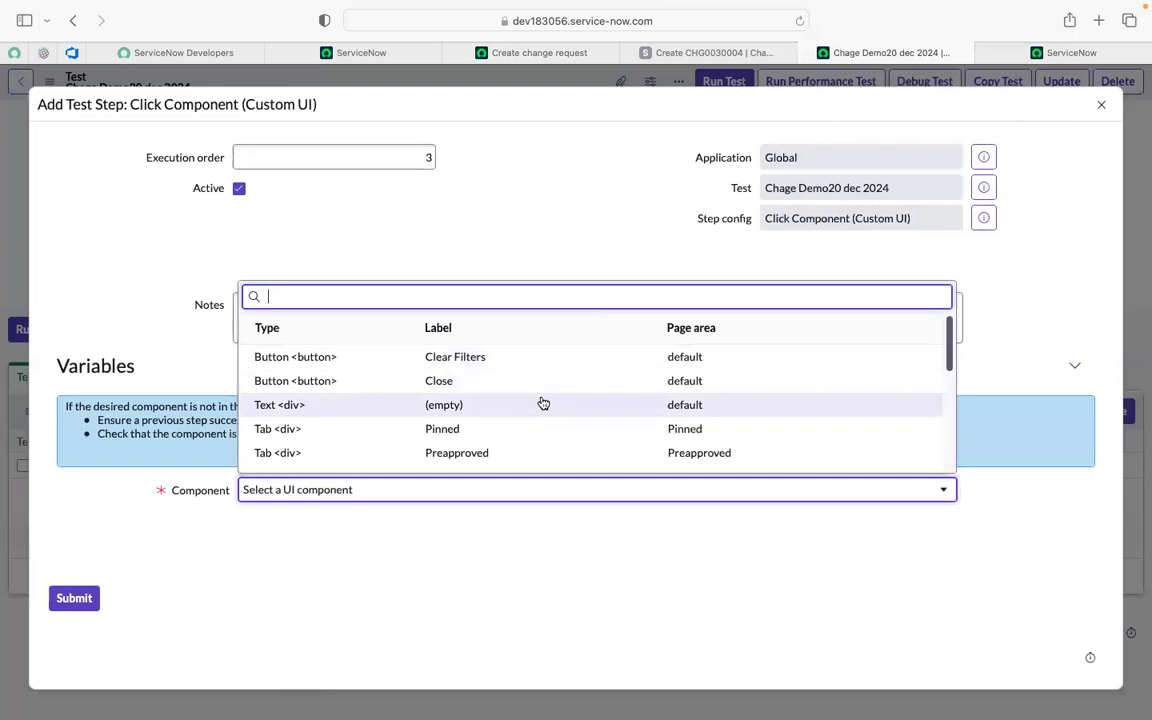
scroll(543, 402, "down", 2)
scroll(543, 402, "down", 5)
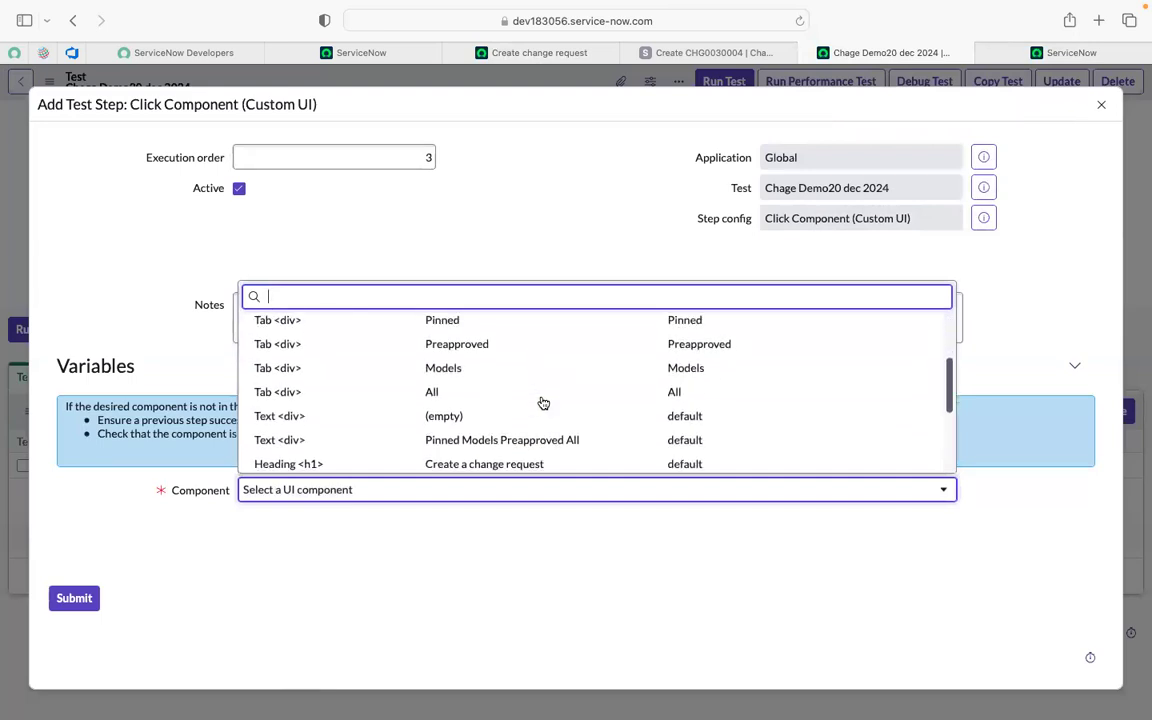
scroll(543, 402, "down", 2)
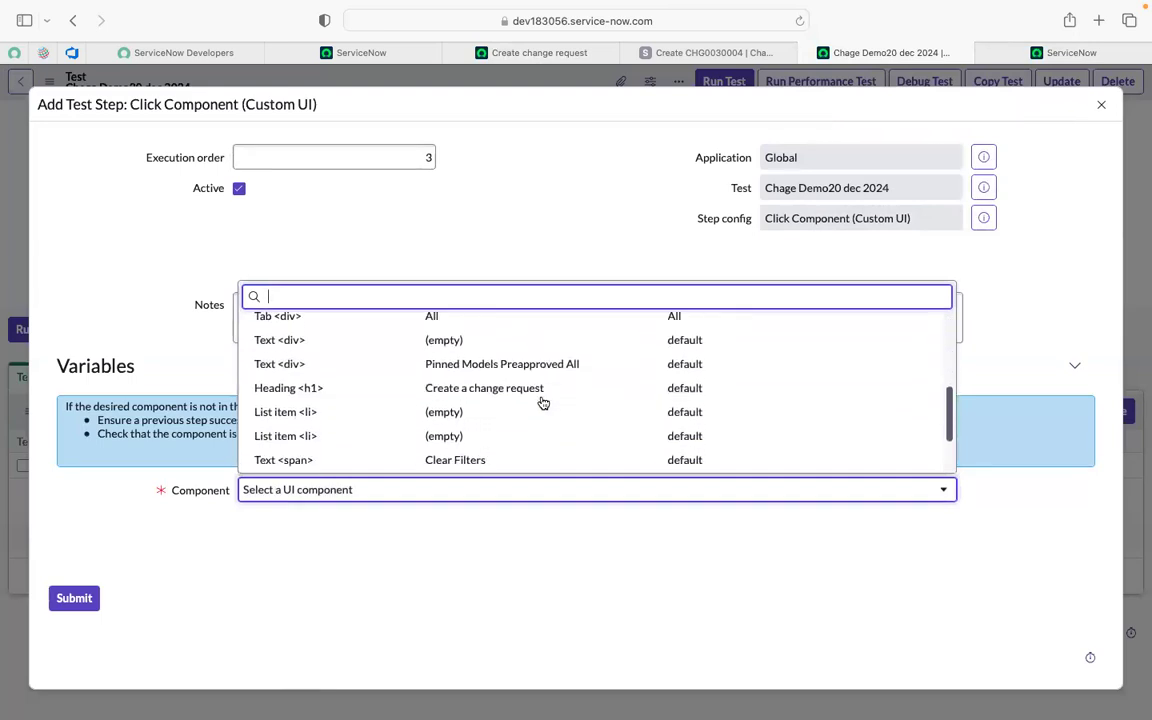
scroll(488, 411, "down", 3)
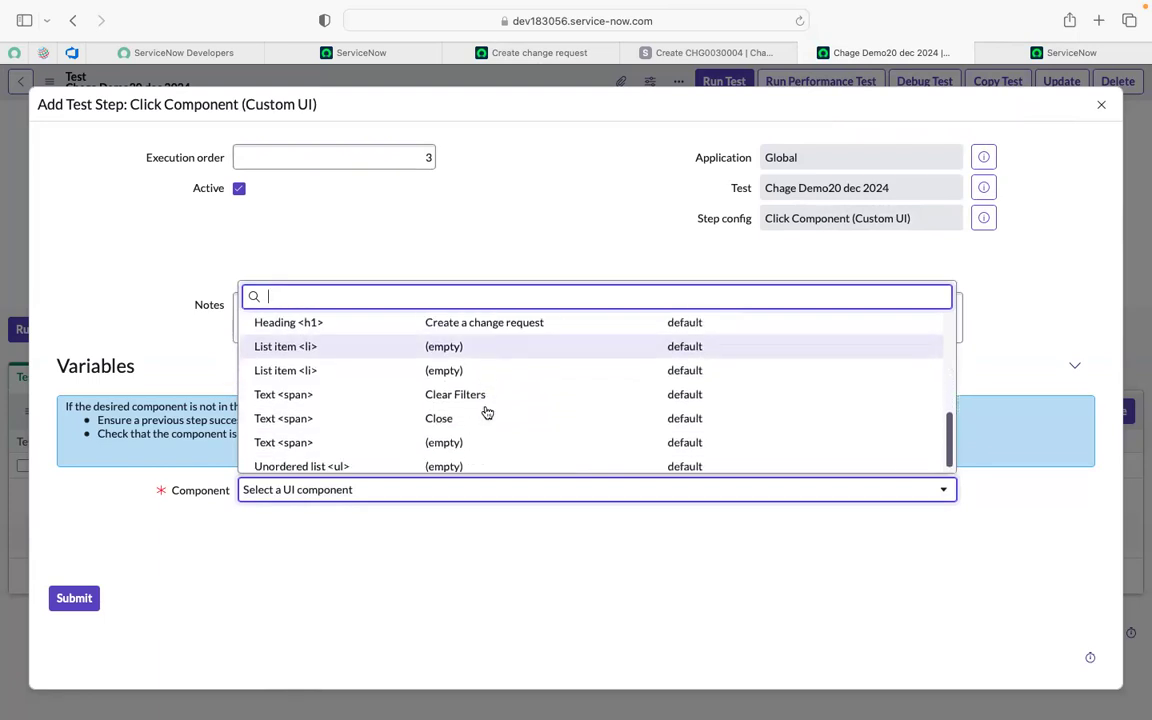
scroll(487, 412, "up", 5)
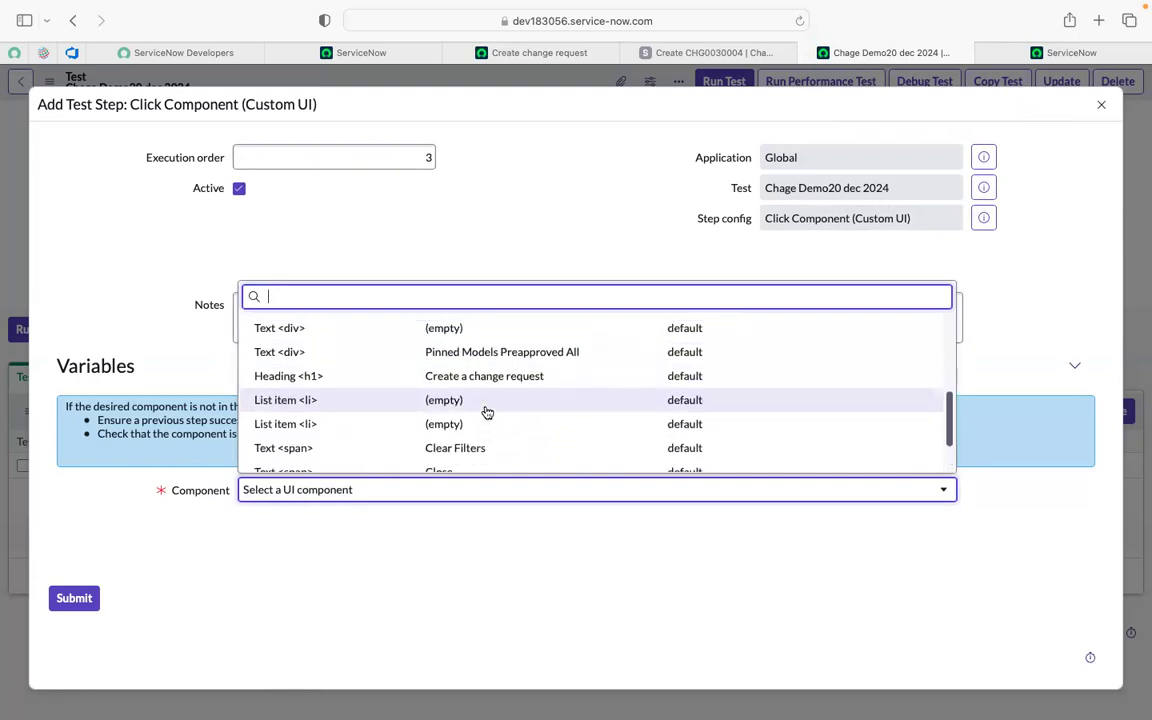
scroll(487, 412, "up", 3)
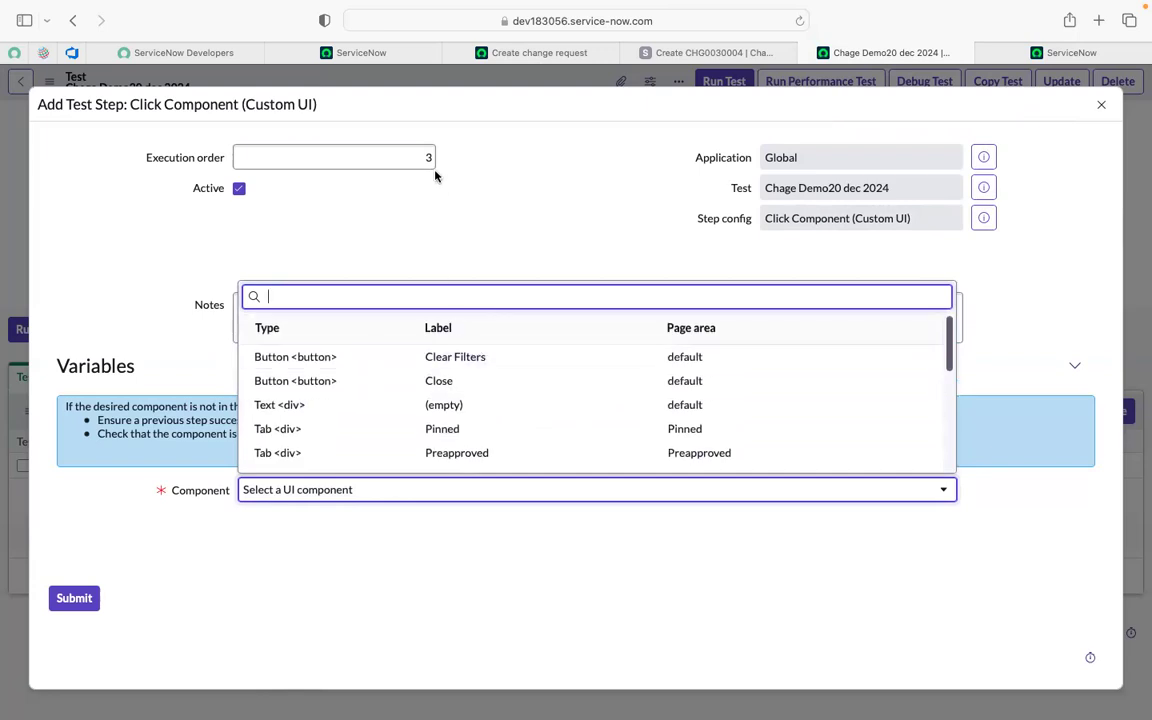
- Search the UI component list for it and nor to find the Normal model, check the change request page, and clear the search
type("it")
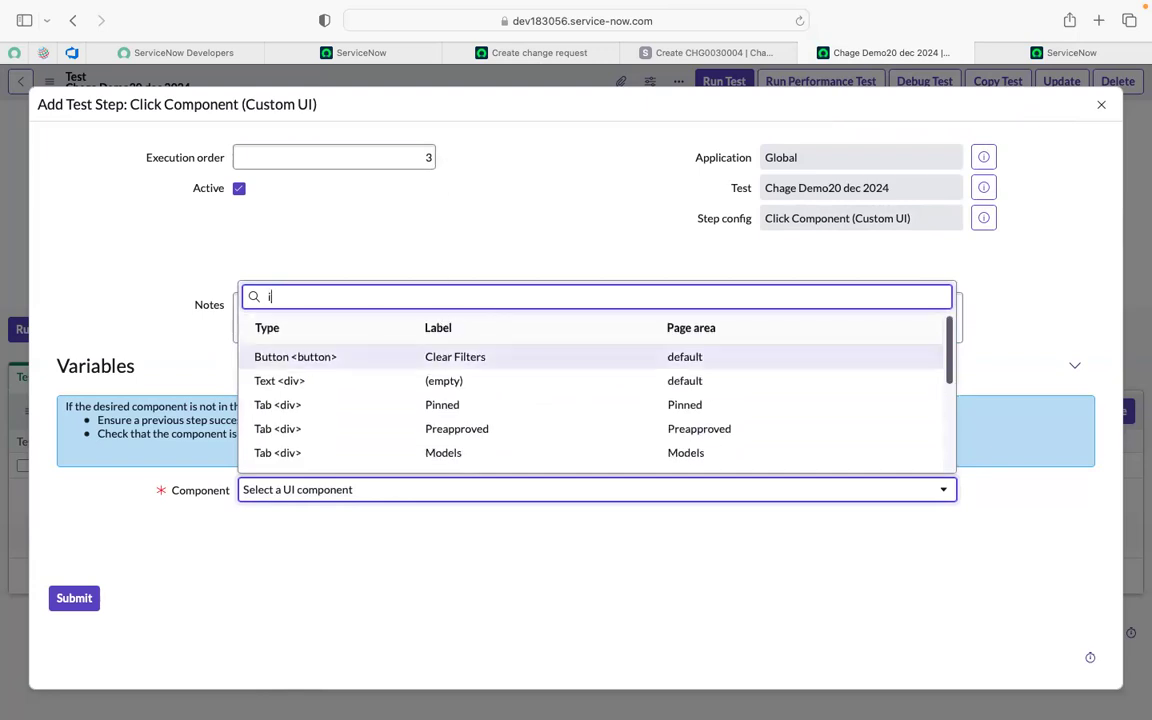
left_click(514, 58)
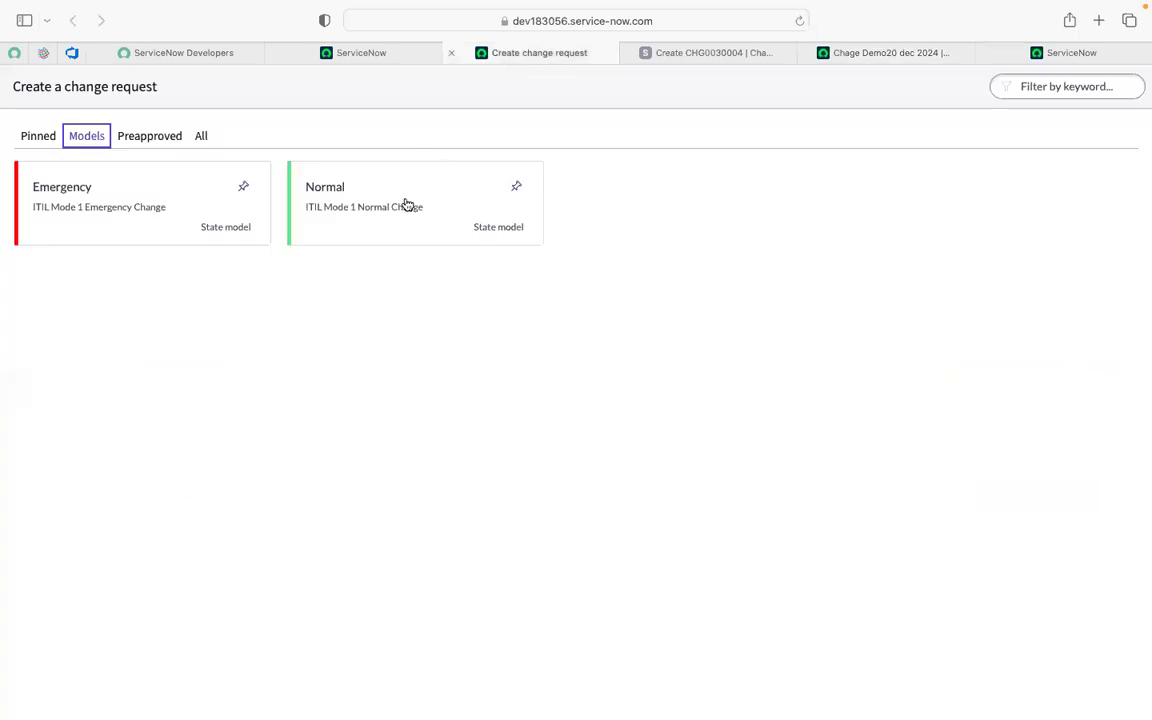
left_click(887, 55)
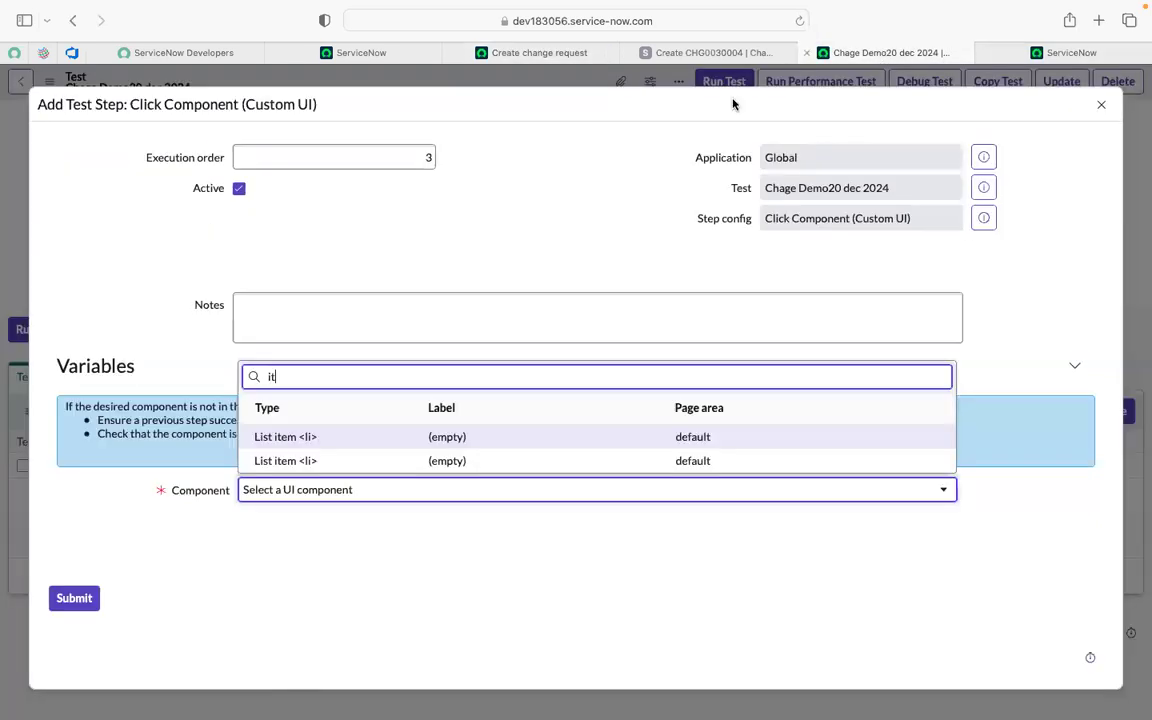
key("BackSpace")
key("BackSpace")
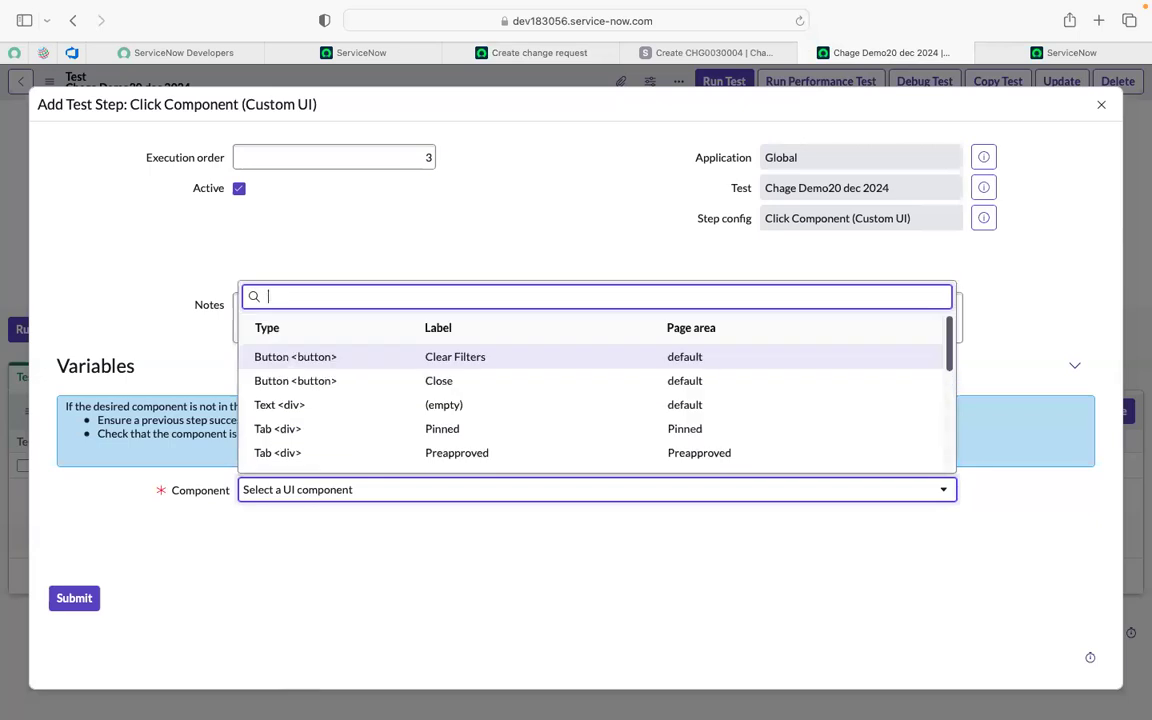
type("nor")
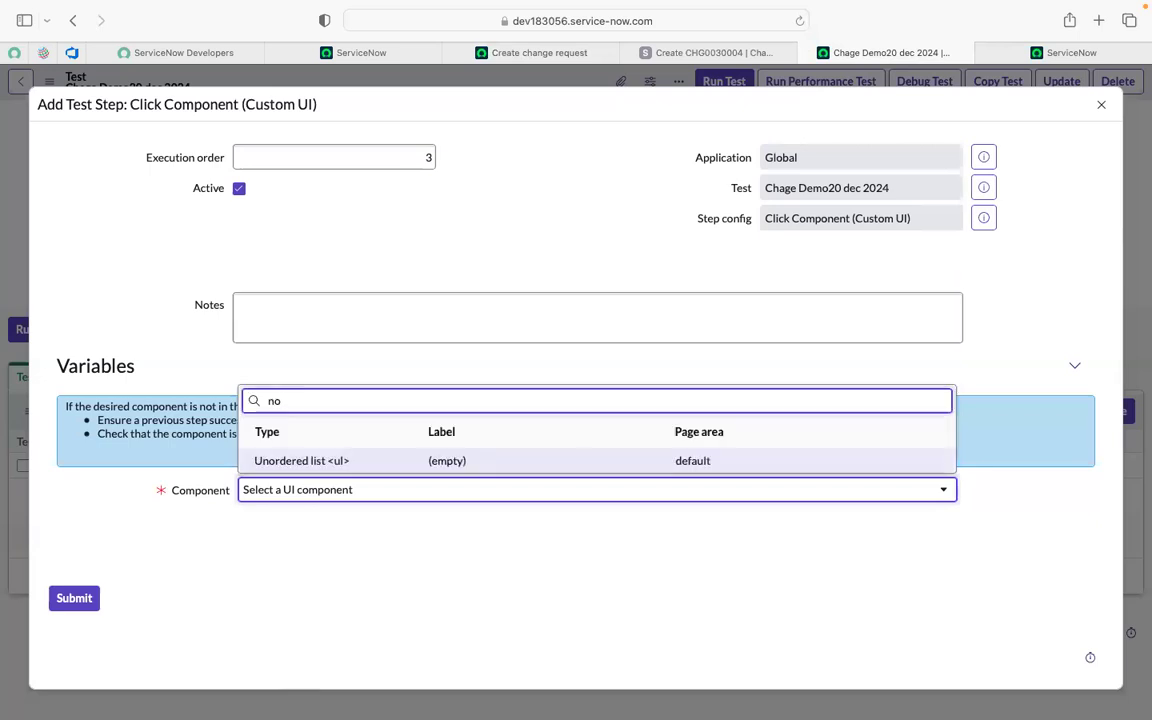
key("BackSpace")
key("BackSpace")
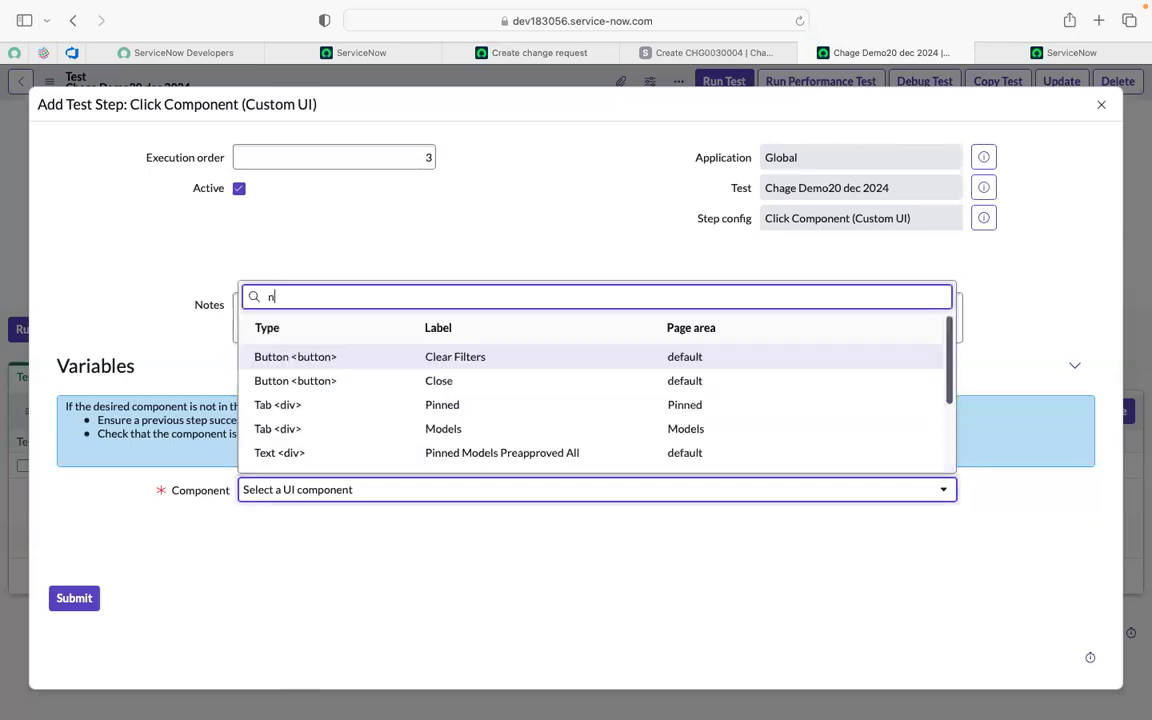
scroll(440, 440, "down", 2)
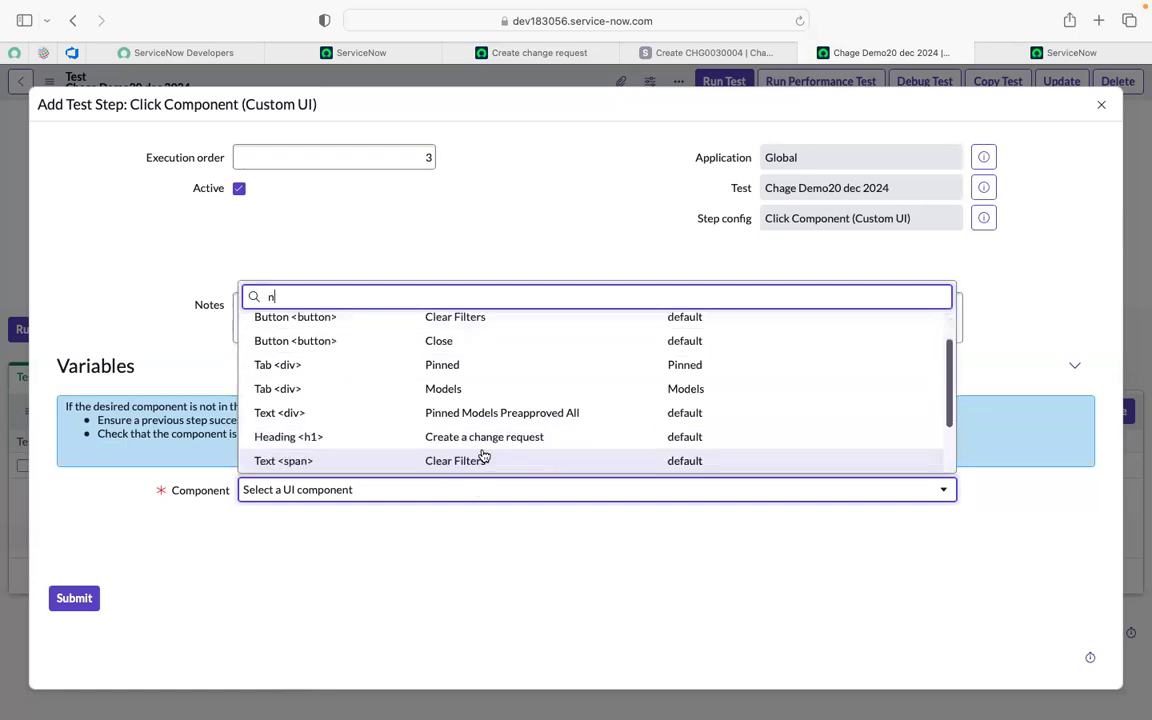
scroll(483, 399, "down", 3)
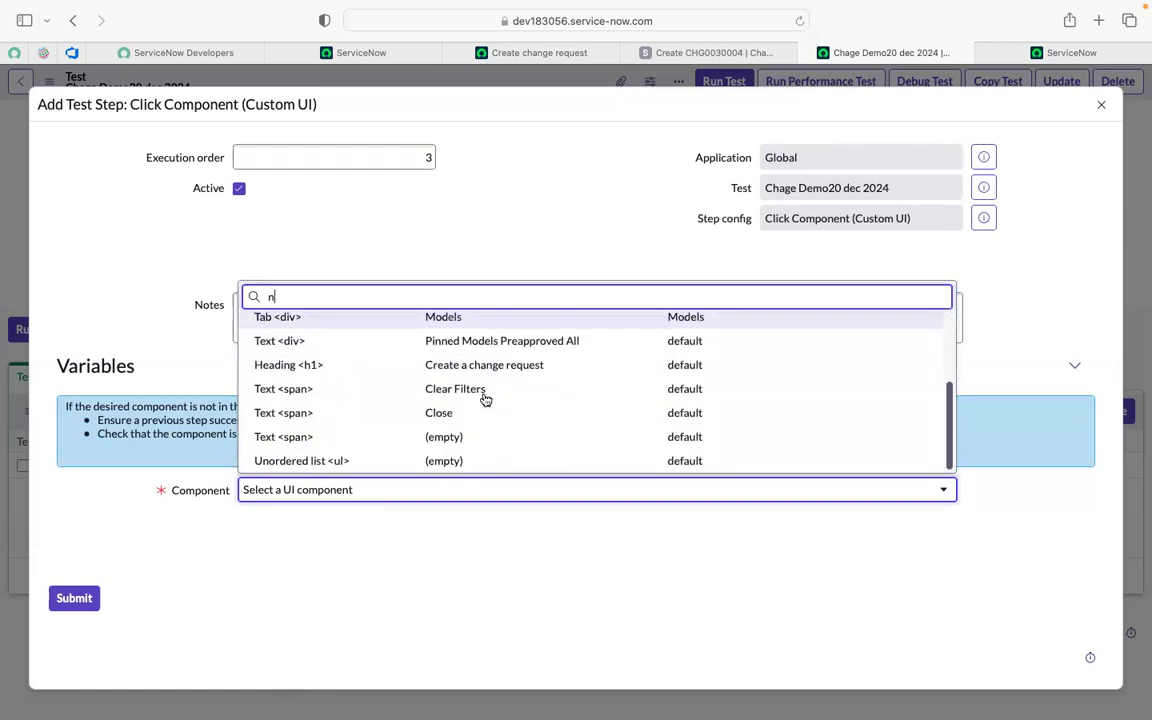
scroll(483, 399, "up", 5)
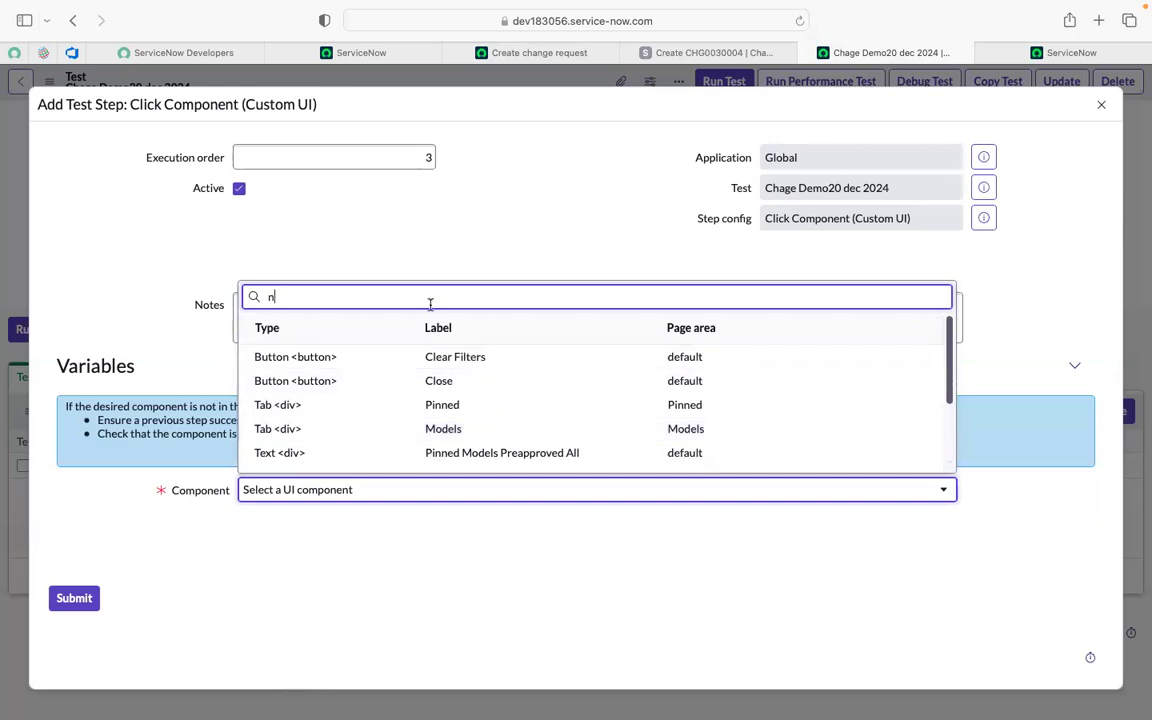
key("BackSpace")
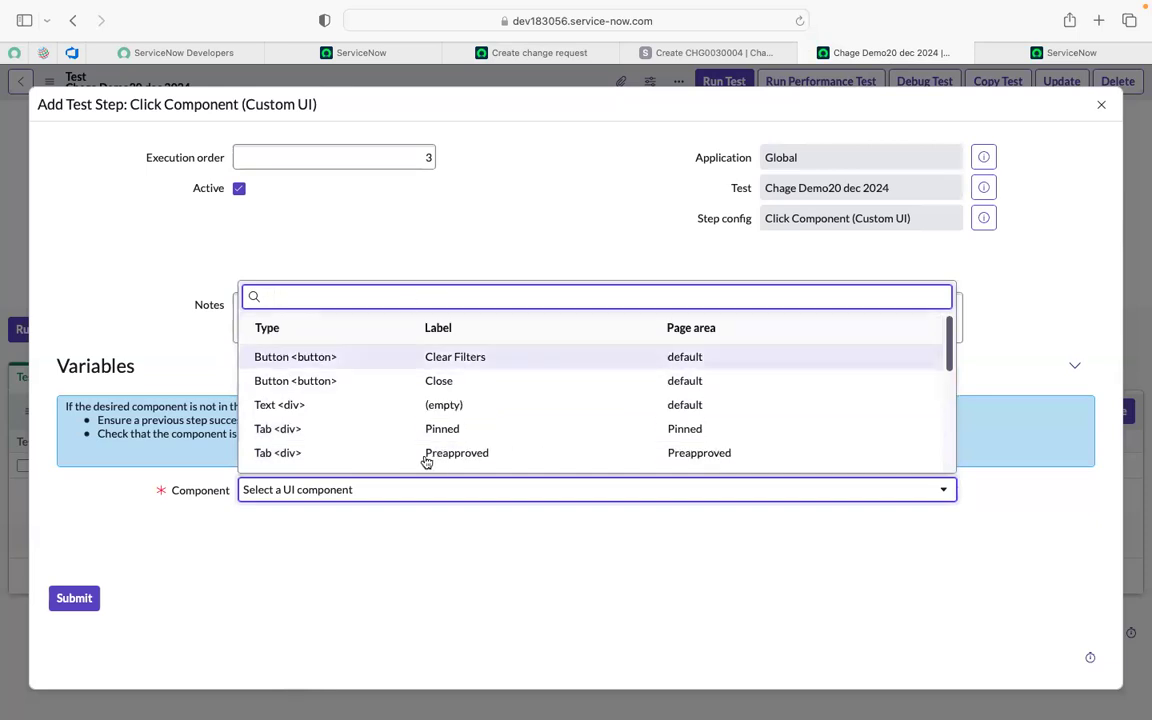
- Set the step's component to Text <div>: Pinned Models Preapproved All, searching the UI component list for pi, and submit the step
scroll(420, 431, "down", 3)
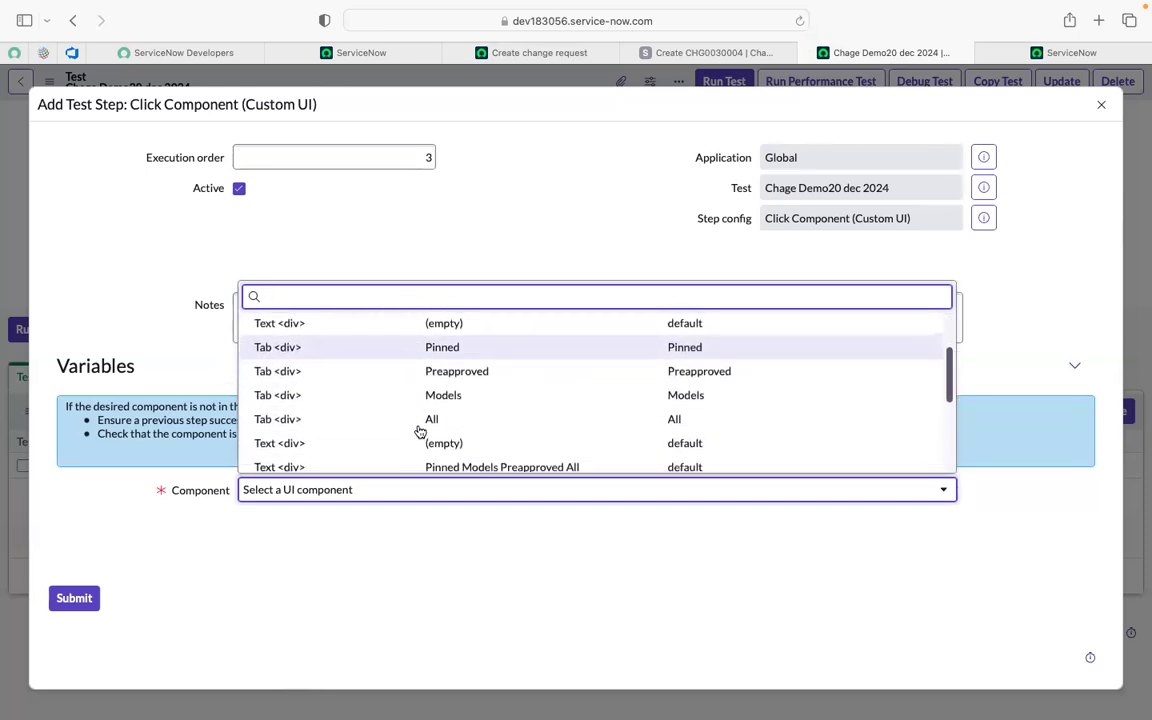
scroll(420, 431, "down", 3)
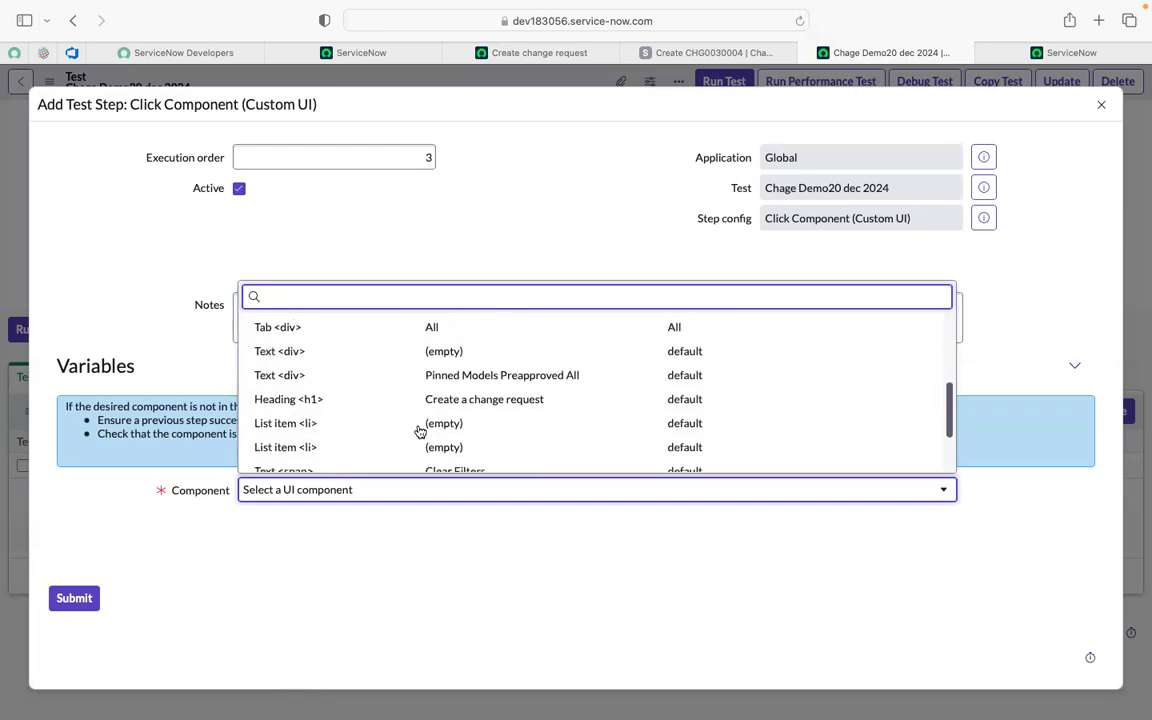
scroll(420, 431, "down", 2)
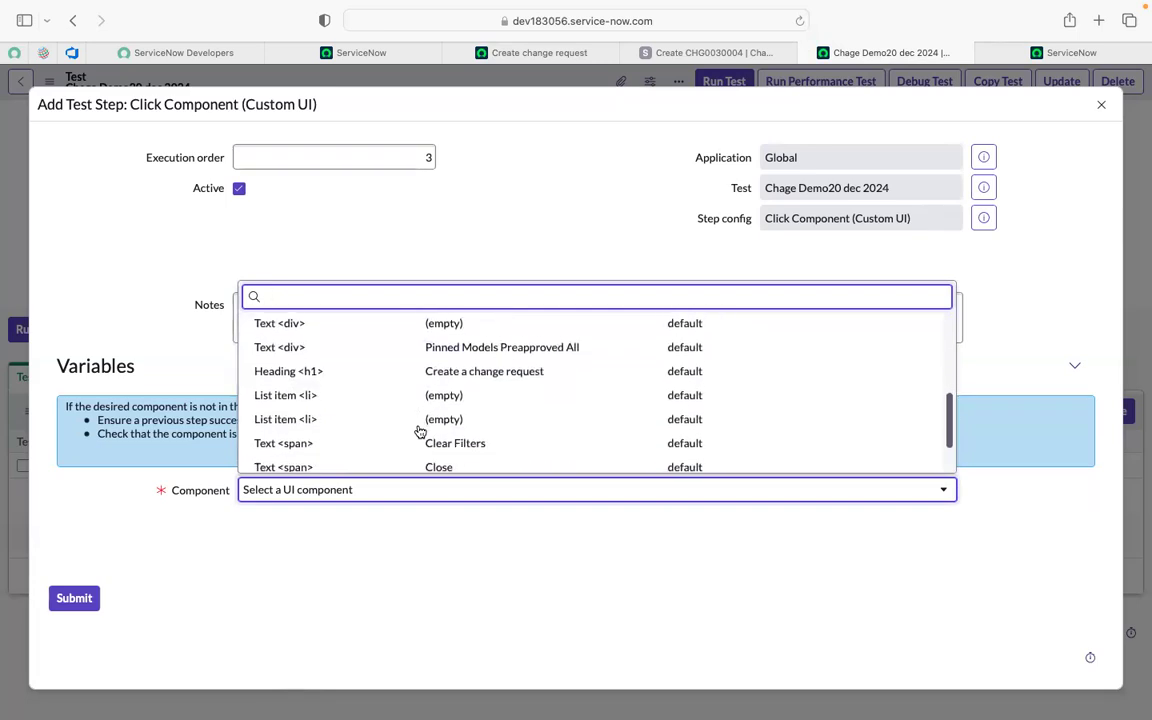
scroll(420, 431, "down", 1)
scroll(419, 432, "up", 10)
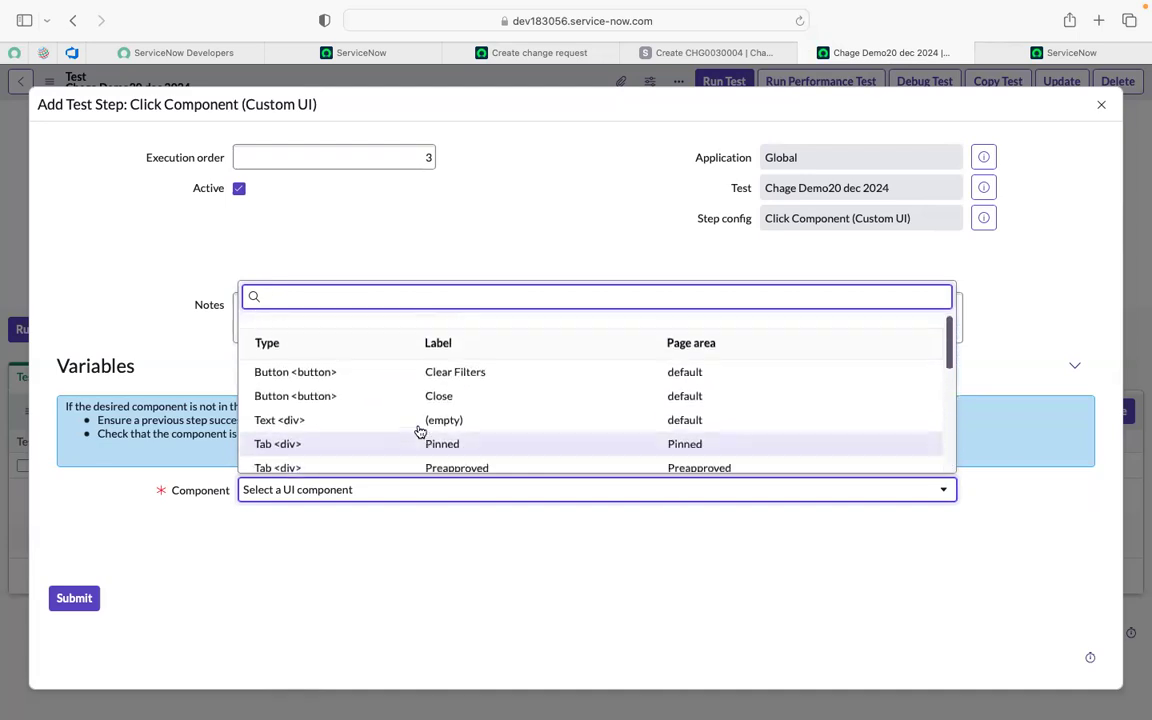
left_click(373, 186)
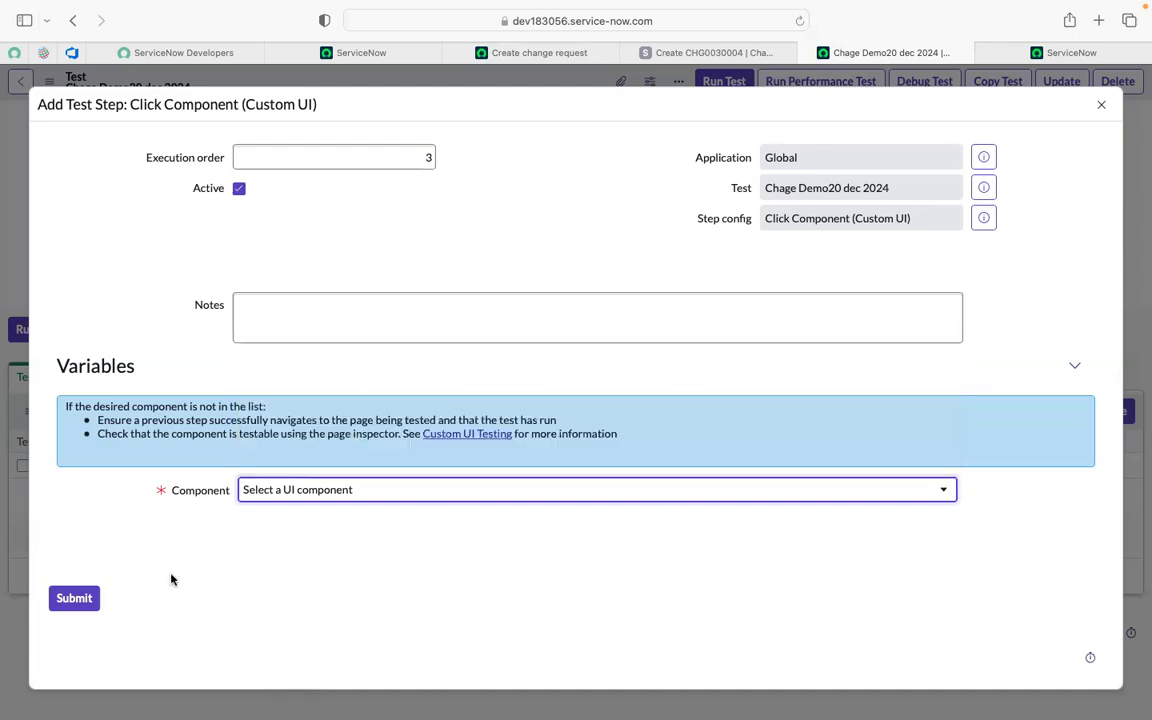
left_click(316, 506)
scroll(362, 442, "down", 1)
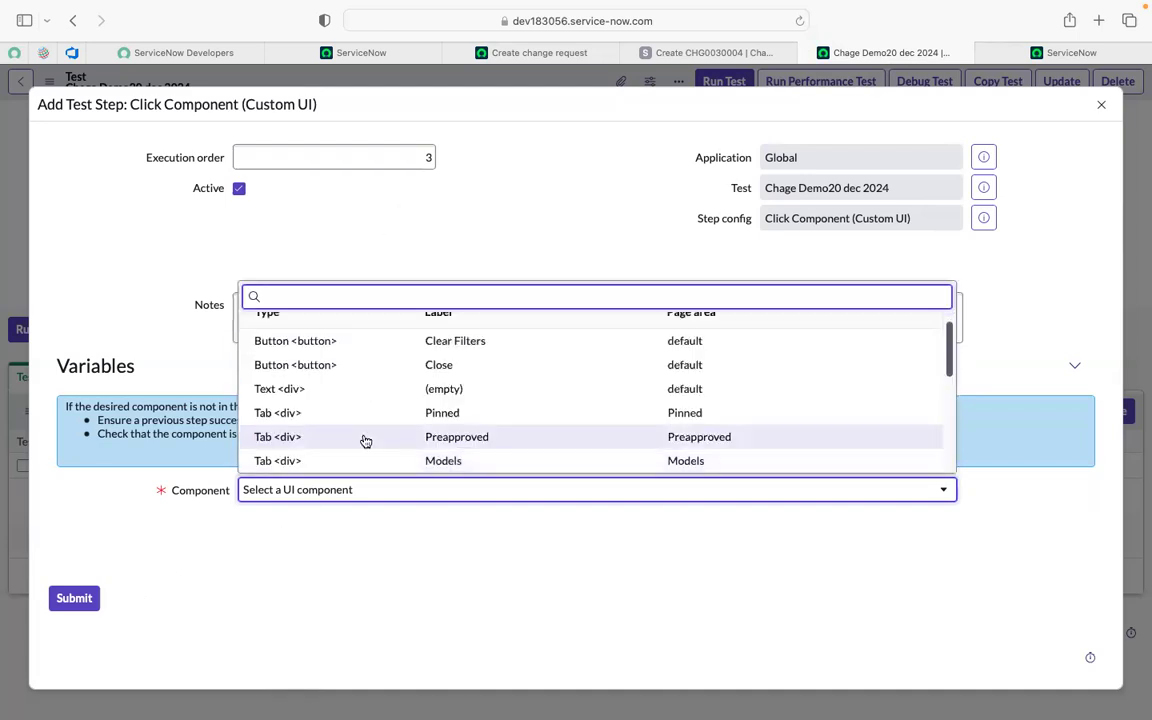
type("pi")
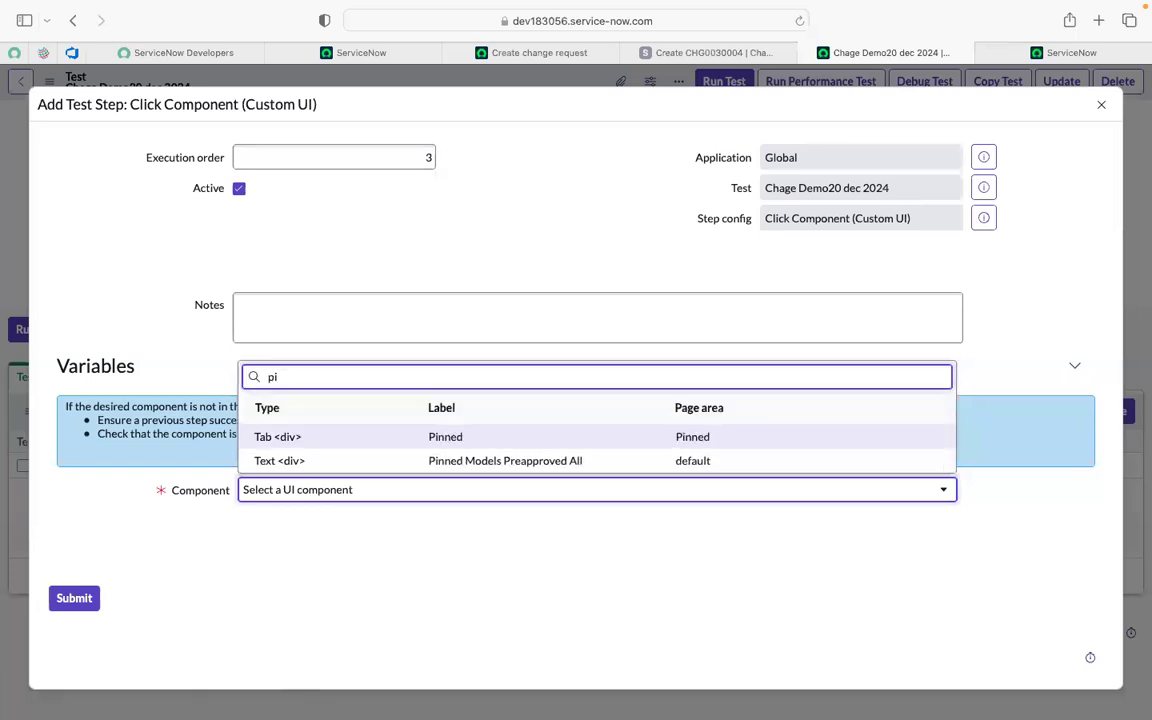
left_click(461, 461)
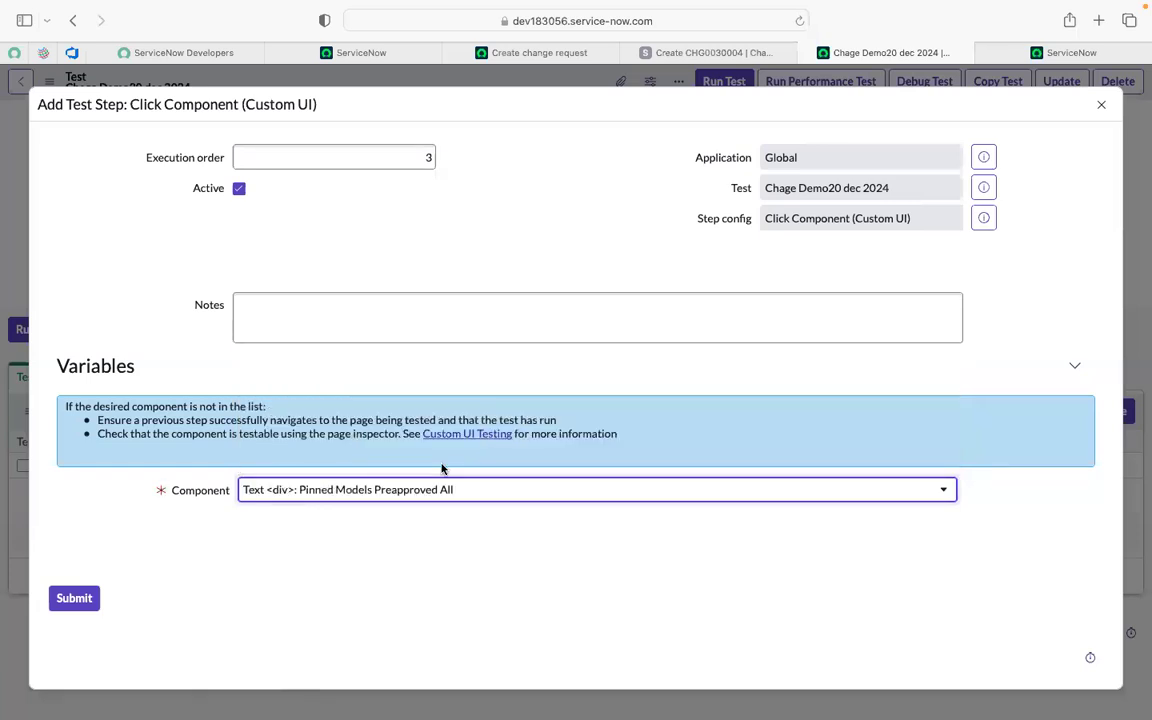
left_click(75, 598)
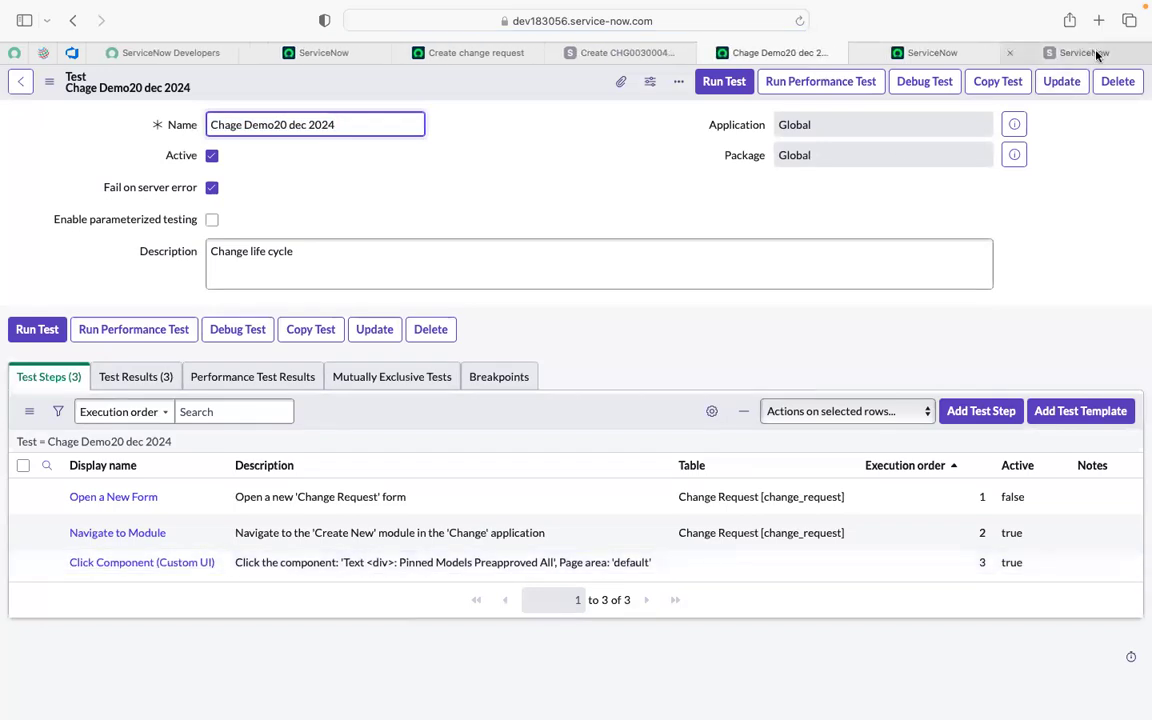
- Compare the Click Component (Custom UI) step's component list with the model categories on the Create change request page
left_click(483, 56)
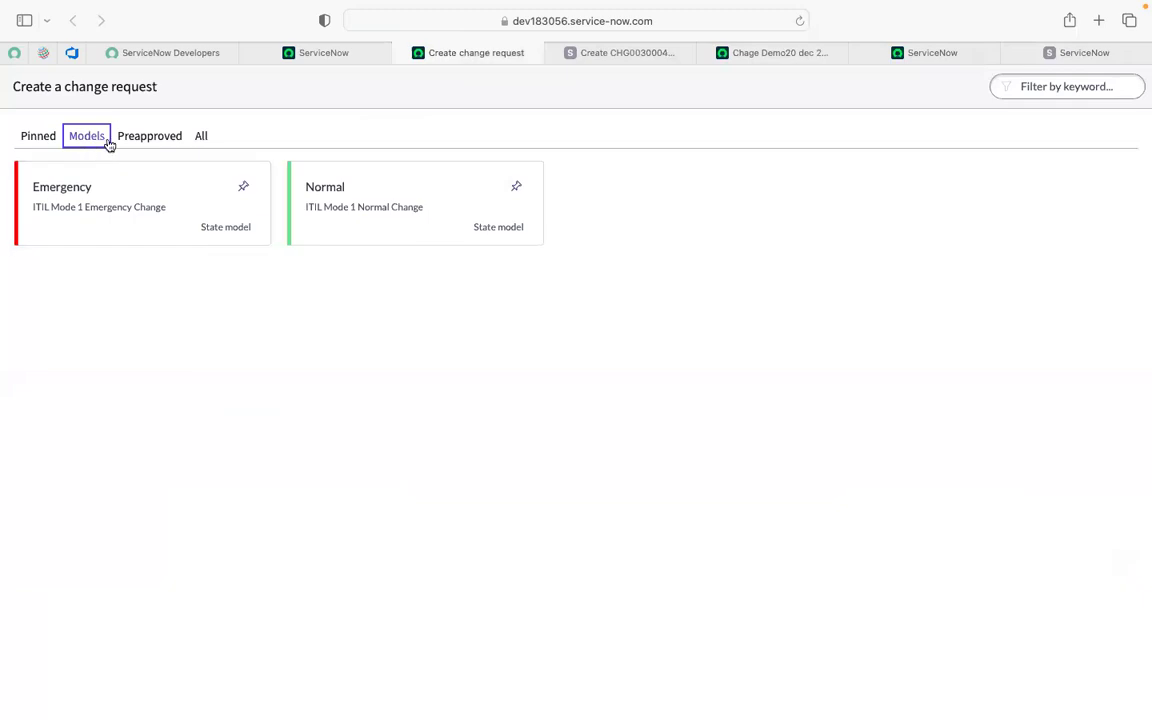
left_click(1052, 52)
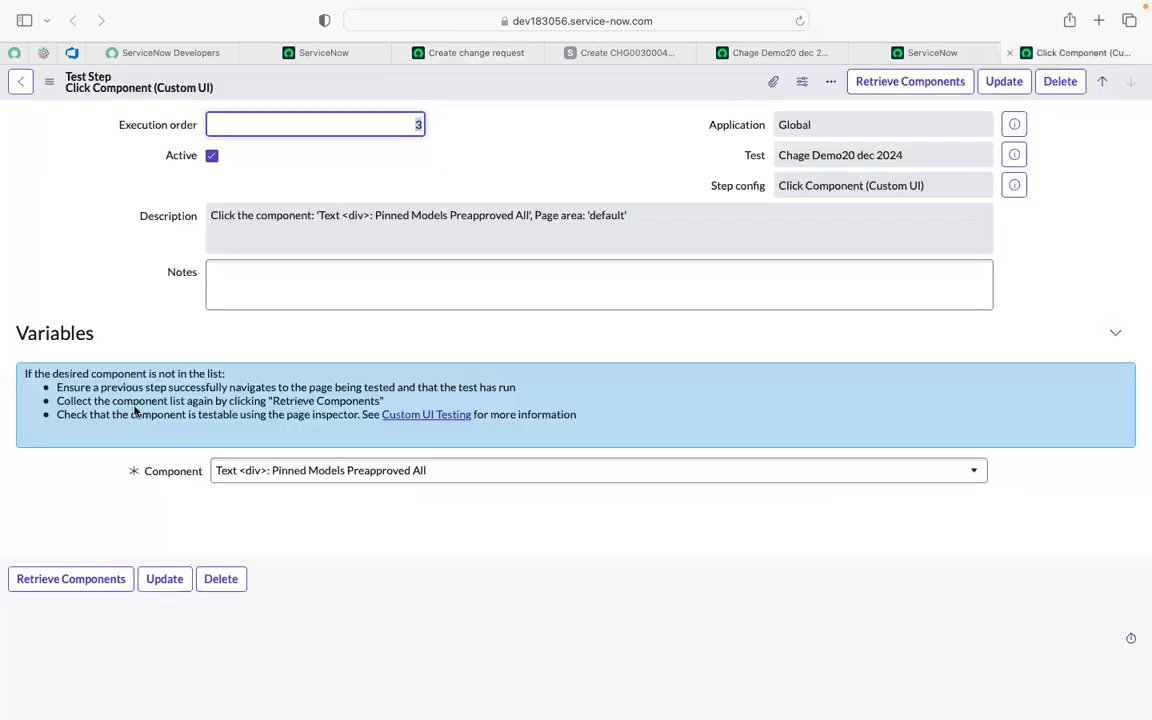
left_click(320, 471)
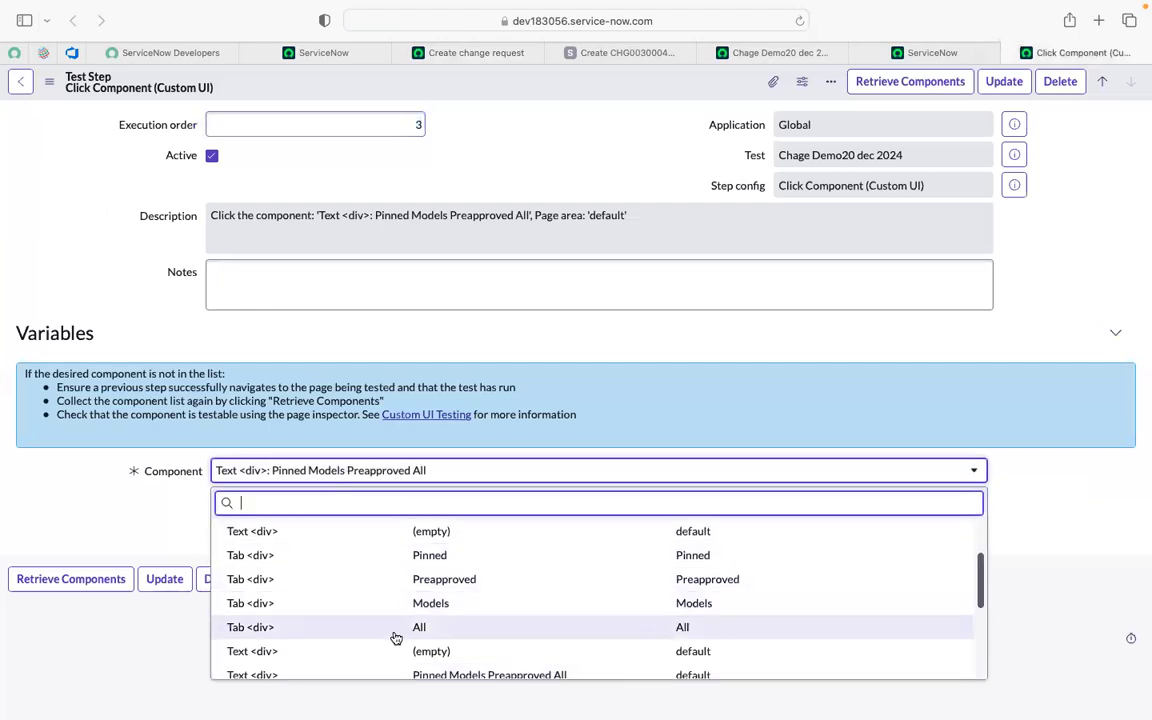
scroll(394, 635, "down", 2)
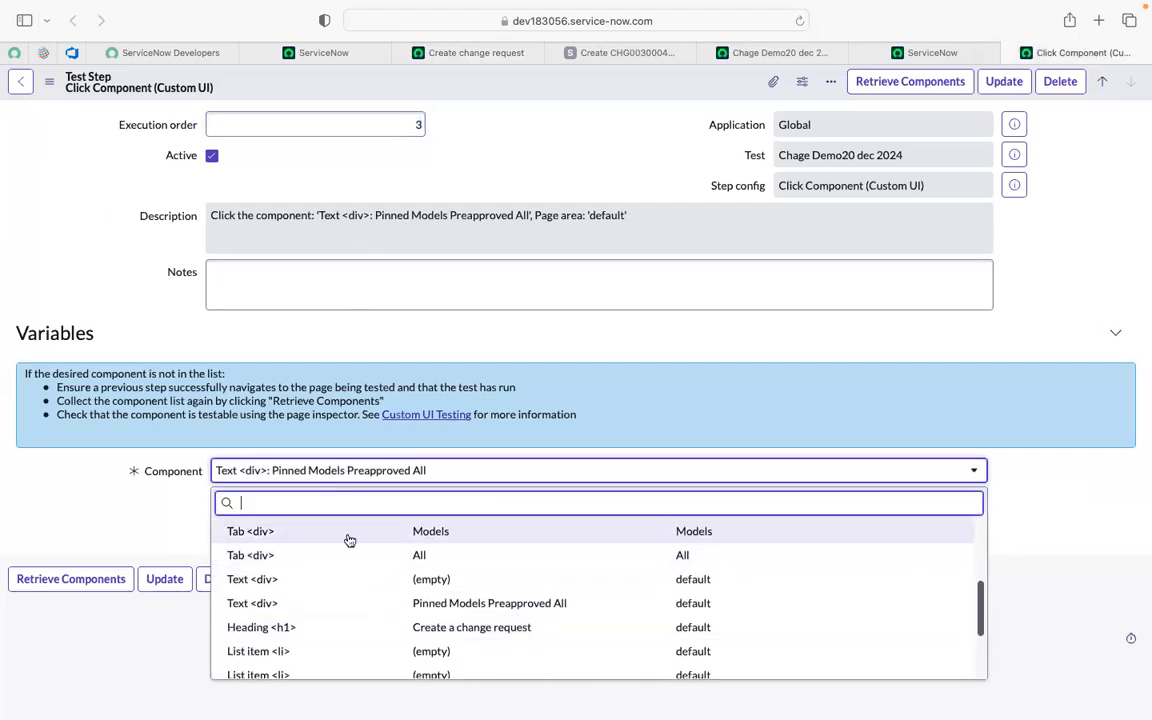
scroll(362, 600, "down", 1)
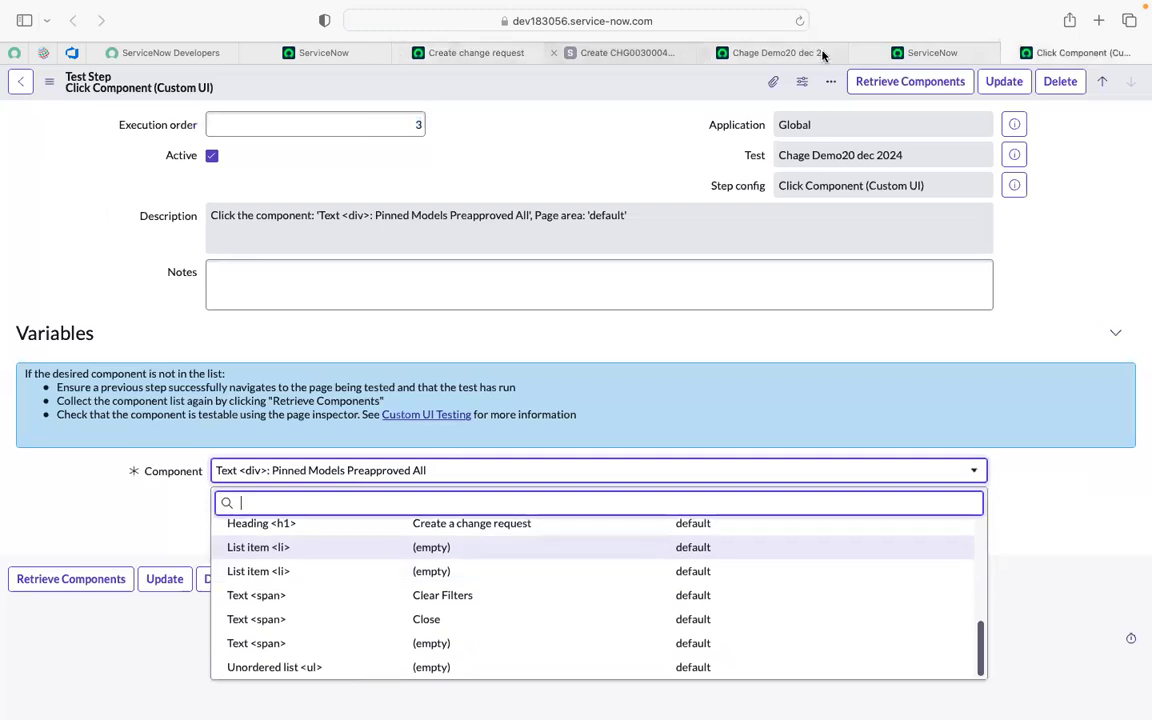
left_click(752, 54)
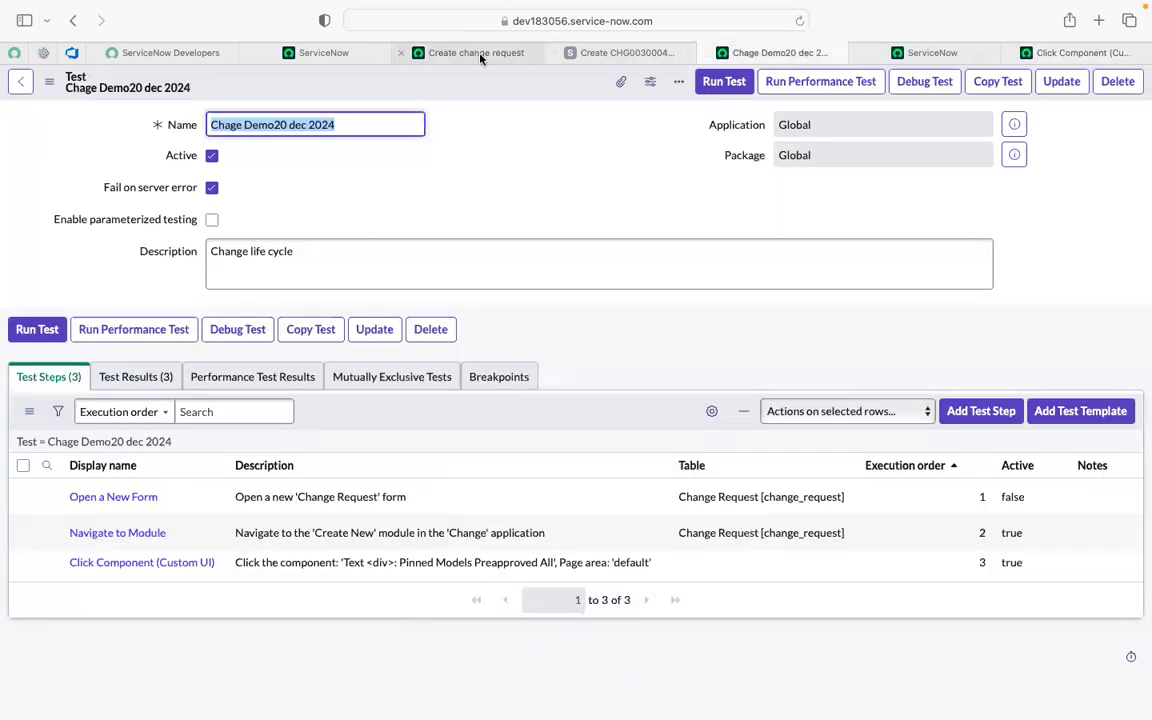
left_click(431, 52)
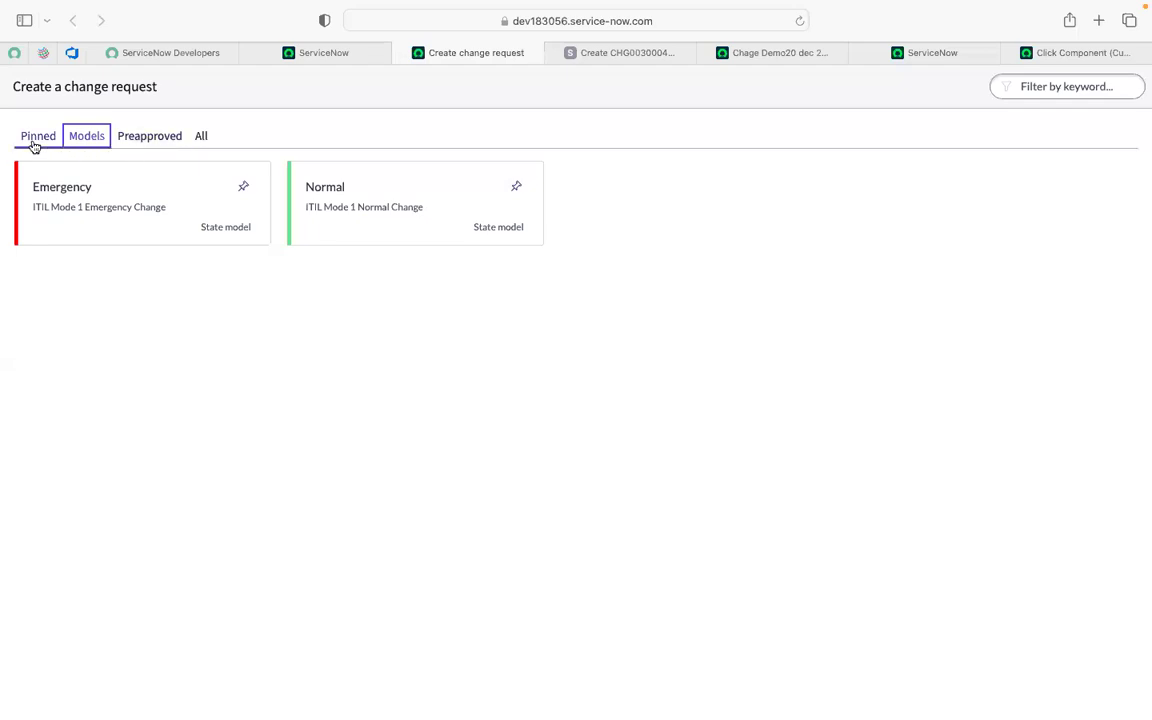
left_click(144, 140)
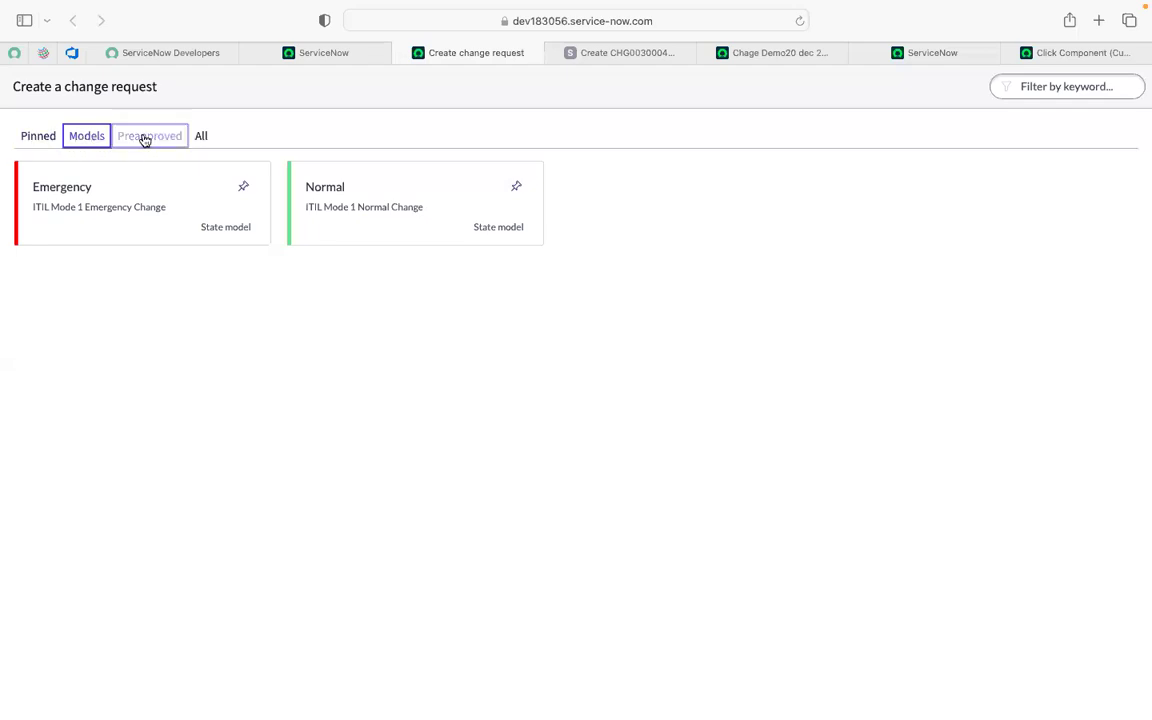
left_click(196, 145)
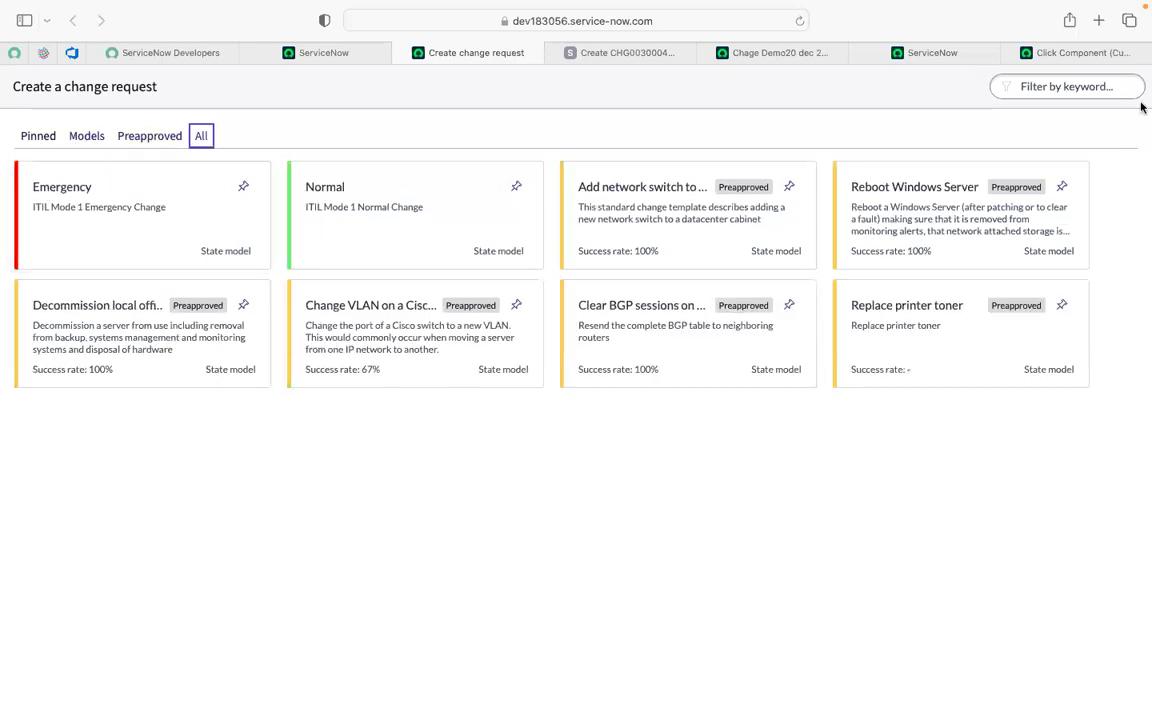
left_click(1022, 53)
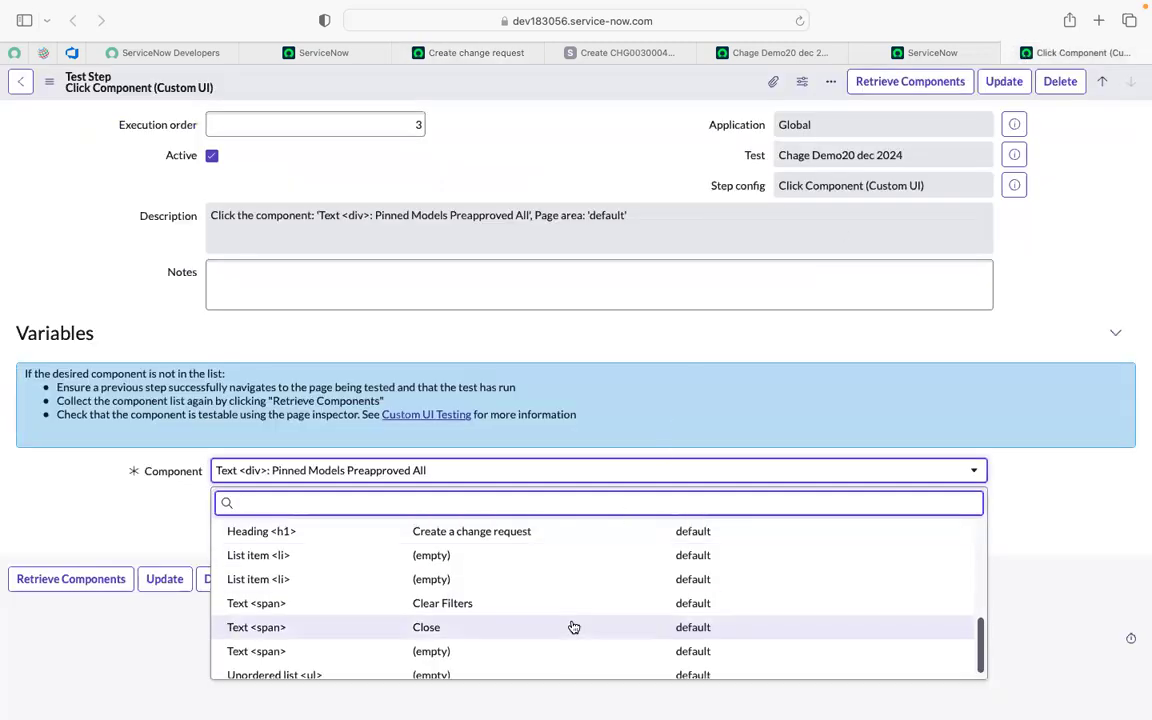
scroll(574, 627, "up", 15)
scroll(574, 627, "down", 3)
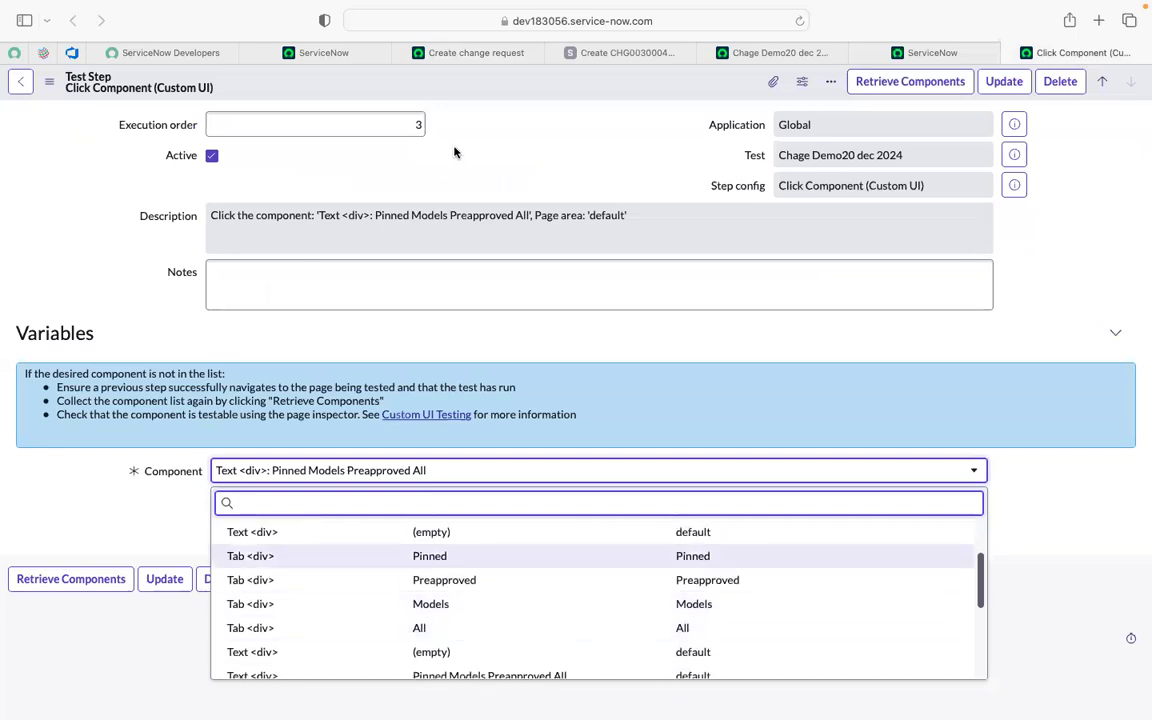
- Check the Models category on the Create change request page and set the Click Component step's component to Tab <div>: Models
left_click(446, 53)
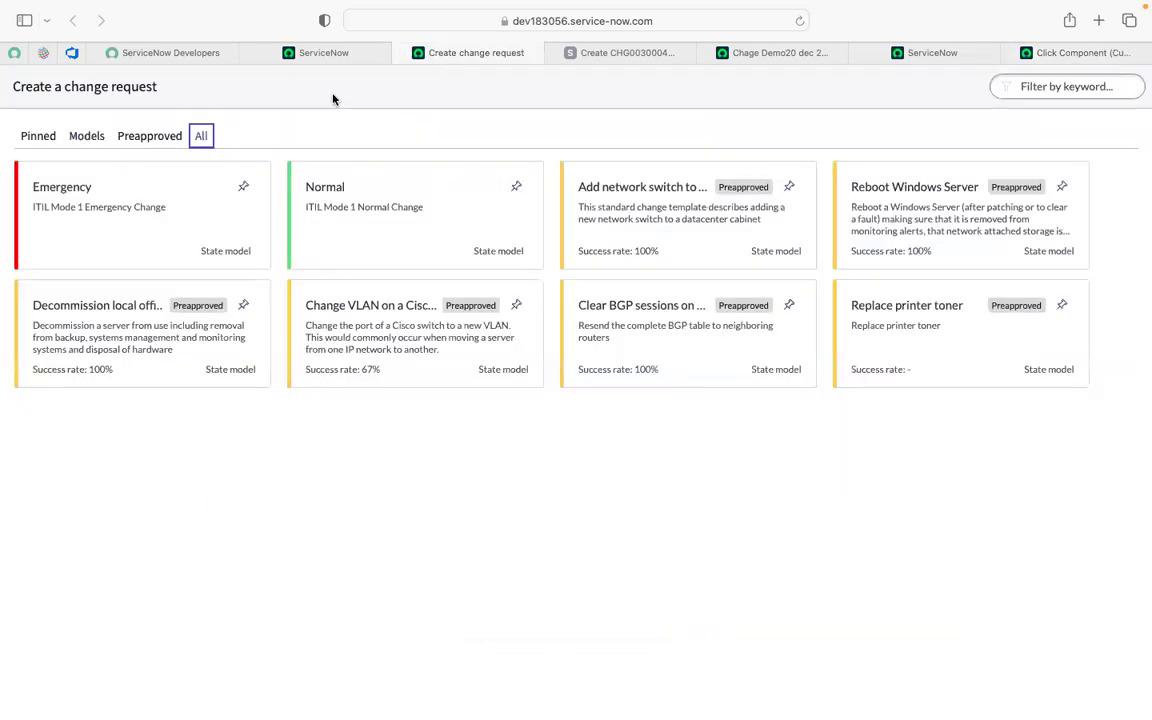
left_click(88, 136)
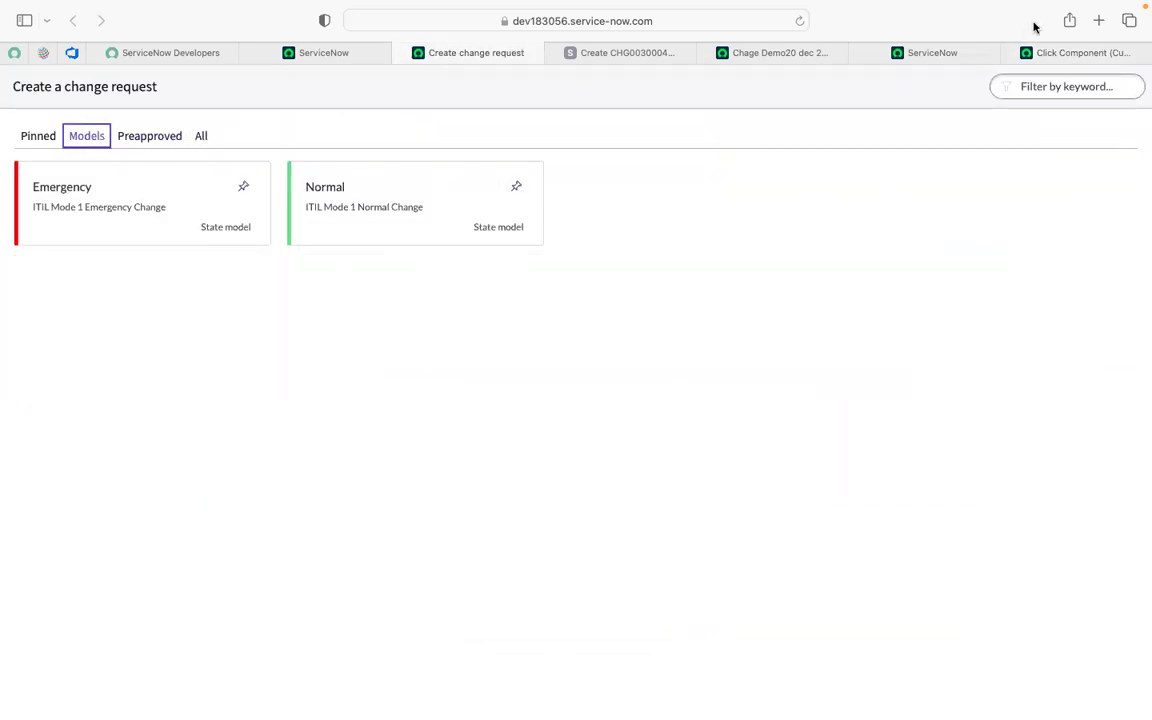
left_click(1028, 58)
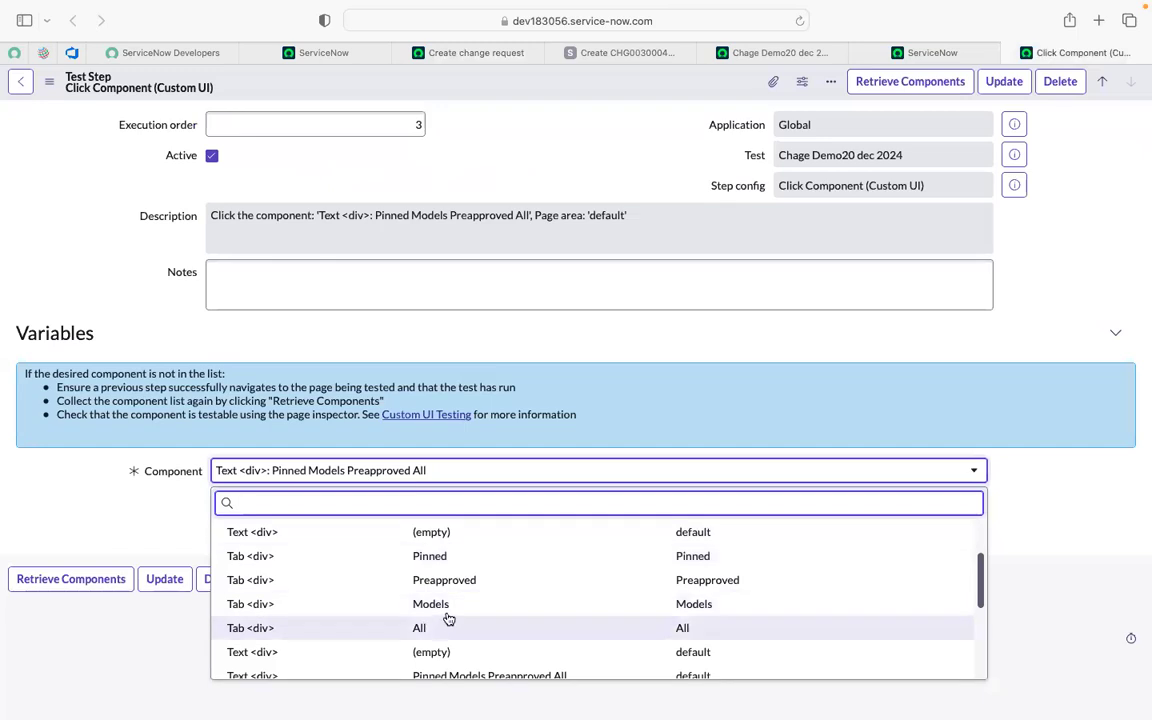
left_click(446, 612)
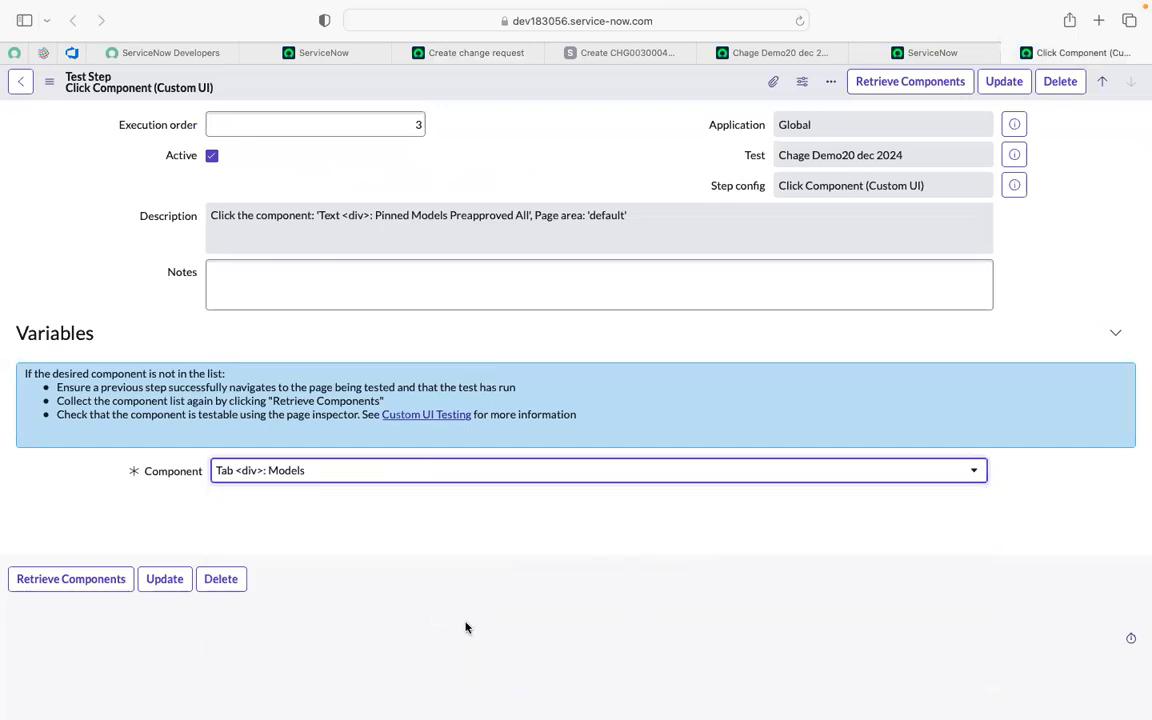
- Retrieve the page components again from the Click Component step and follow the run in the Client Test Runner
left_click(68, 580)
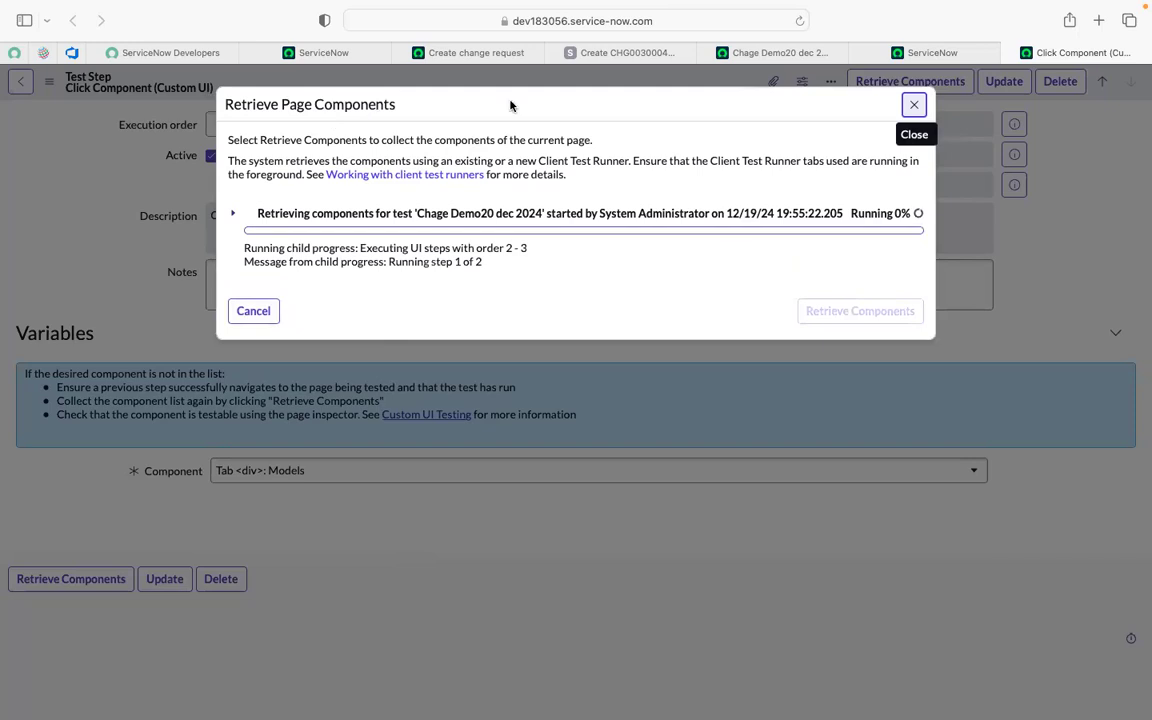
left_click(949, 51)
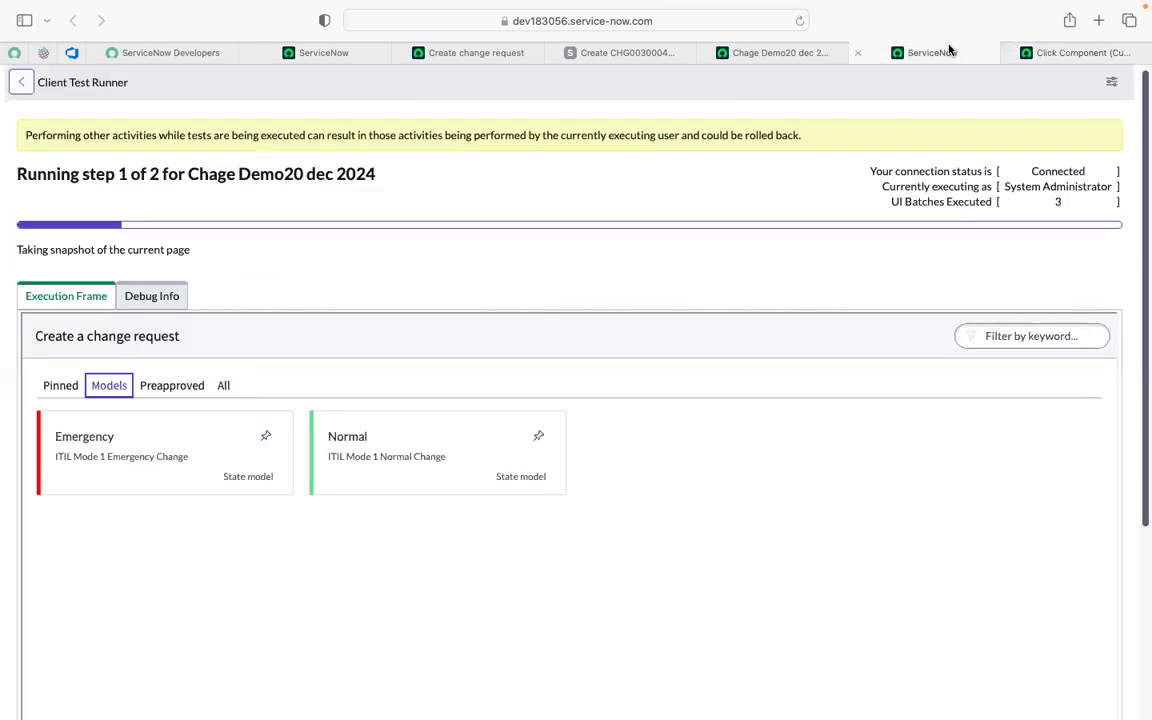
scroll(236, 282, "down", 5)
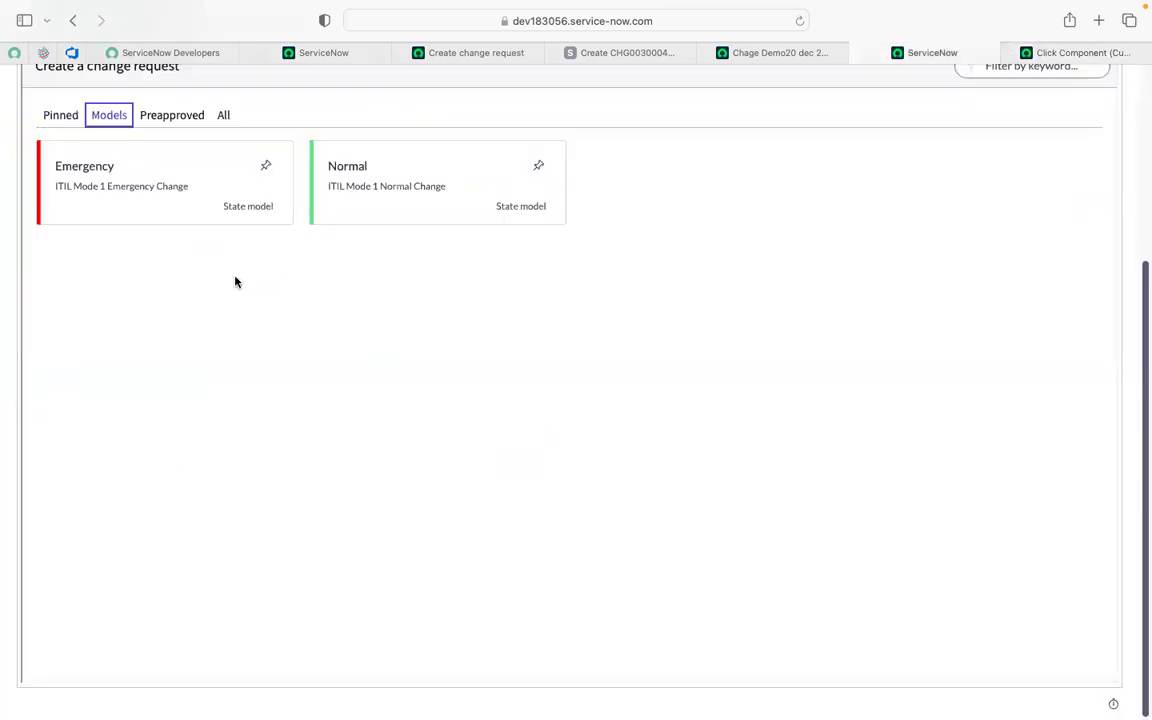
scroll(257, 413, "up", 5)
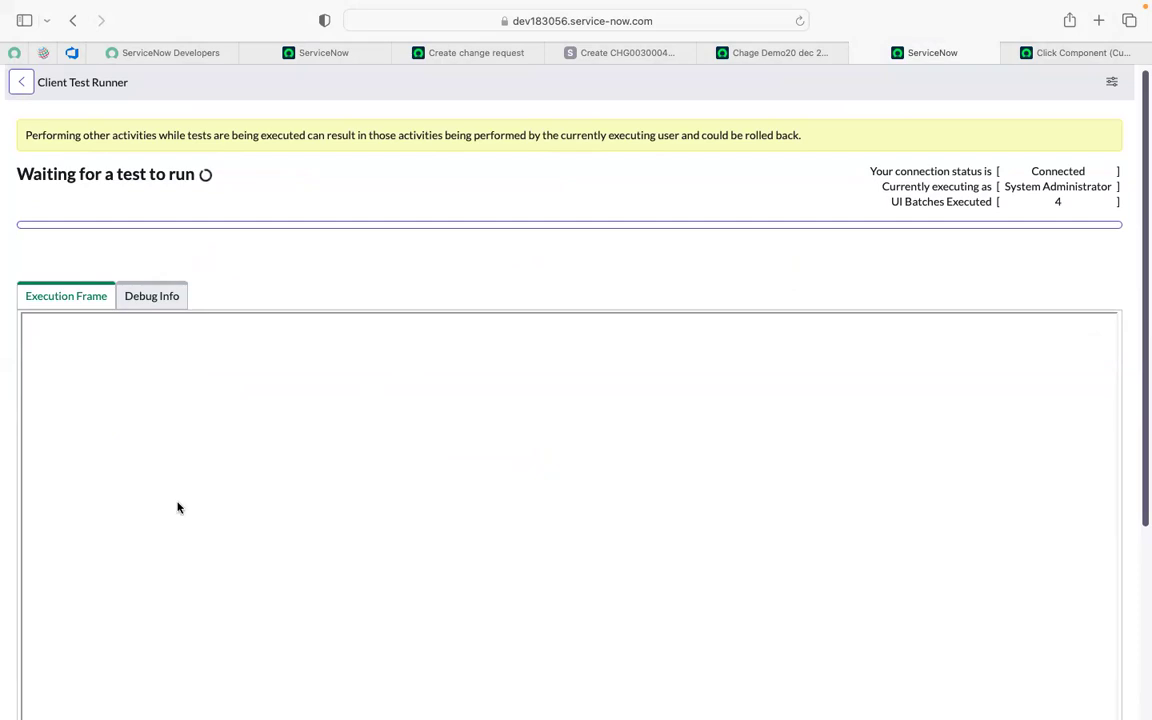
- Open the Click Component (Custom UI) step from the test in a new browser tab and examine its component list for Normal change entries
left_click(766, 52)
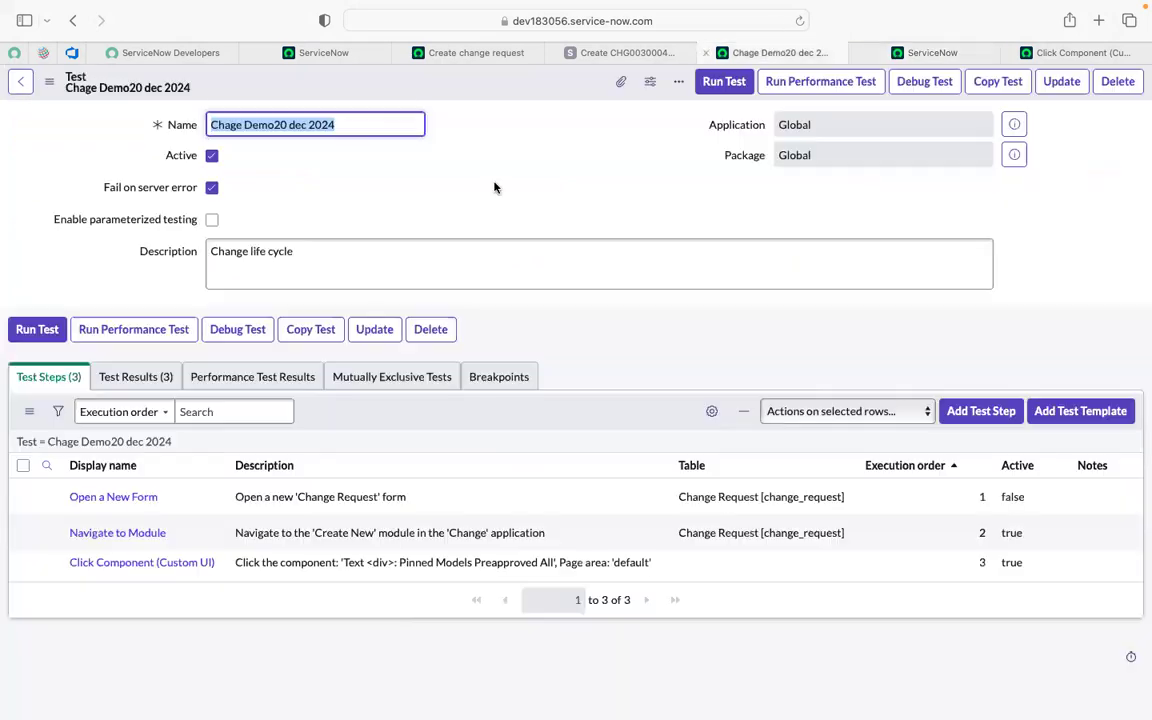
left_click(168, 563, "super")
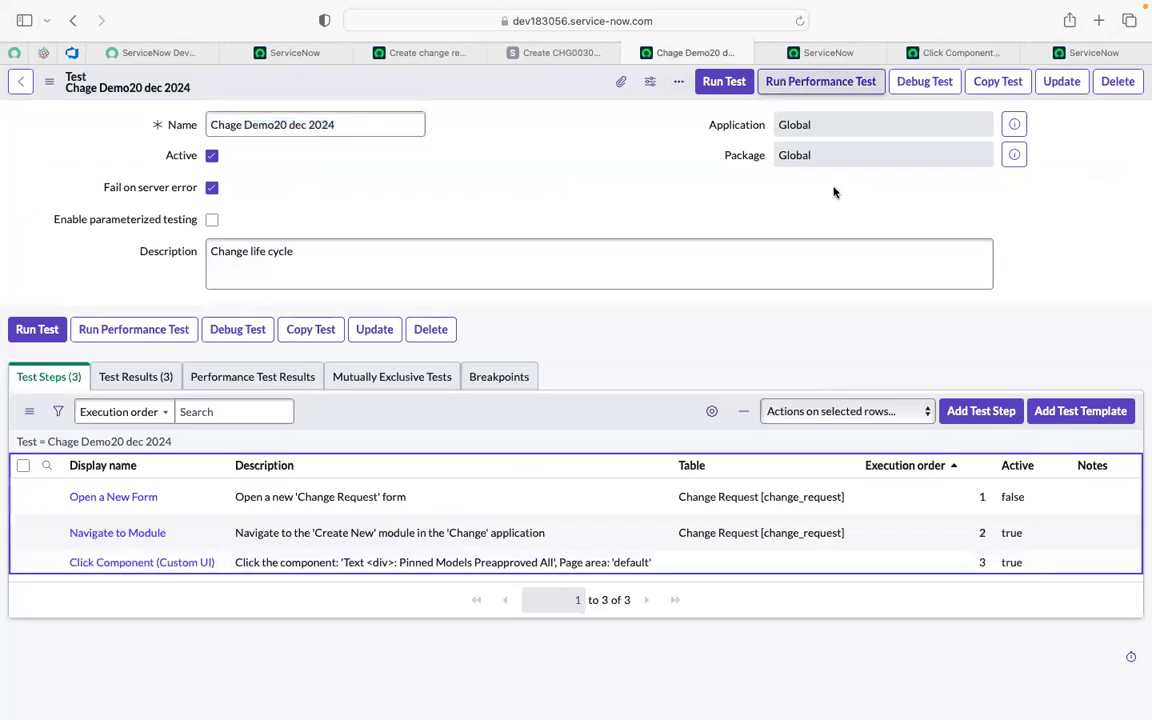
left_click(1070, 52)
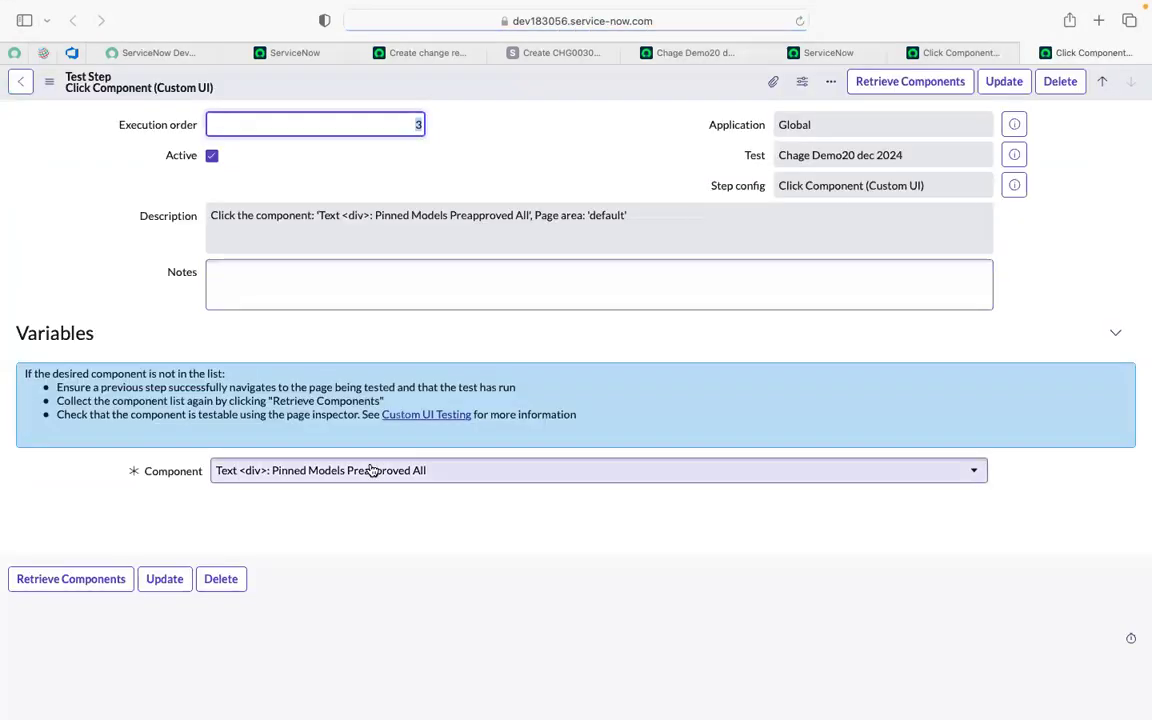
left_click(320, 471)
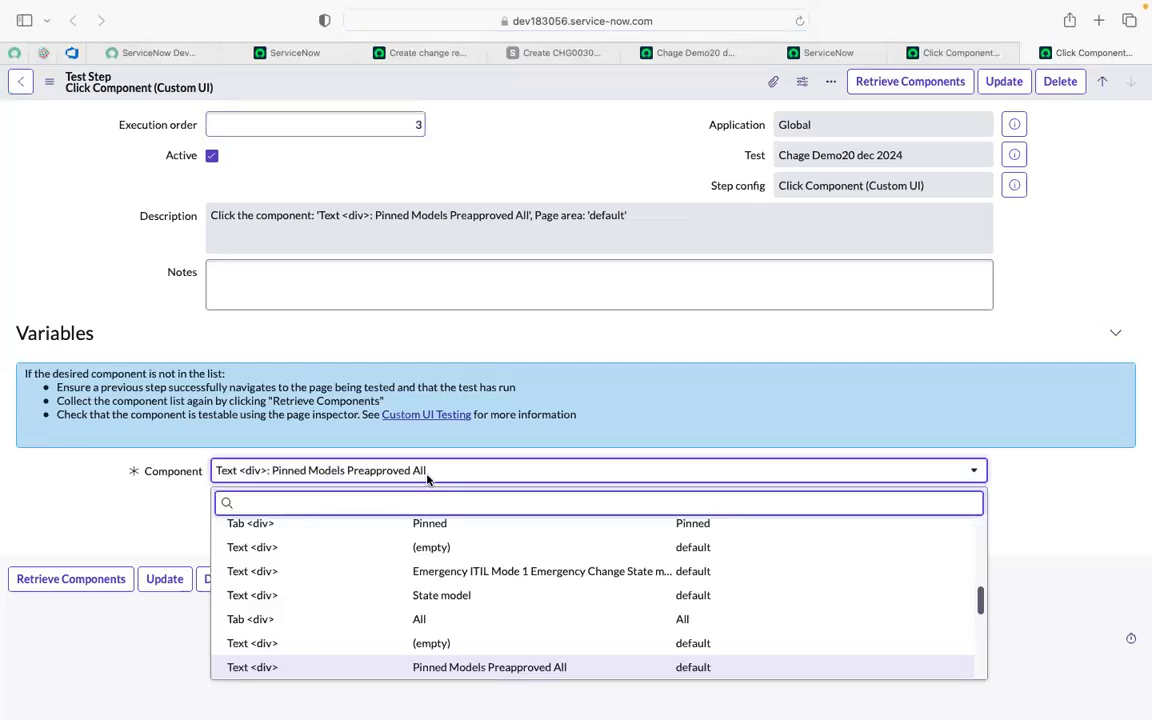
scroll(375, 540, "up", 1)
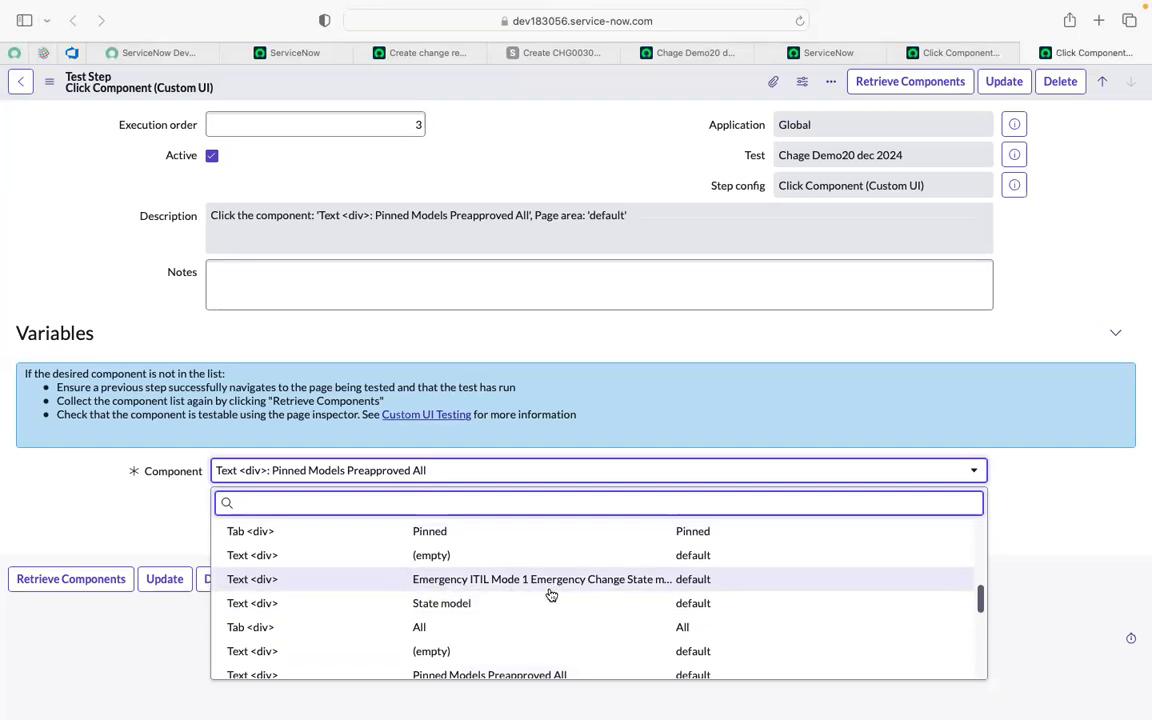
scroll(548, 594, "down", 5)
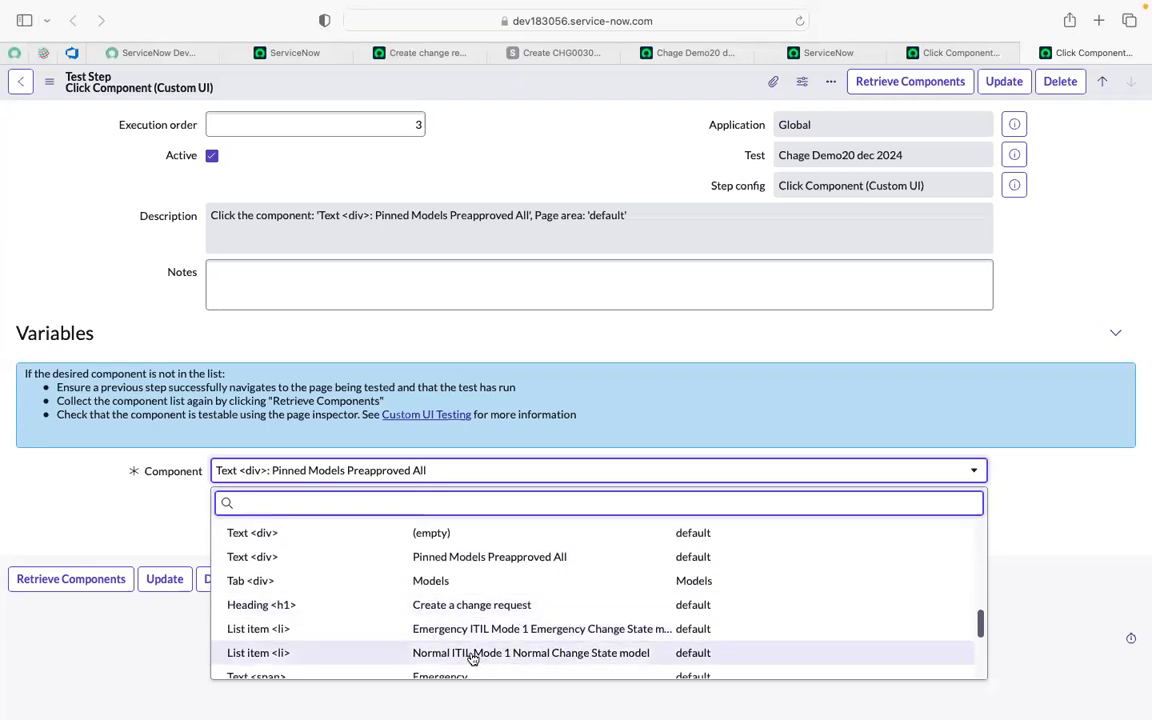
scroll(495, 648, "down", 1)
scroll(480, 620, "down", 6)
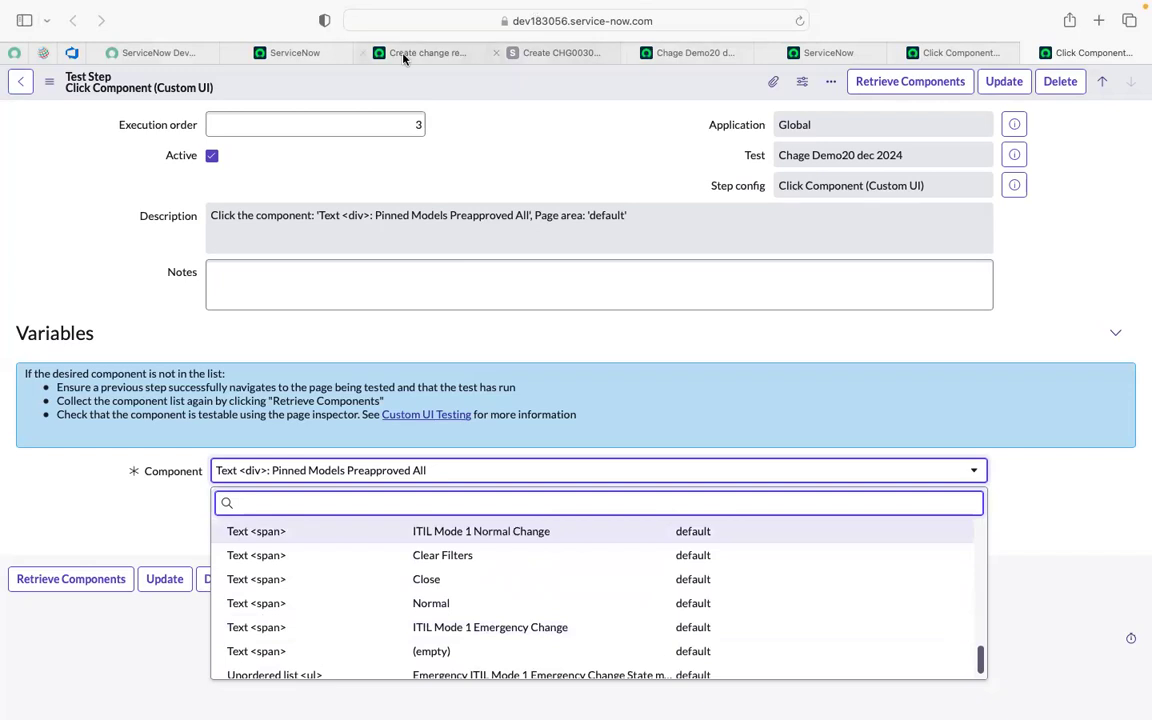
- Compare the Pinned, Models, Preapproved and All categories on the Create change request page, ending on Models
left_click(362, 48)
left_click(19, 143)
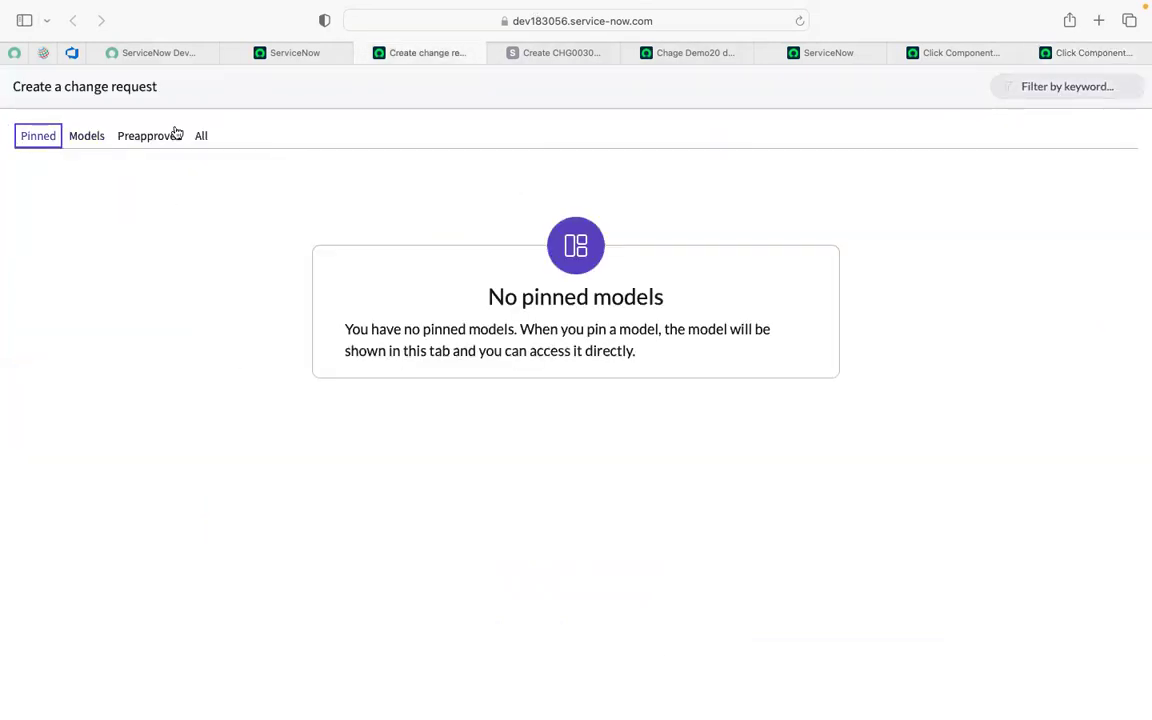
left_click(80, 143)
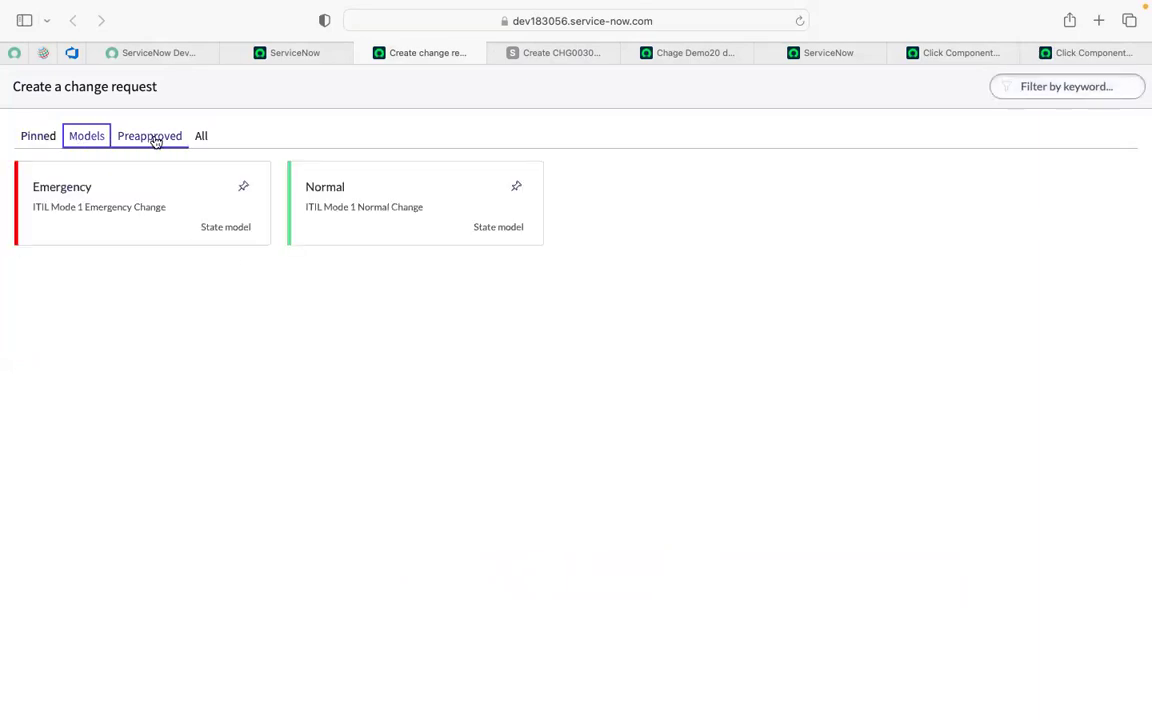
left_click(156, 142)
left_click(201, 136)
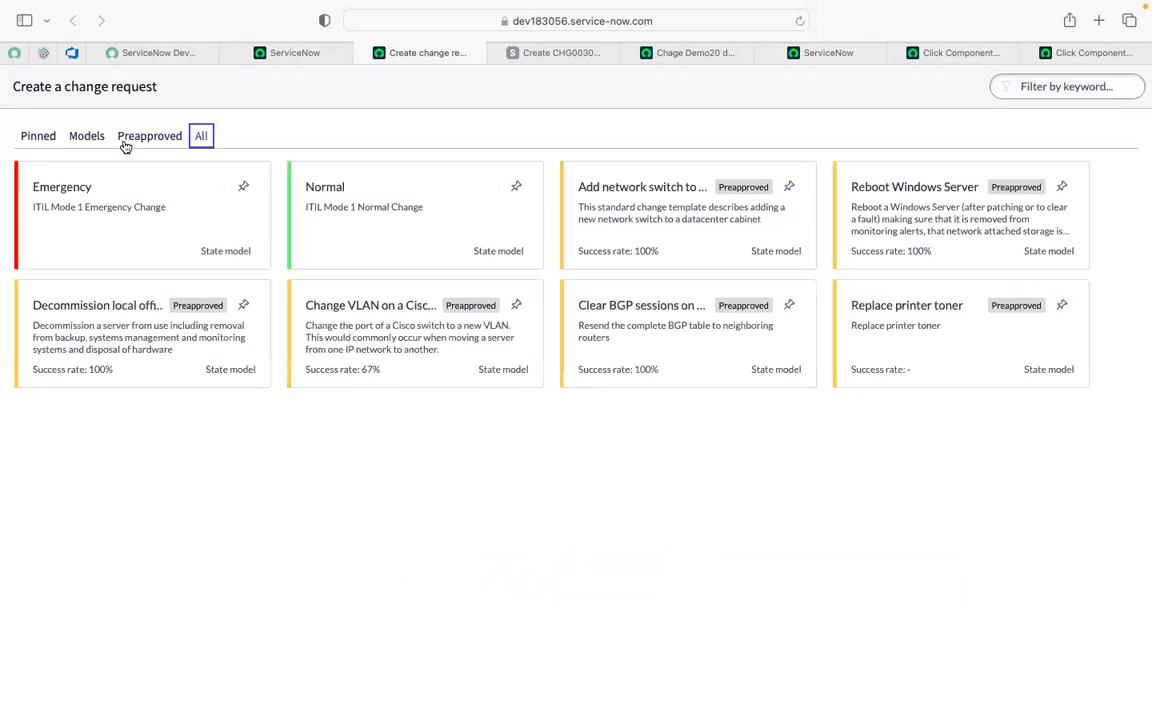
left_click(124, 144)
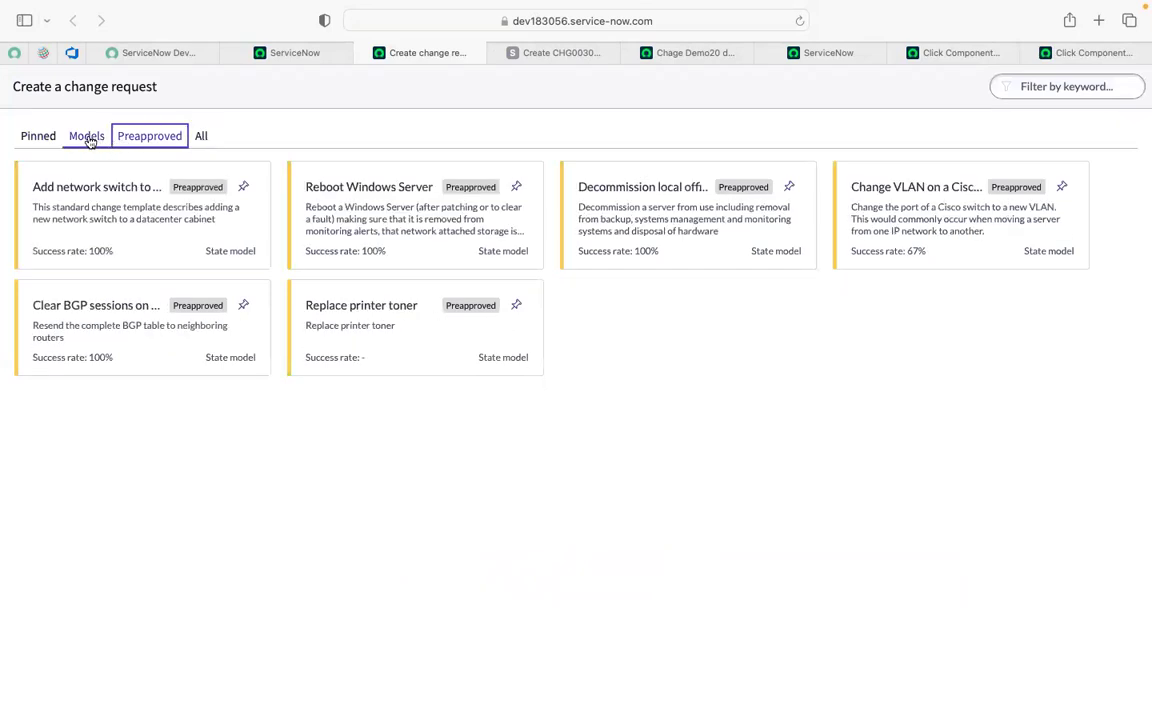
left_click(88, 139)
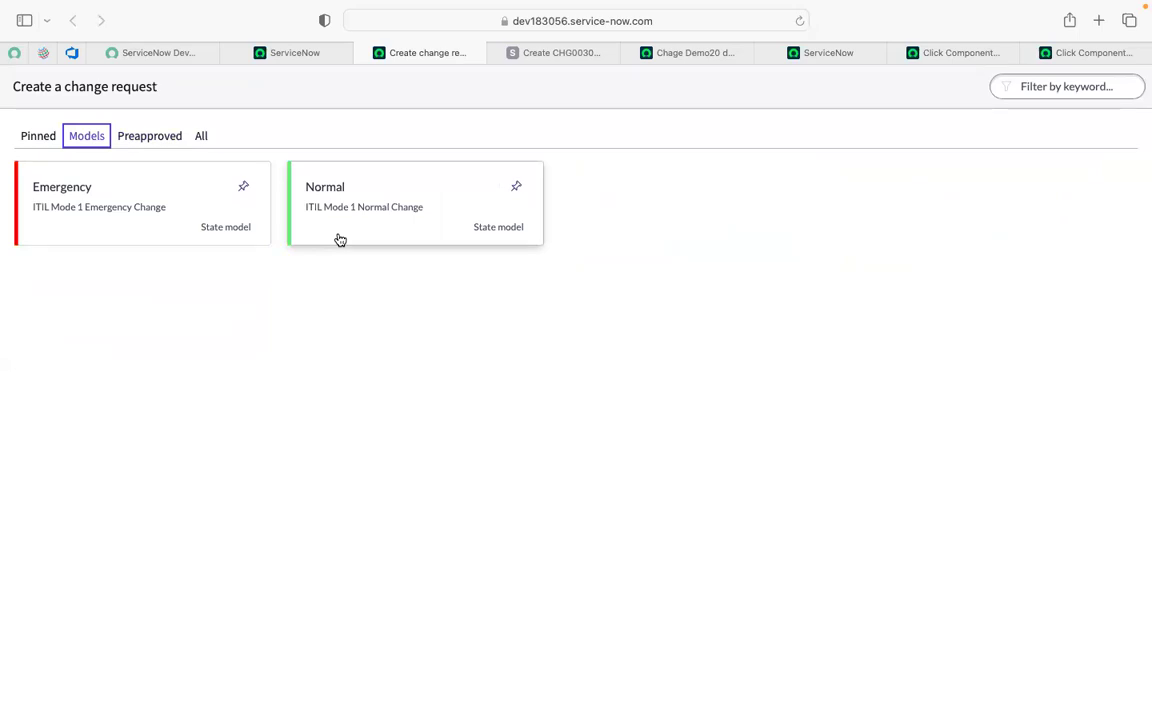
- Check the Client Test Runner and start another page component retrieval from the already open Click Component step
left_click(846, 53)
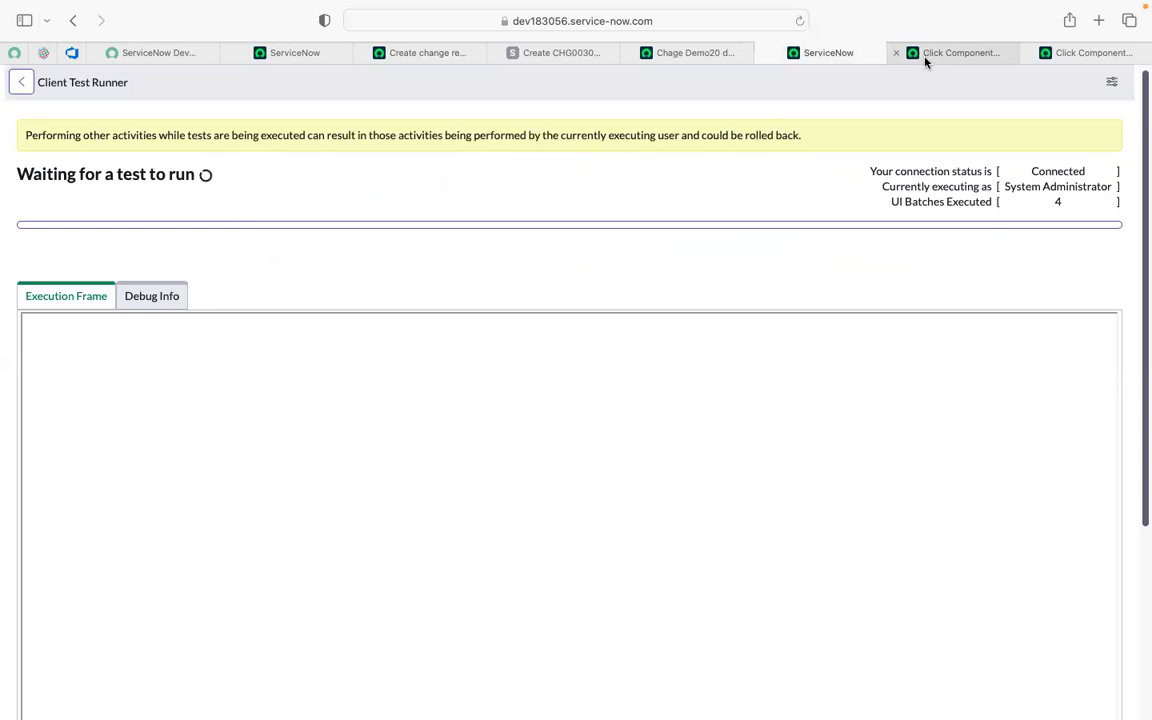
left_click(926, 54)
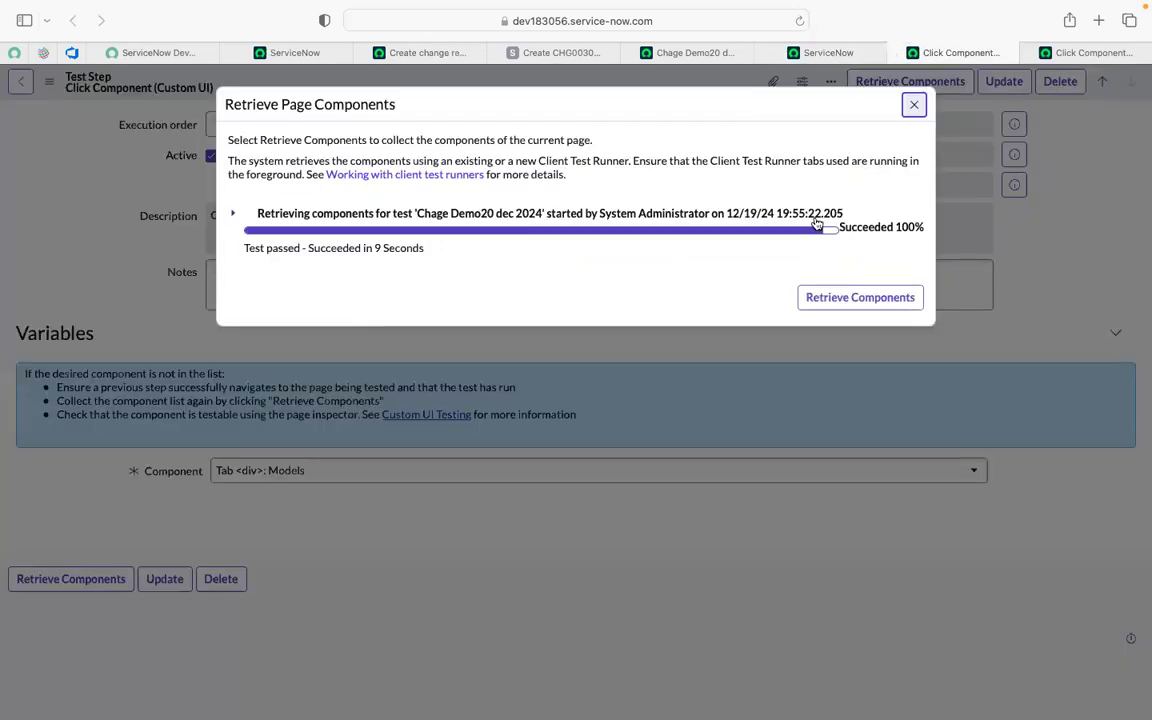
left_click(862, 298)
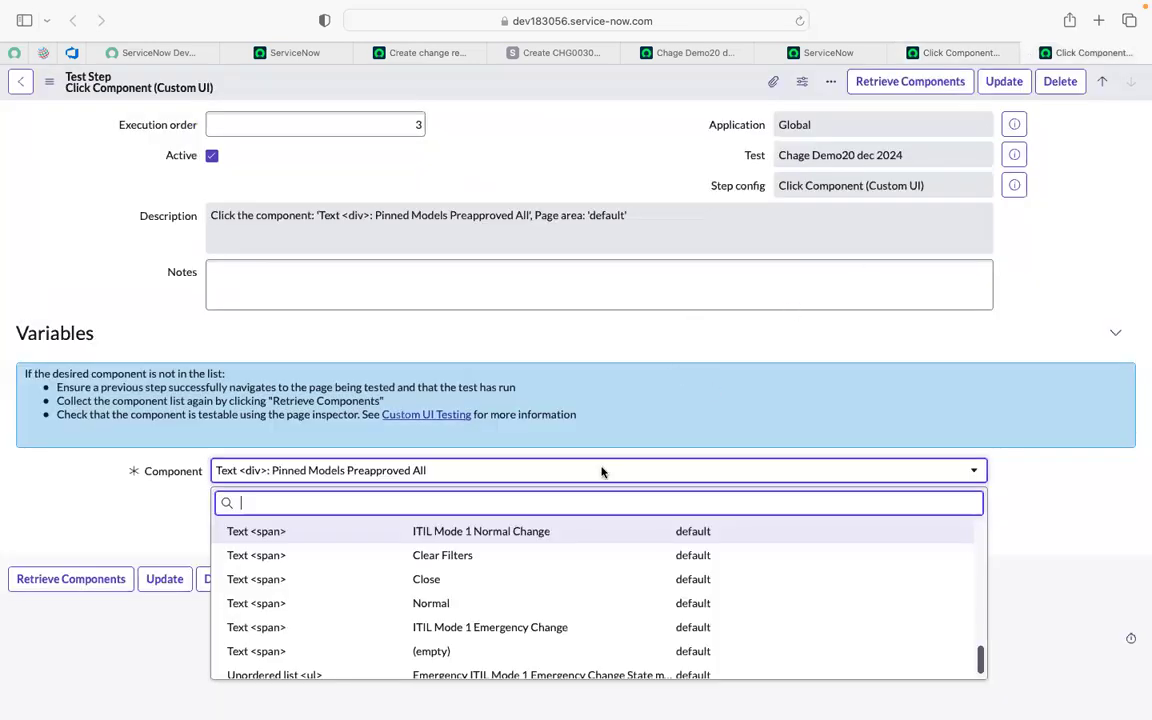
- Set the Click Component (Custom UI) step's component to Text <span>: ITIL Mode 1 Normal Change and save the step
scroll(493, 600, "down", 1)
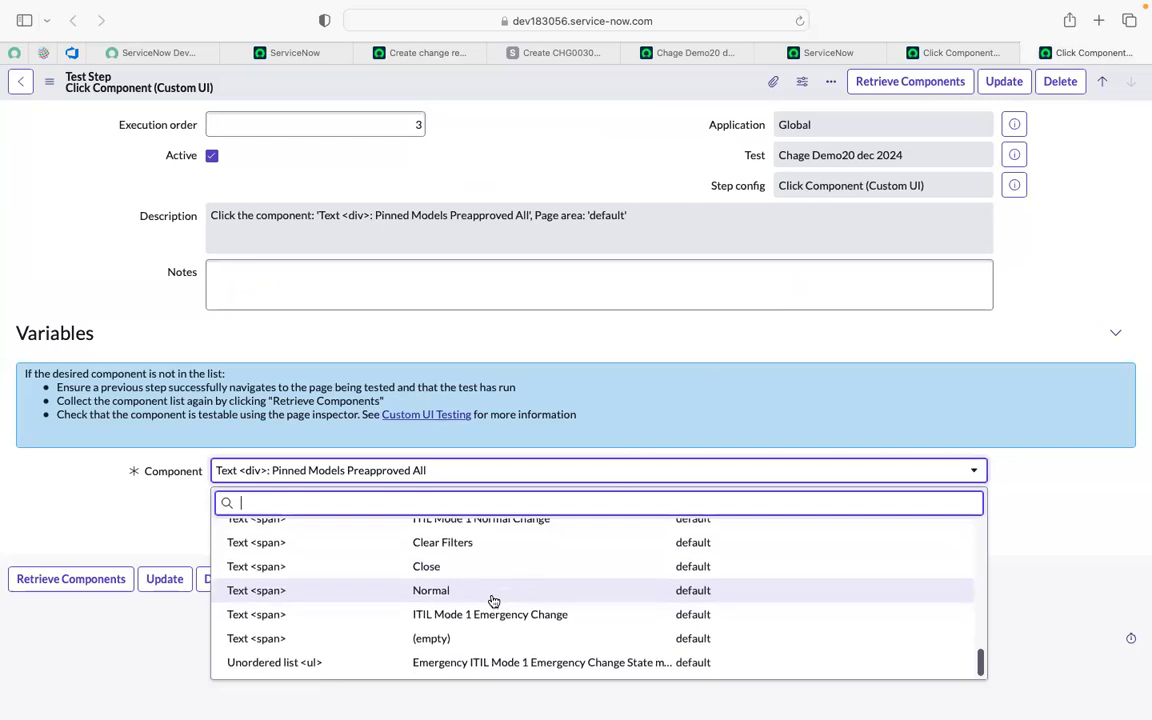
scroll(489, 610, "up", 2)
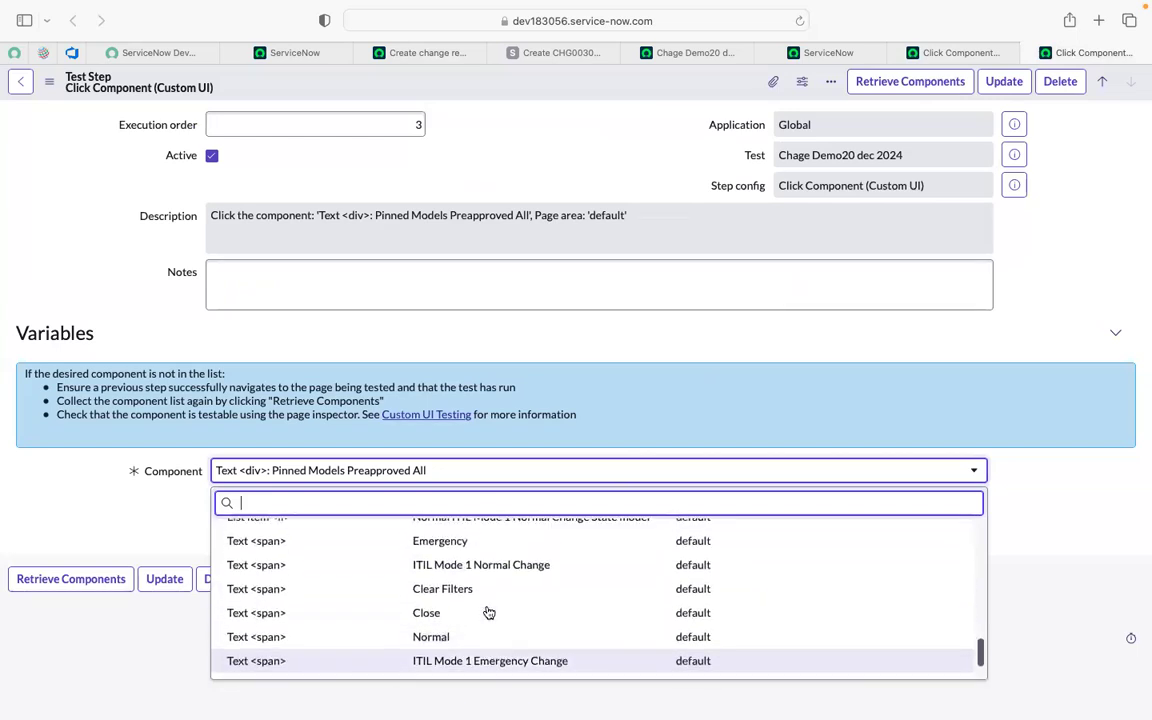
scroll(489, 612, "up", 2)
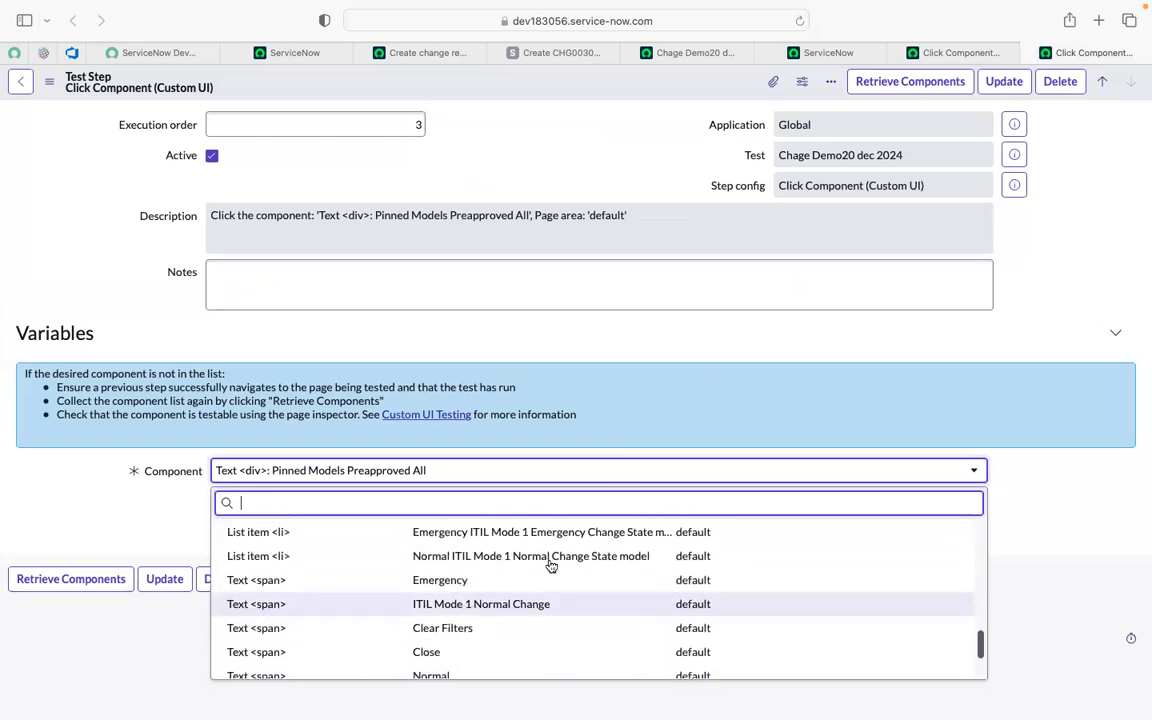
left_click(435, 53)
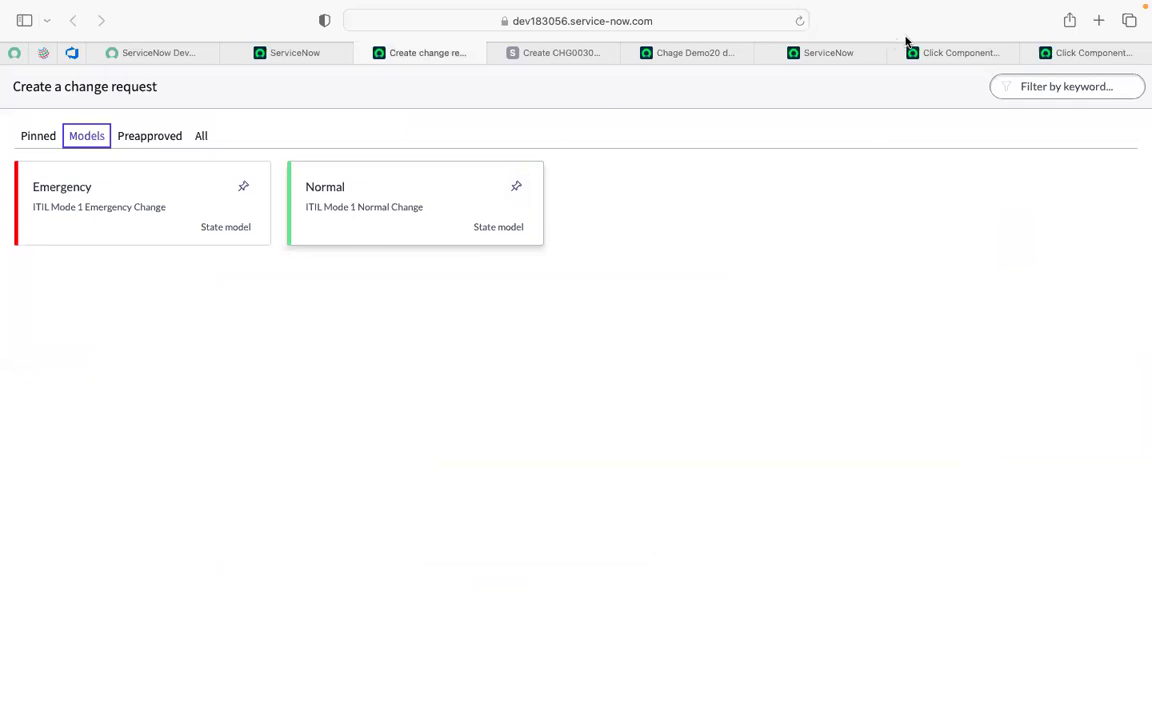
left_click(1062, 52)
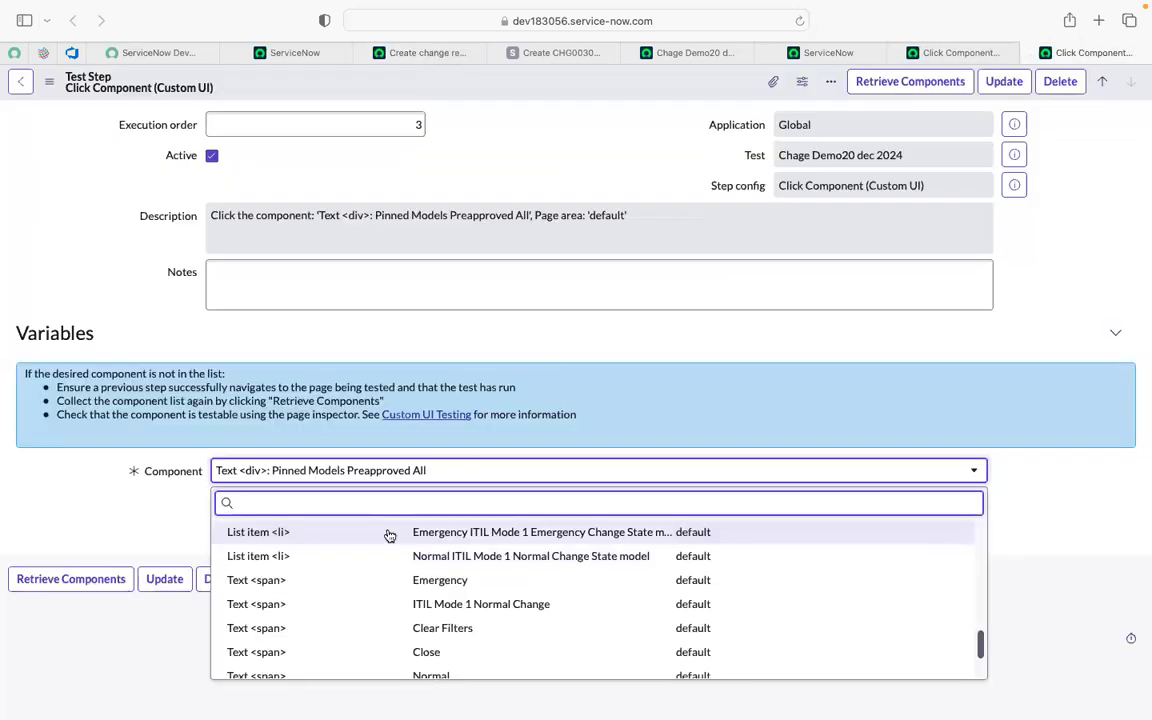
left_click(470, 615)
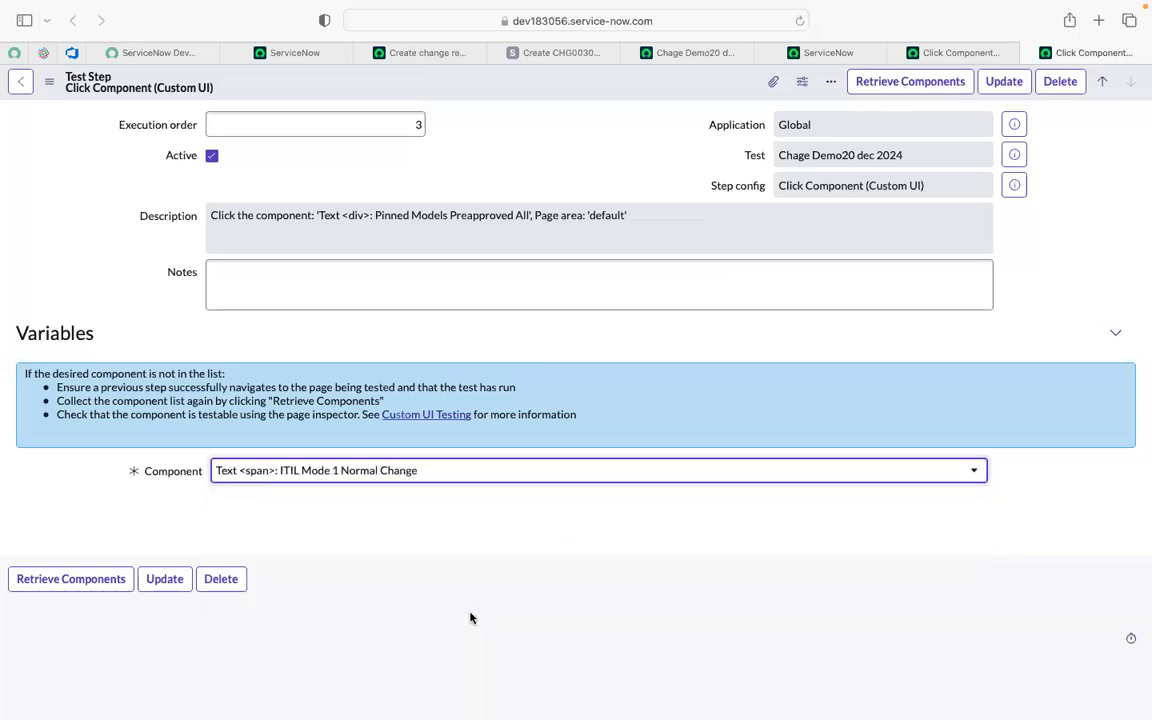
left_click(166, 579)
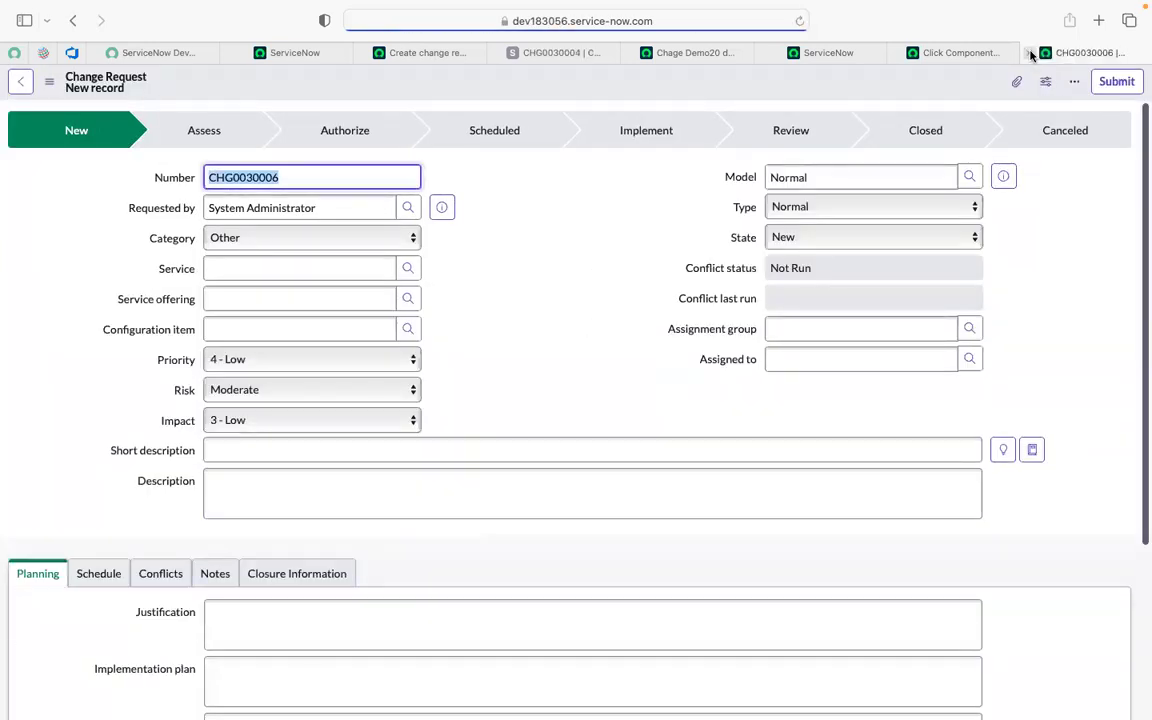
- Close the change request and Click Component browser tabs, leaving the retrieval dialog, and reload the Chage Demo20 dec 2024 test record
left_click(990, 52)
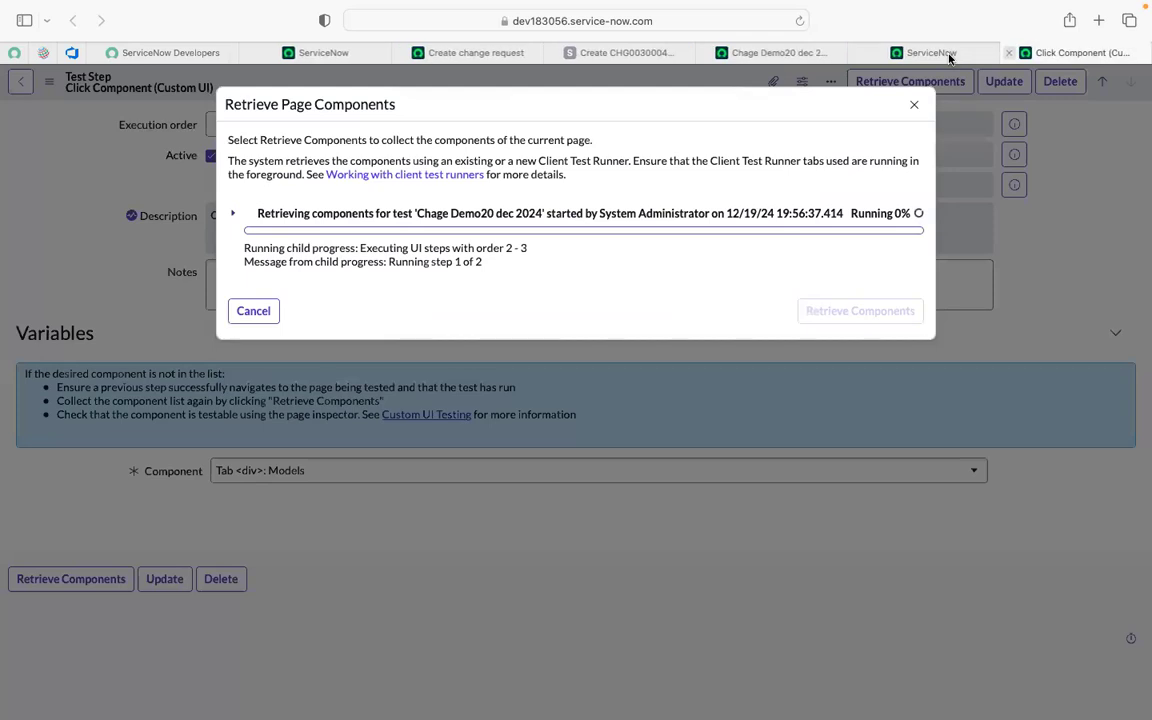
left_click(914, 104)
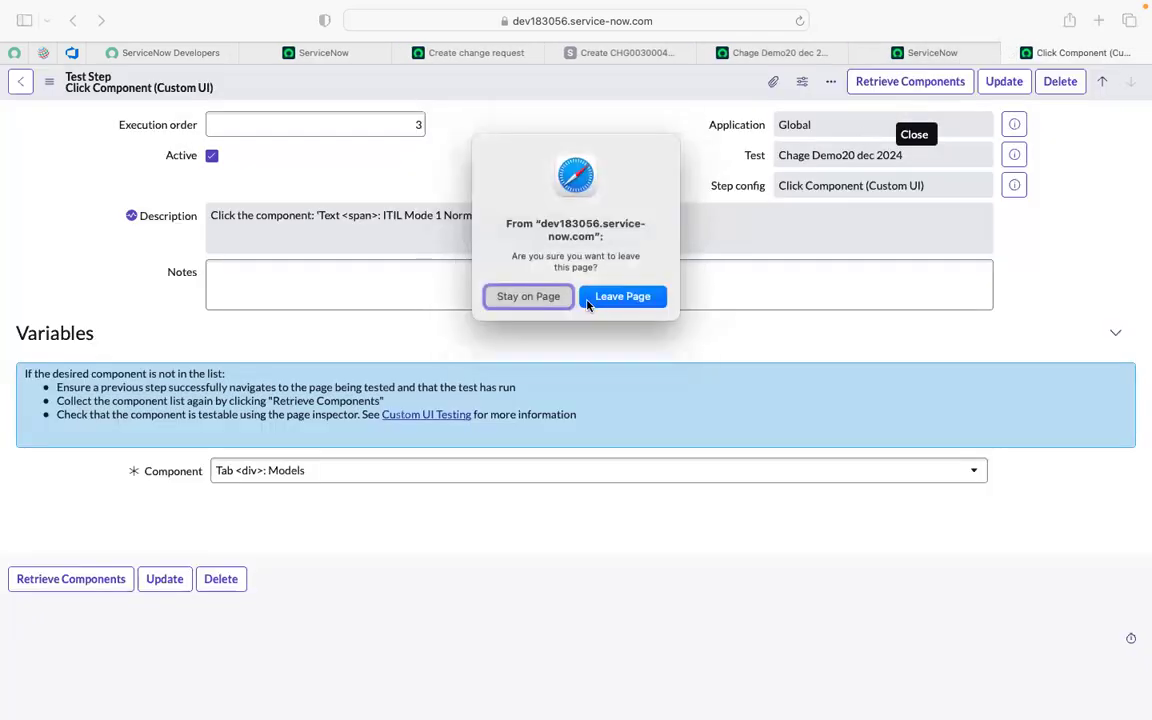
left_click(596, 298)
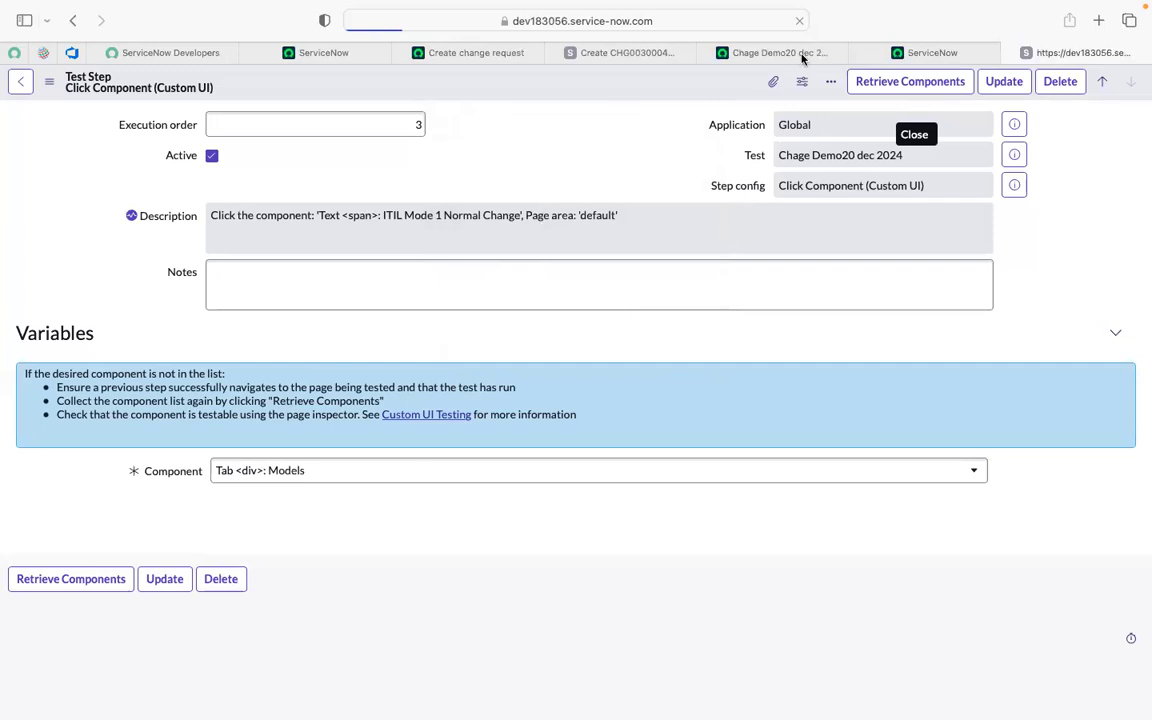
left_click(797, 54)
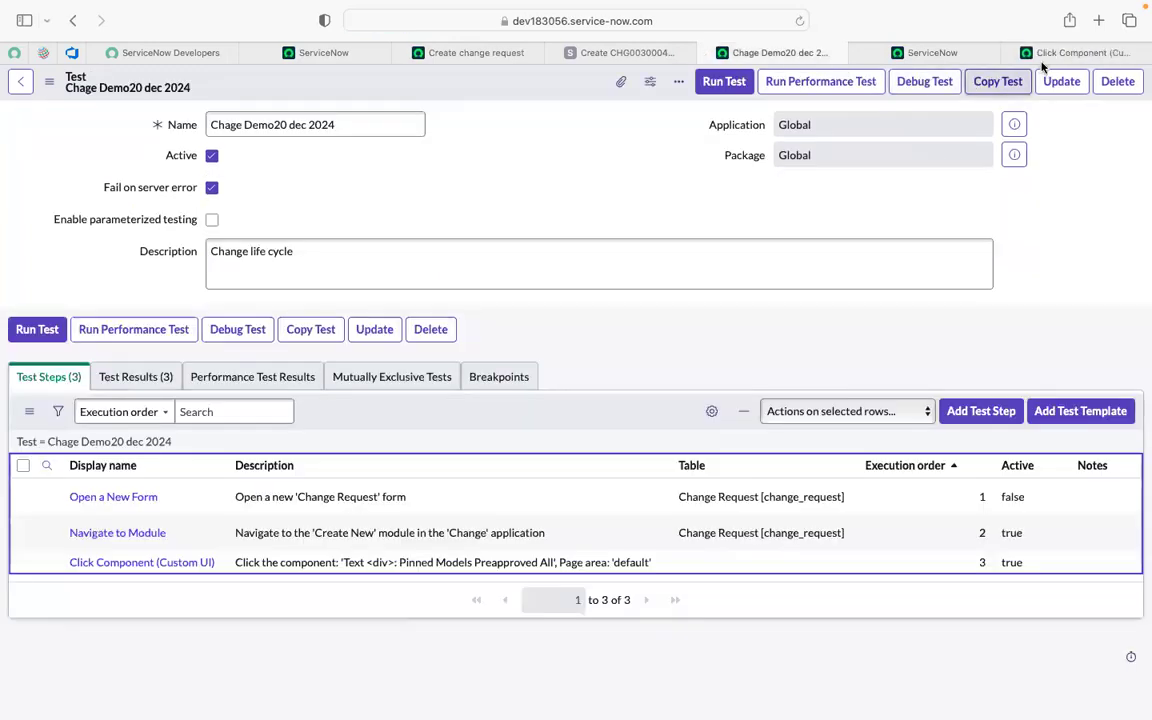
left_click(1011, 54)
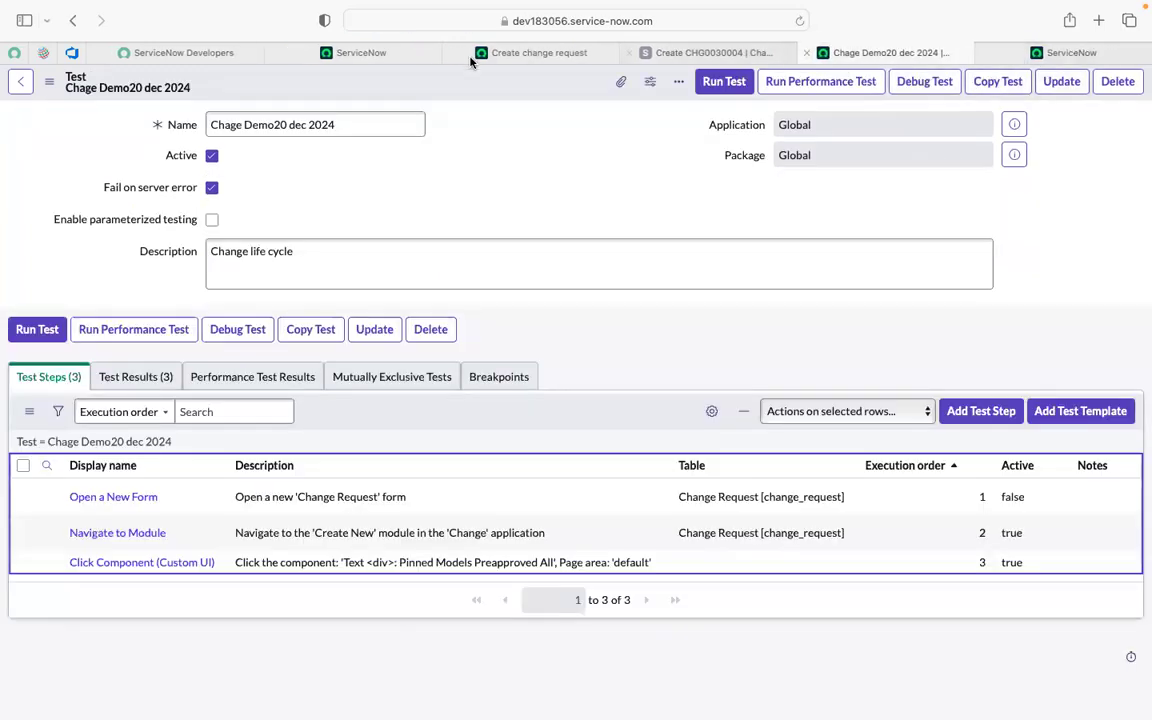
left_click(799, 21)
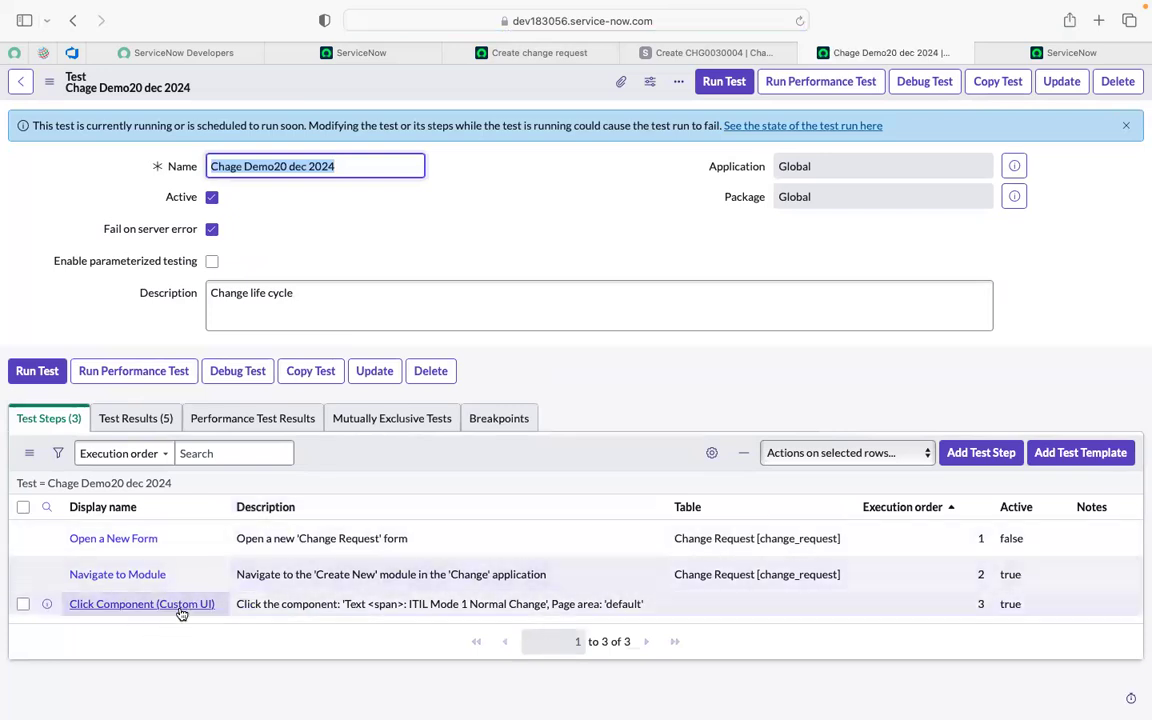
- Check the description of the Click Component (Custom UI) step and run the test in the current Safari session
left_click(239, 608)
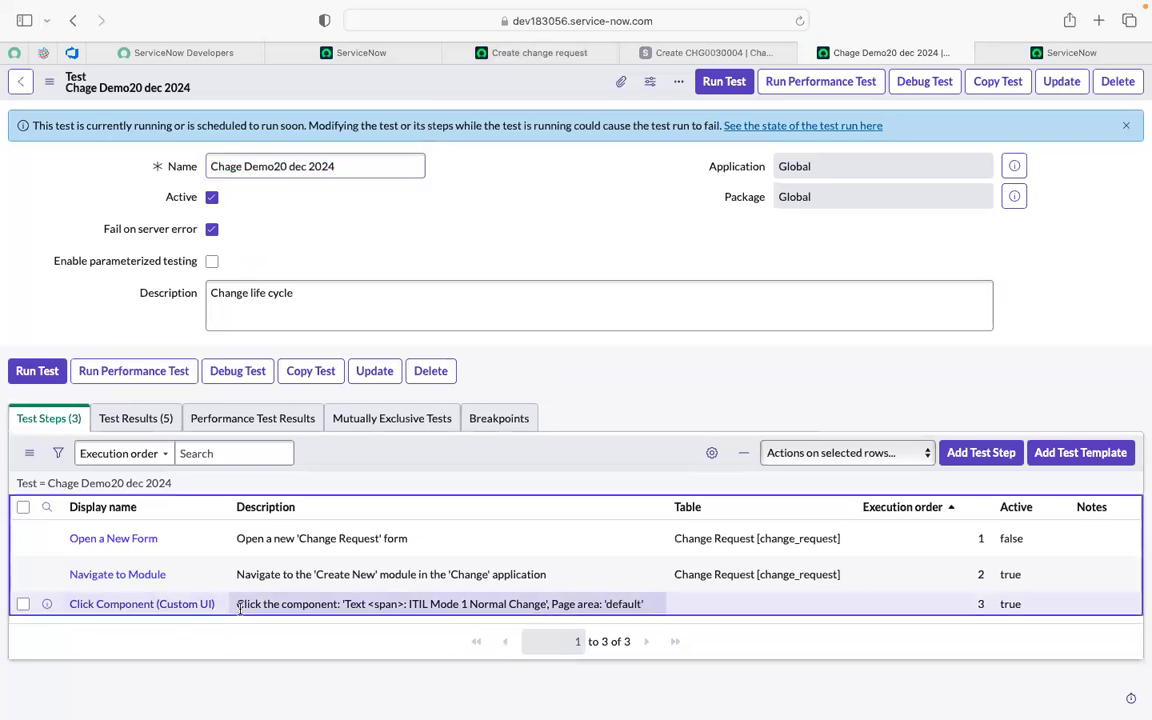
triple_click(302, 610)
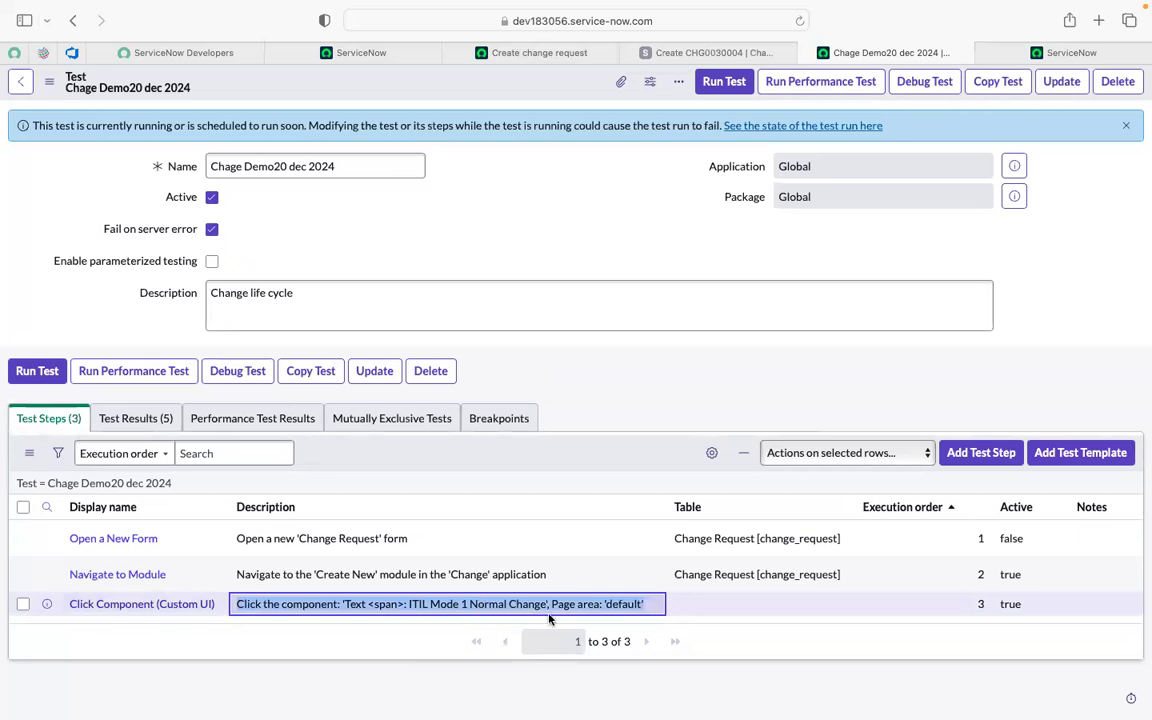
left_click(726, 83)
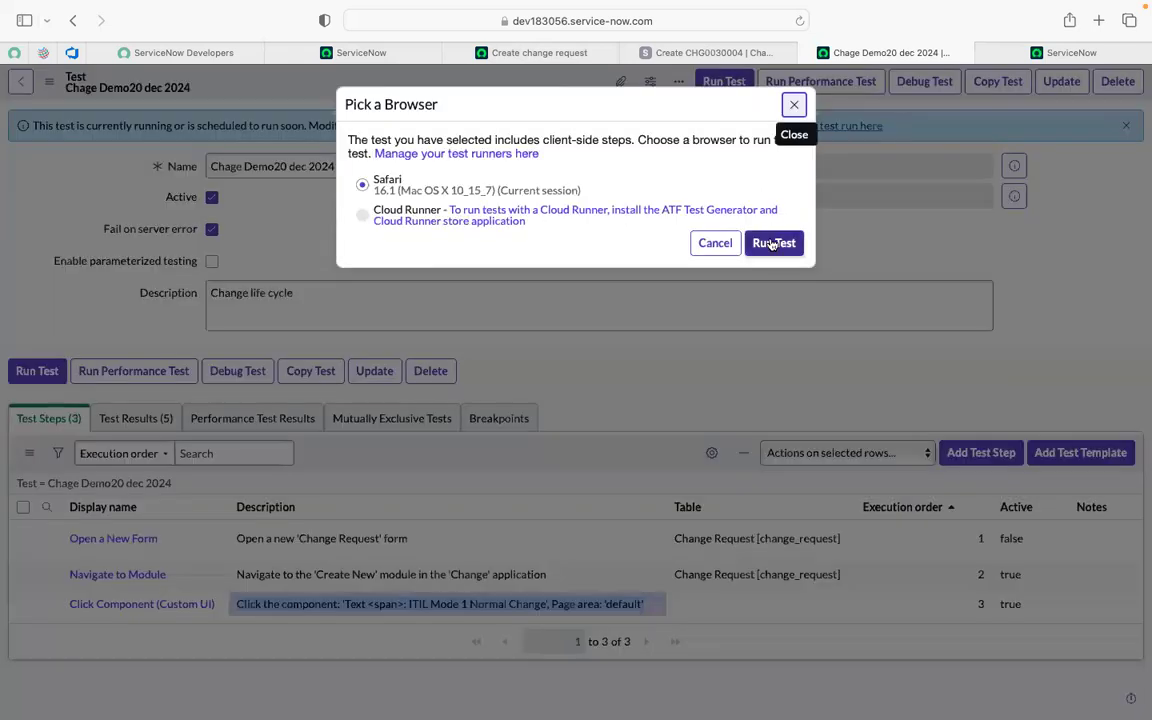
left_click(773, 243)
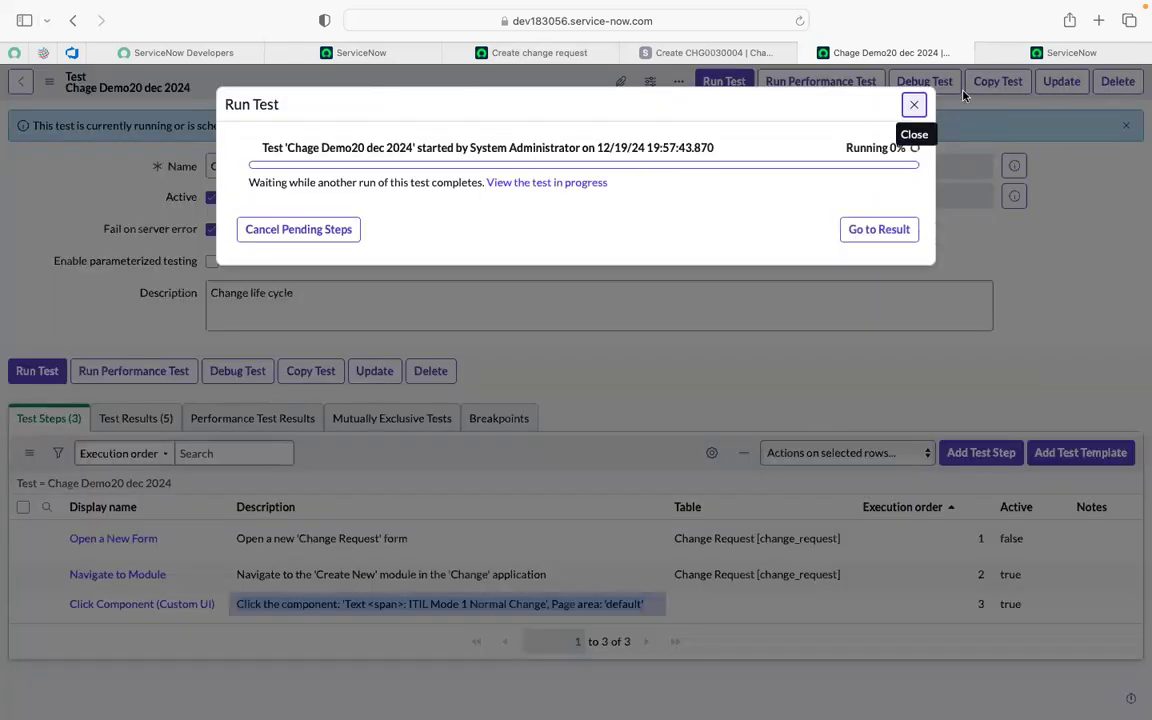
- Follow the execution in the Client Test Runner and open the test run in progress that blocks the new run
left_click(1030, 53)
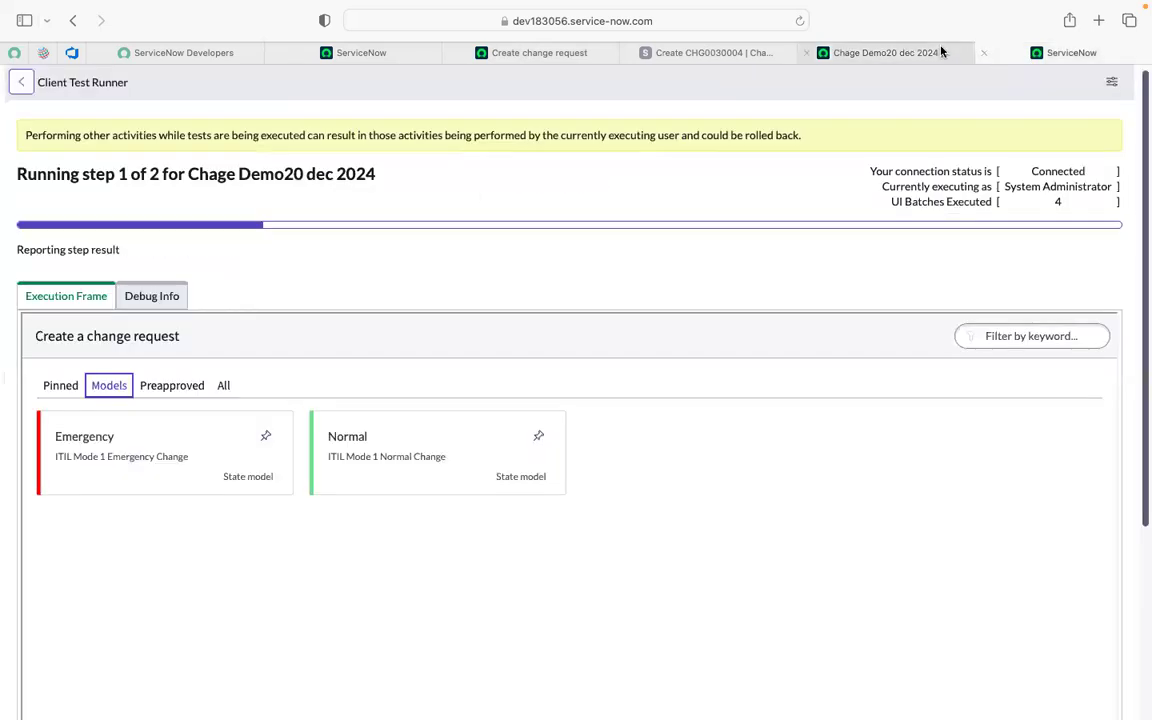
scroll(323, 277, "down", 5)
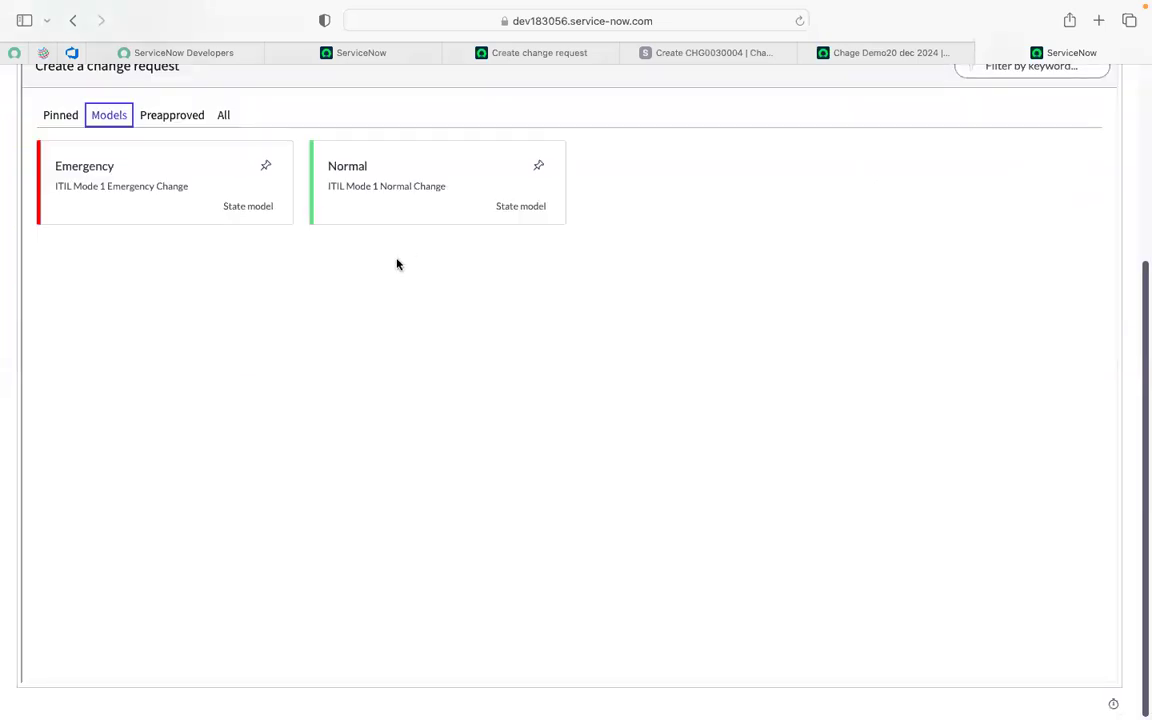
scroll(397, 264, "up", 5)
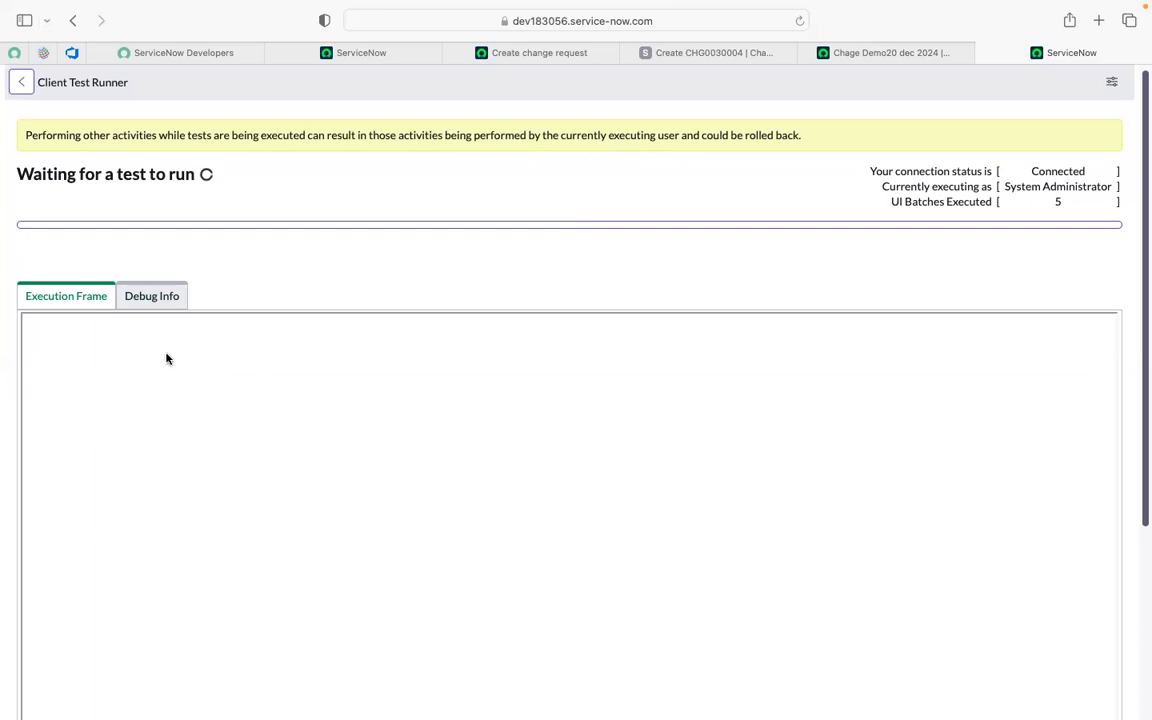
left_click(887, 52)
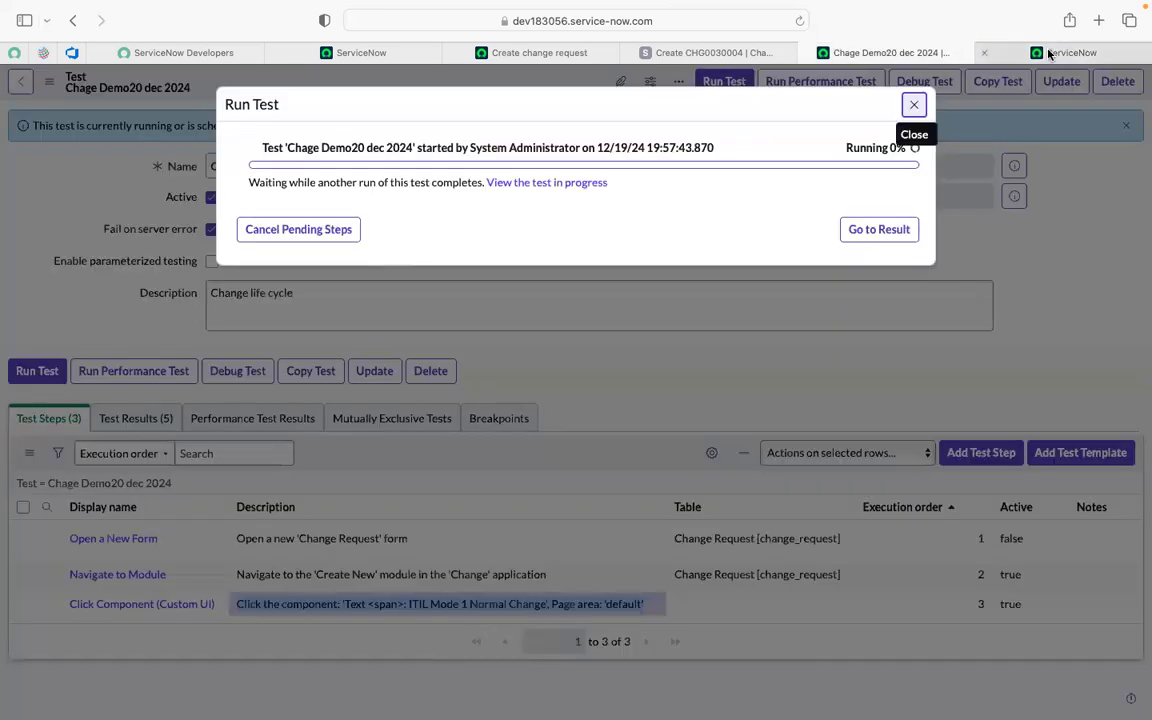
left_click(515, 183)
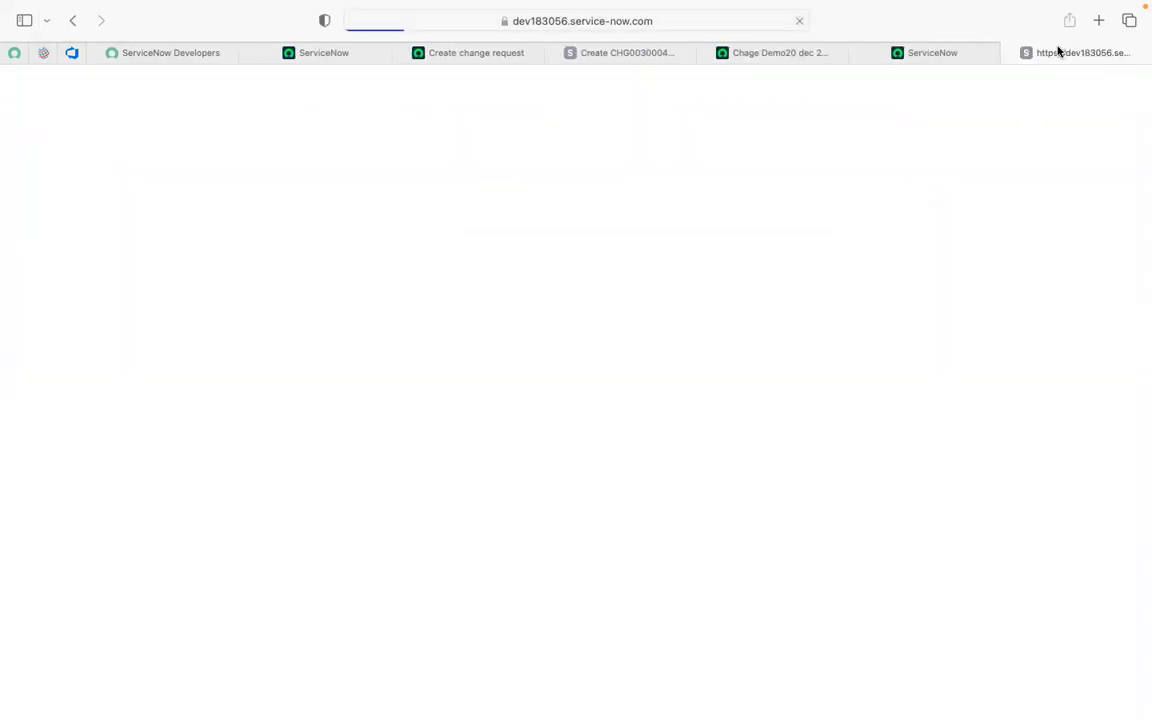
left_click(932, 54)
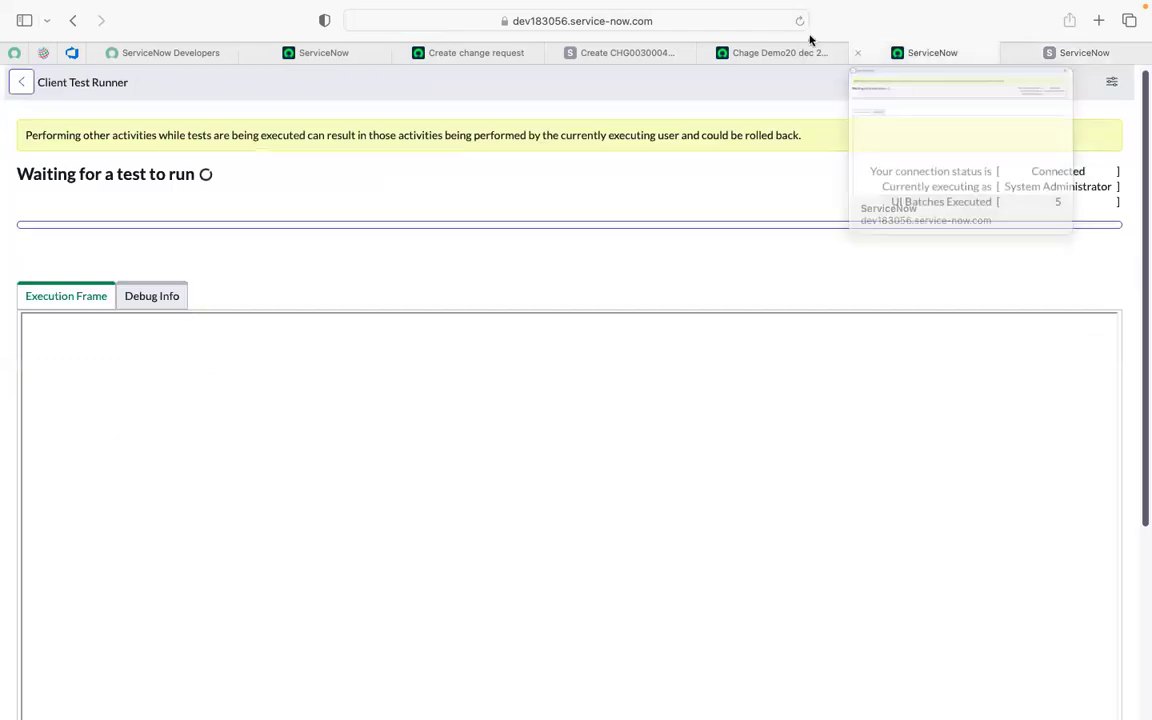
mouse_move(752, 47)
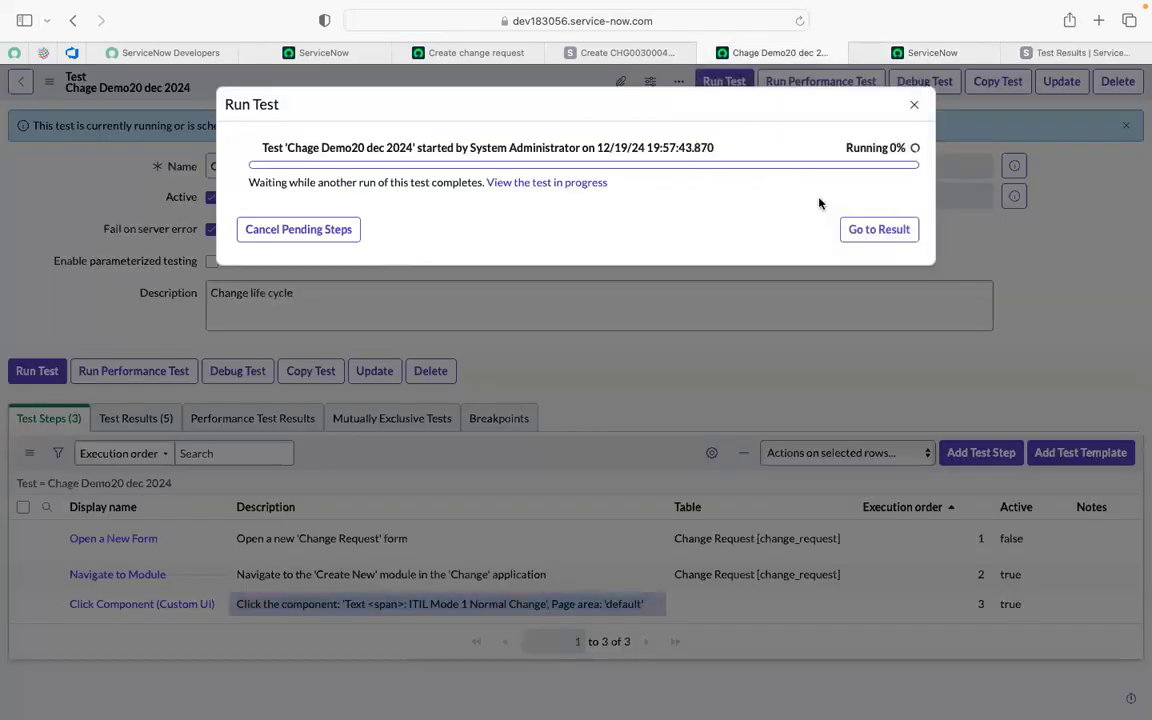
- Cancel the pending steps of the waiting test run and close the run dialog
left_click(318, 230)
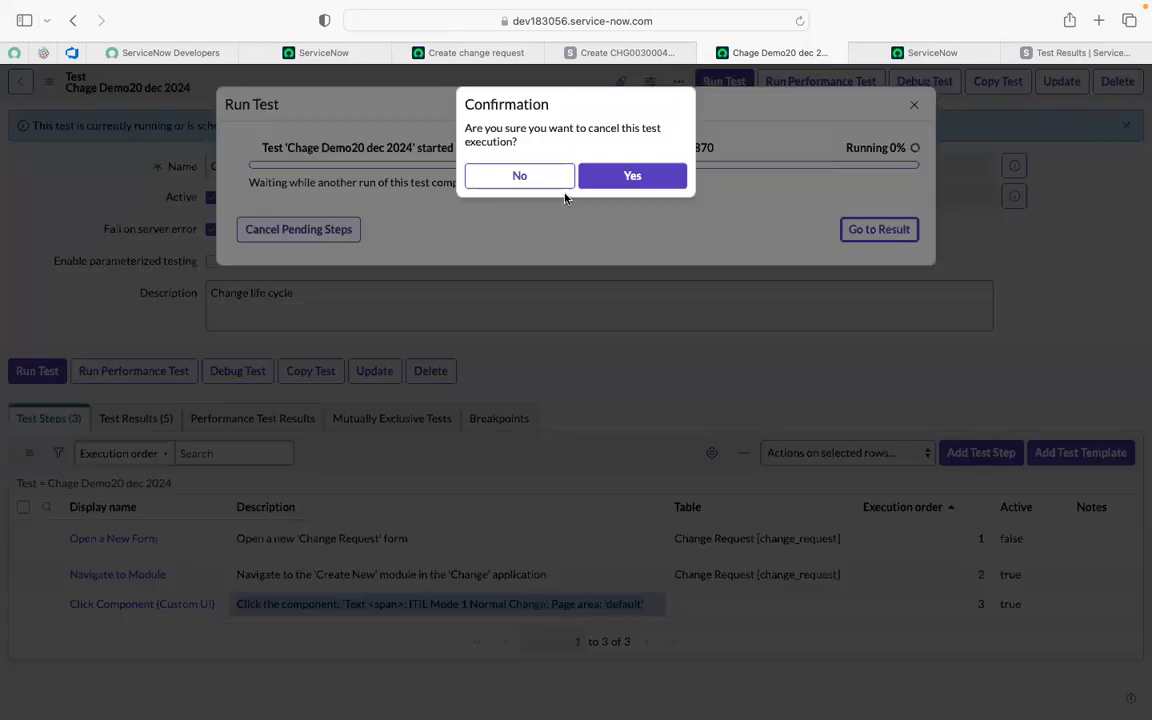
left_click(636, 177)
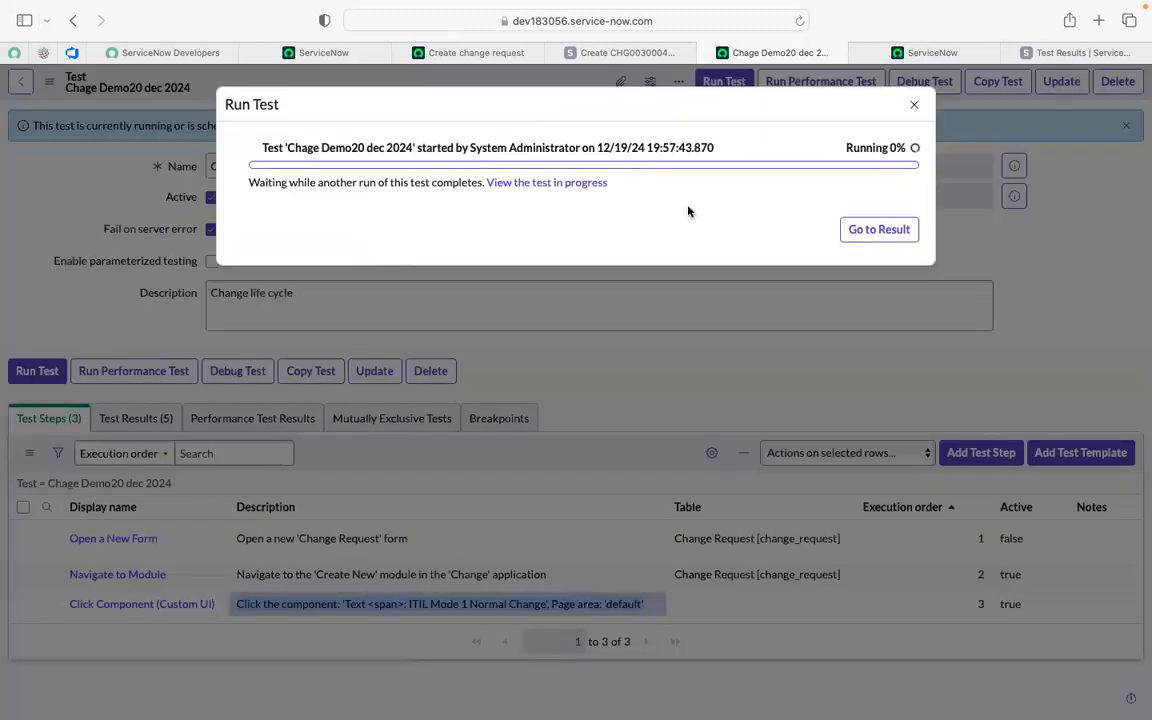
left_click(913, 107)
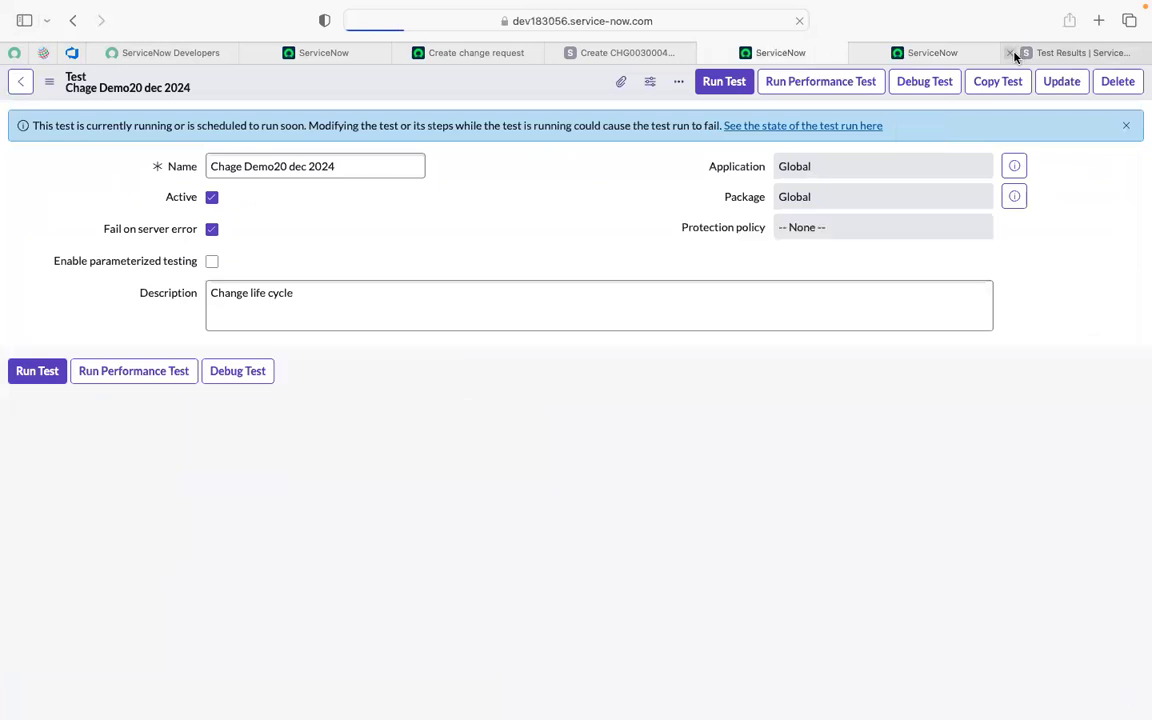
- Close the Test Results browser tab, reload the Client Test Runner and the Chage Demo20 dec 2024 test record, and close both their tabs
left_click(1070, 53)
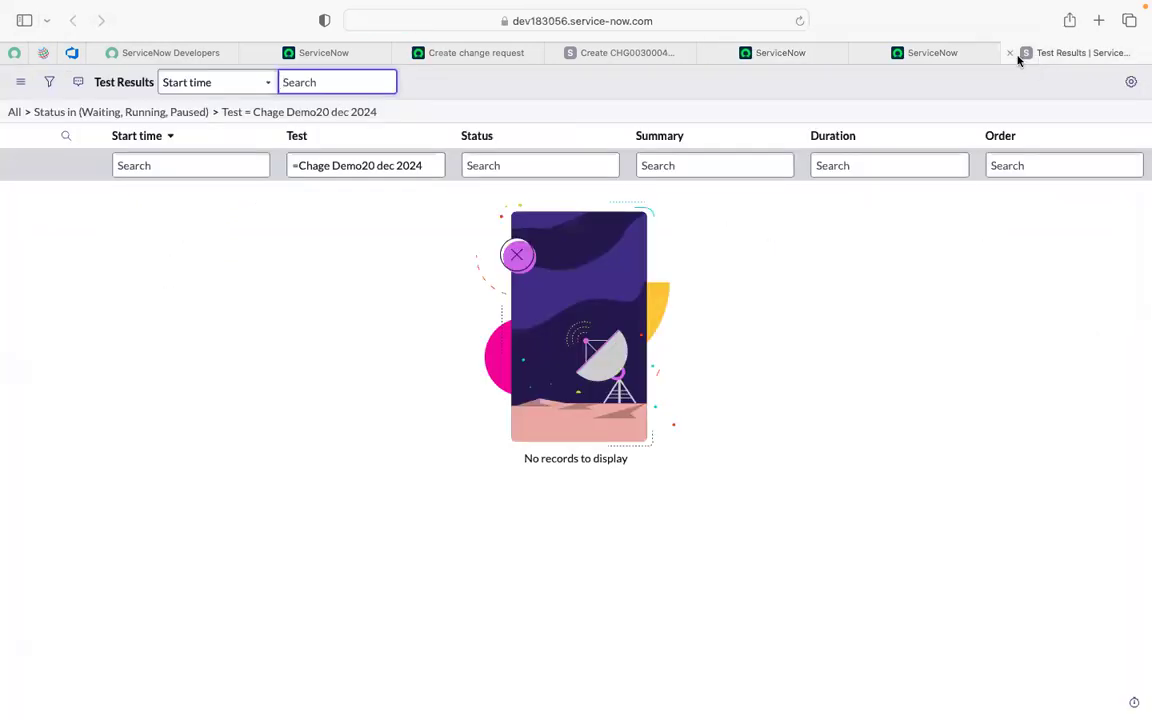
left_click(1012, 53)
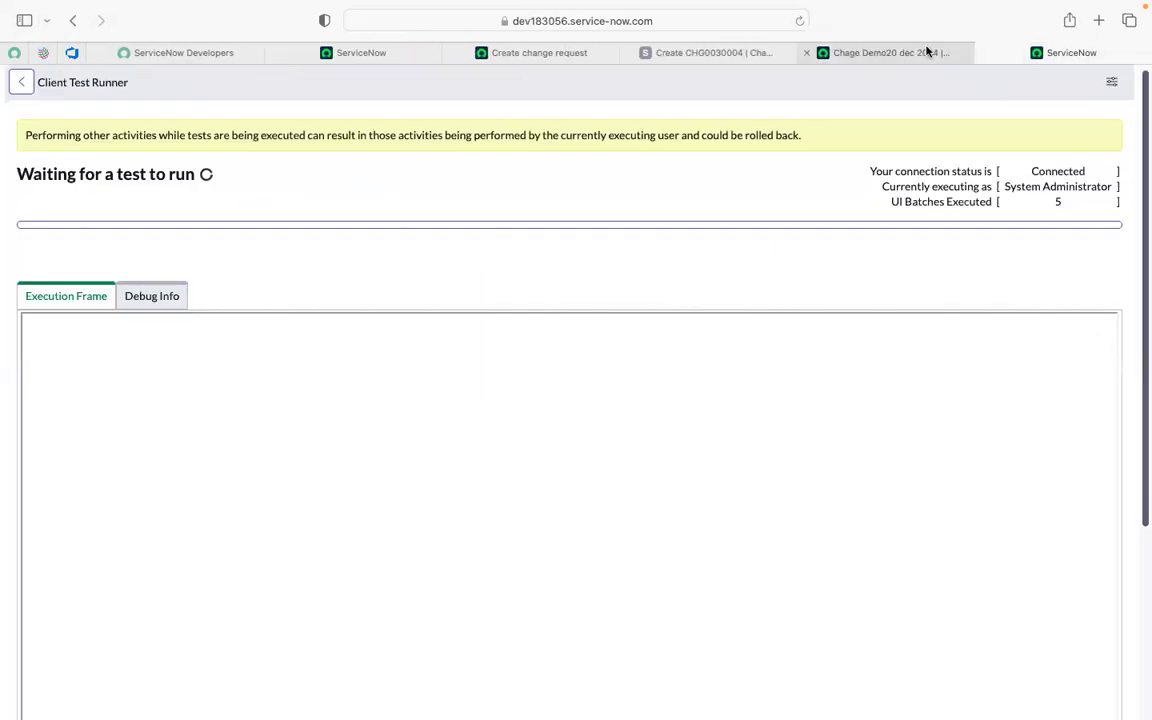
left_click(799, 20)
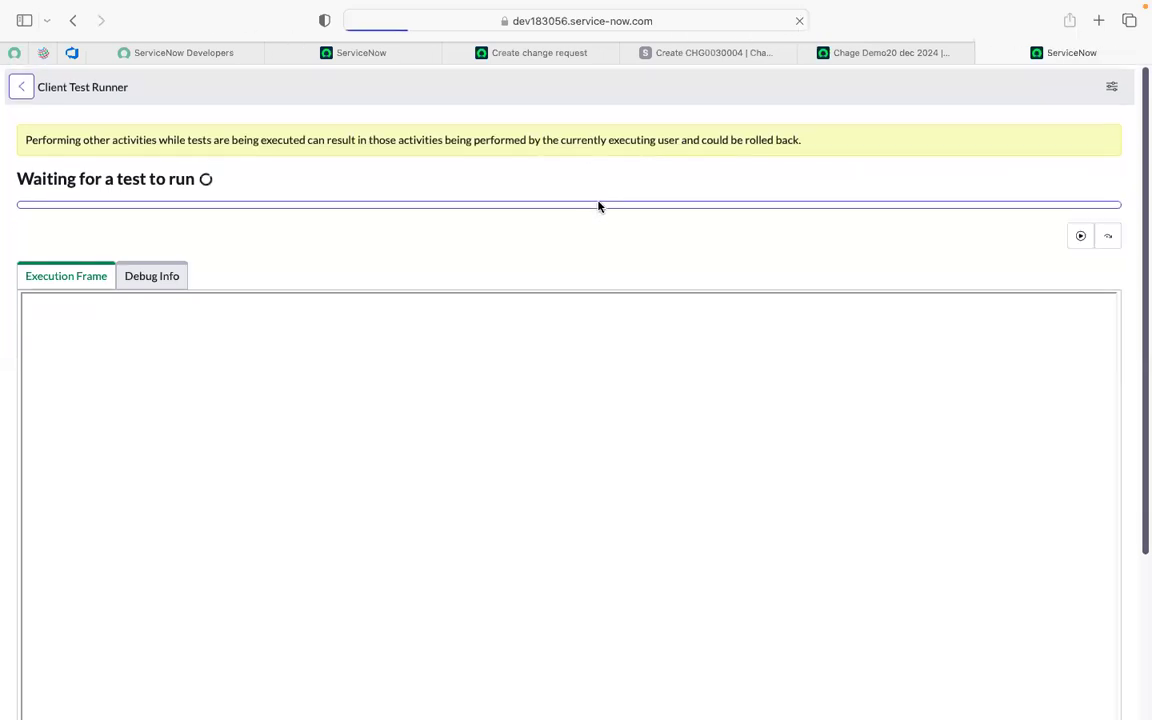
left_click(845, 53)
left_click(798, 21)
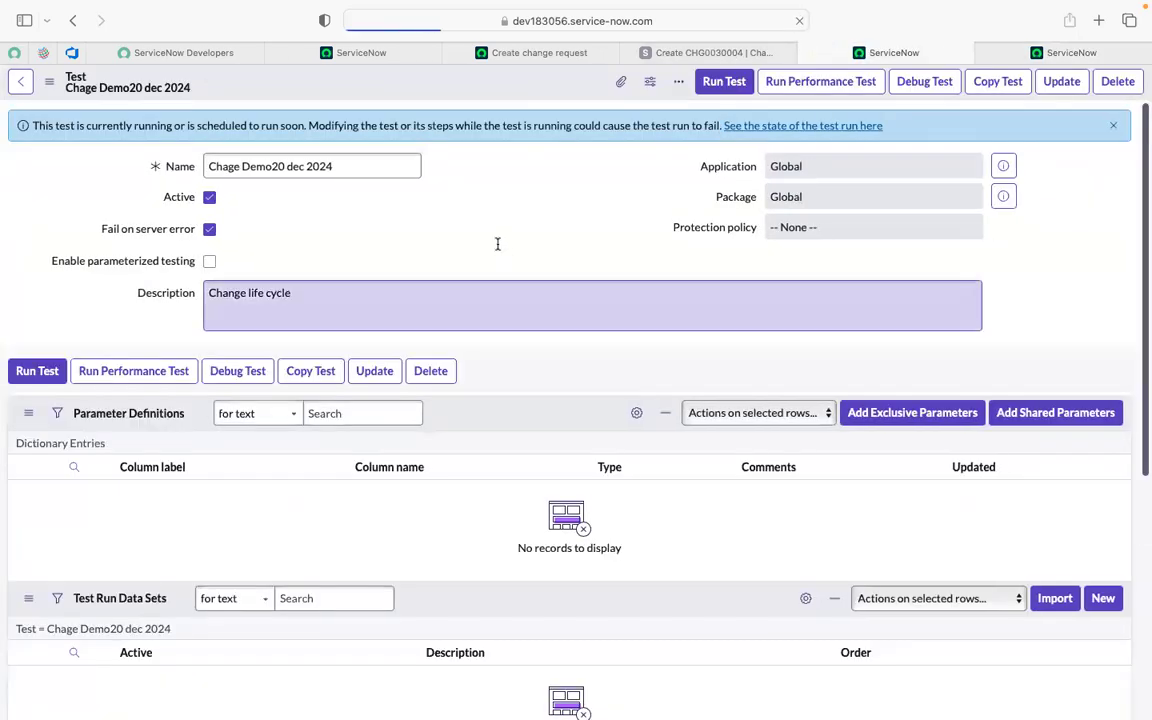
left_click(808, 53)
left_click(808, 53)
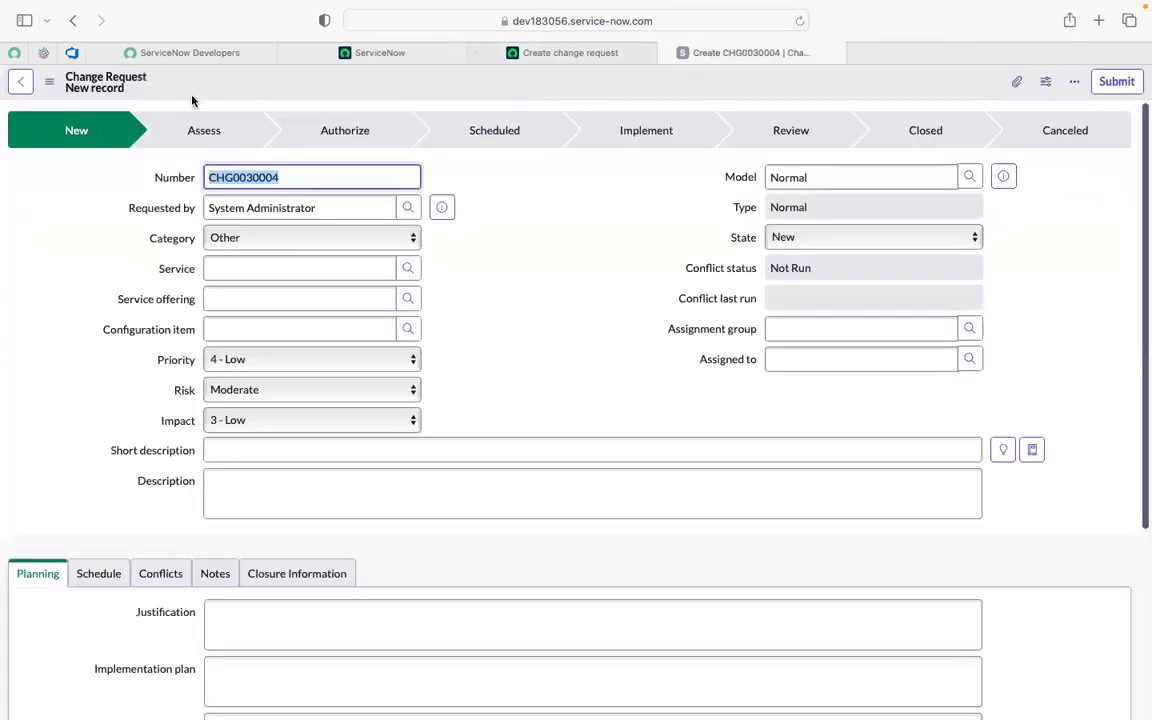
- Open the Automated Test Framework's Tests list in a separate browser tab from the ServiceNow home page and switch to it
left_click(438, 53)
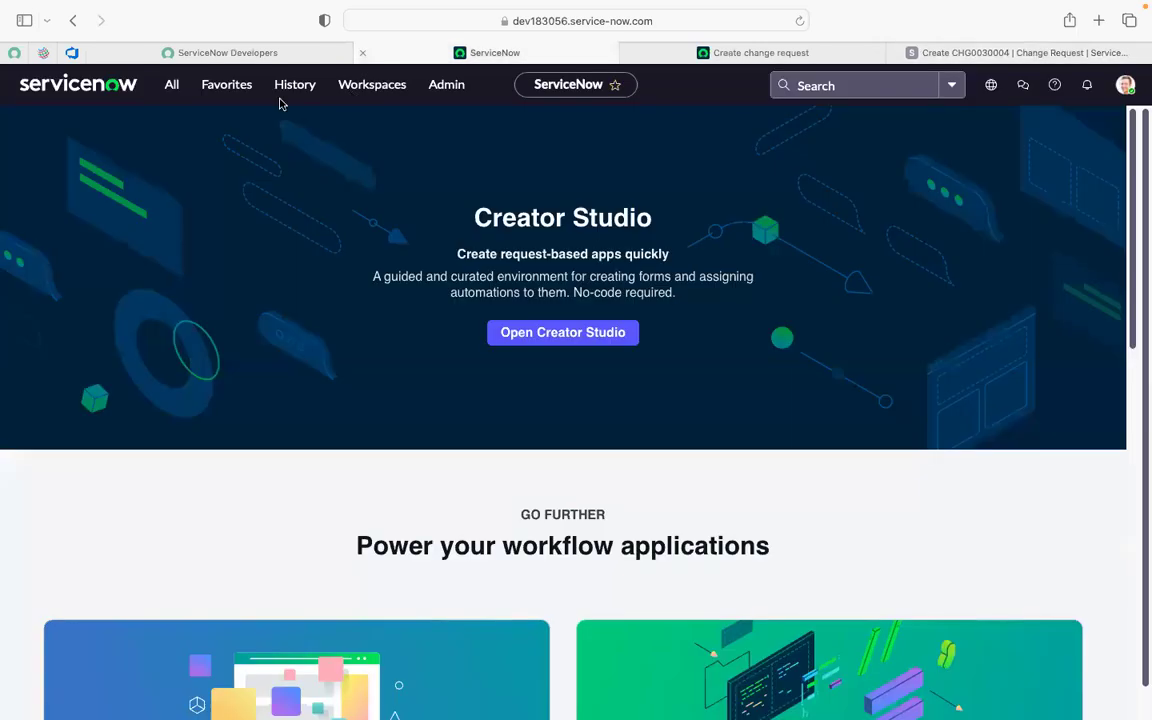
left_click(176, 86)
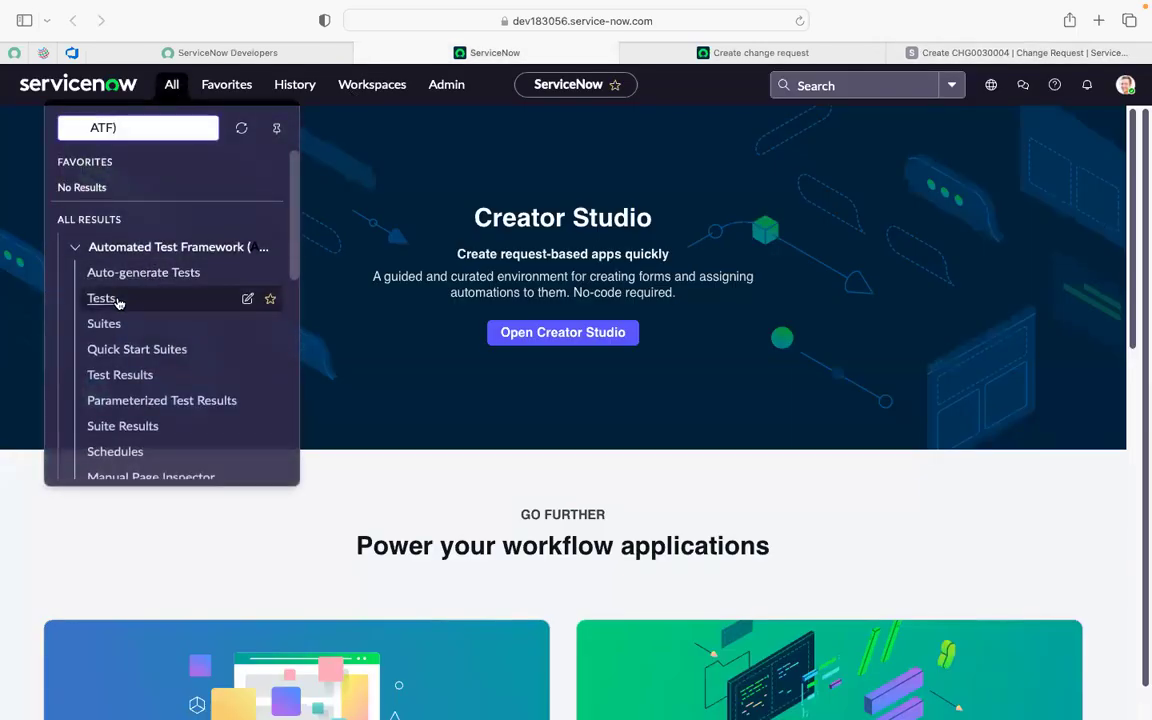
left_click(110, 299, "super")
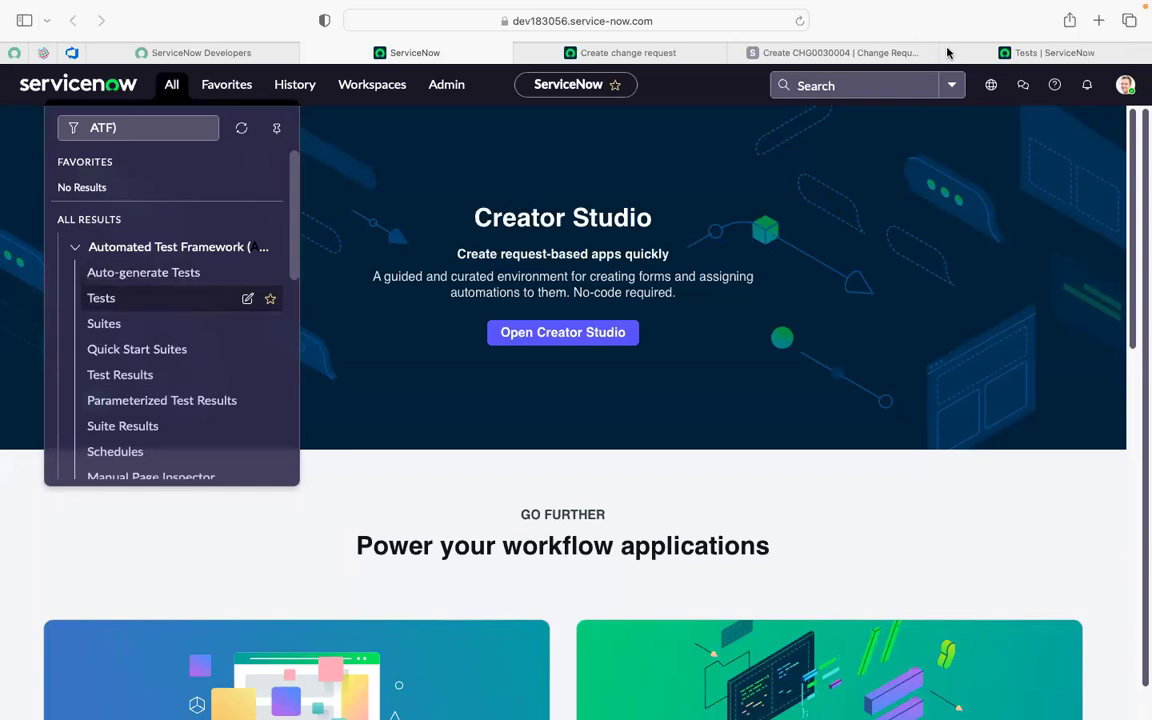
left_click(986, 52)
- Try to find the test by filtering the Tests list by names containing change, refined to change demo
left_click(118, 164)
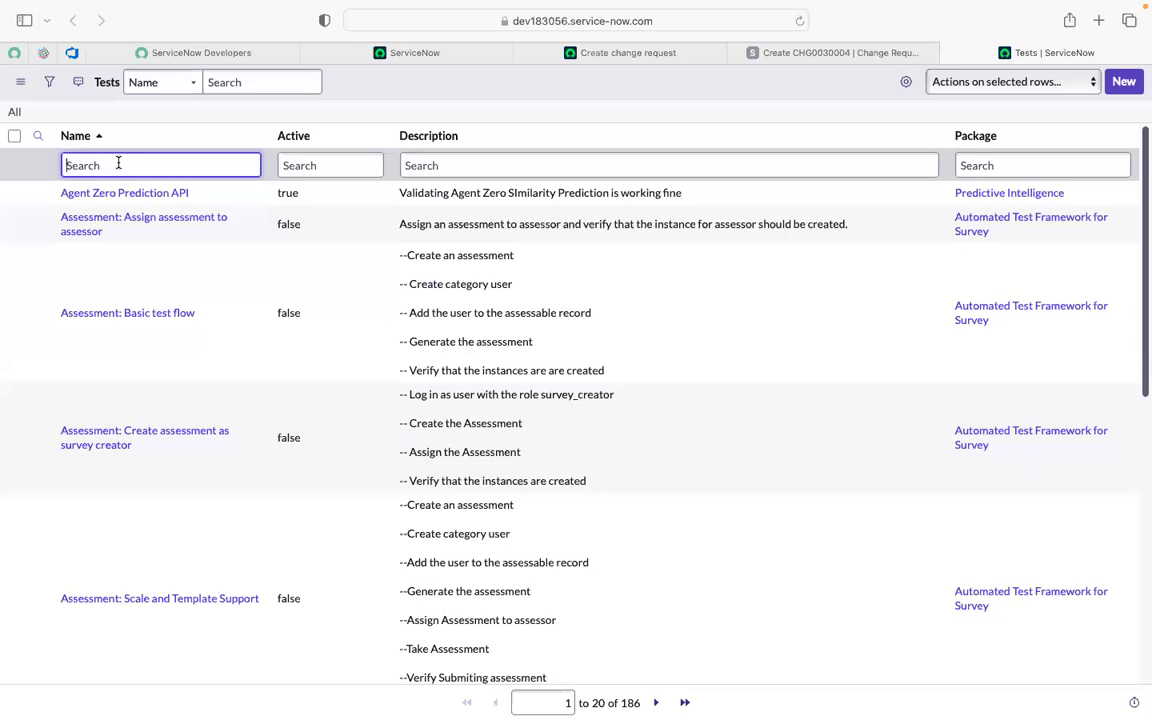
type("*change")
key("Return")
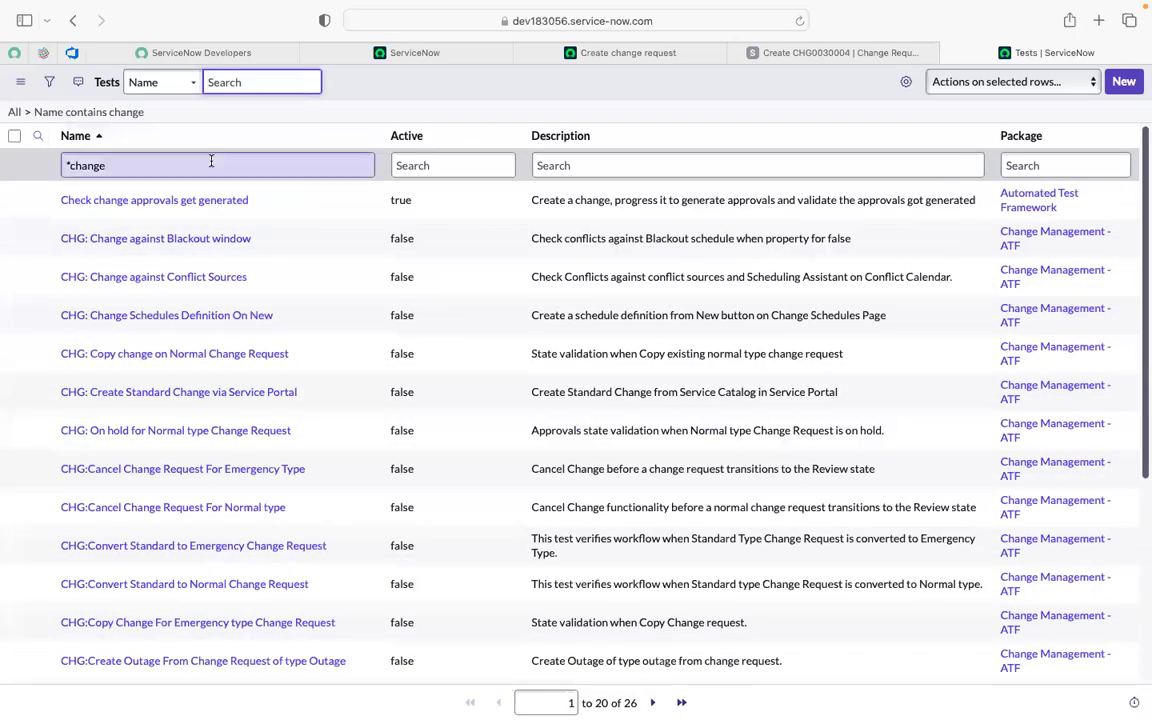
left_click(218, 166)
type("demo")
key("Return")
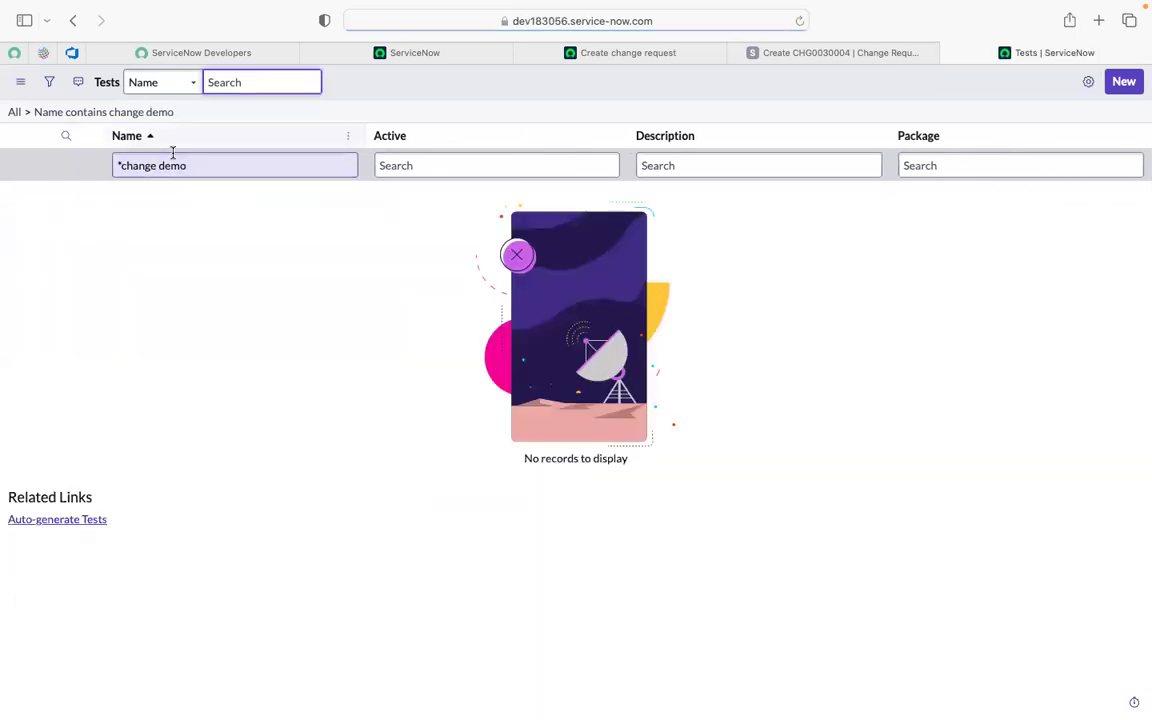
- Filter the Tests list by names containing 20 dec and open the Chage Demo20 dec 2024 test in a separate browser tab
left_click(197, 165)
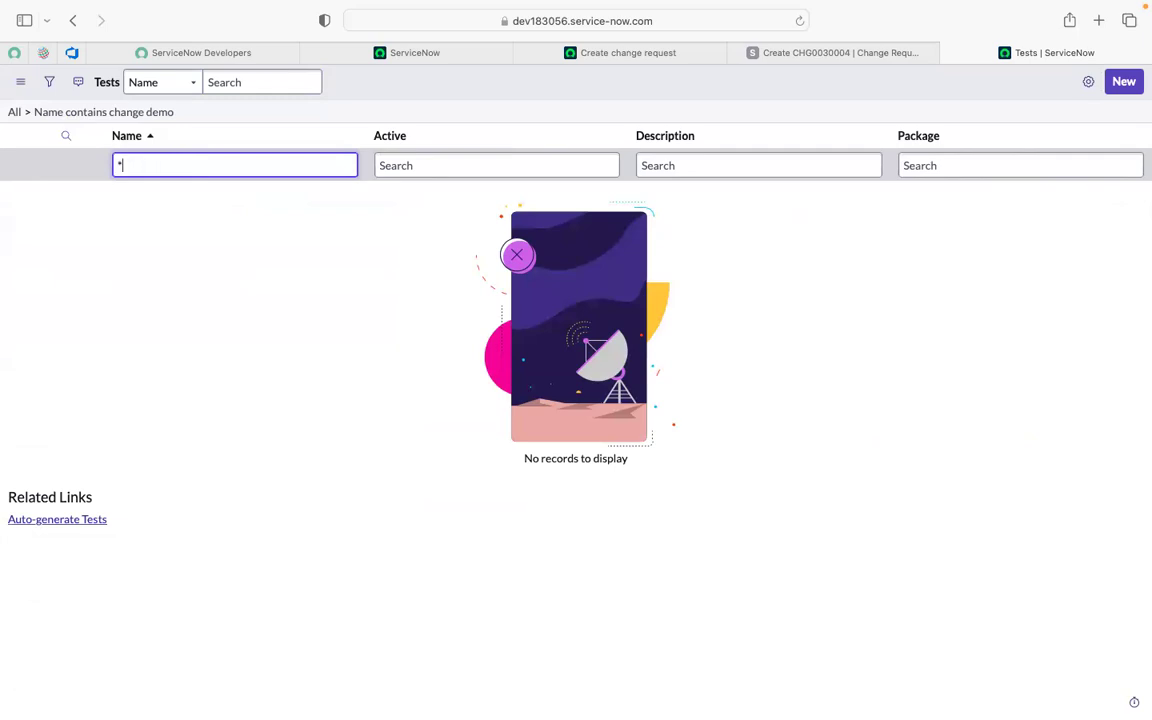
key("Return")
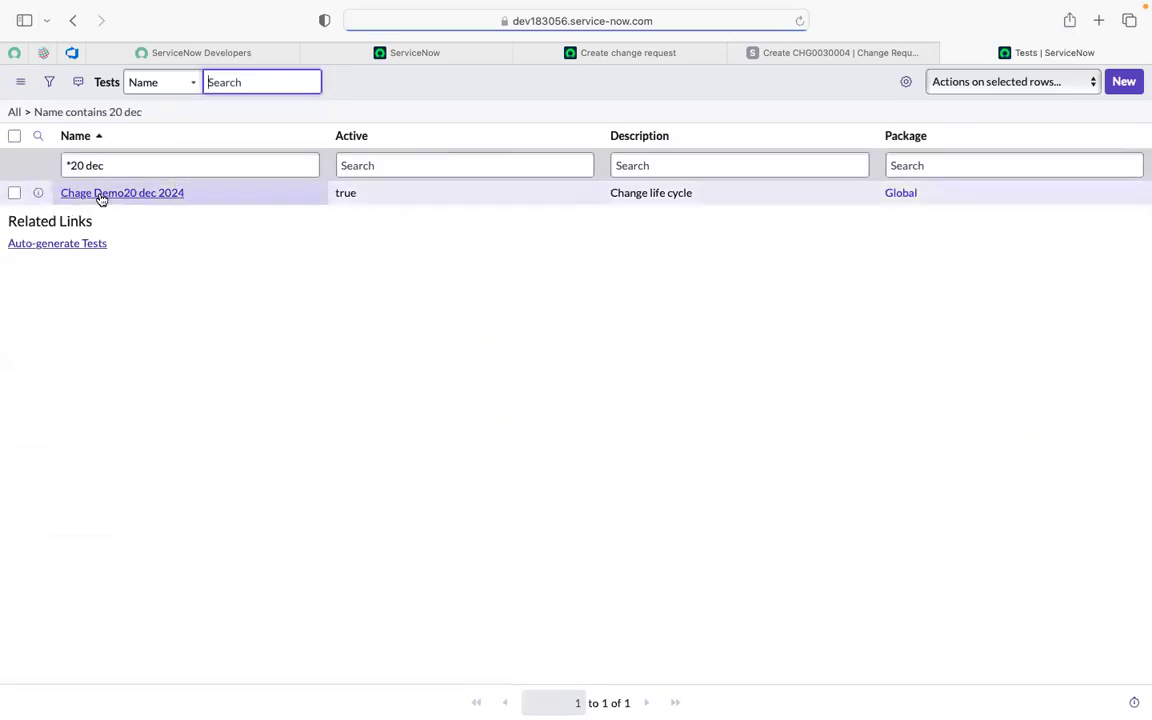
left_click(100, 193, "super")
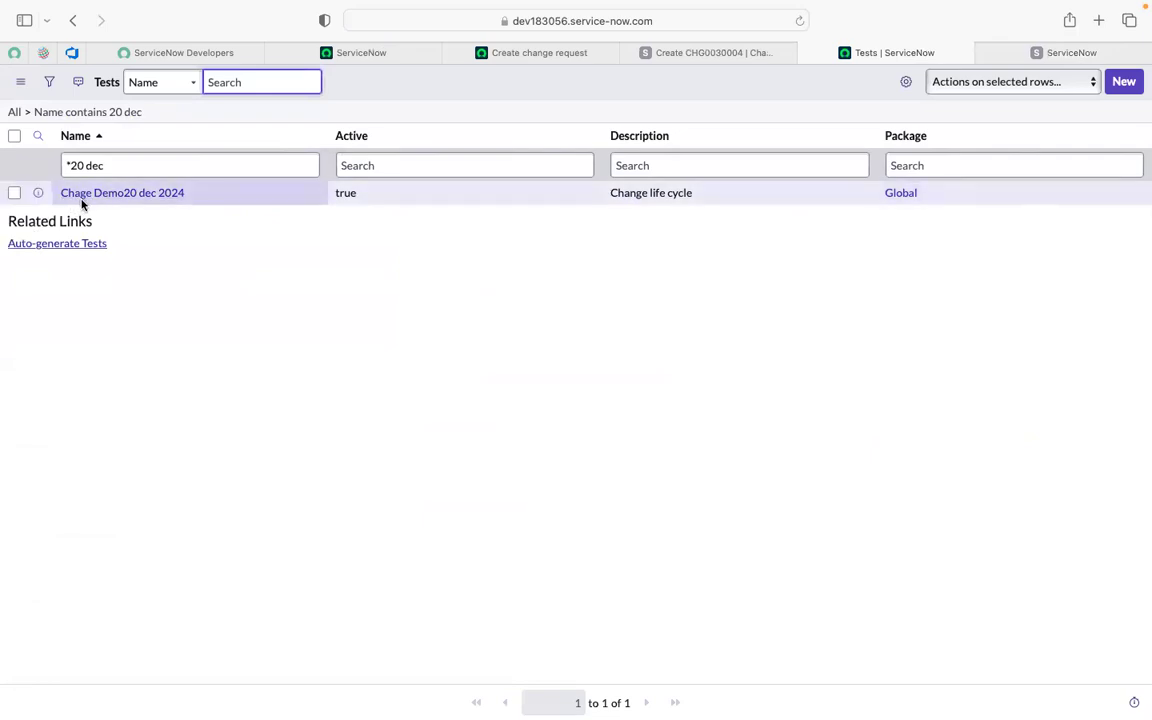
left_click(1066, 54)
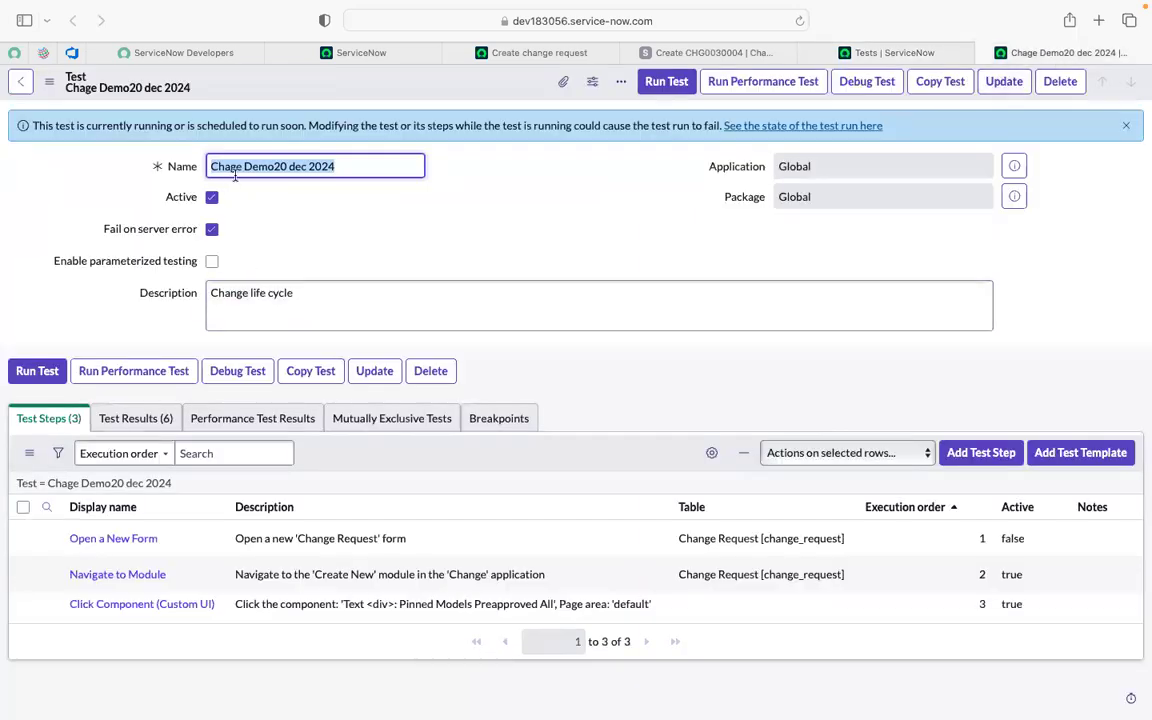
- Correct the test's name to Change Demo20 dec 2024 and save the record
left_click(235, 176)
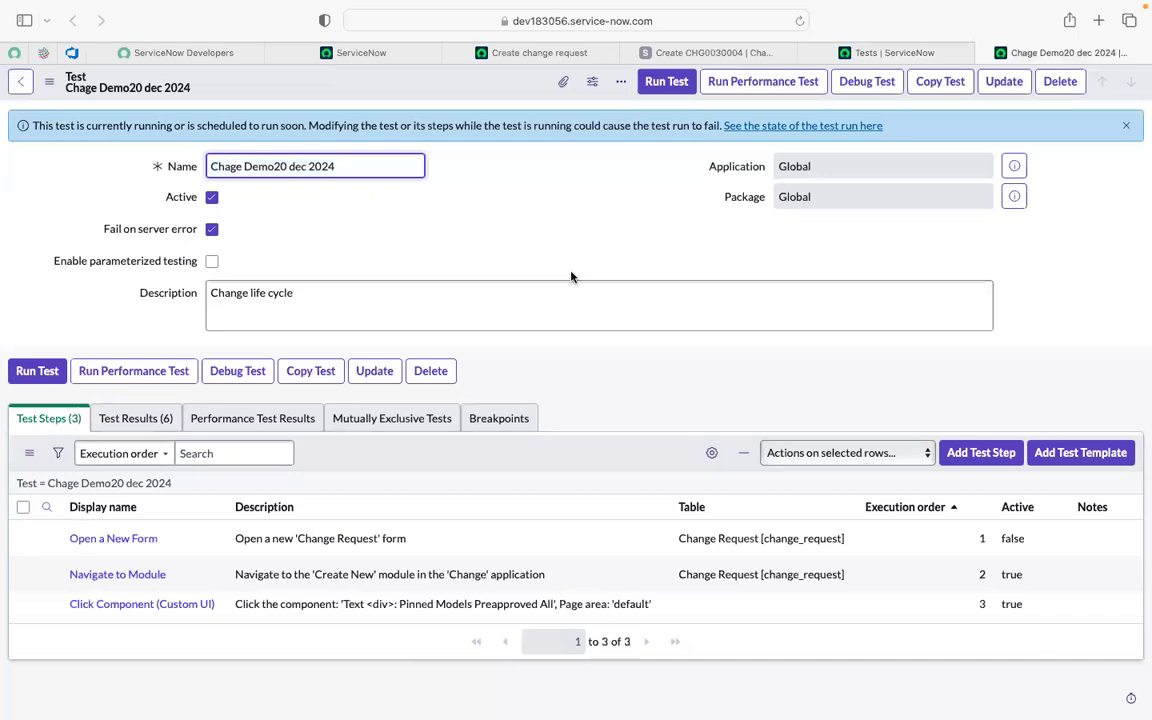
type("n")
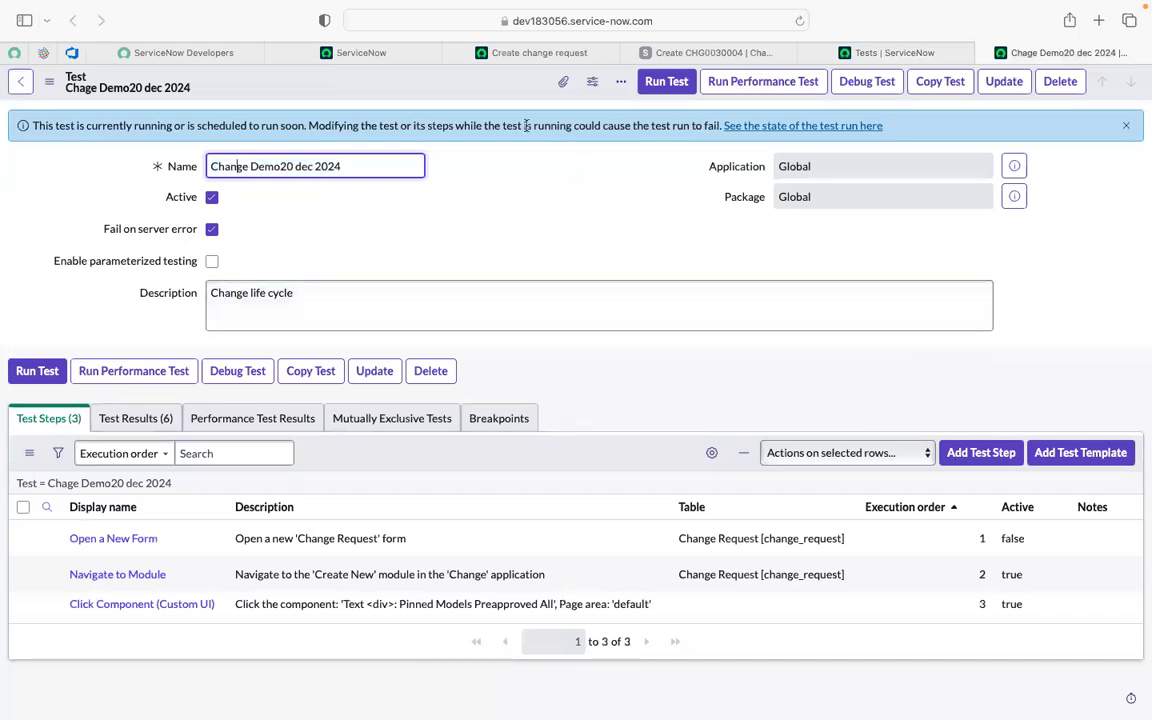
left_click(457, 87)
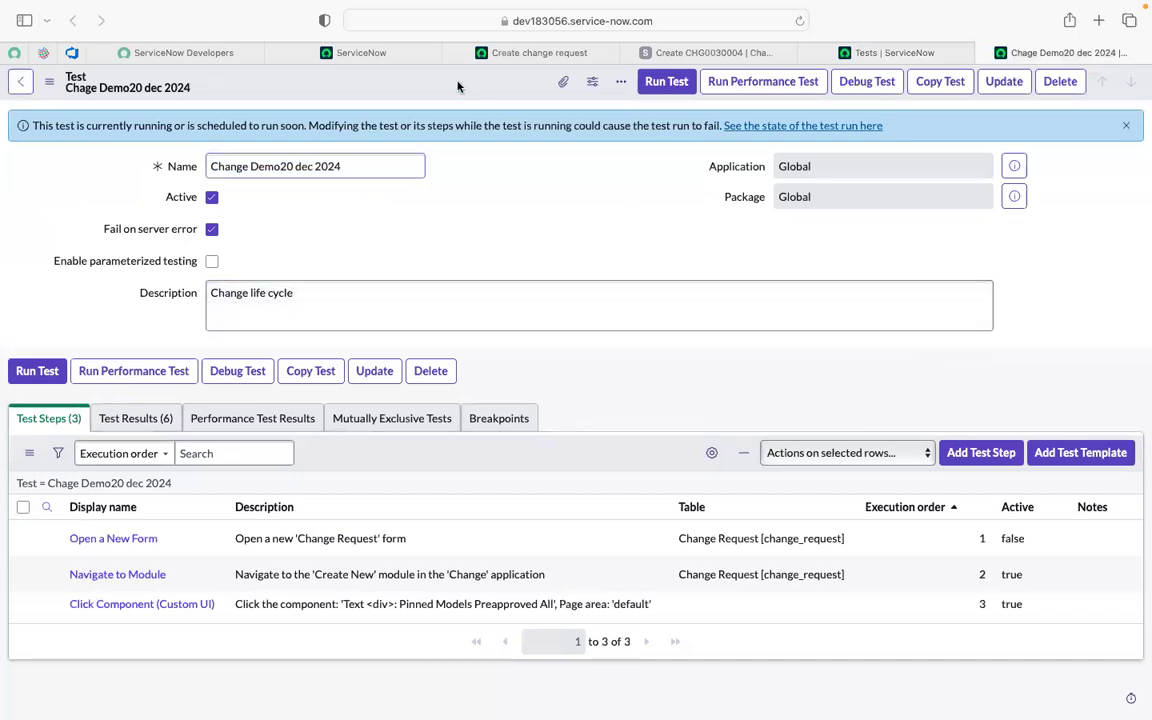
left_click(1006, 85)
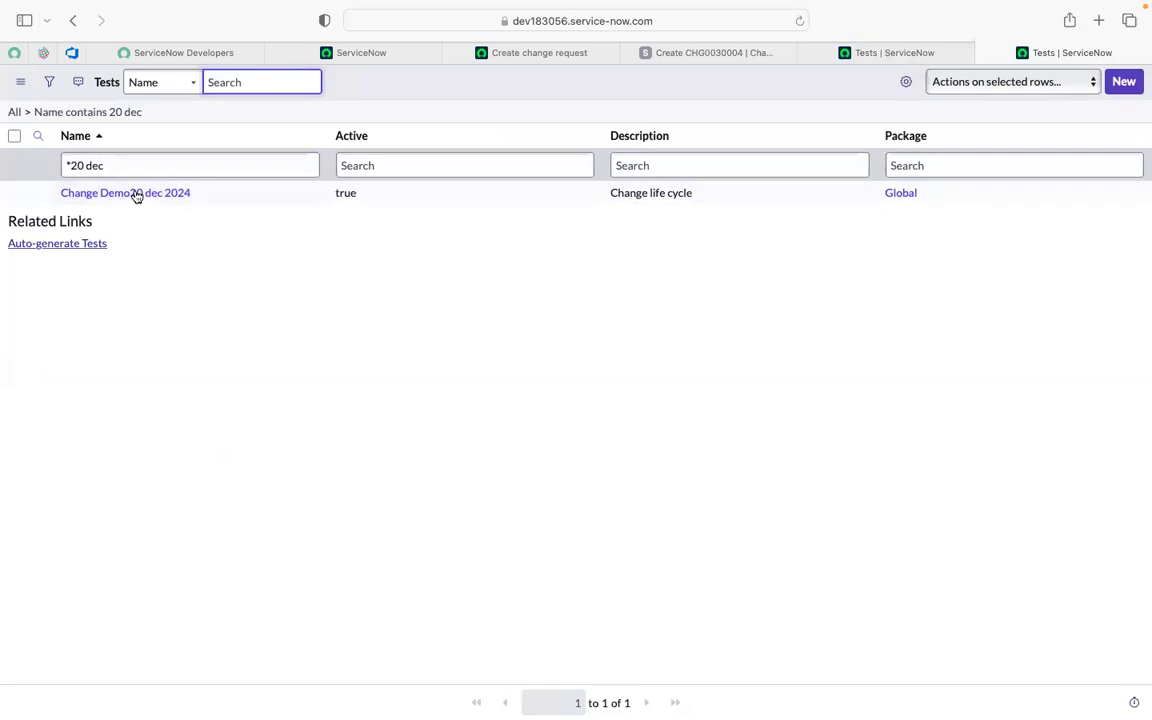
- Open the Change Demo20 dec 2024 test in a separate browser tab and close the duplicate Tests list tab
left_click(137, 193, "super")
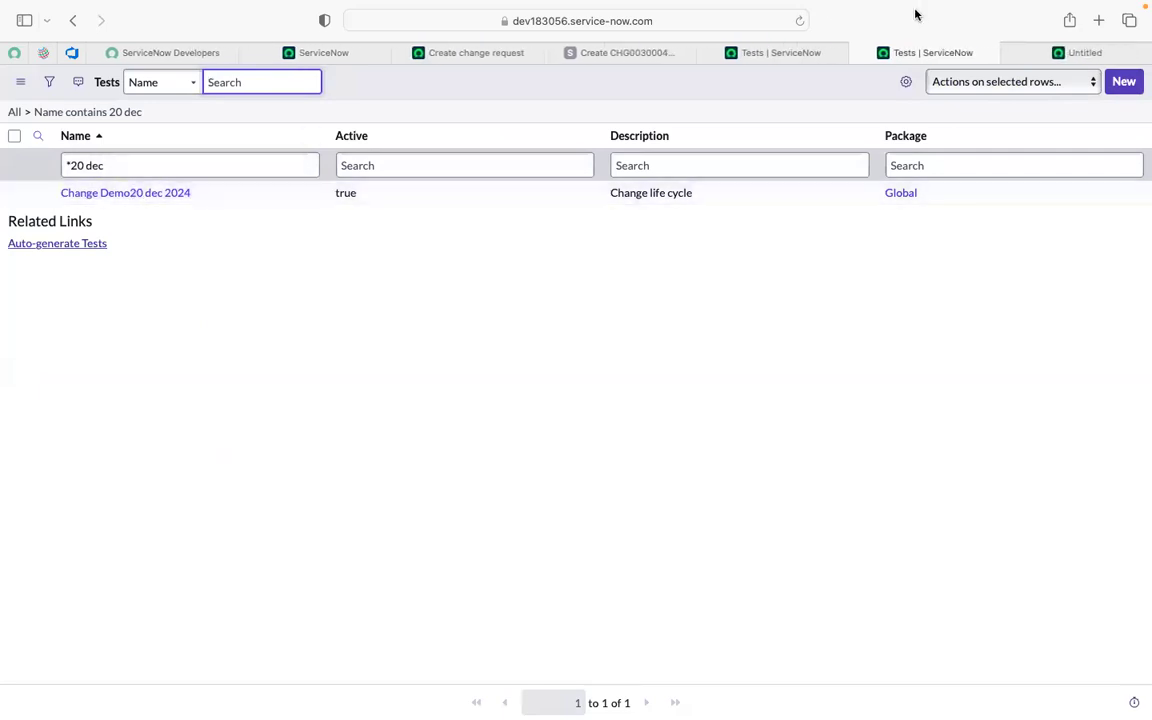
left_click(859, 53)
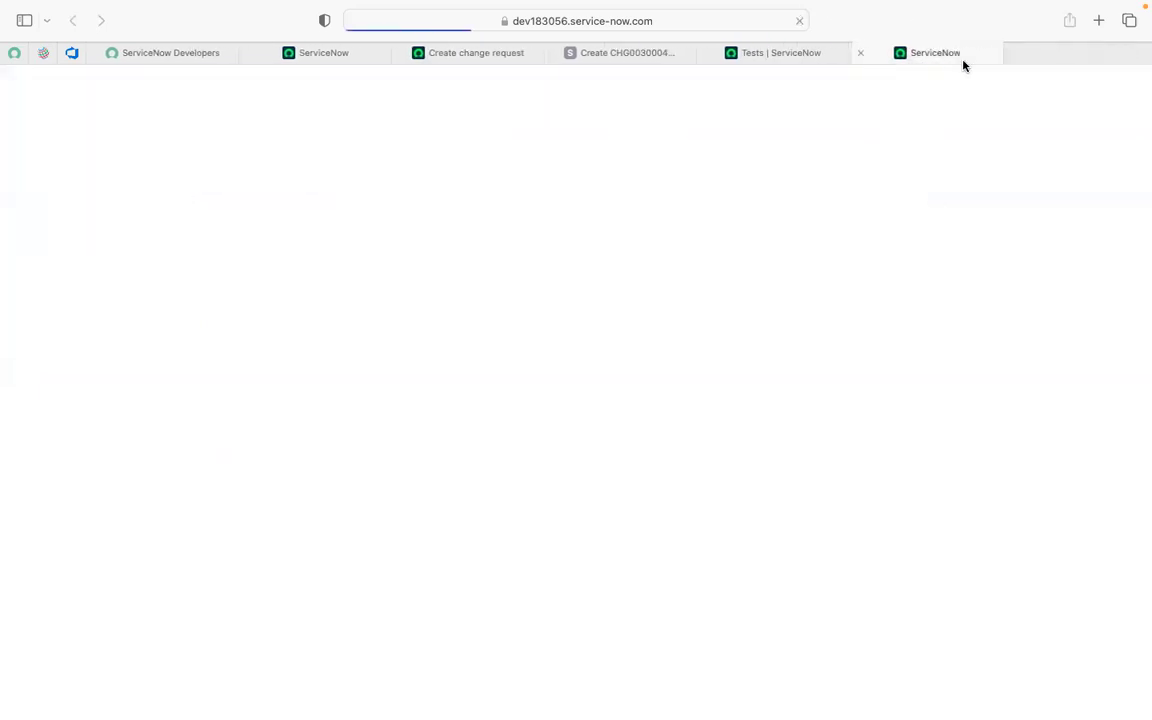
left_click(900, 53)
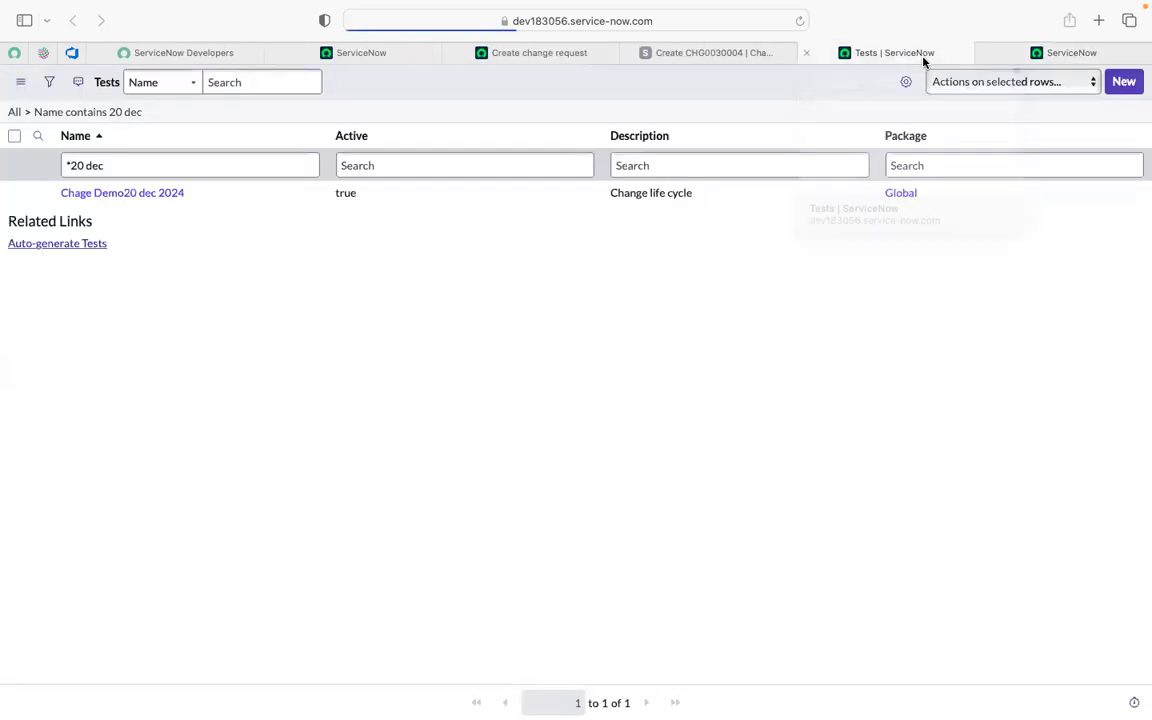
left_click(1031, 55)
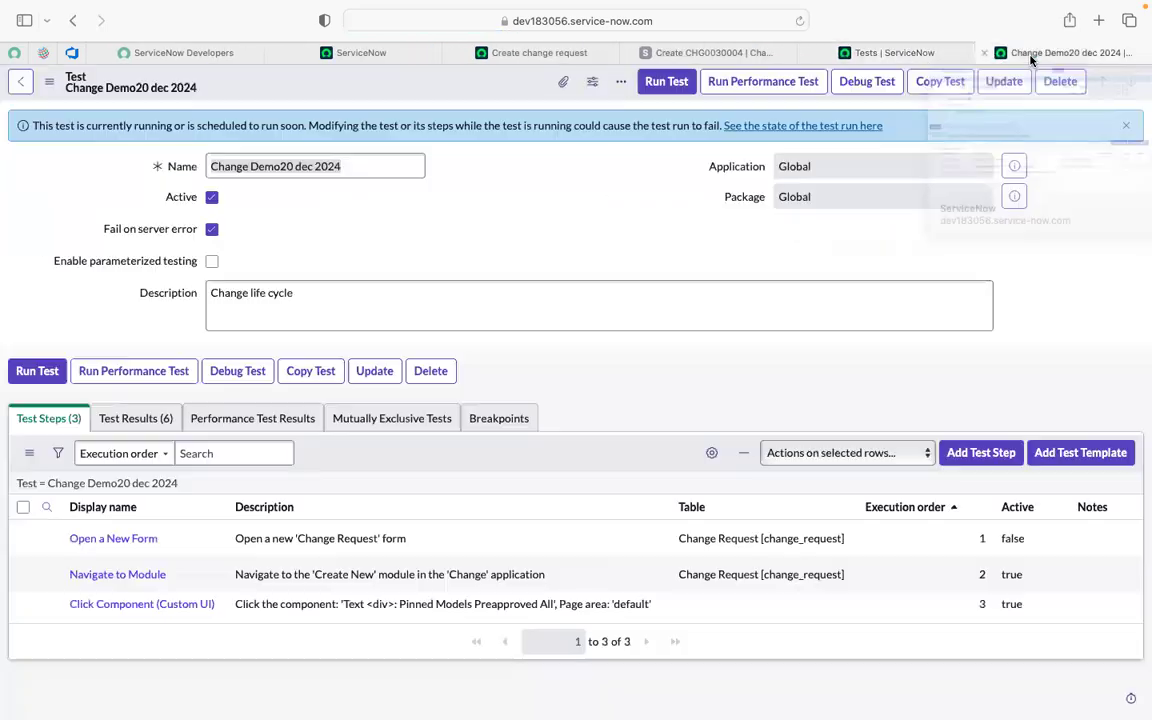
- Check the state of the pending test run and open its referenced test record in a separate tab, dismissing the record preview
left_click(512, 181)
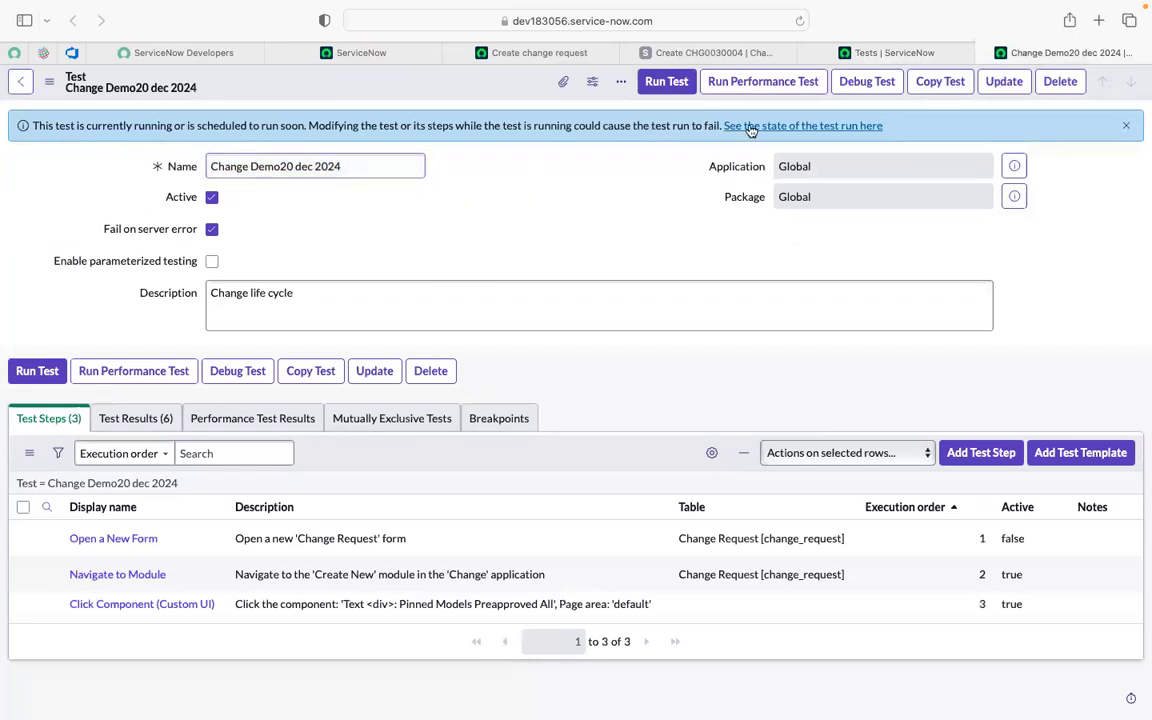
left_click(806, 133)
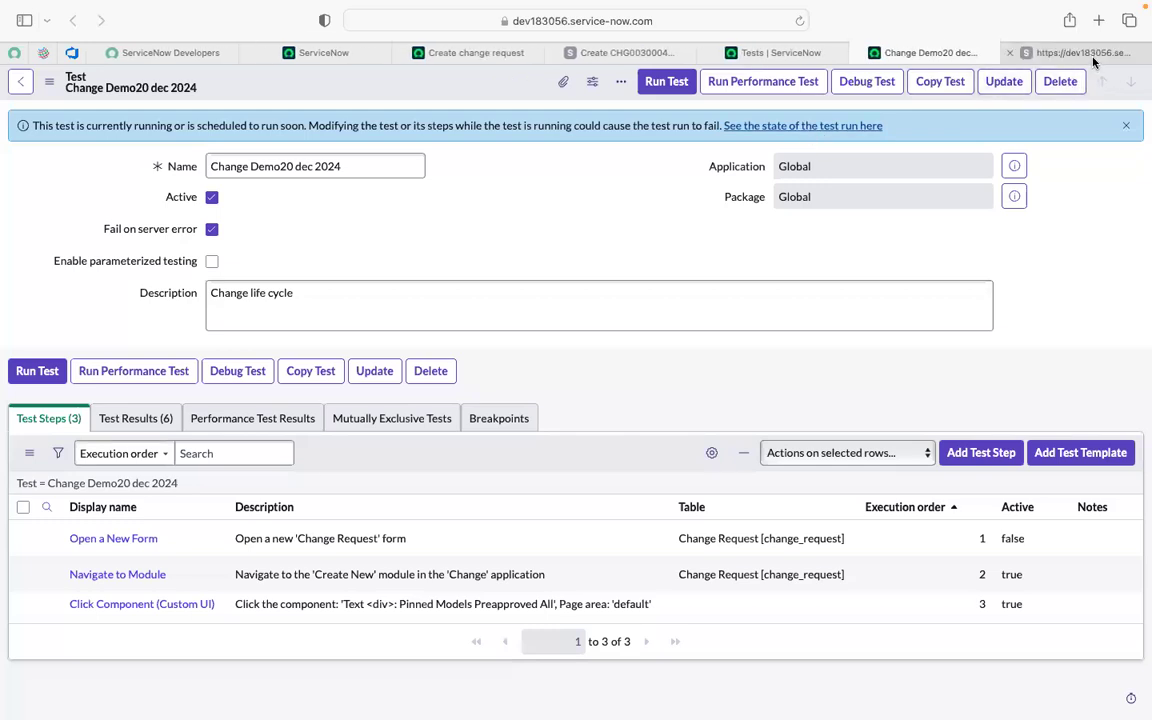
left_click(1093, 55)
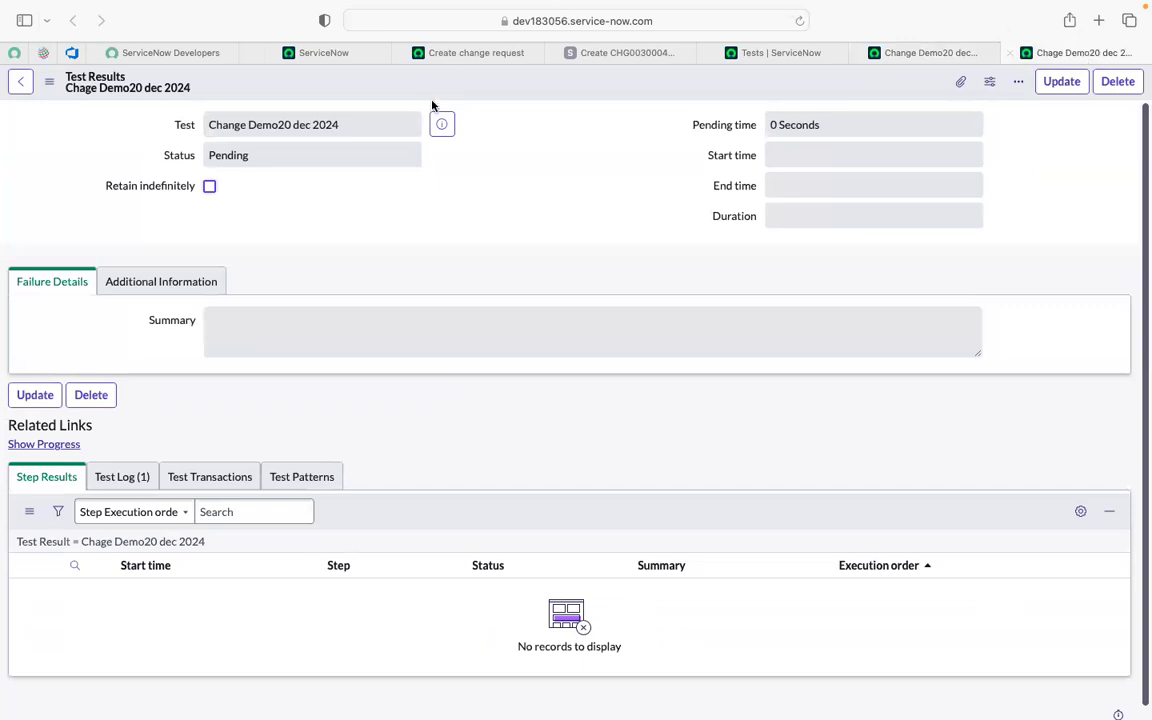
left_click(446, 129)
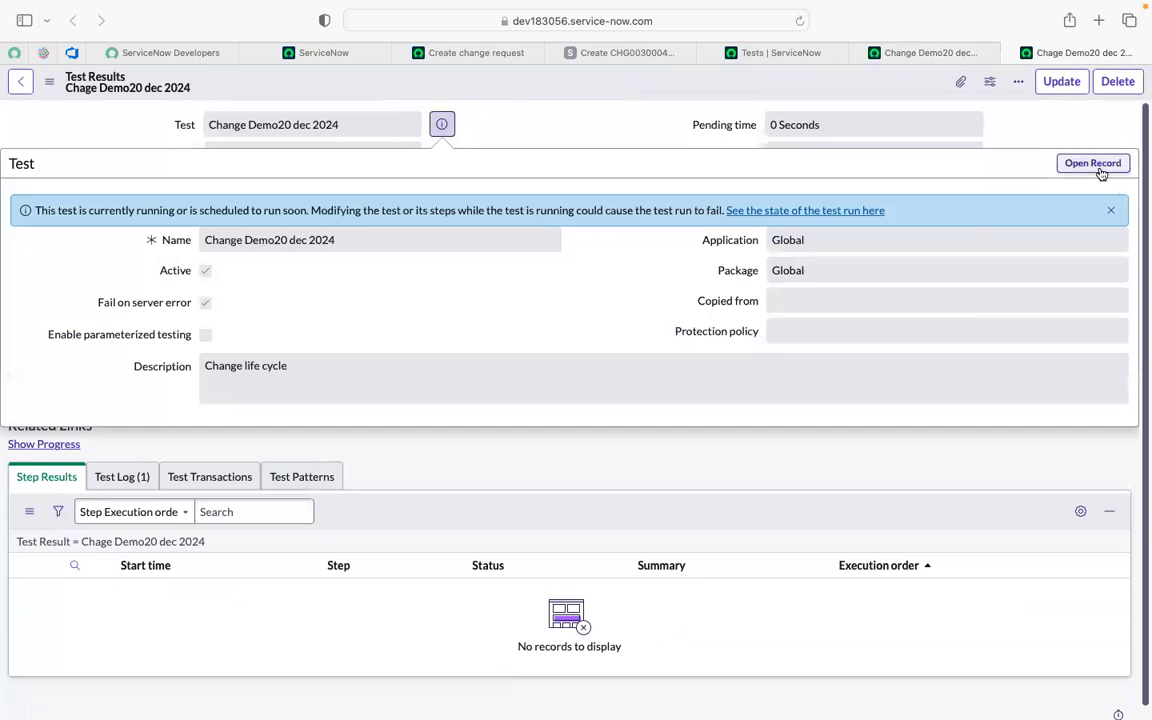
left_click(1093, 163)
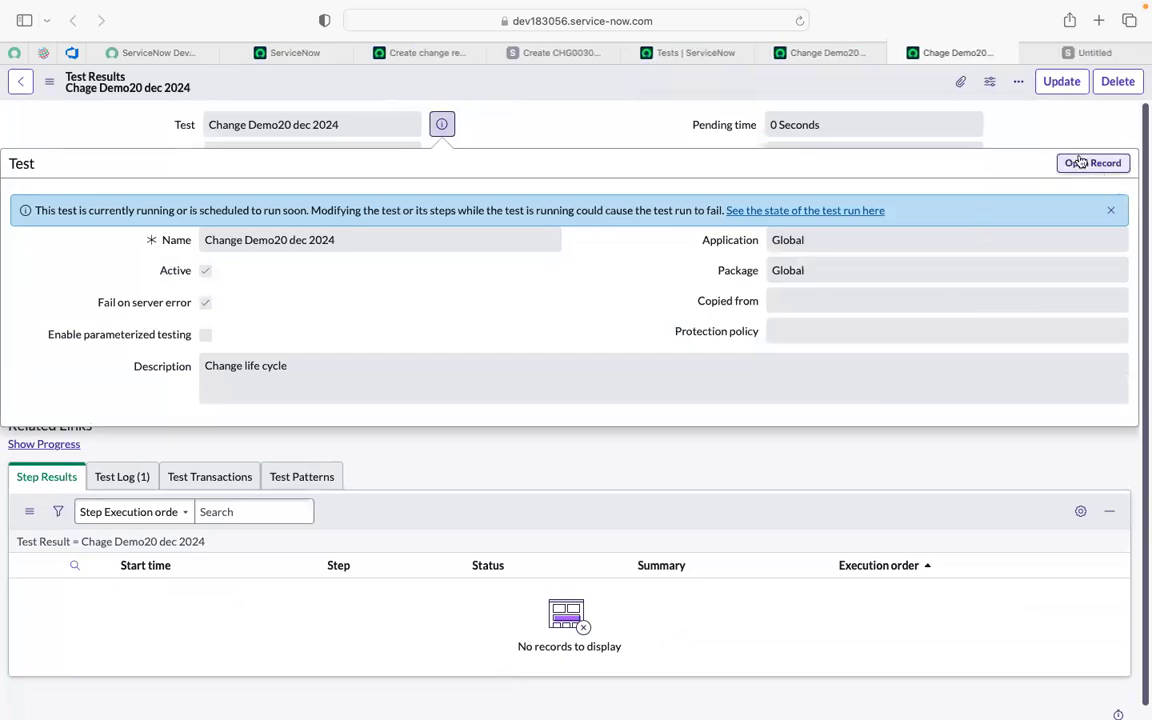
left_click(539, 120)
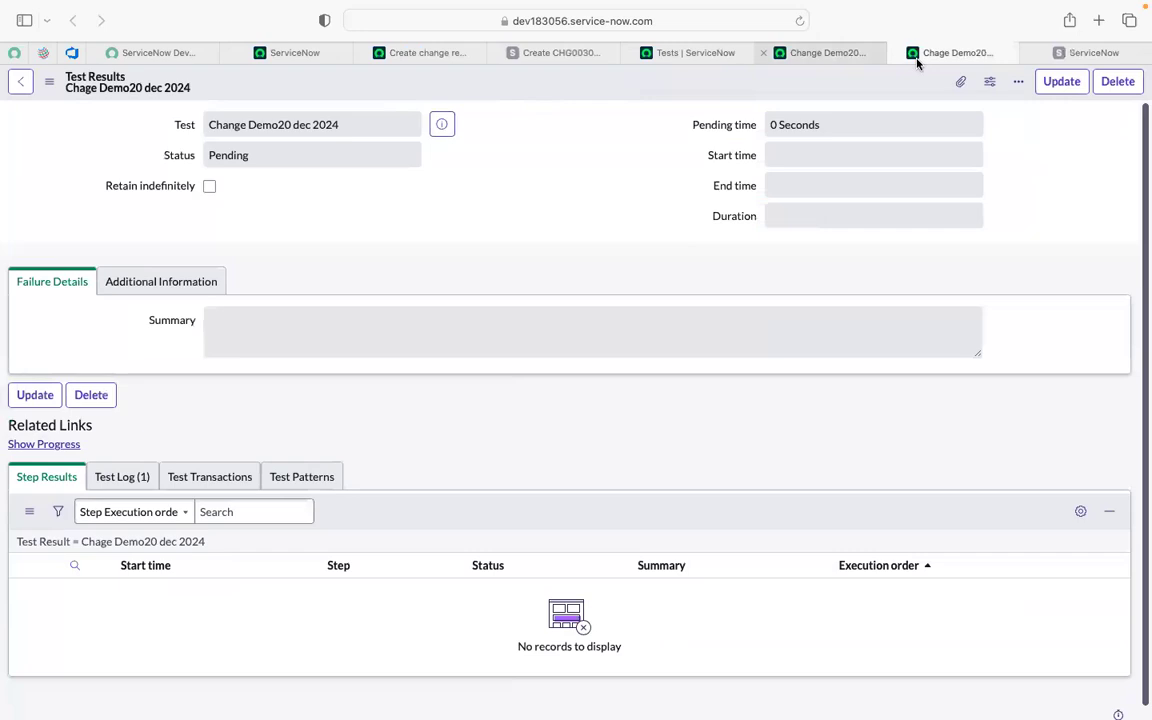
- Run the Change Demo20 dec 2024 test from its record with a new test runner
left_click(832, 54)
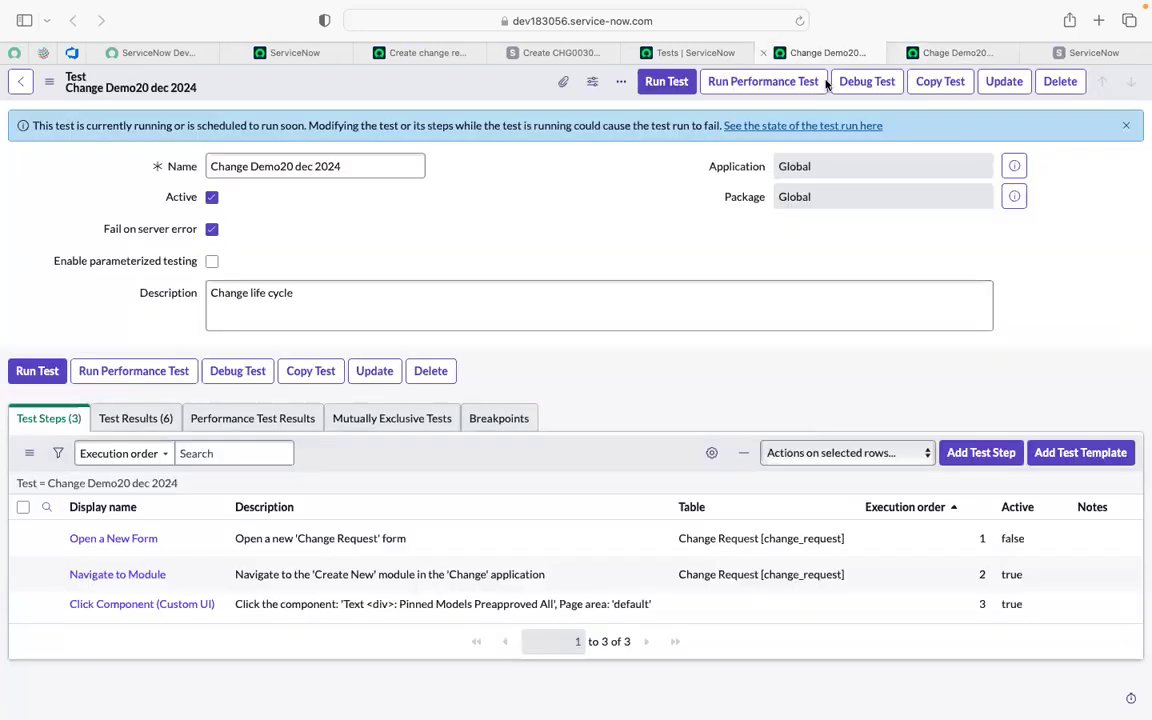
left_click(665, 84)
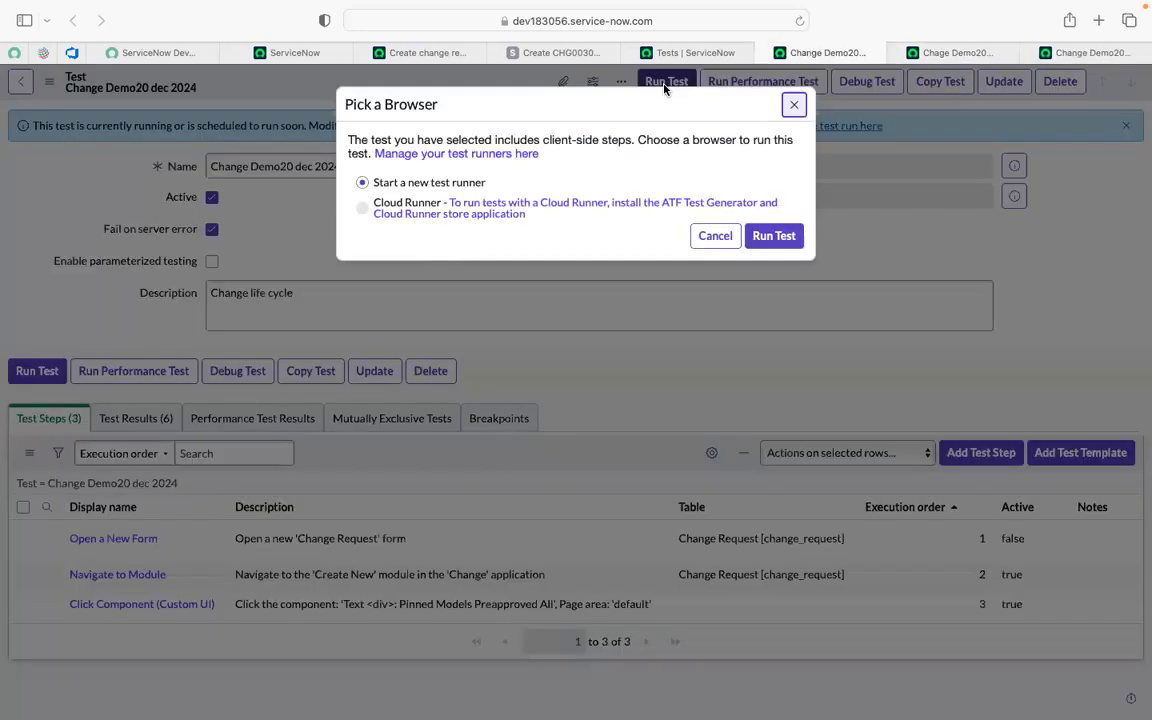
left_click(766, 236)
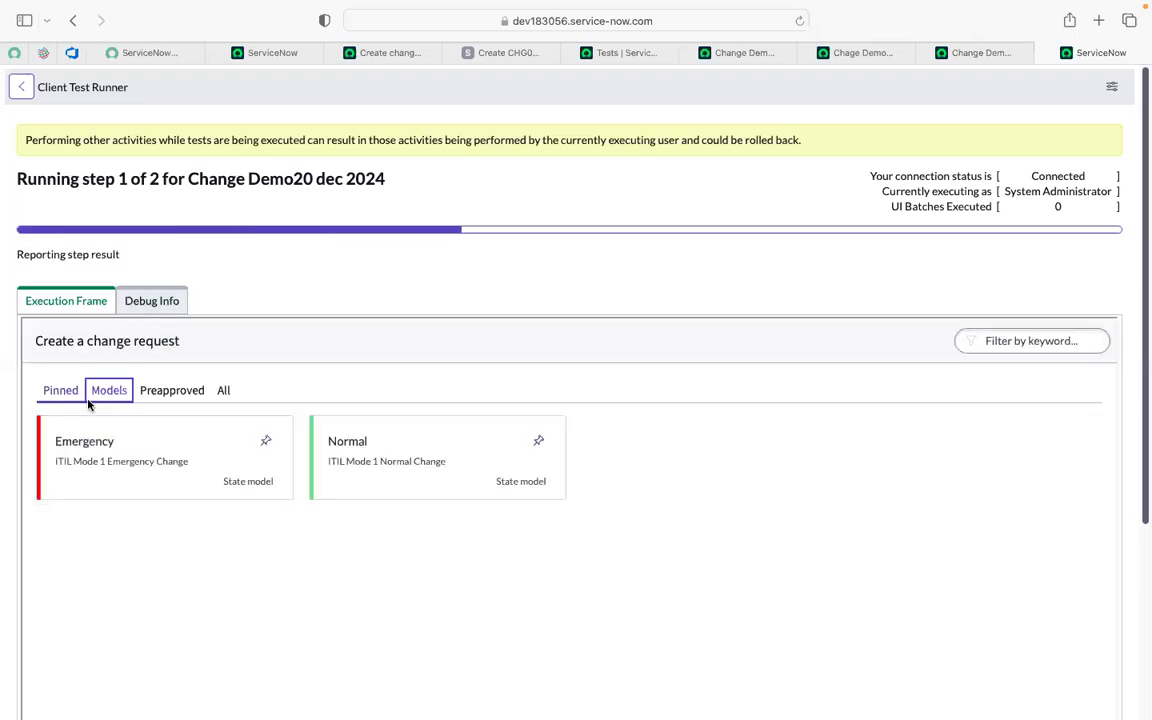
- Follow the execution in the Client Test Runner and return to the test record to check the run's outcome
scroll(105, 393, "down", 5)
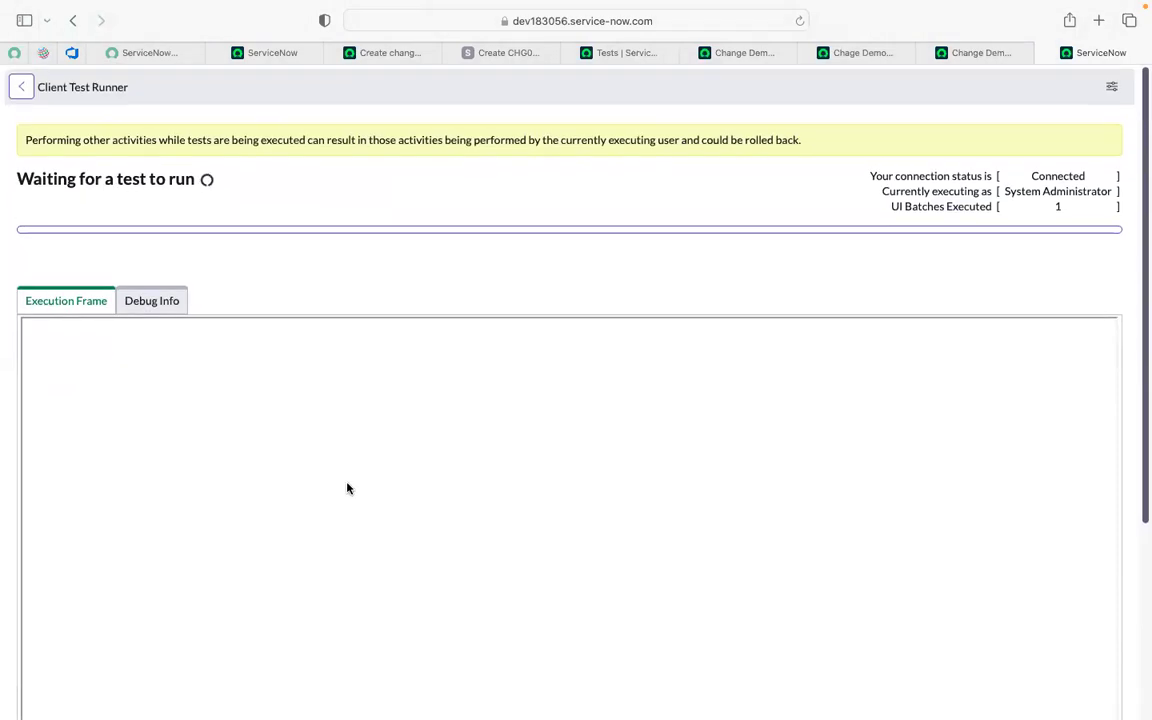
left_click(878, 52)
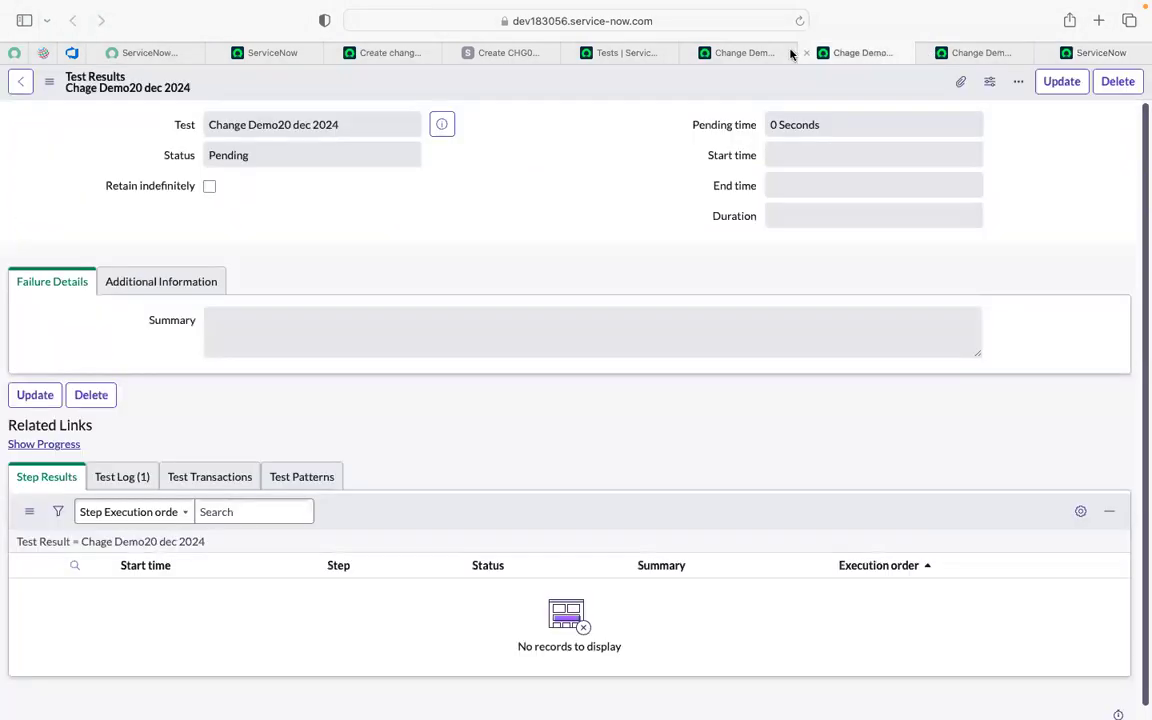
left_click(731, 53)
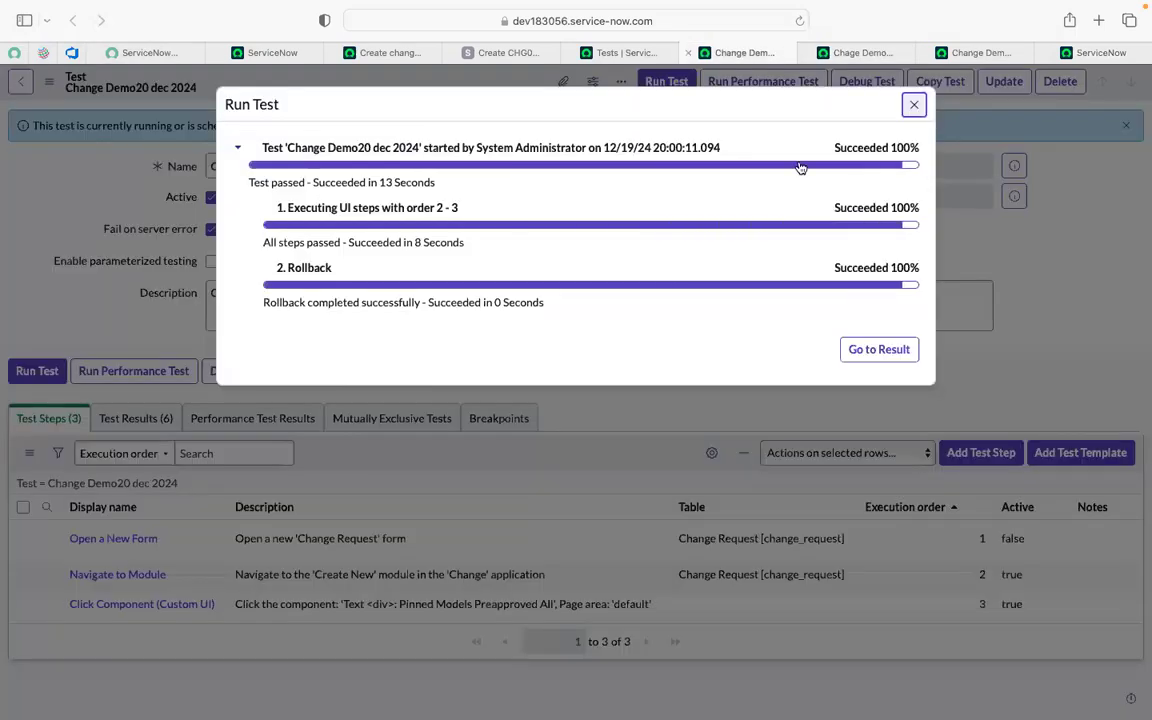
- Open the result of the finished test run and close the three leftover browser tabs beside it
left_click(880, 350)
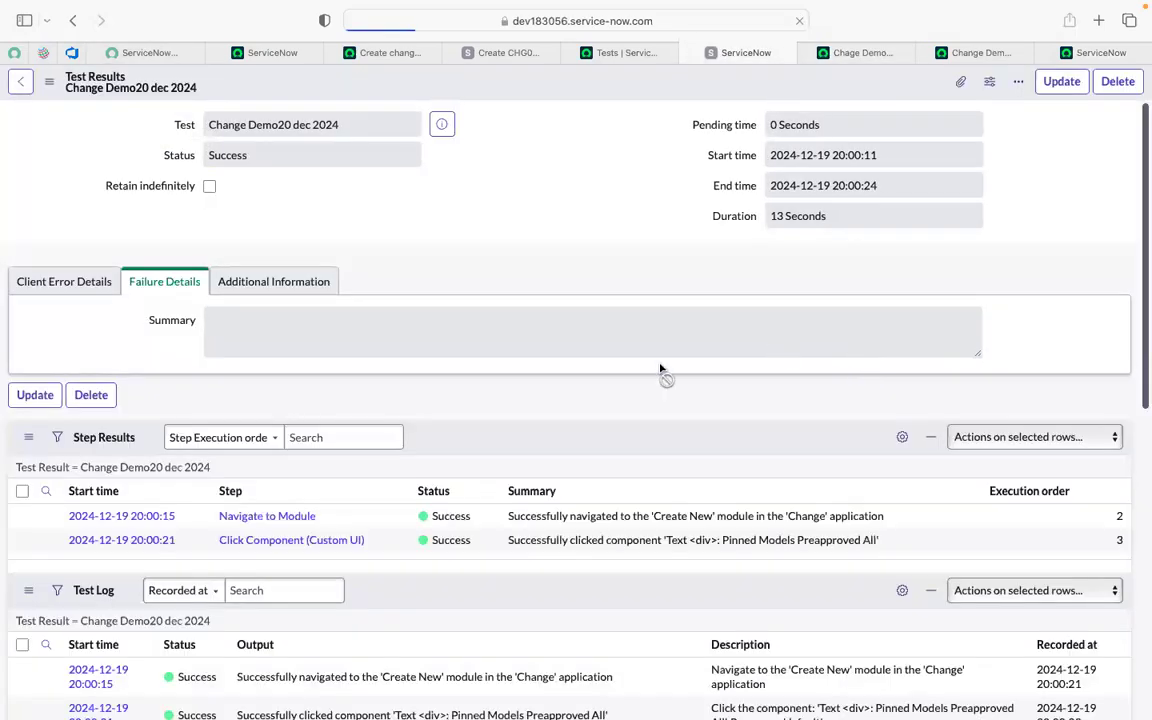
left_click(807, 56)
left_click(807, 56)
left_click(807, 56)
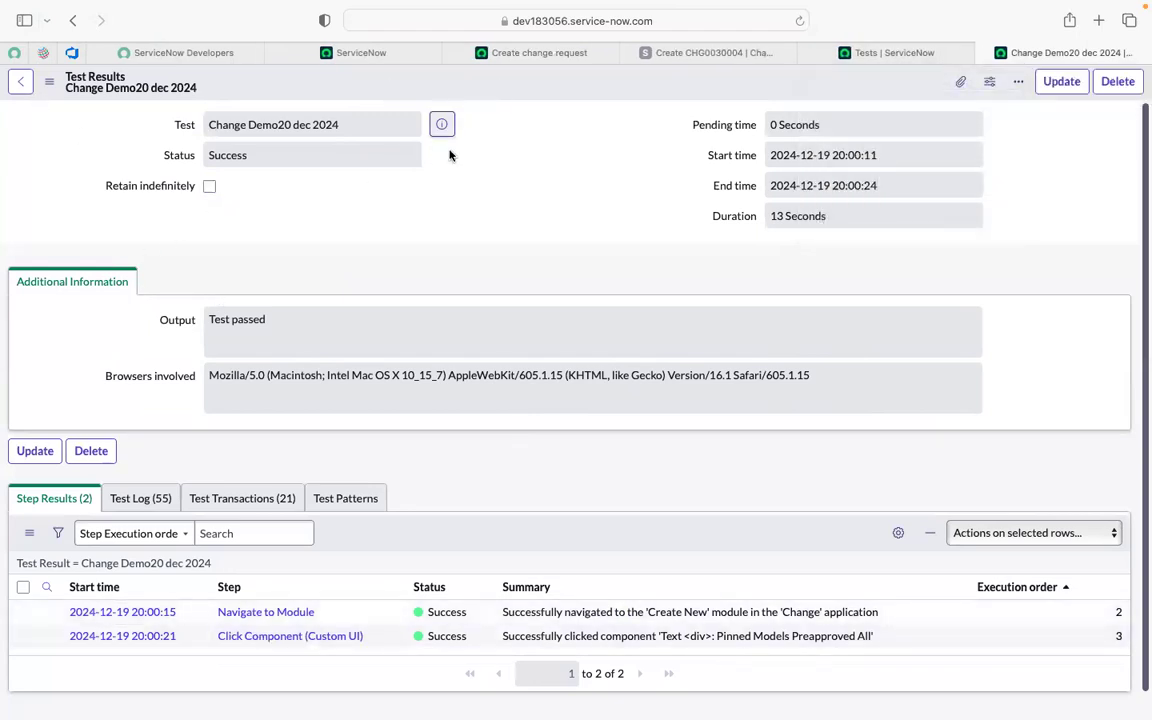
- Open the Change Demo20 dec 2024 test record referenced by the test result in a separate tab
left_click(442, 126)
left_click(1107, 171)
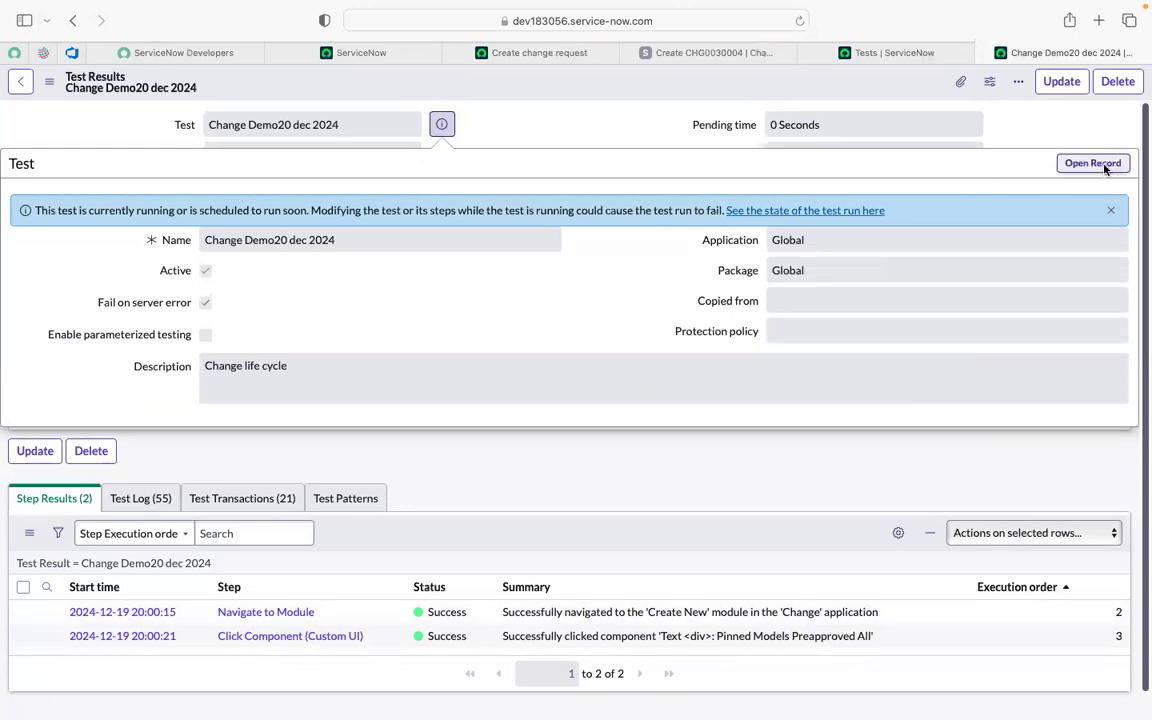
left_click(1040, 52)
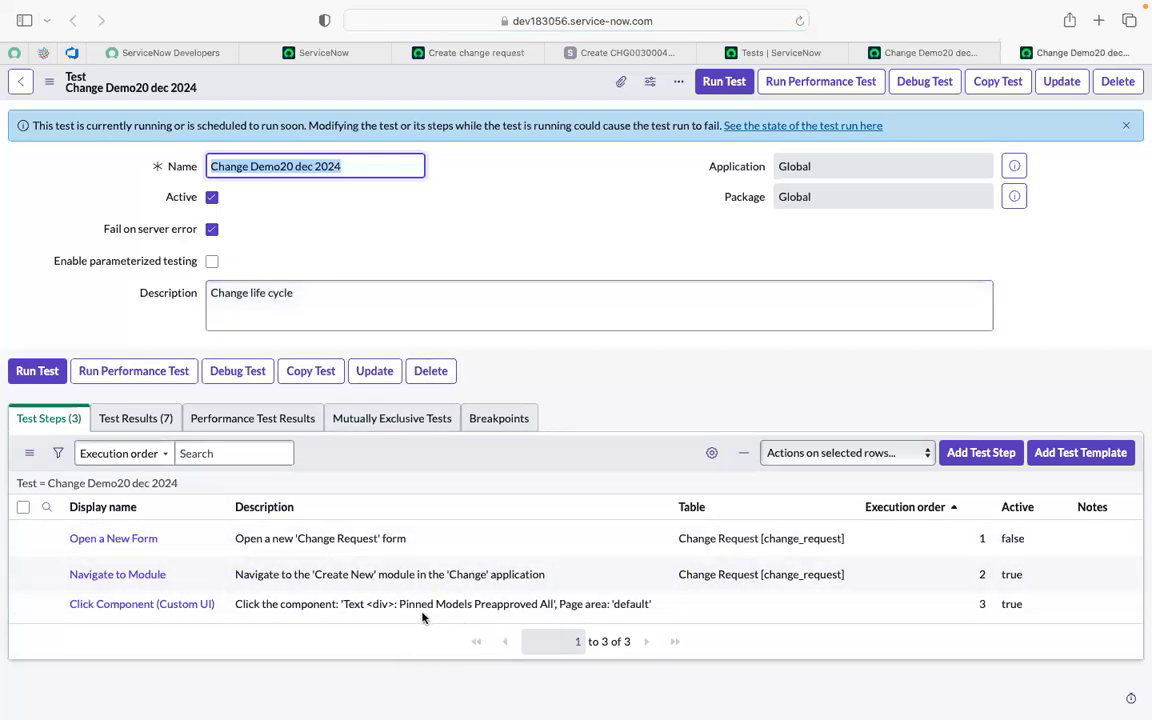
- Open the Click Component (Custom UI) test step in a separate tab and dismiss the running-test notice
left_click(95, 605, "super")
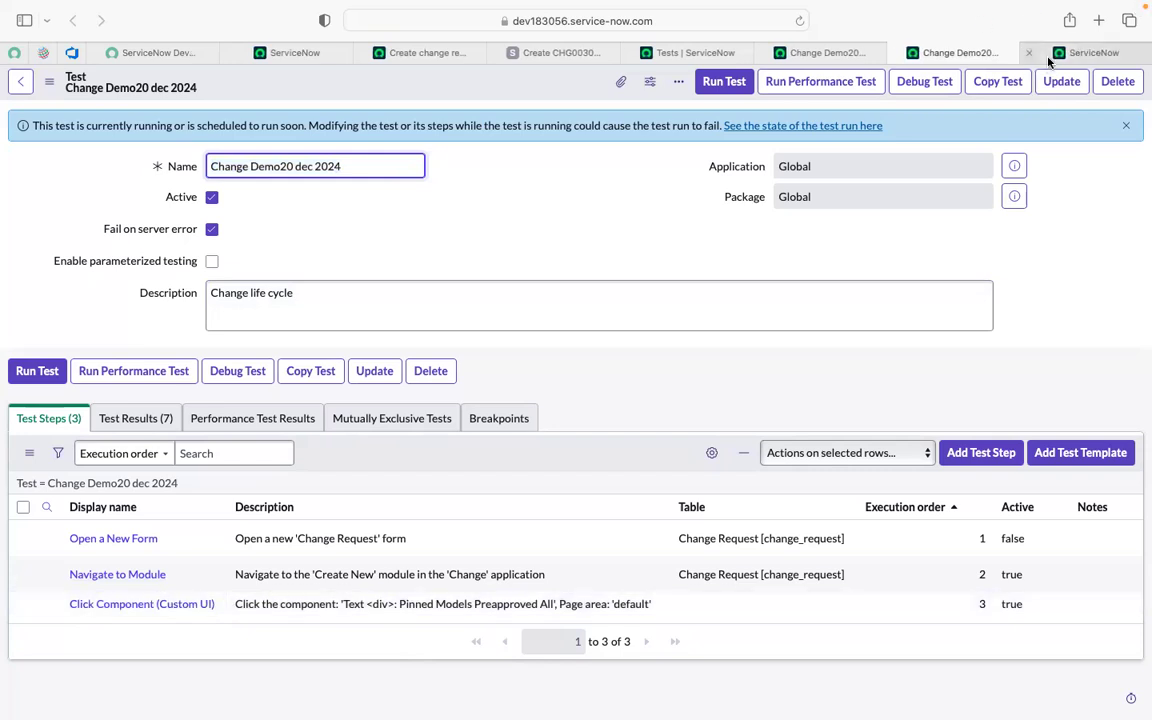
left_click(1052, 57)
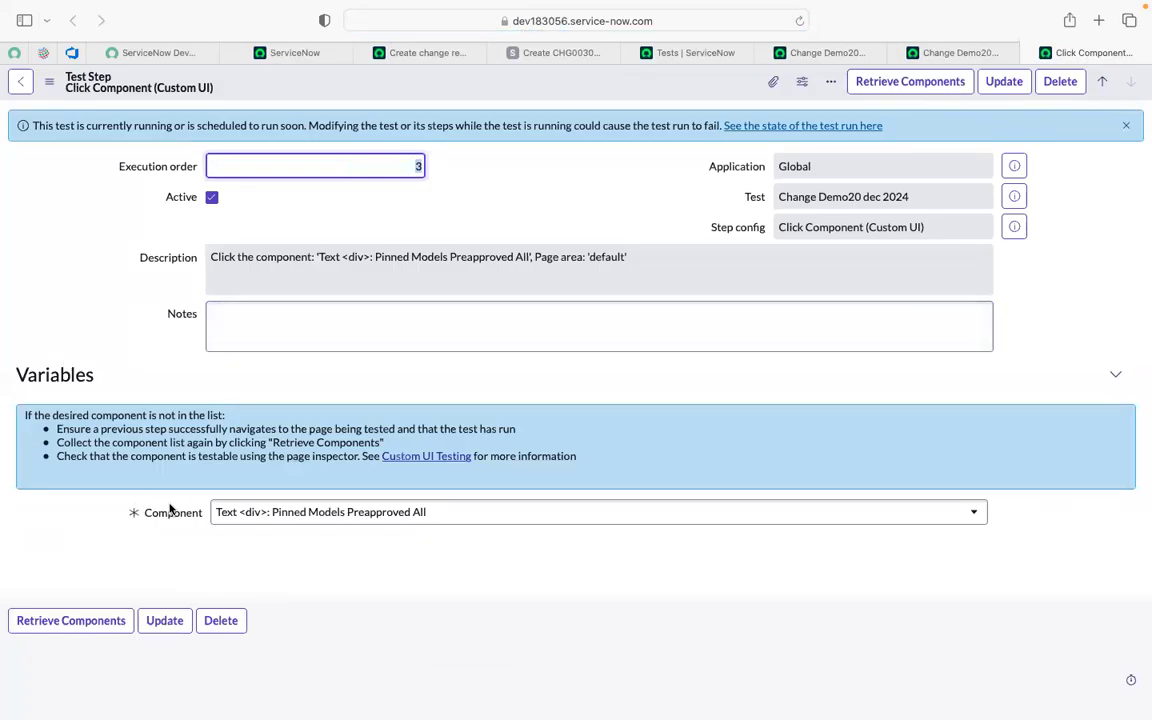
left_click(318, 517)
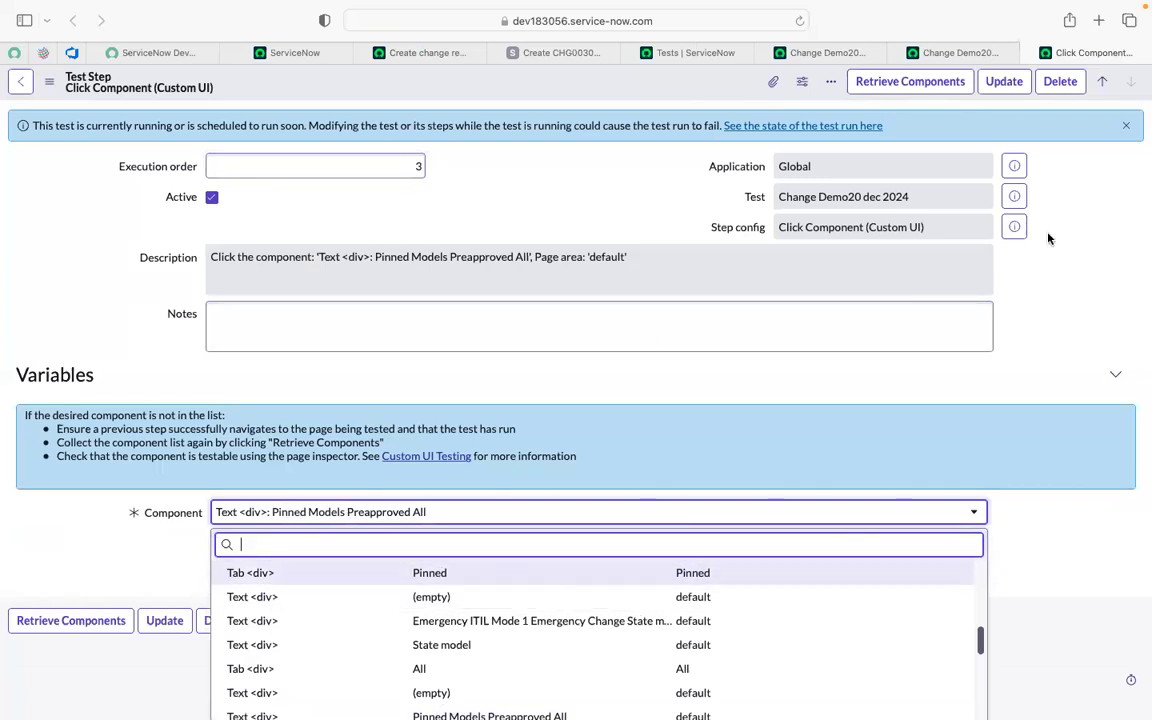
left_click(1127, 129)
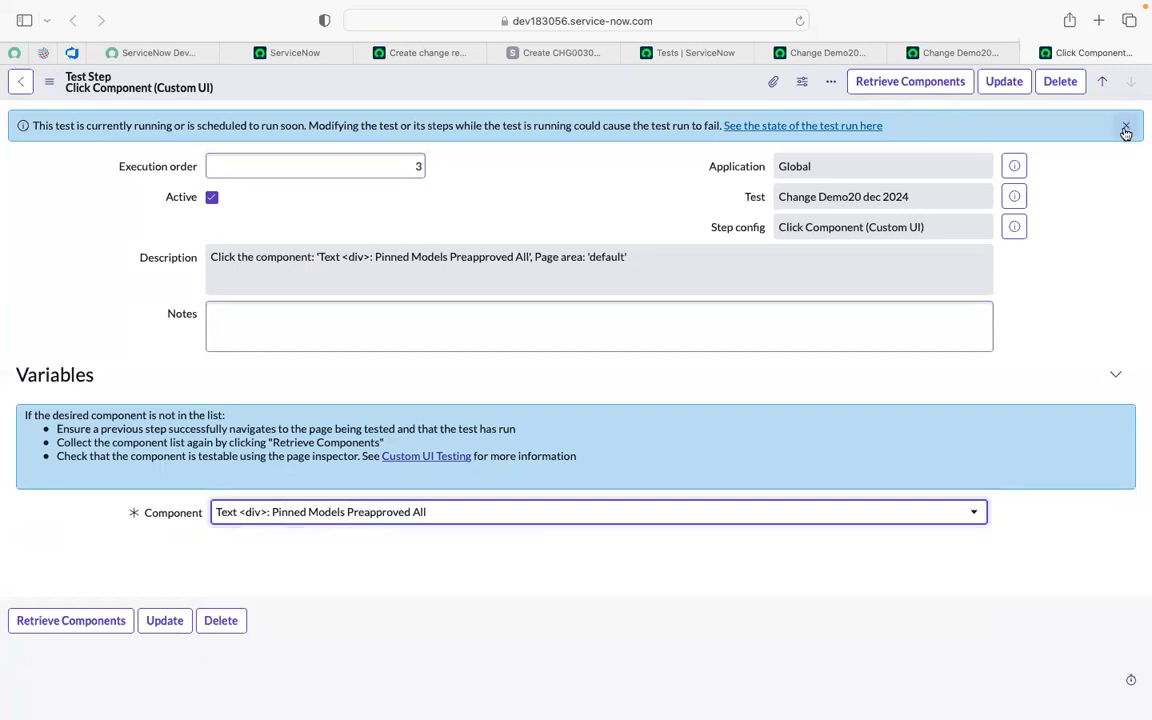
left_click(1126, 130)
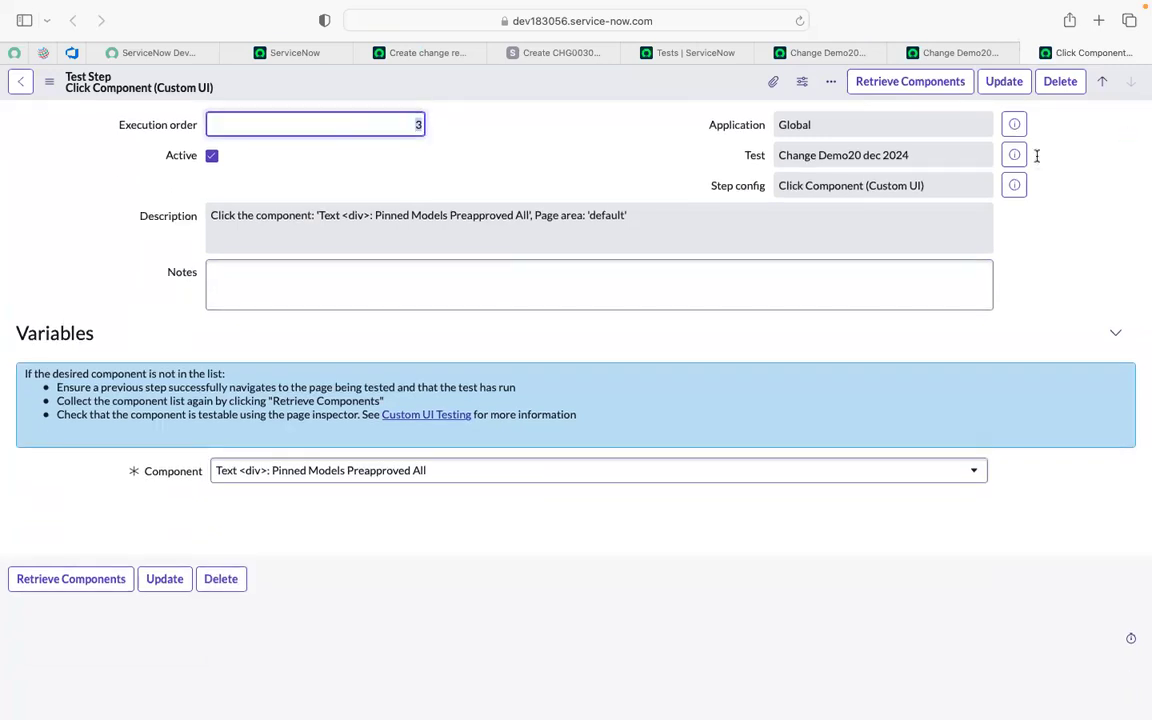
- Look through the available components and set the test step's component to the button labelled Normal in page area Normal
left_click(461, 476)
scroll(379, 594, "down", 2)
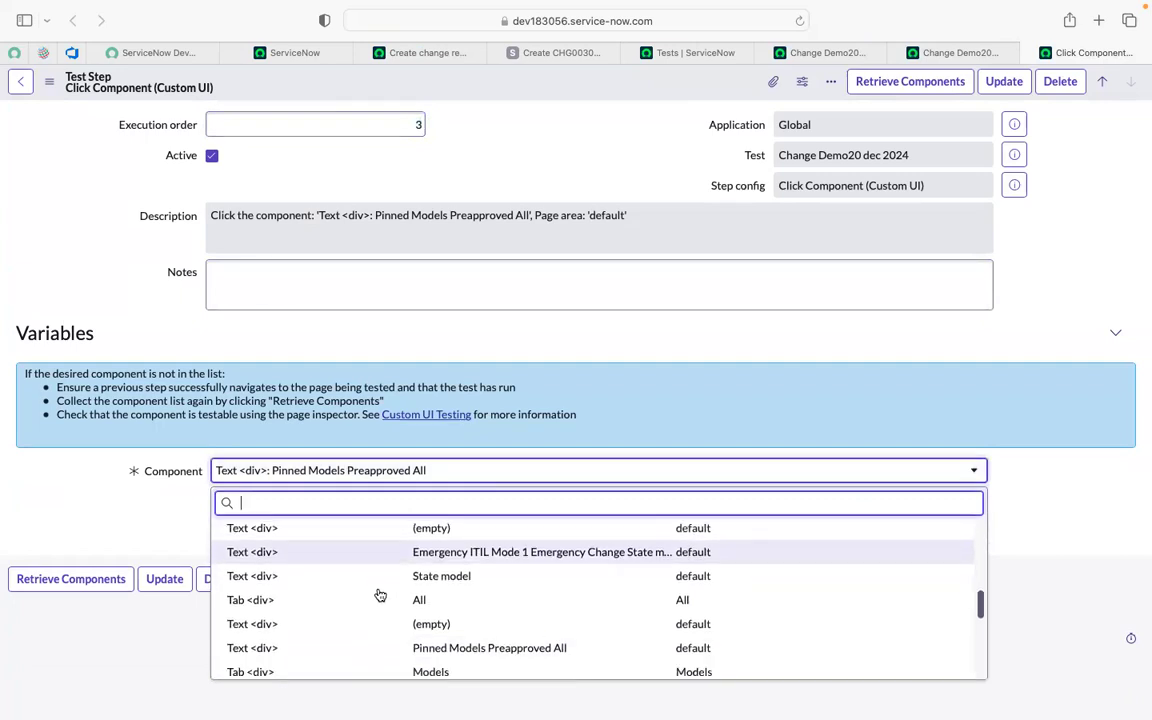
scroll(380, 595, "down", 5)
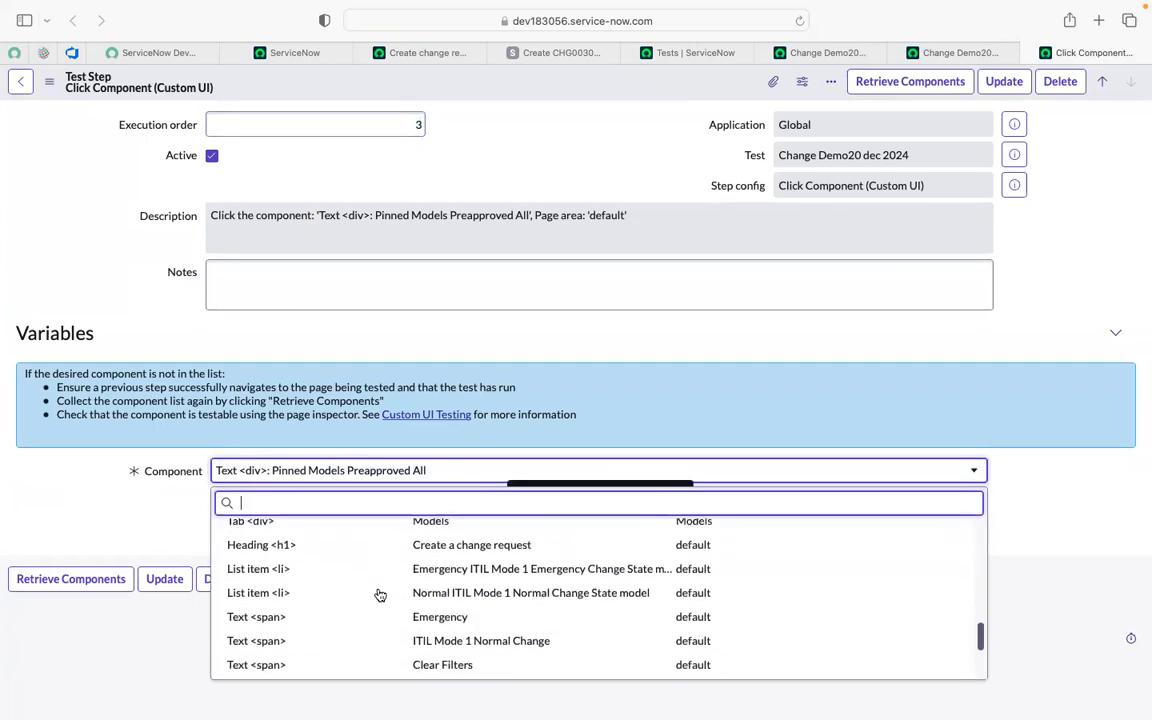
scroll(380, 595, "down", 3)
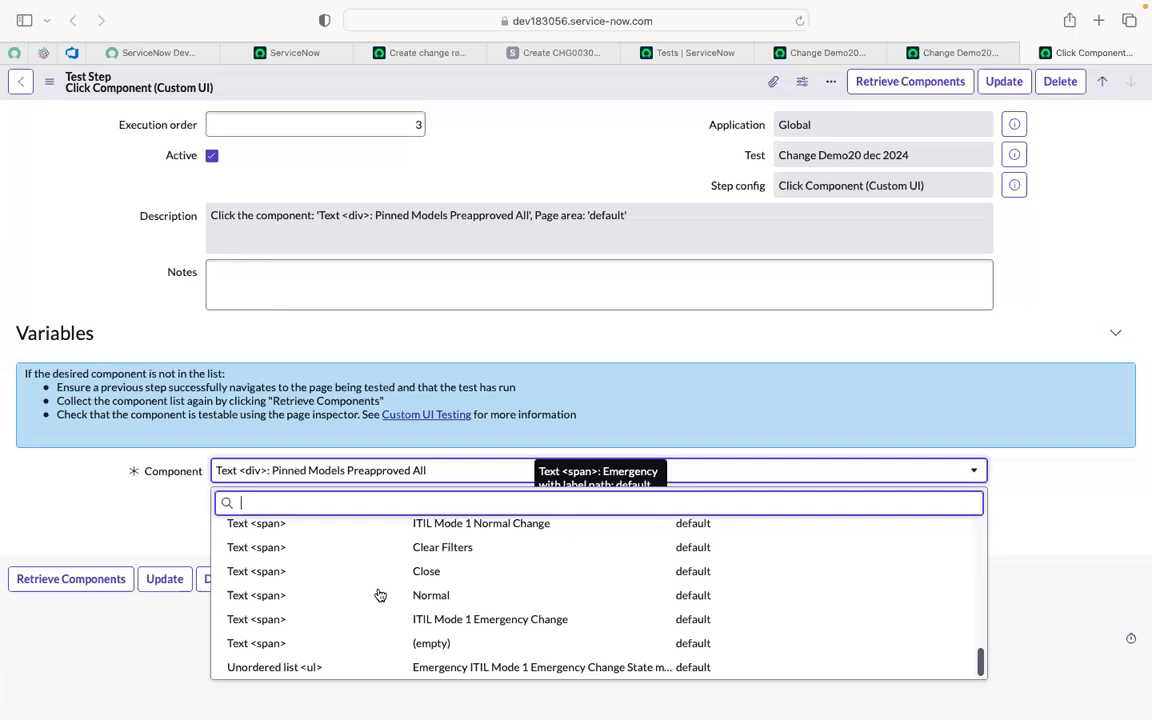
scroll(380, 595, "up", 10)
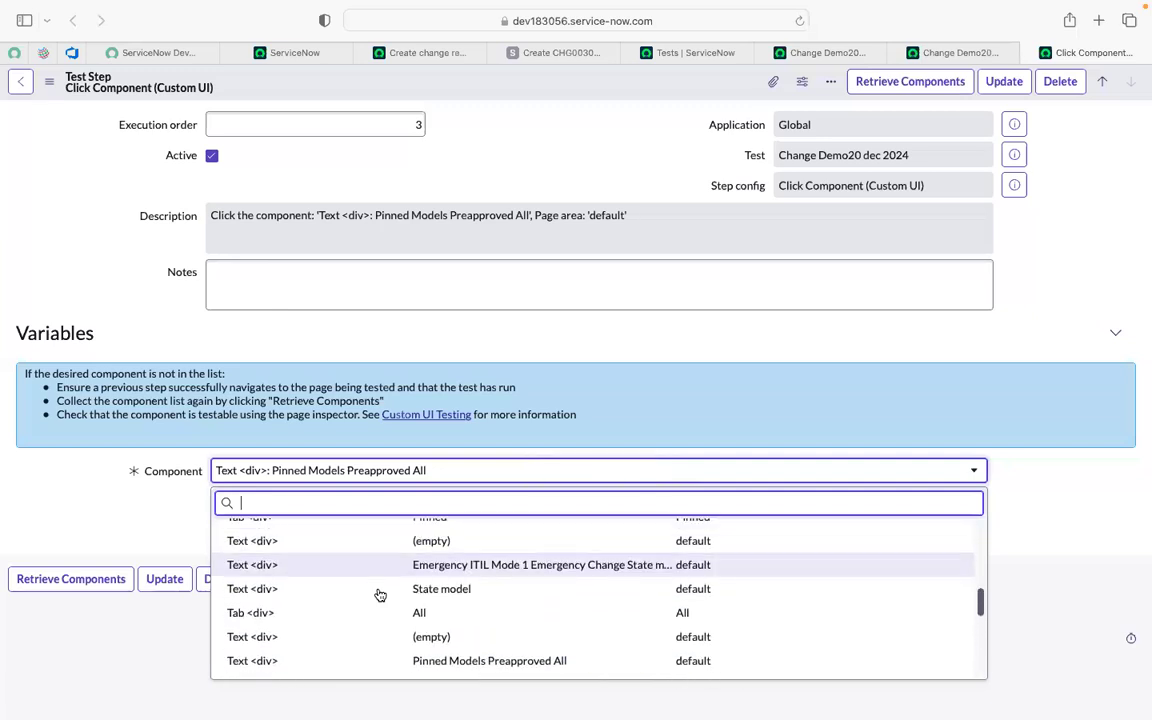
scroll(380, 595, "up", 3)
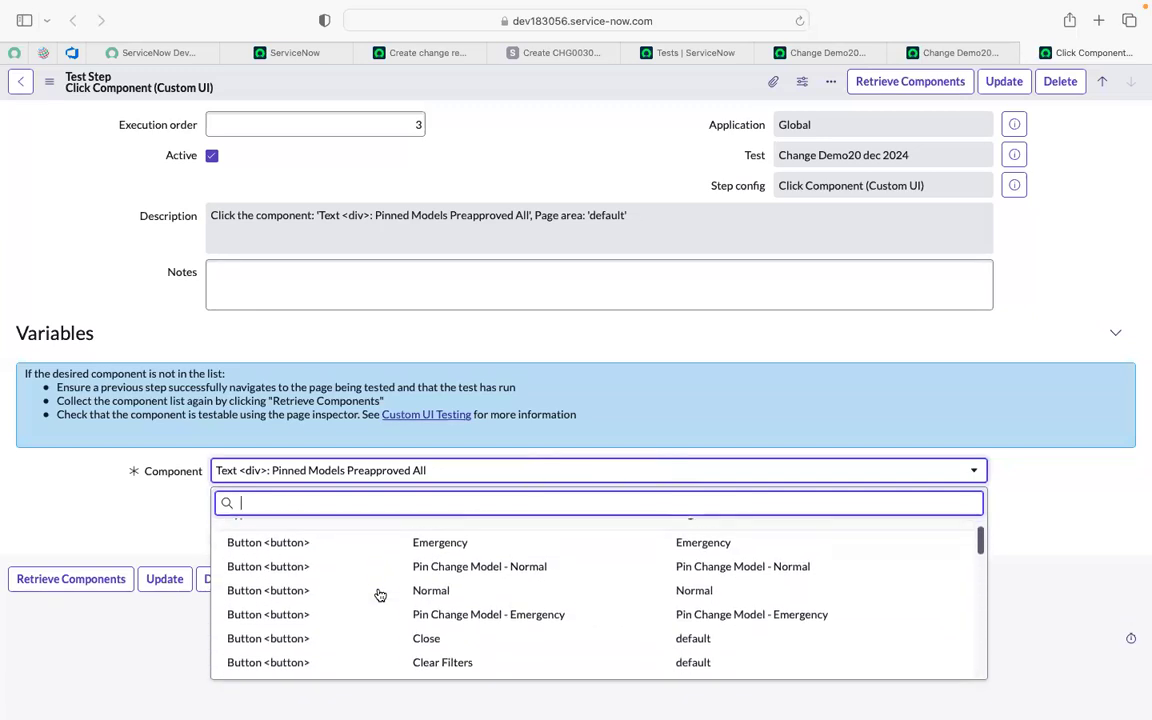
scroll(380, 595, "down", 1)
scroll(380, 595, "up", 1)
scroll(380, 595, "down", 1)
scroll(380, 595, "up", 1)
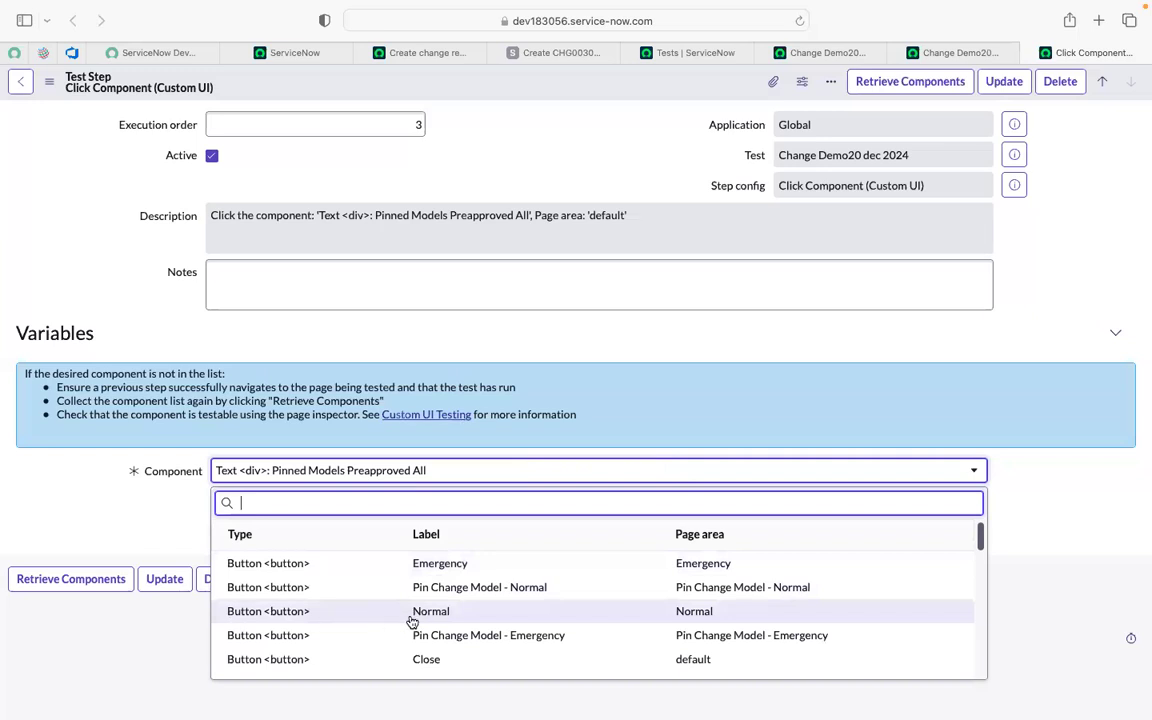
left_click(414, 621)
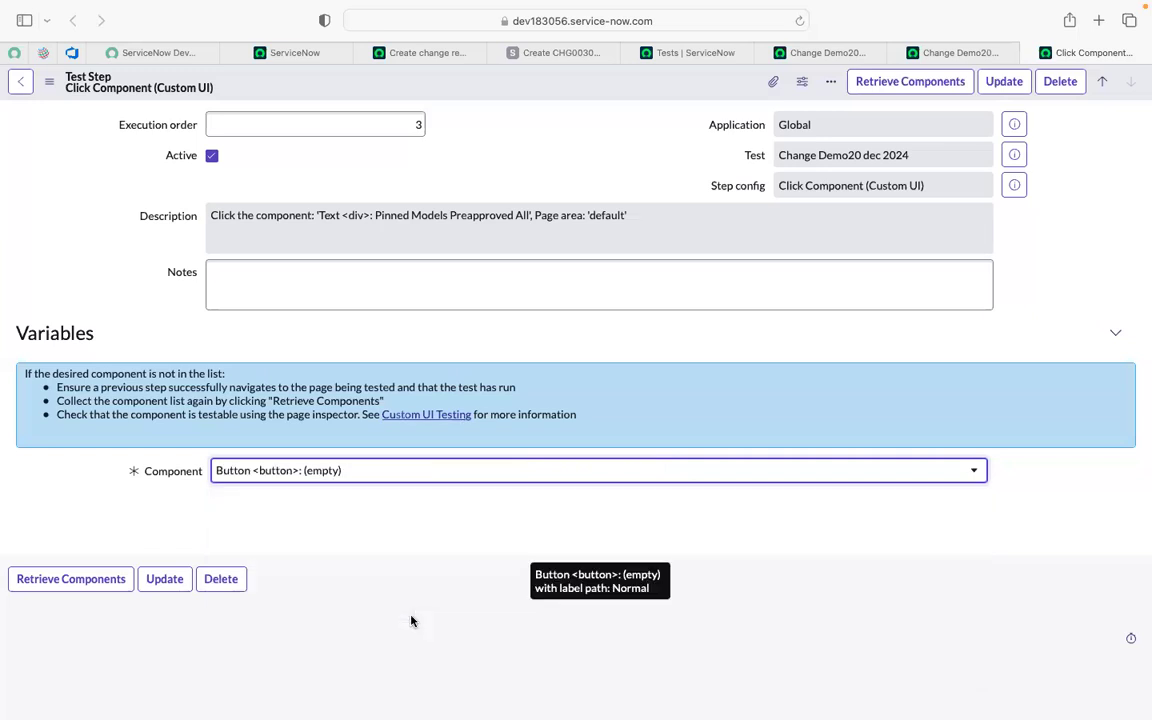
- Compare the component options with the models on the Create a change request page, keep the Normal button and save the test step
left_click(349, 477)
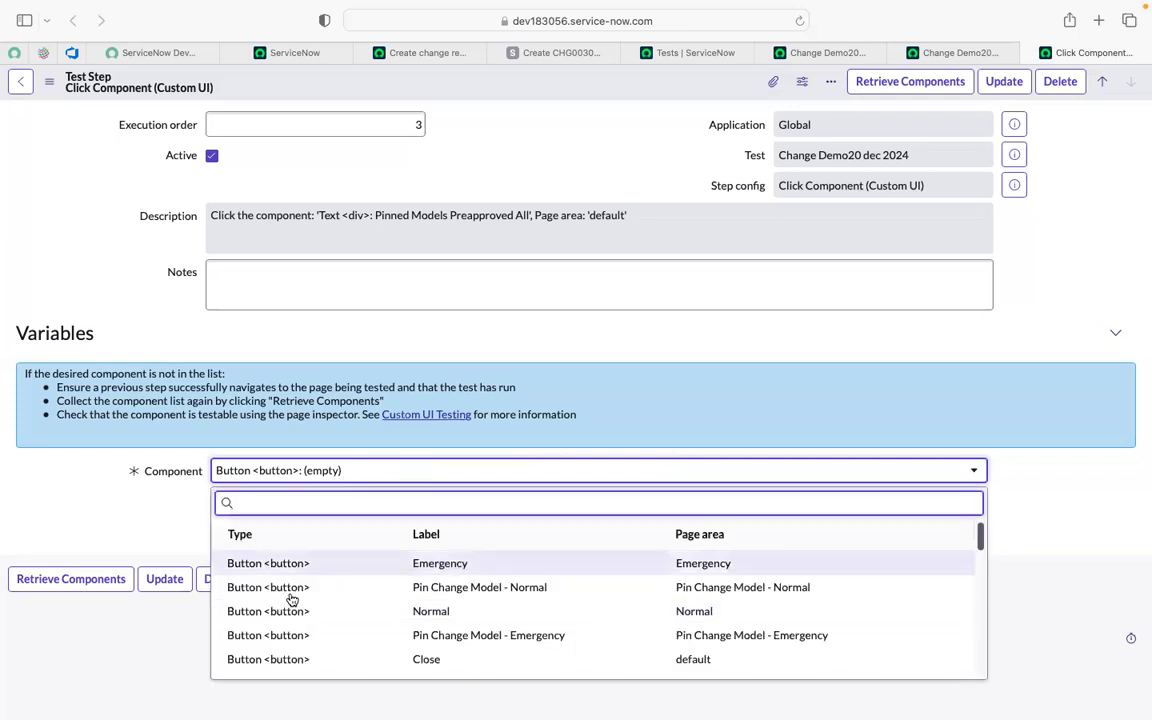
left_click(415, 57)
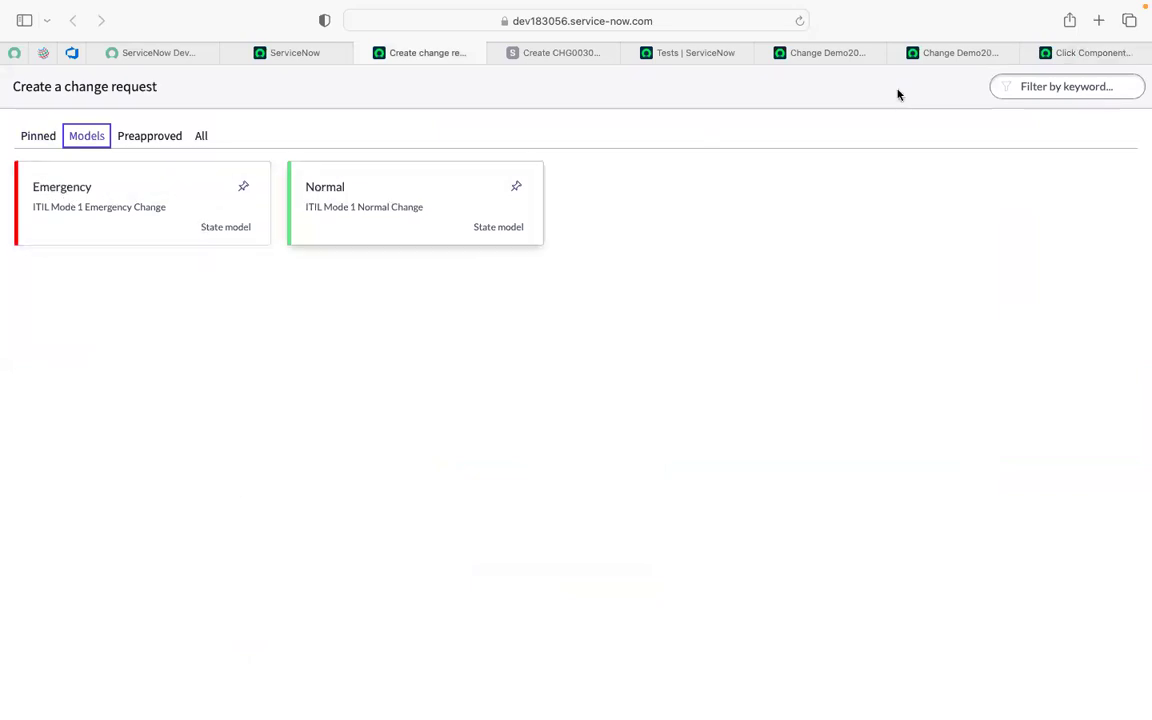
left_click(1043, 57)
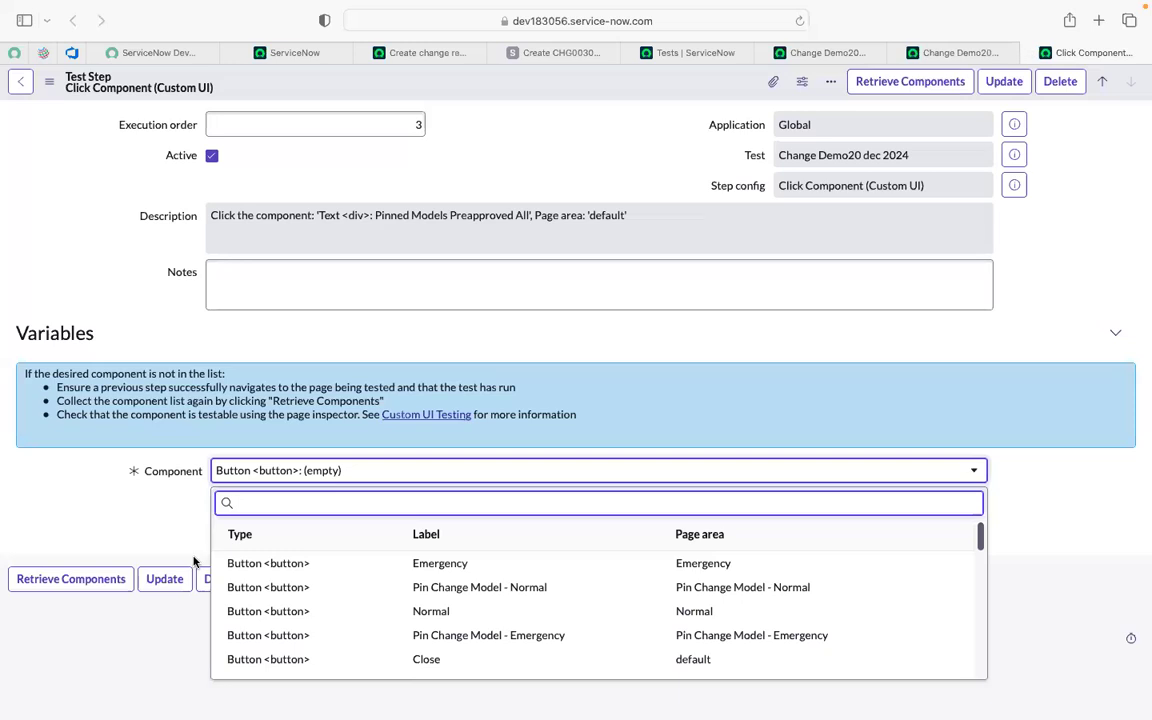
left_click(433, 611)
left_click(394, 509)
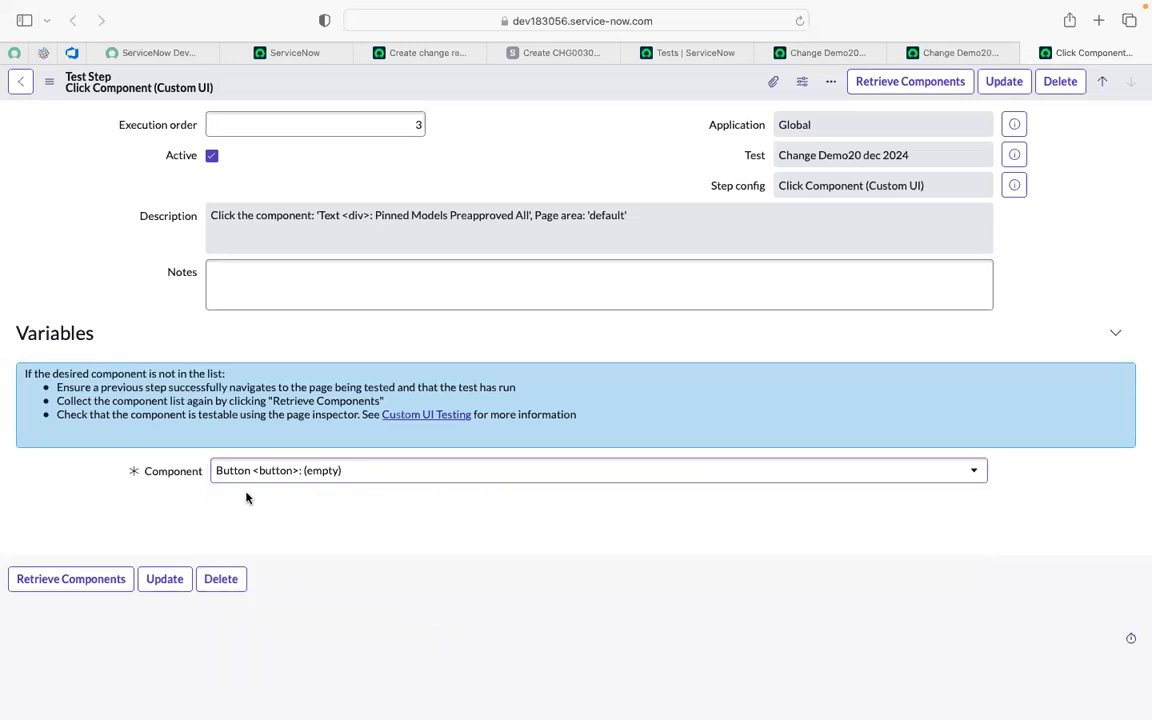
left_click(168, 579)
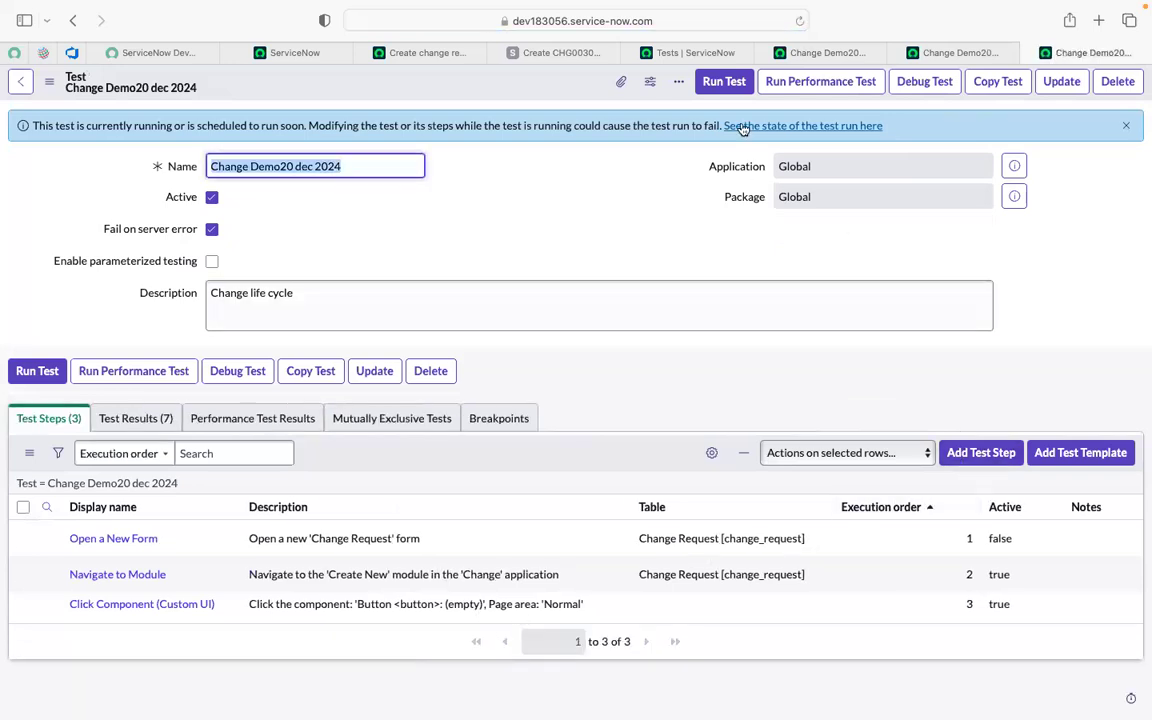
- Run the Change Demo20 dec 2024 test with a new test runner, check its outcome and close the run summary
left_click(723, 81)
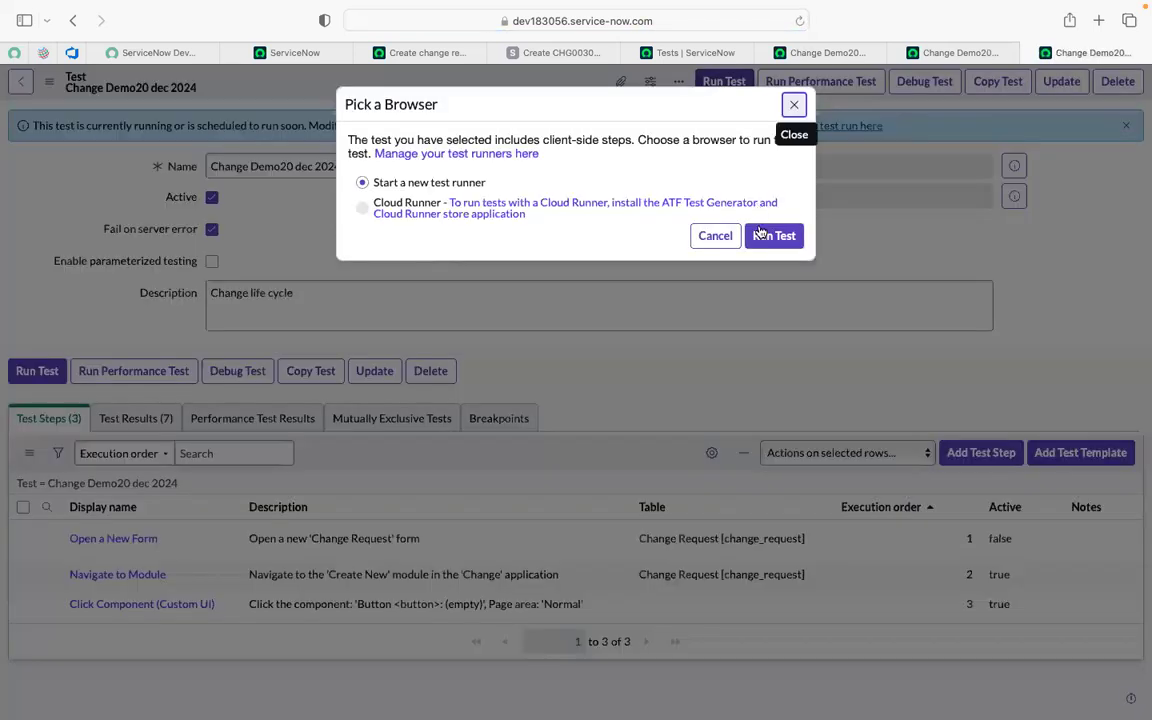
left_click(790, 237)
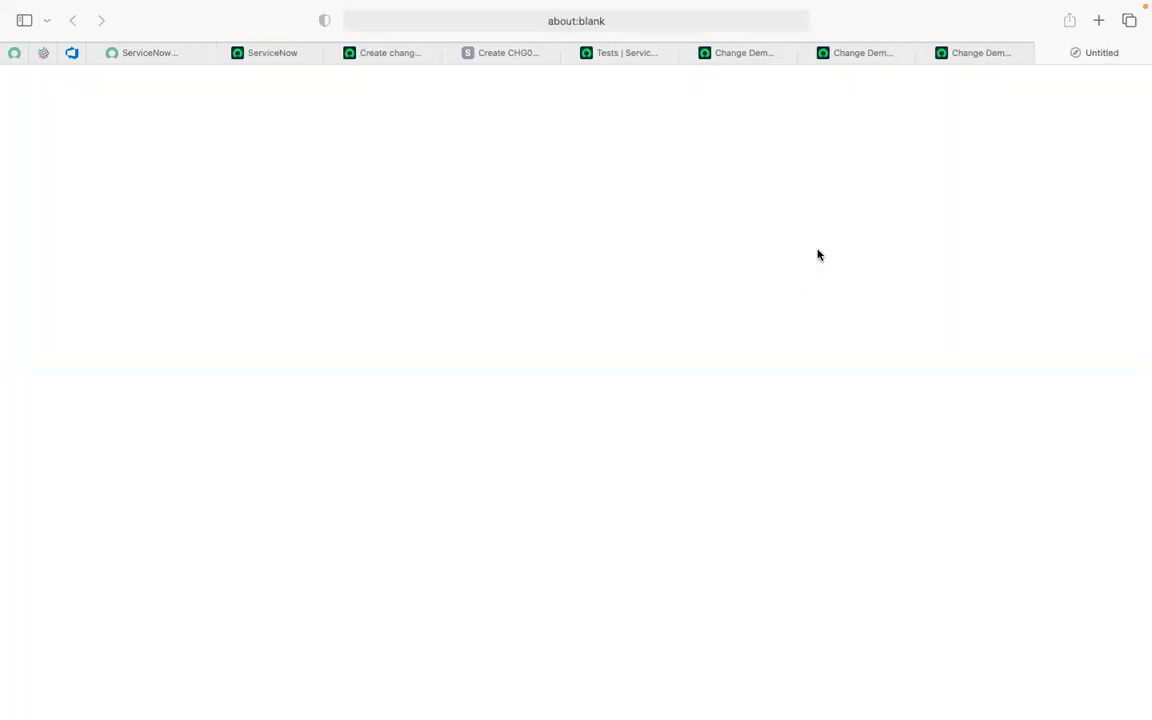
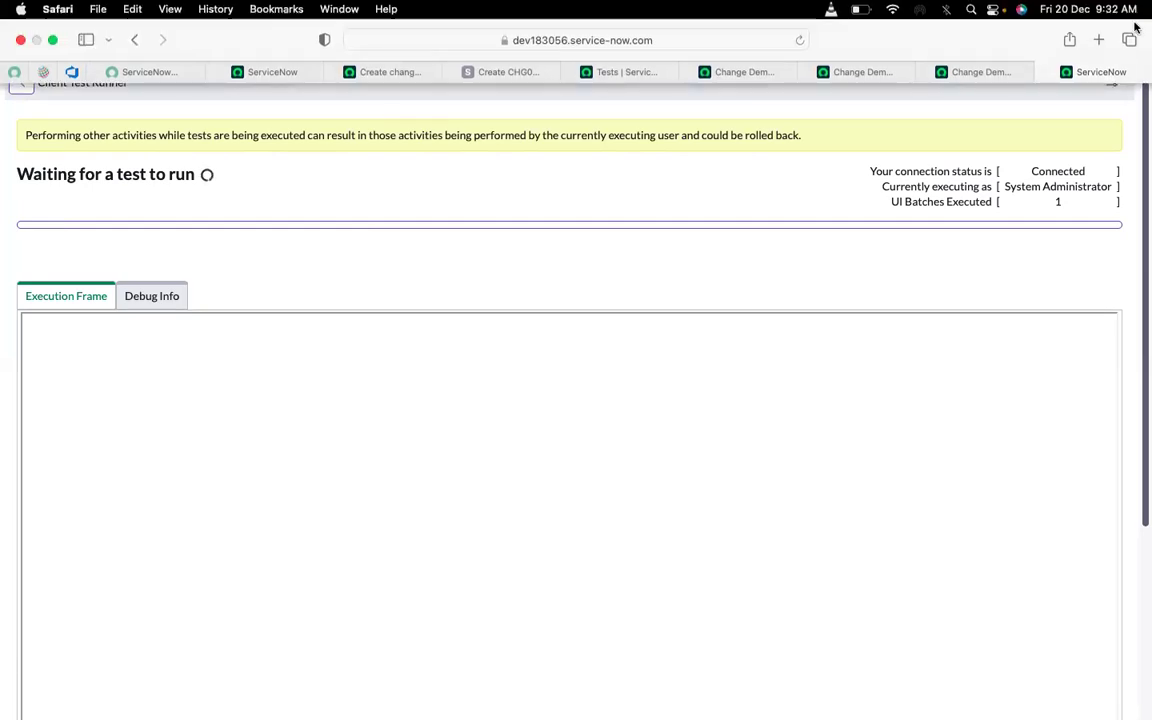
left_click(975, 76)
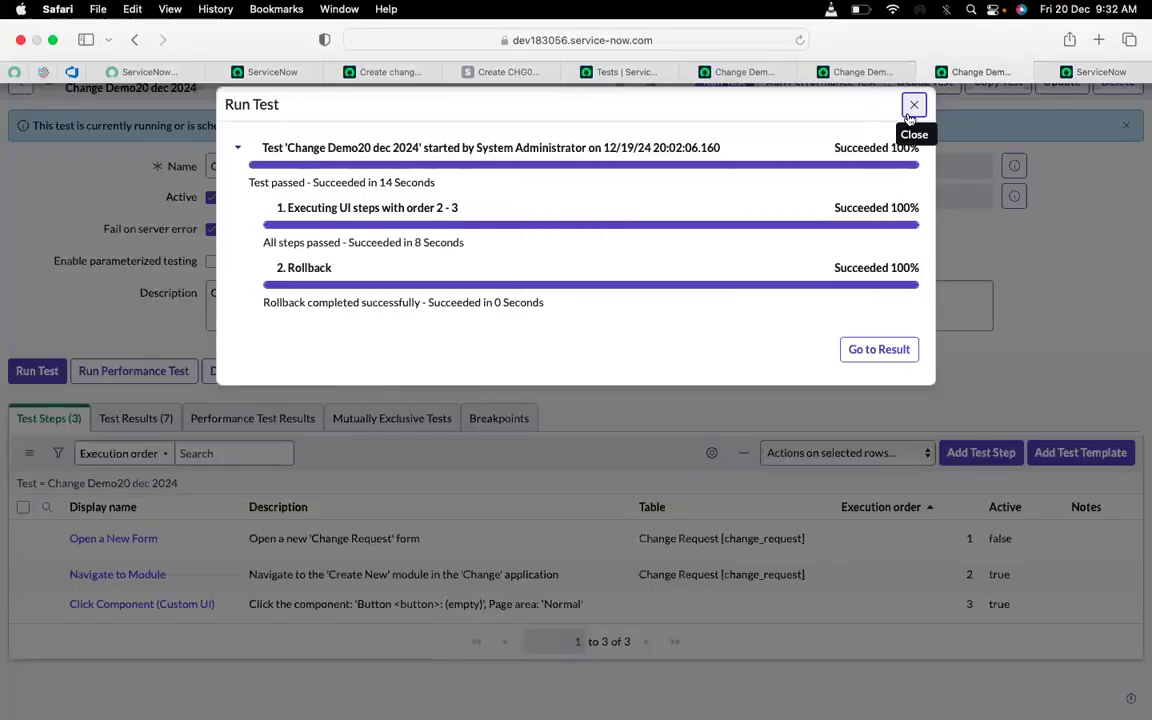
left_click(912, 106)
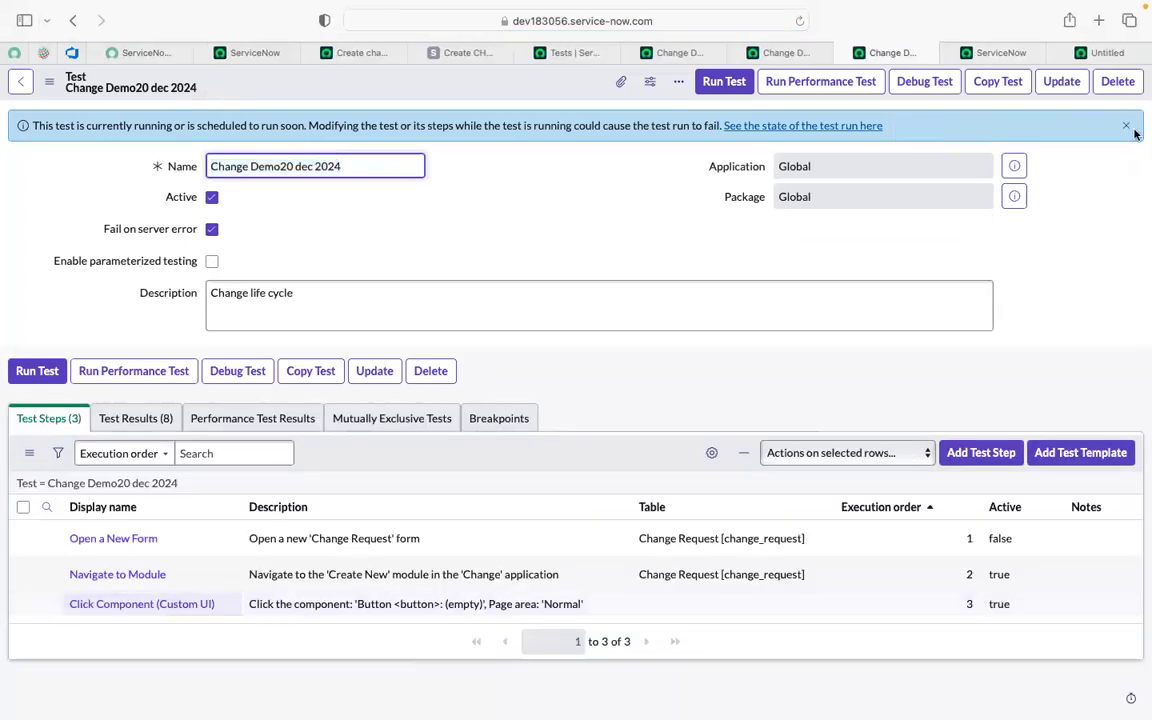
- Set the Click Component (Custom UI) step's component to the button labelled Emergency in page area Emergency and save the step
left_click(1080, 52)
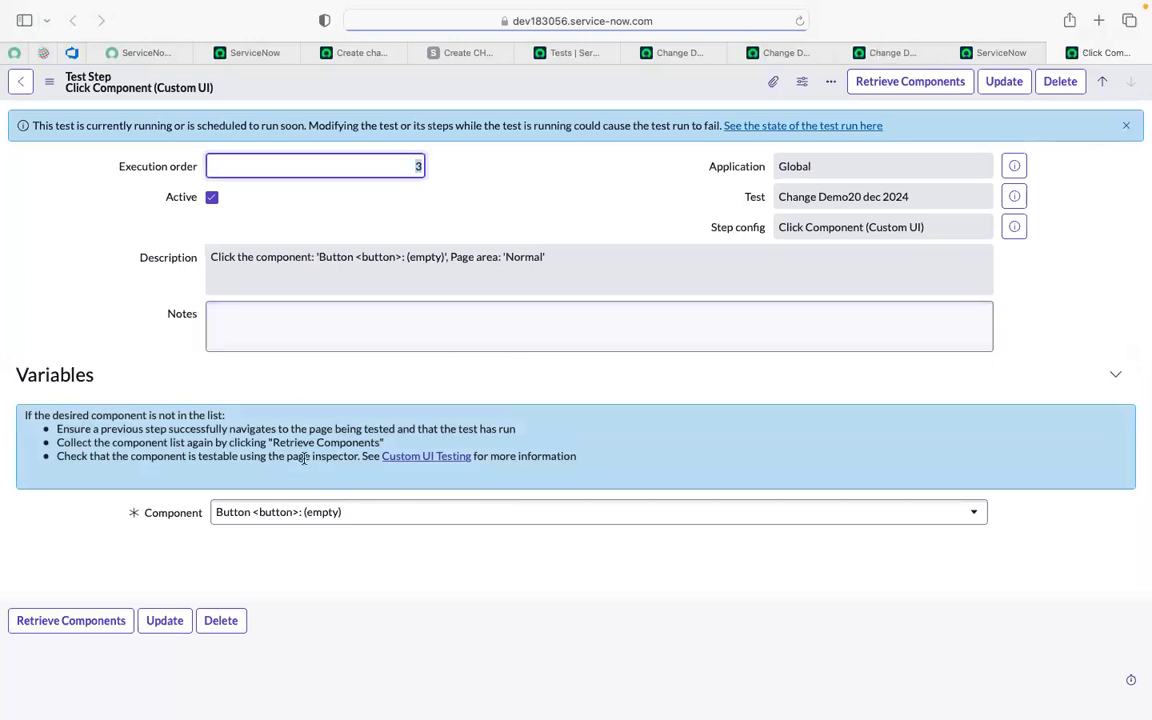
left_click(359, 525)
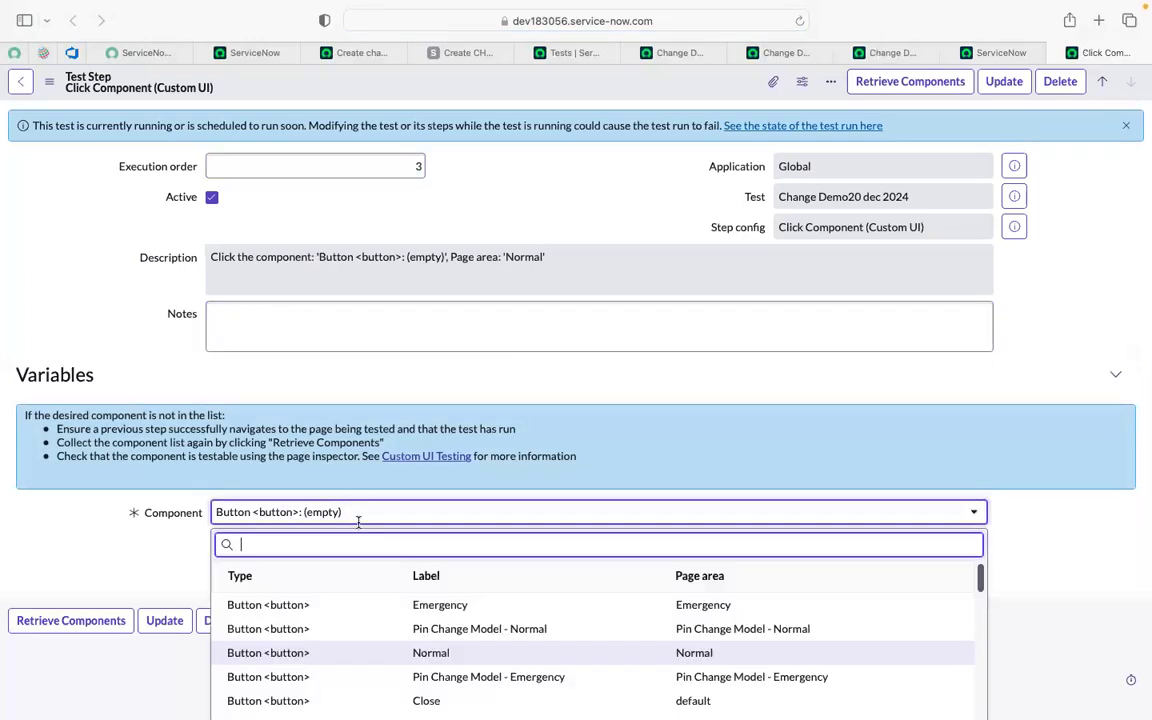
left_click(283, 605)
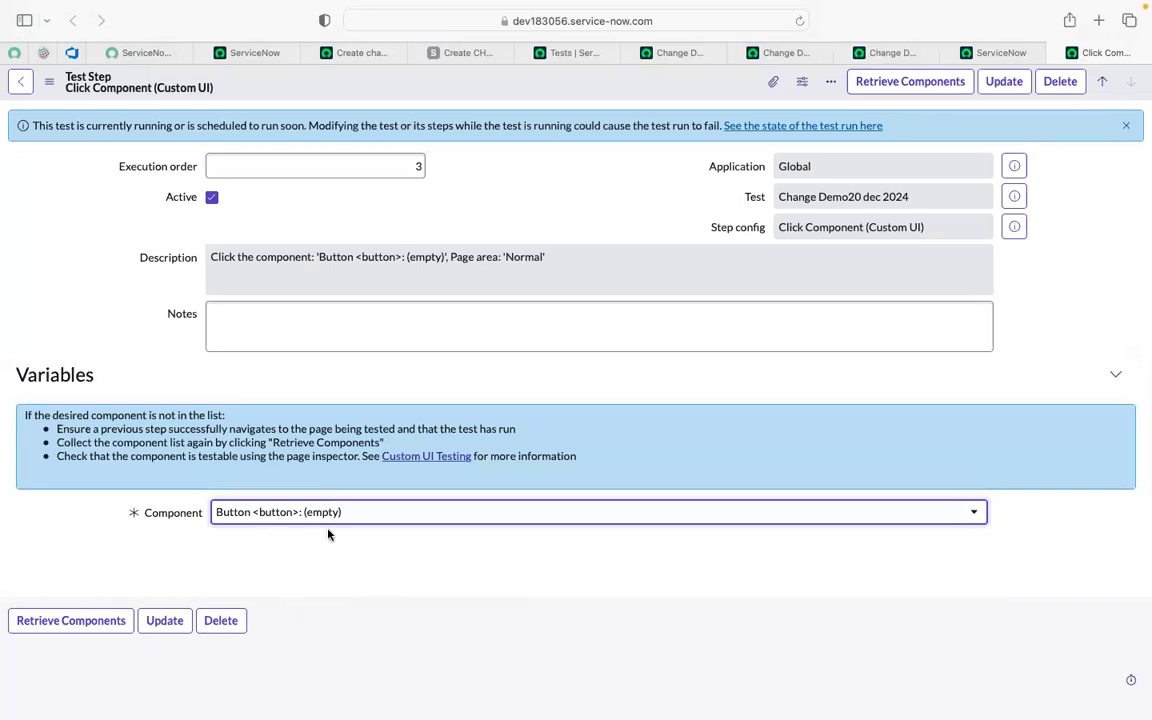
left_click(165, 622)
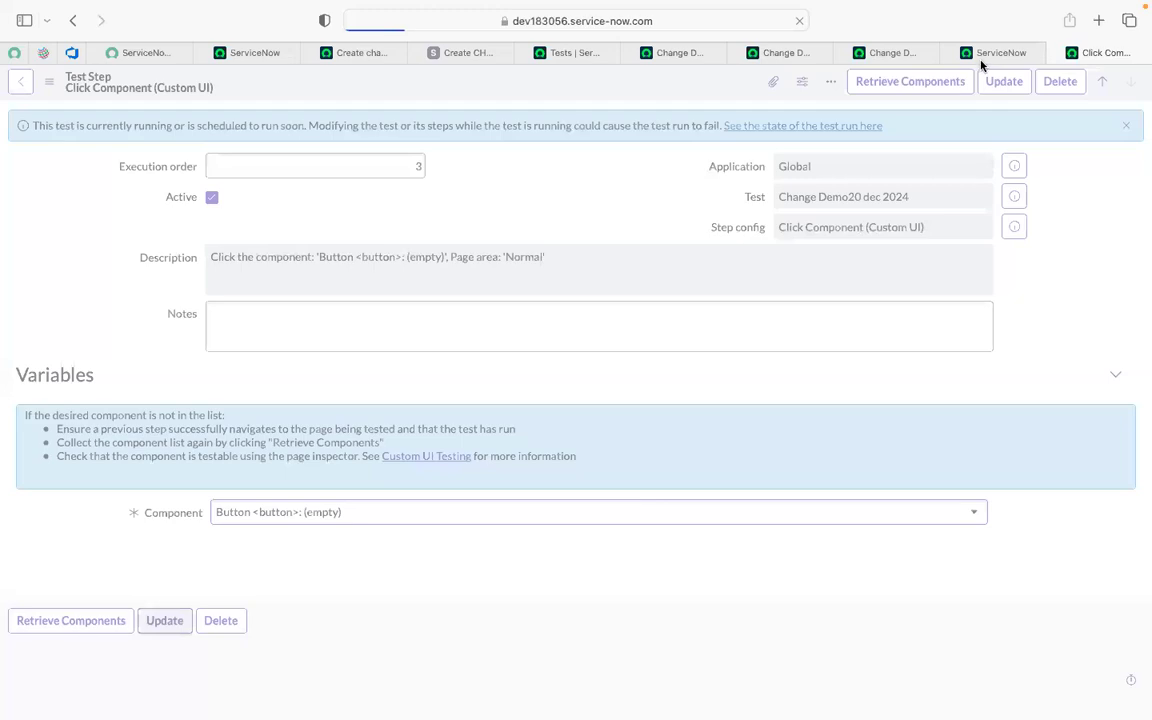
- Close the tab used for editing the step and reload the Change Demo20 dec 2024 test record
left_click(982, 53)
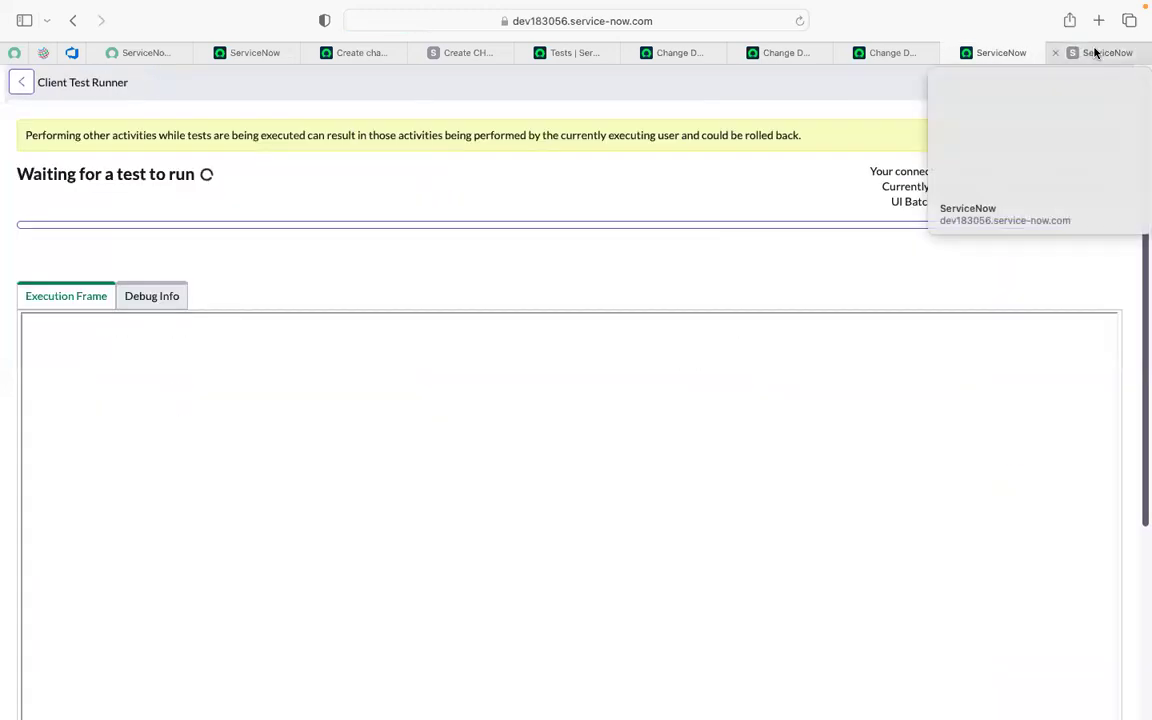
left_click(1068, 53)
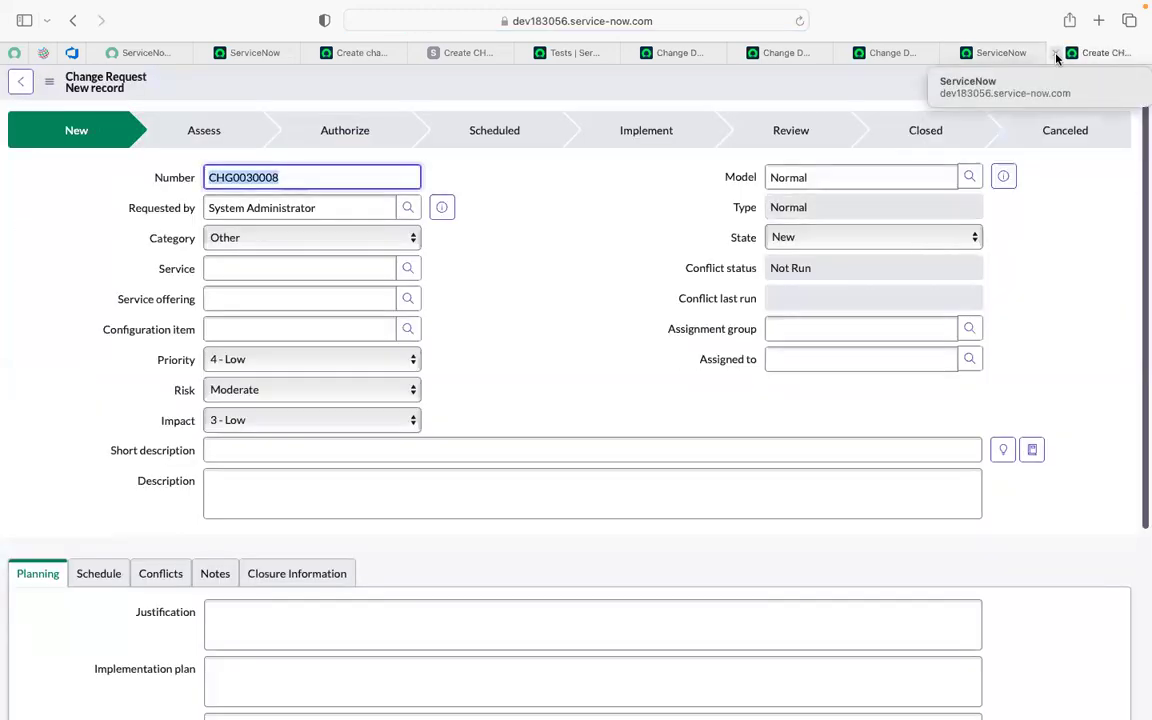
left_click(1056, 54)
left_click(980, 52)
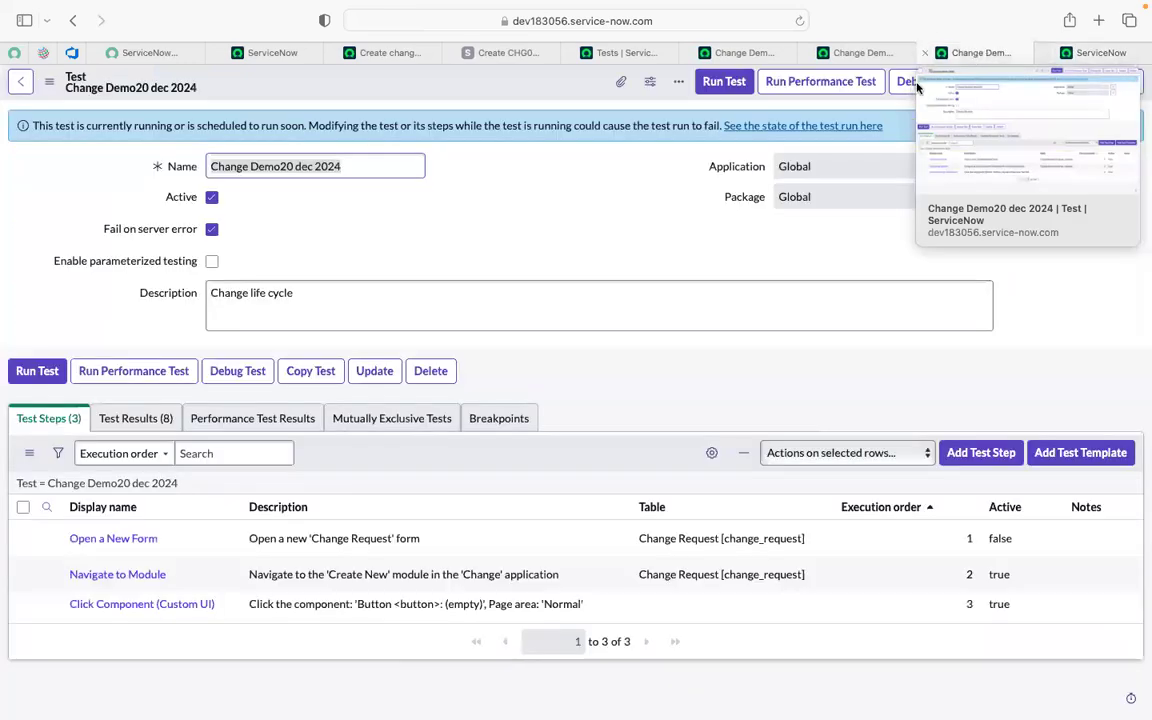
left_click(801, 31)
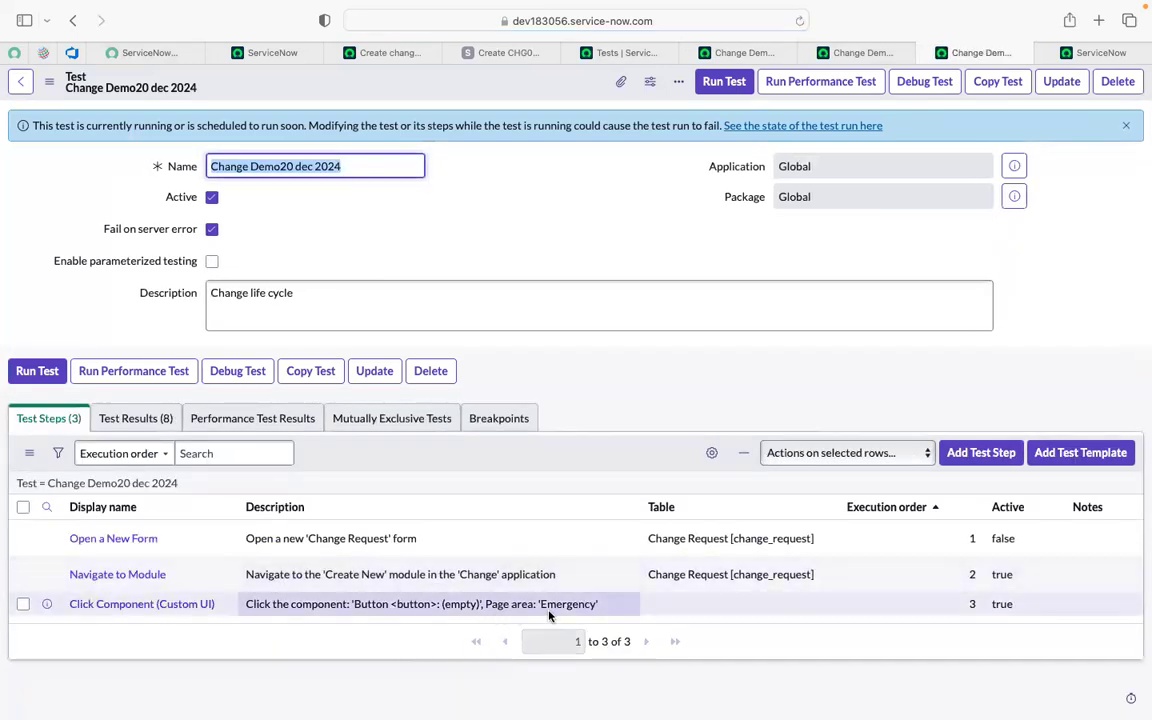
- Run the Change Demo20 dec 2024 test in the current Safari session, watch it in the Client Test Runner and close the run progress
left_click(724, 84)
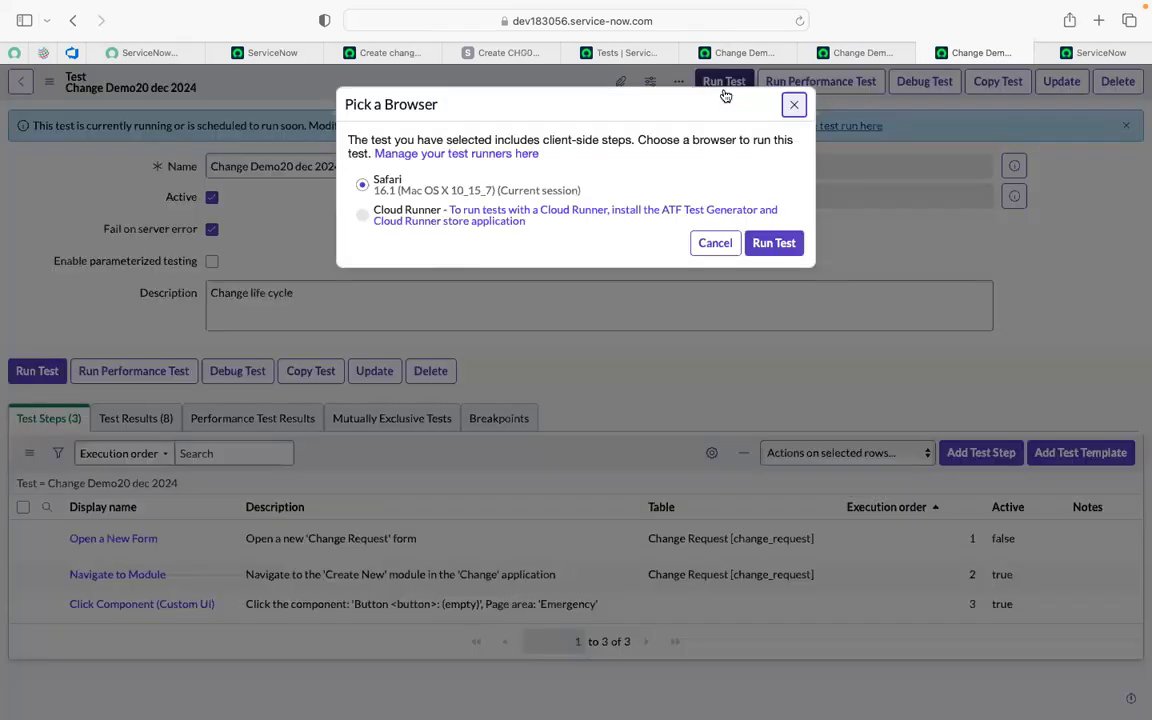
left_click(772, 246)
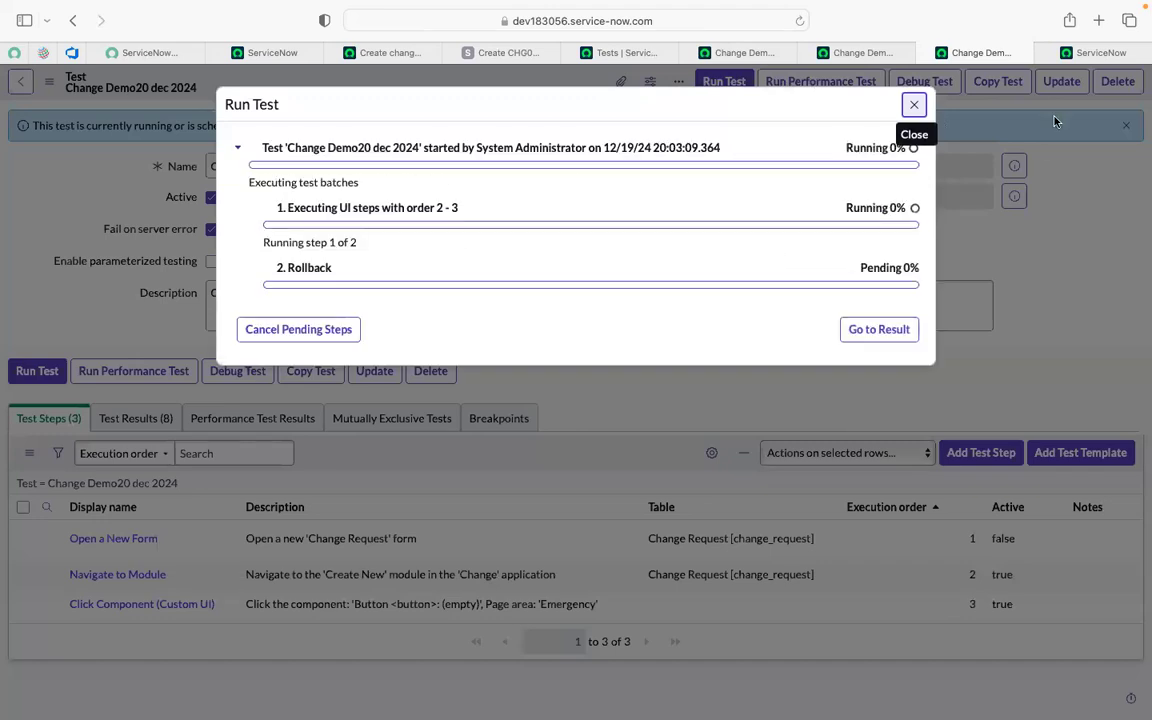
left_click(1087, 55)
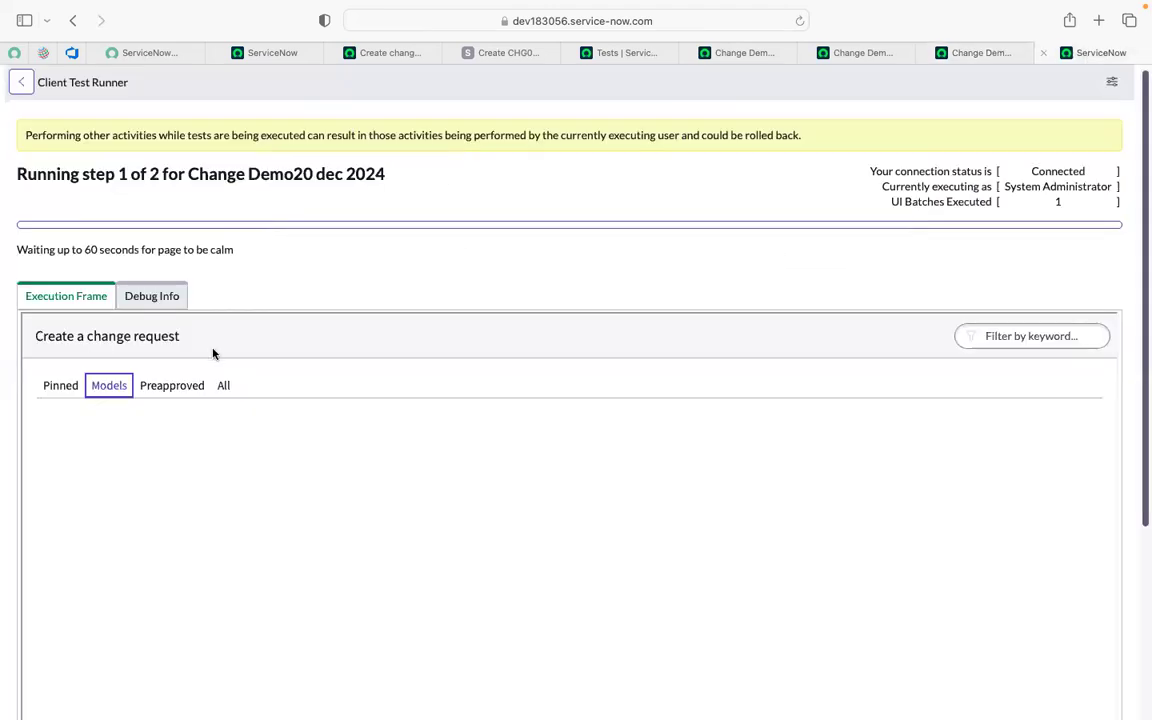
scroll(346, 274, "down", 5)
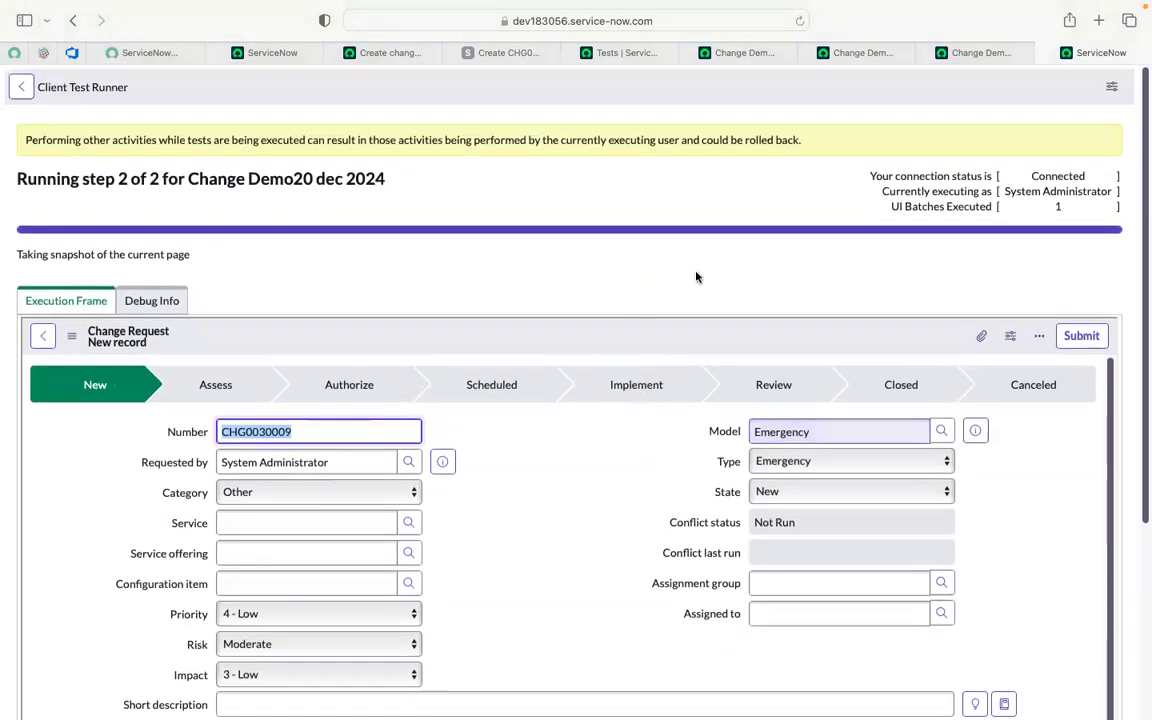
left_click(959, 62)
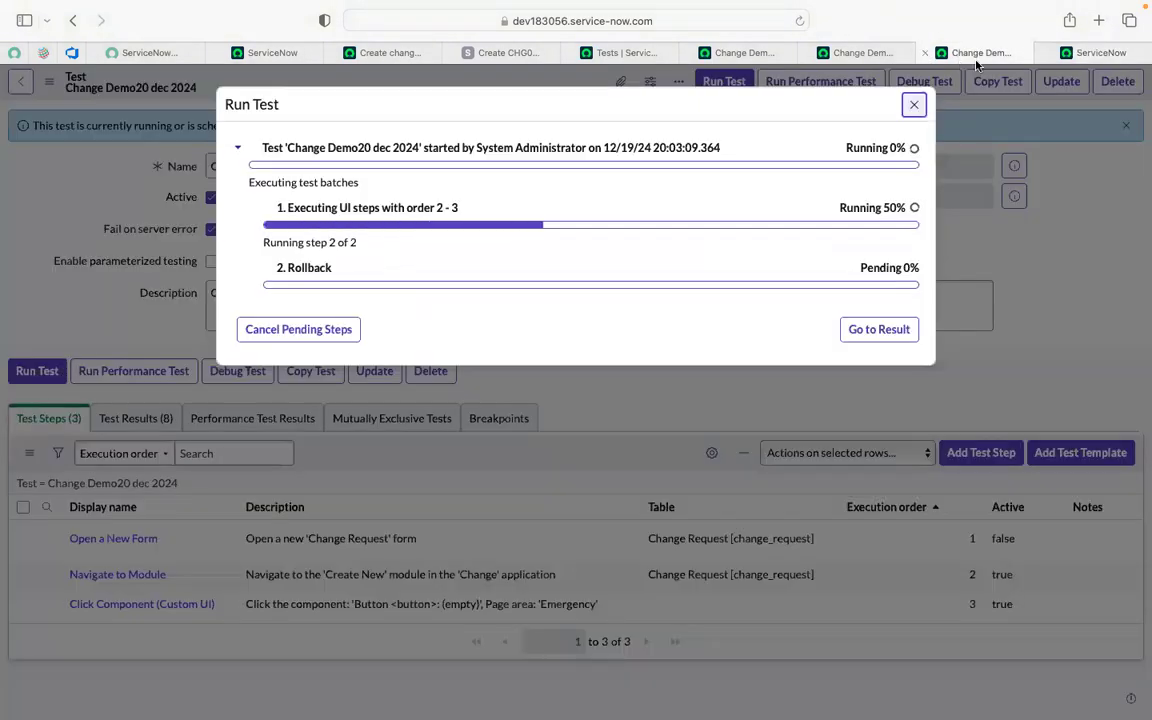
left_click(921, 103)
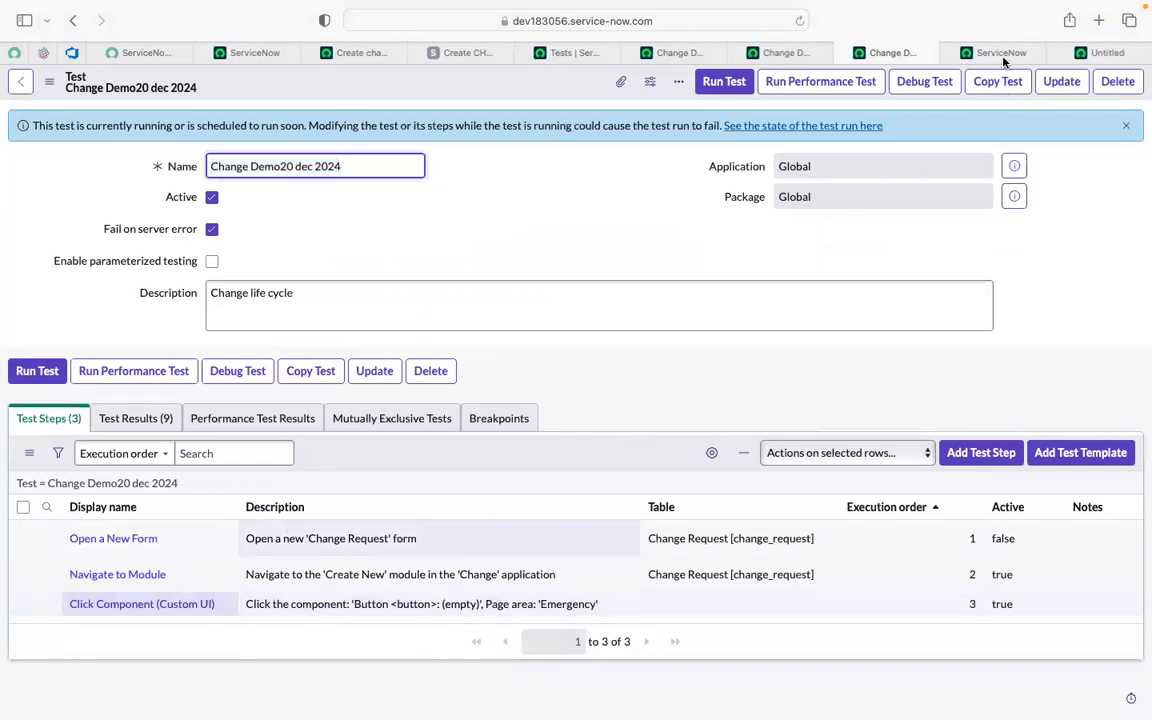
- Set the Click Component (Custom UI) step's component to the button labelled Normal in page area Normal and save the step
left_click(998, 56)
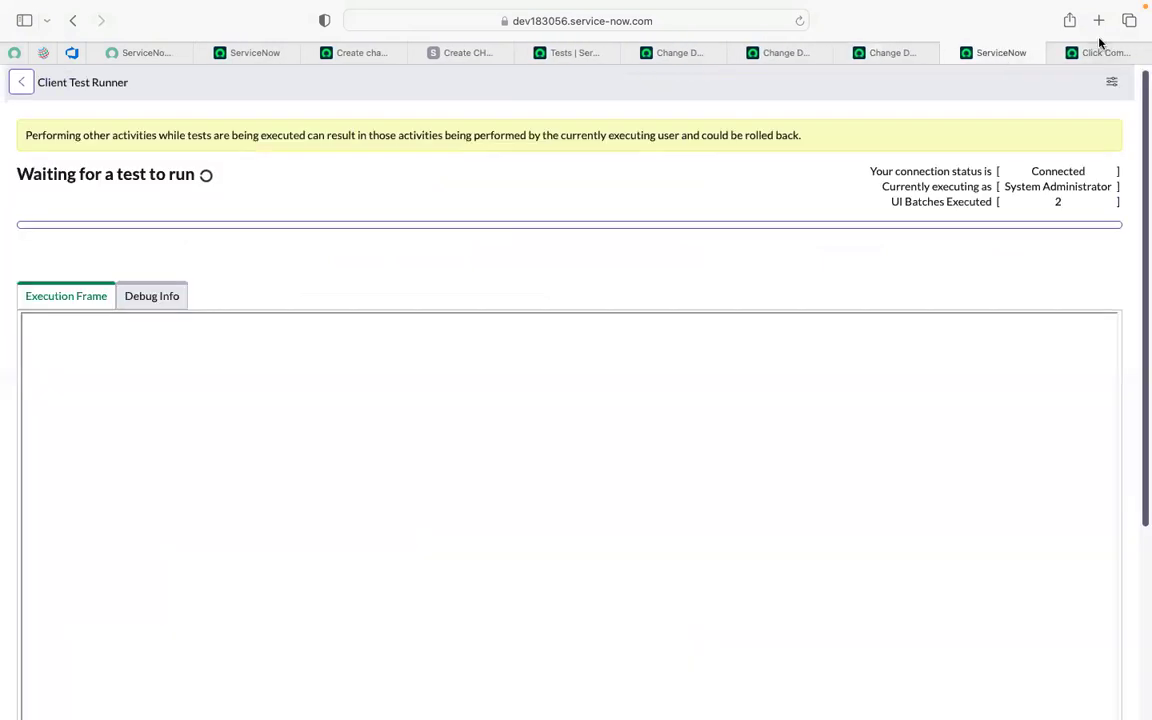
left_click(1096, 53)
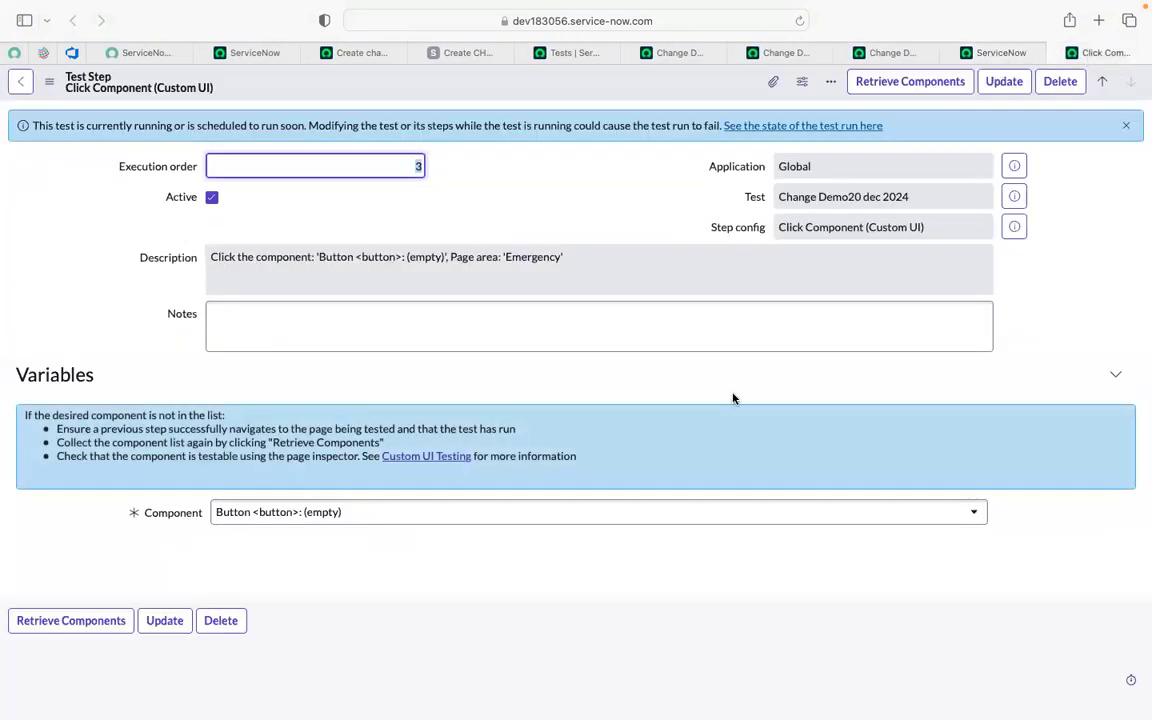
left_click(494, 521)
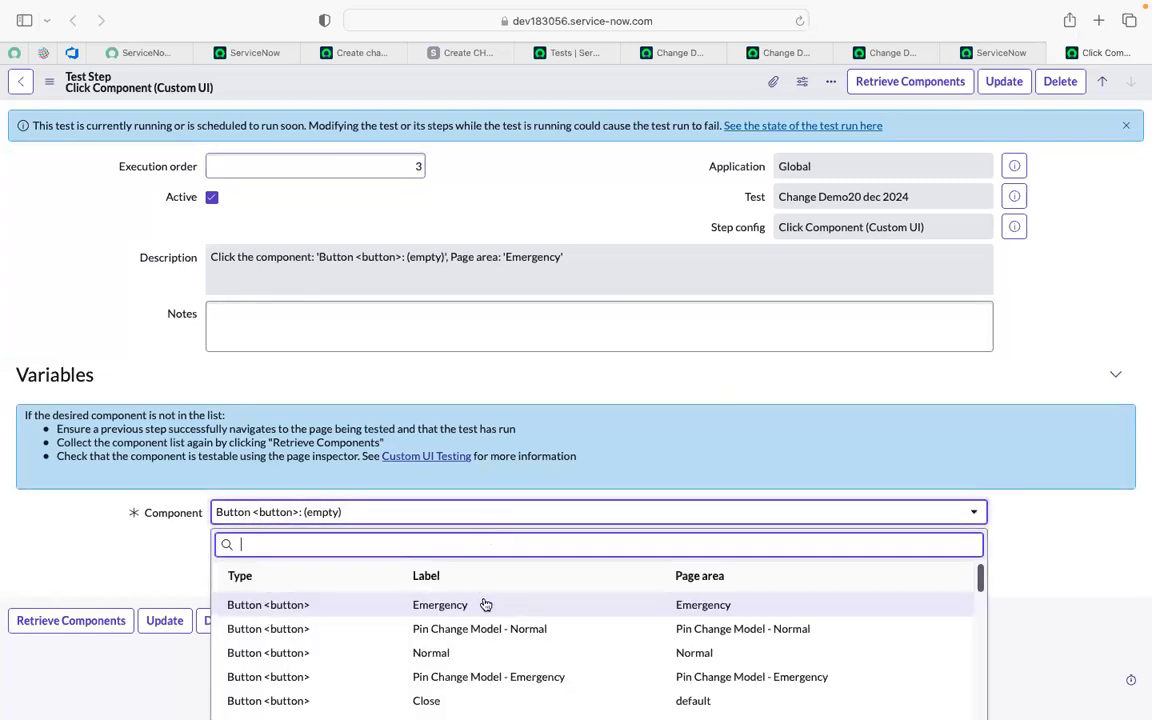
scroll(485, 604, "down", 1)
scroll(484, 604, "up", 1)
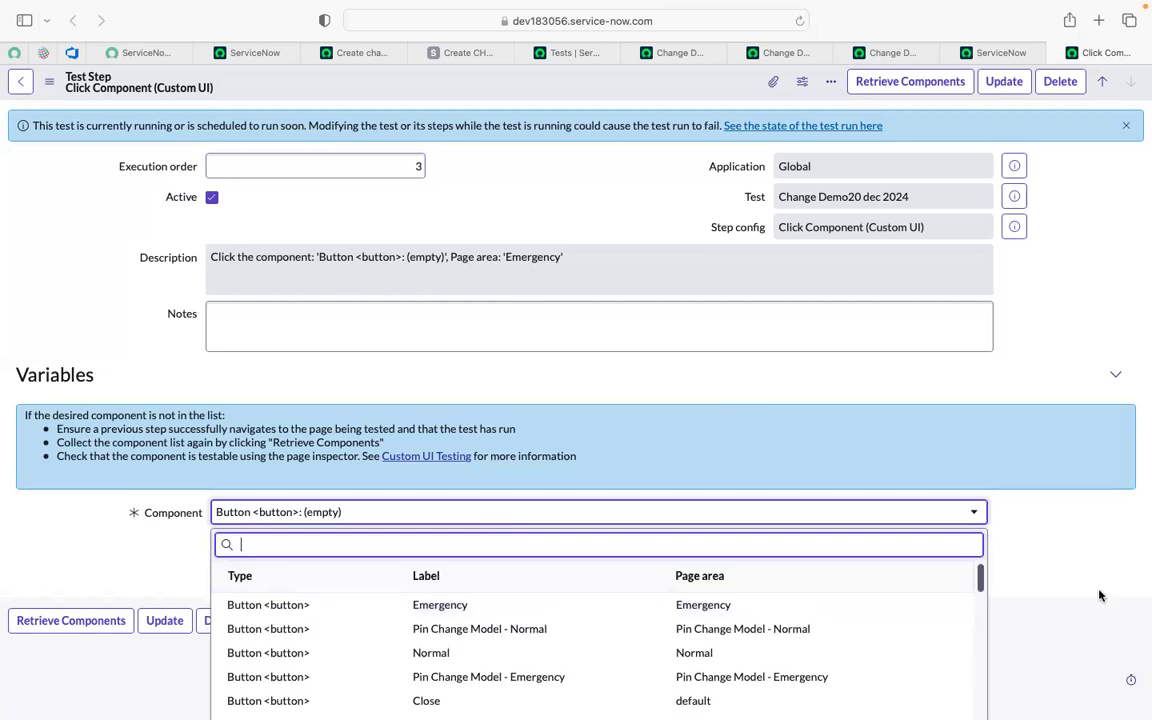
left_click(544, 654)
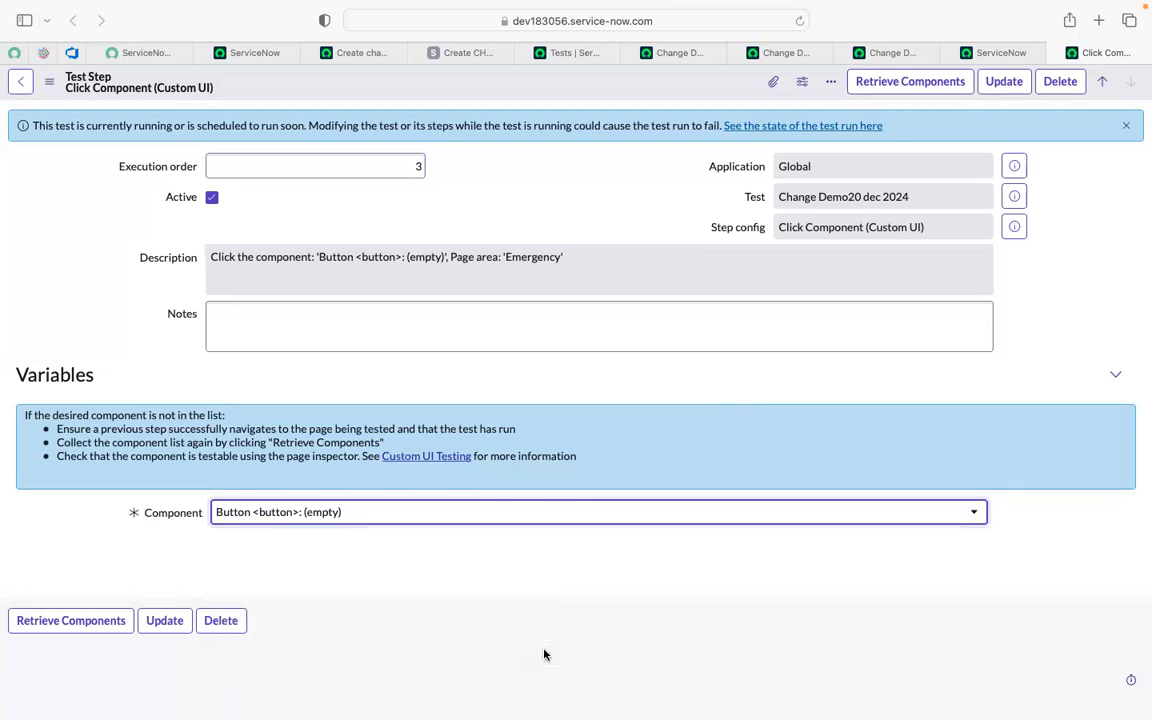
left_click(163, 621)
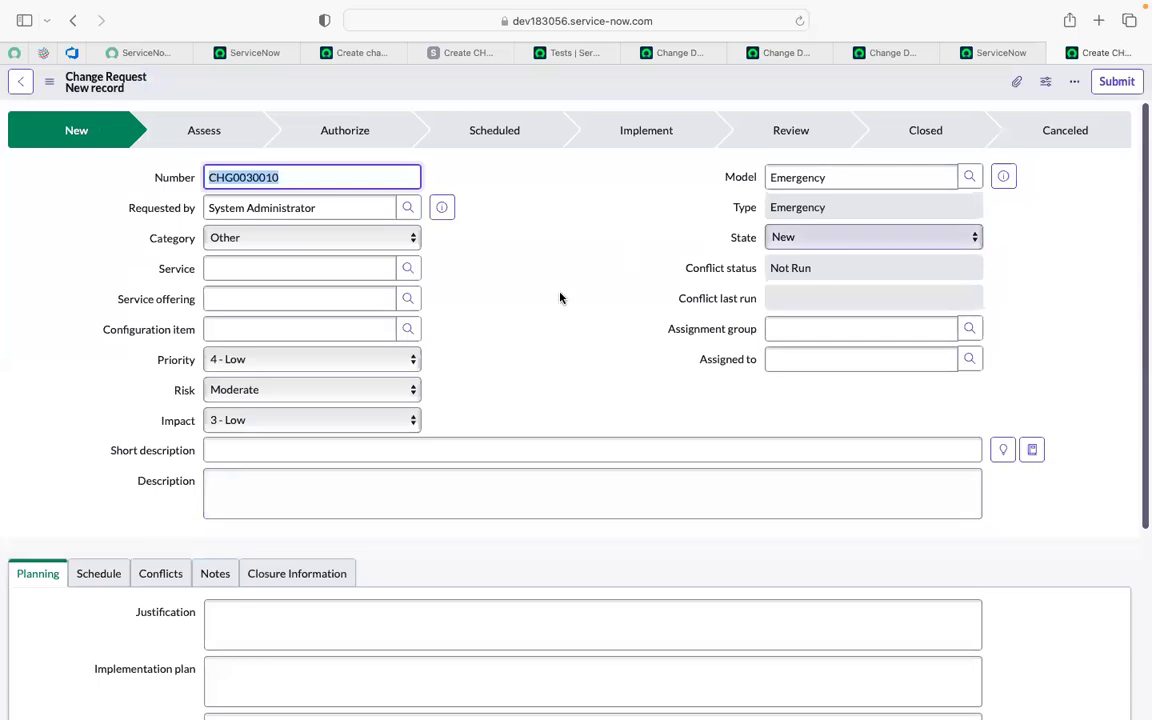
- Close the Emergency change request tab and reload the Change Demo20 dec 2024 test record
left_click(503, 258)
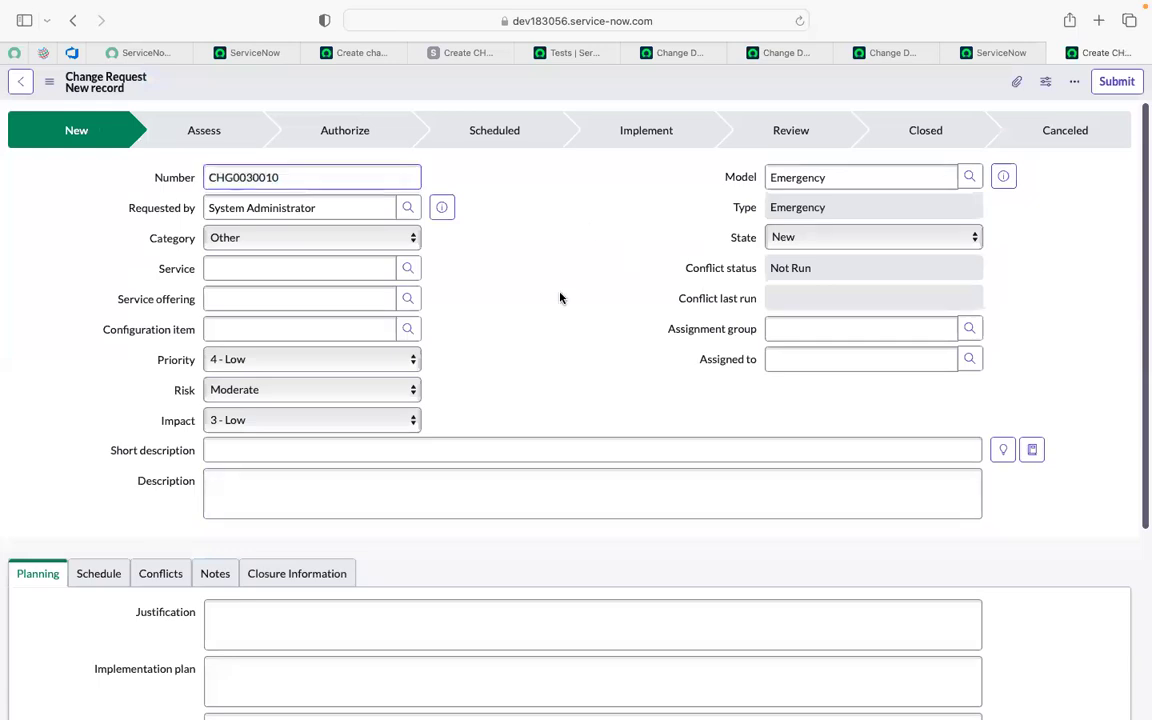
left_click(1055, 53)
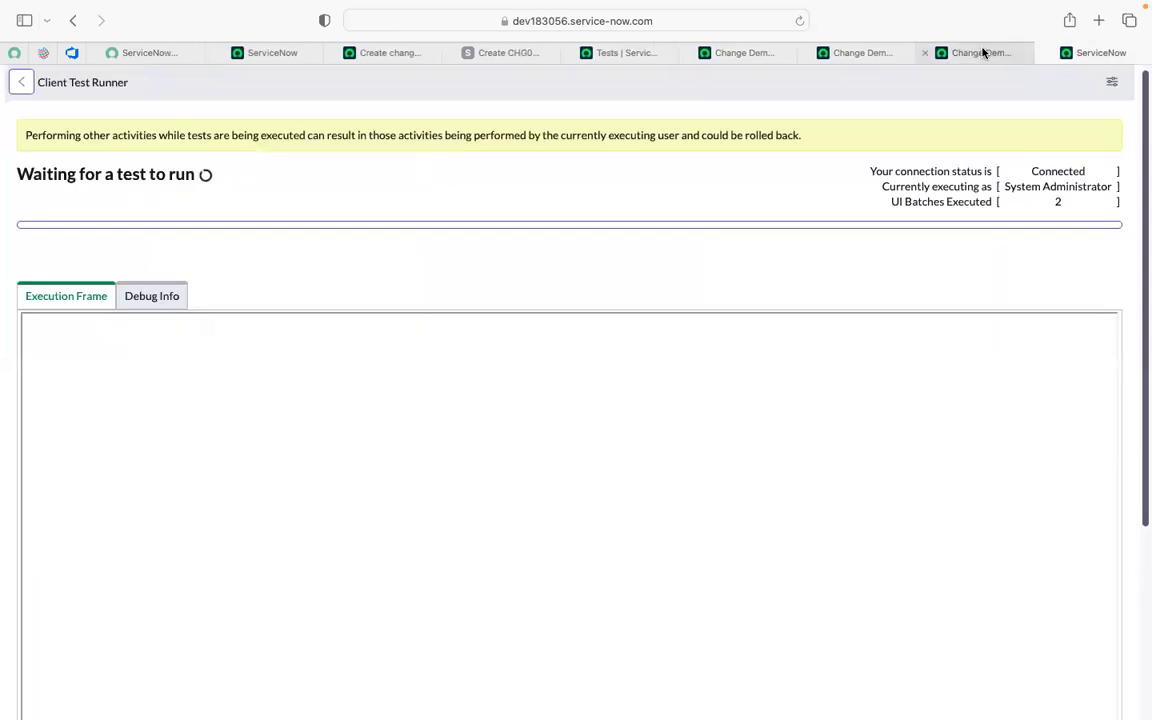
left_click(983, 53)
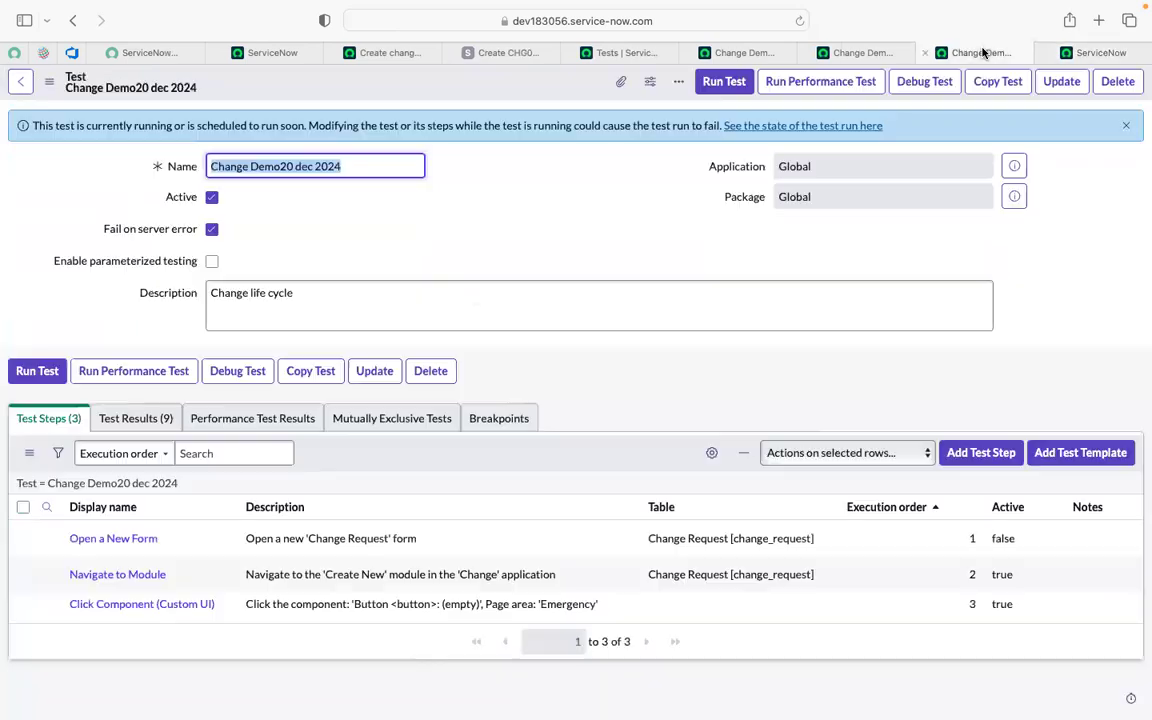
left_click(975, 457)
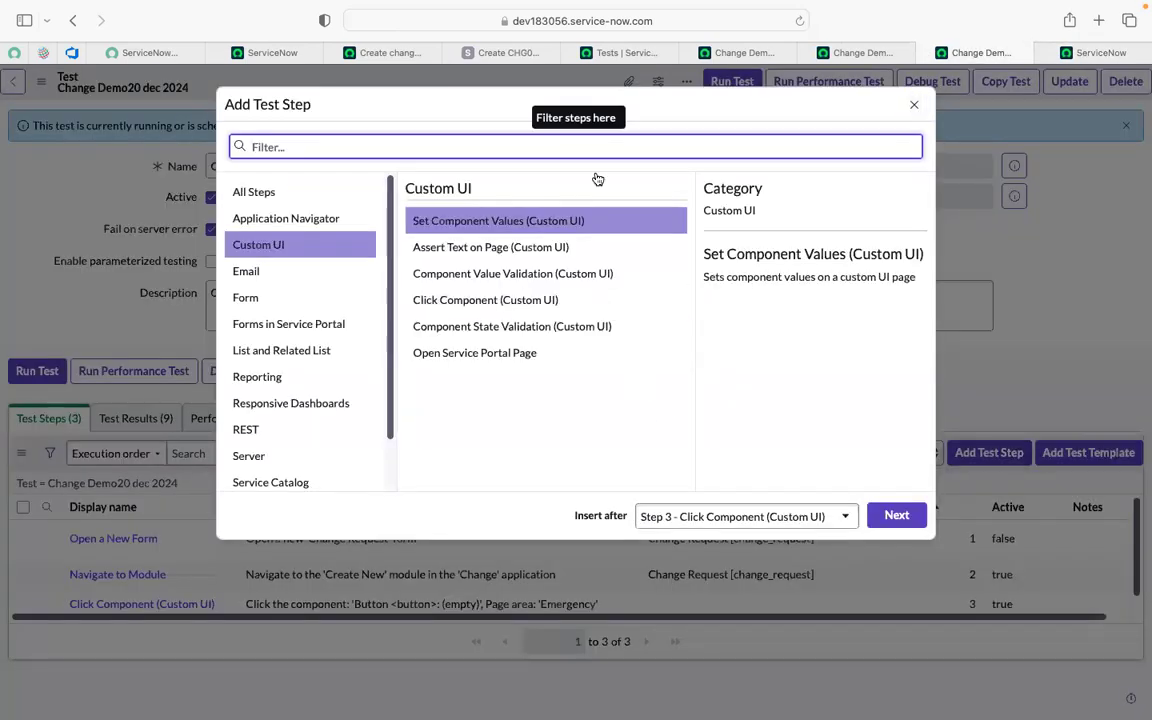
left_click(913, 105)
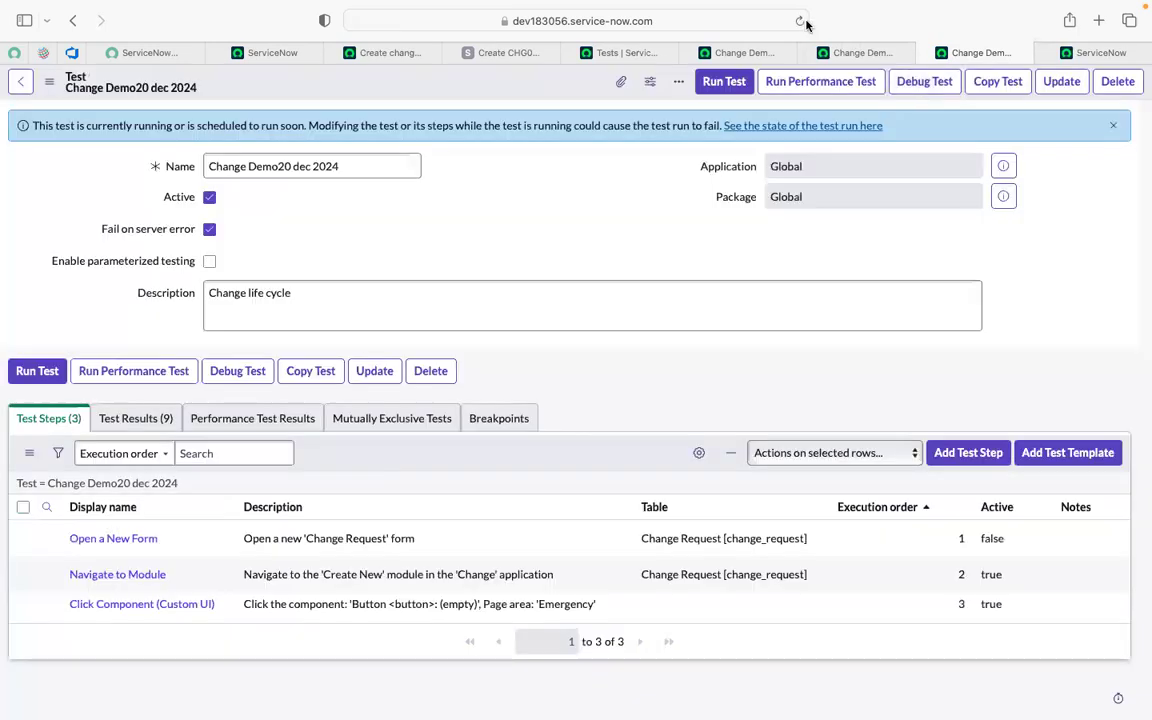
left_click(800, 21)
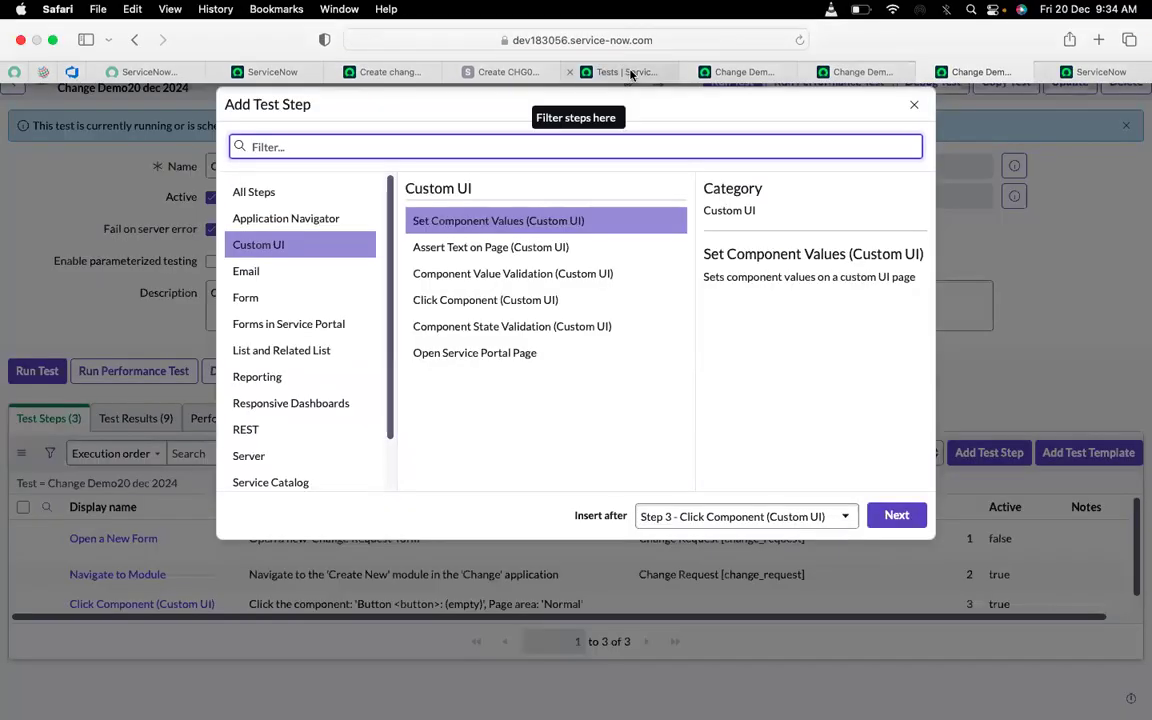
- Close the extra Change Demo20 dec 2024 tabs, including the test result, and keep the test record open
left_click(631, 75)
left_click(744, 72)
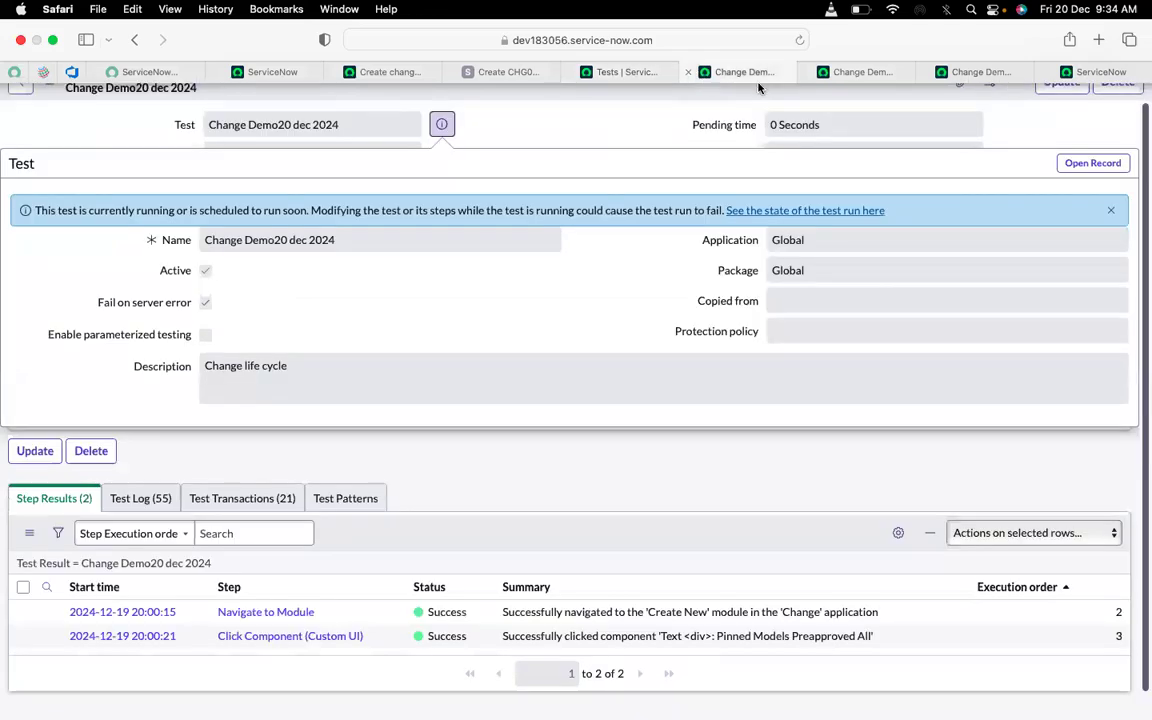
left_click(700, 73)
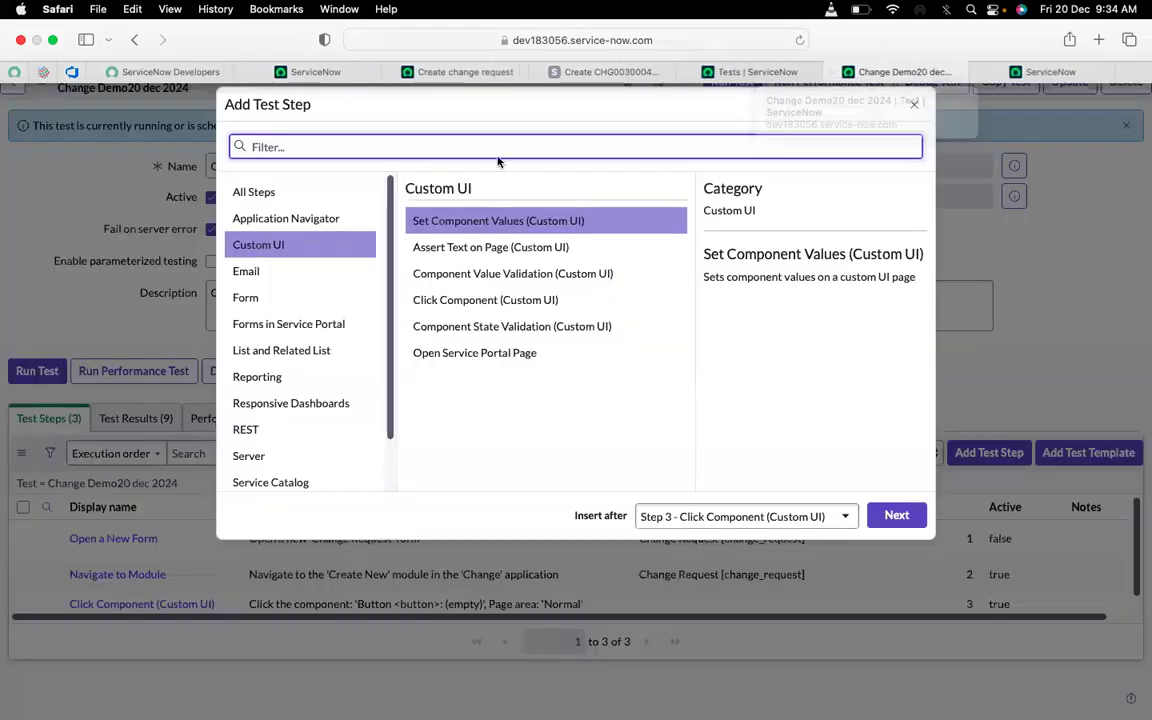
- Reload the new Normal change request form and open the user lookup for Assigned to
left_click(594, 72)
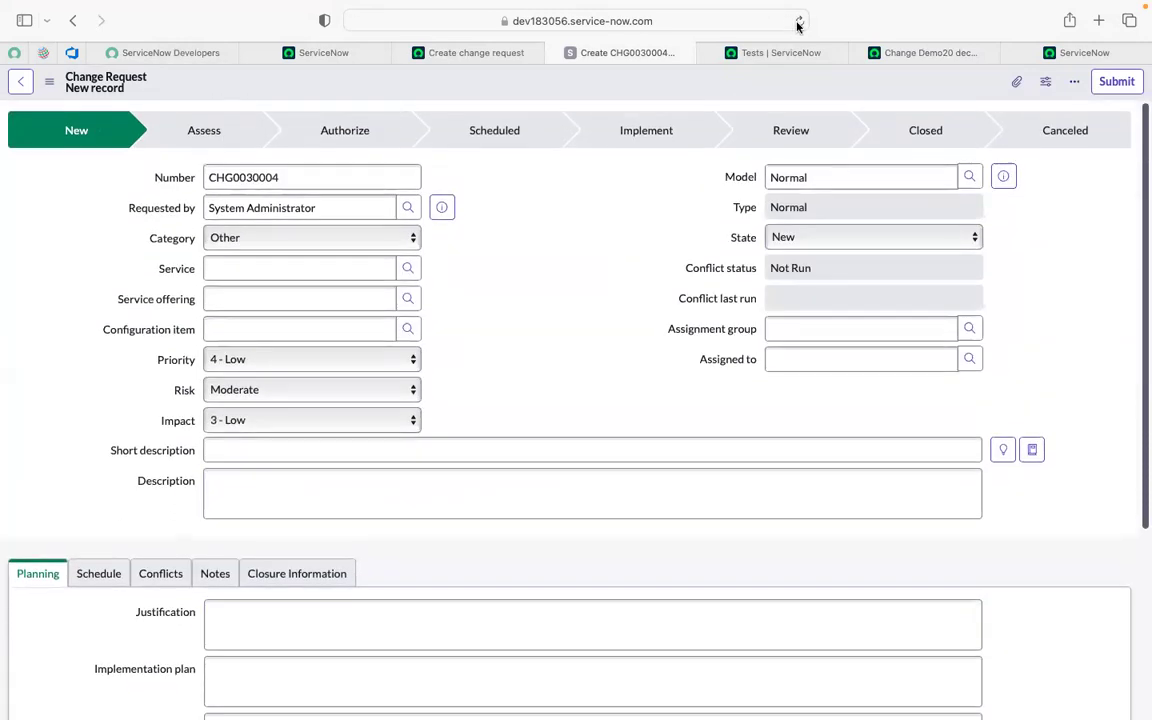
left_click(798, 22)
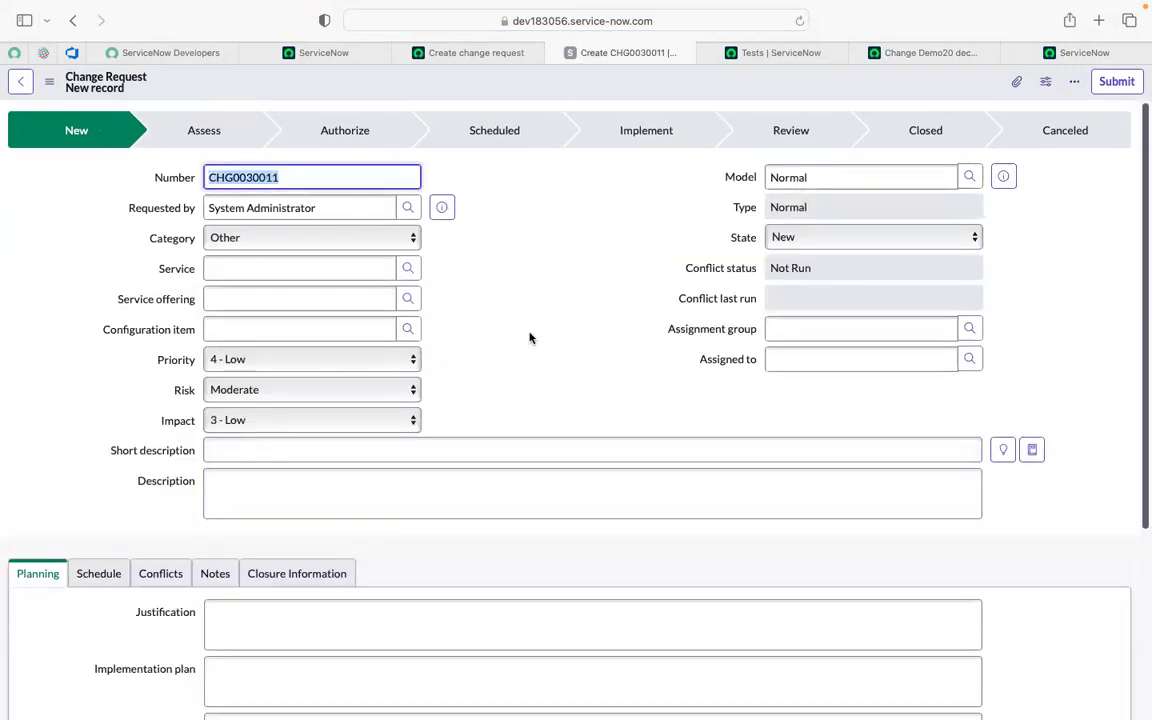
left_click(971, 360)
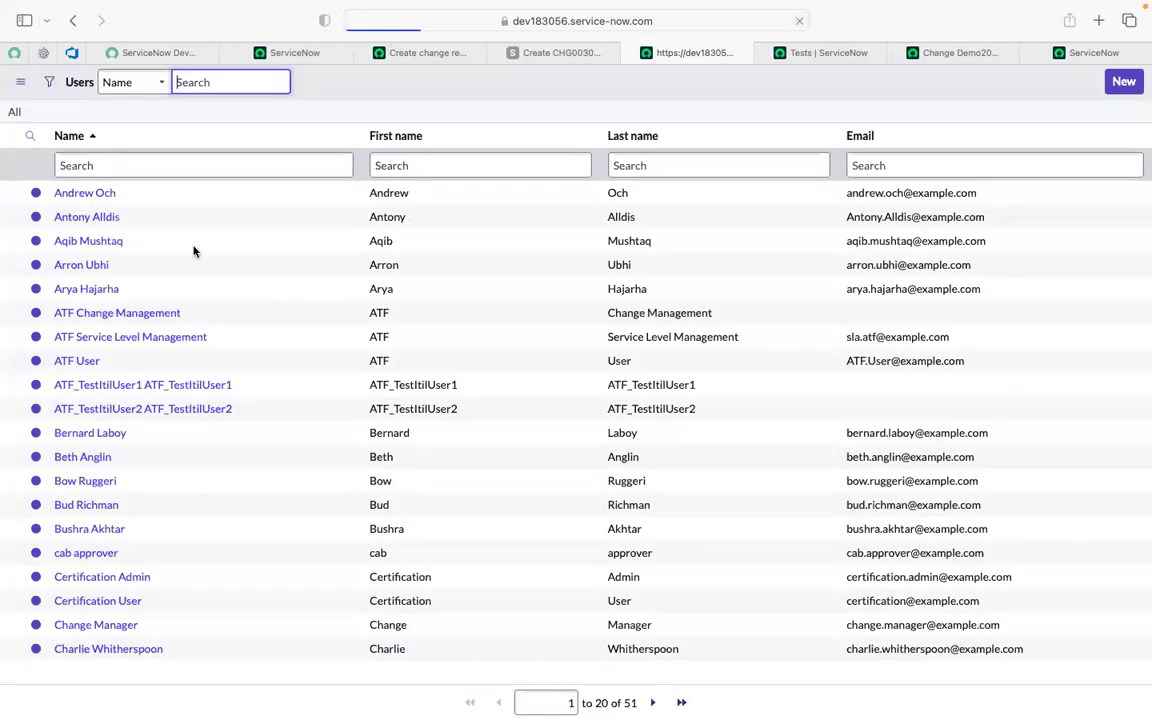
- Assign the new Normal change request to the first listed user, enter "test" as short description and description, and submit it
left_click(102, 193)
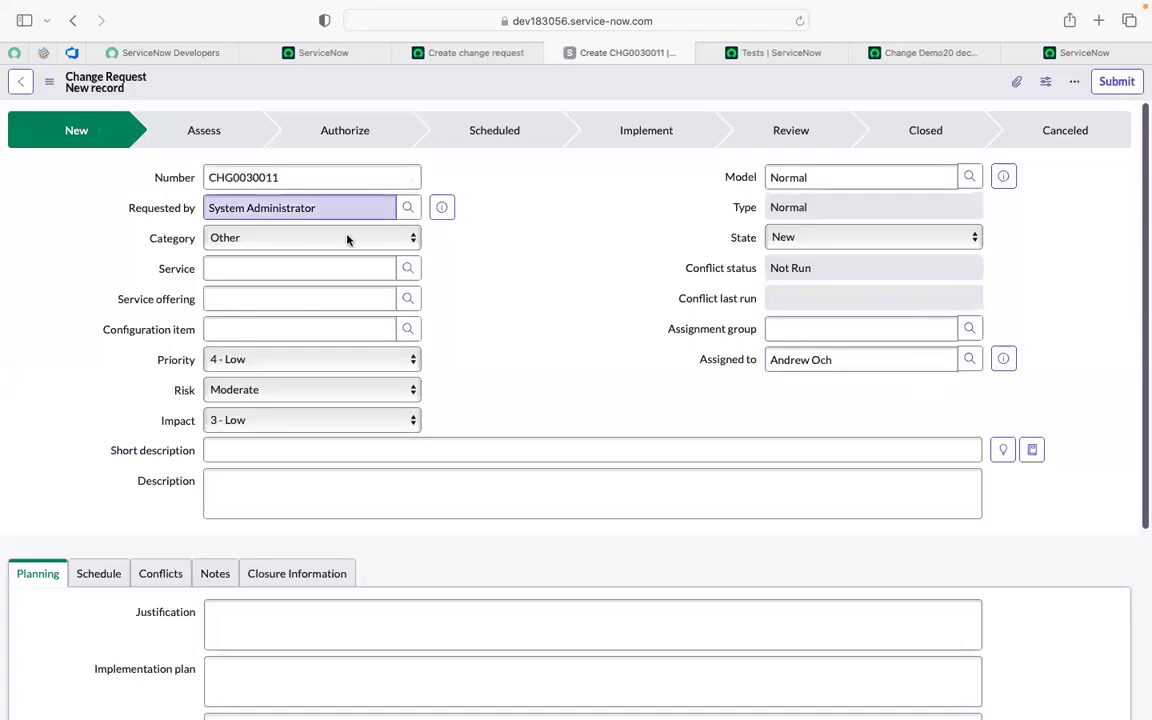
left_click(256, 443)
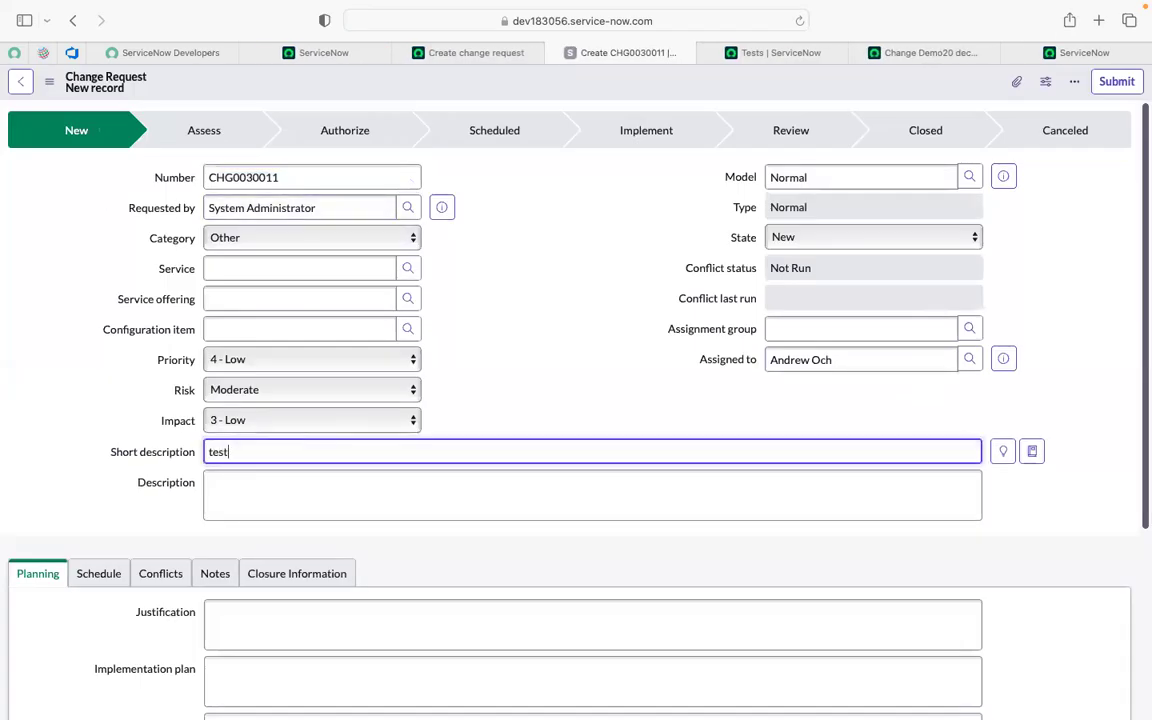
left_click(244, 482)
type("test")
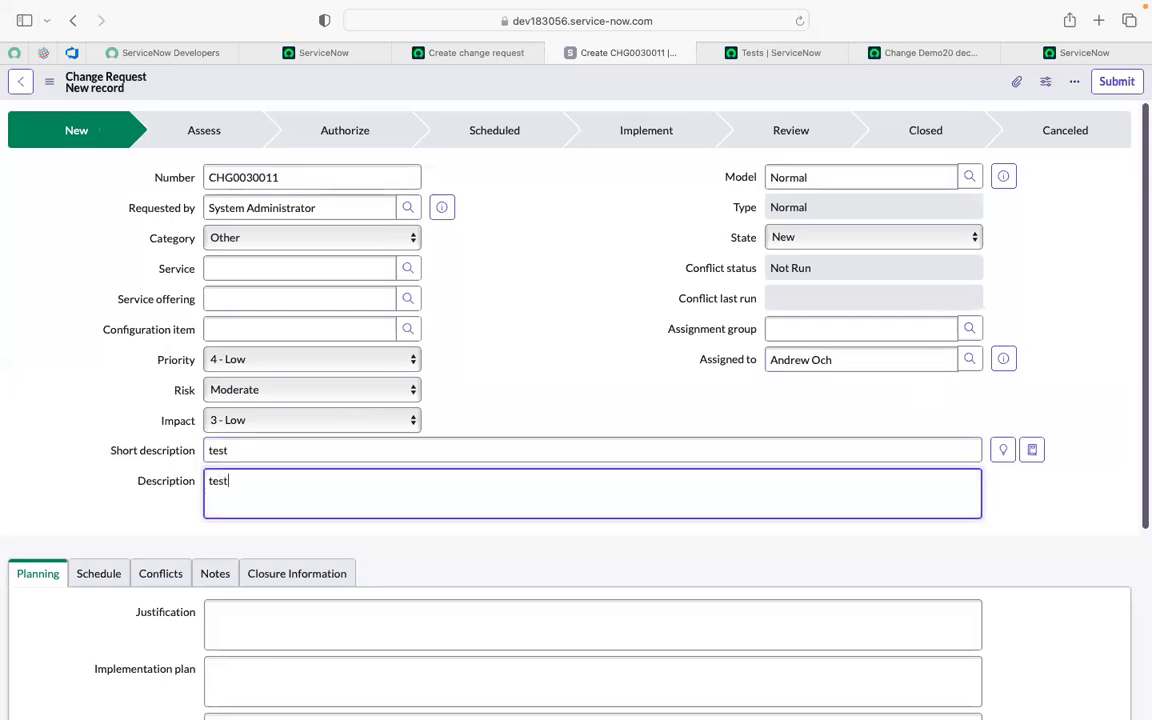
left_click(544, 351)
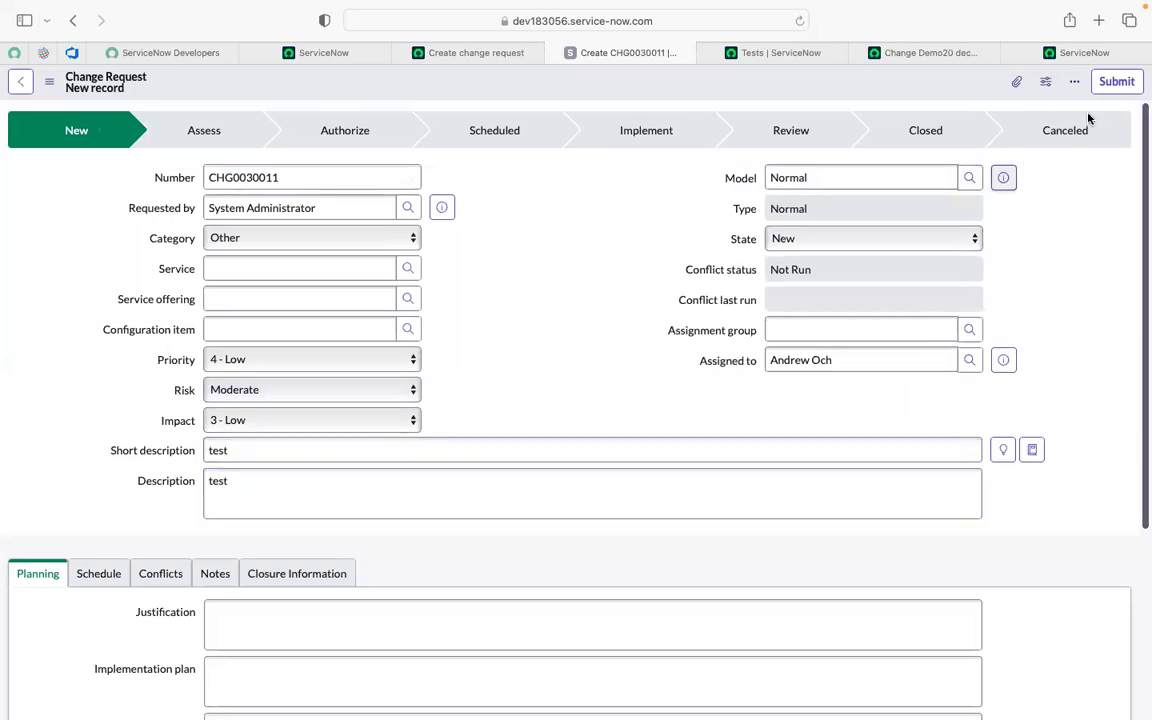
left_click(1116, 84)
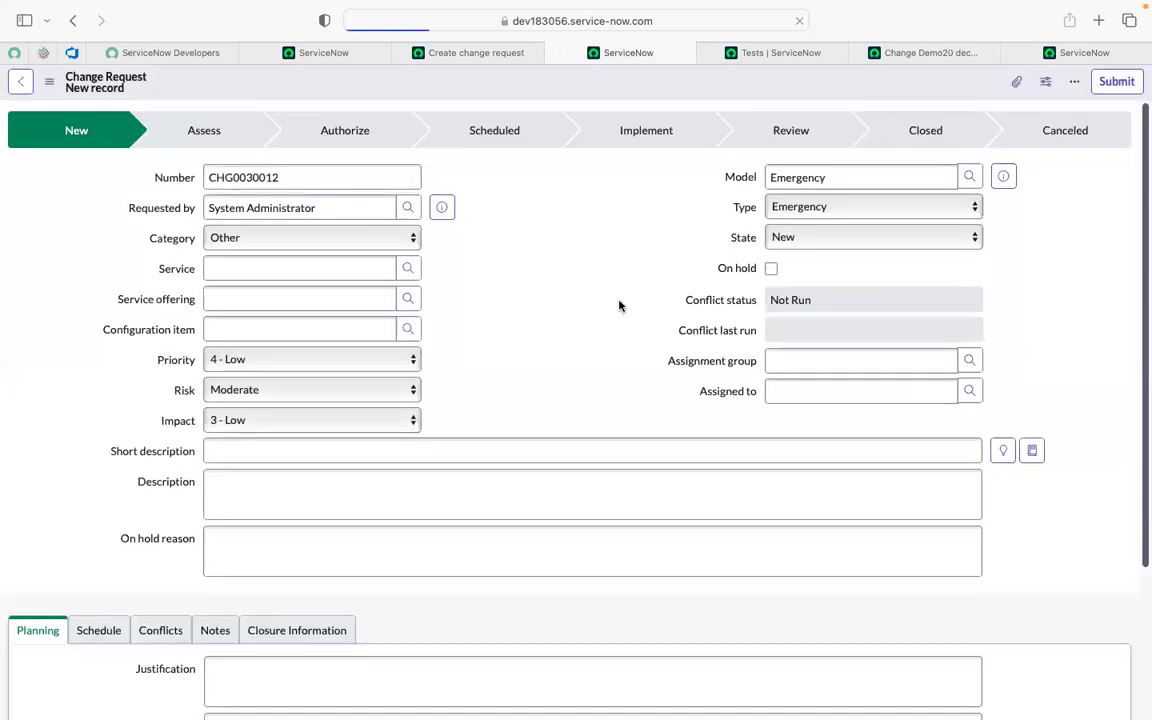
left_click(454, 56)
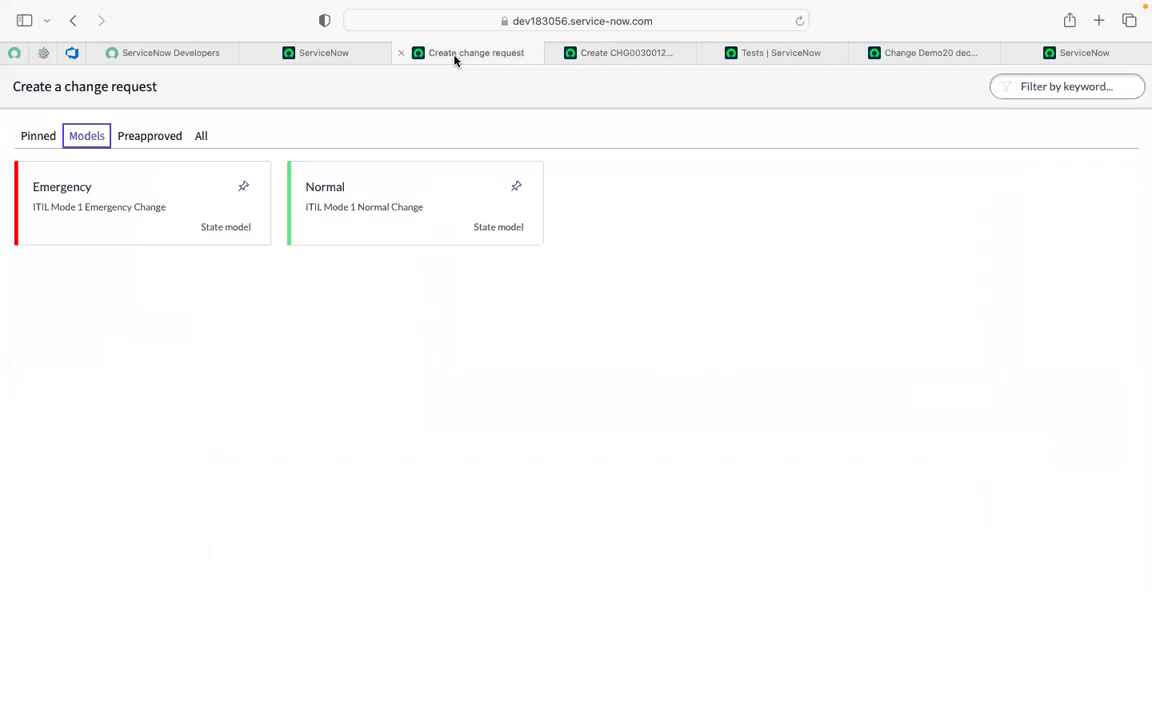
left_click(200, 137)
left_click(325, 195)
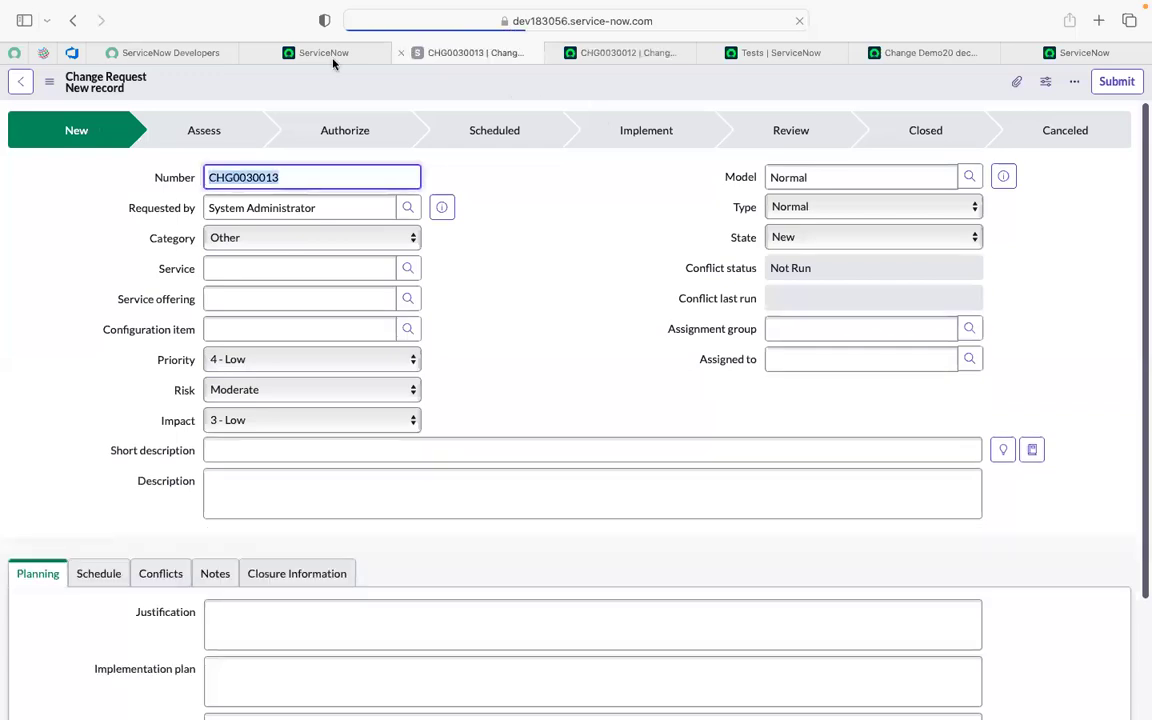
left_click(21, 84)
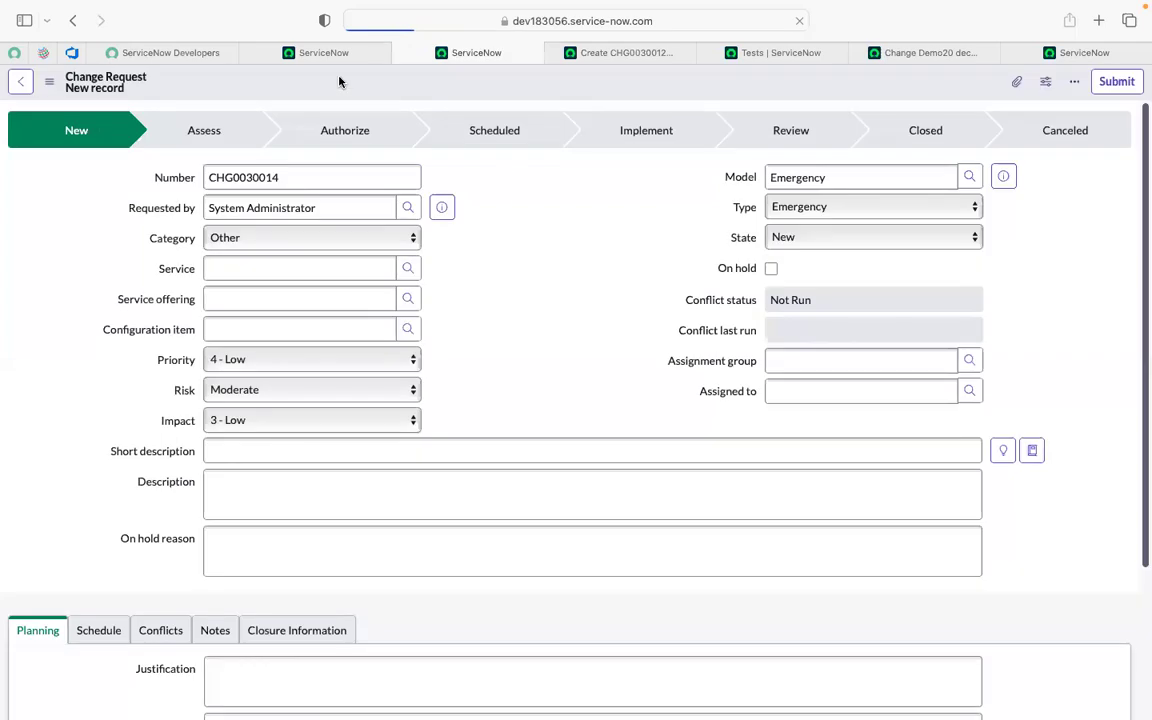
- From the ServiceNow home page, open the full change request list with change_request.LIST
left_click(278, 51)
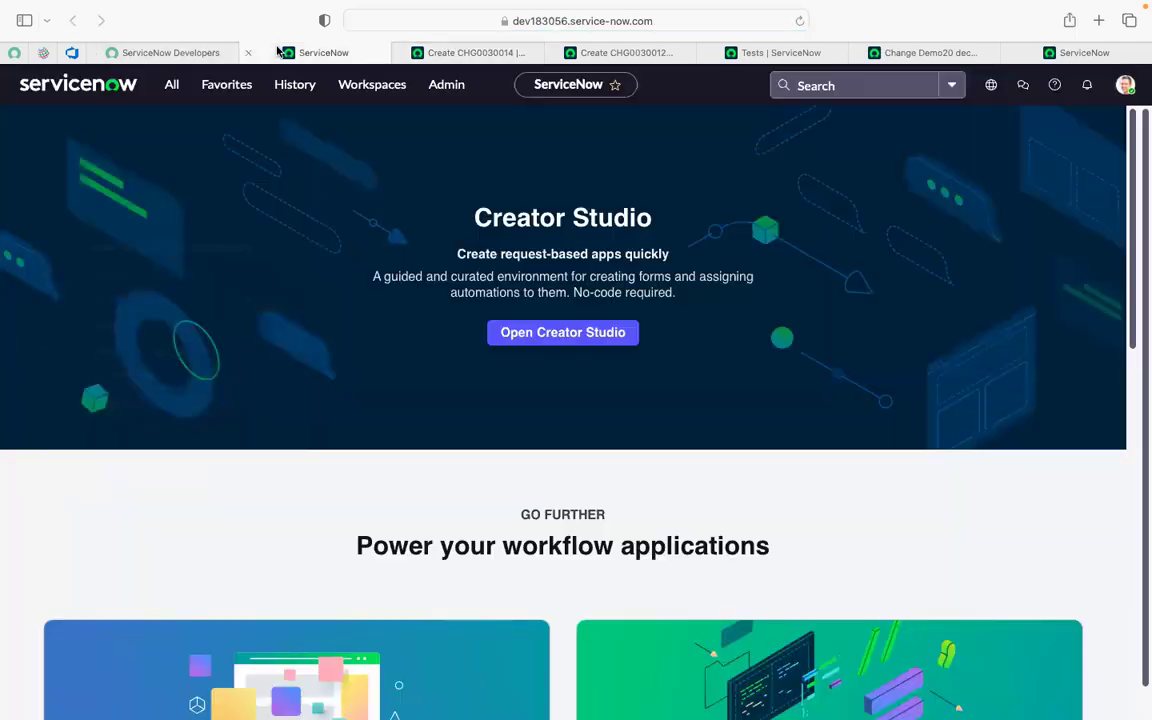
left_click(171, 84)
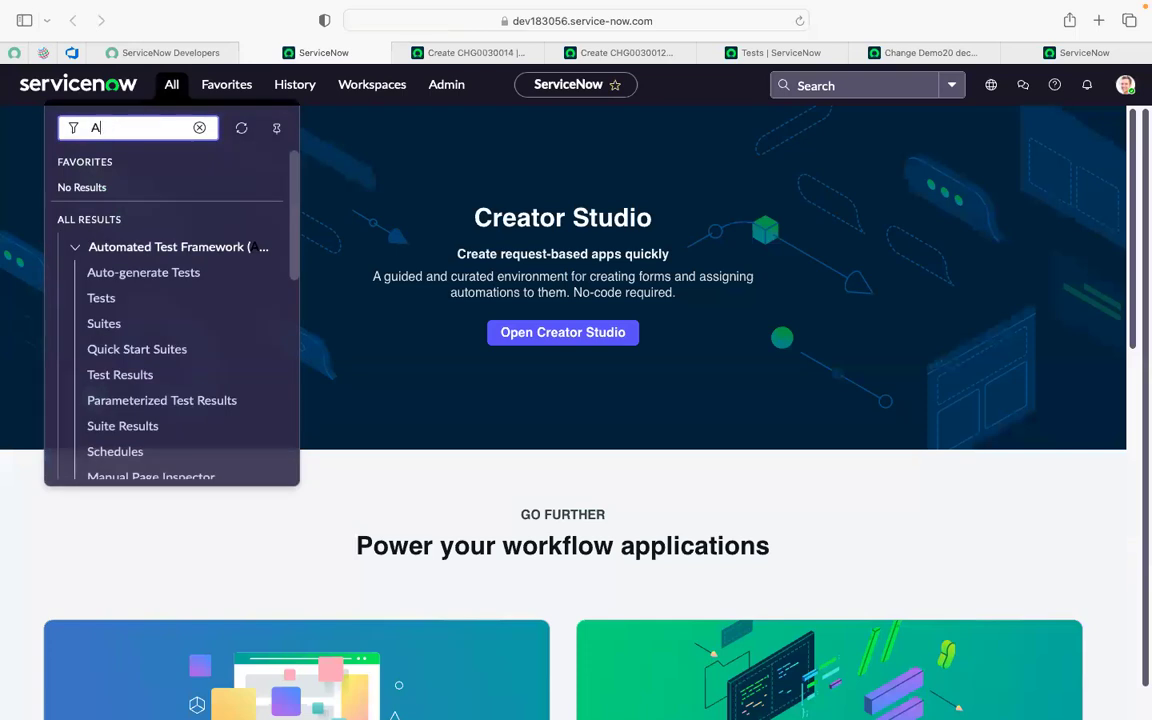
key("BackSpace")
type("change_req")
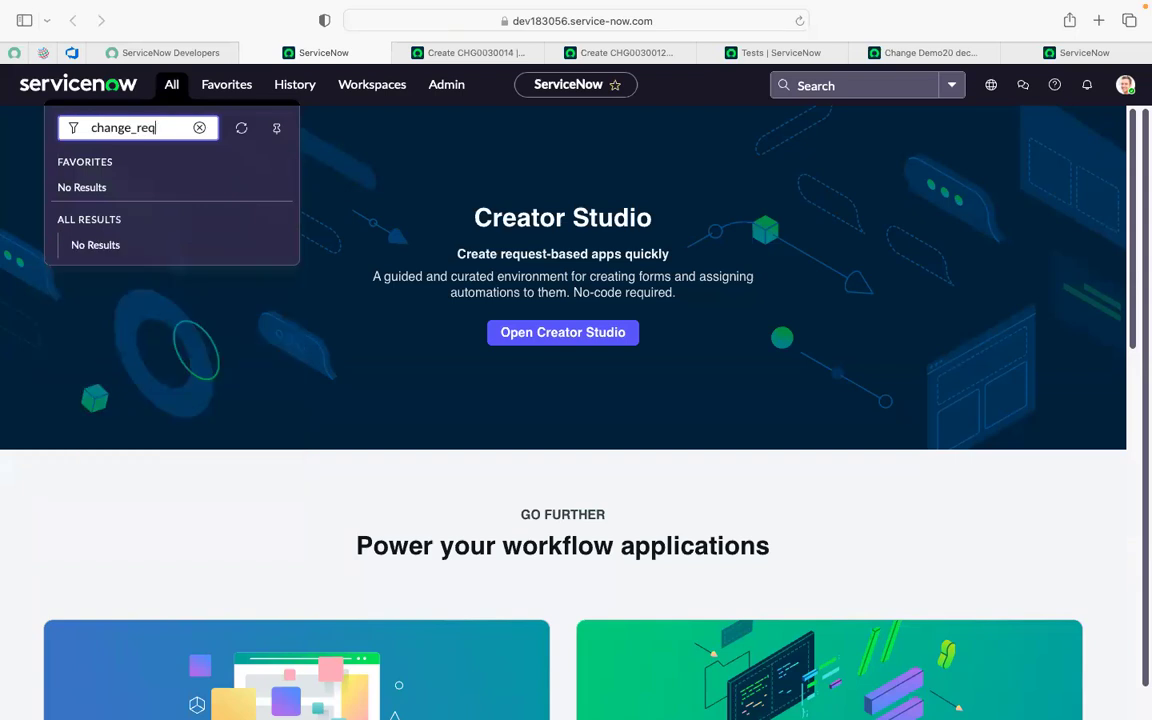
type("uest.LIST")
key("Return")
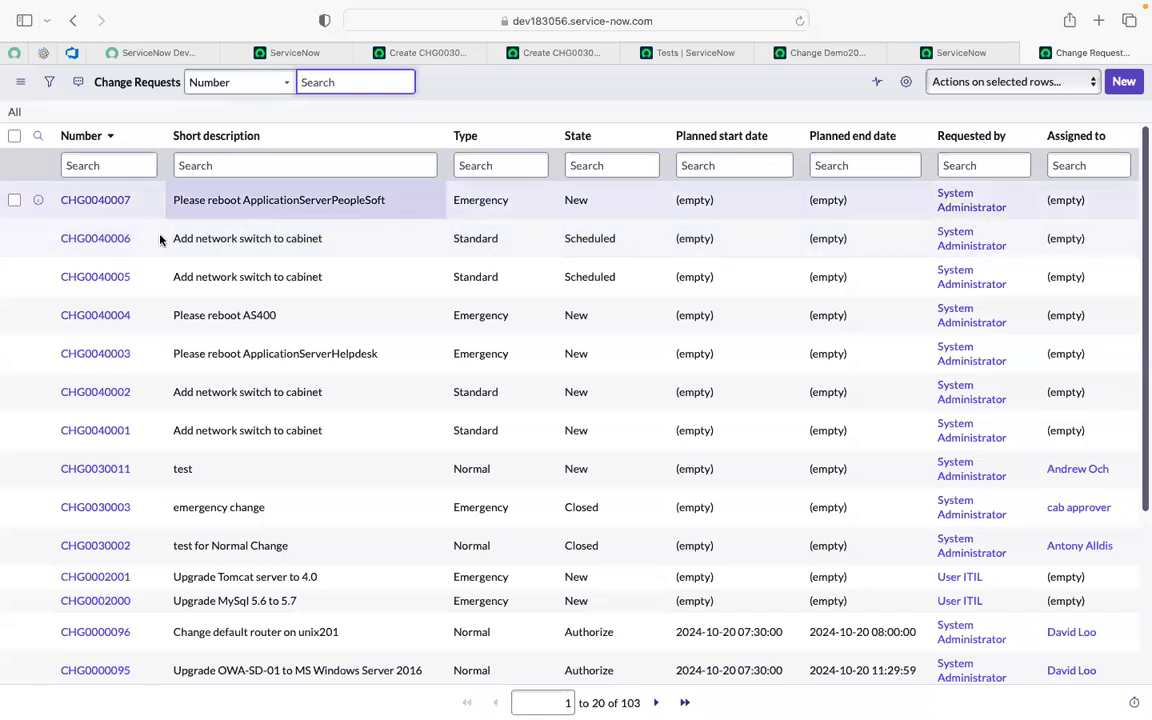
- Open the Normal change request described as "test" in a separate browser tab and look over its form
left_click(97, 472, "super")
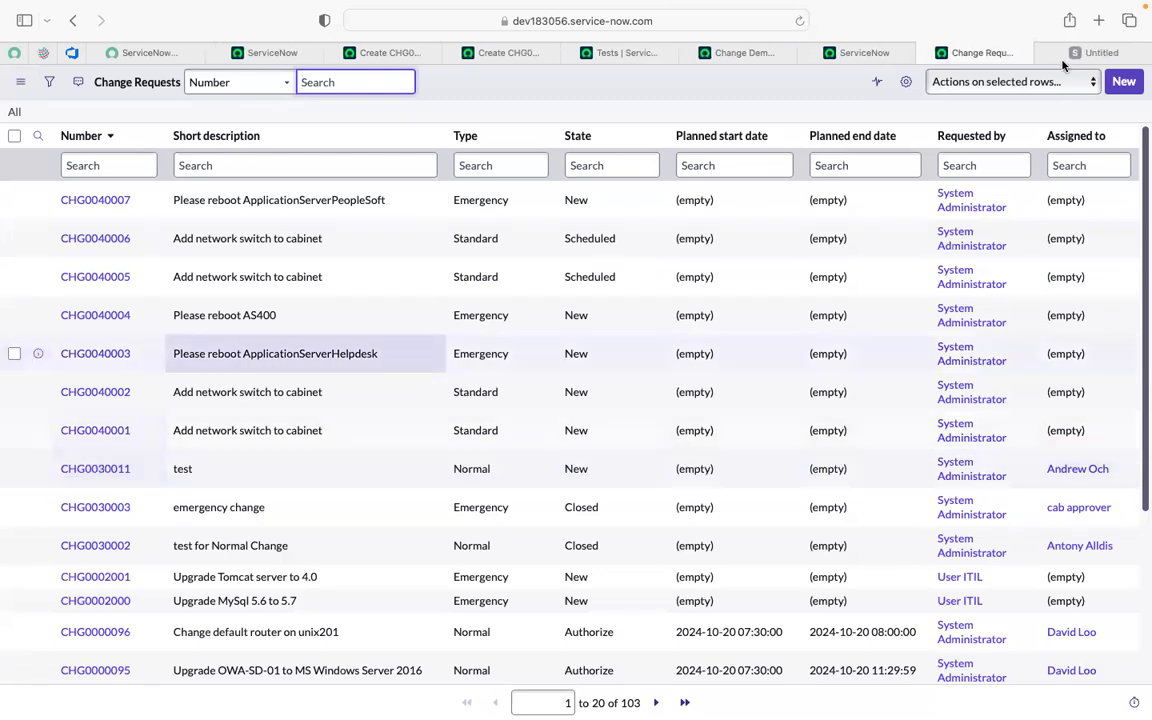
left_click(1072, 55)
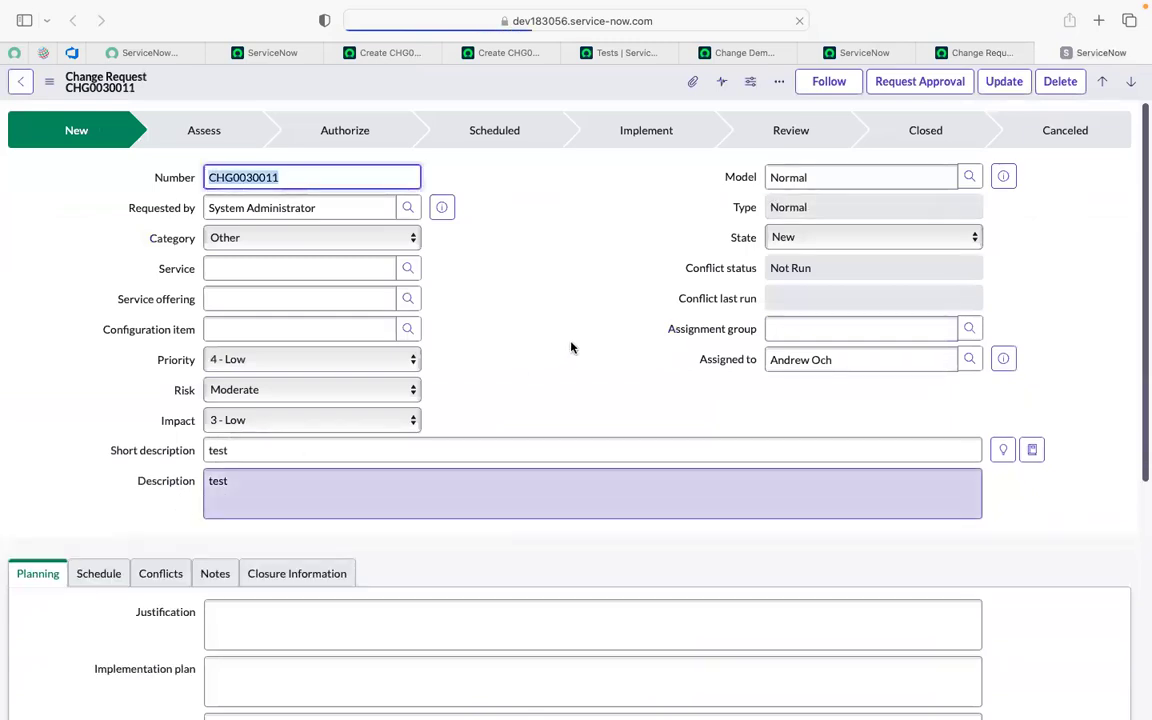
left_click(573, 348)
scroll(573, 348, "down", 2)
scroll(573, 348, "up", 2)
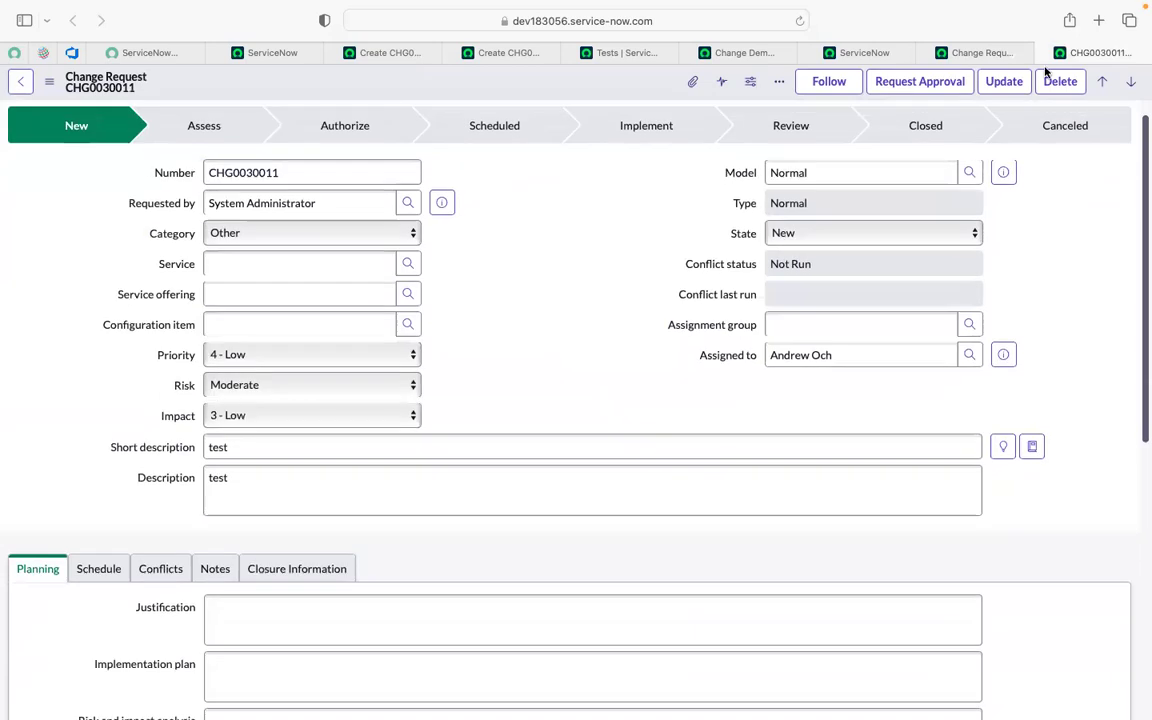
- Close the two unused new-record tabs and place the change request record and list tabs beside the ServiceNow home tab
left_click_drag(1085, 50, 472, 46)
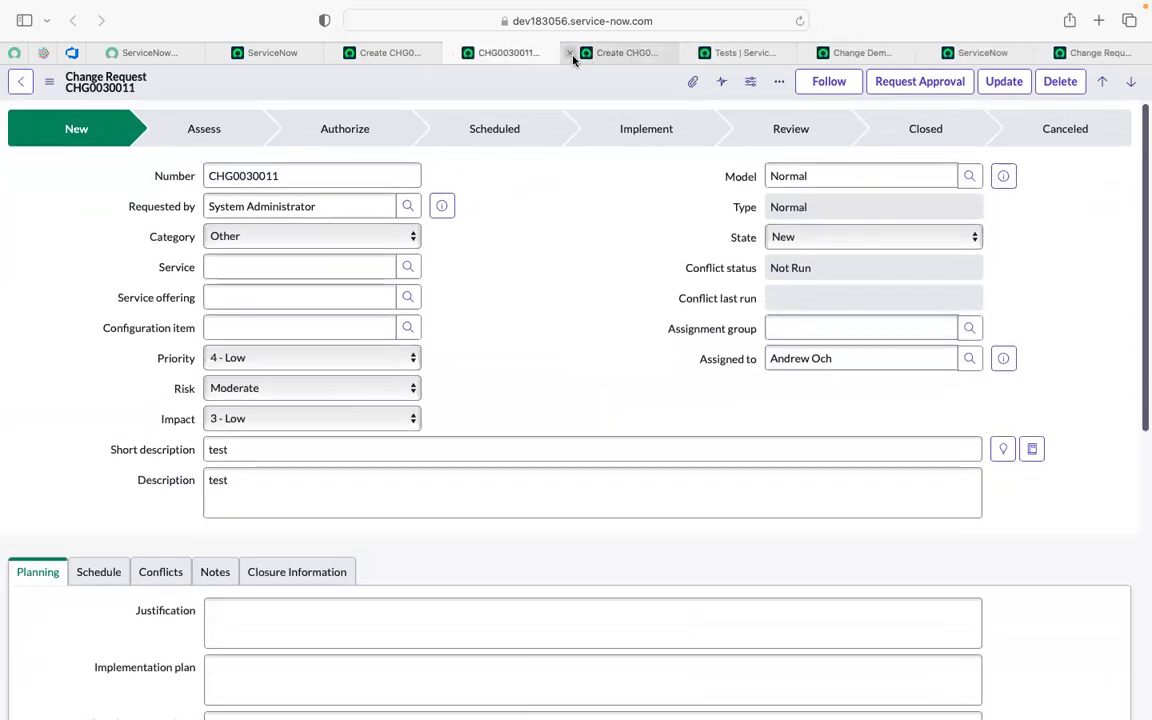
left_click(571, 55)
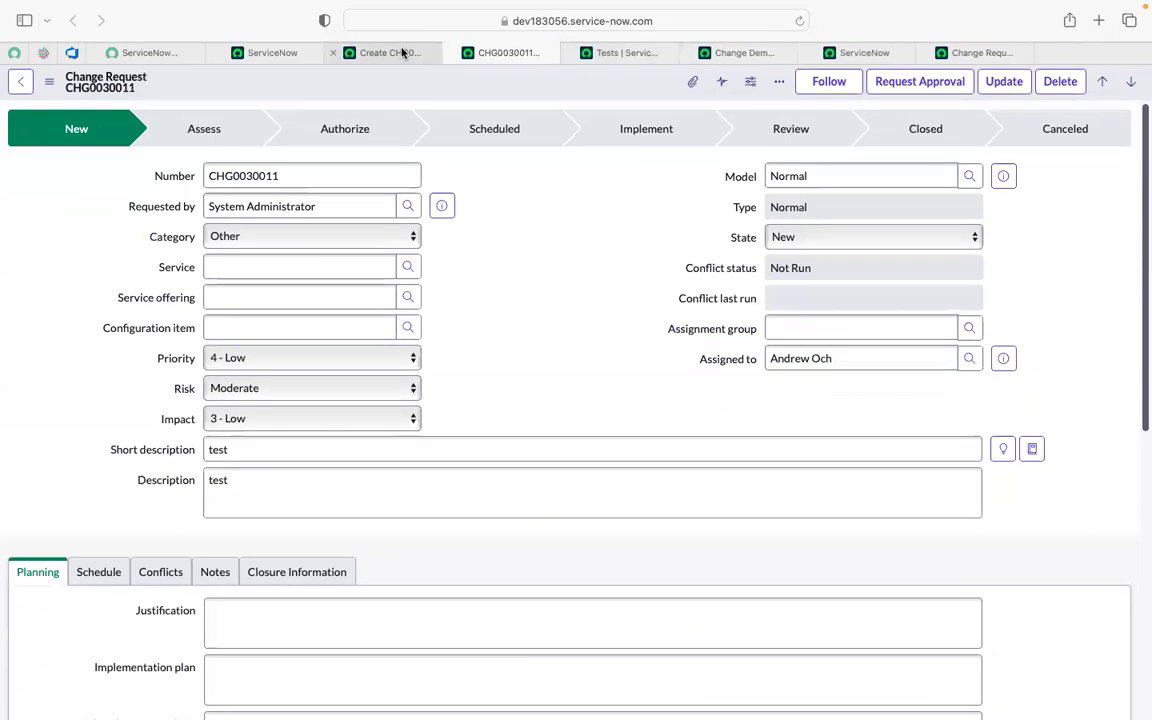
left_click(402, 52)
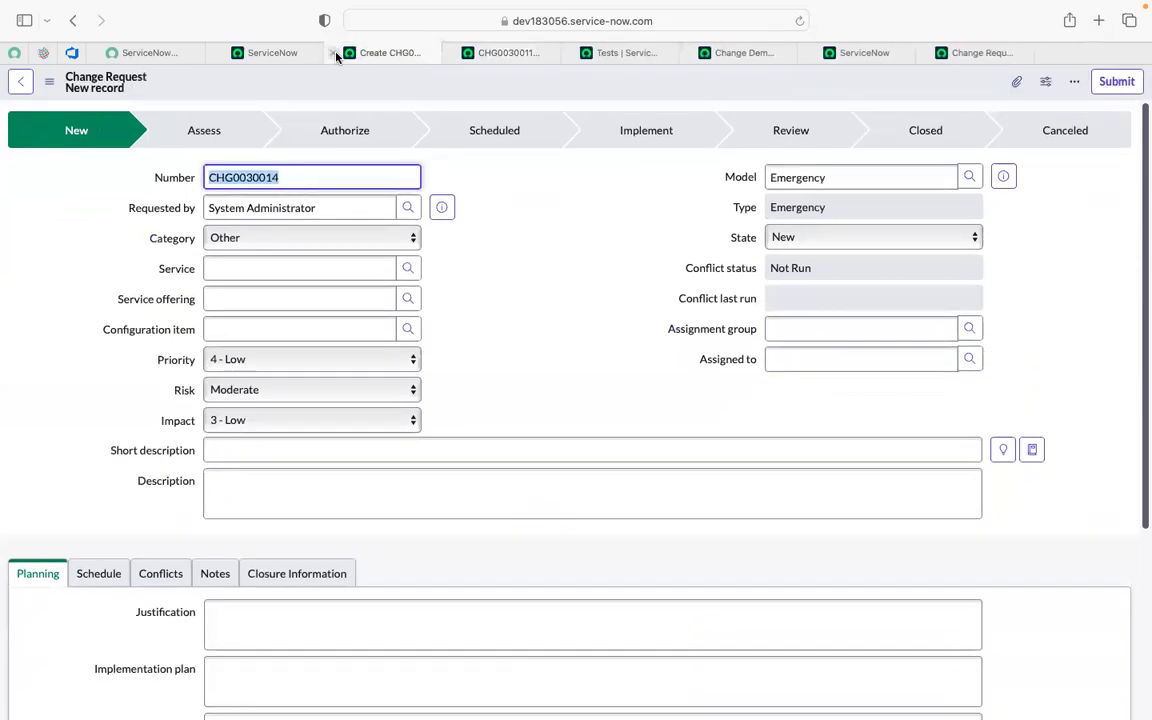
key("super+w")
left_click(1054, 52)
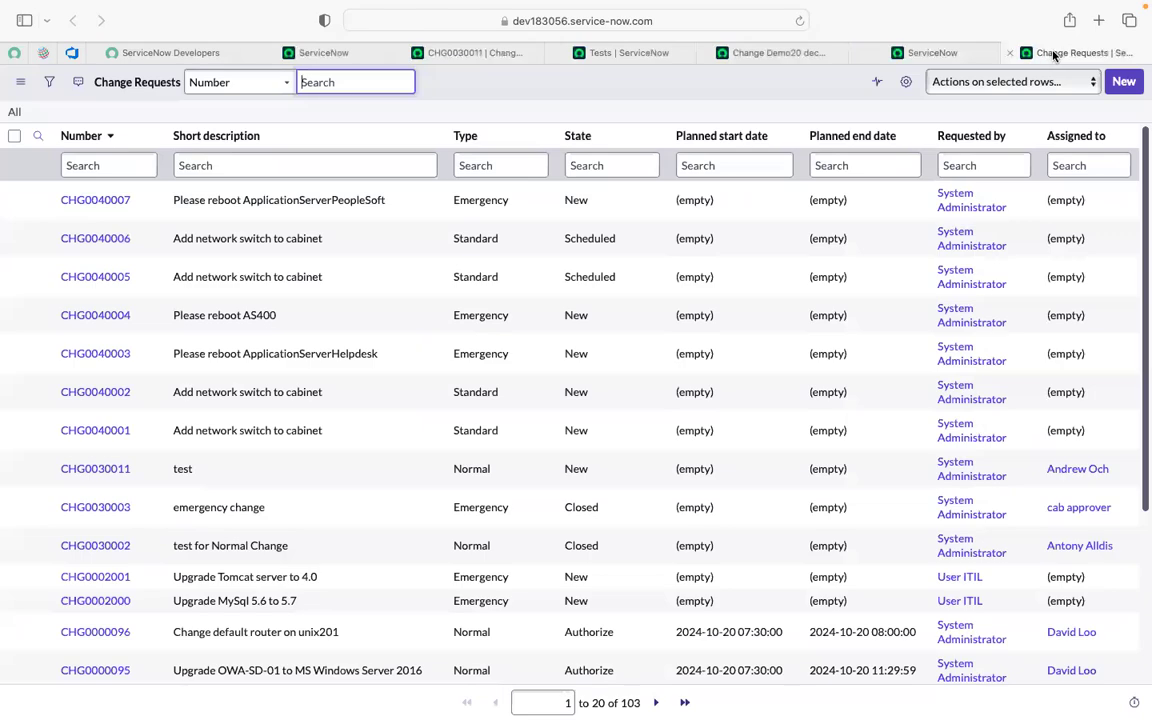
left_click_drag(855, 52, 442, 44)
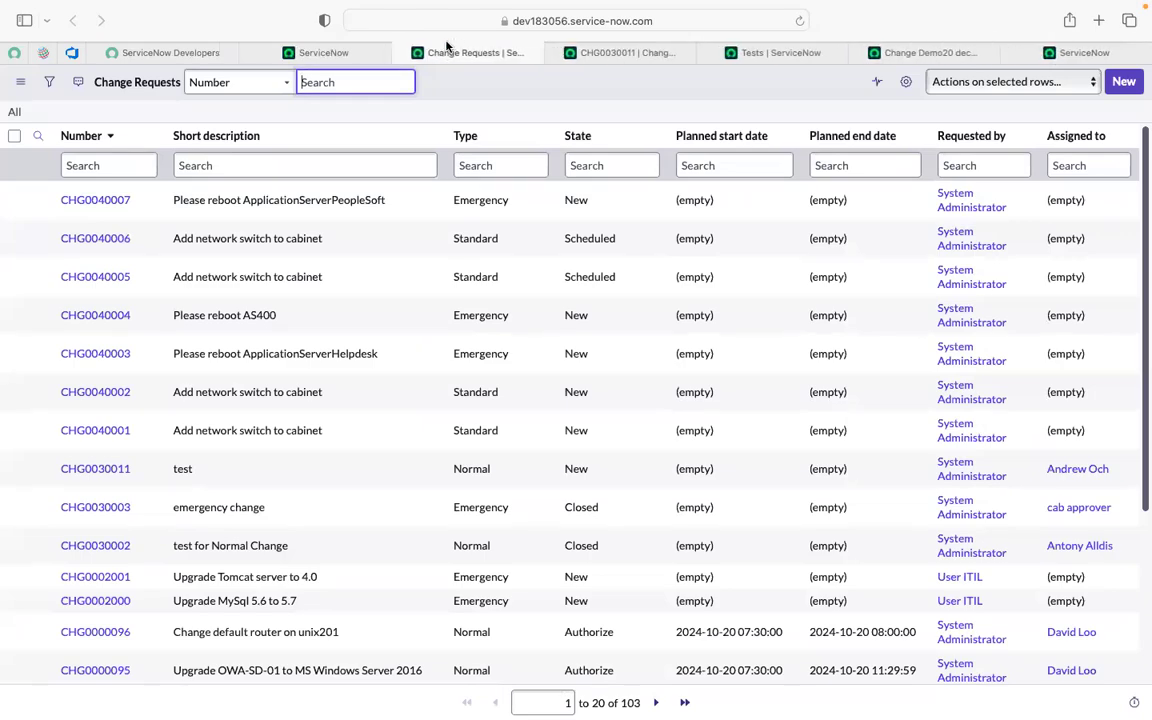
- In the Change Demo20 dec 2024 test, start a Set Field Values step after step 3 and open its Assignment group value for entry
left_click(583, 54)
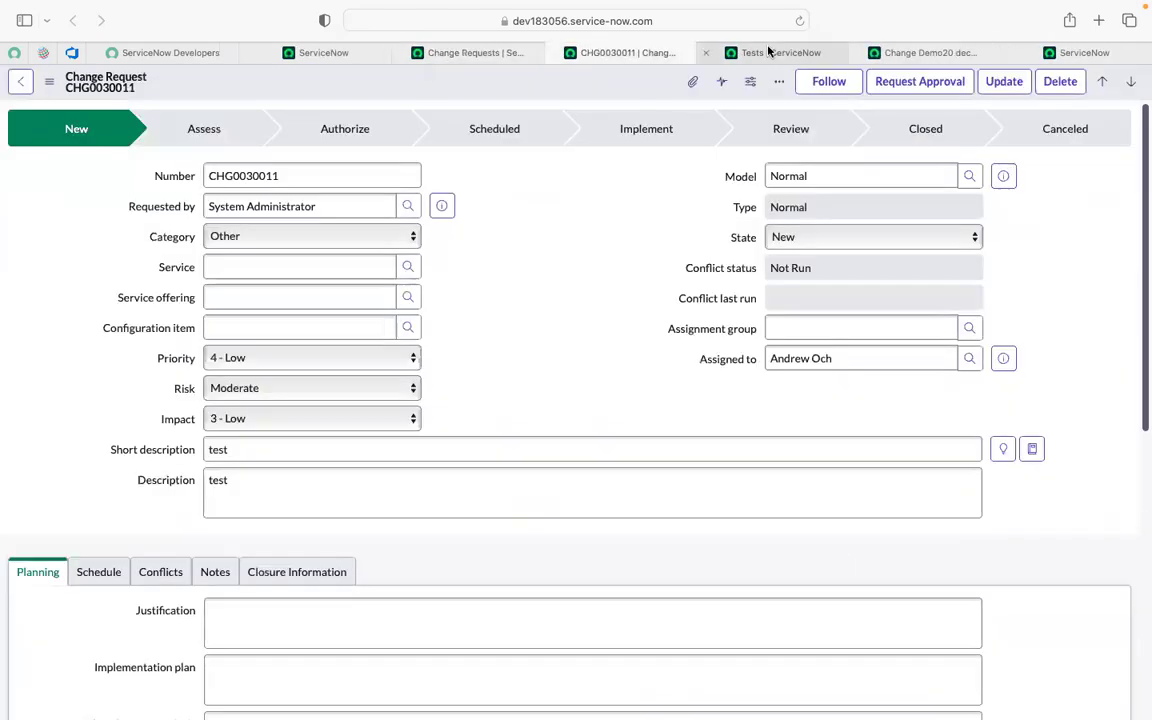
left_click(766, 52)
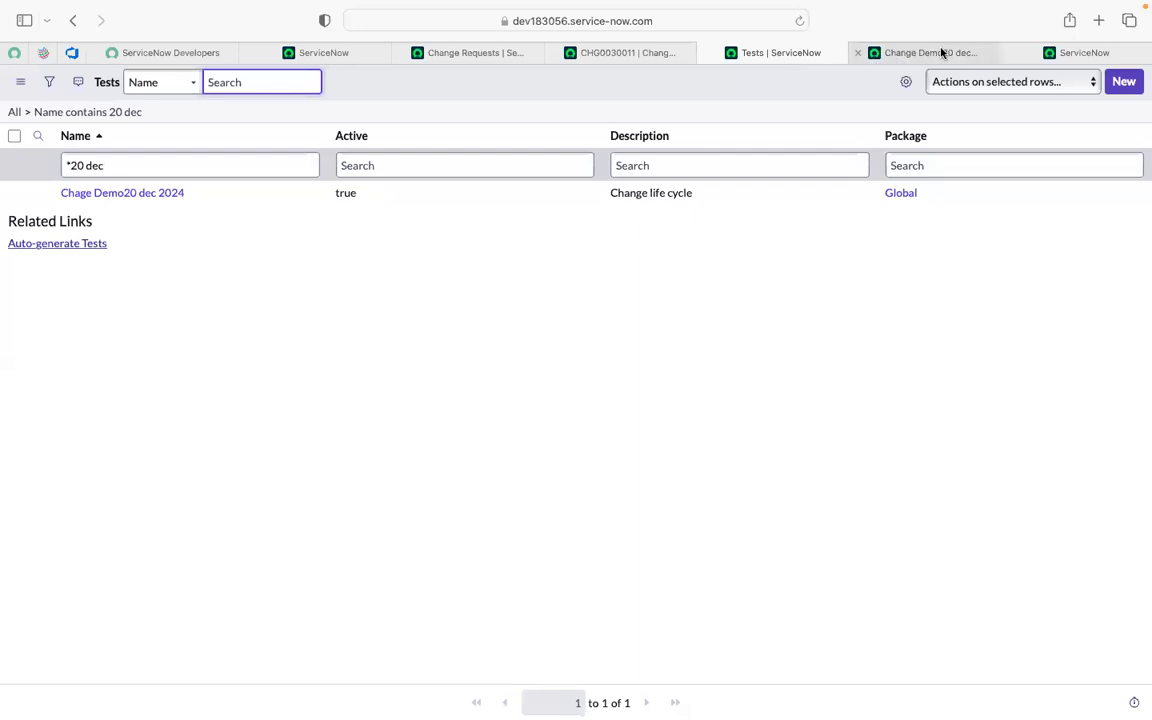
left_click(941, 52)
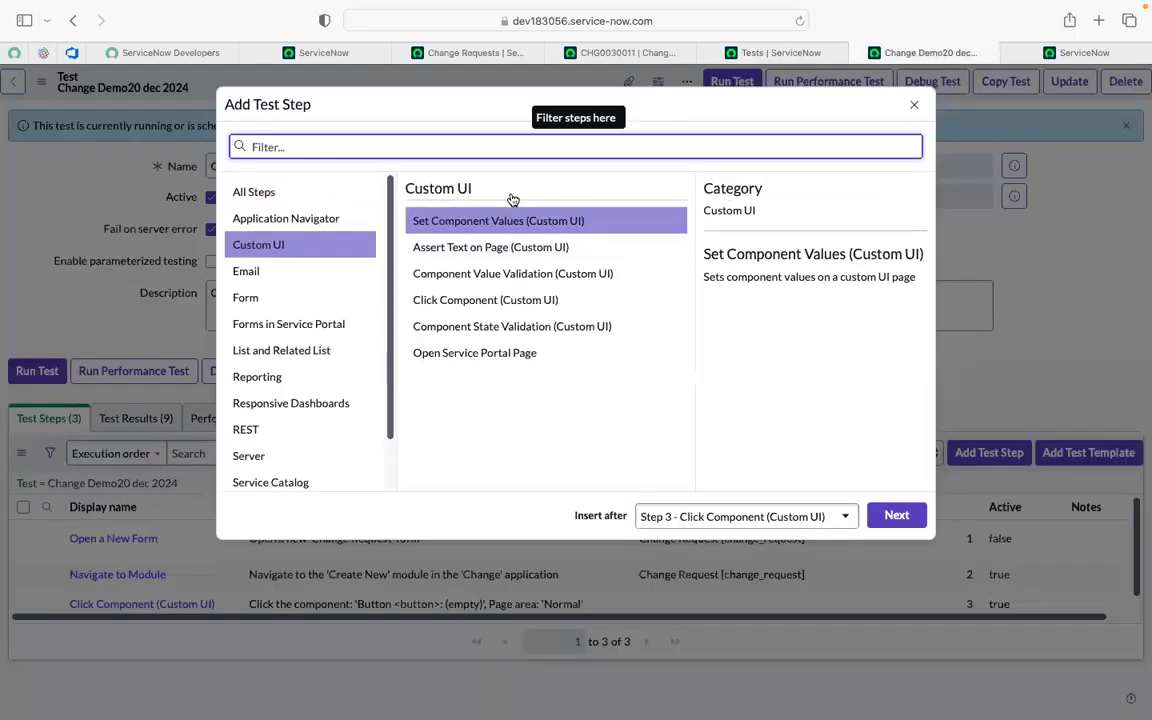
left_click(268, 324)
left_click(260, 303)
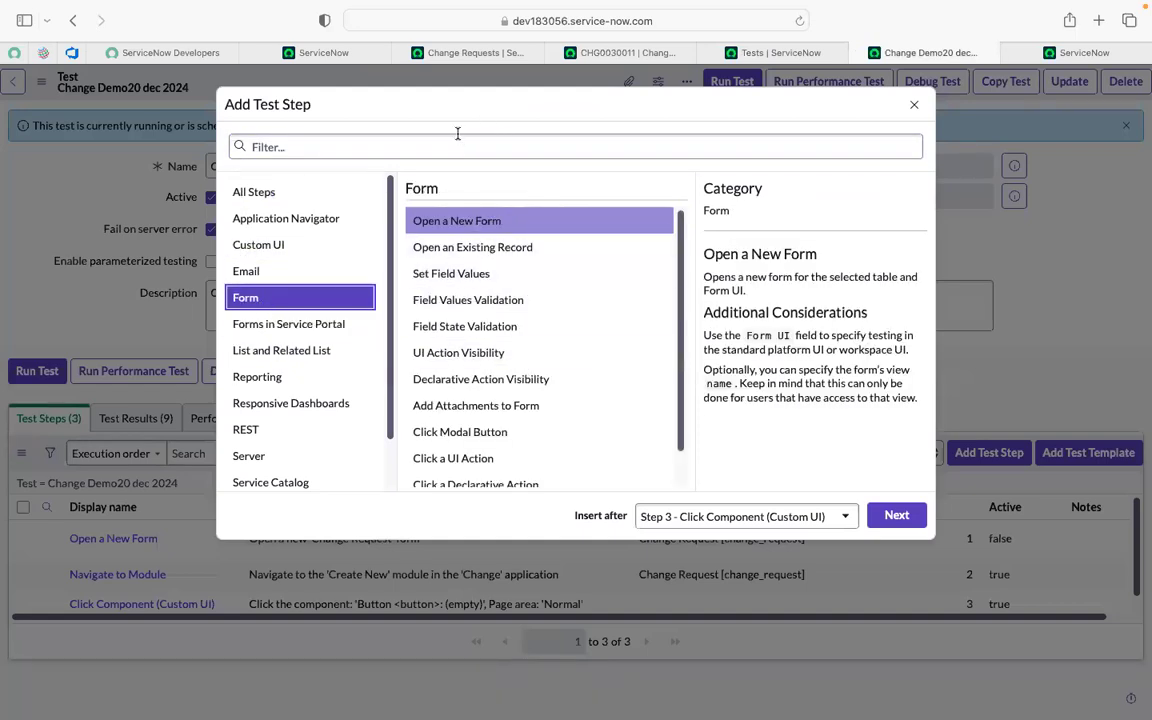
left_click(386, 149)
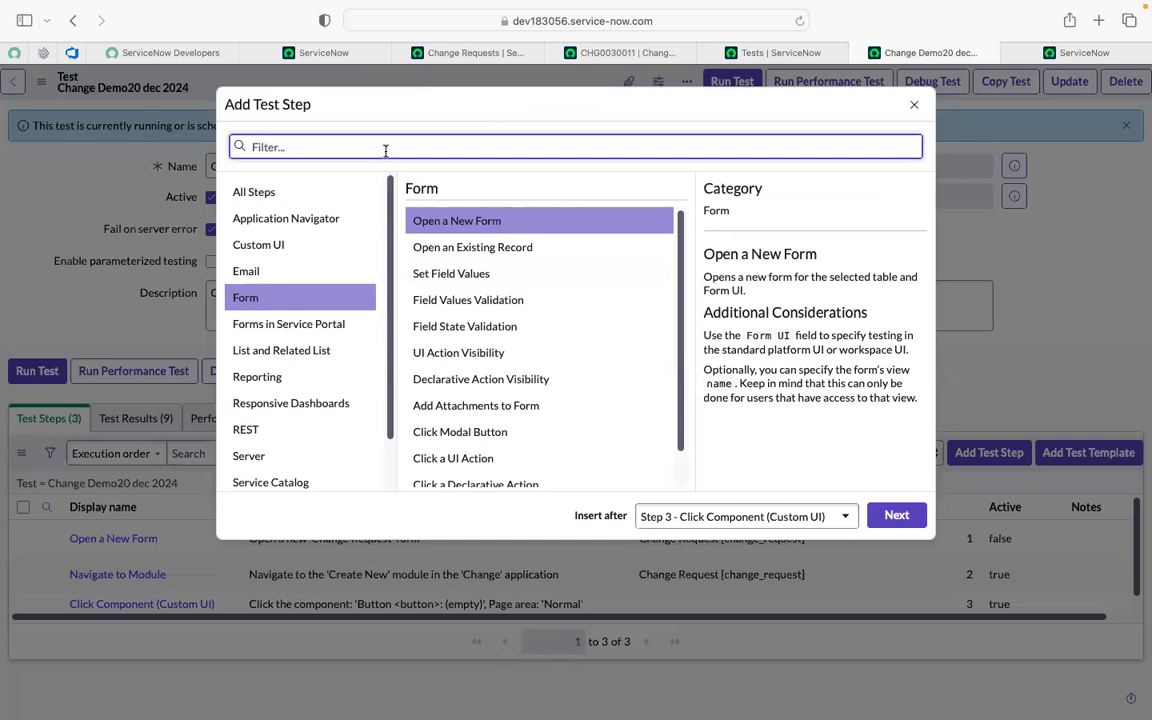
type("n")
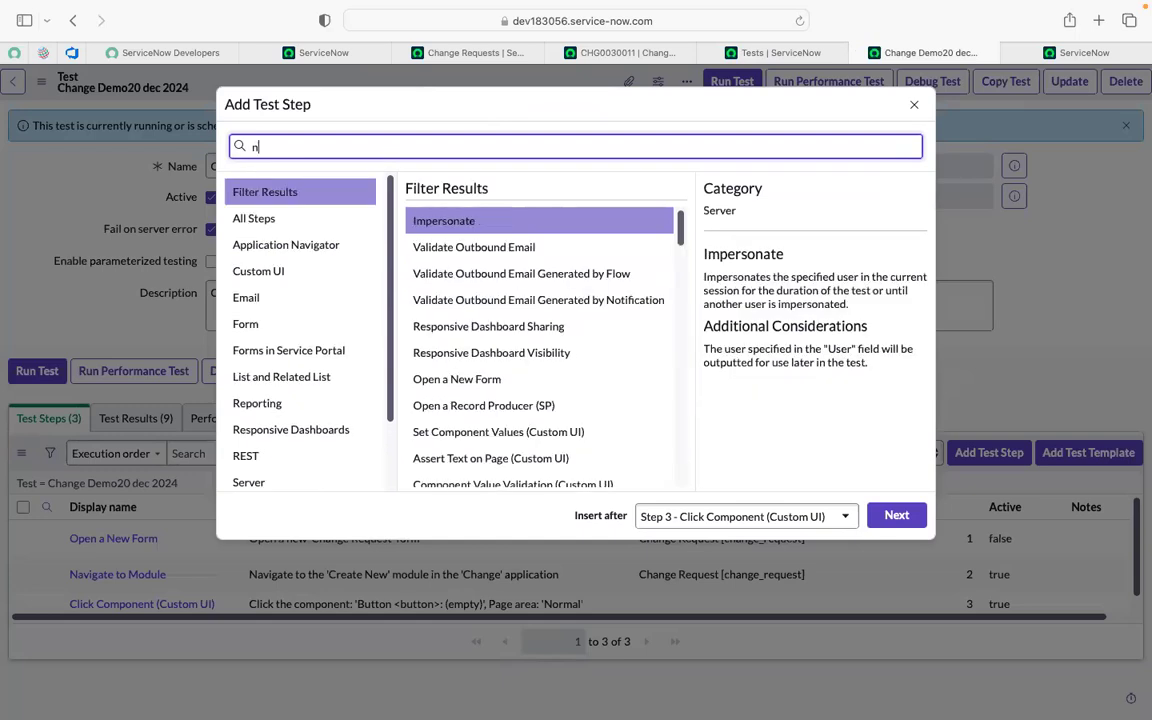
key("BackSpace")
type("set field")
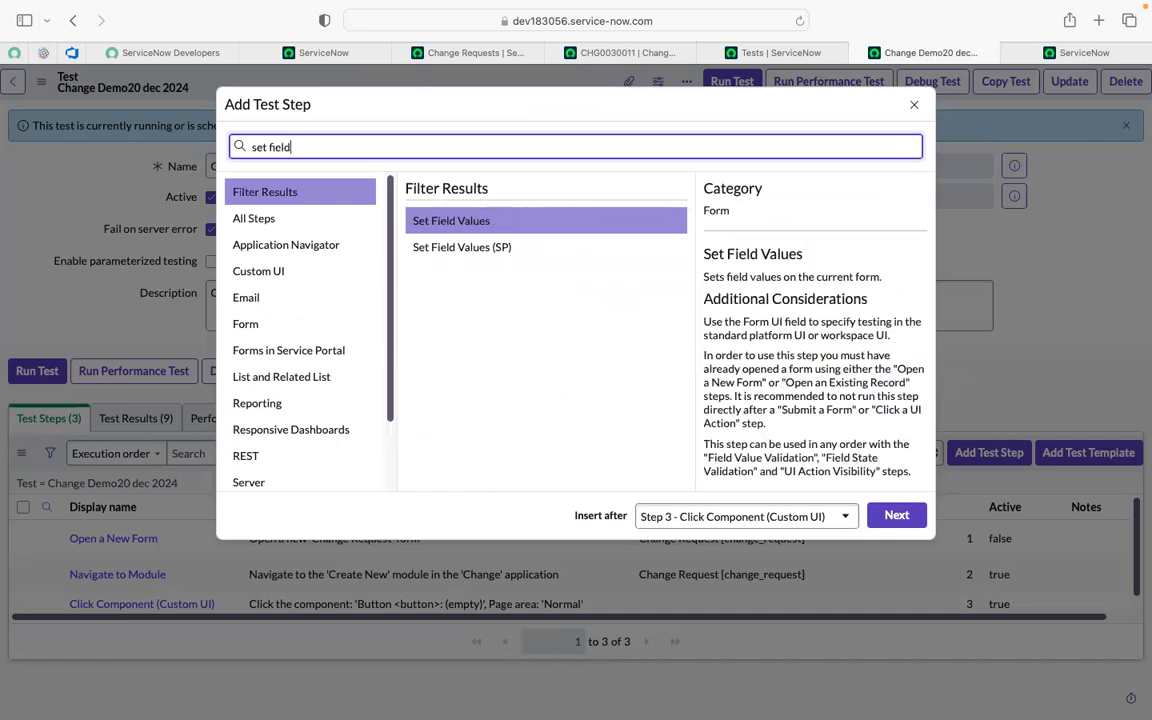
left_click(481, 224)
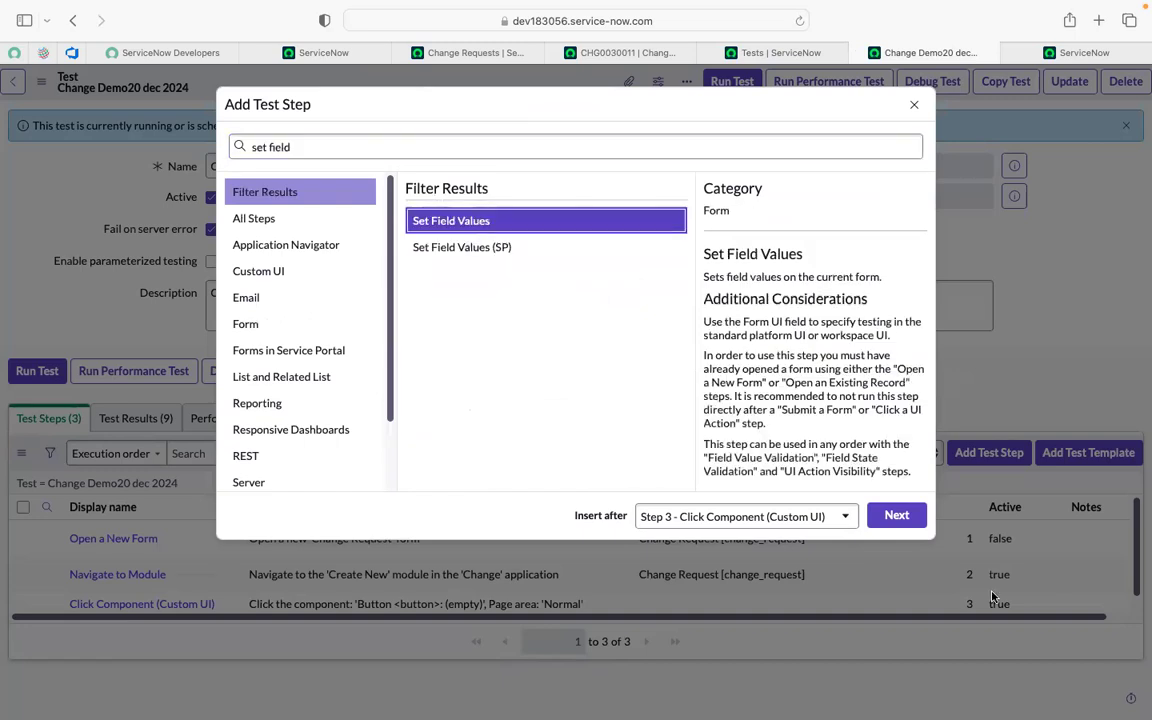
left_click(905, 516)
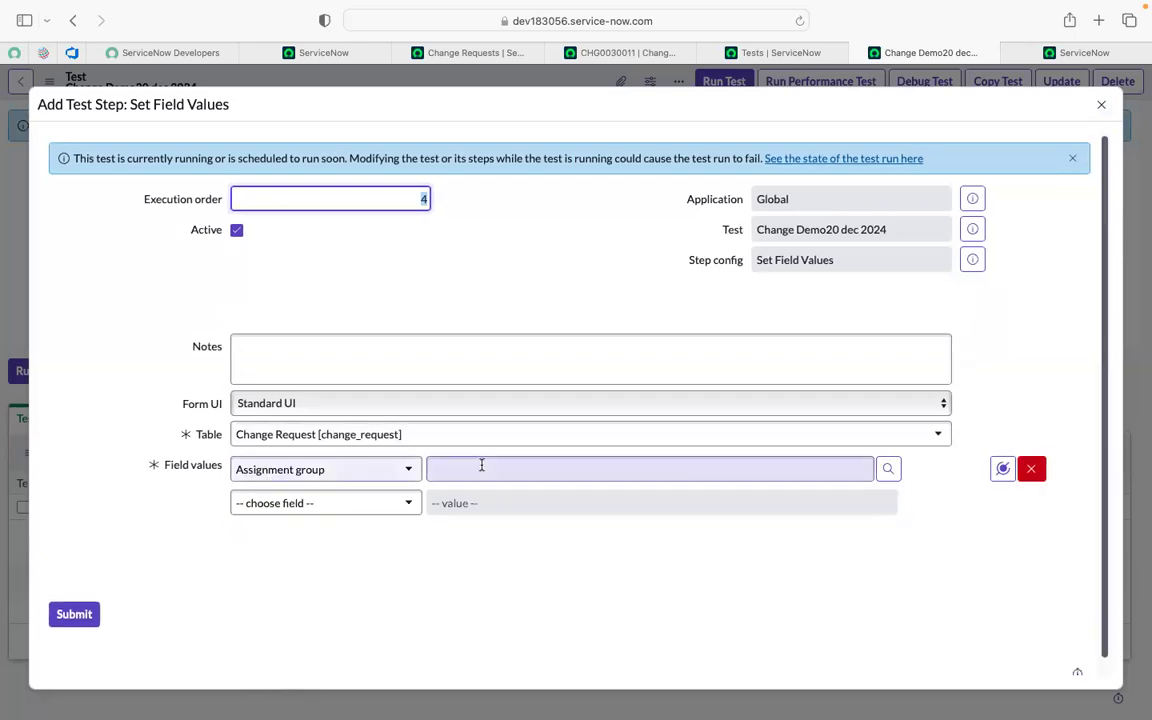
left_click(483, 465)
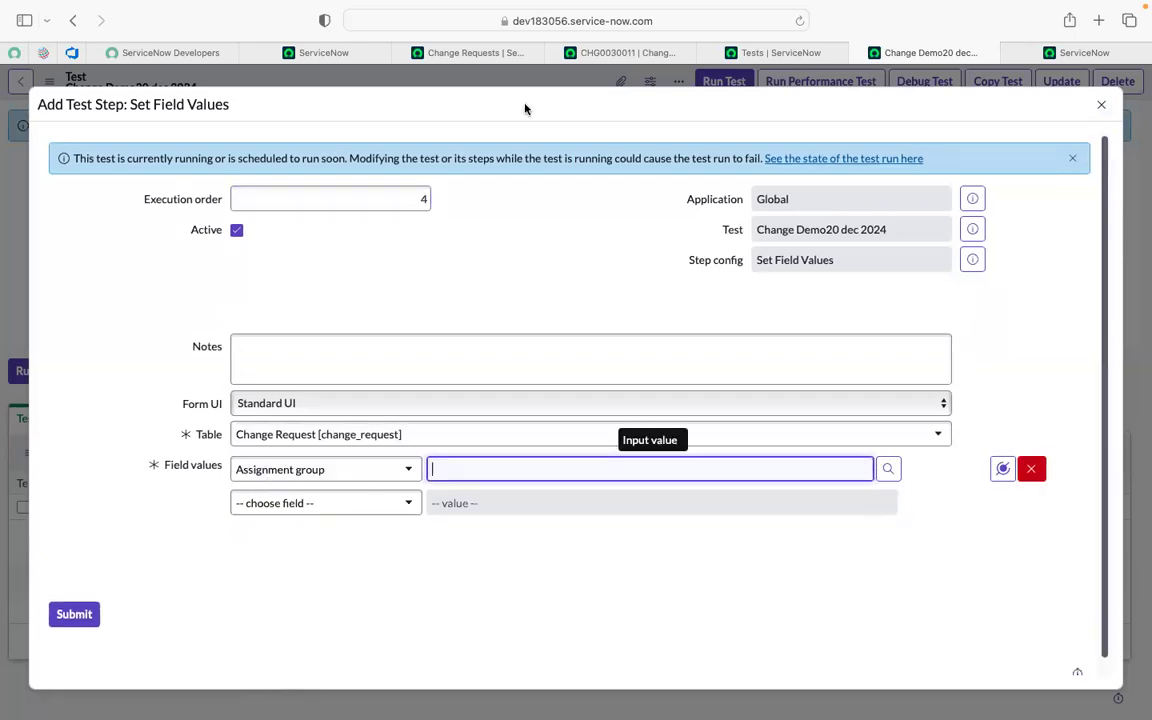
- In the "test" change request record, look up the assignment group and set it to eCAB Approval
left_click(588, 55)
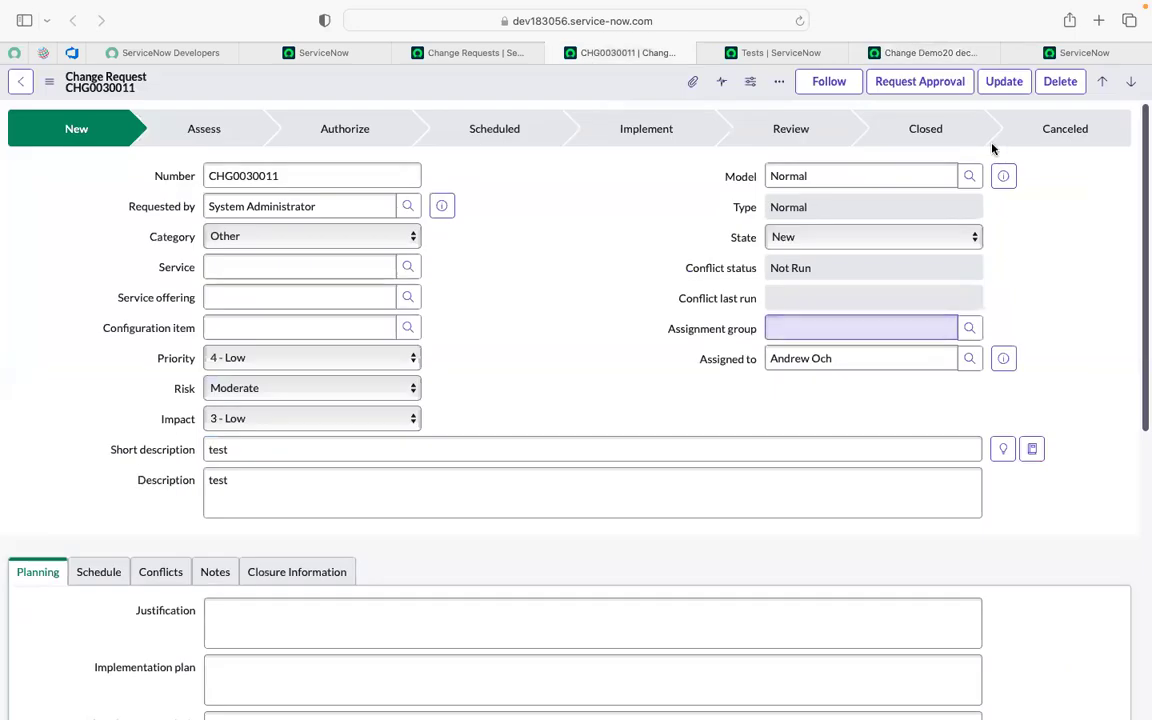
left_click(899, 331)
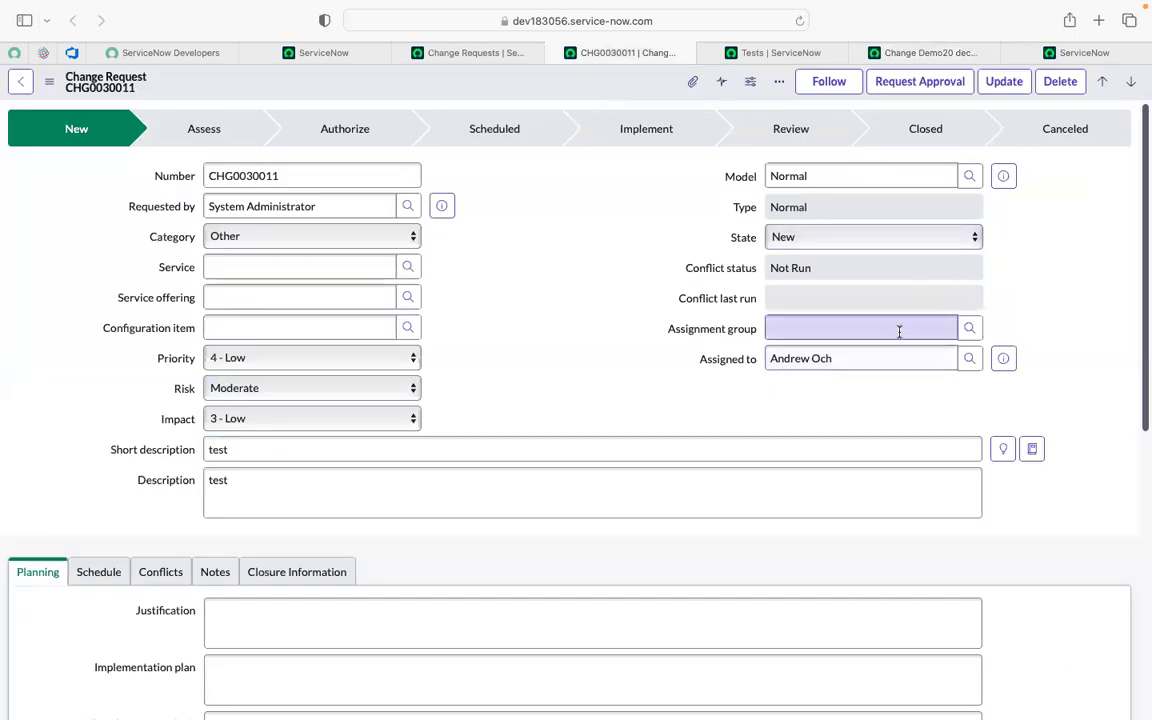
left_click(969, 329)
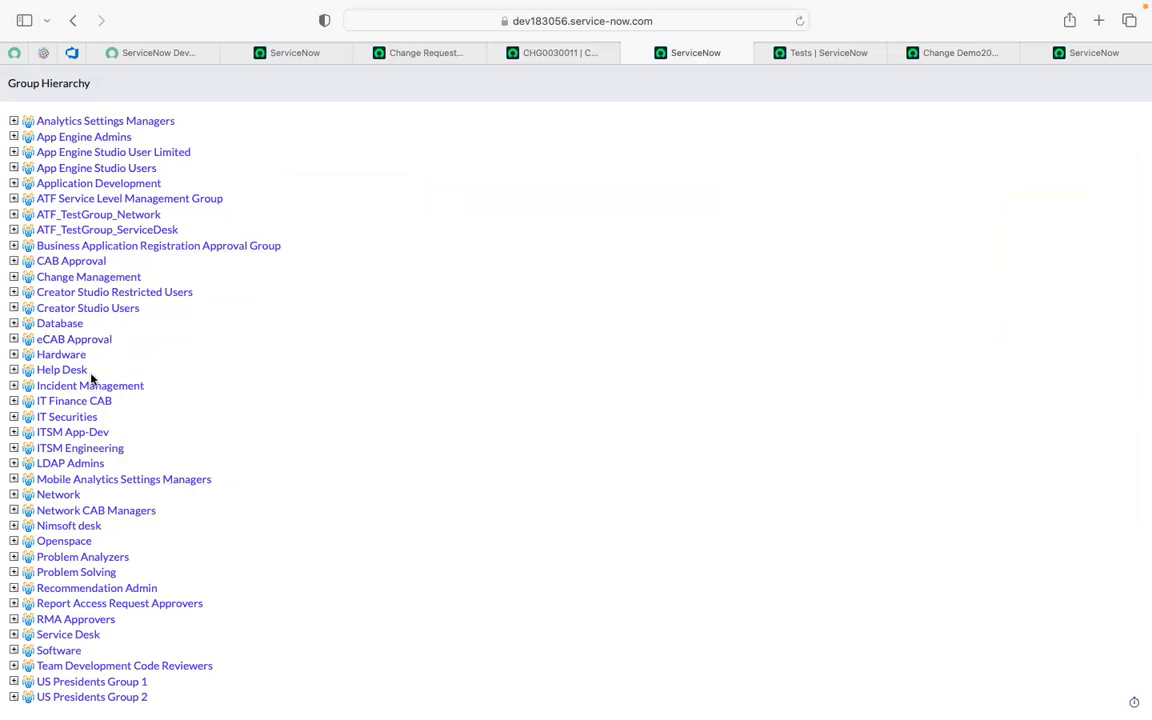
left_click(75, 340)
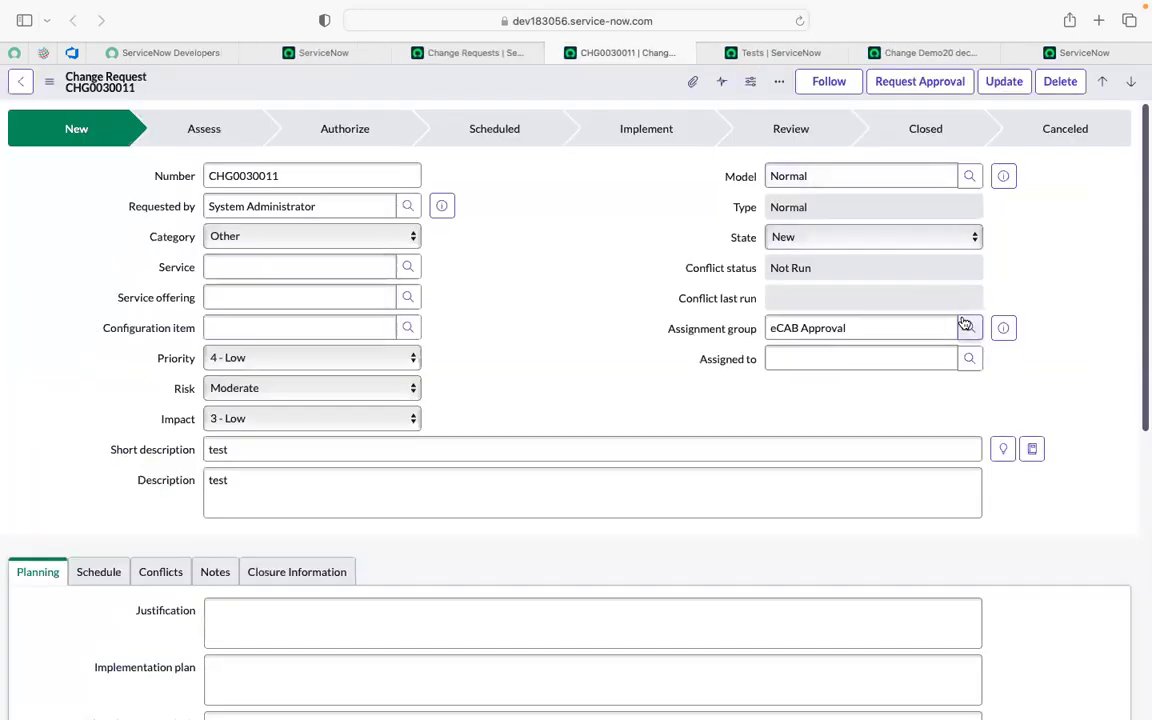
- Set the change request's assignment group to Change Management and check which users are offered for Assigned to
left_click(968, 327)
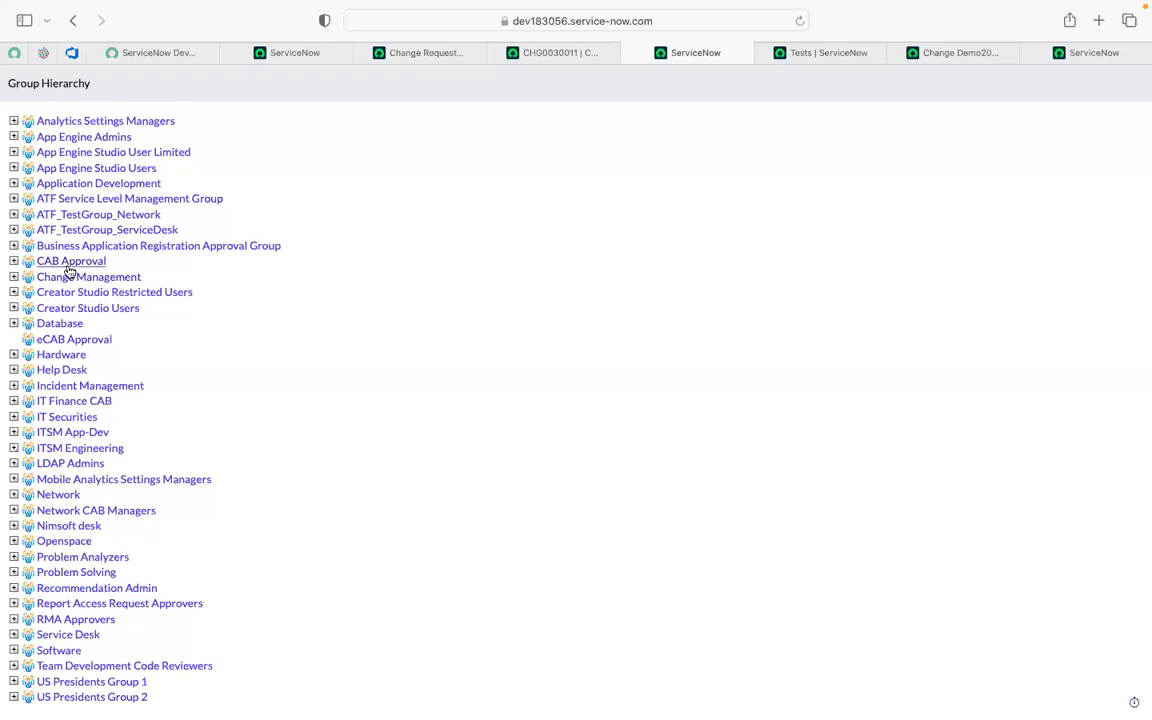
left_click(69, 275)
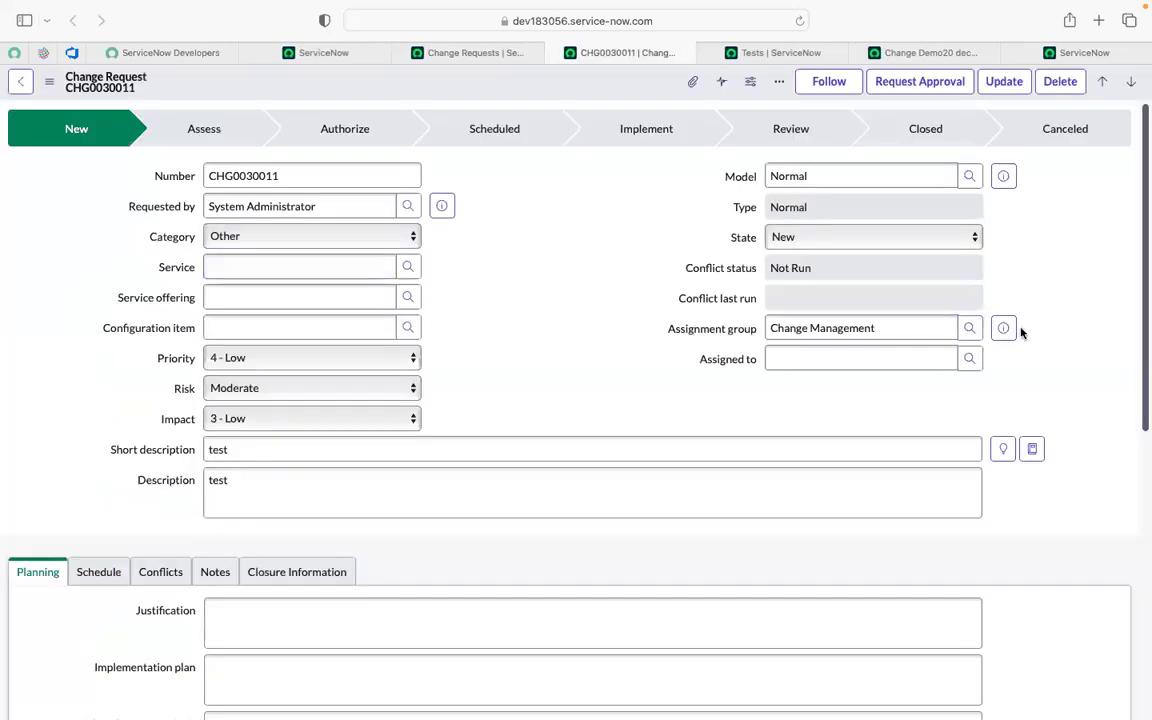
left_click(969, 358)
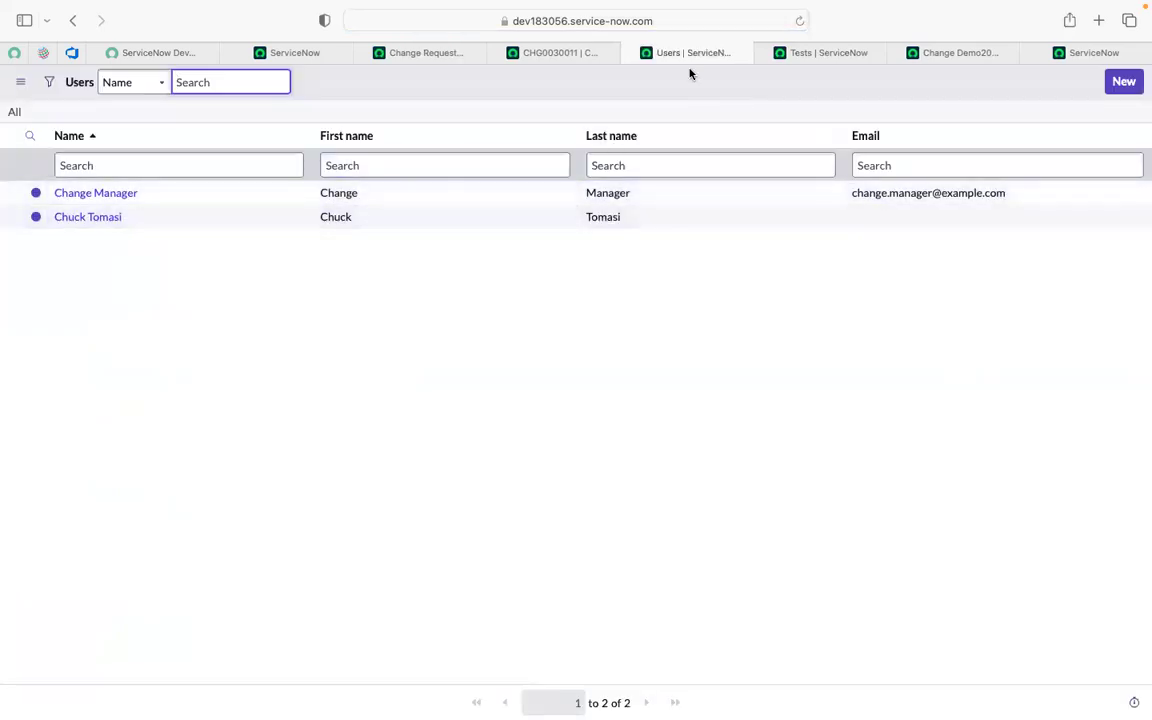
left_click(631, 53)
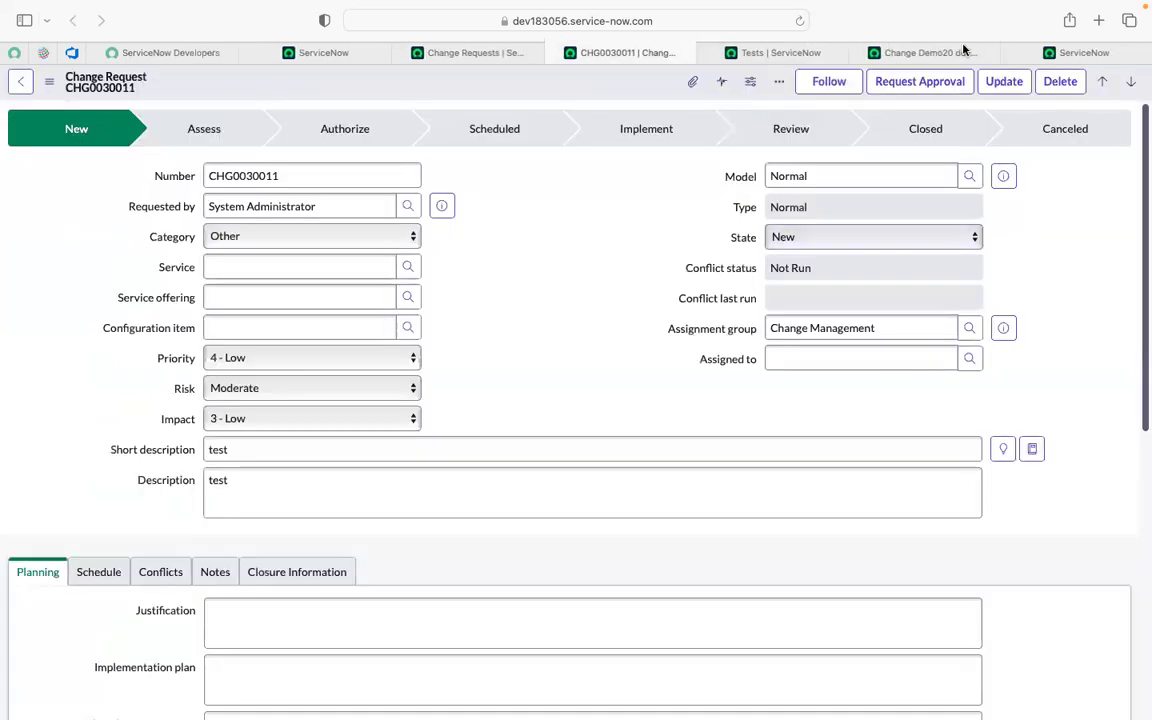
- In the Set Field Values step of the Change Demo20 dec 2024 test, set Assignment group to Change Management and add the Assigned to field
left_click(939, 57)
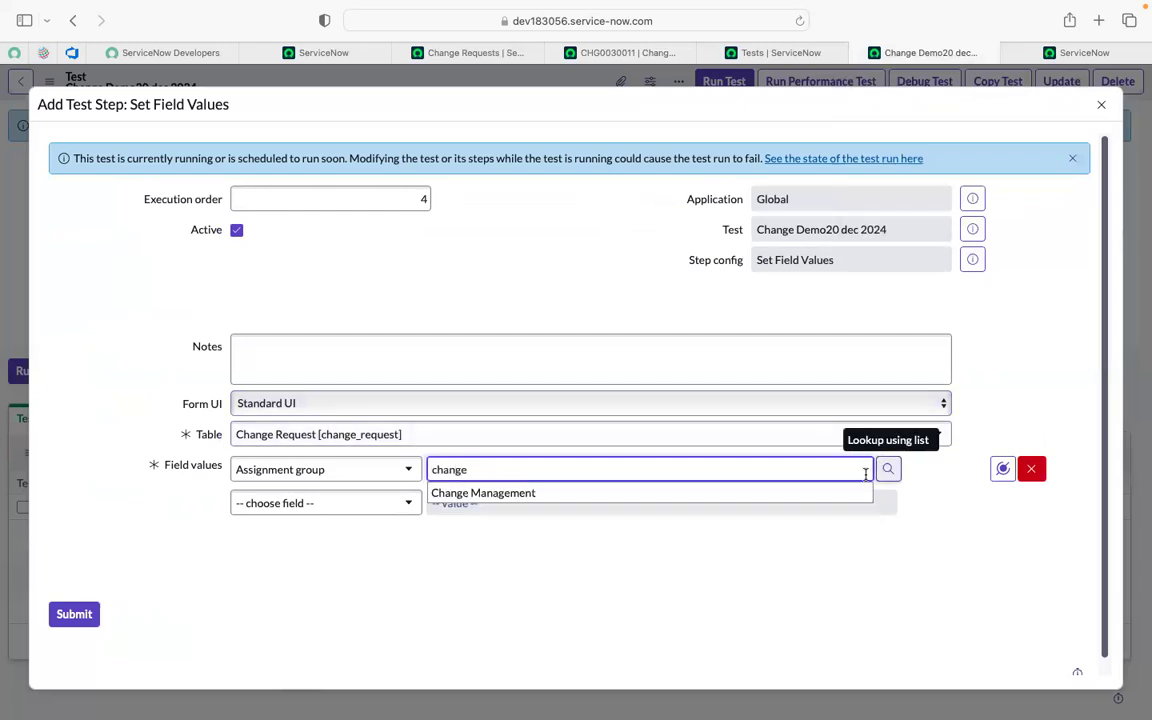
left_click(658, 498)
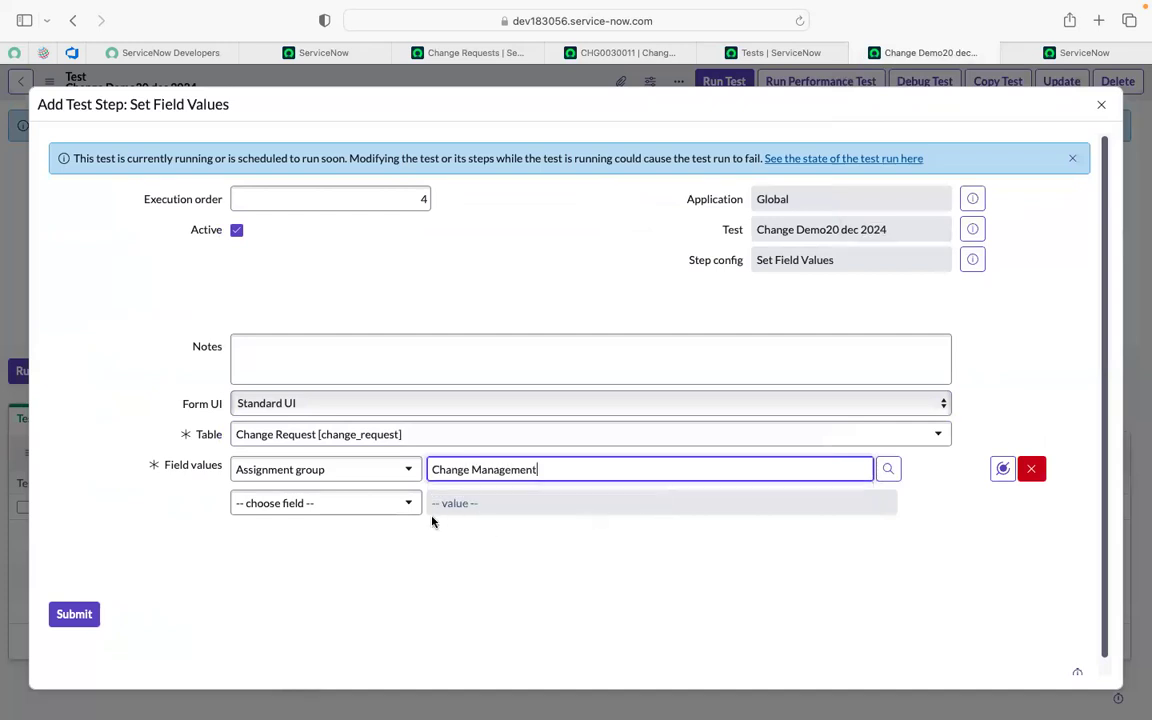
left_click(362, 502)
scroll(359, 456, "down", 1)
type("a")
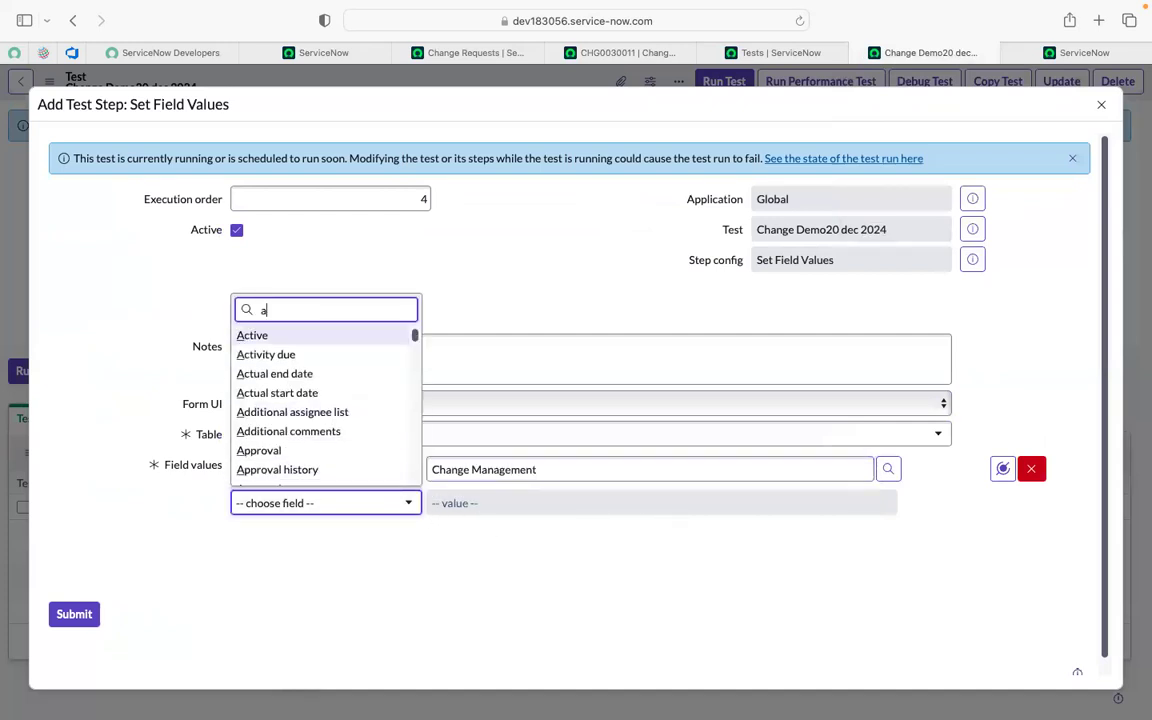
type("ssigned")
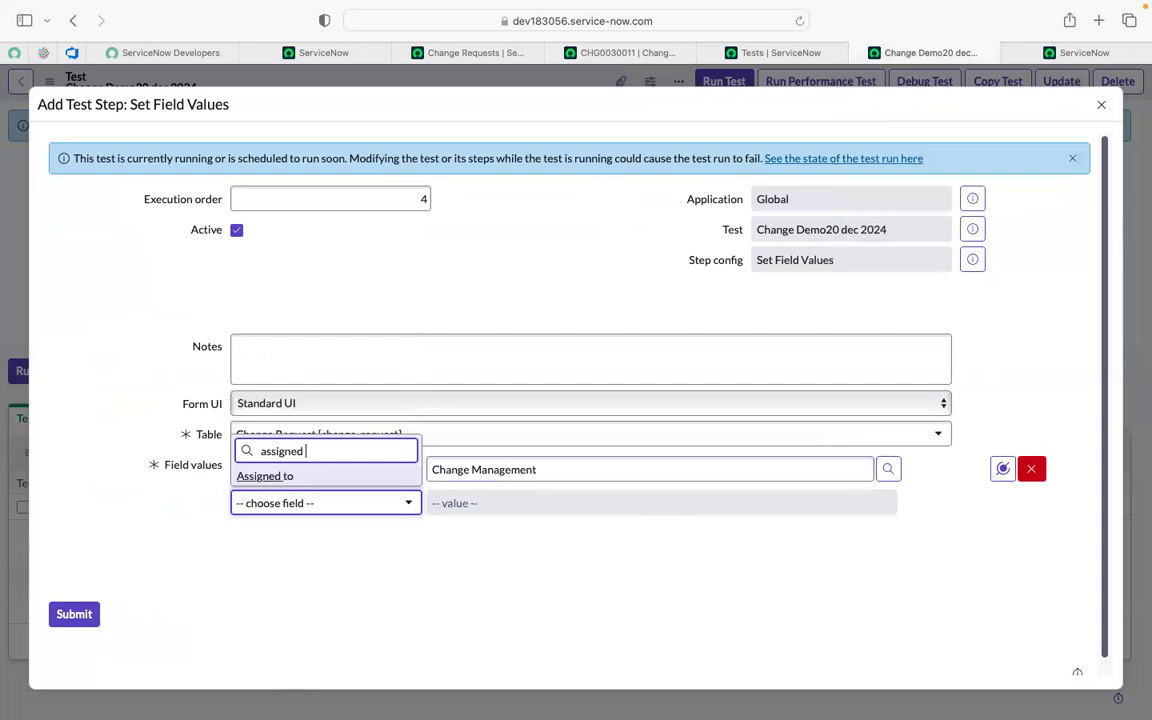
left_click(312, 478)
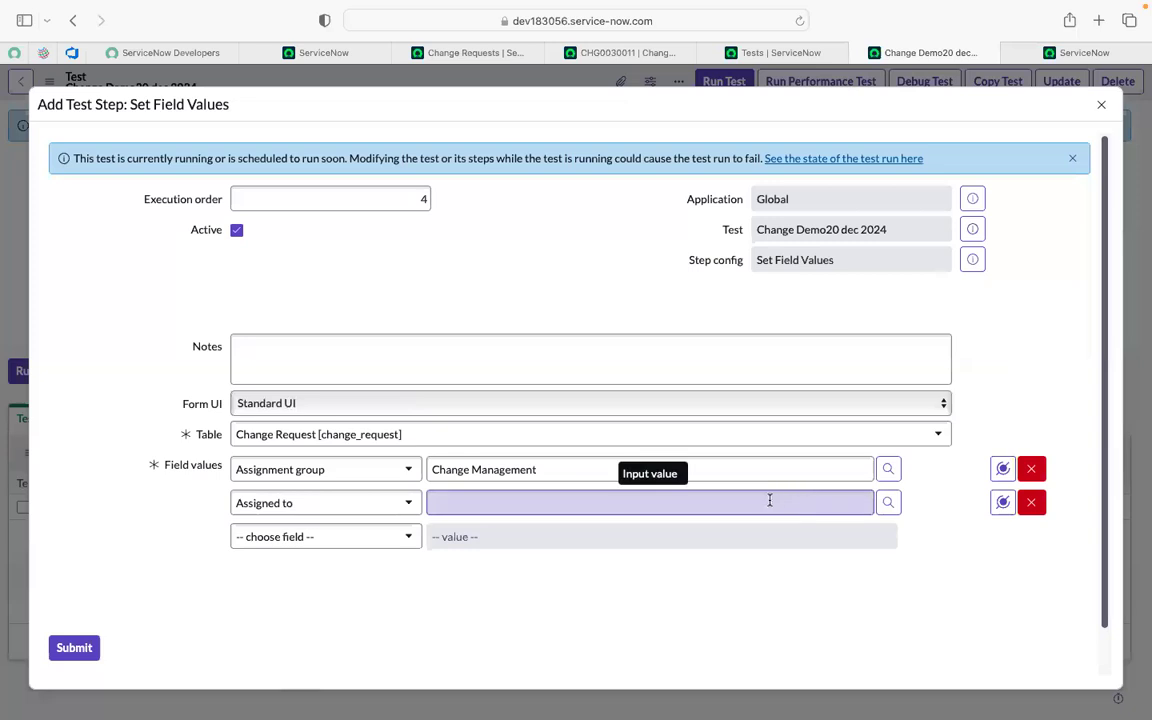
- Recheck in the change request which users can be assigned when the assignment group is Change Management
left_click(586, 53)
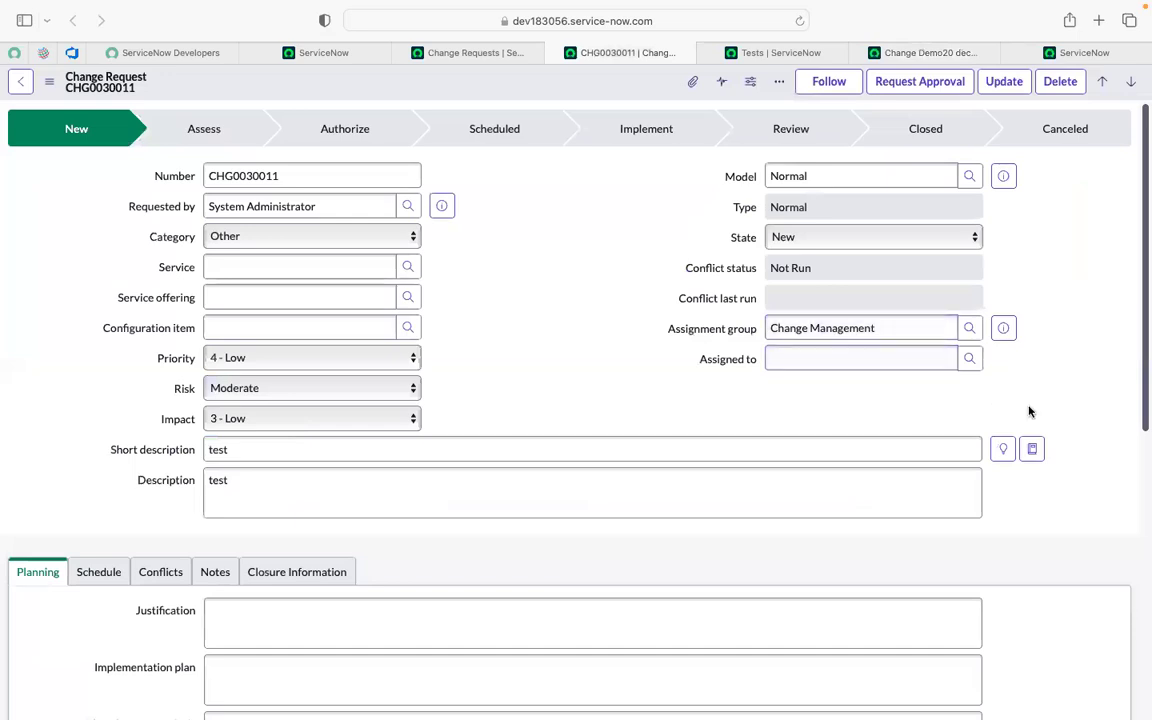
left_click(969, 358)
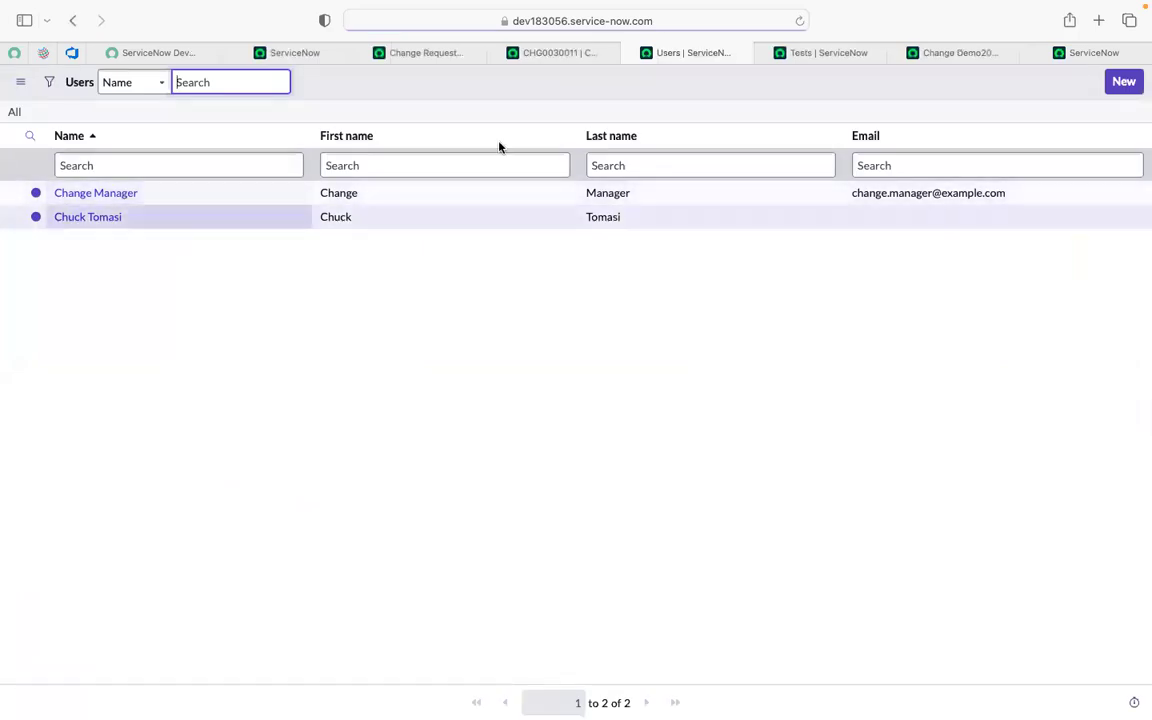
left_click(548, 55)
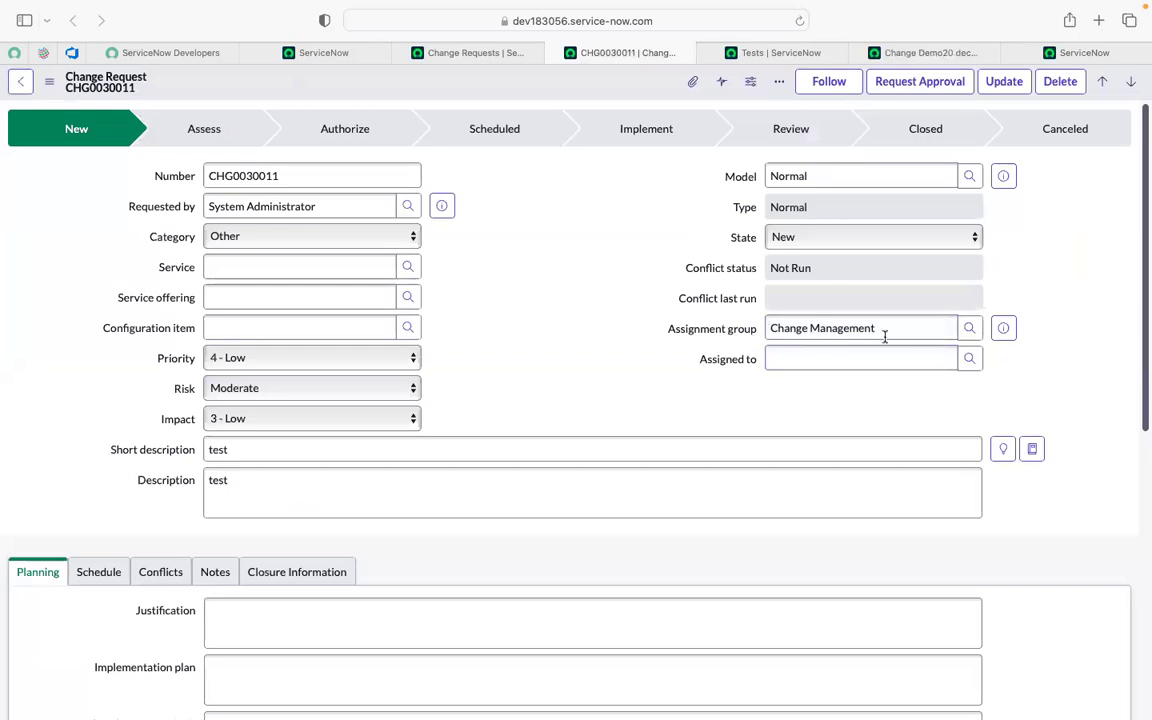
- Clear the change request's assignment group and look over the Assigned to users offered without a group
left_click(918, 337)
key("BackSpace")
key("BackSpace")
key("BackSpace")
key("BackSpace")
key("BackSpace")
key("BackSpace")
key("BackSpace")
key("BackSpace")
key("BackSpace")
key("BackSpace")
key("BackSpace")
key("BackSpace")
key("BackSpace")
key("BackSpace")
key("BackSpace")
key("BackSpace")
key("BackSpace")
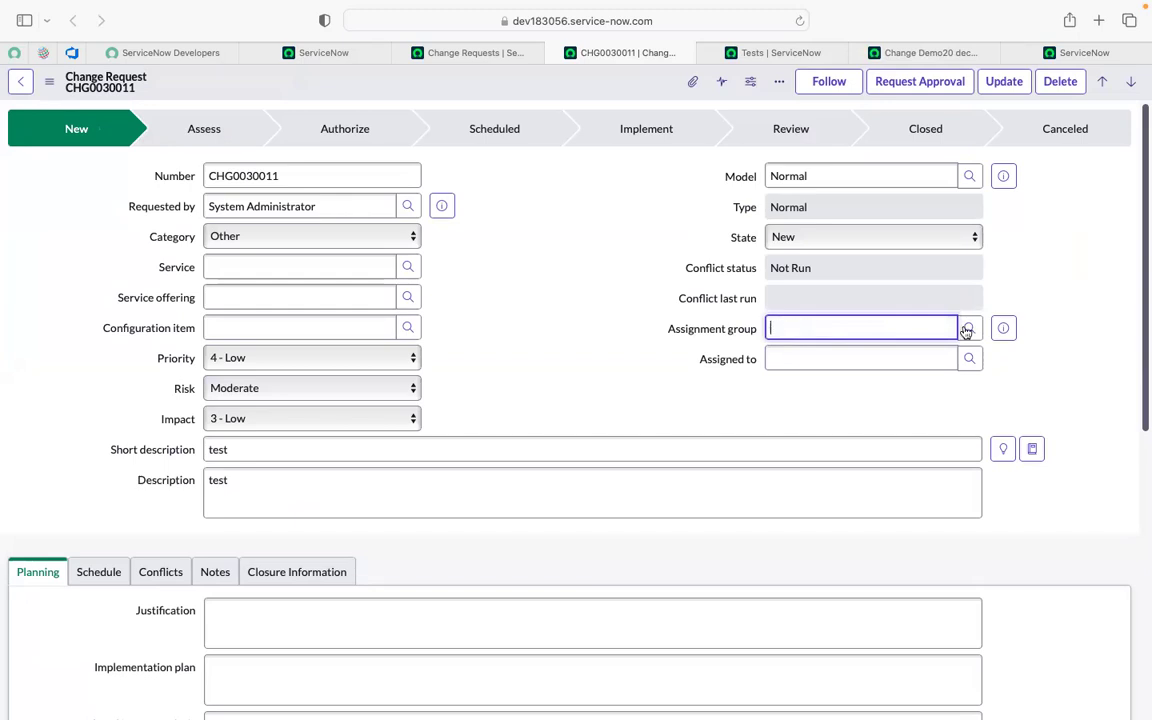
left_click(1037, 316)
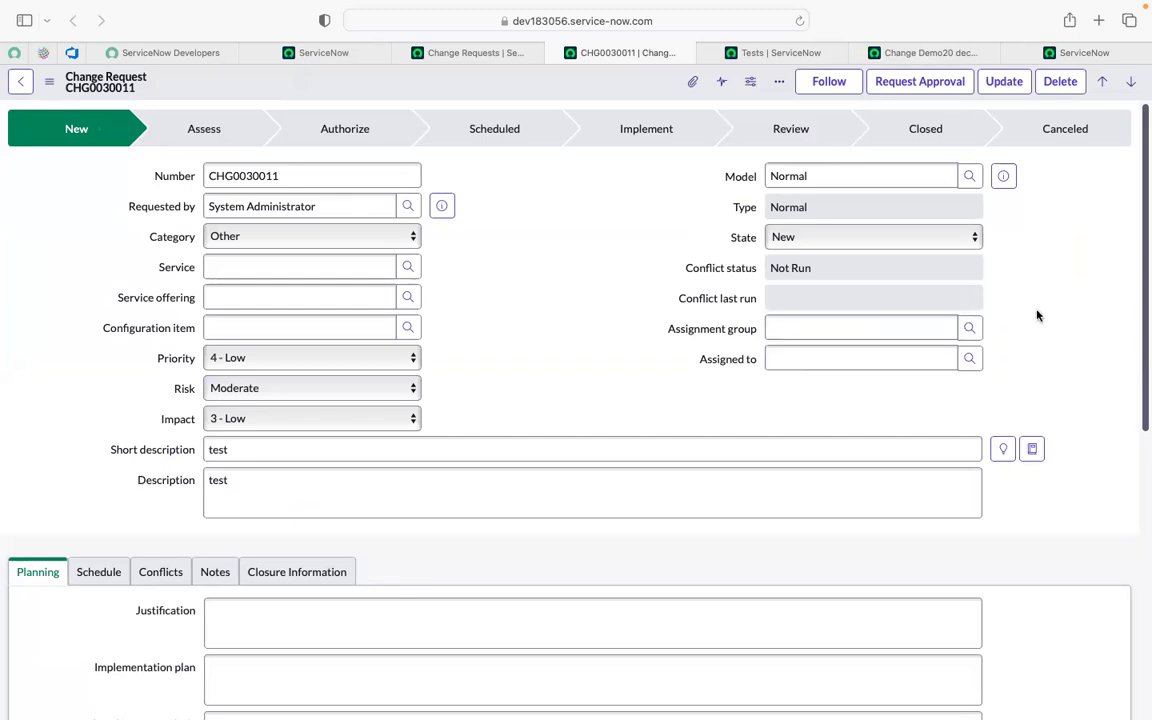
left_click(969, 359)
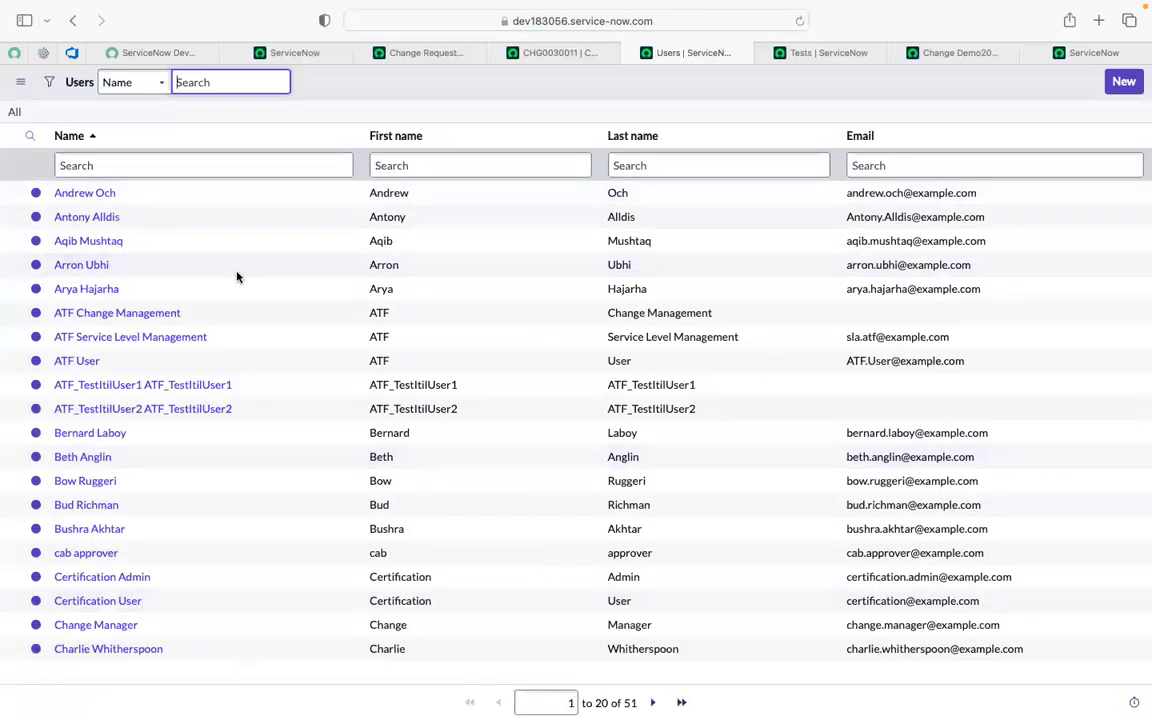
left_click(631, 53)
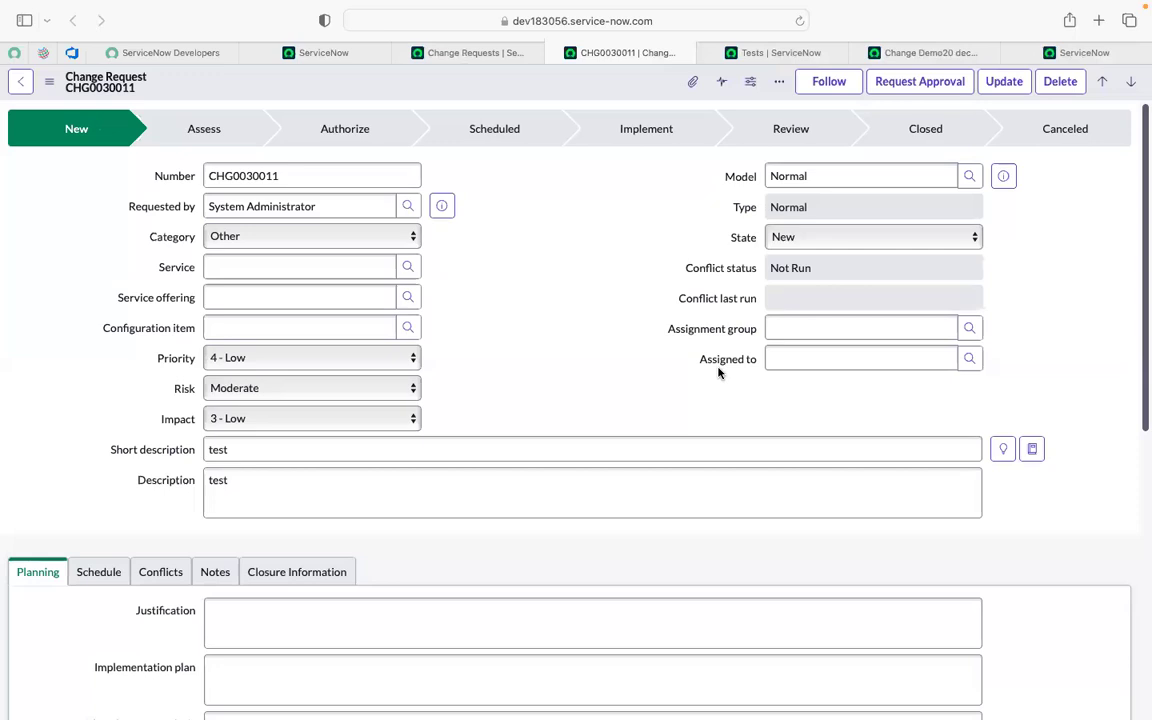
- In the test's Set Field Values step, search the users for names containing "change" and set Assigned to to Change Manager
left_click(916, 71)
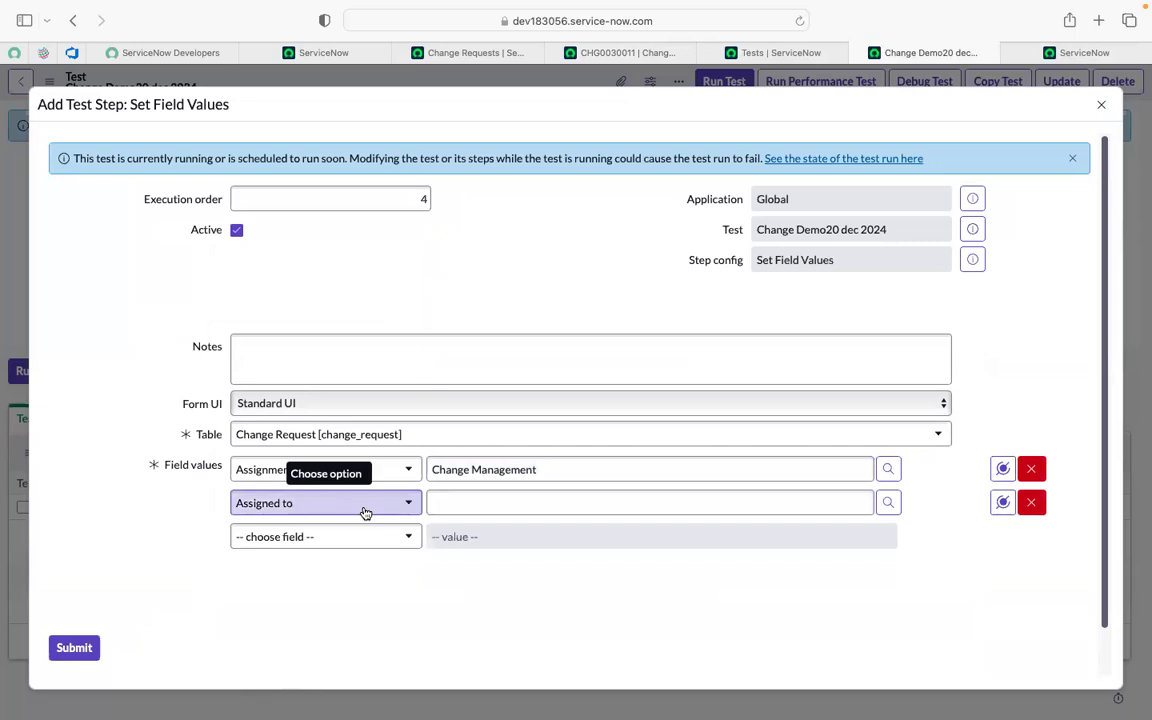
left_click(888, 504)
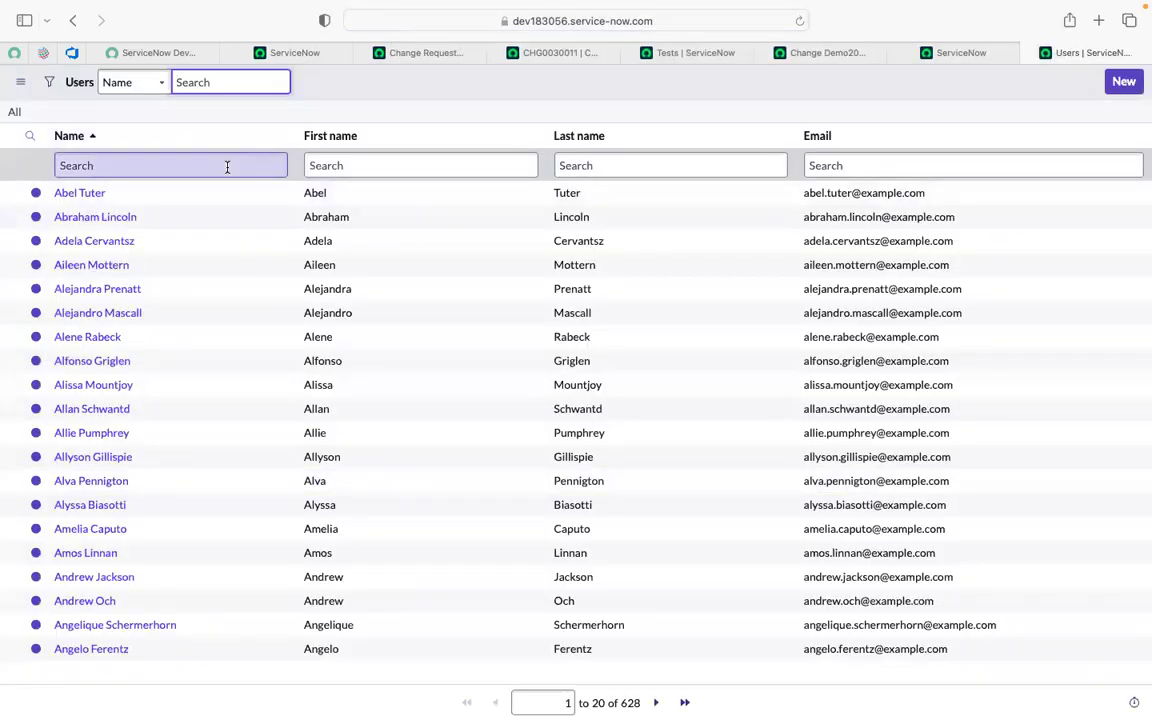
left_click(227, 167)
type("*ch")
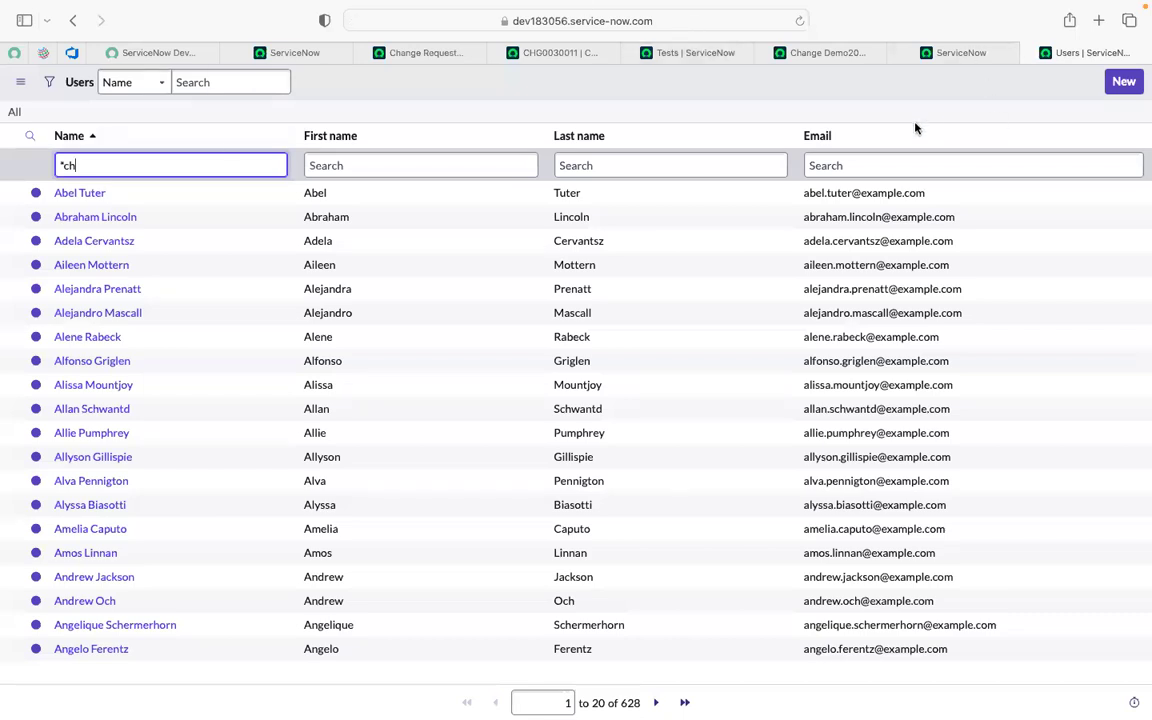
type("ange")
key("Return")
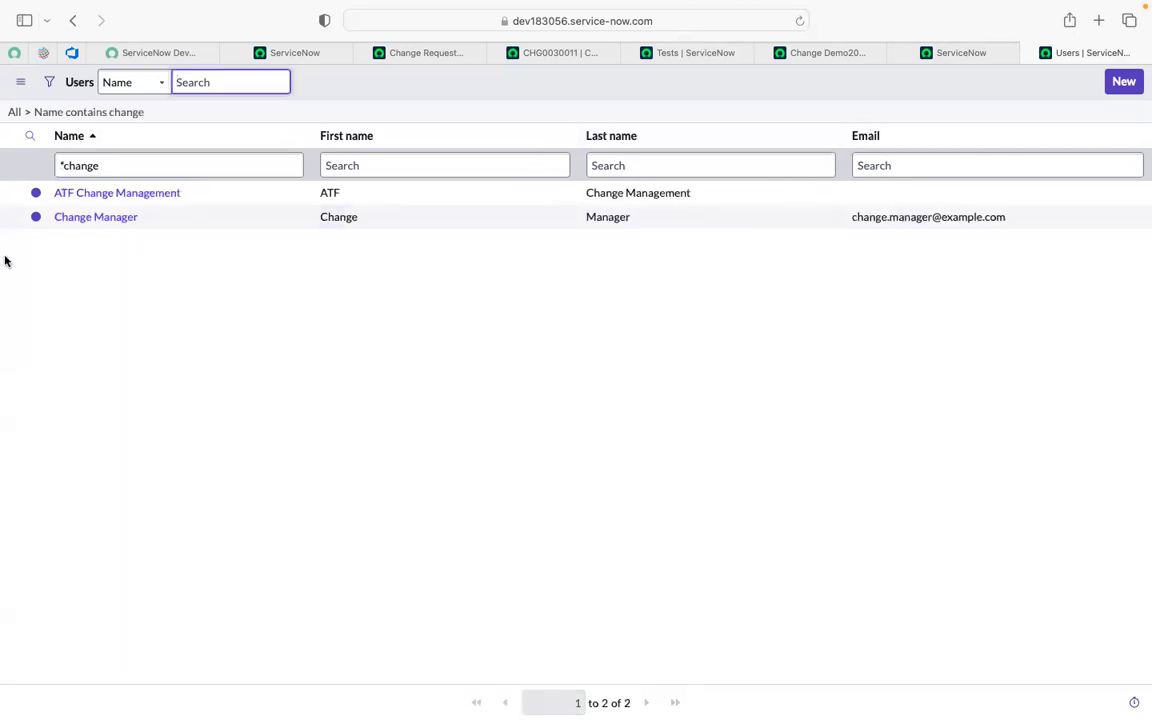
left_click(88, 219)
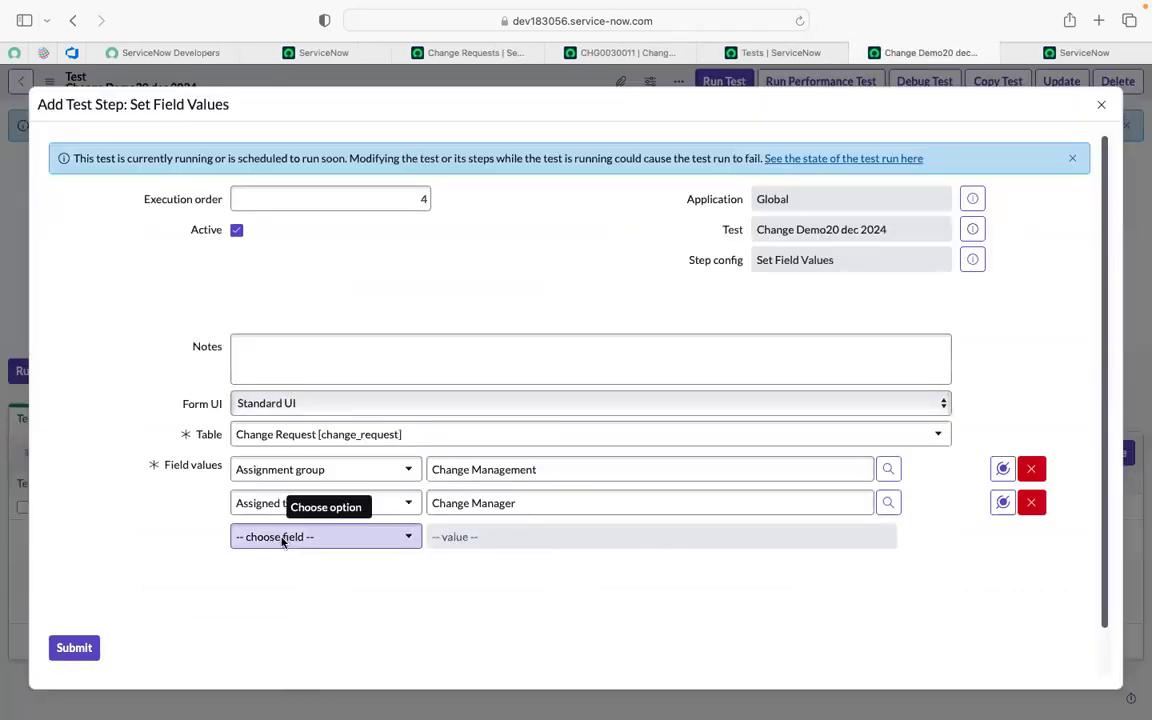
- Add the Short description field with the value "test ATF" to the Set Field Values step and try to submit it
left_click(255, 538)
scroll(324, 398, "down", 1)
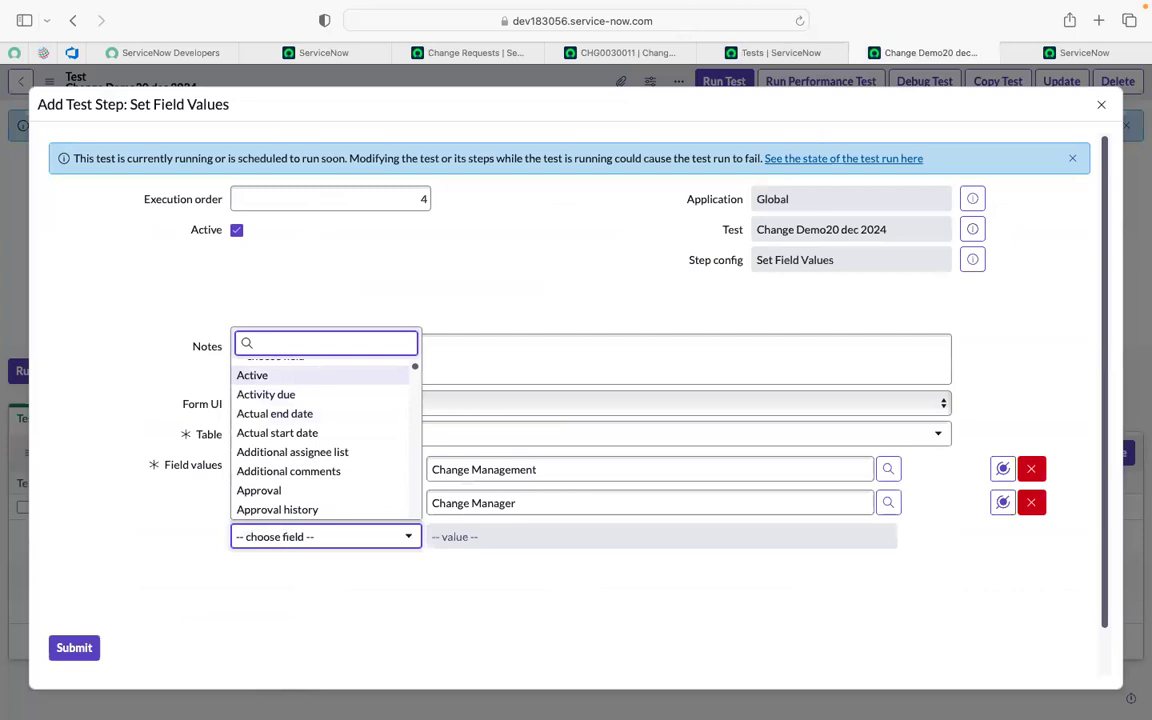
type("short")
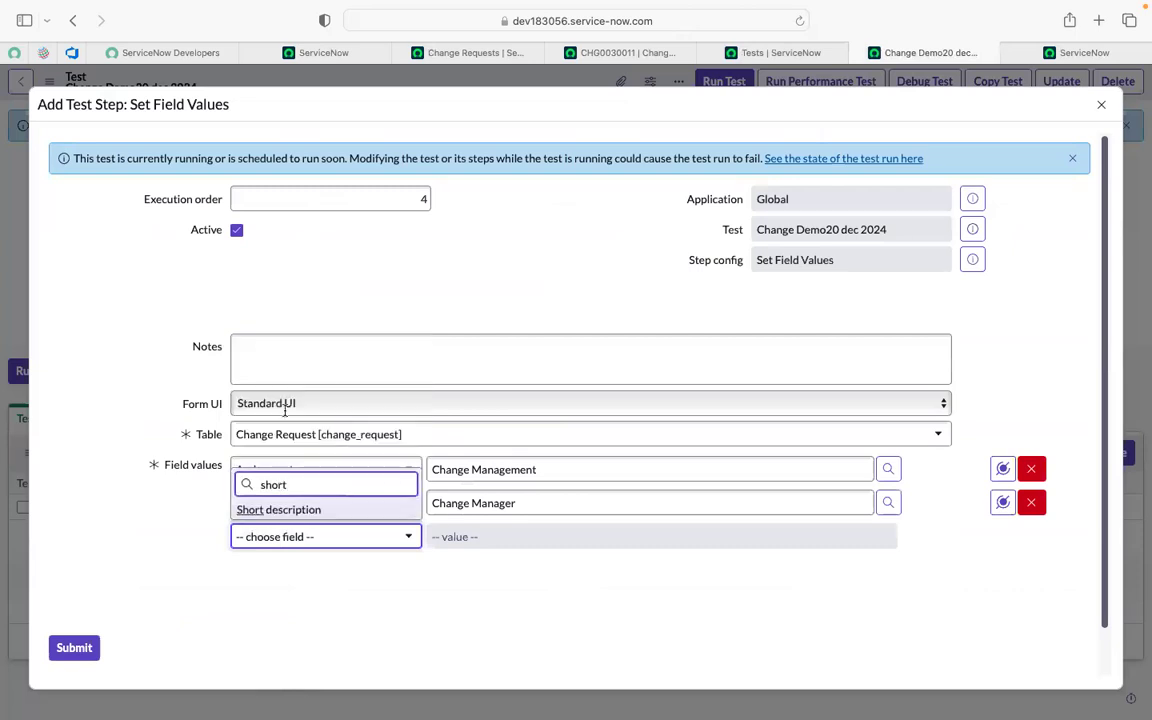
key("Return")
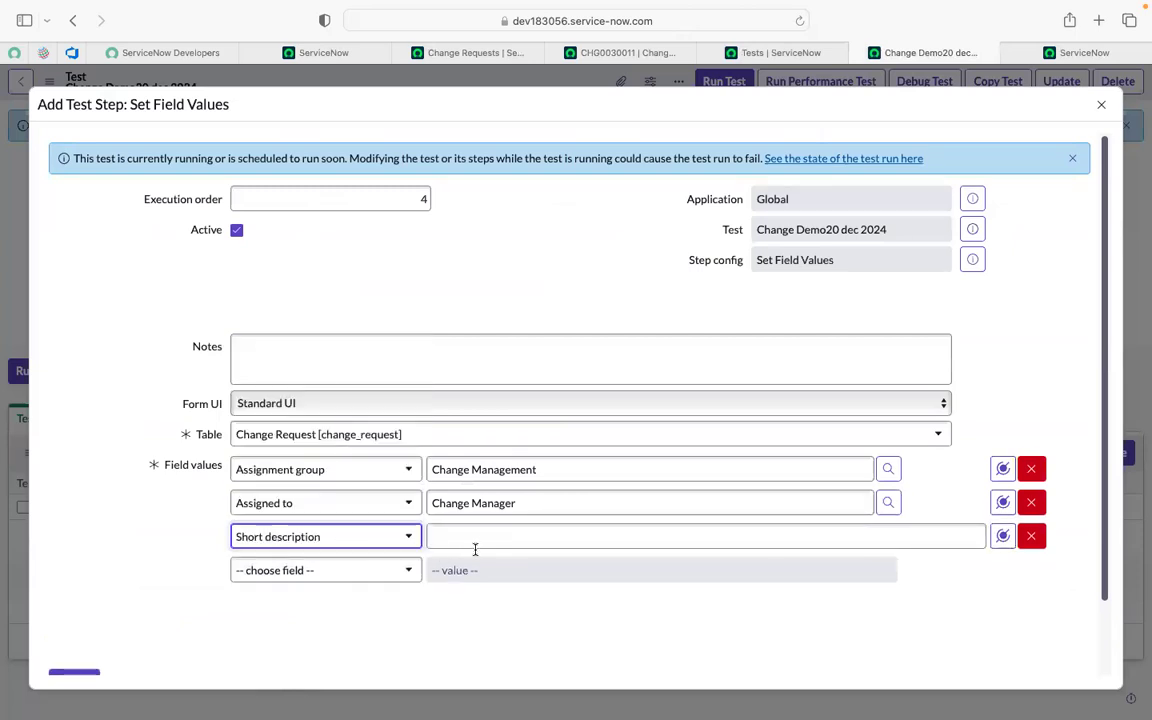
left_click(474, 541)
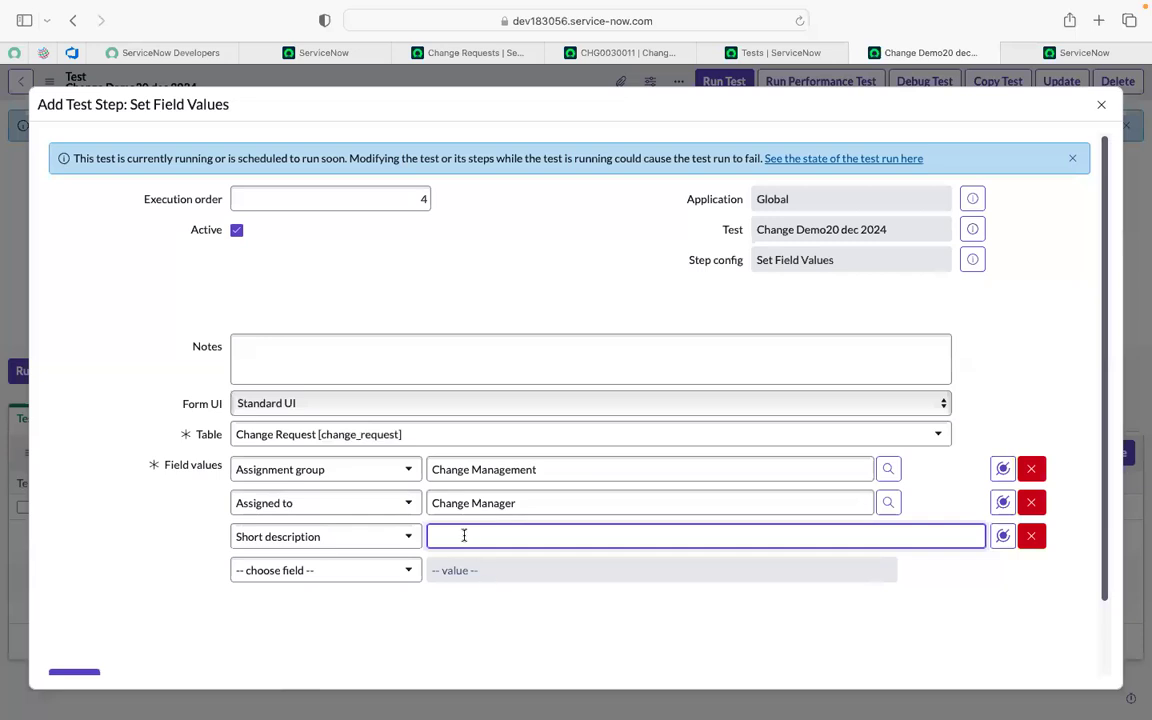
type("test ATF")
scroll(203, 554, "down", 2)
left_click(88, 605)
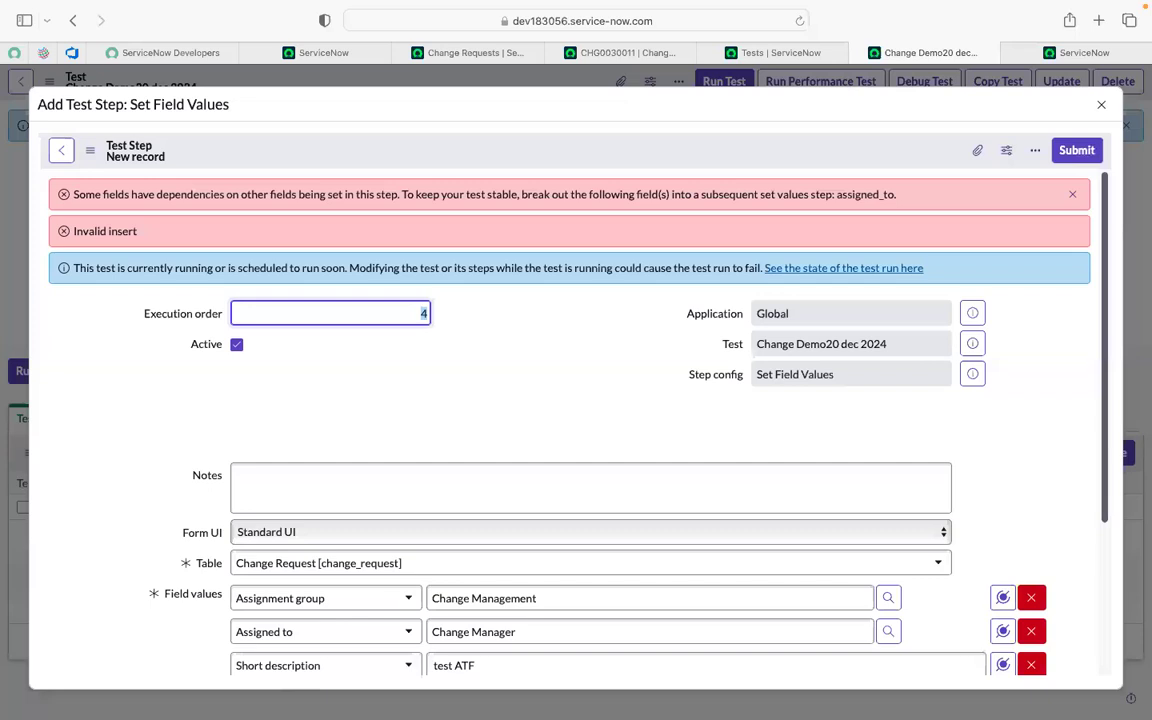
- Remove the Assigned to field from the Set Field Values step and submit the step
mouse_move(402, 700)
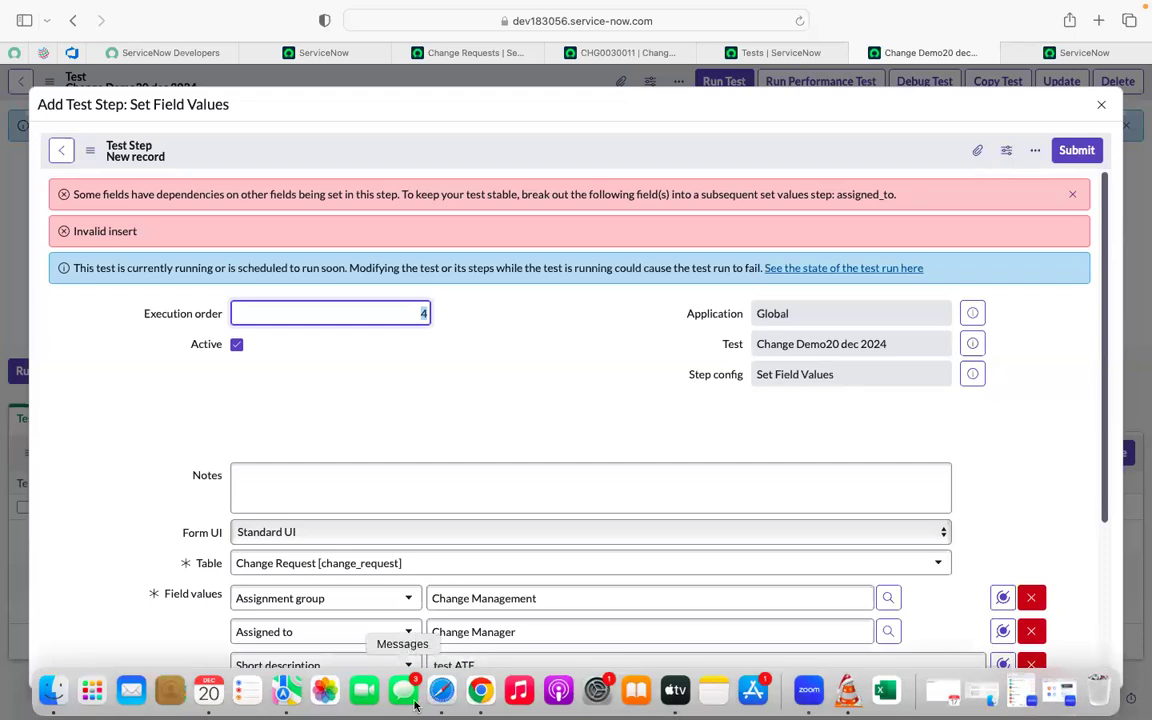
mouse_move(419, 5)
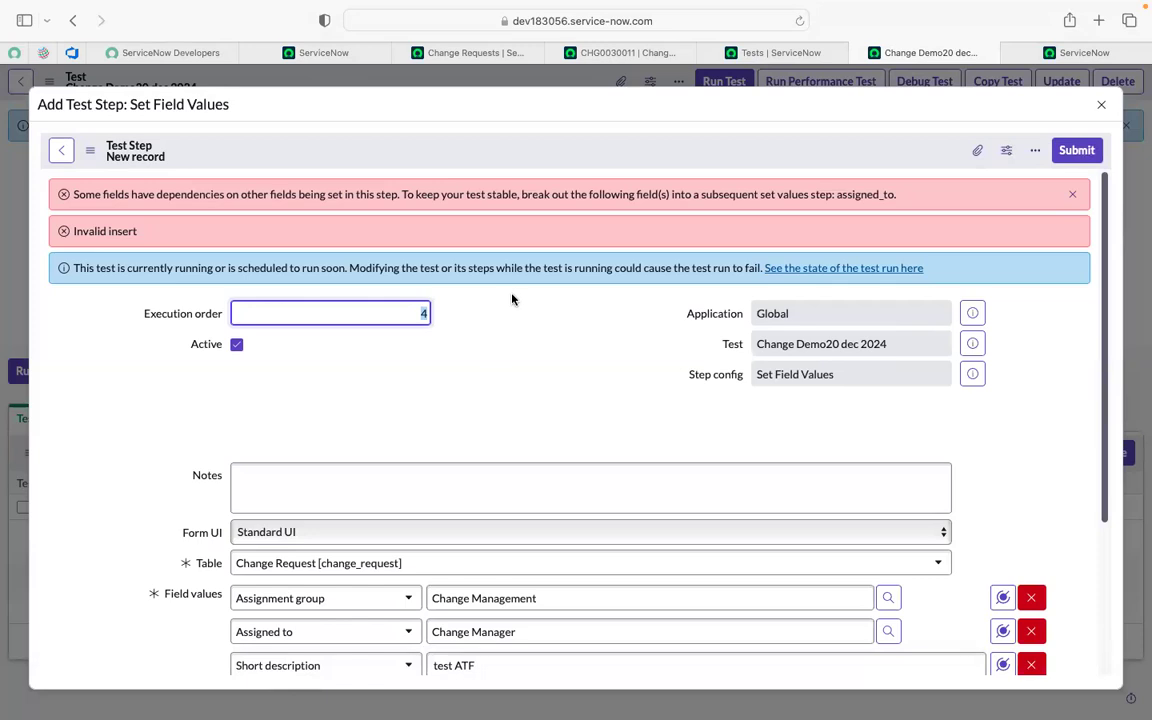
left_click(307, 404)
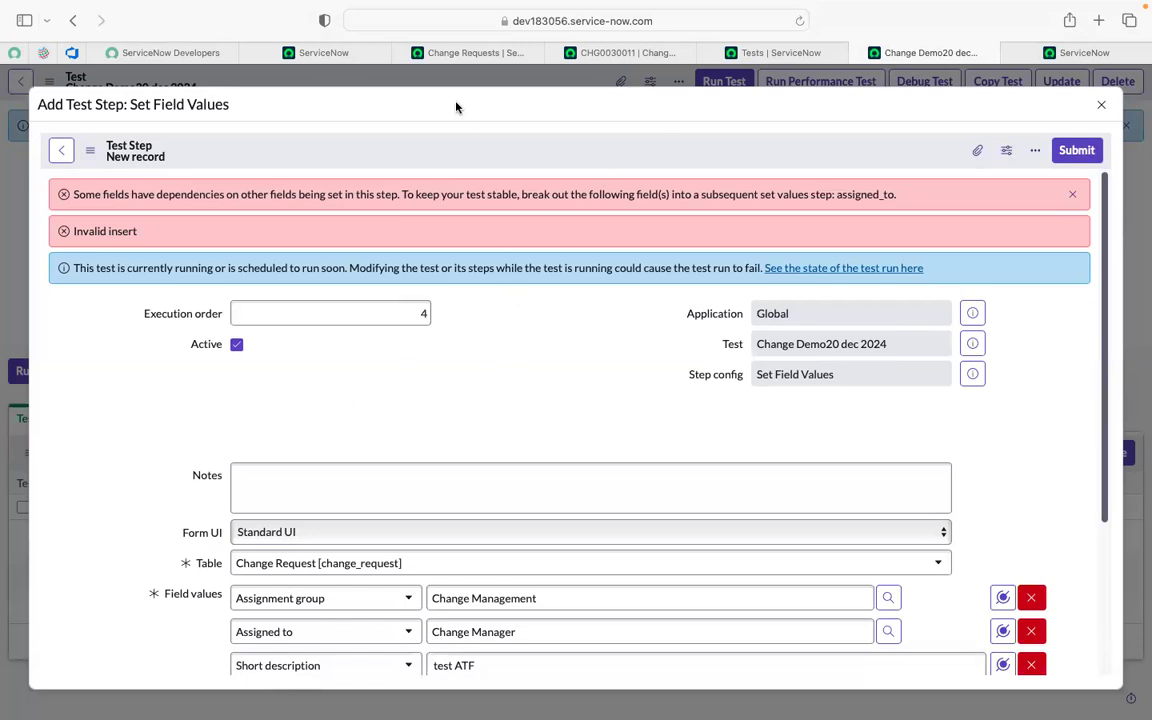
scroll(113, 563, "down", 2)
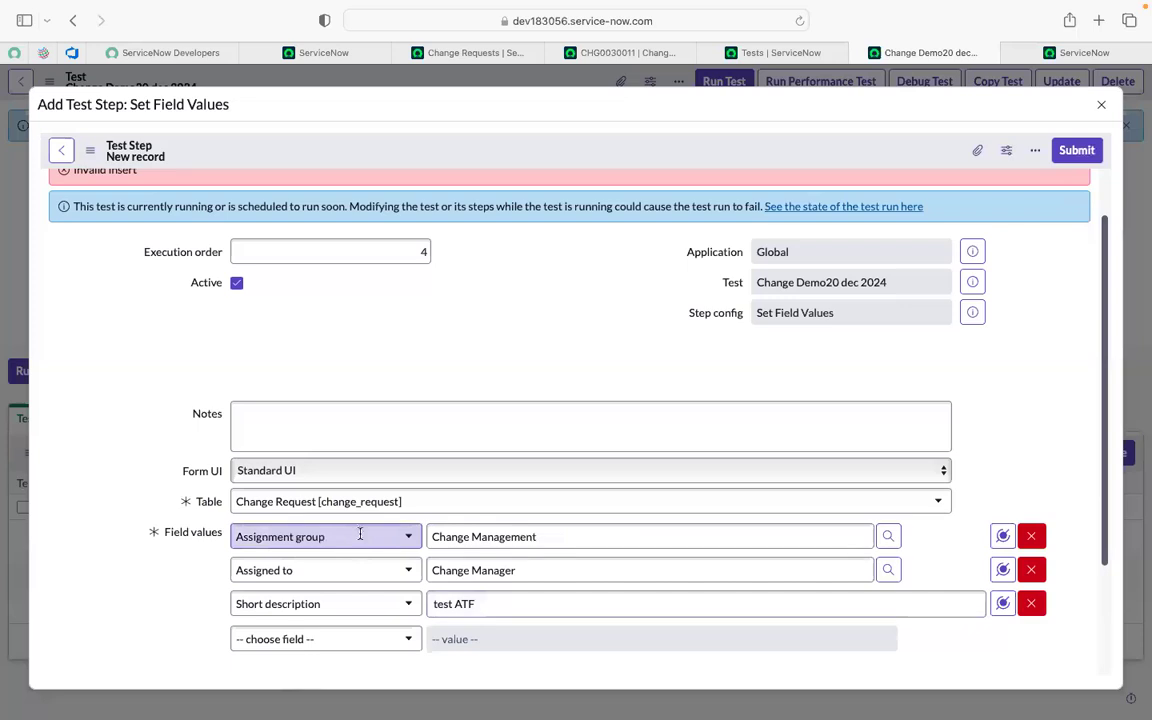
left_click(1031, 569)
scroll(270, 607, "down", 3)
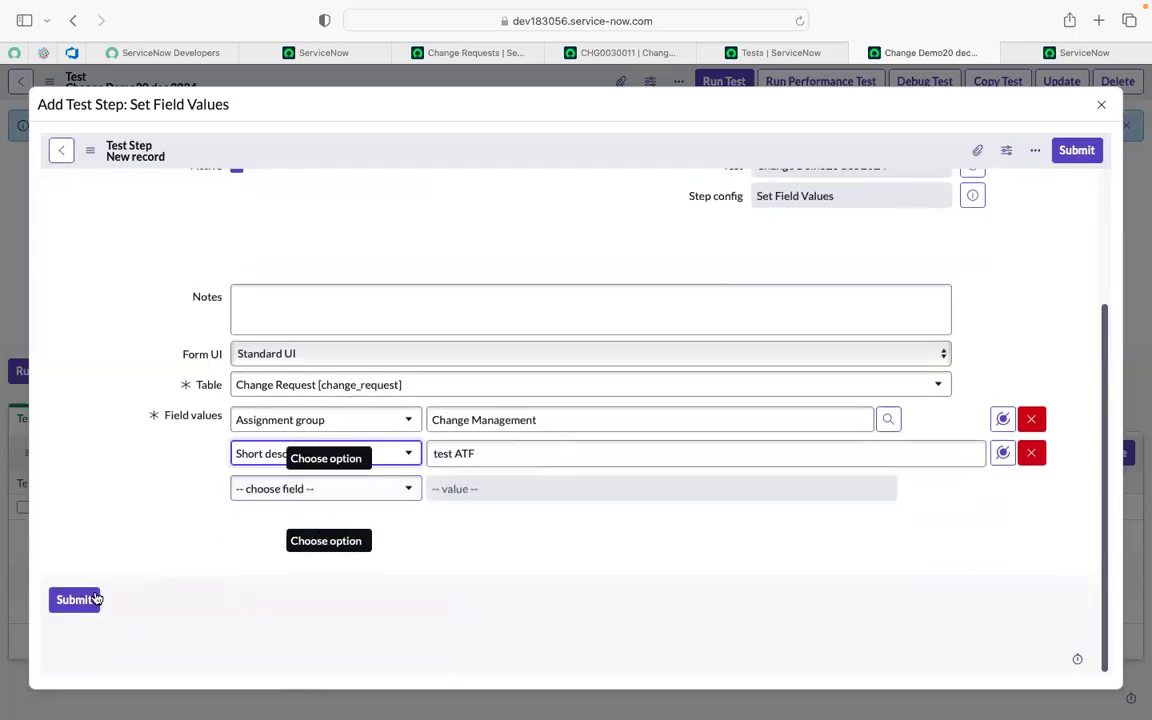
left_click(77, 602)
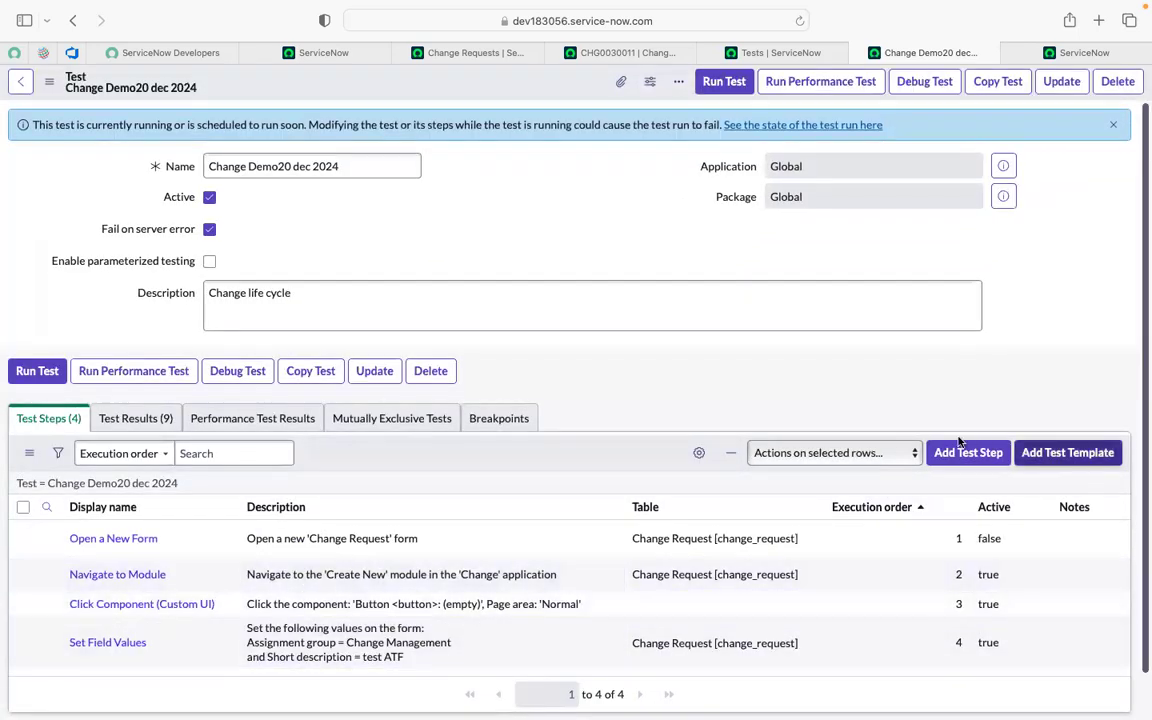
- Insert a second Set Field Values step after step 4 and choose Assigned to as its field
left_click(953, 455)
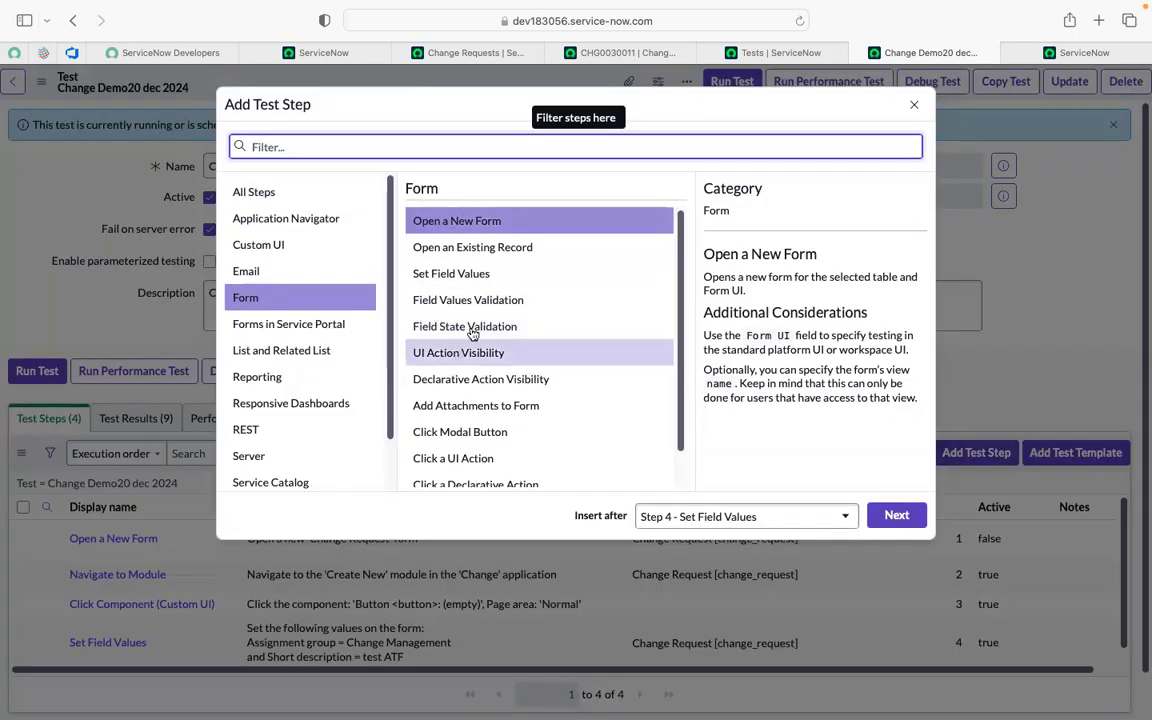
left_click(453, 276)
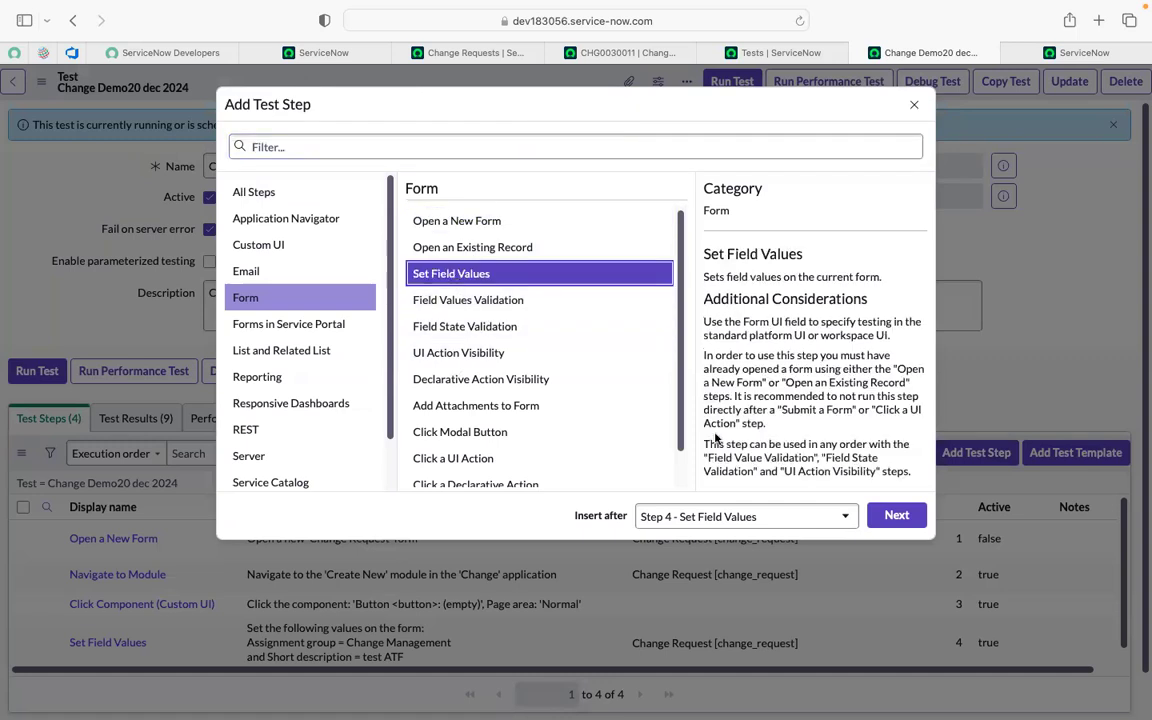
left_click(887, 522)
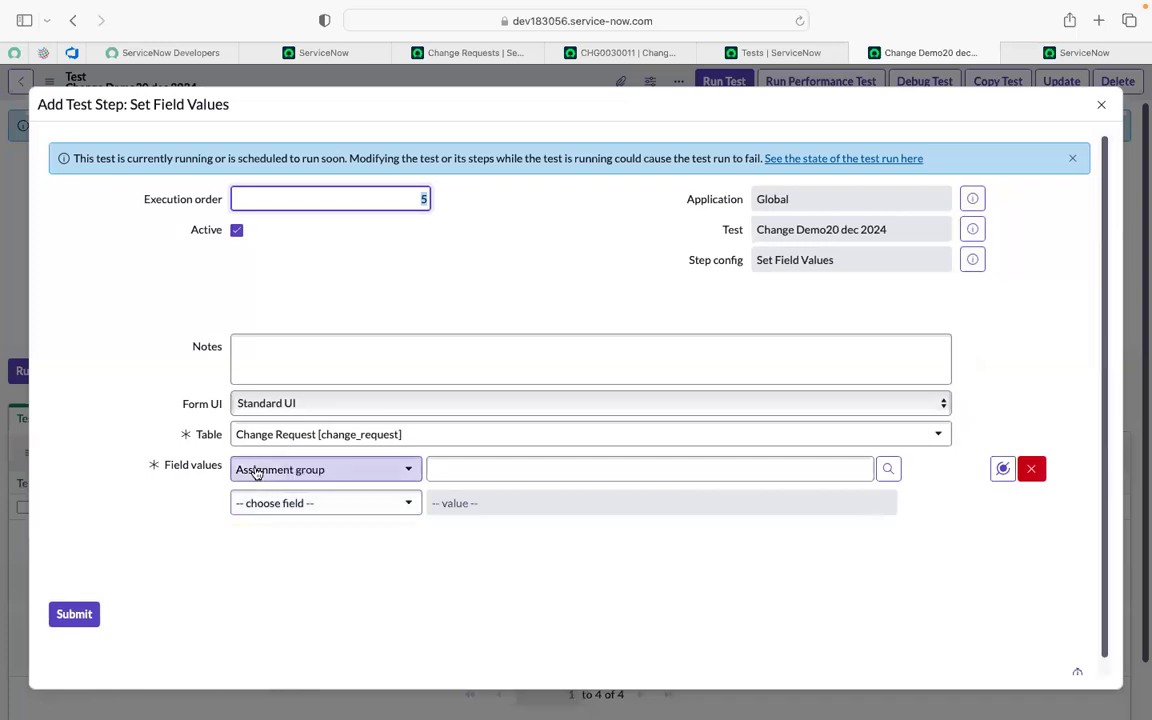
left_click(256, 470)
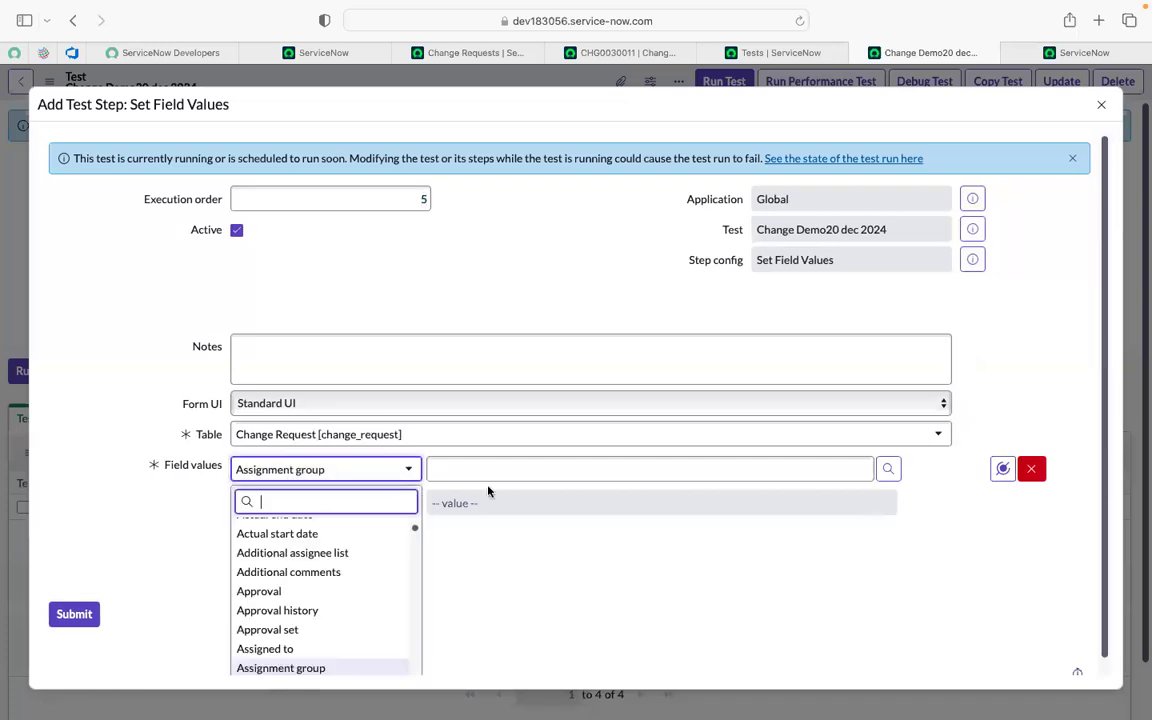
type("asiigned")
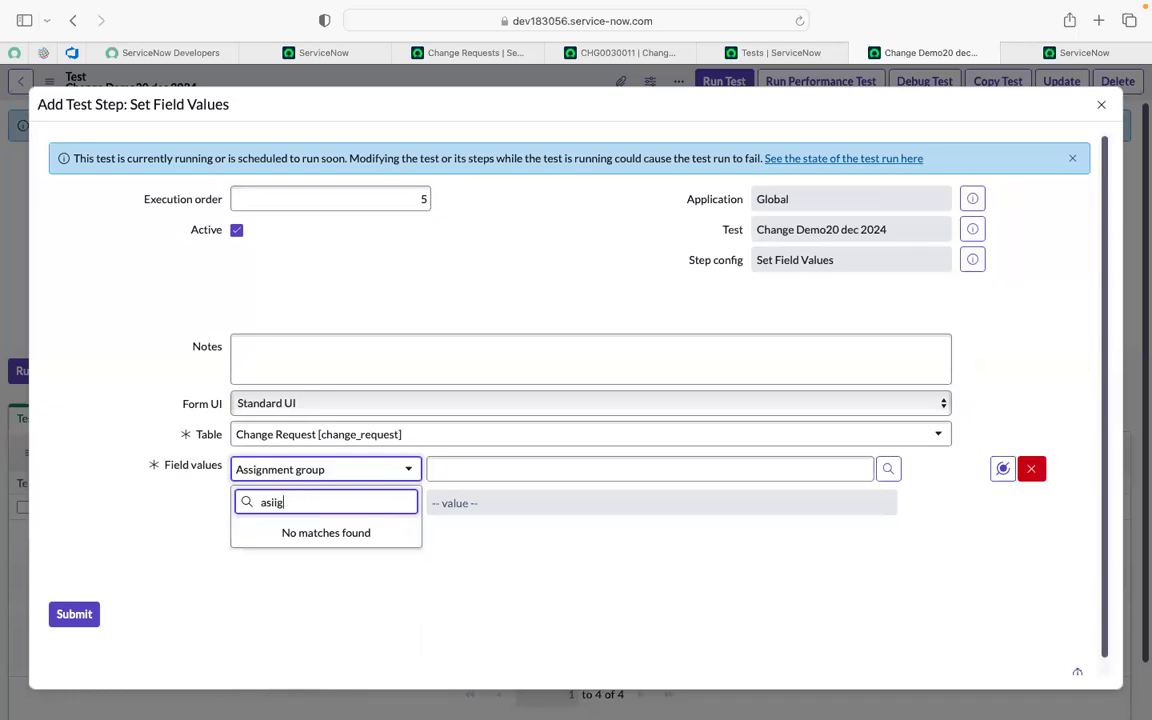
key("BackSpace")
type("sig")
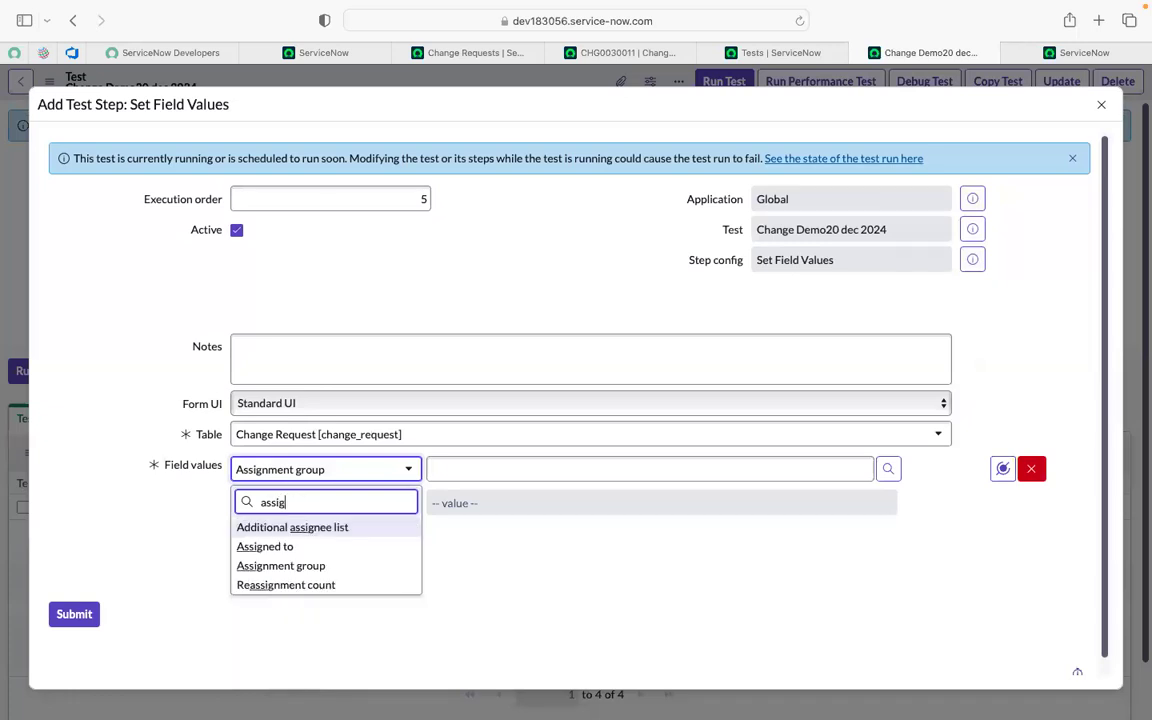
type("en")
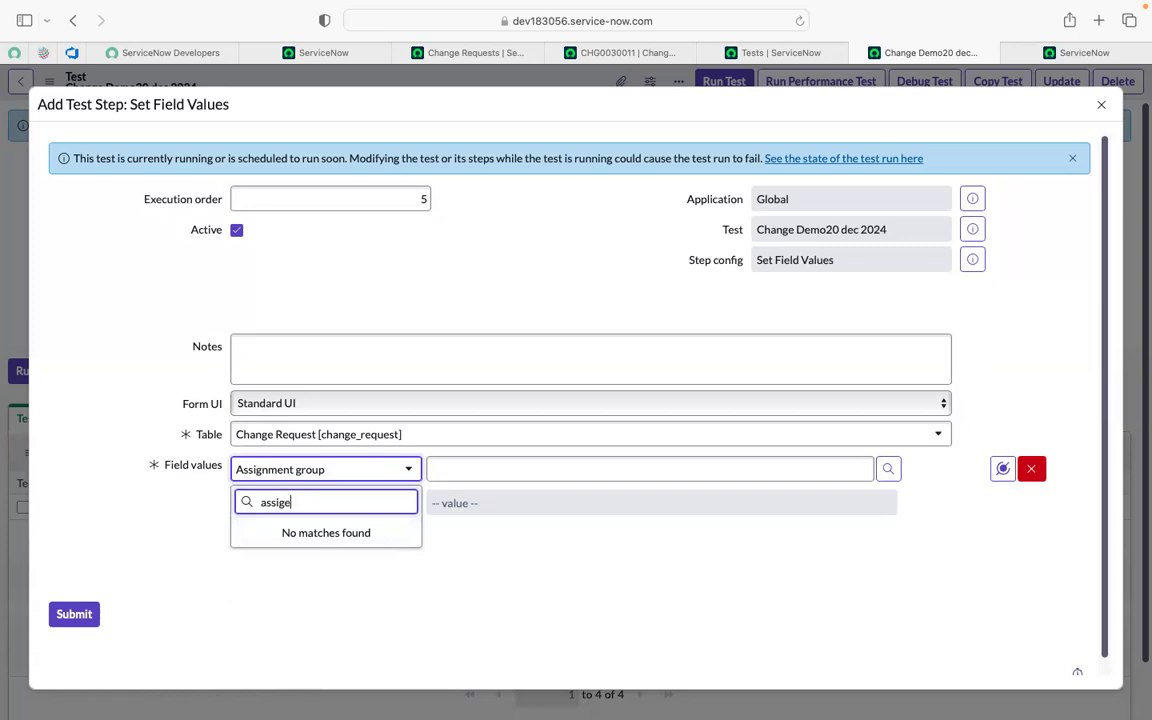
key("BackSpace")
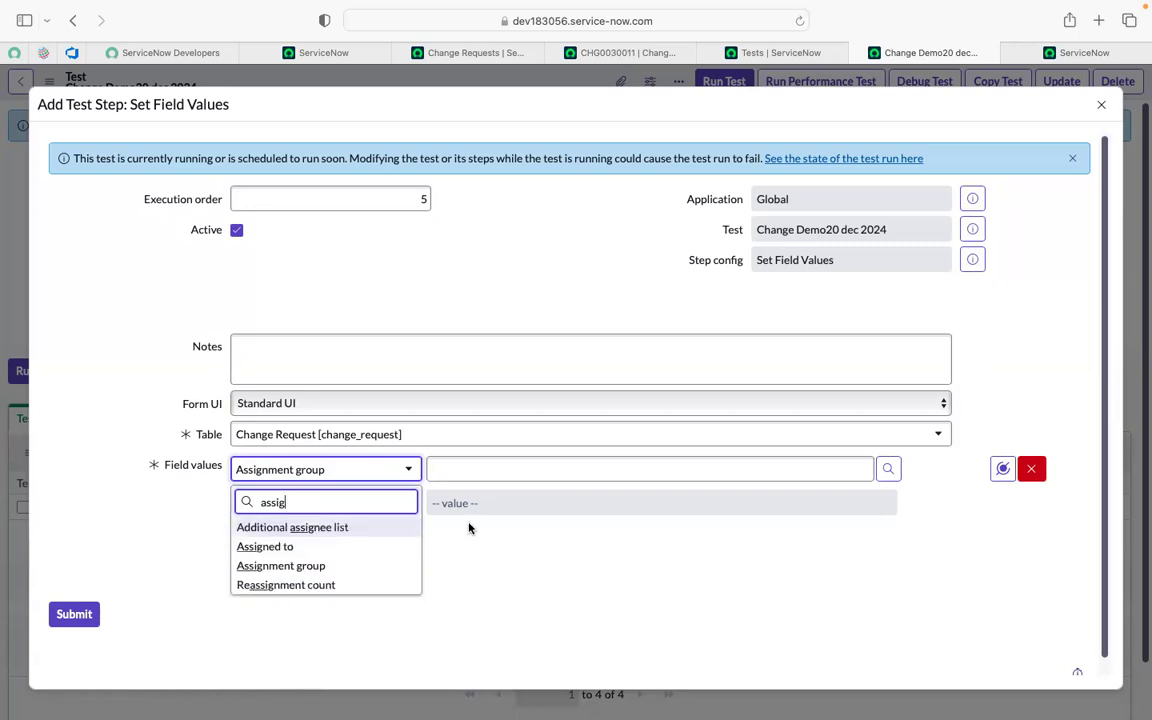
left_click(280, 548)
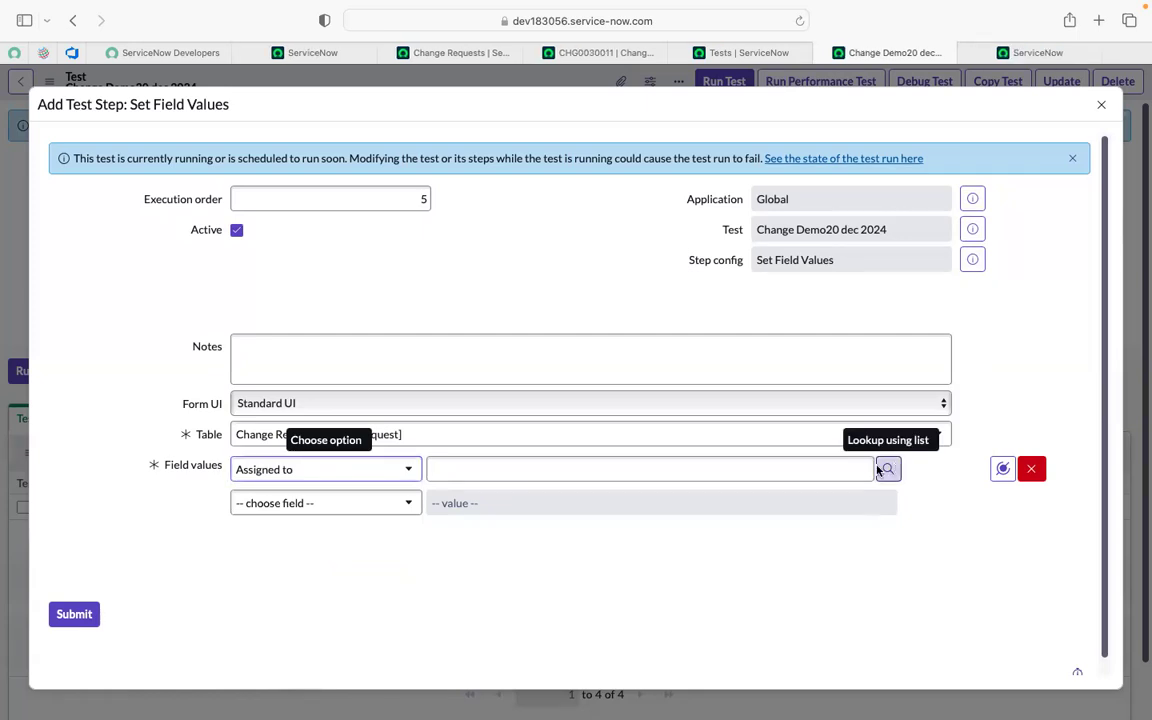
- Search the users for "*change manage", set Assigned to to Change Manager and submit the Set Field Values step
left_click(878, 470)
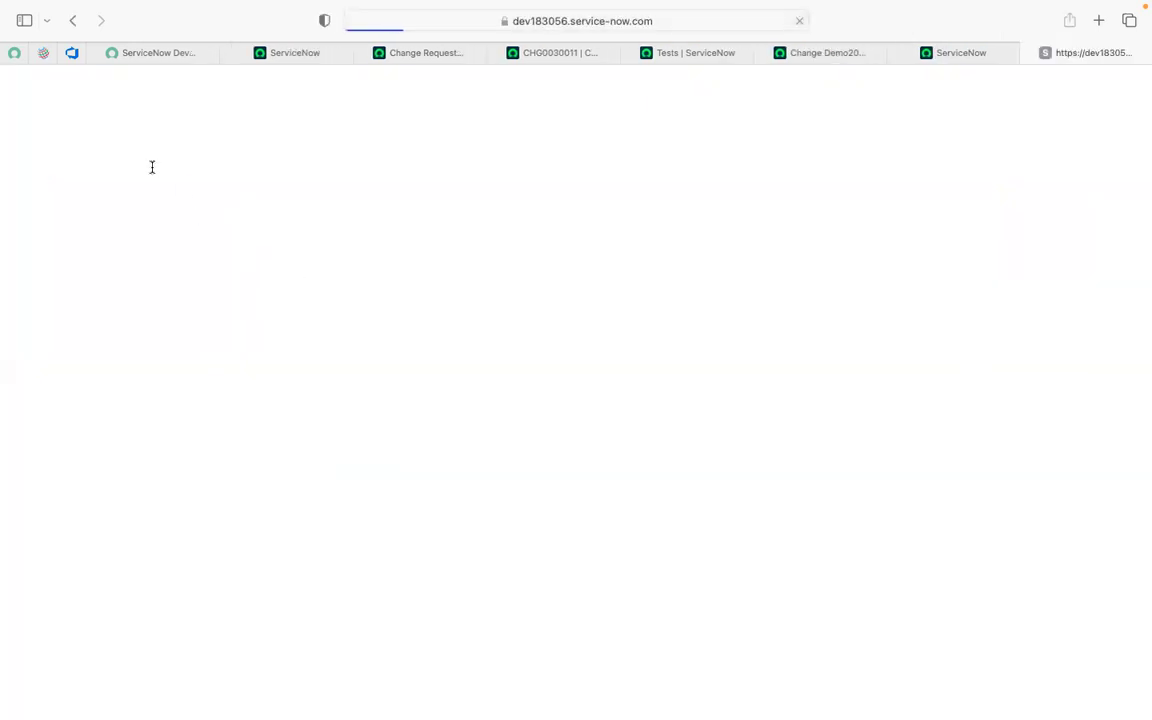
left_click(152, 167)
type("*")
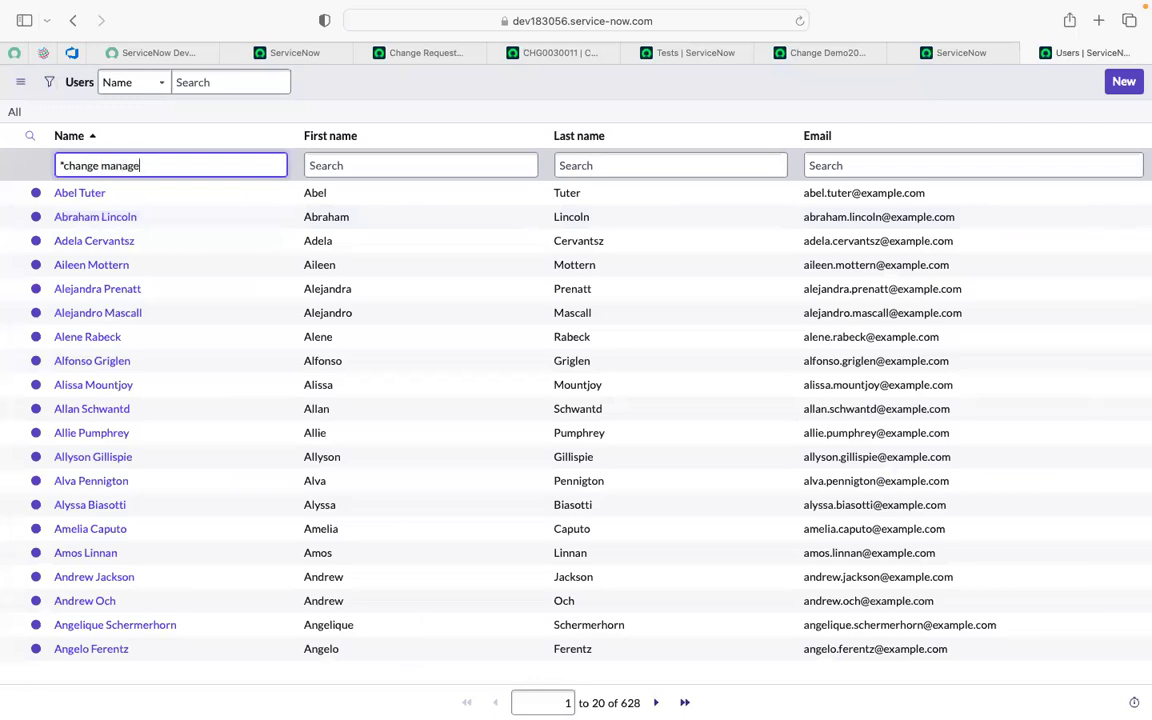
key("Return")
left_click(80, 193)
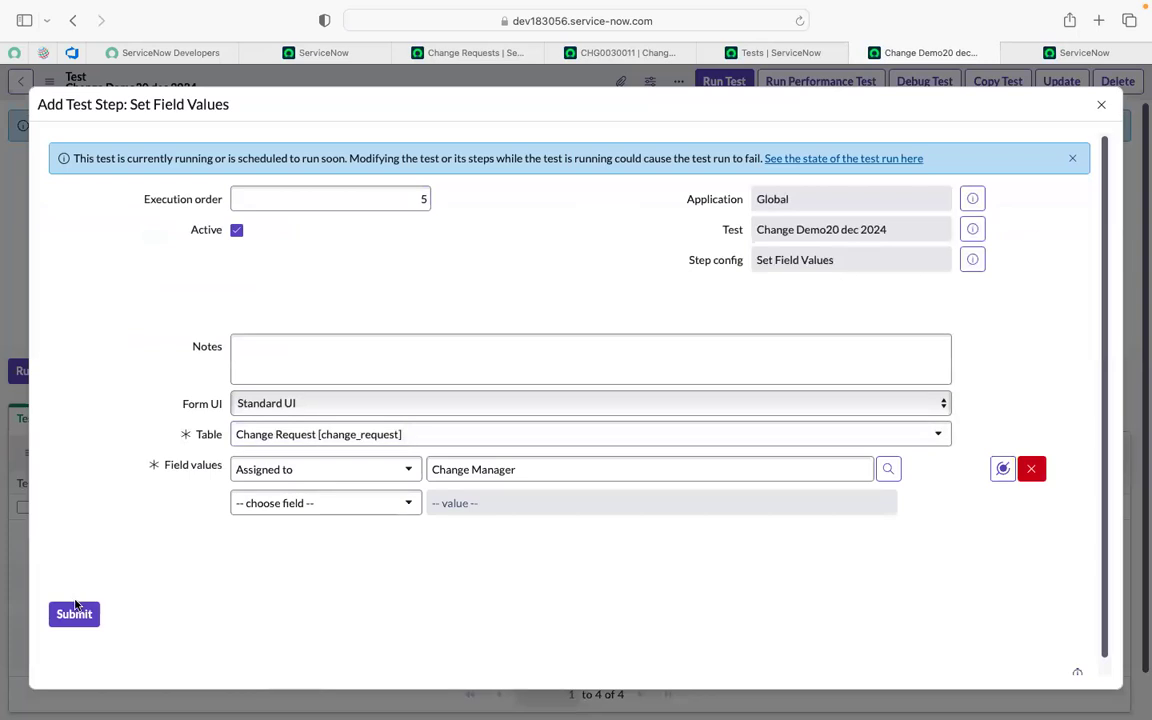
left_click(75, 617)
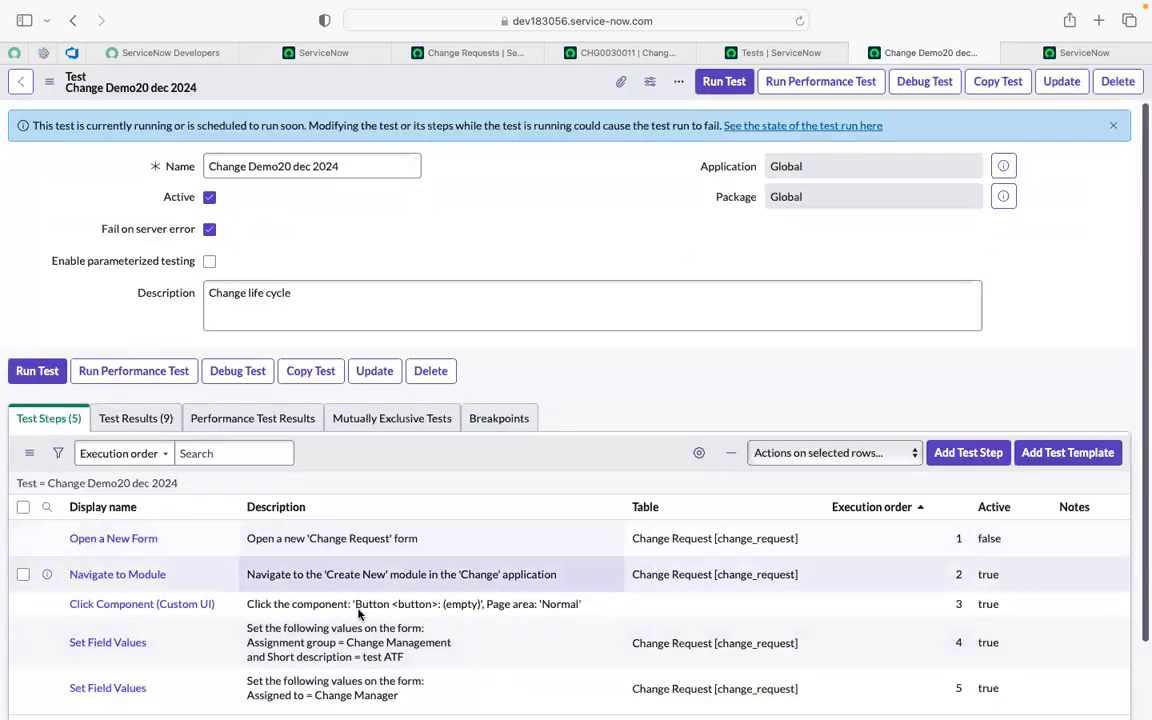
scroll(359, 614, "down", 2)
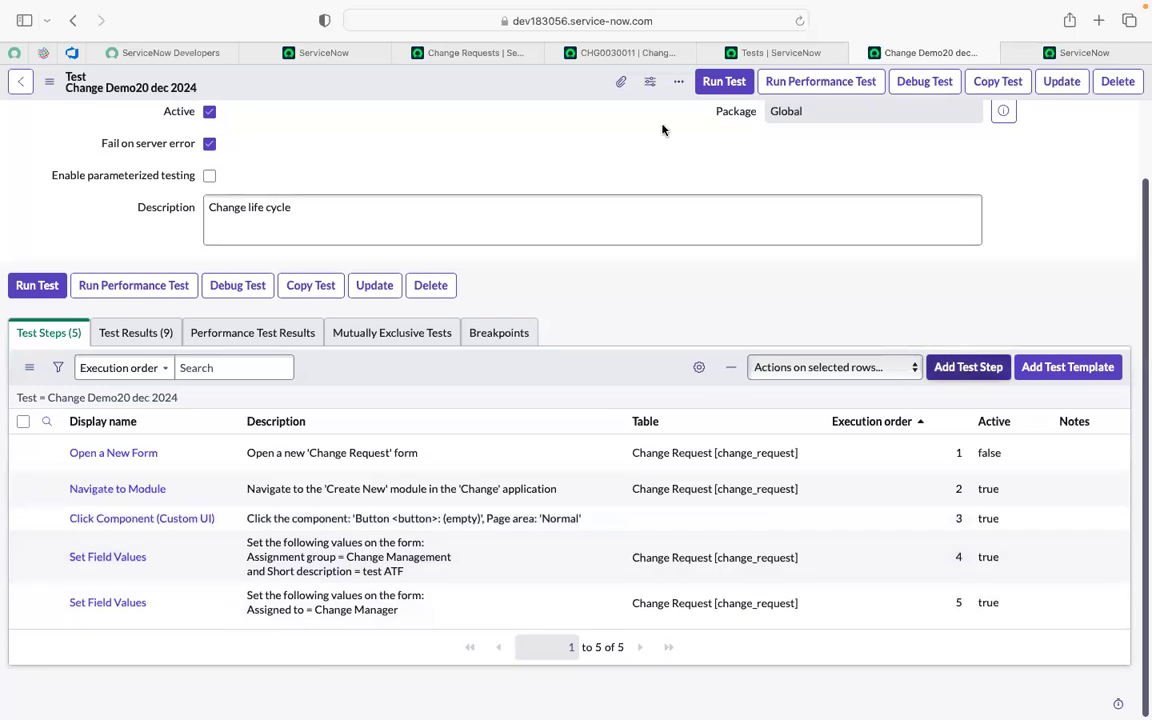
- Examine a blank change request form based on the Normal model, leaving it without submitting a record
left_click(607, 52)
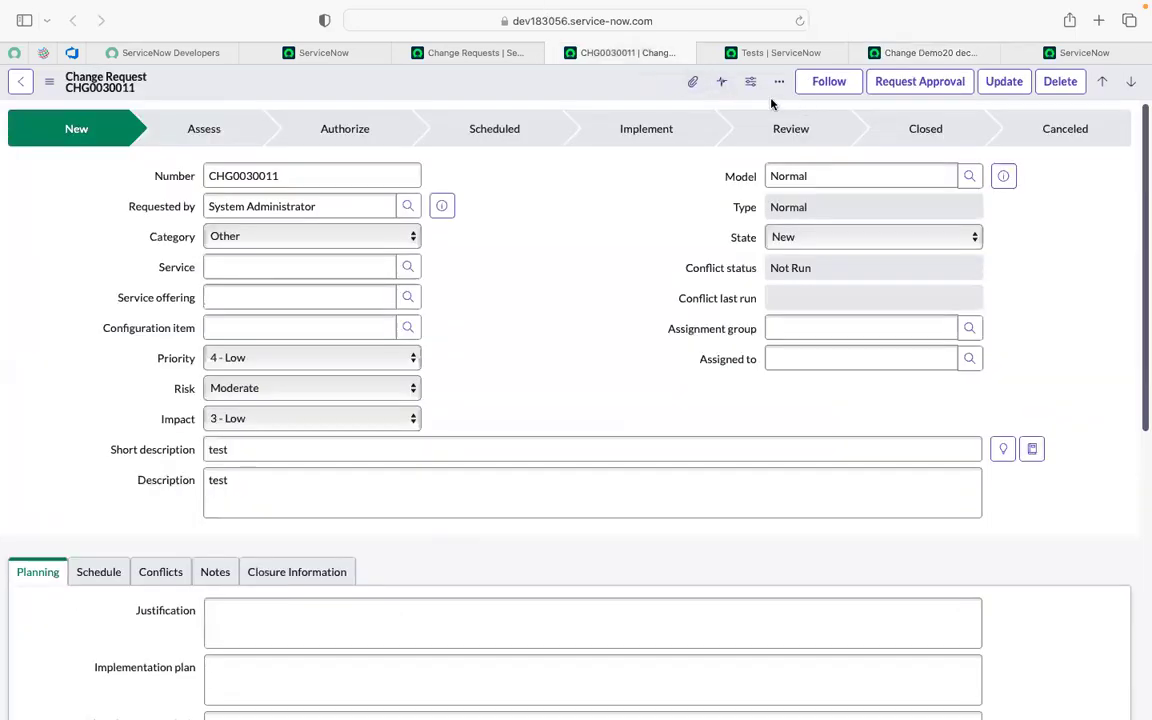
left_click(436, 57)
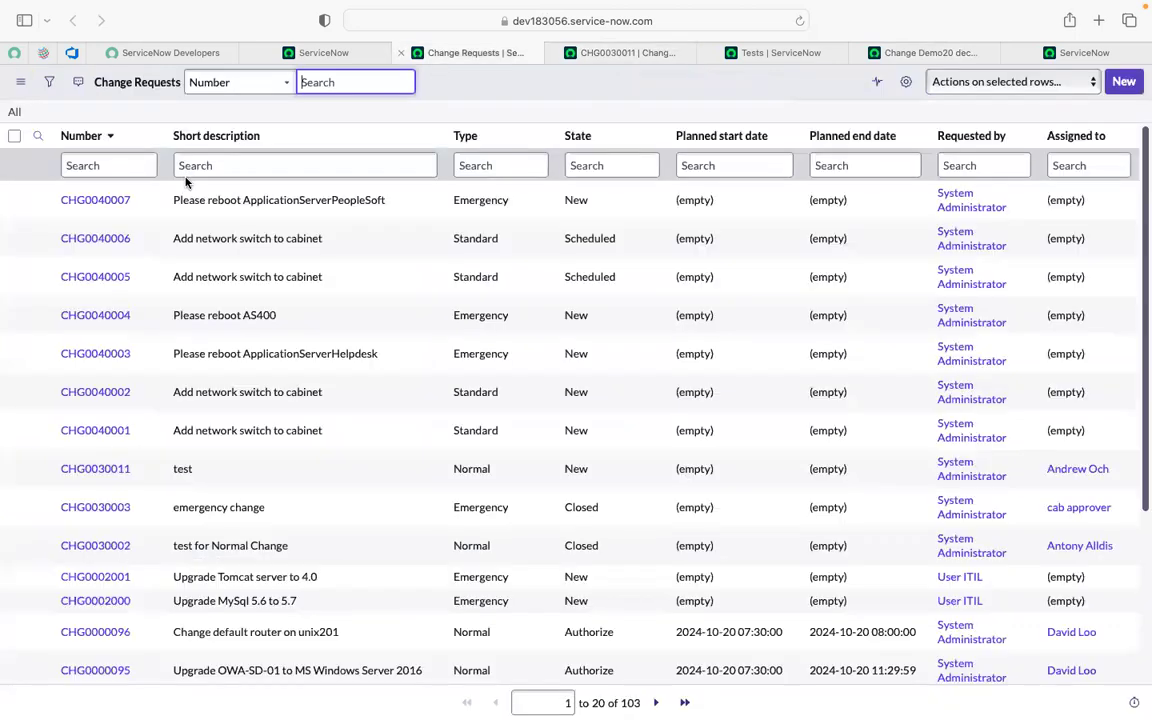
left_click(1124, 81)
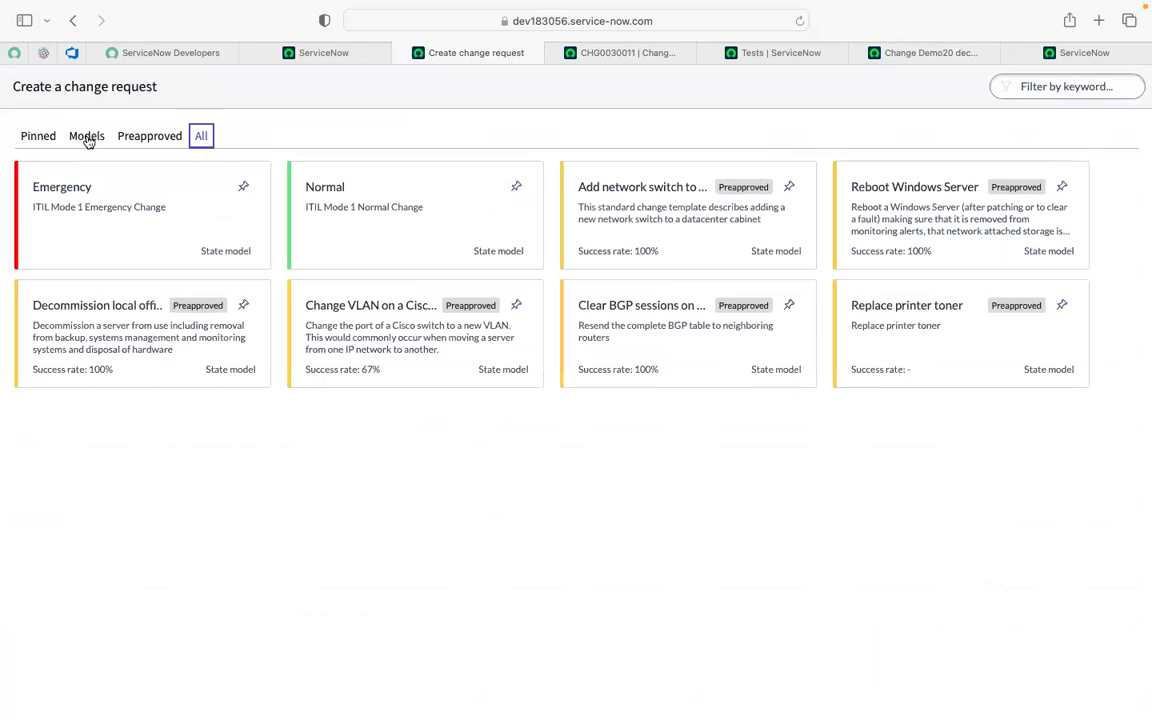
left_click(87, 136)
left_click(460, 220)
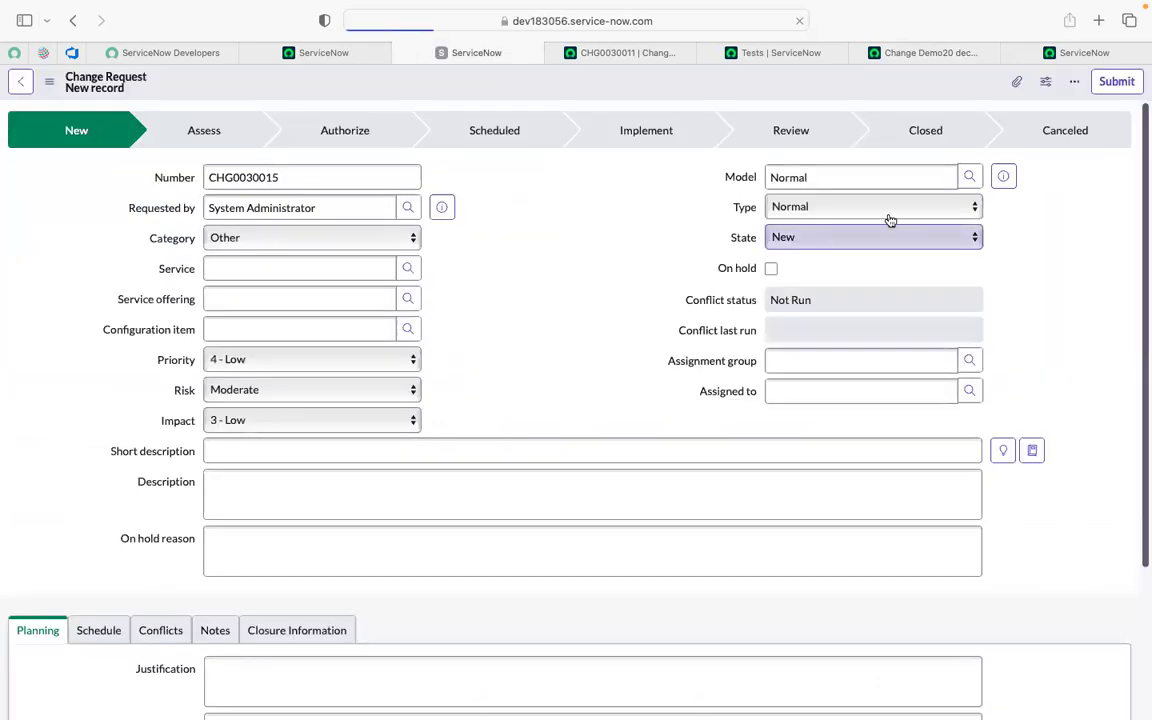
left_click(21, 81)
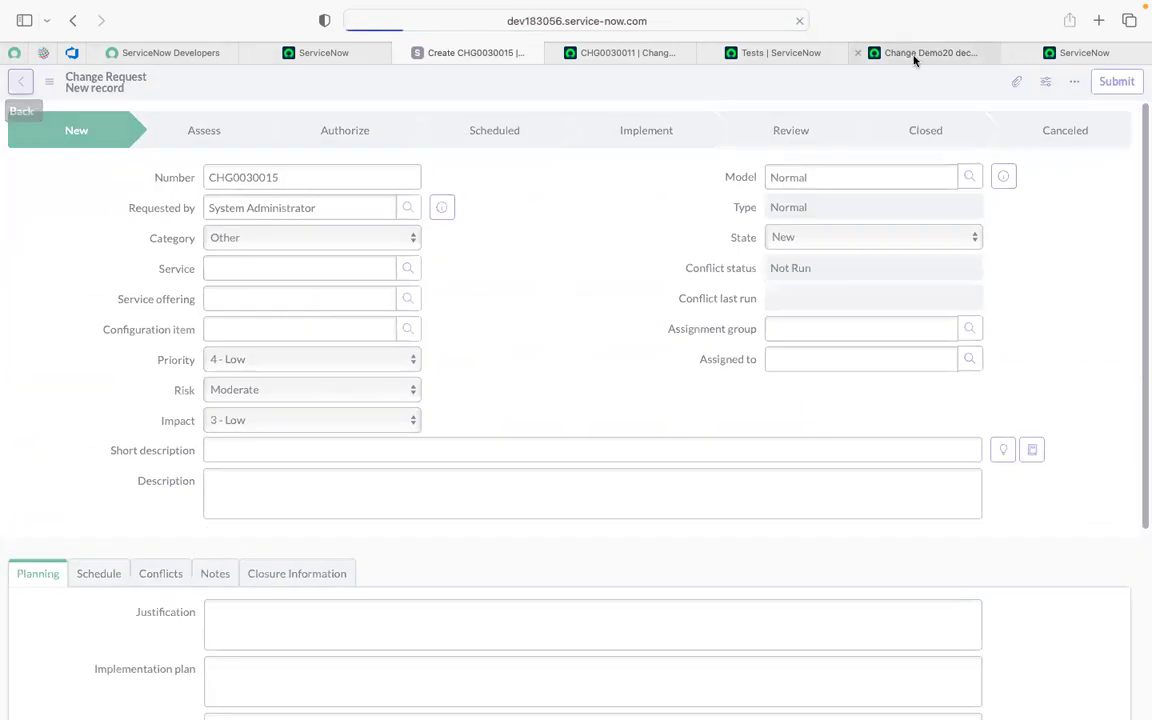
- Return to the Change Demo20 dec 2024 test and add a Submit a Form step after step 5 with its default settings
left_click(913, 56)
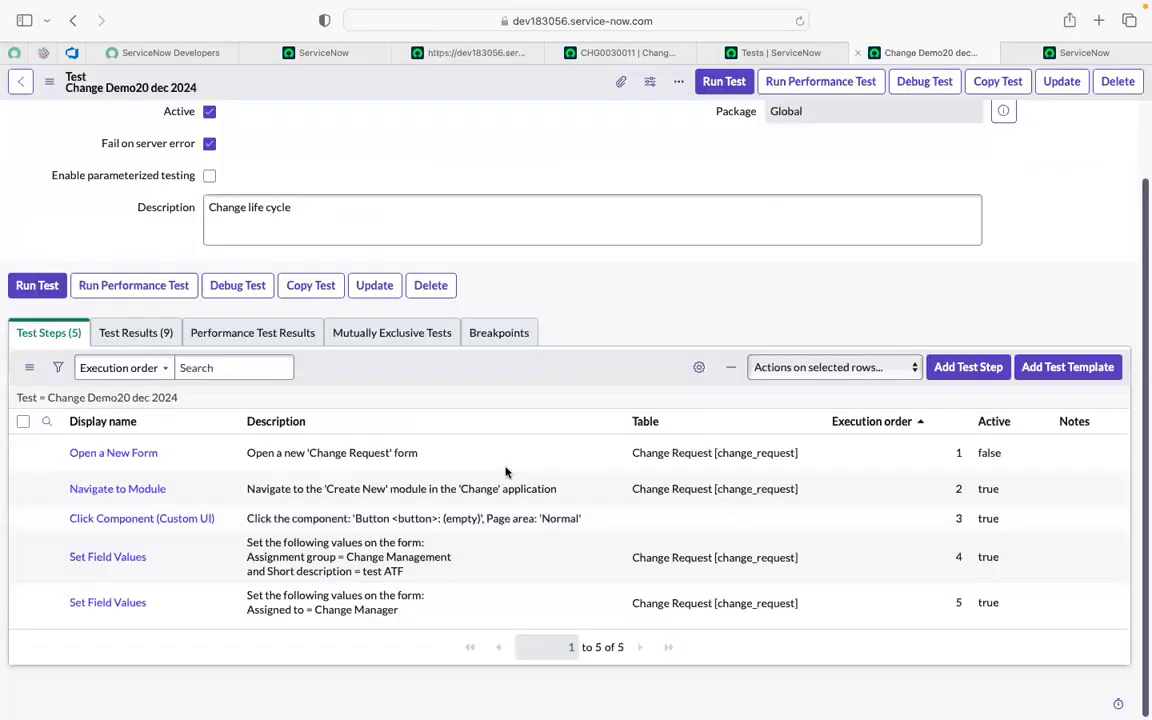
left_click(968, 368)
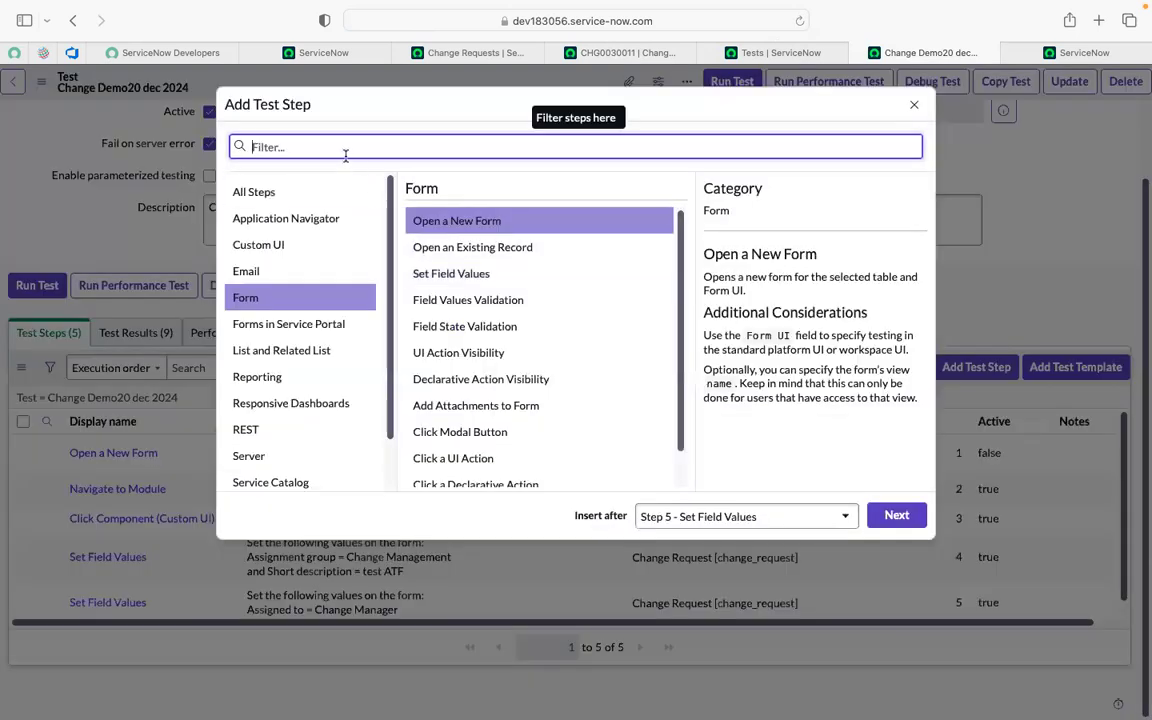
type("submi")
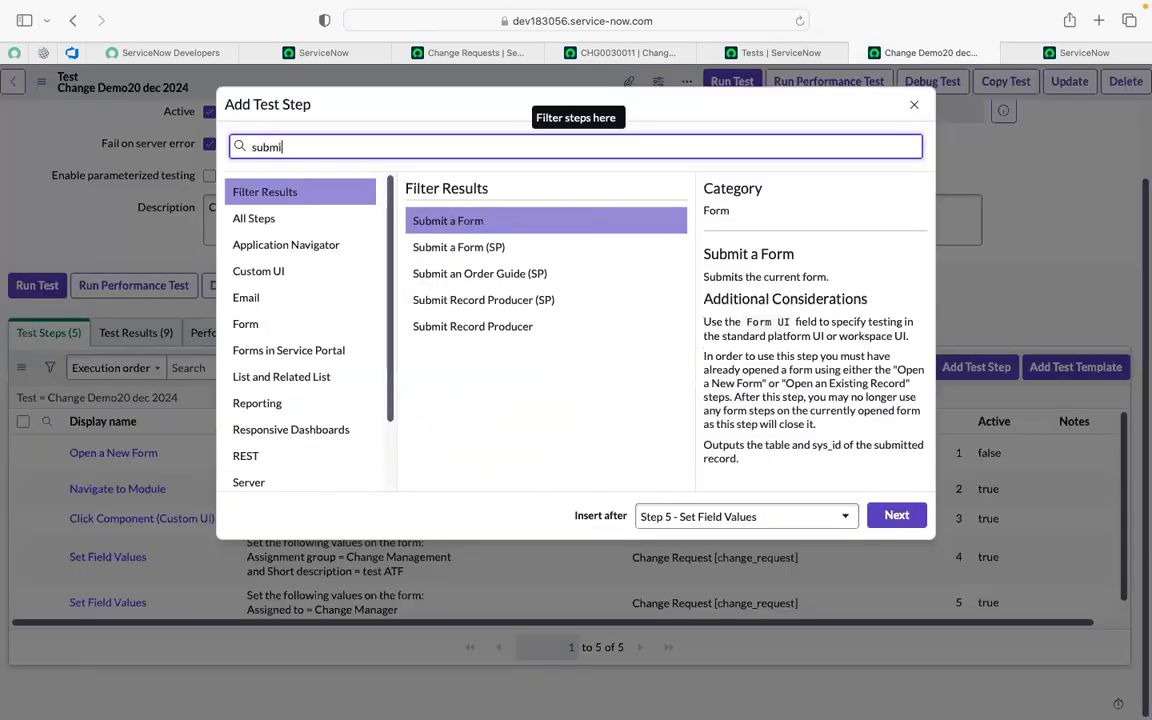
type("tting")
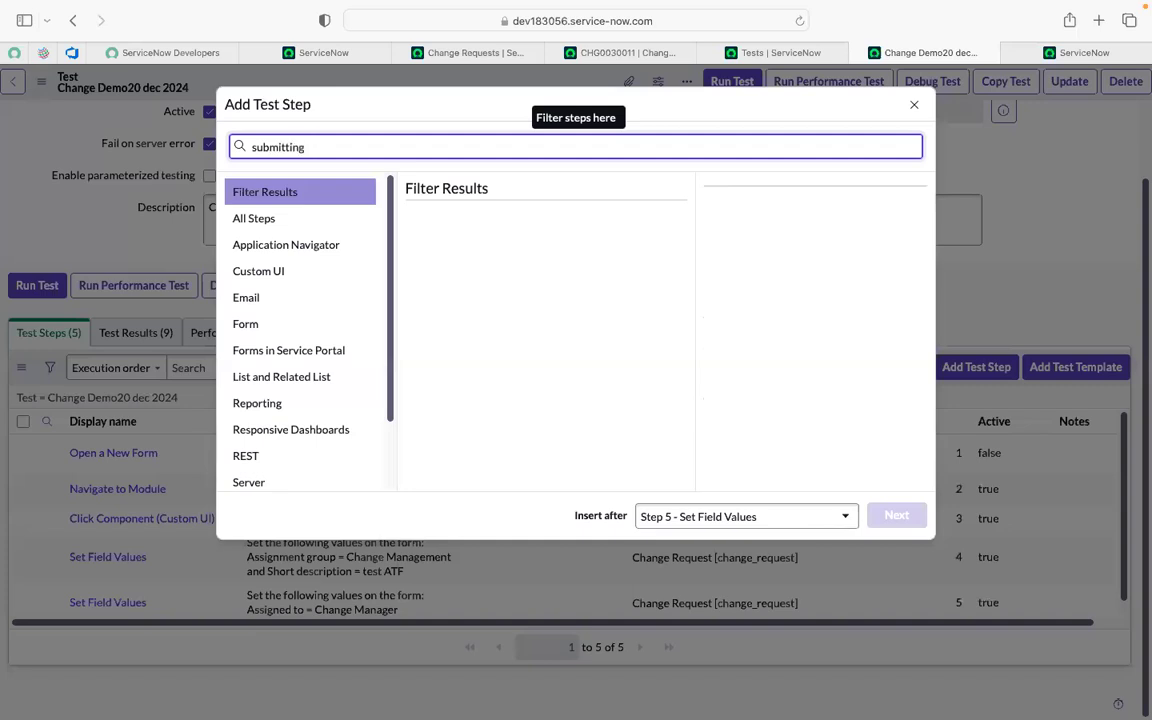
key("BackSpace")
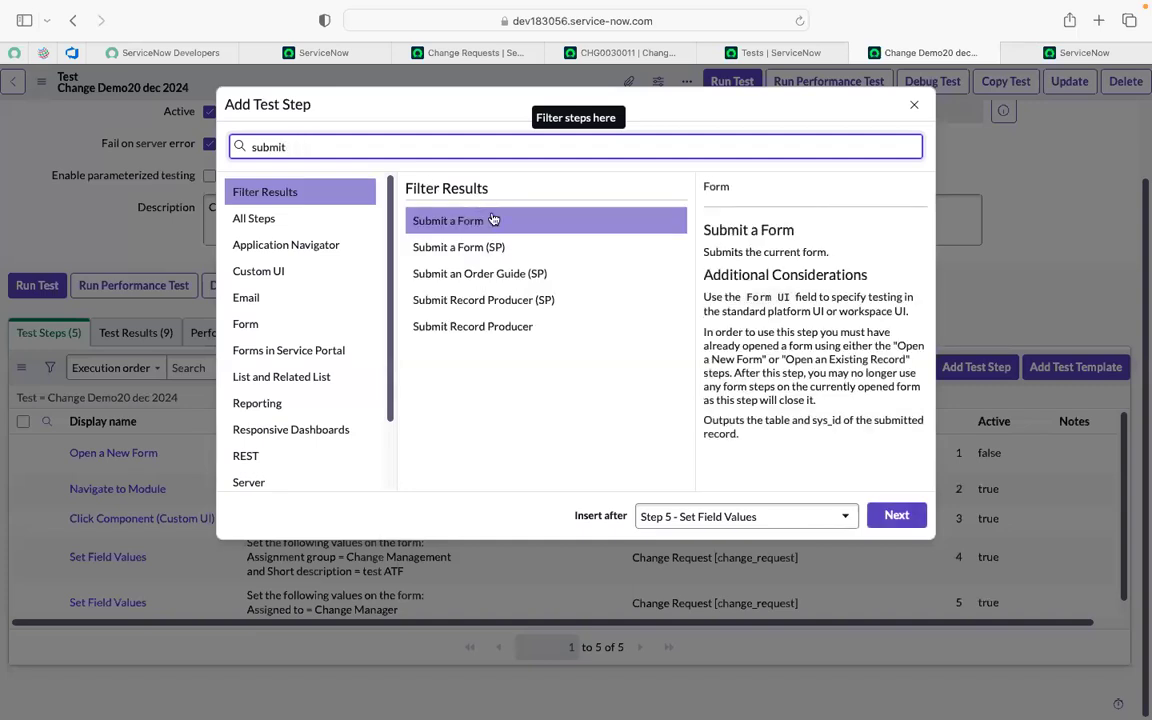
left_click(455, 221)
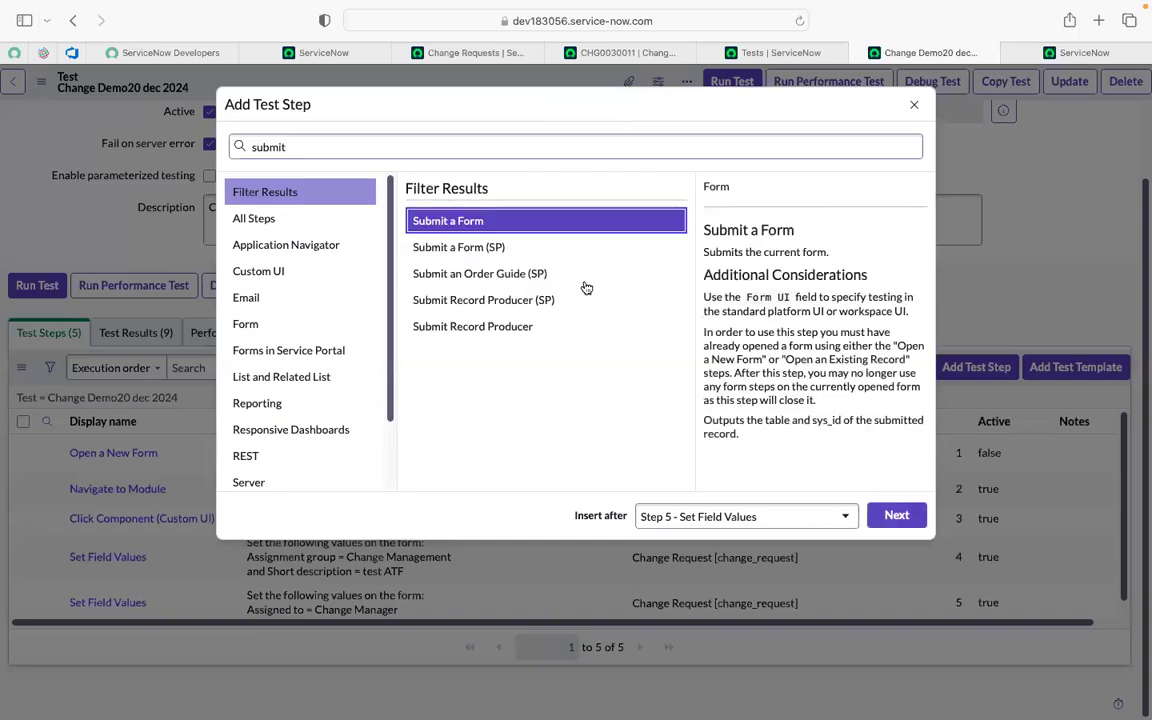
left_click(894, 516)
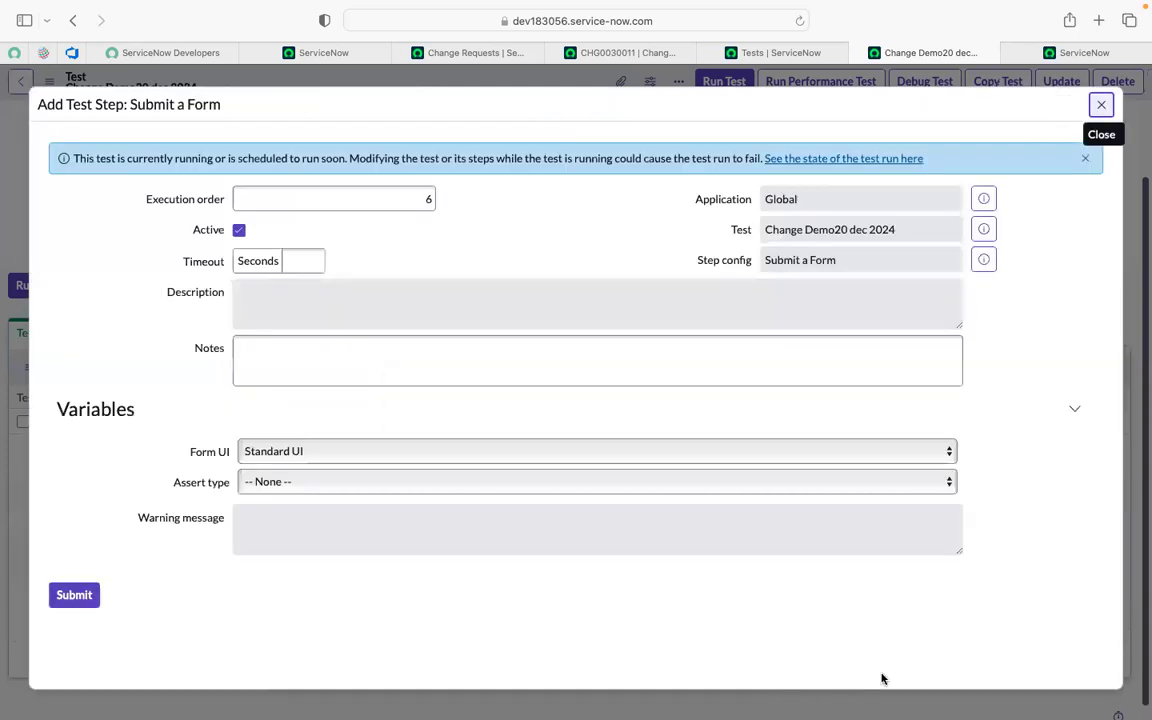
left_click(66, 624)
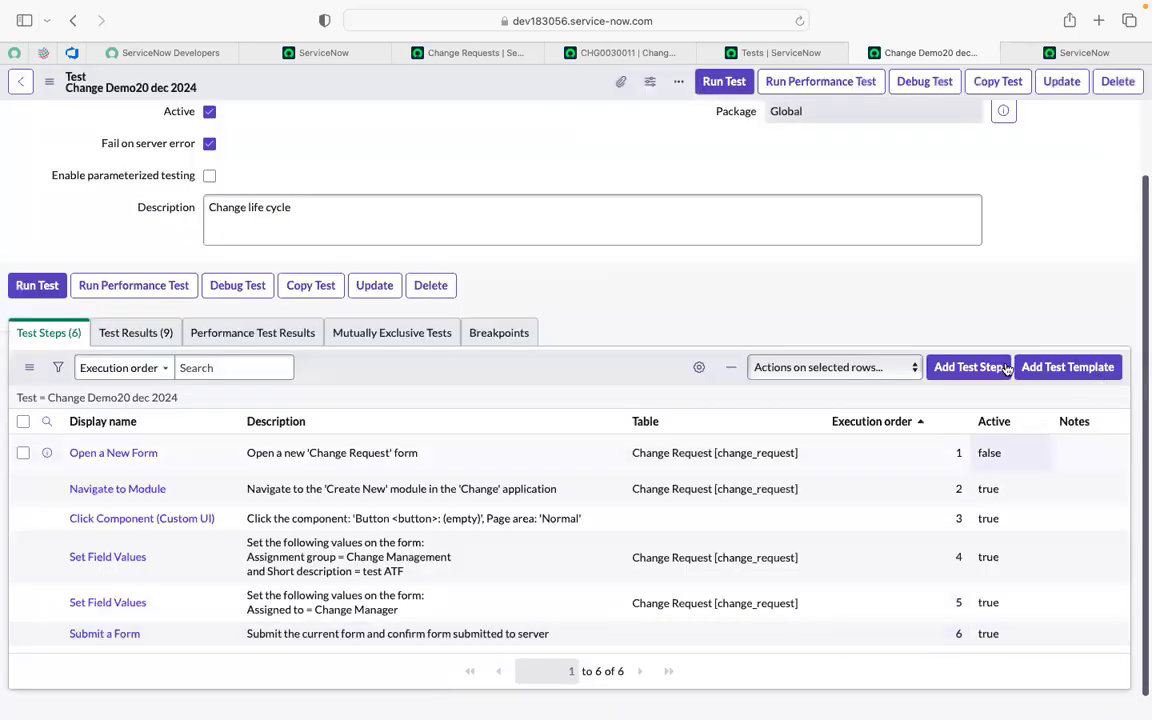
- Filter the step types for "open an" and start an Open an Existing Record step after step 6
left_click(968, 367)
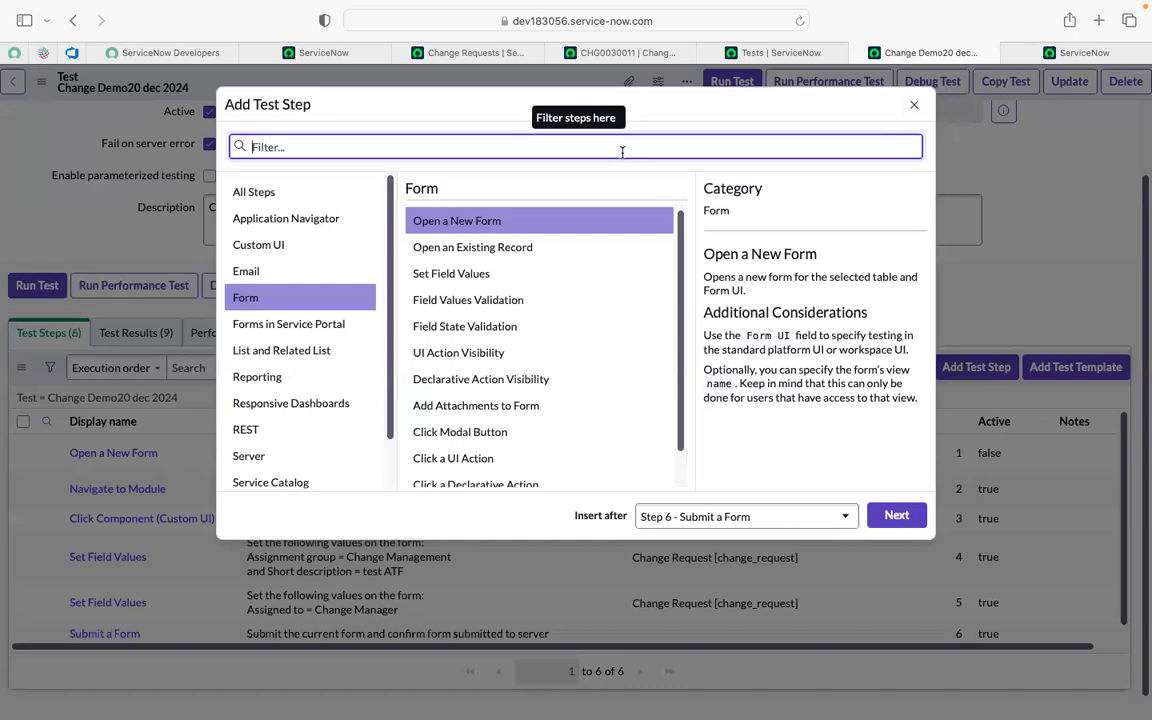
type("ope")
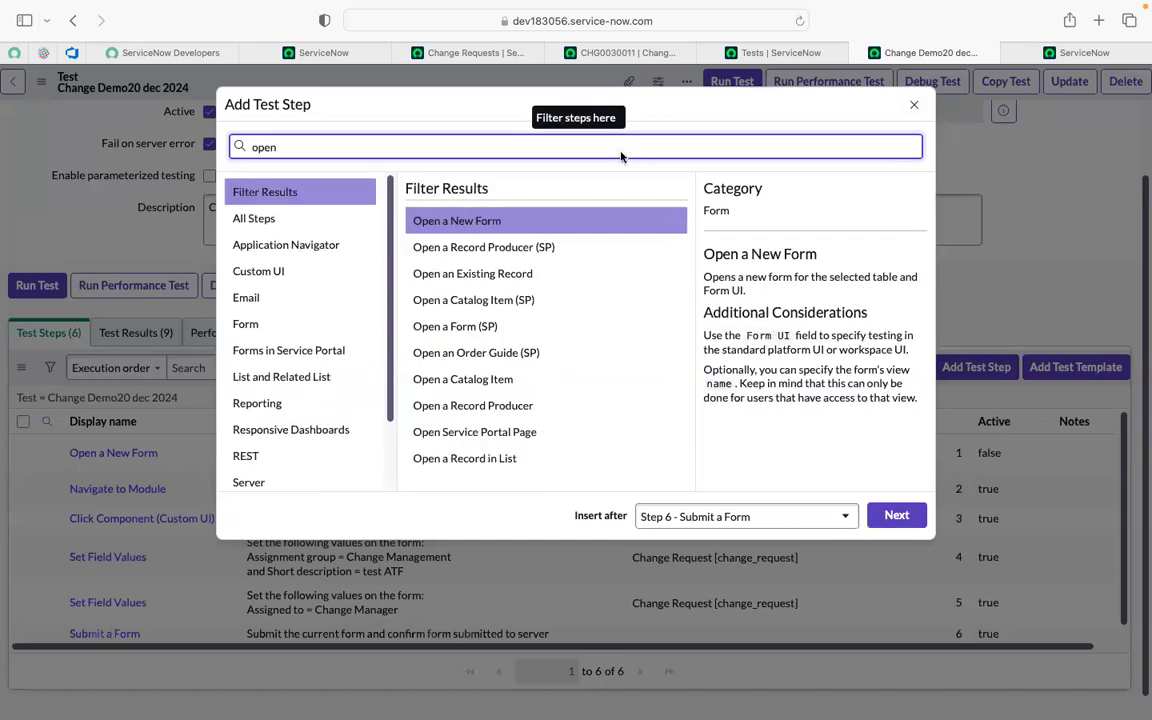
type("n")
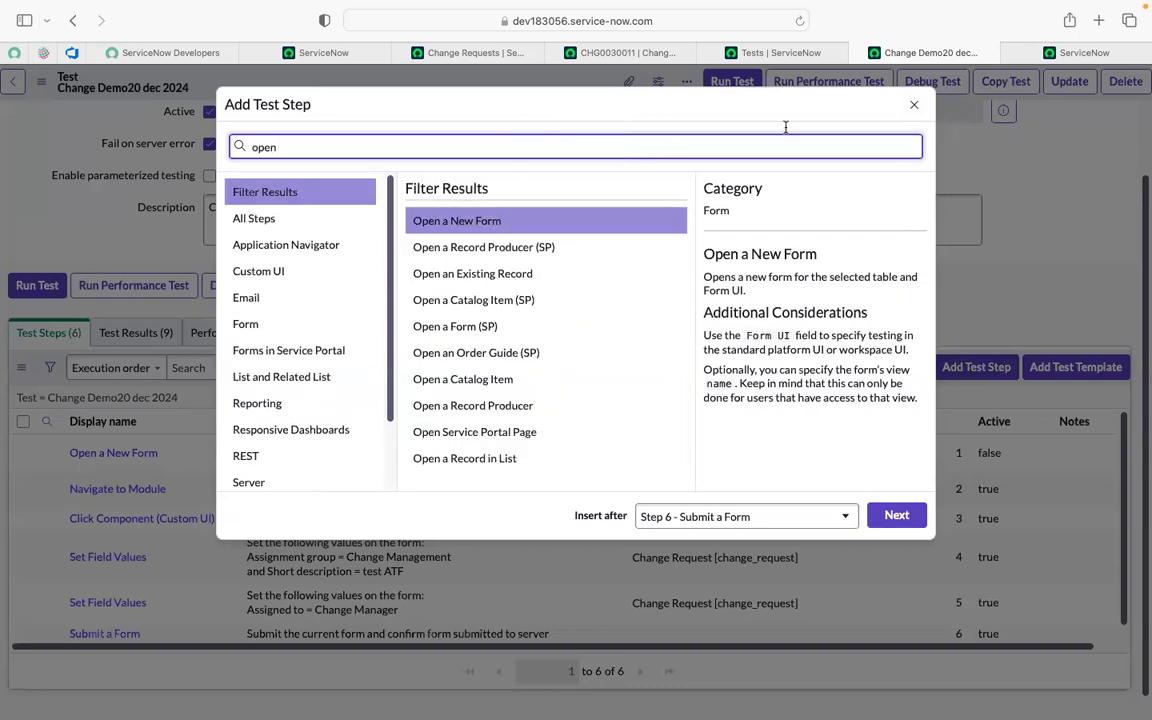
type(" ab")
key("BackSpace")
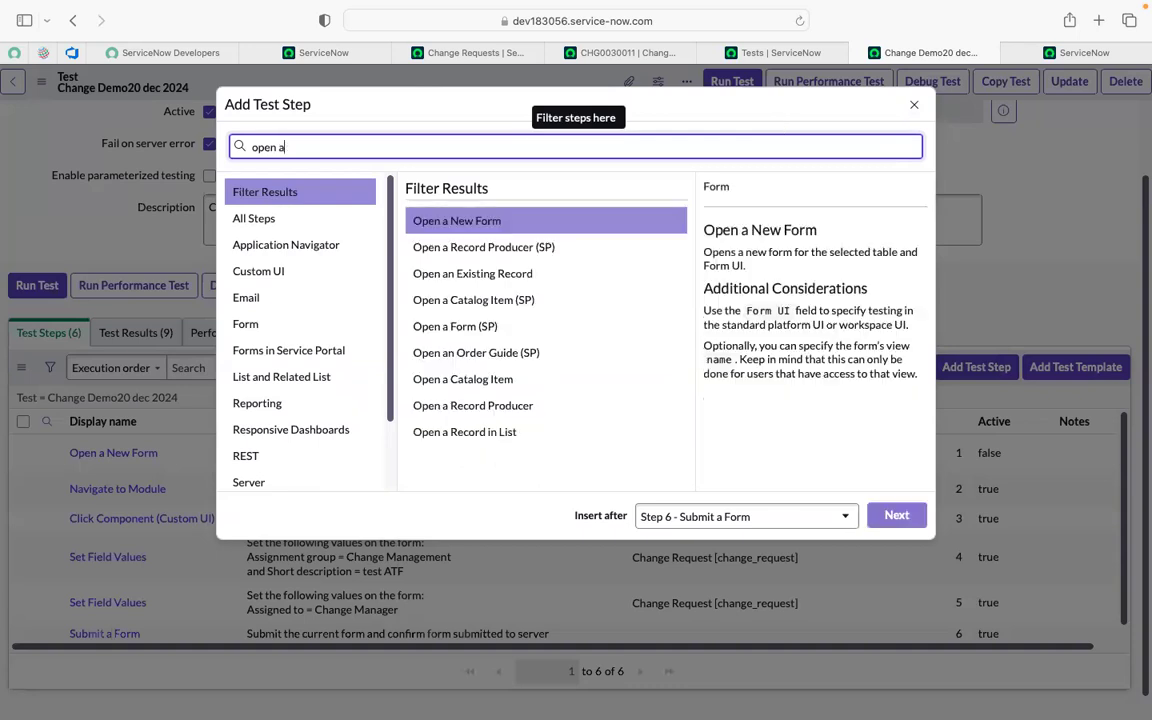
type("n")
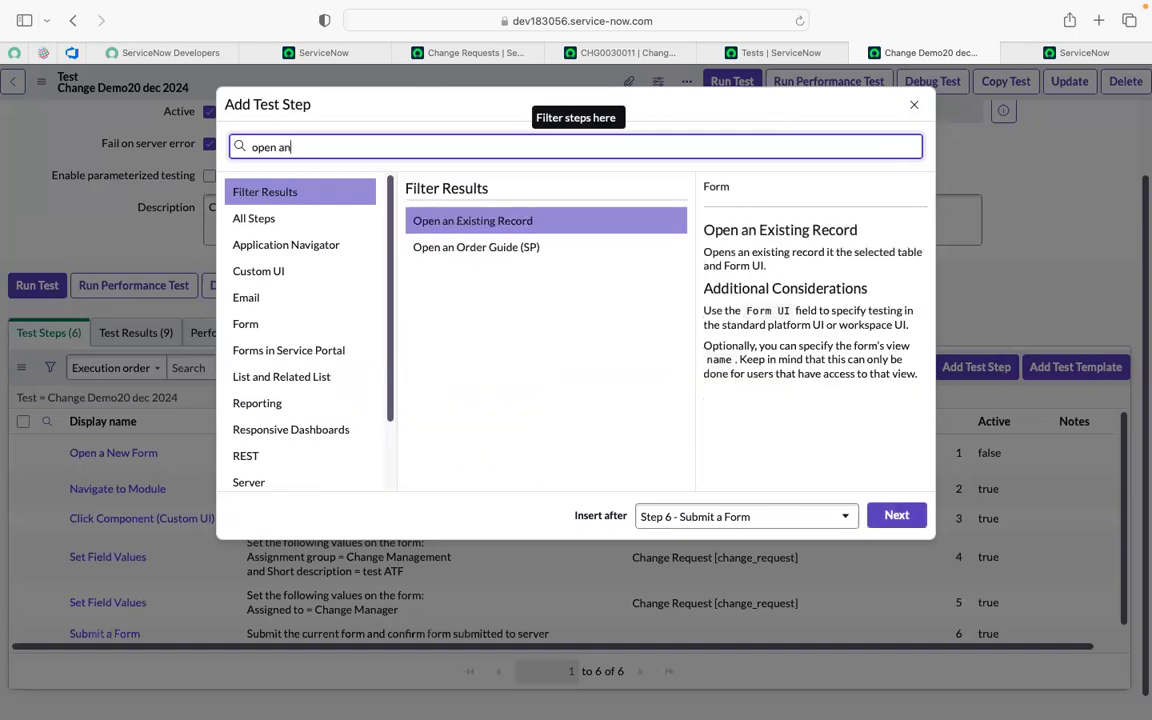
left_click(548, 227)
left_click(895, 517)
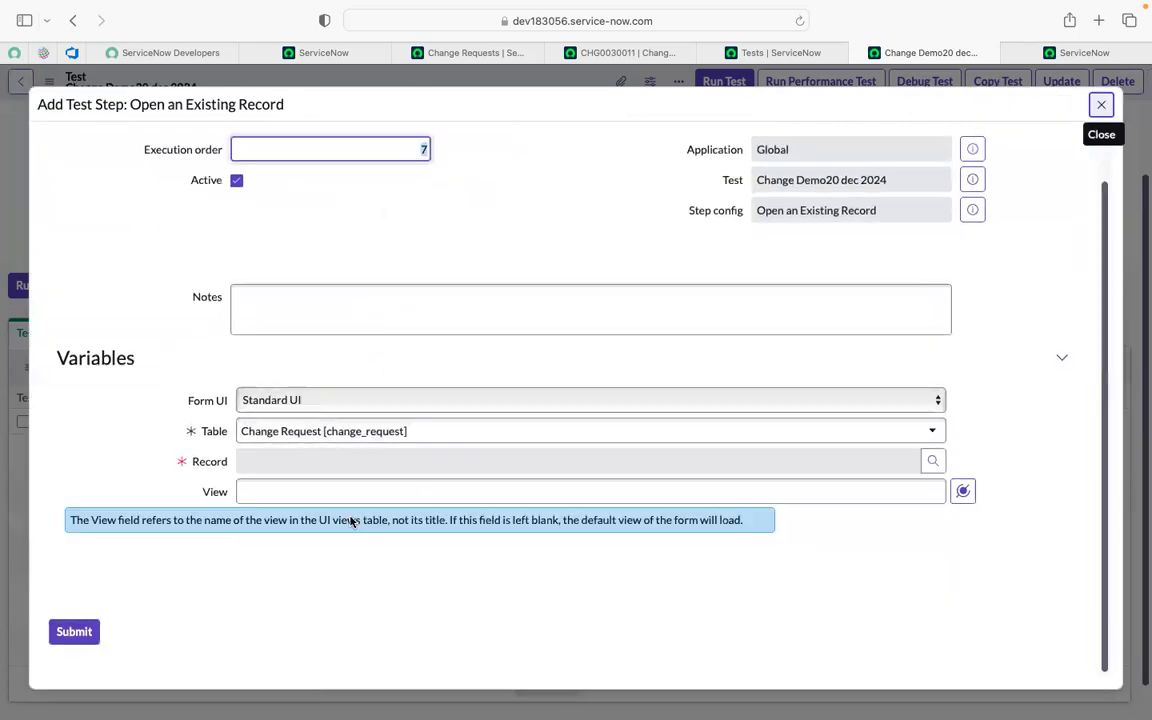
- Map the Record field to the Record output of Step 6: Submit a Form and submit the Open an Existing Record step
left_click(1008, 470)
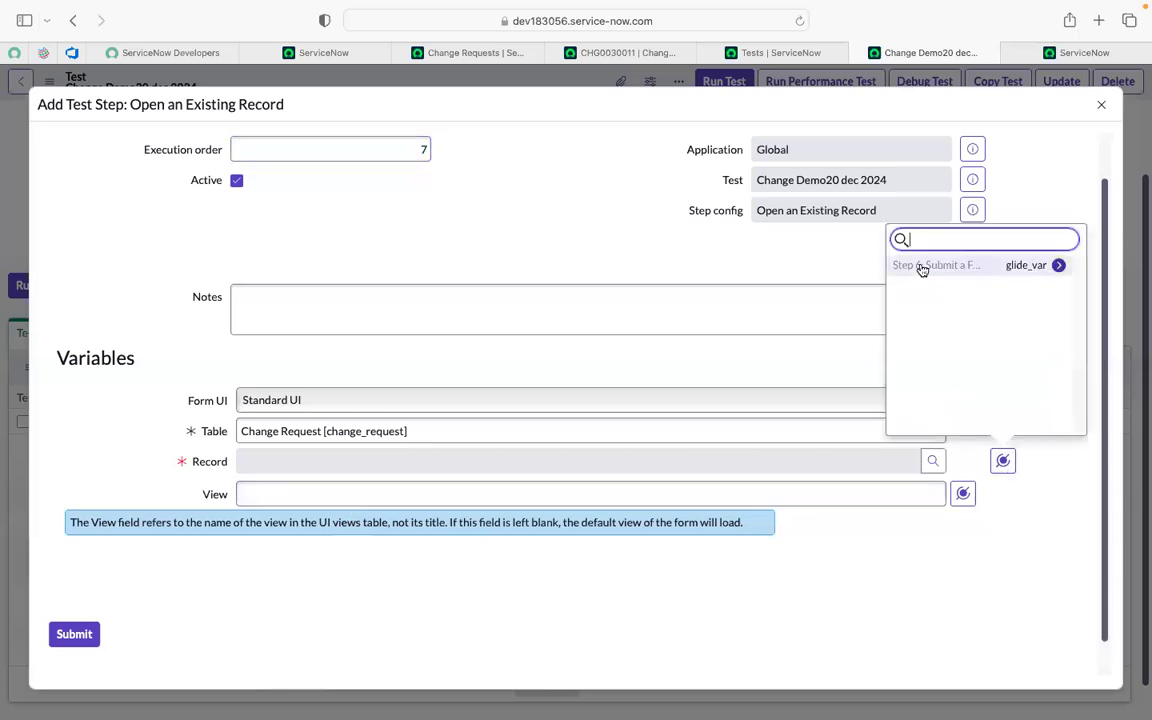
left_click(920, 268)
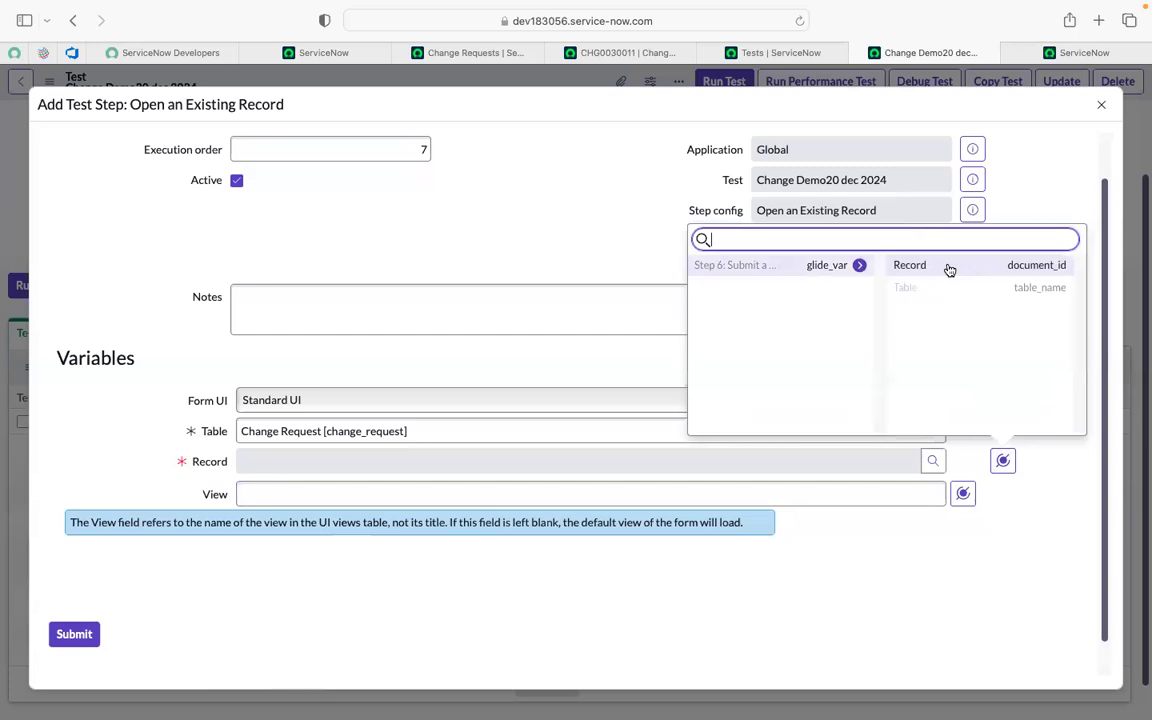
left_click(945, 265)
left_click(76, 635)
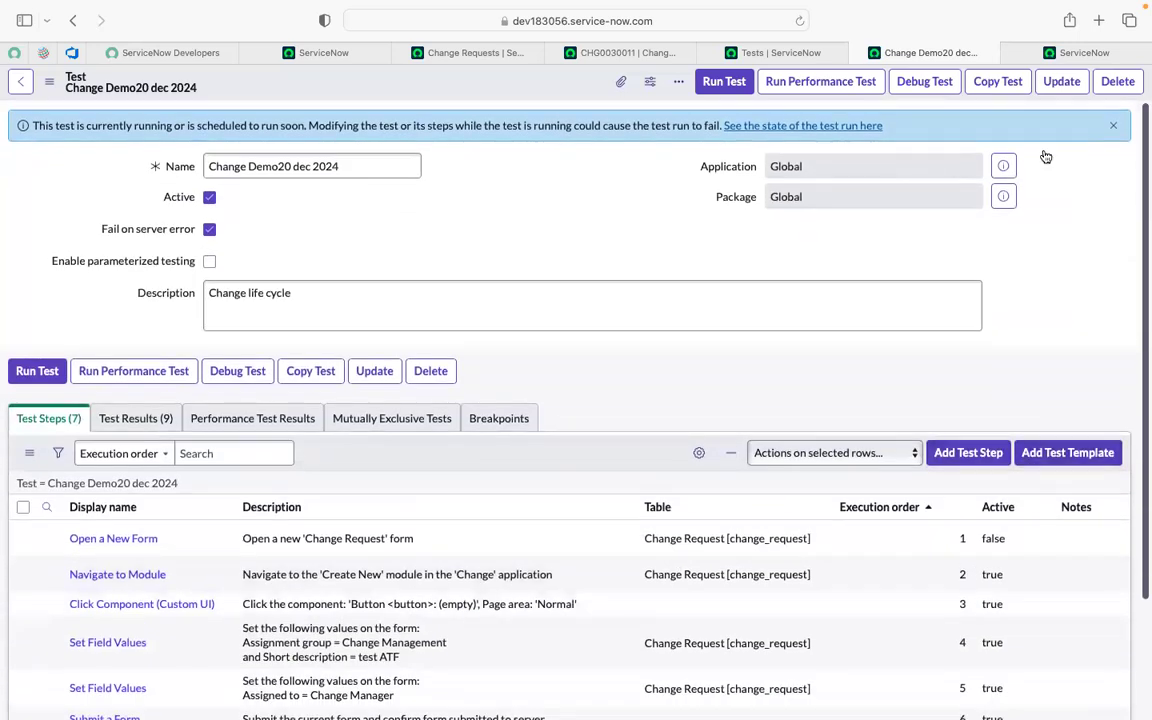
- Run the Change Demo20 dec 2024 test in the current Safari session, follow it in the Client Test Runner and close its result
left_click(724, 81)
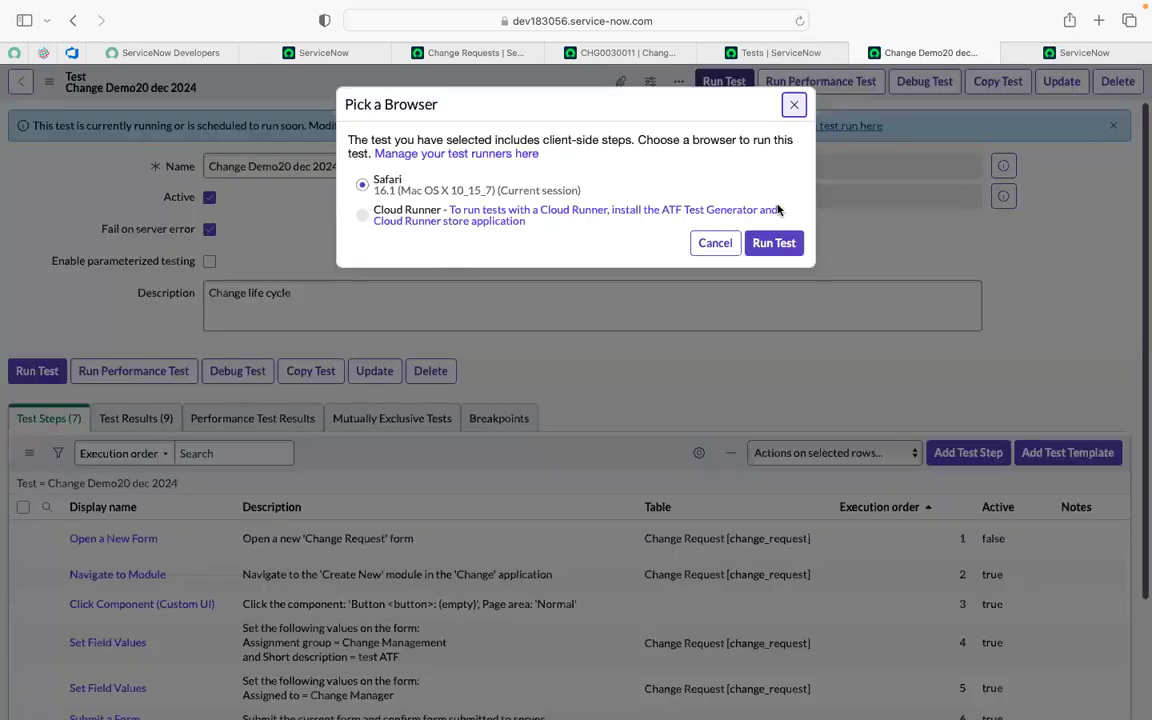
left_click(760, 245)
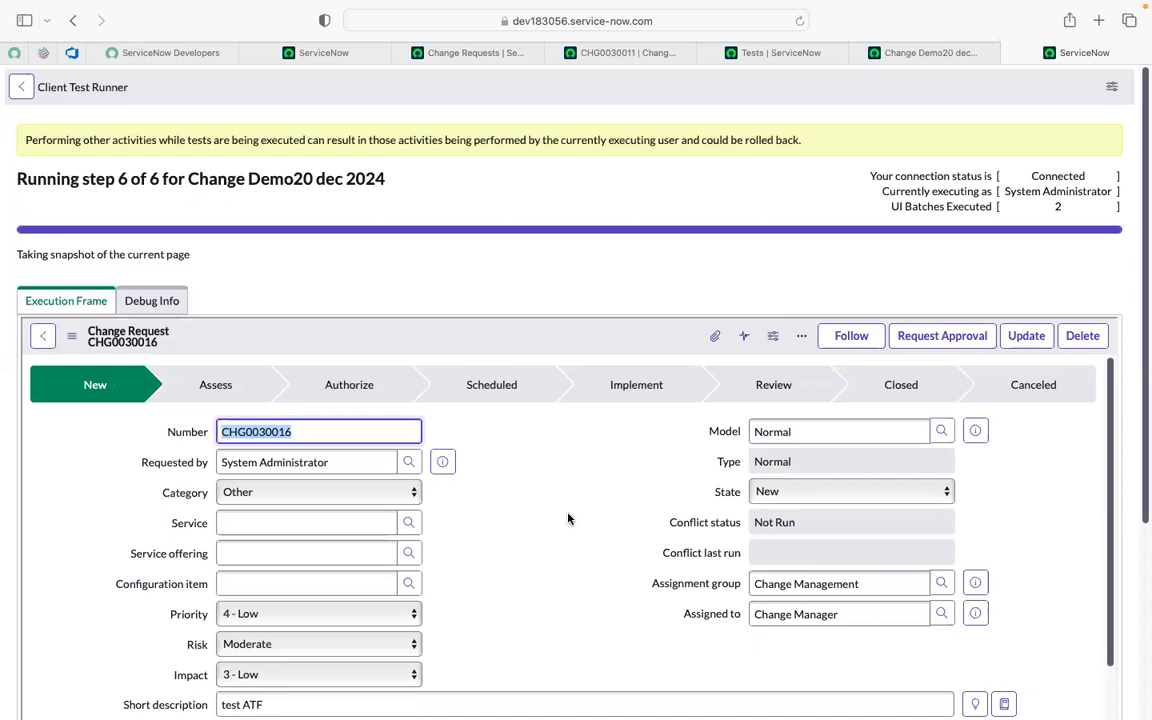
left_click(750, 57)
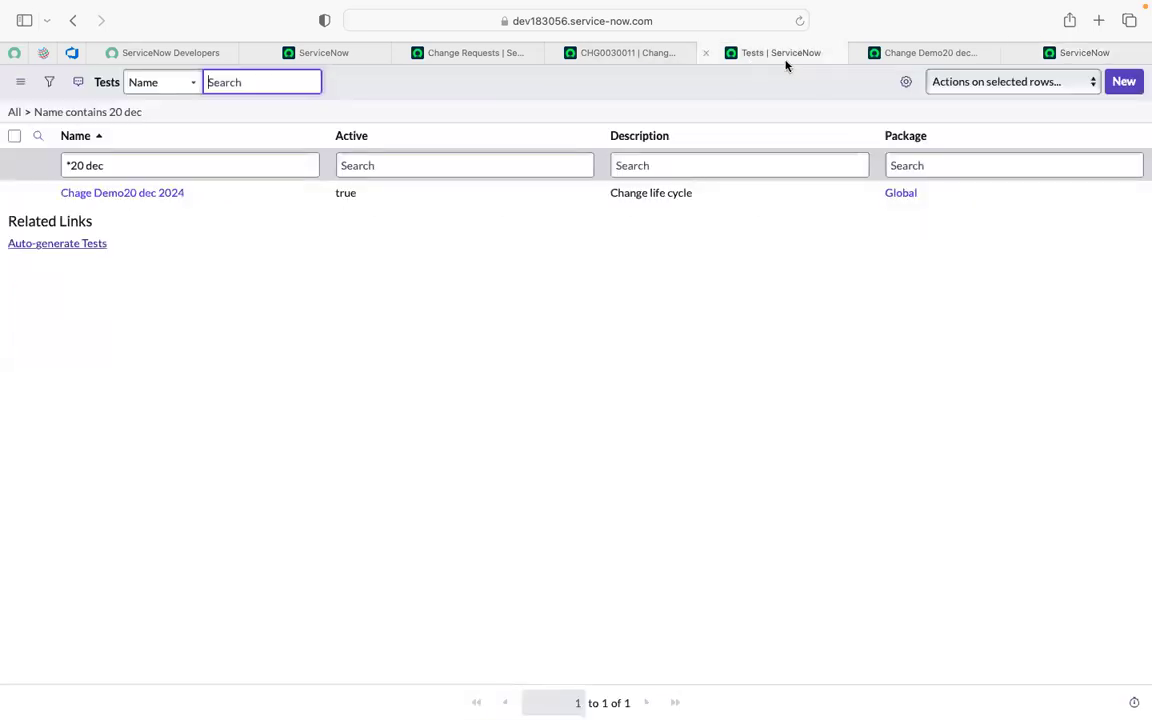
left_click(908, 56)
left_click(1045, 55)
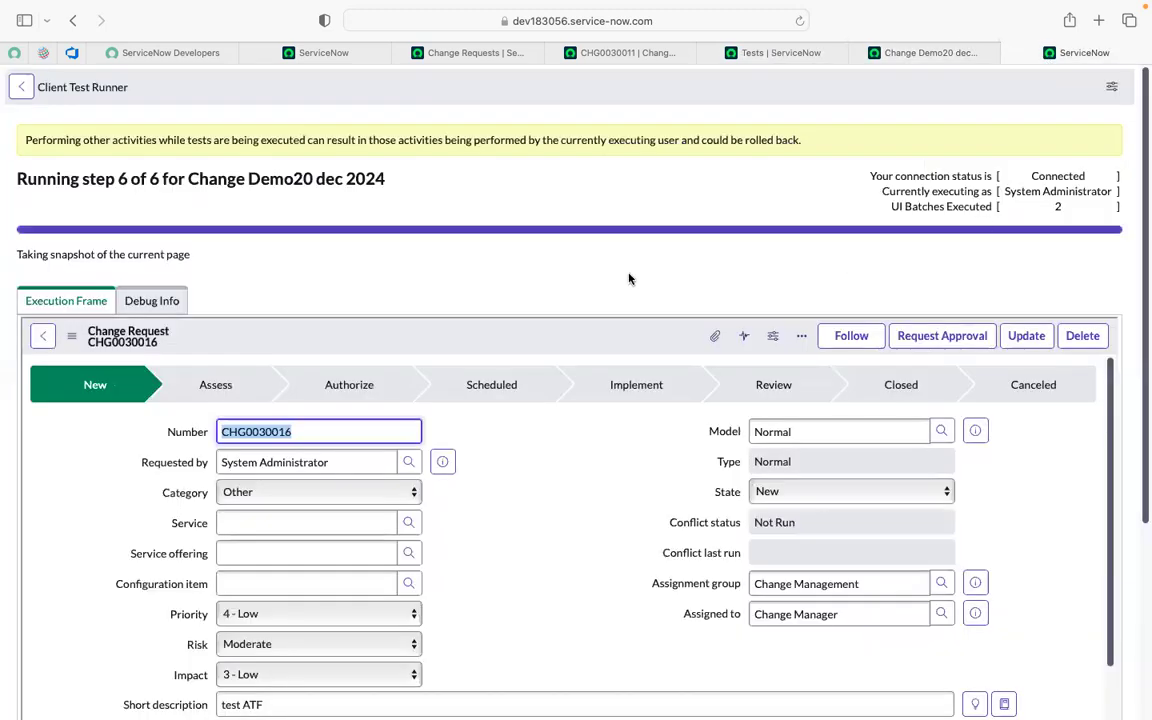
scroll(585, 622, "down", 5)
scroll(585, 622, "down", 10)
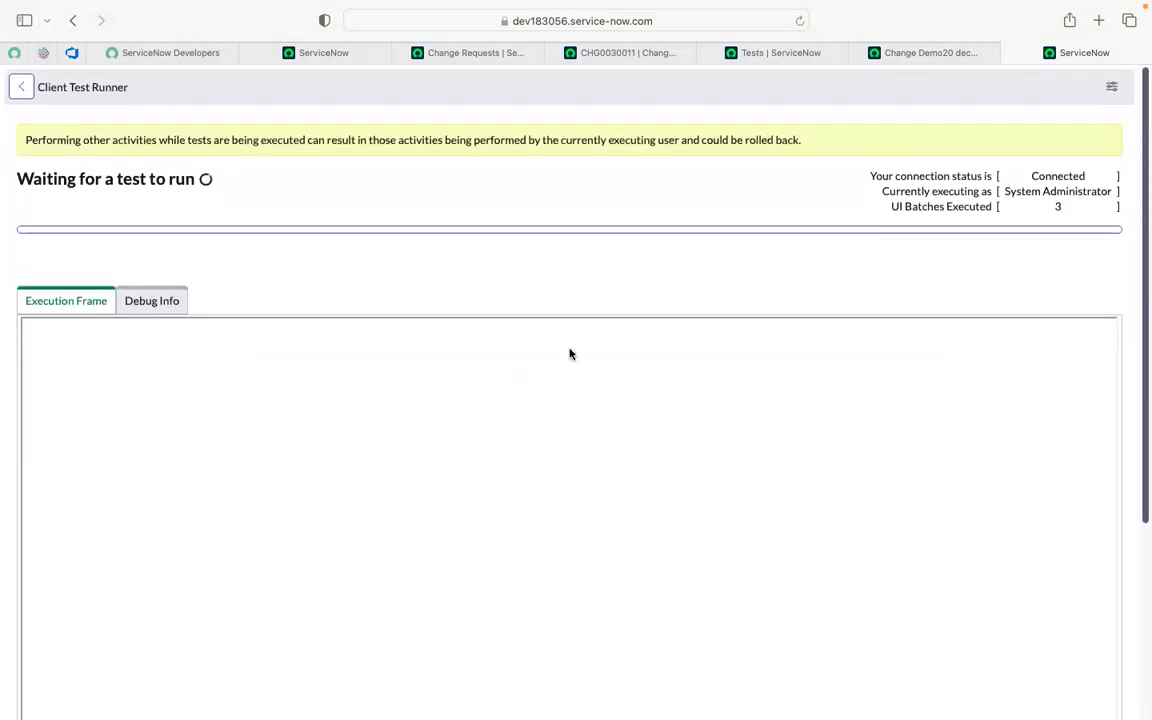
left_click(930, 54)
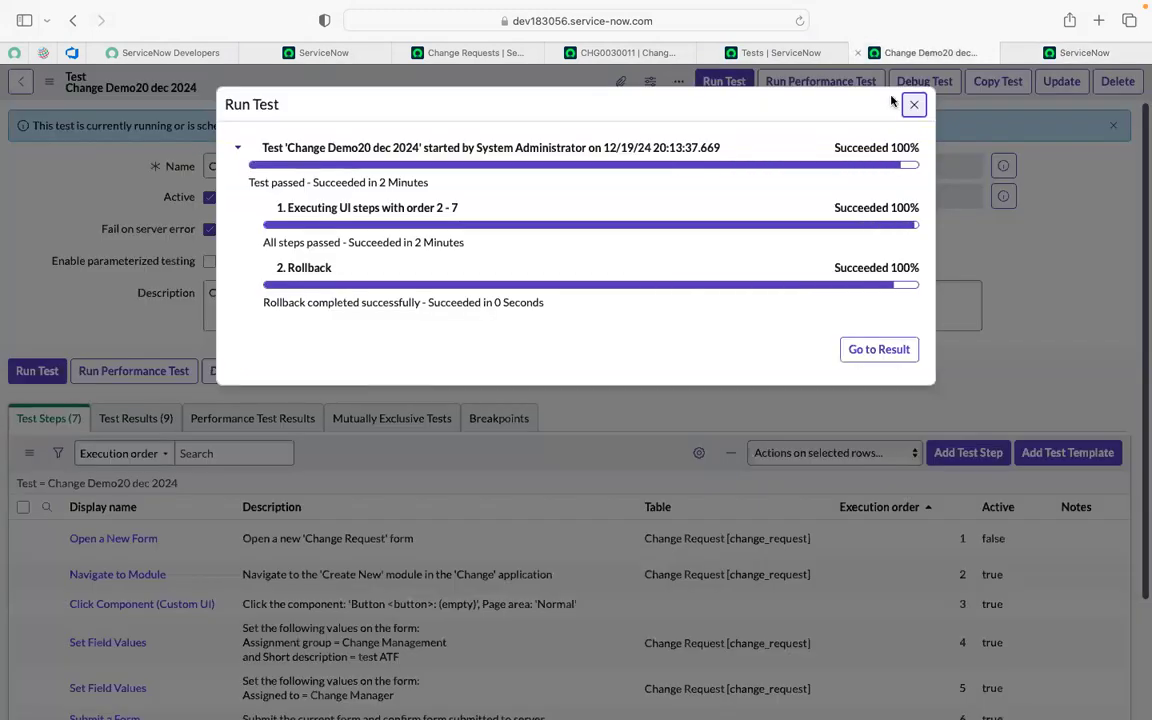
left_click(914, 106)
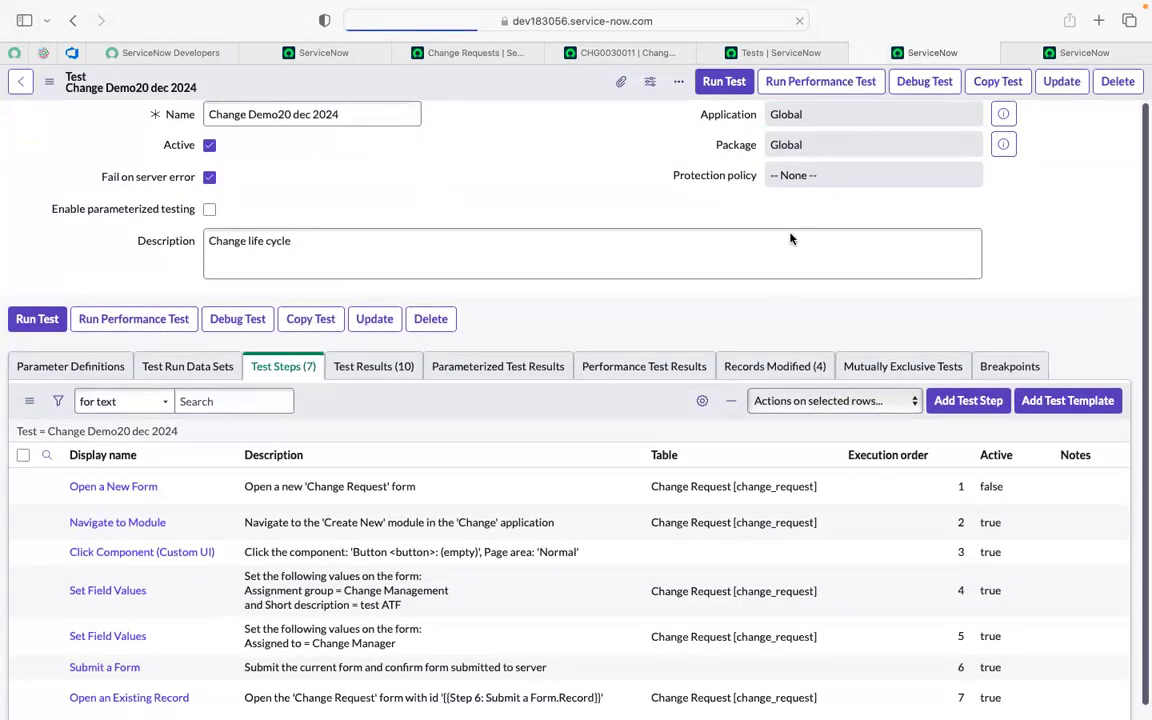
- Open change request CHG0030011 from the change list in a new tab and try to request its approval
left_click(503, 58)
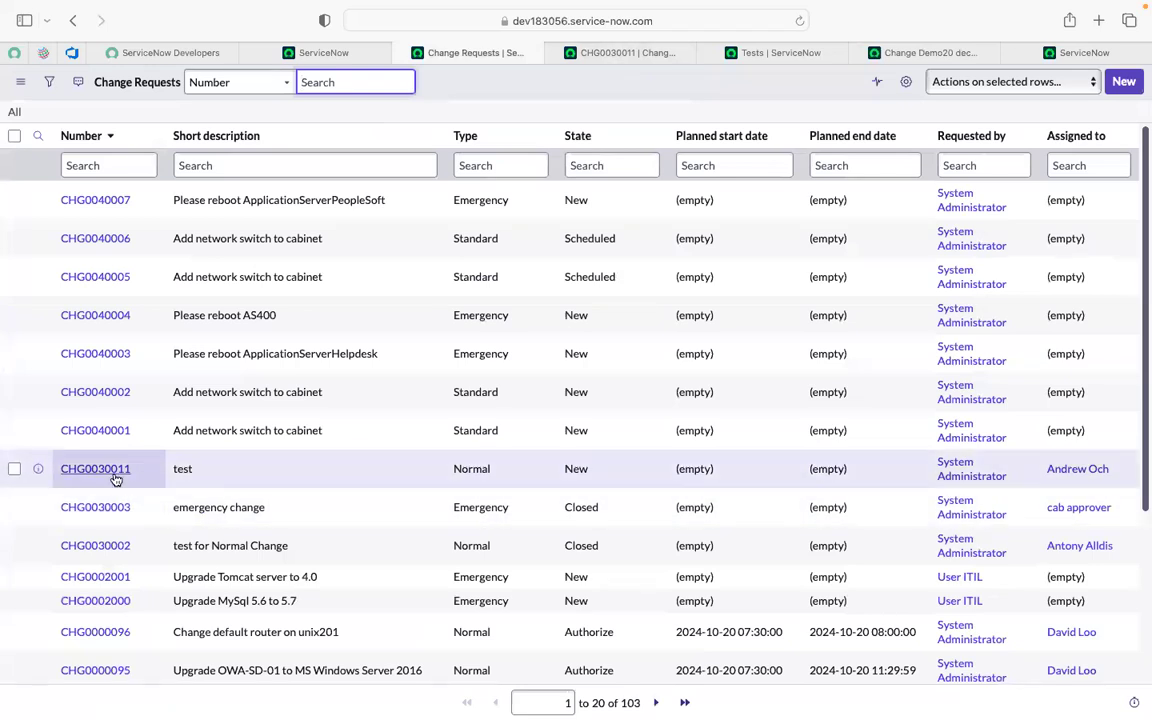
left_click(116, 479, "super")
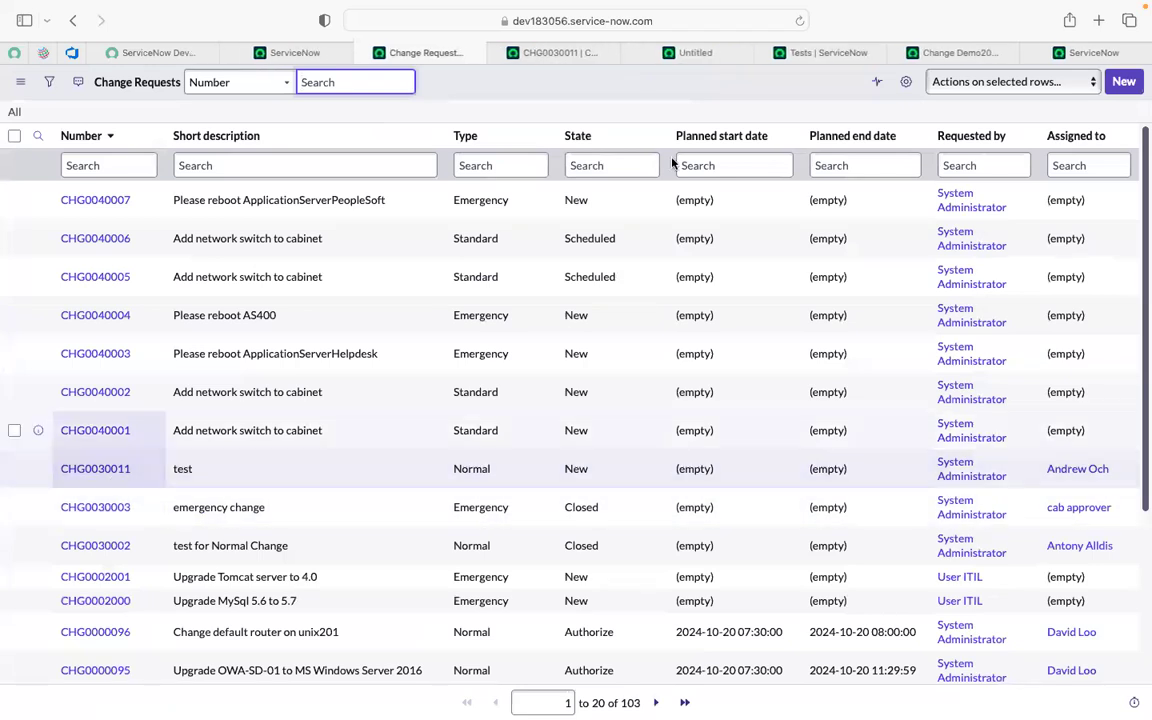
left_click(673, 56)
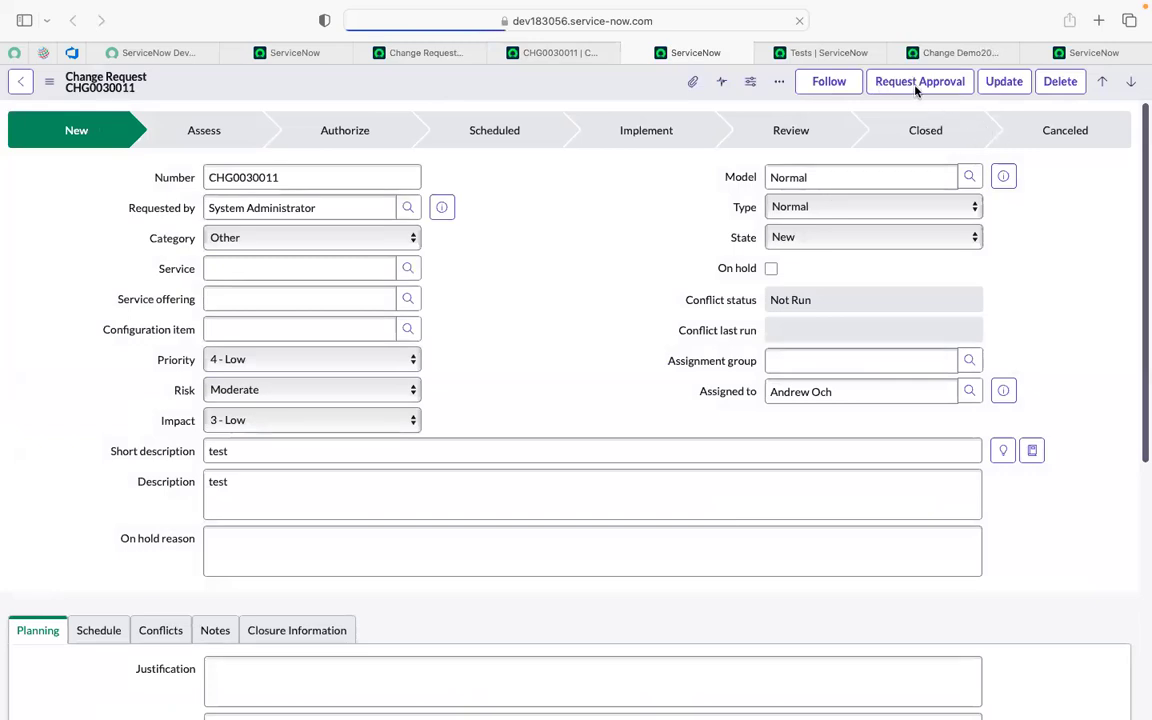
left_click(913, 88)
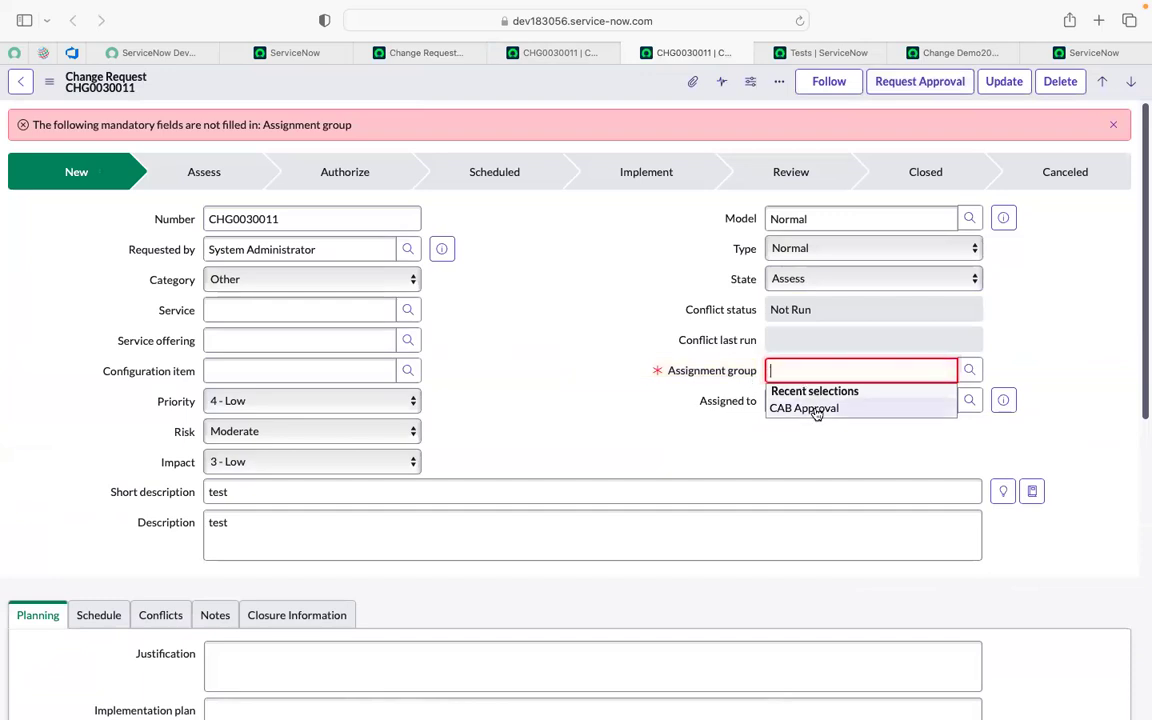
- Set the assignment group to CAB Approval, assign the change to the first user listed and request approval
left_click(816, 409)
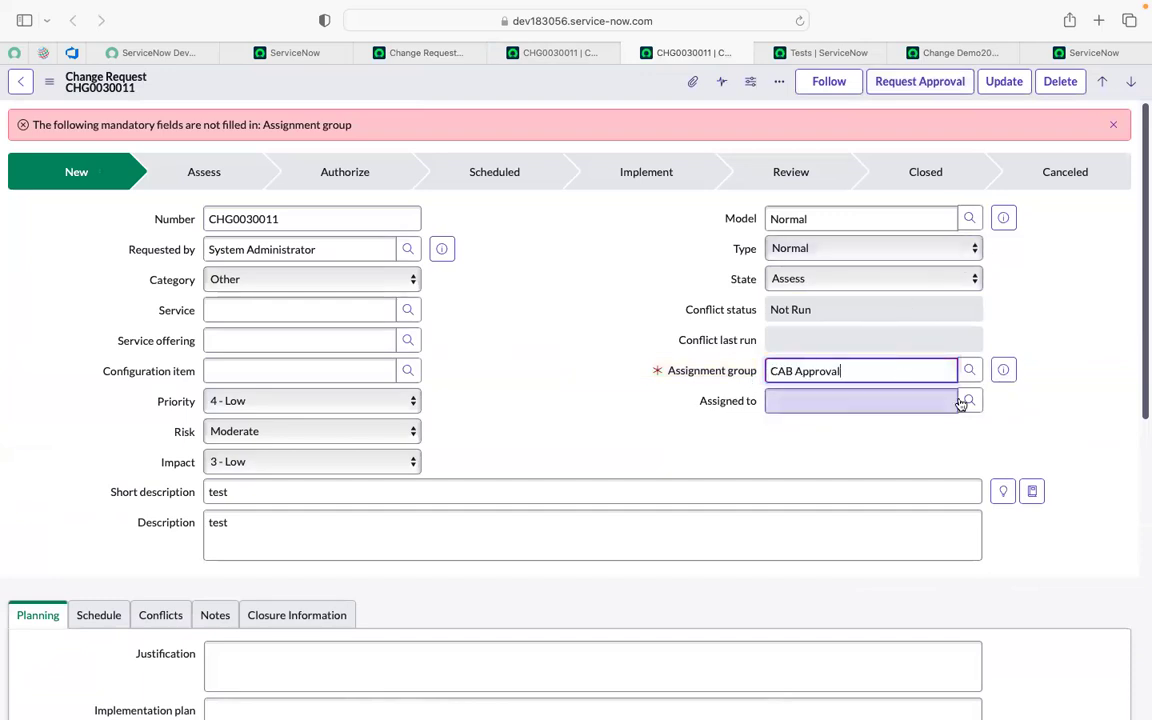
left_click(968, 402)
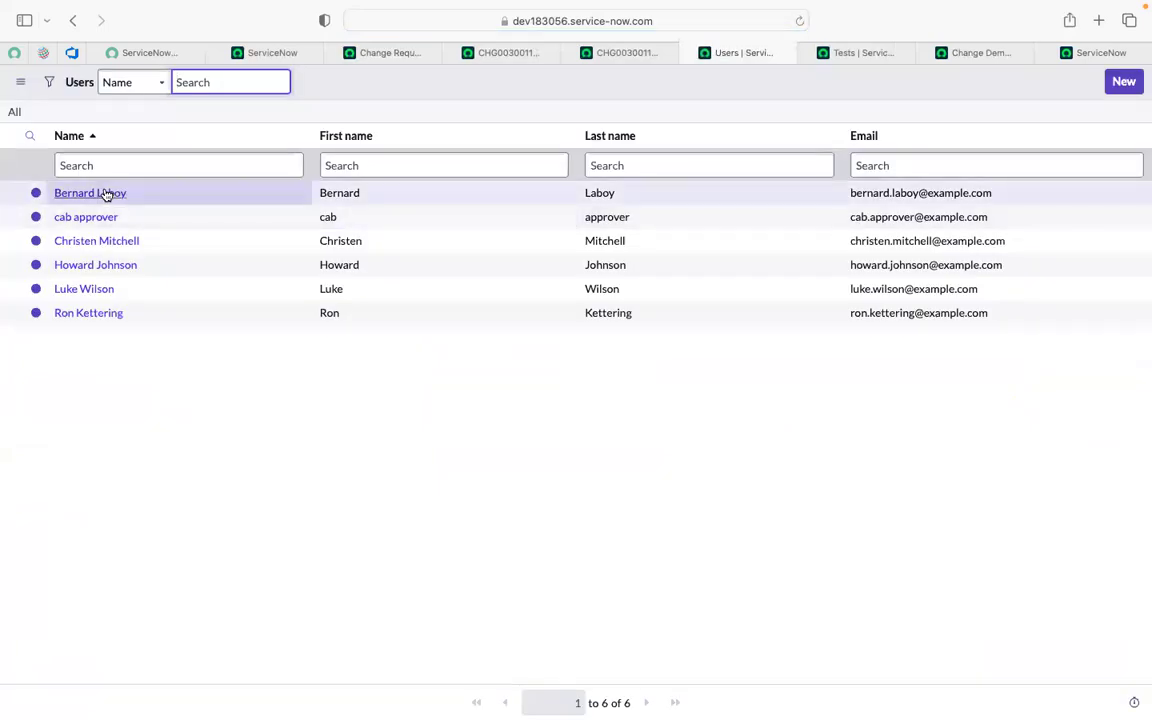
left_click(107, 193)
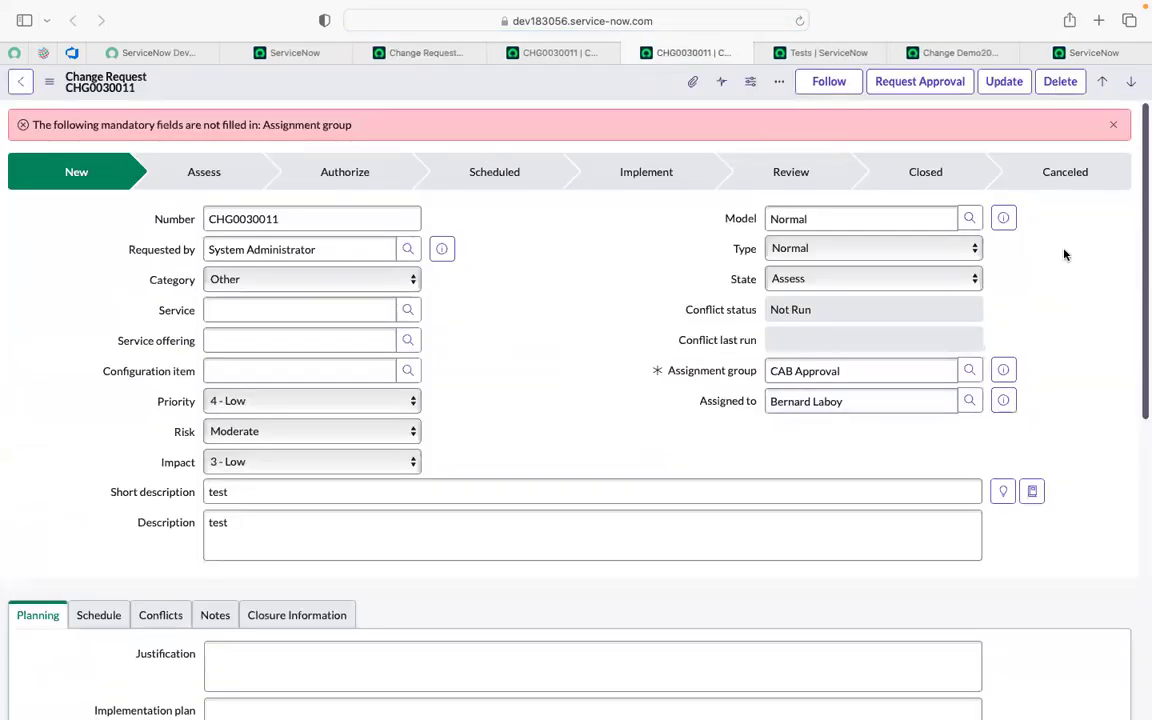
left_click(934, 90)
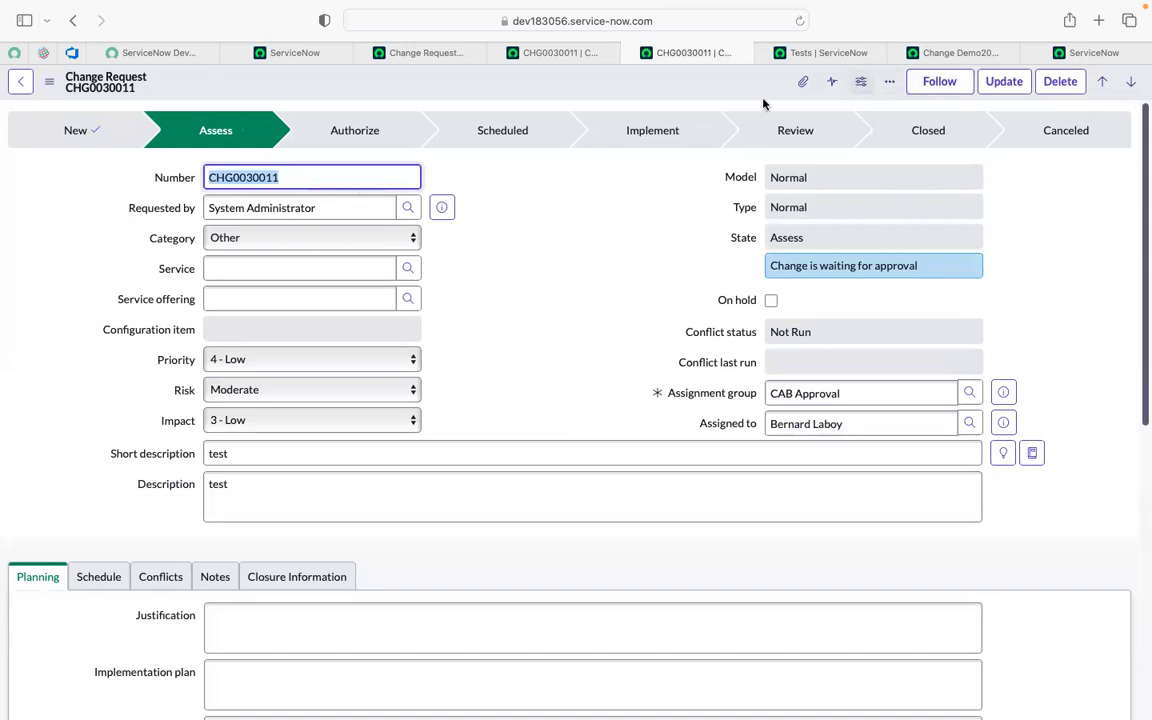
- Return to the Change Demo20 dec 2024 test and start a Click a UI Action step after step 7
left_click(603, 251)
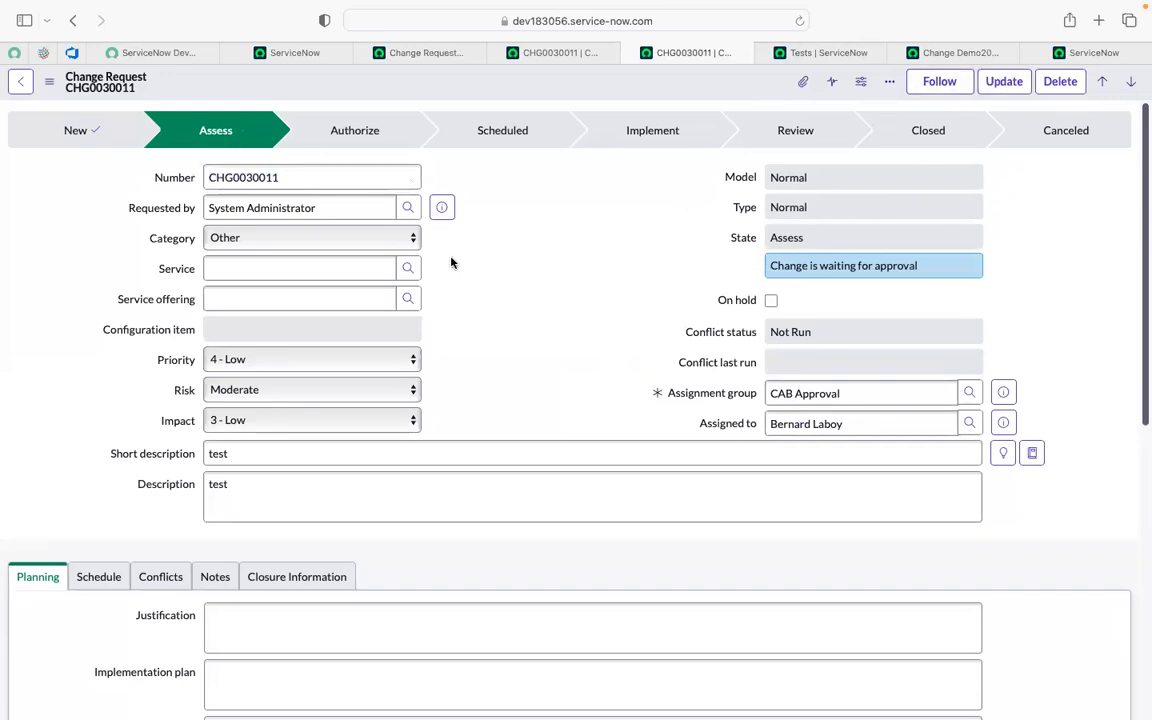
scroll(485, 336, "down", 1)
scroll(485, 336, "up", 1)
scroll(609, 450, "down", 5)
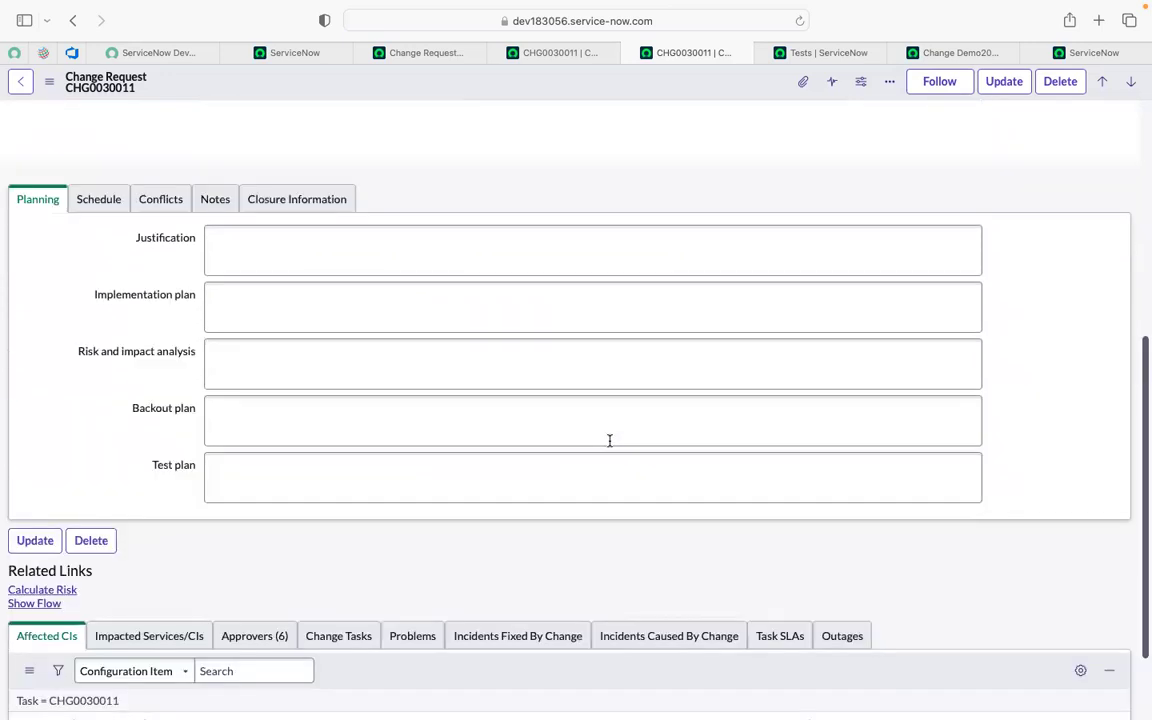
scroll(609, 440, "up", 5)
left_click(815, 55)
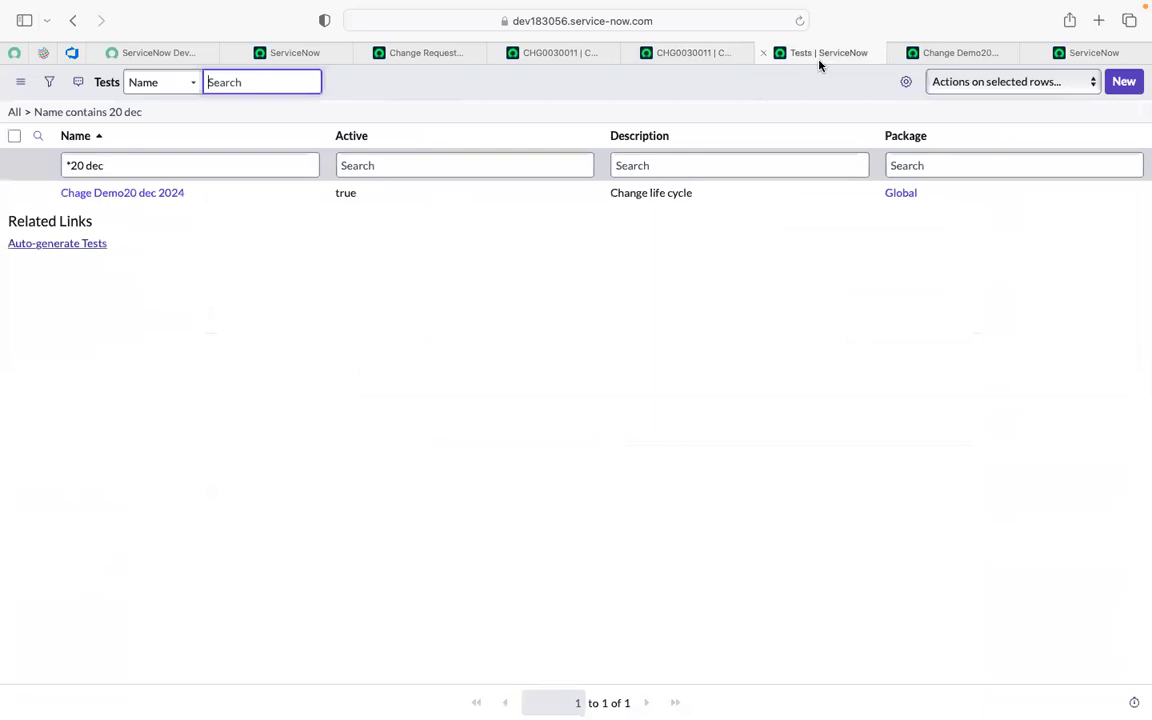
left_click(967, 57)
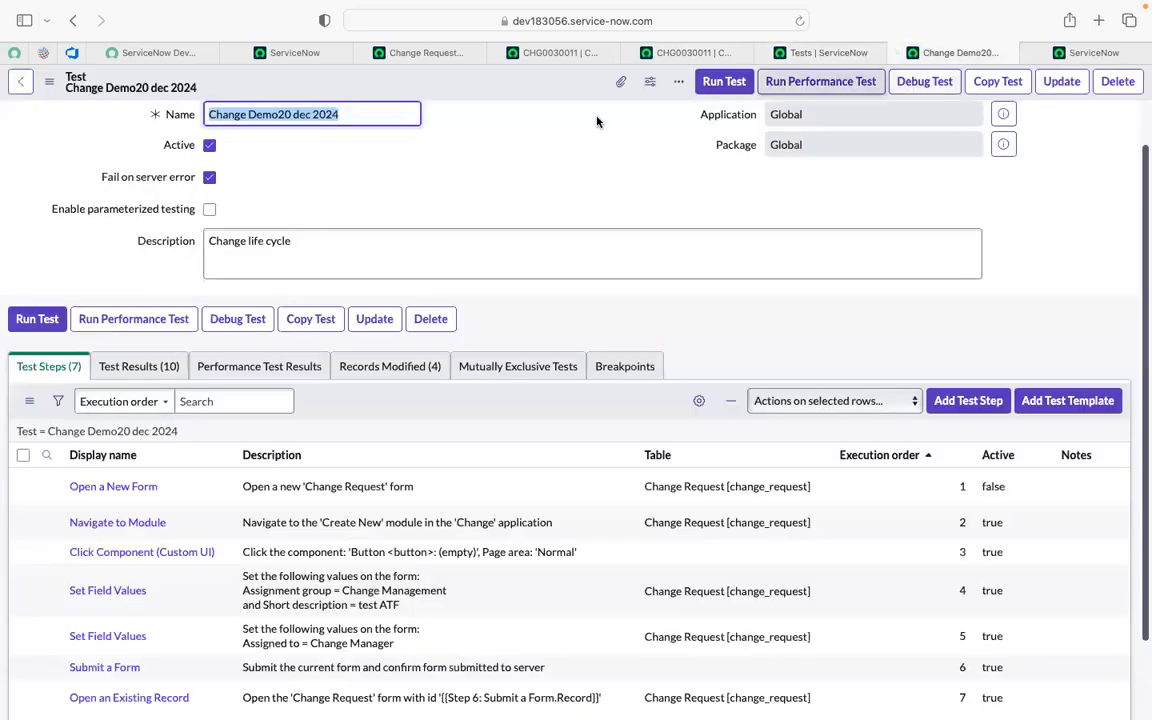
left_click(967, 401)
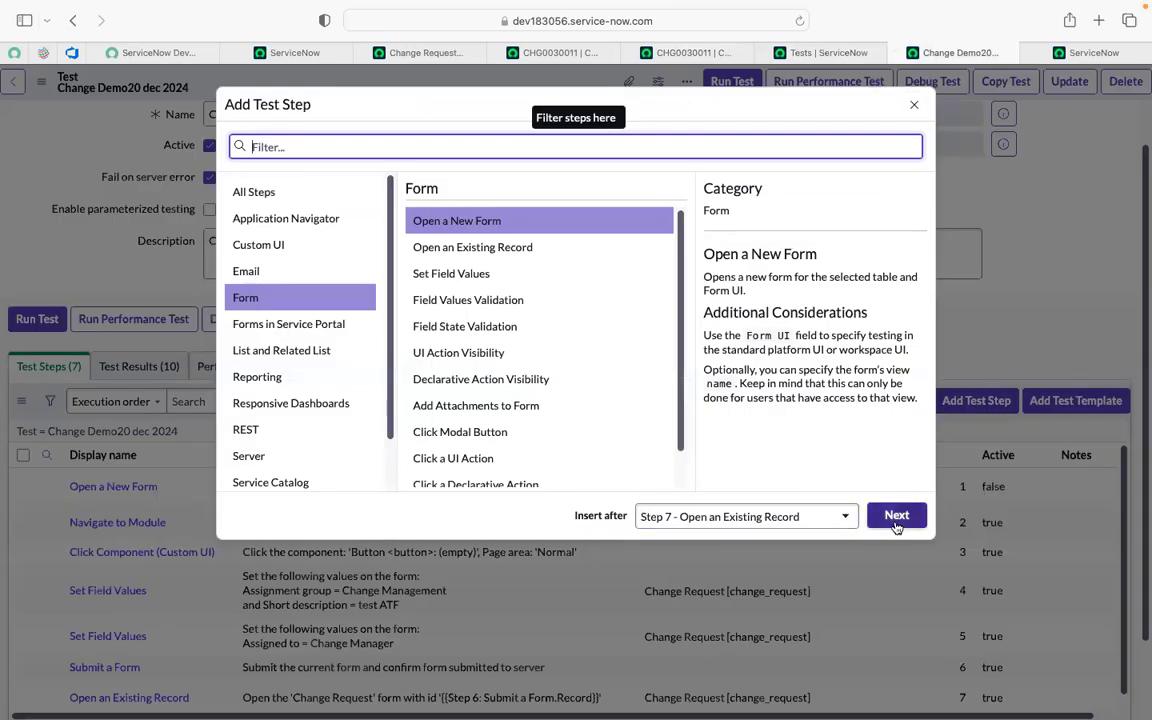
left_click(462, 457)
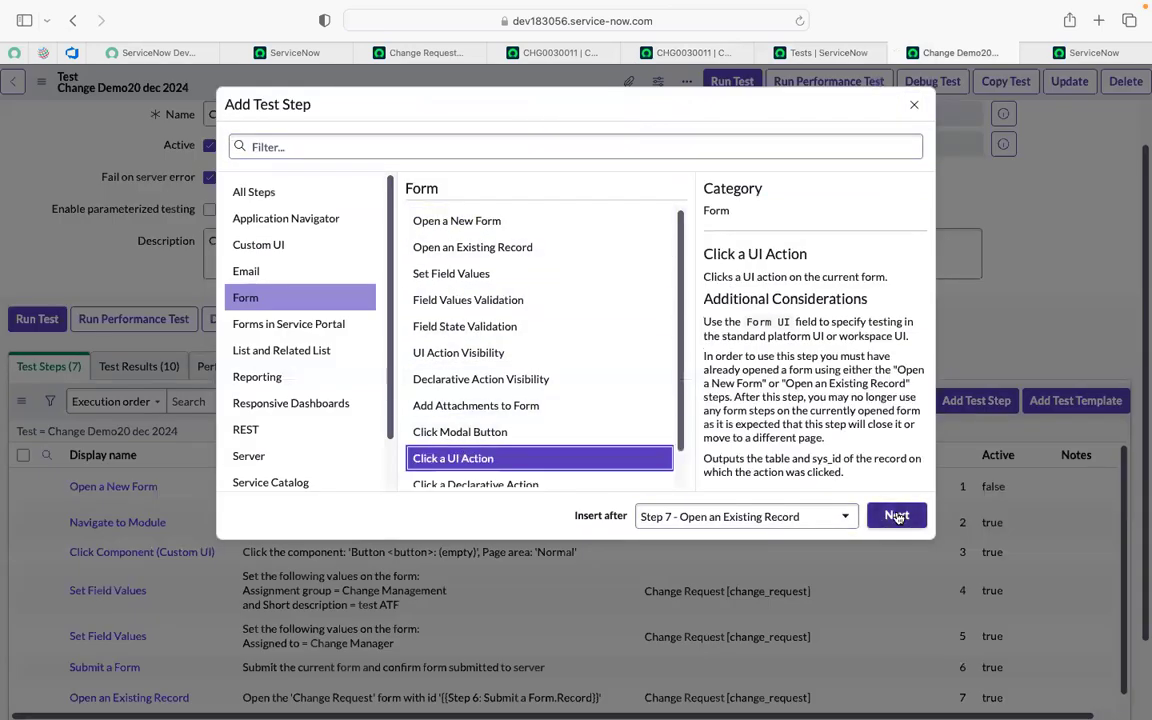
left_click(896, 516)
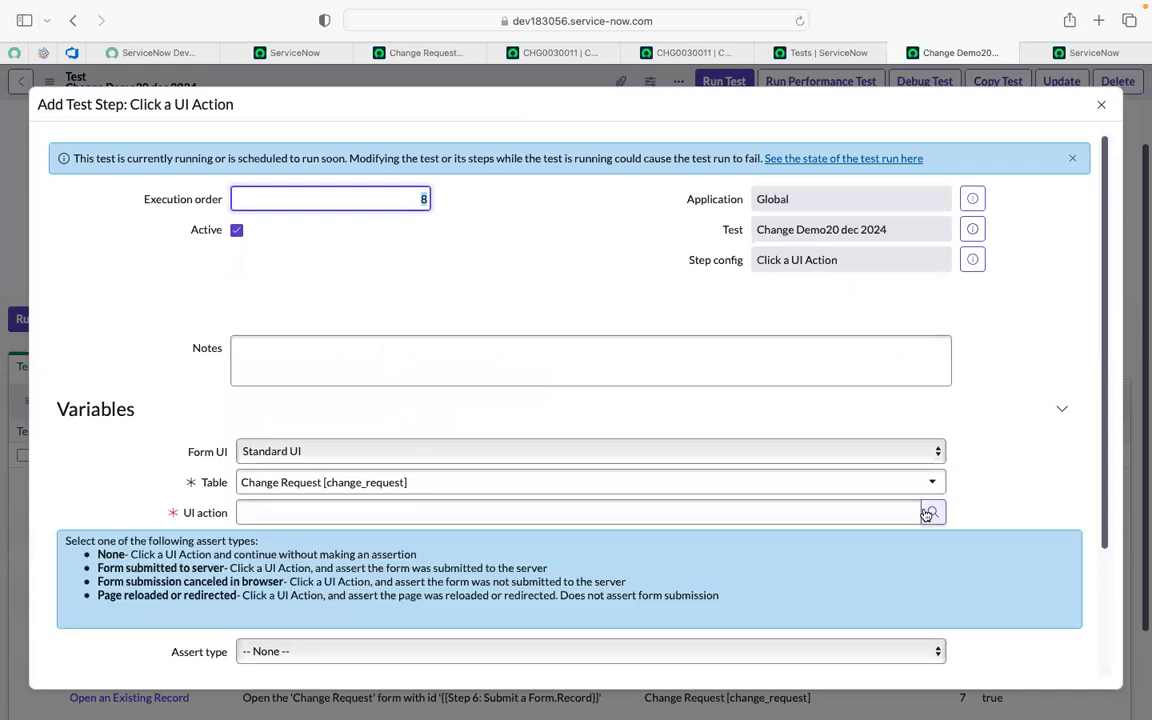
- Search the UI actions for "*request", choose the Request Approval action that progresses to the Assess state, and submit the step
left_click(932, 512)
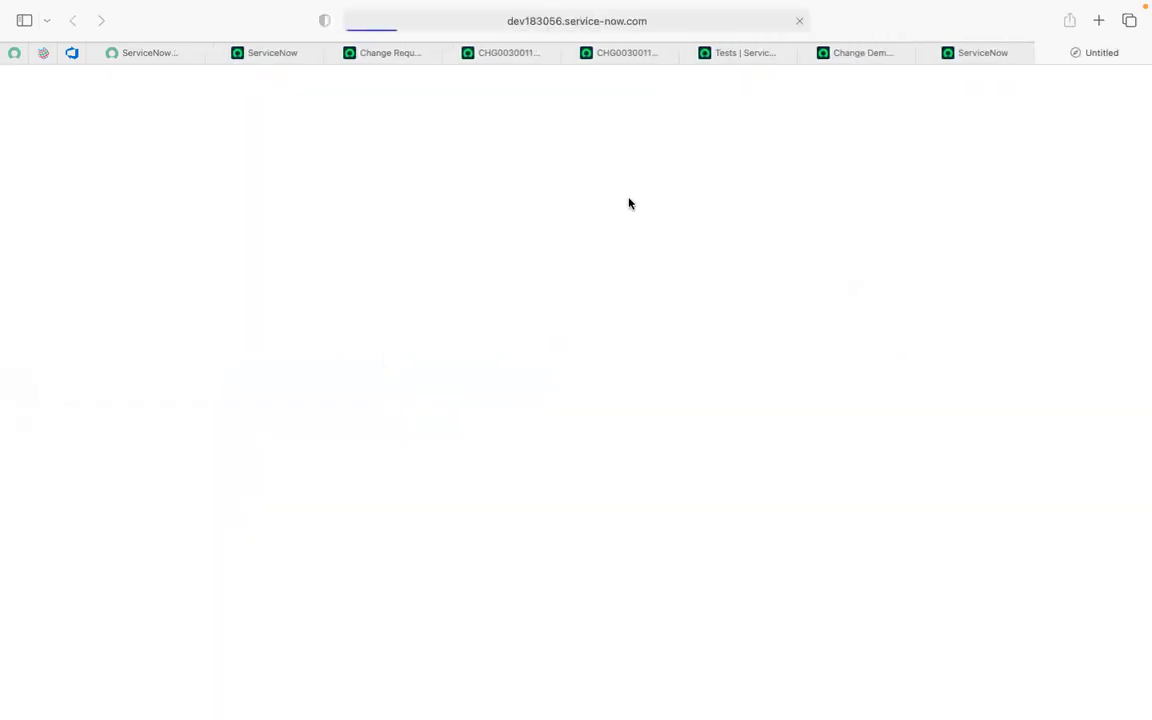
left_click(104, 165)
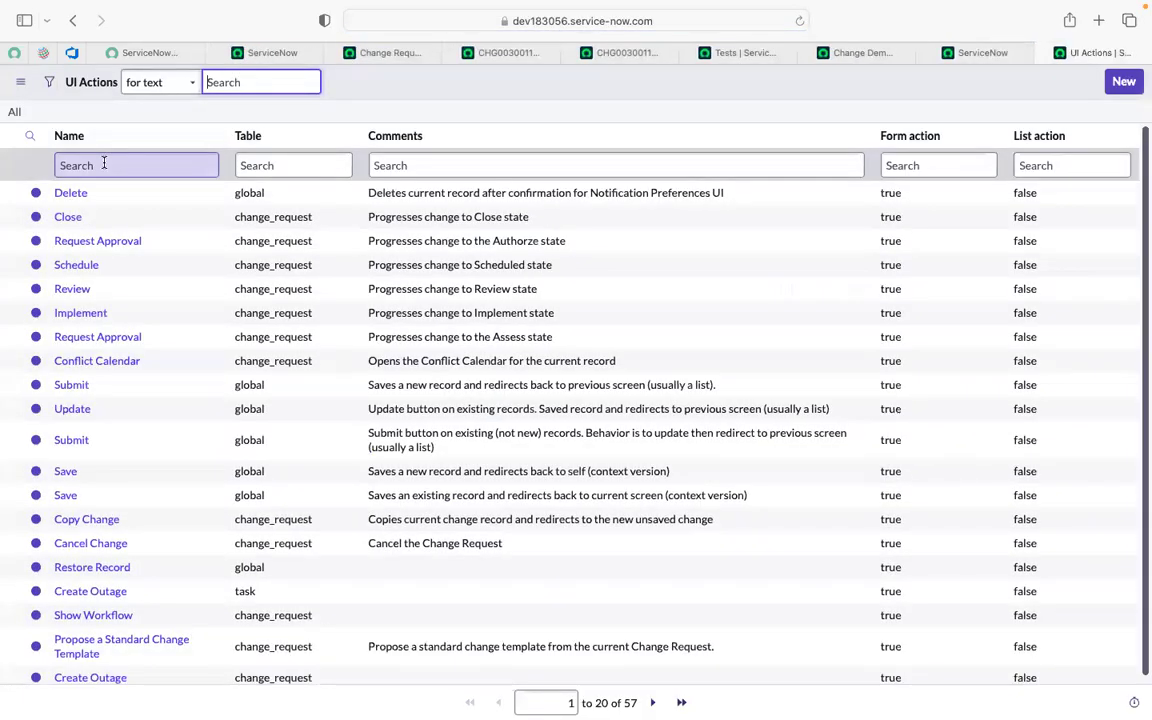
type("*")
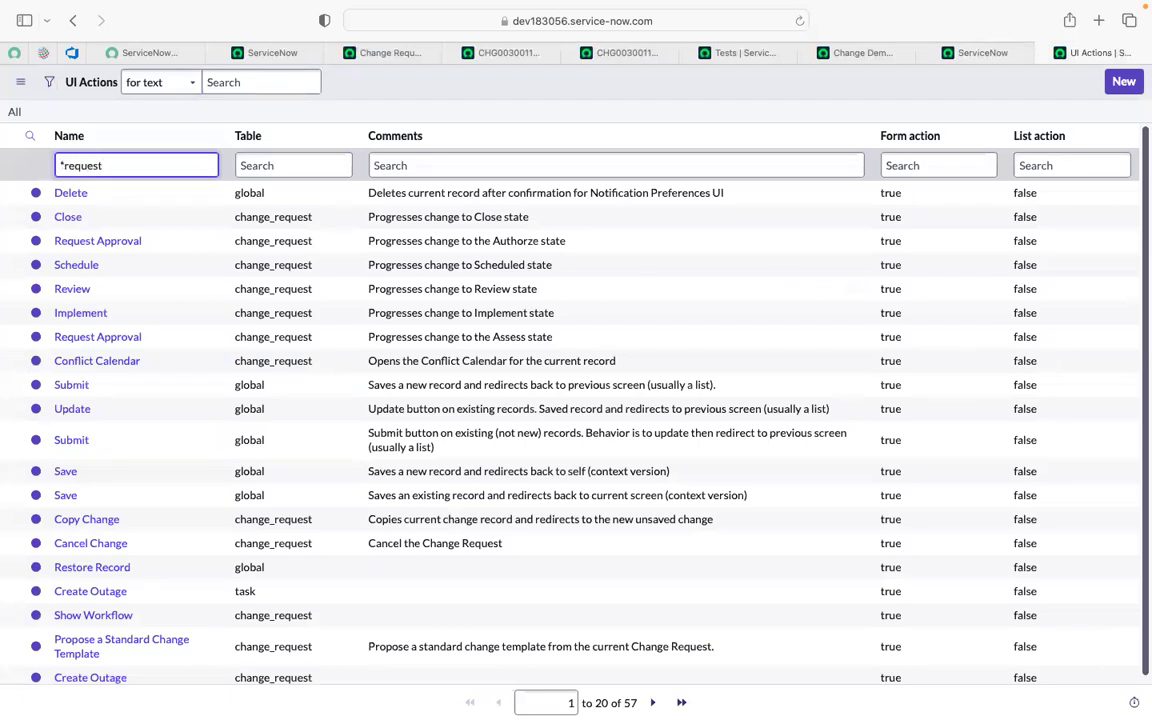
type("request")
key("Return")
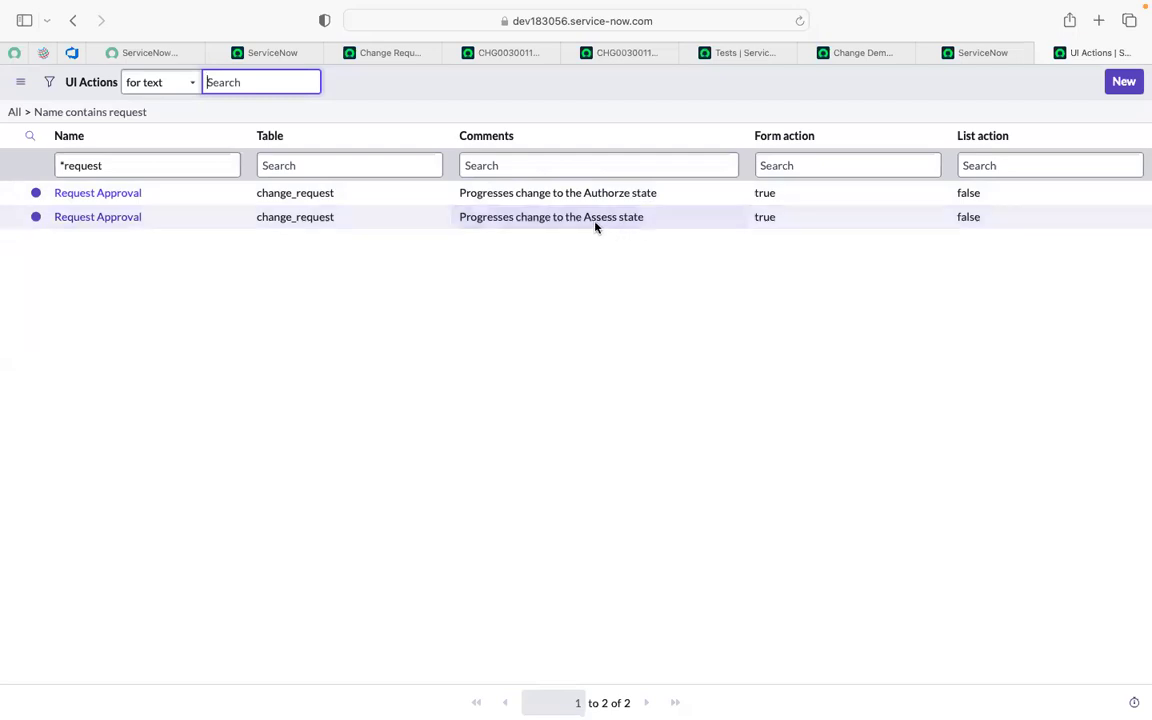
left_click(102, 222)
scroll(102, 226, "down", 4)
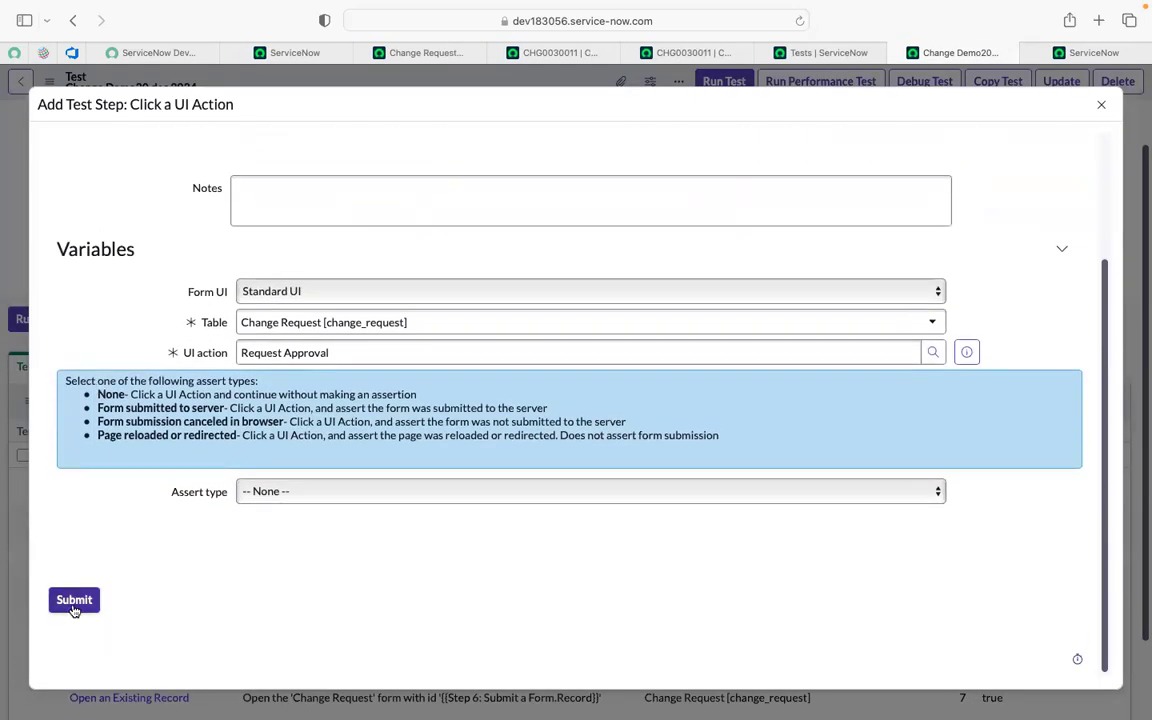
left_click(74, 601)
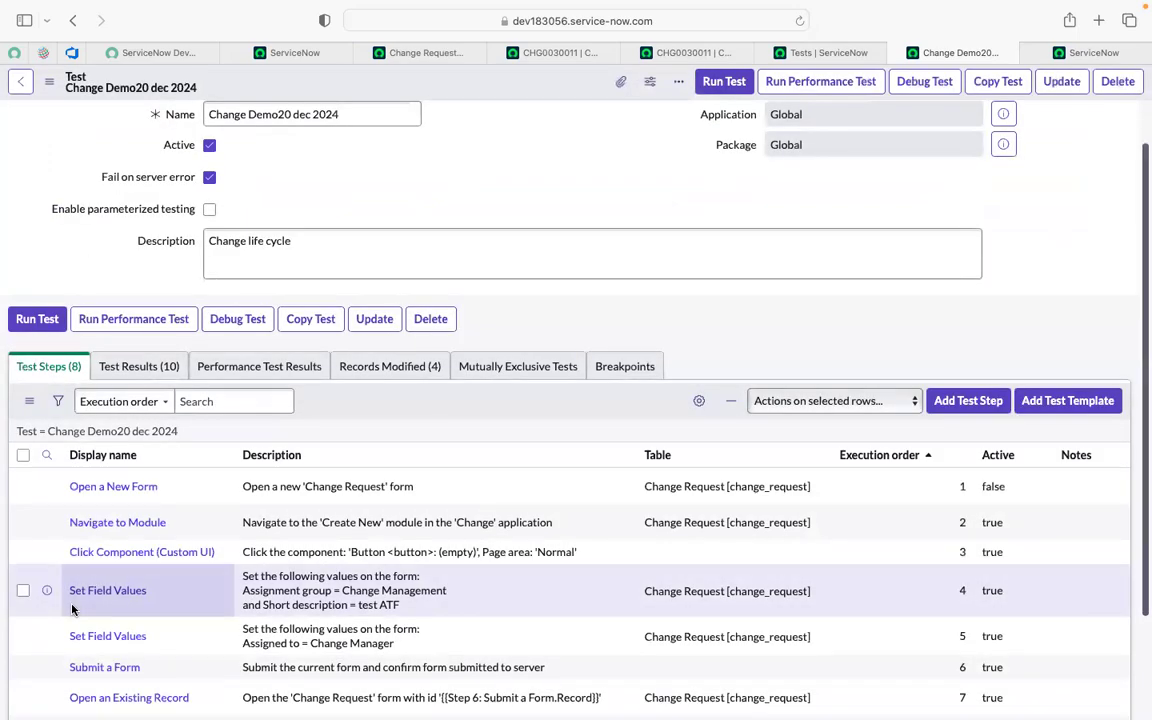
- Return to change request CHG0030011 and reload it to check its current state
scroll(72, 609, "down", 1)
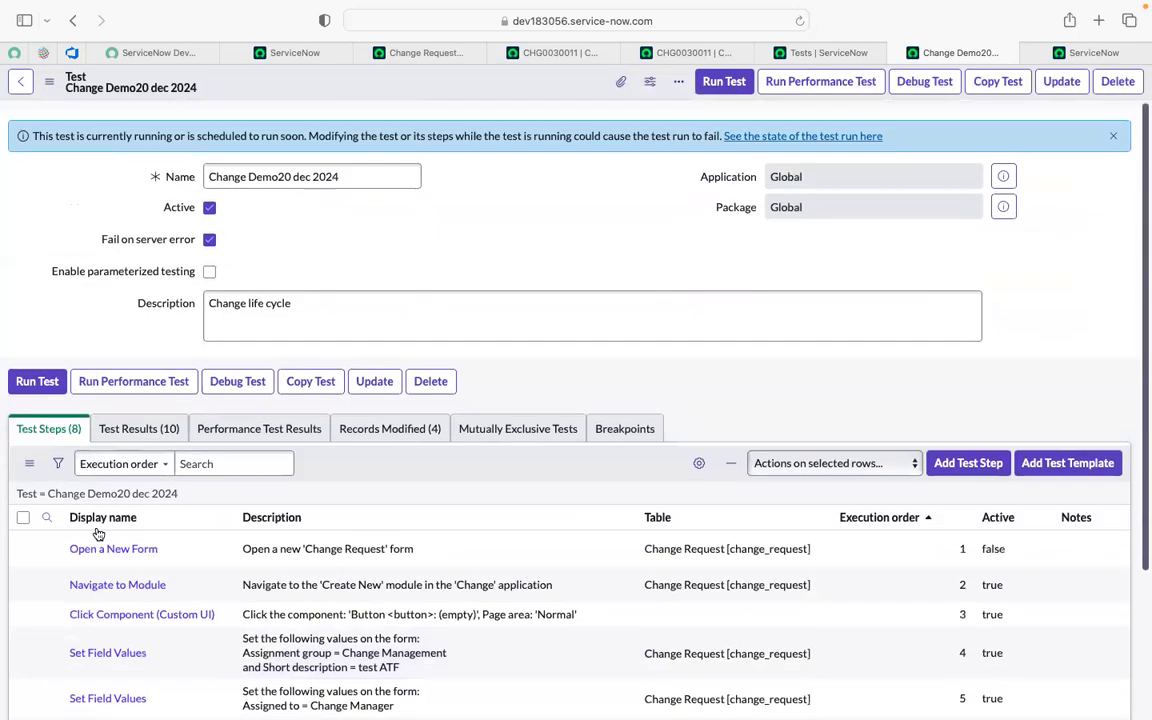
left_click(525, 56)
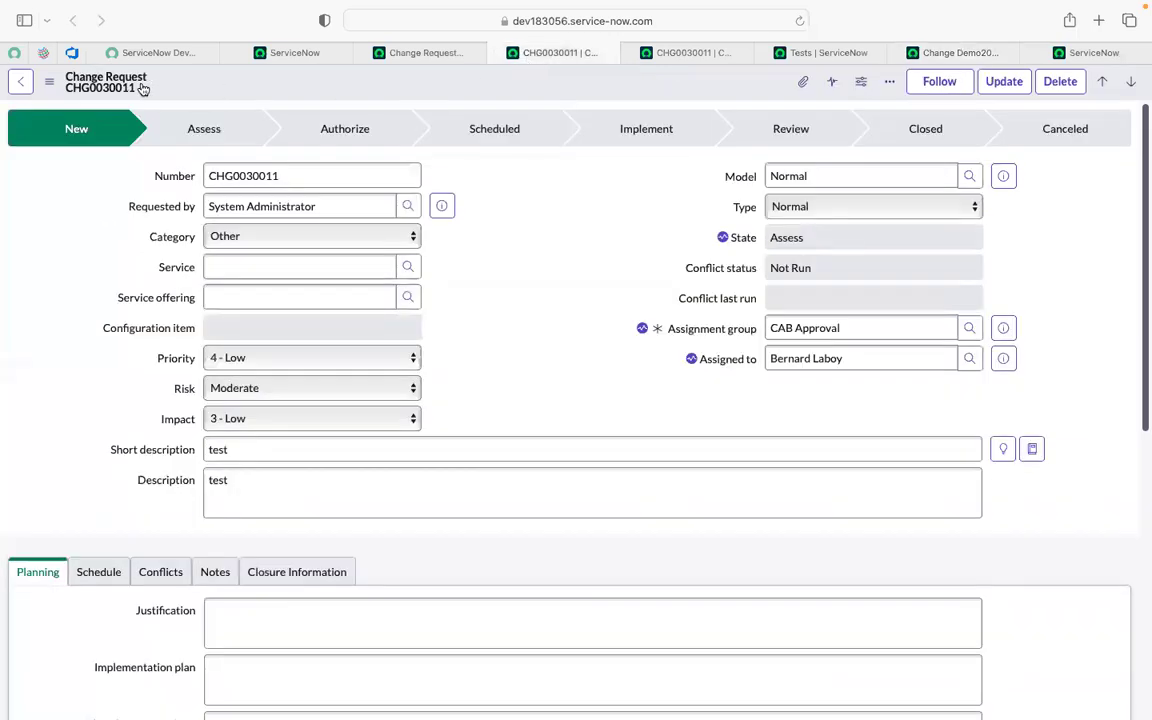
left_click(805, 25)
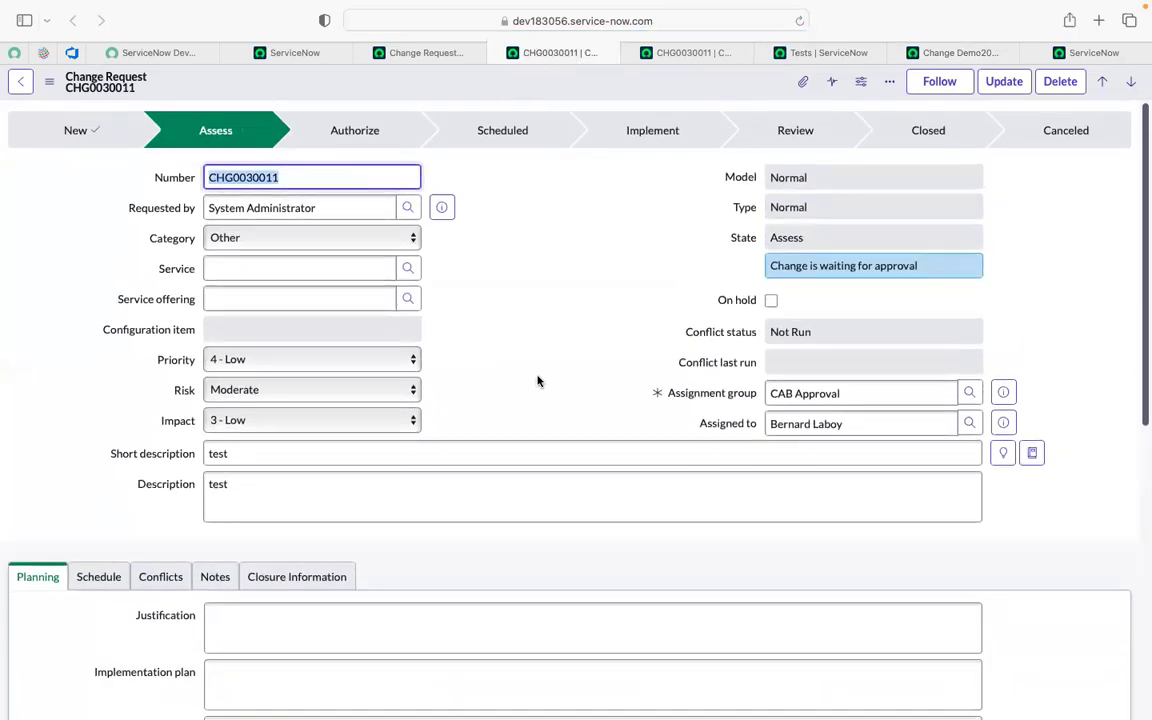
scroll(975, 396, "down", 1)
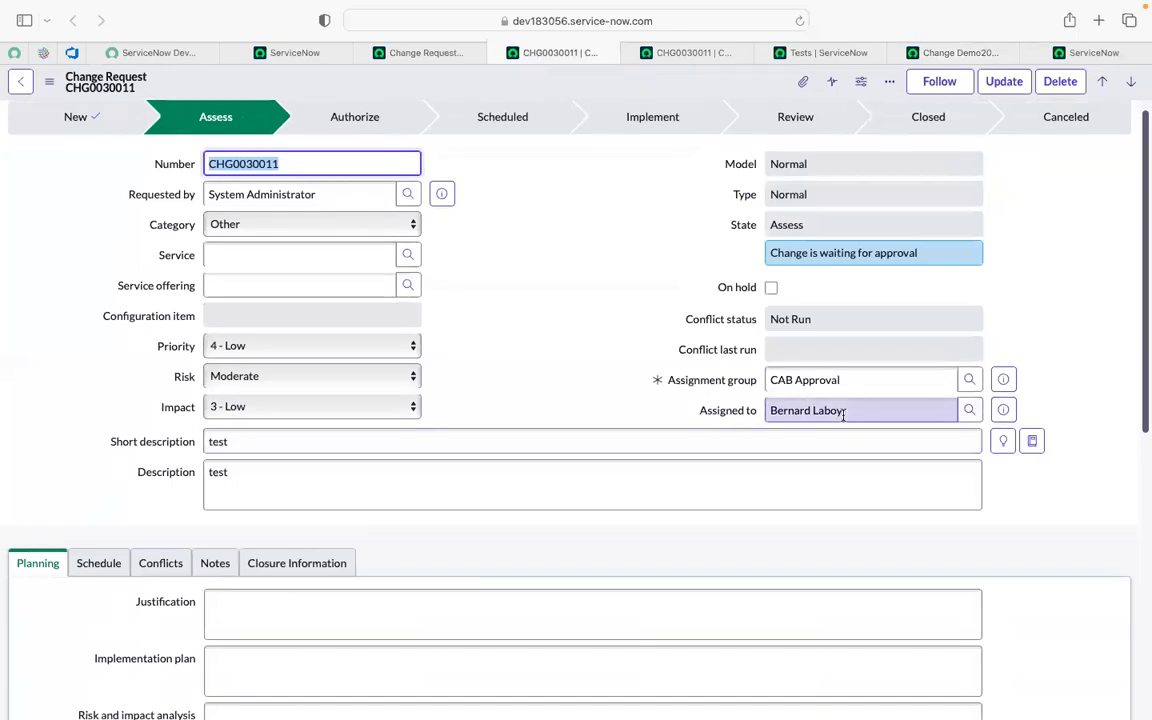
- Select the Assigned to name on CHG0030011 and open user impersonation from the ServiceNow home page
left_click(849, 414)
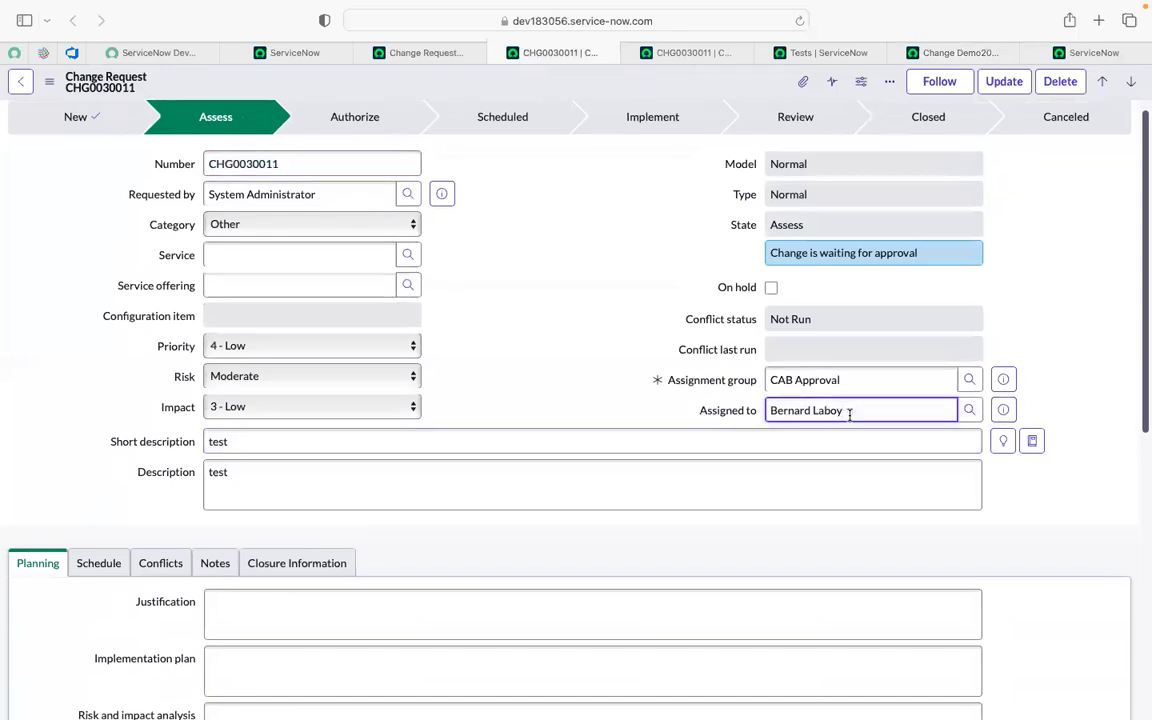
key("super+a")
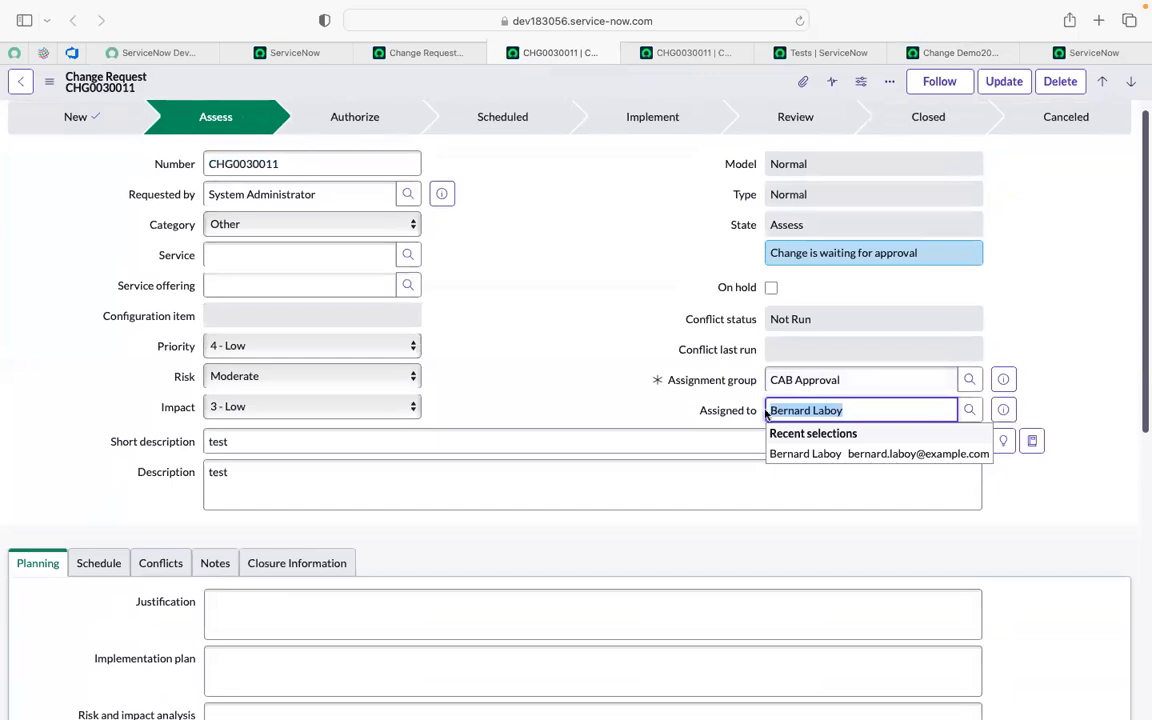
left_click(817, 455)
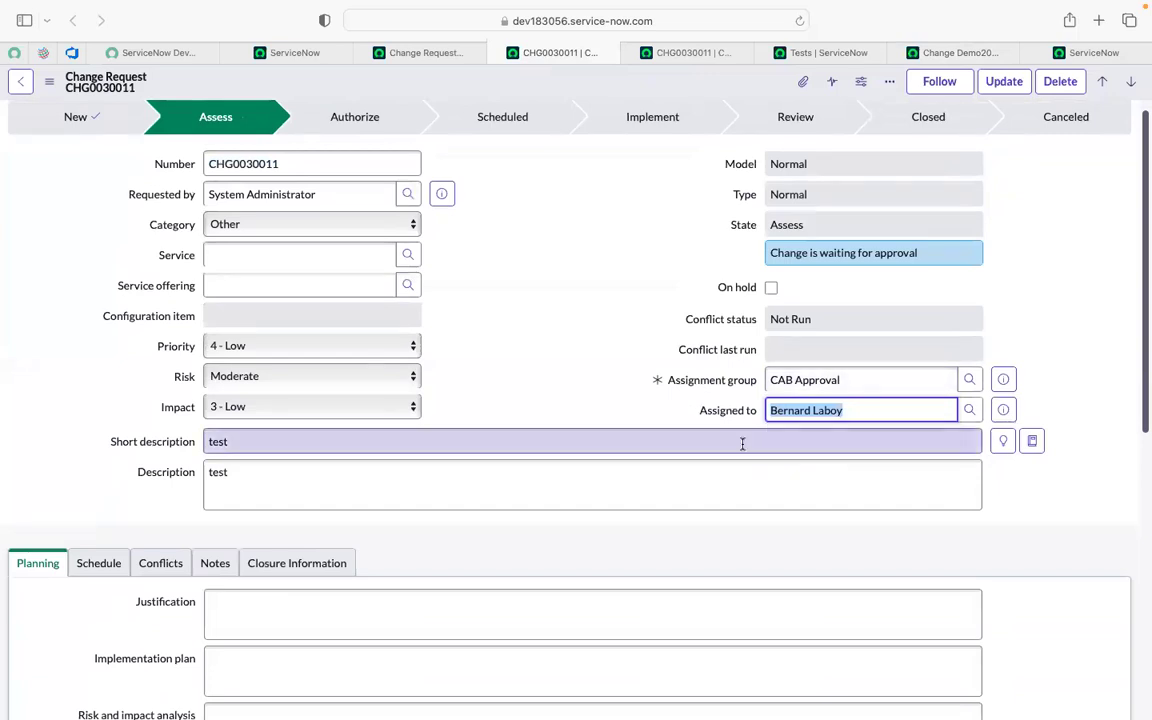
left_click(258, 55)
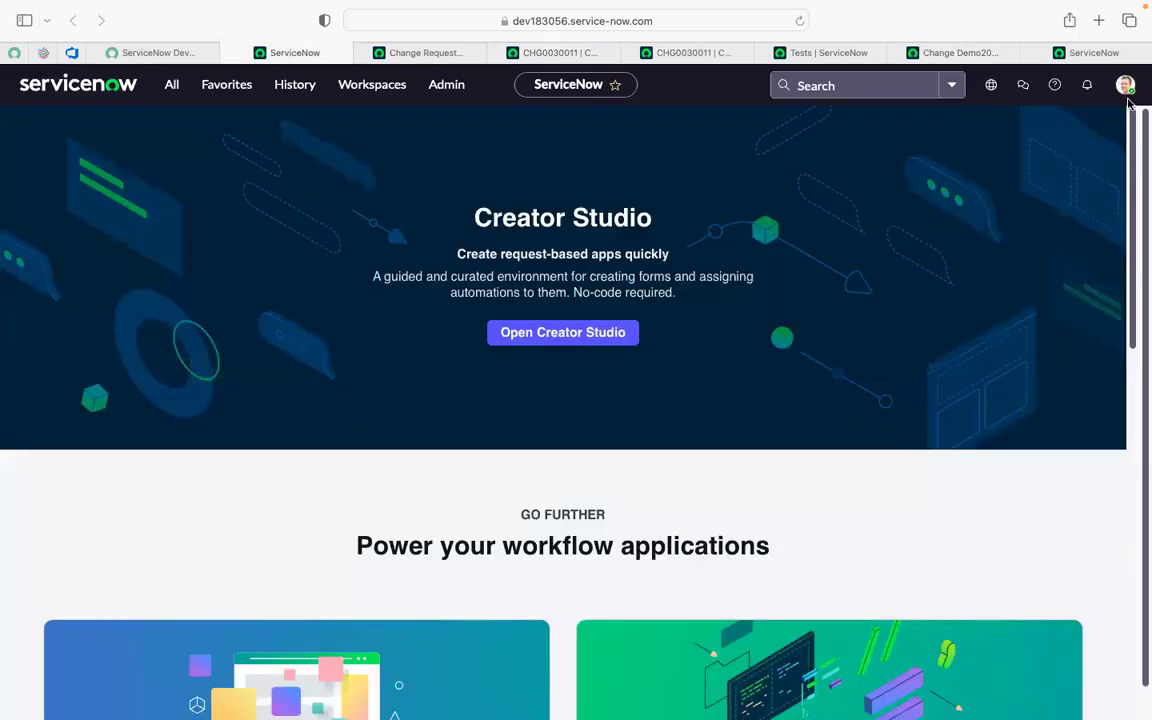
left_click(1125, 86)
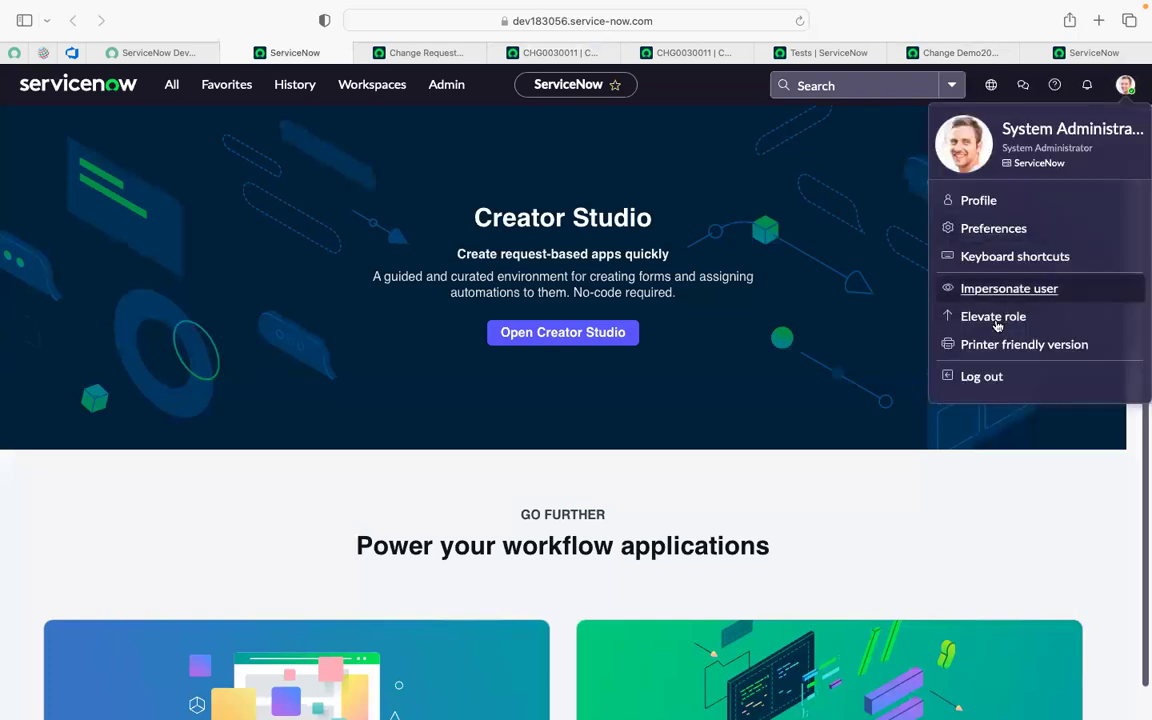
left_click(1012, 294)
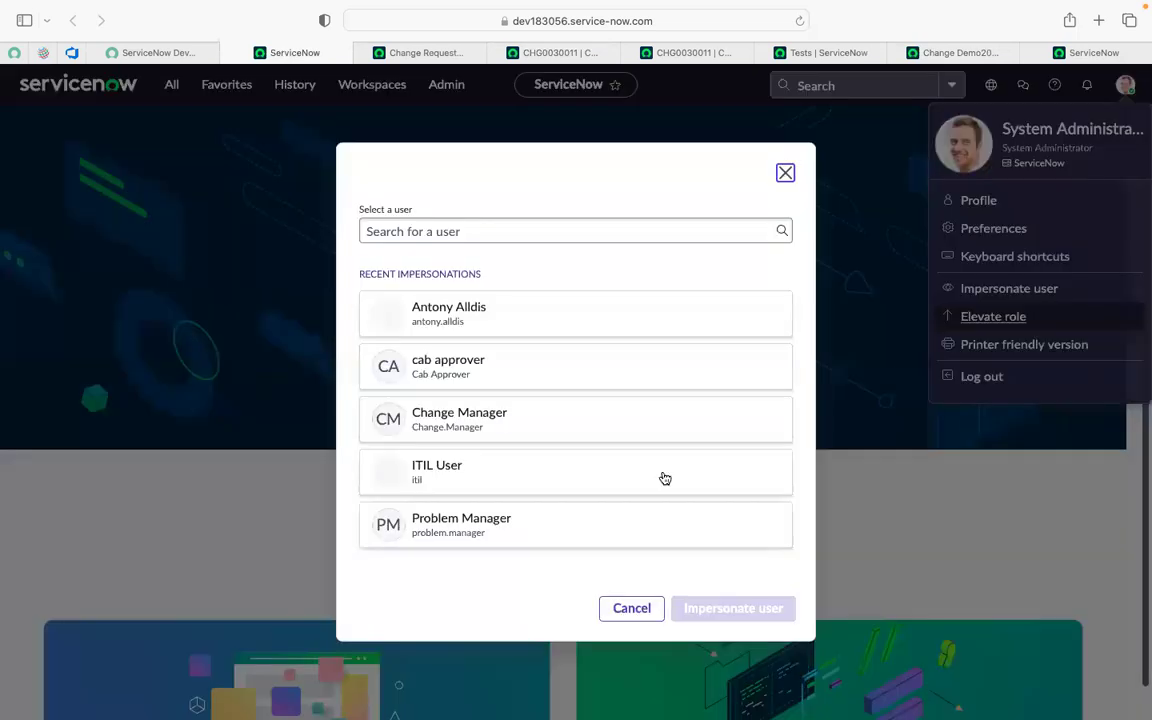
left_click(521, 232)
type("change_request")
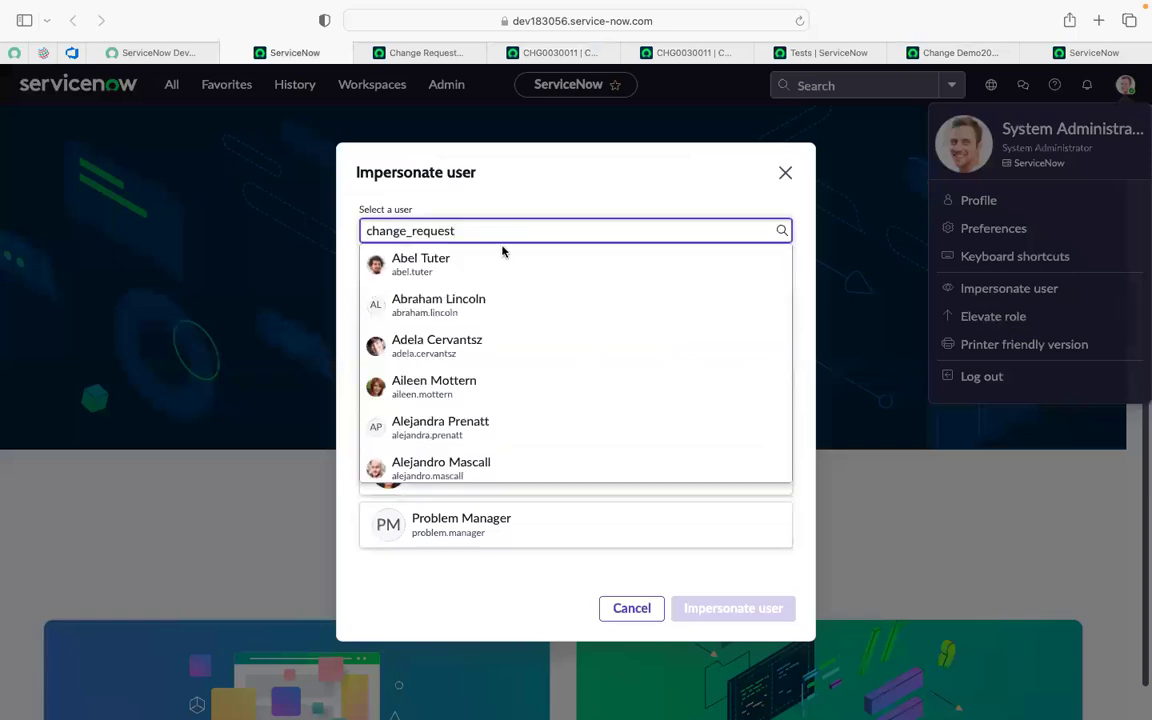
key("BackSpace")
key("BackSpace")
key("BackSpace")
key("BackSpace")
key("BackSpace")
key("BackSpace")
key("BackSpace")
key("BackSpace")
key("BackSpace")
key("BackSpace")
key("BackSpace")
key("BackSpace")
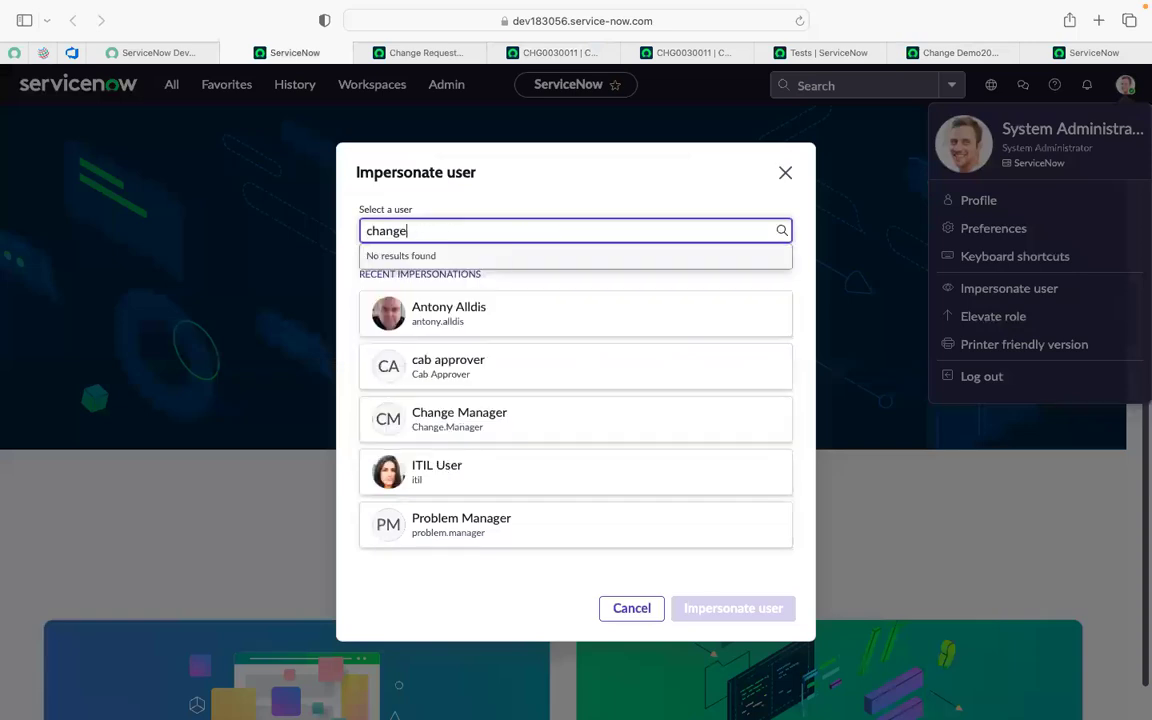
- Copy the Assigned to name from CHG0030011, look it up in the user impersonation search and impersonate that user
left_click(550, 48)
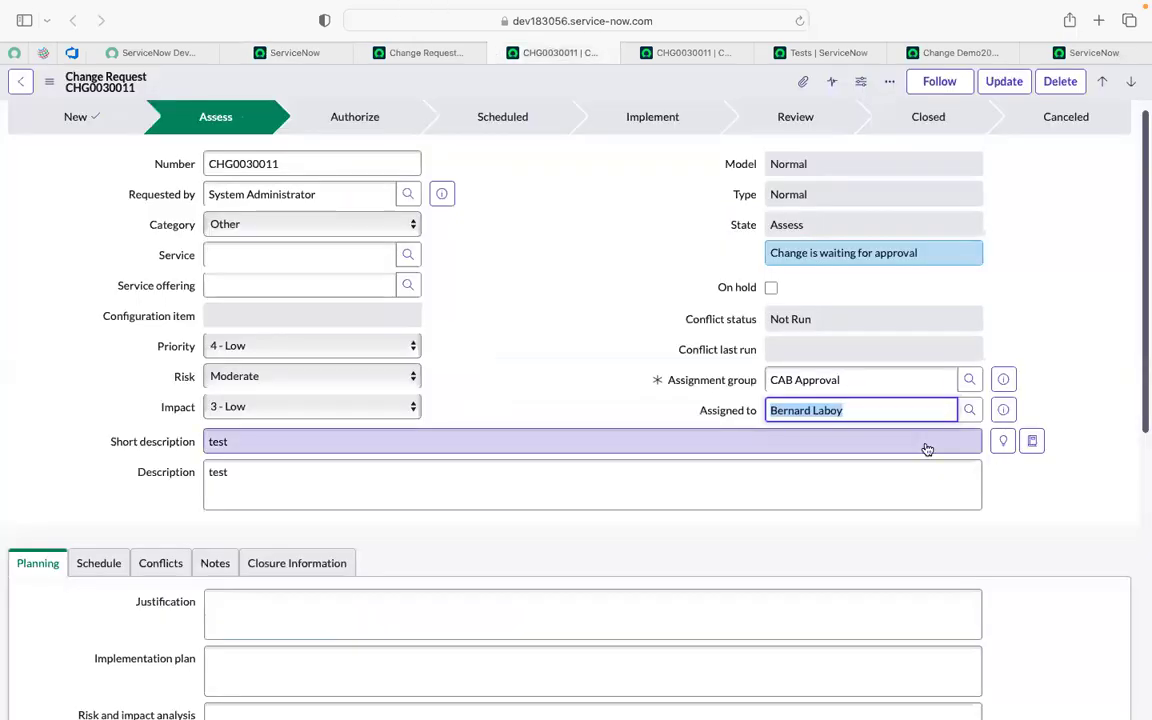
left_click(873, 413)
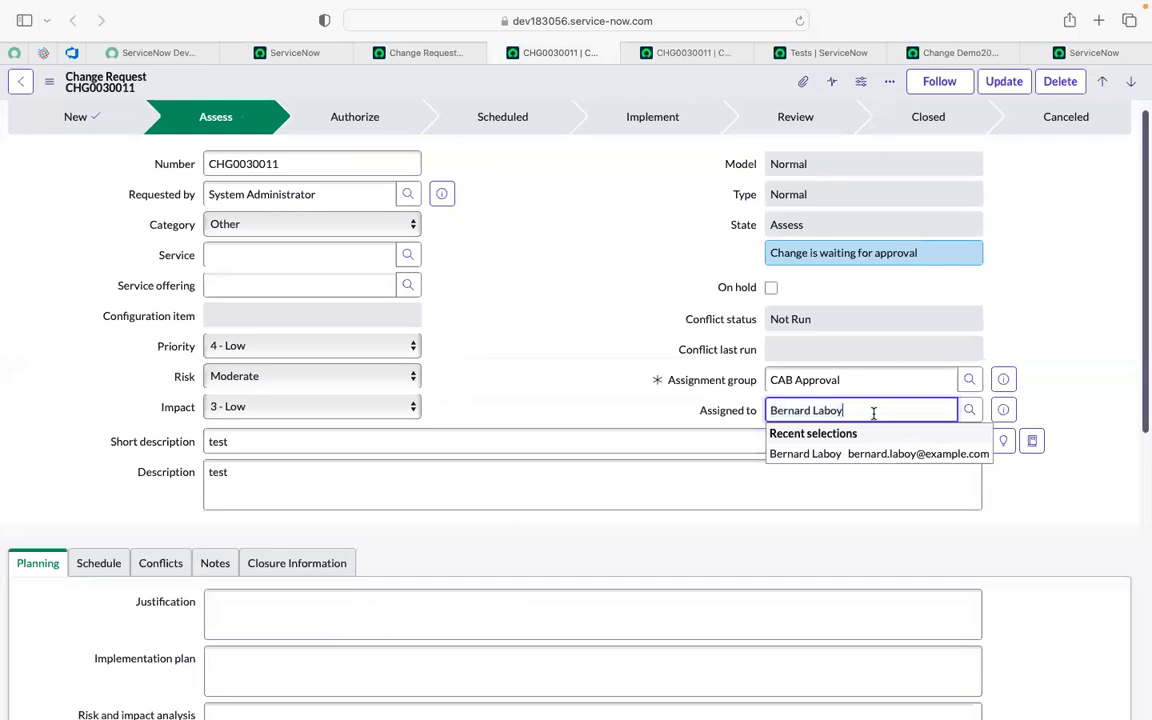
key("super+a")
key("super+c")
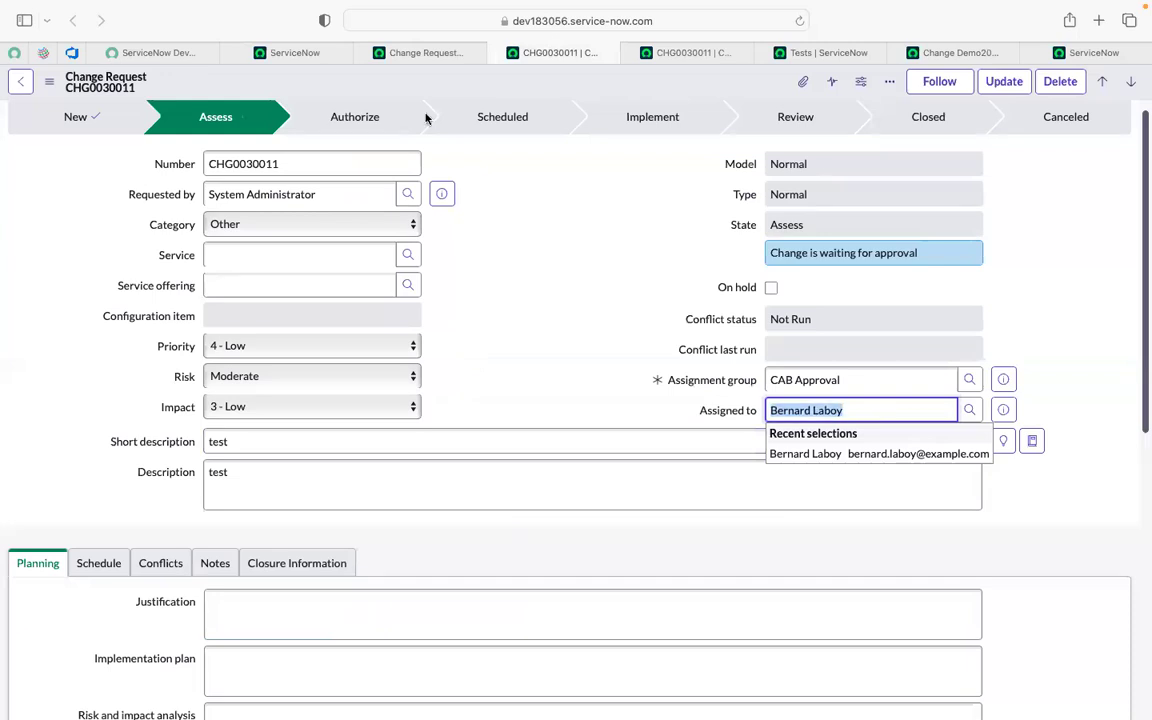
left_click(294, 52)
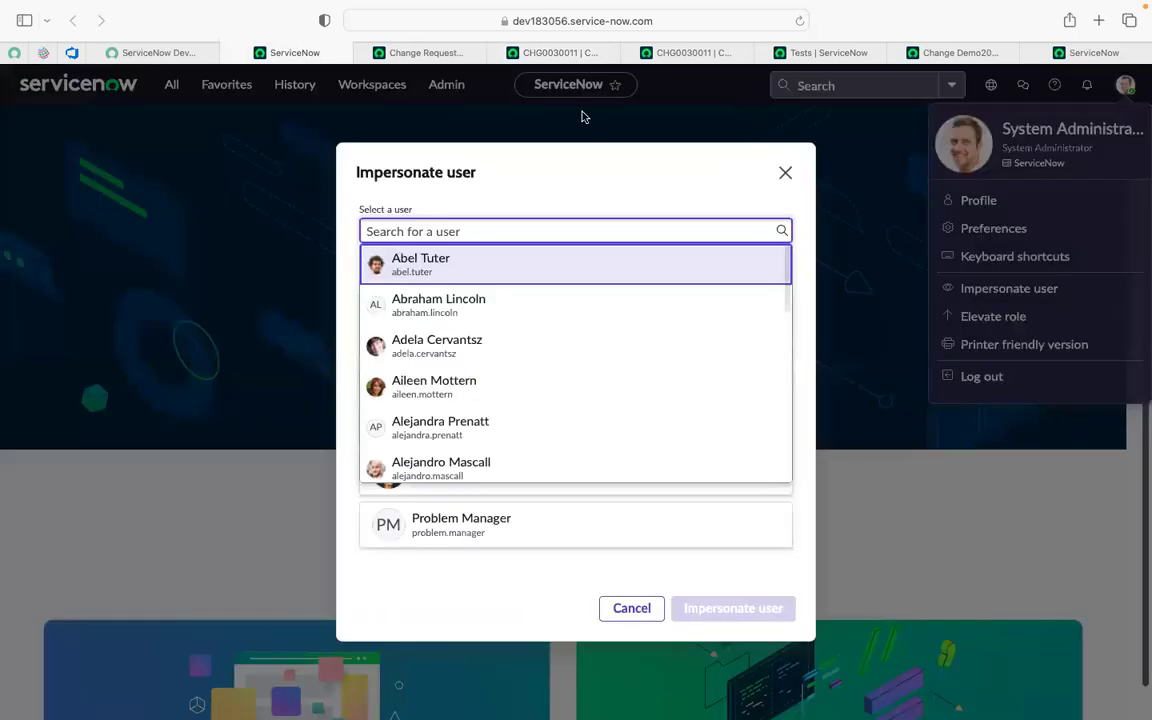
key("super+v")
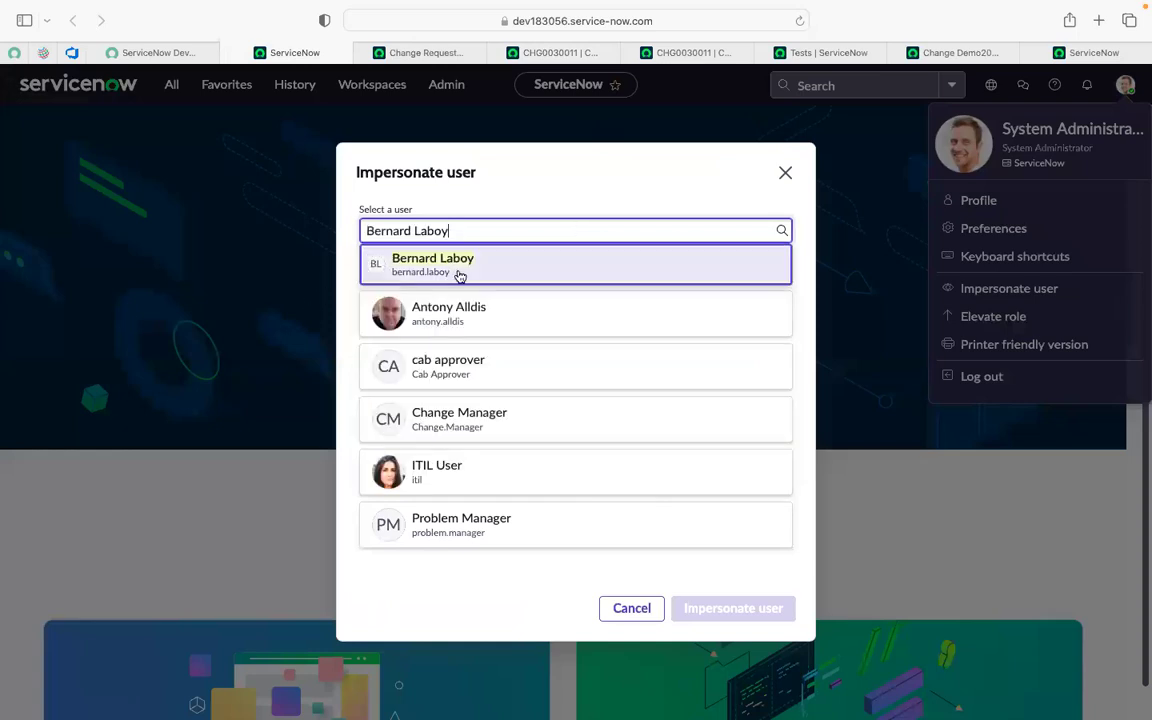
left_click(458, 276)
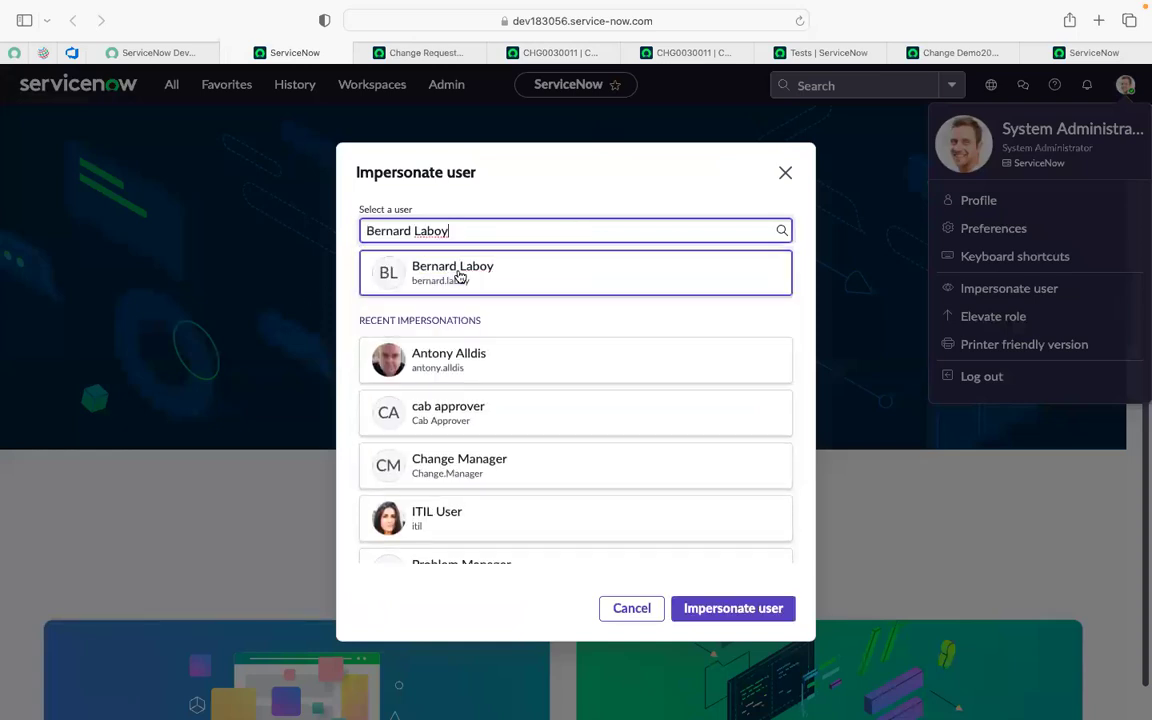
left_click(711, 618)
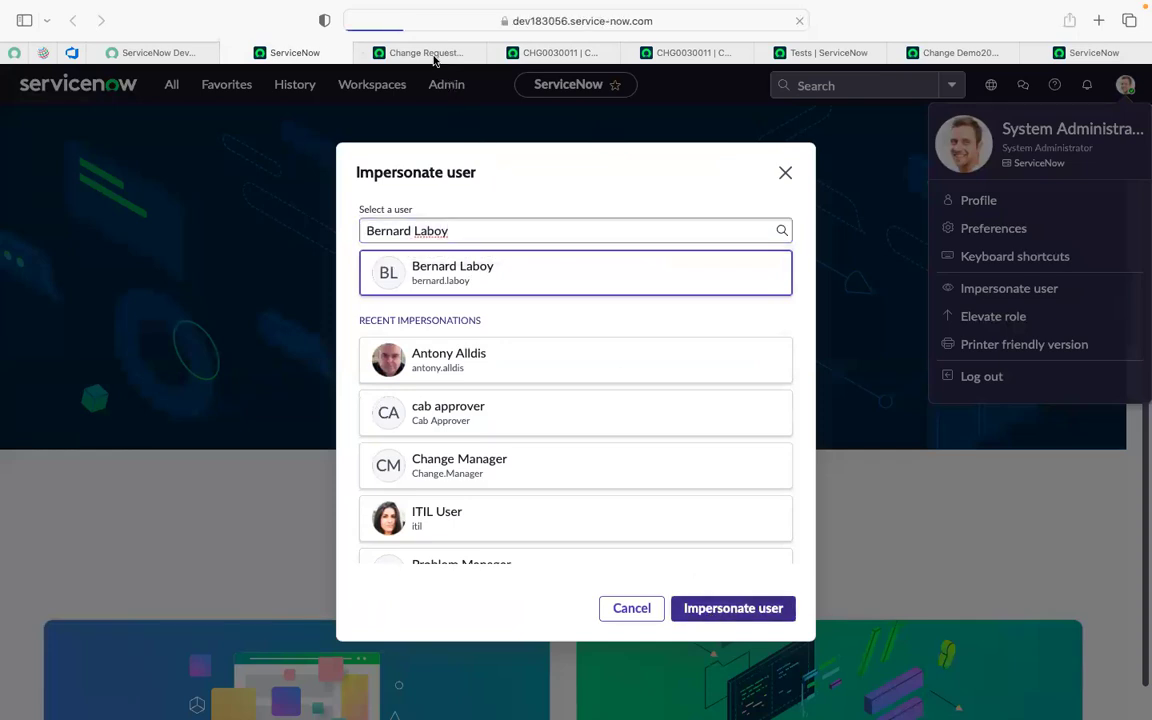
- Reload change request CHG0030011 as the impersonated user and review its form for approval options
mouse_move(434, 60)
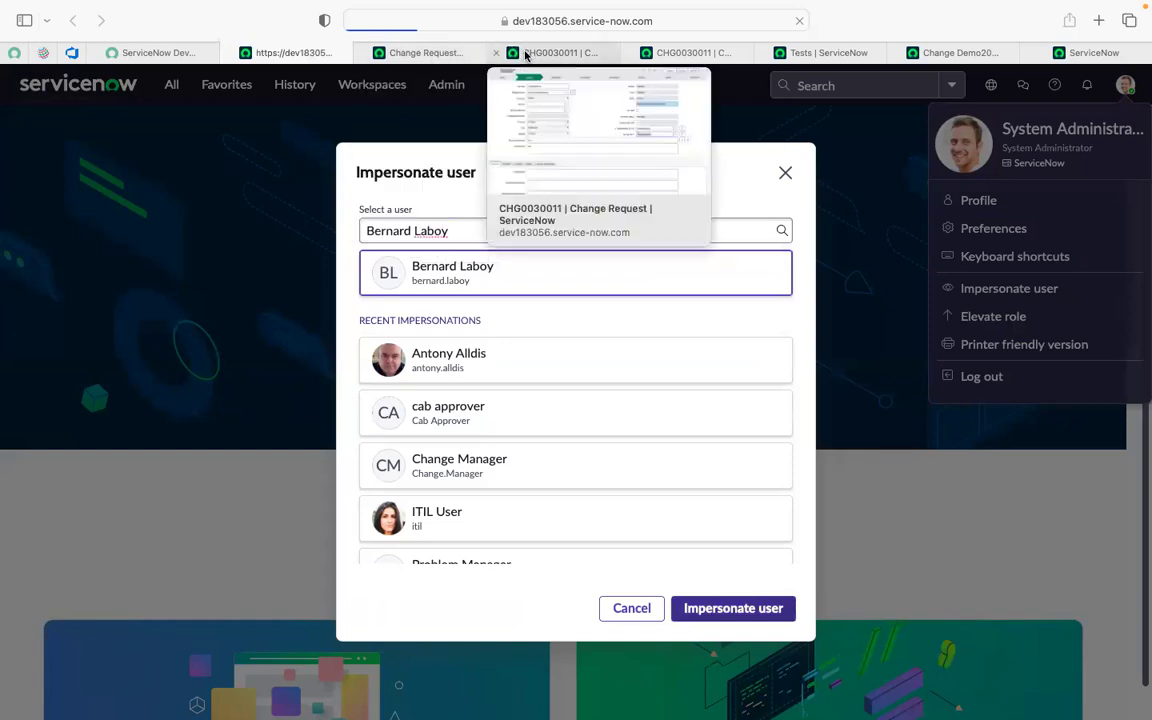
left_click(527, 55)
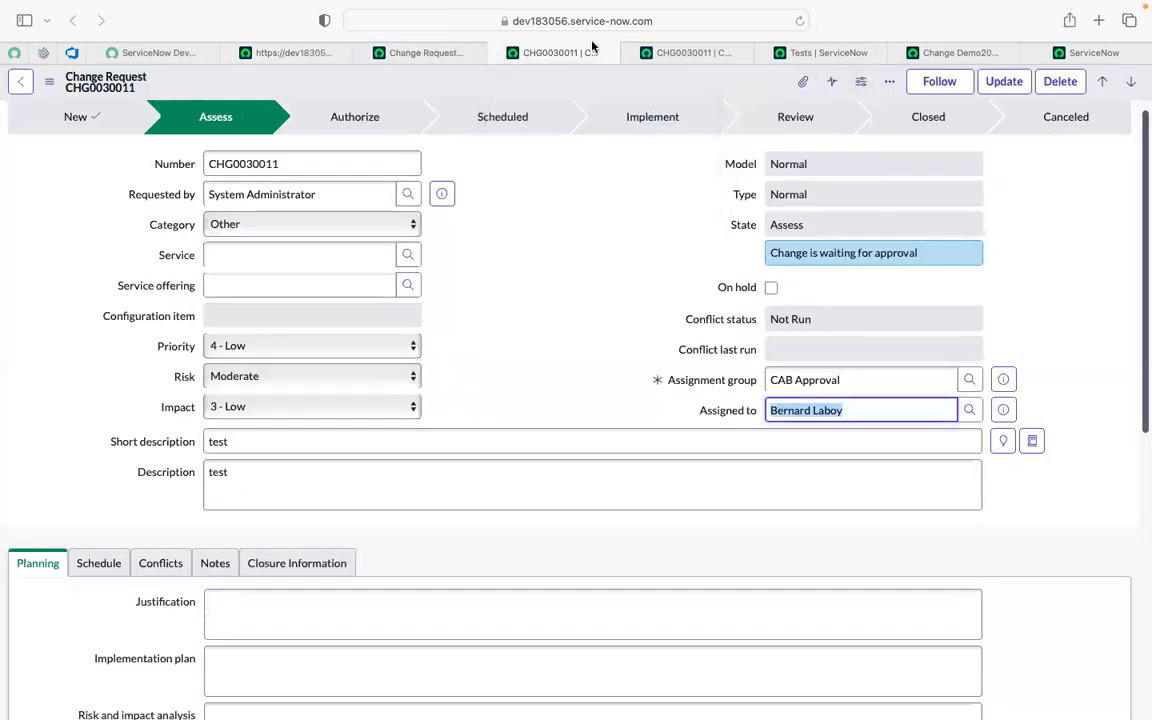
left_click(798, 21)
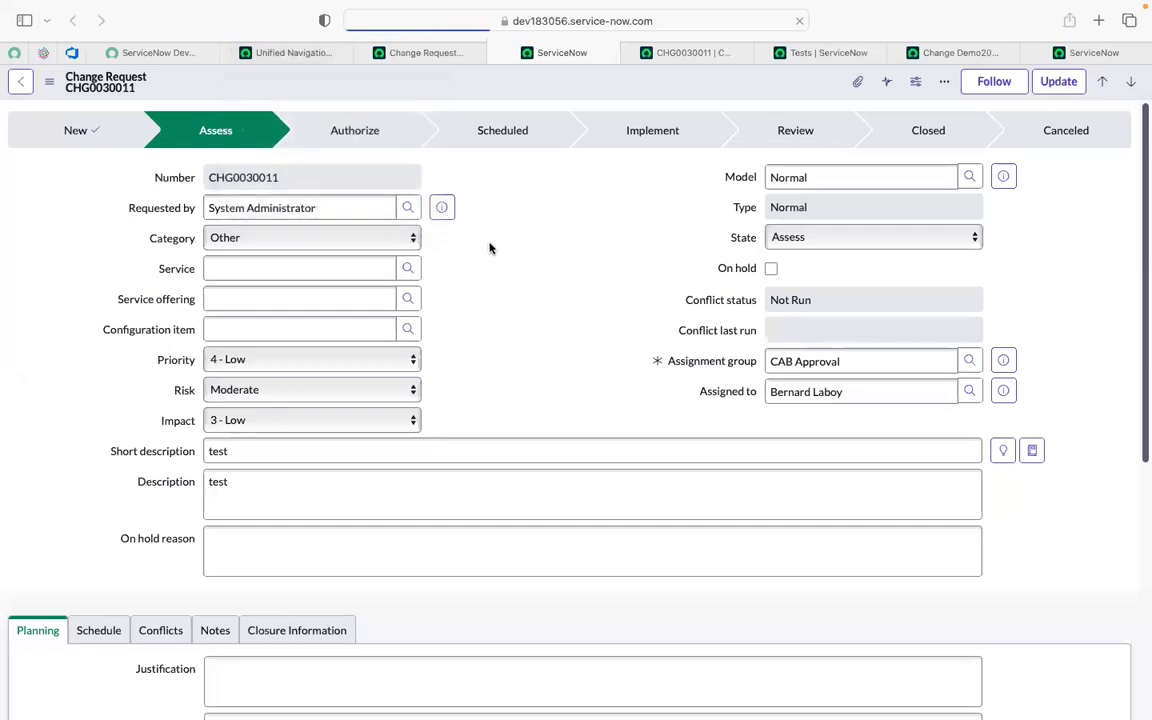
left_click(303, 53)
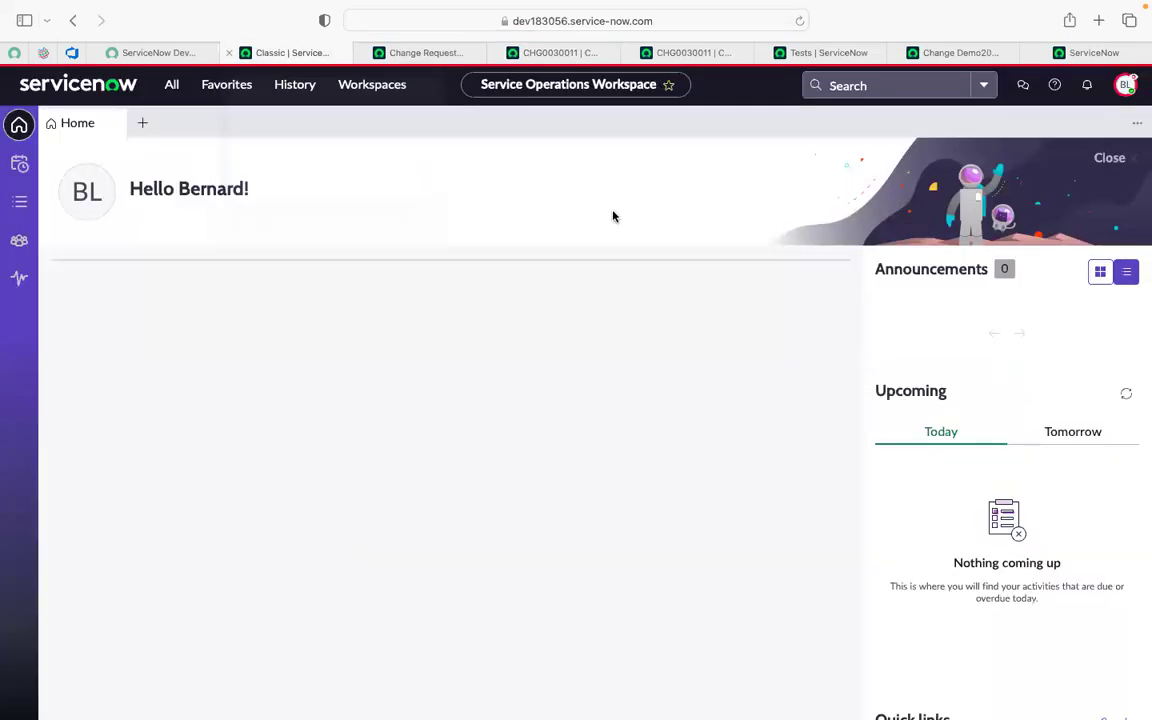
left_click(551, 53)
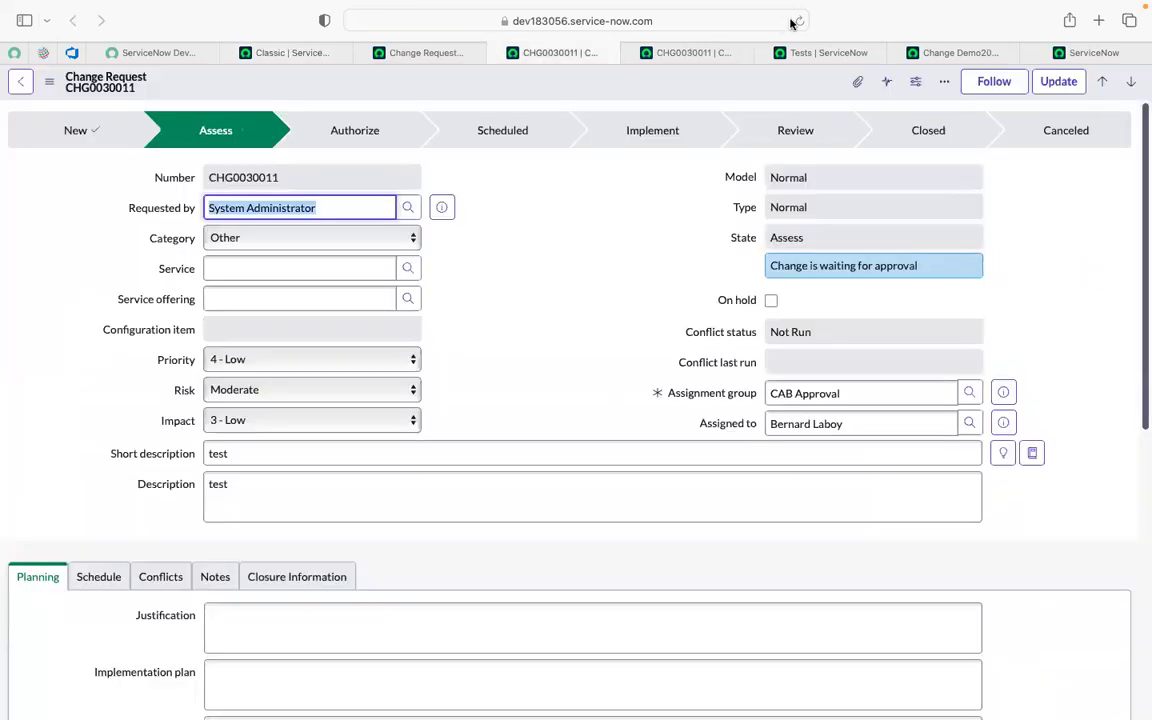
left_click(793, 21)
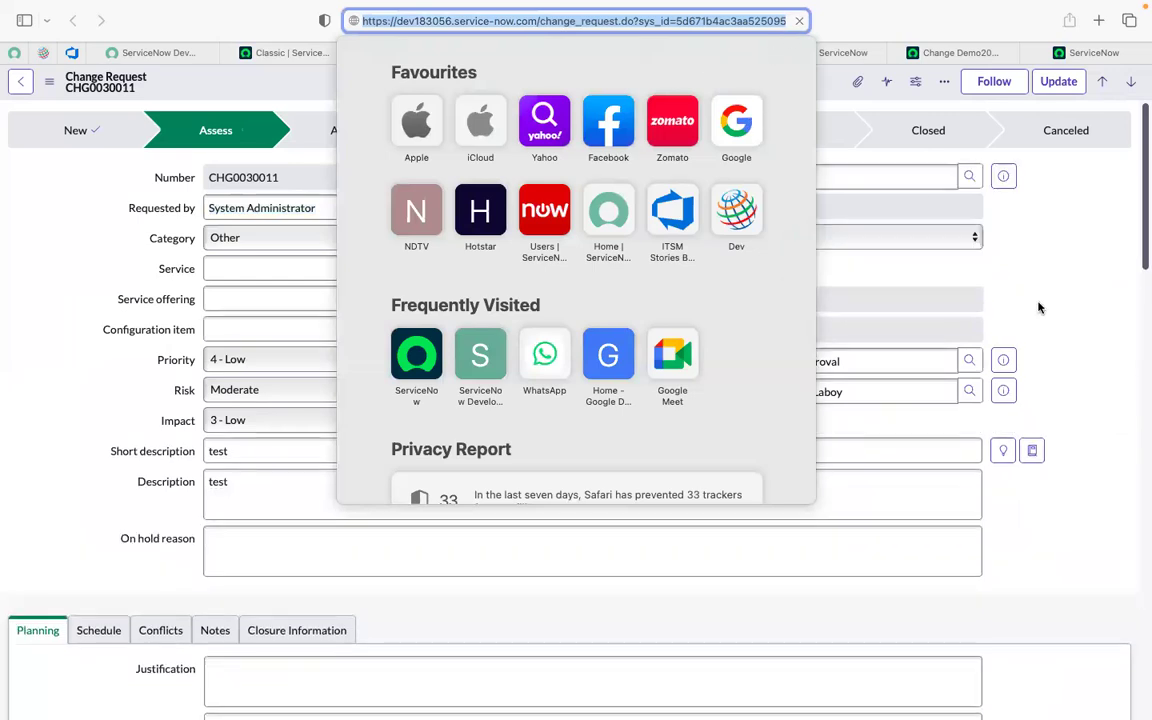
key("Return")
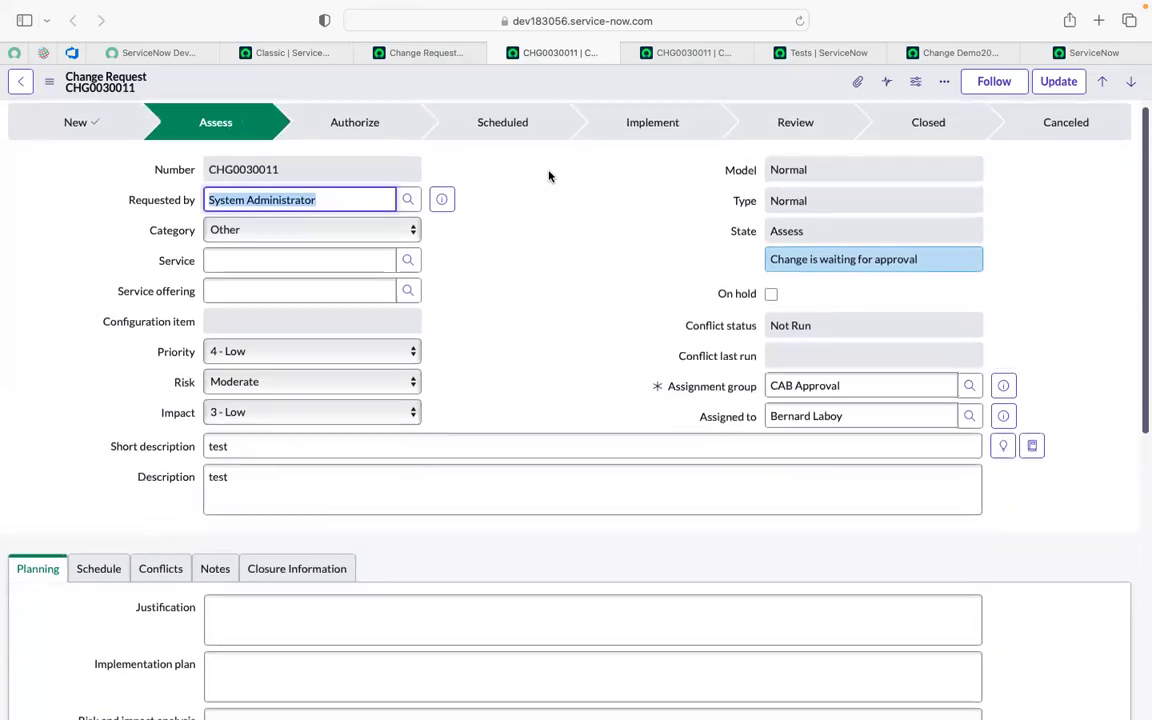
scroll(548, 176, "down", 4)
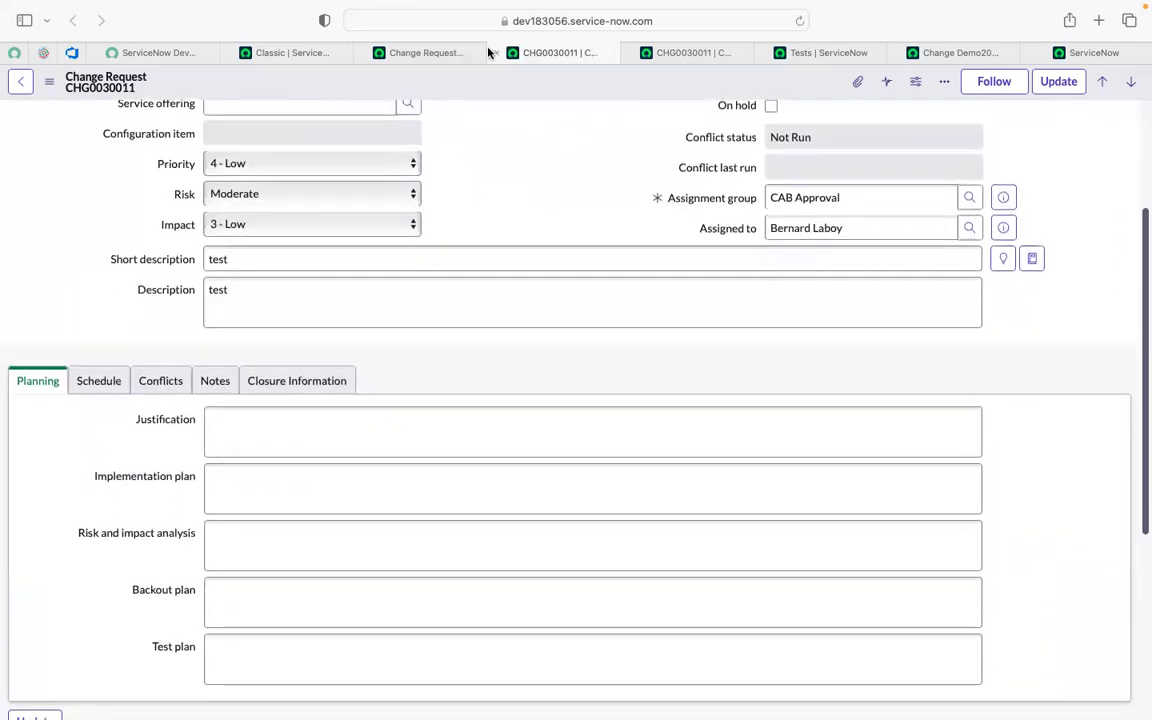
- Review the list of approvers on the other open copy of change request CHG0030011
left_click(650, 54)
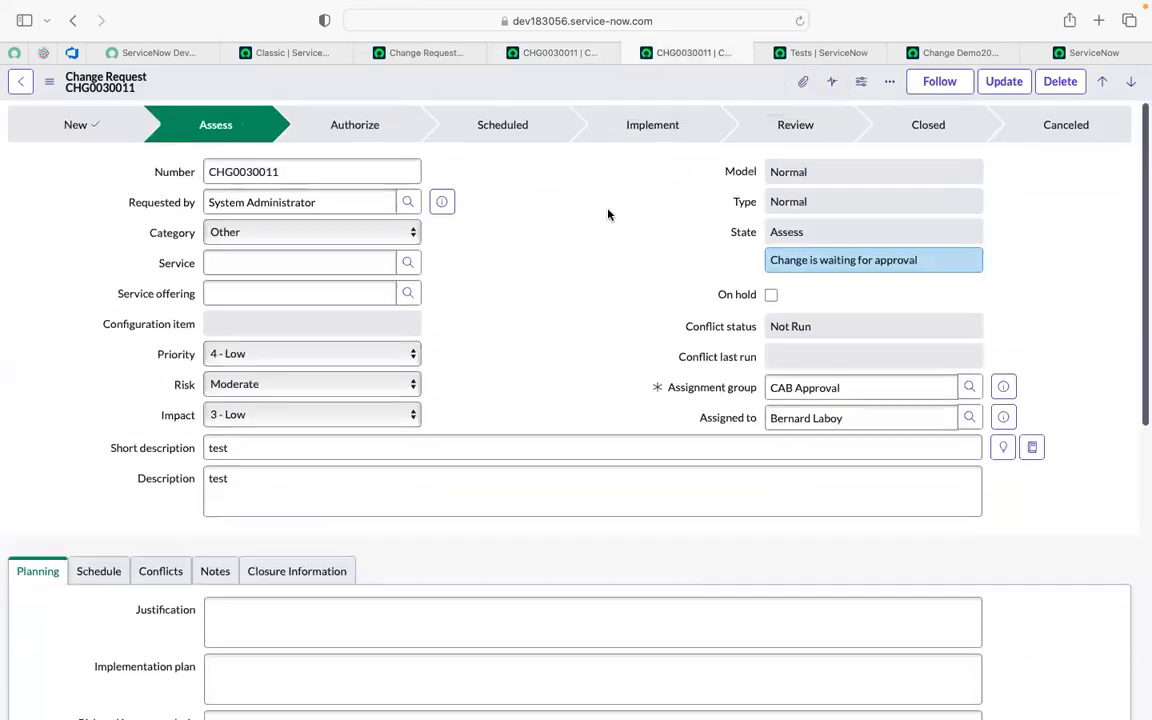
scroll(608, 212, "down", 11)
left_click(257, 465)
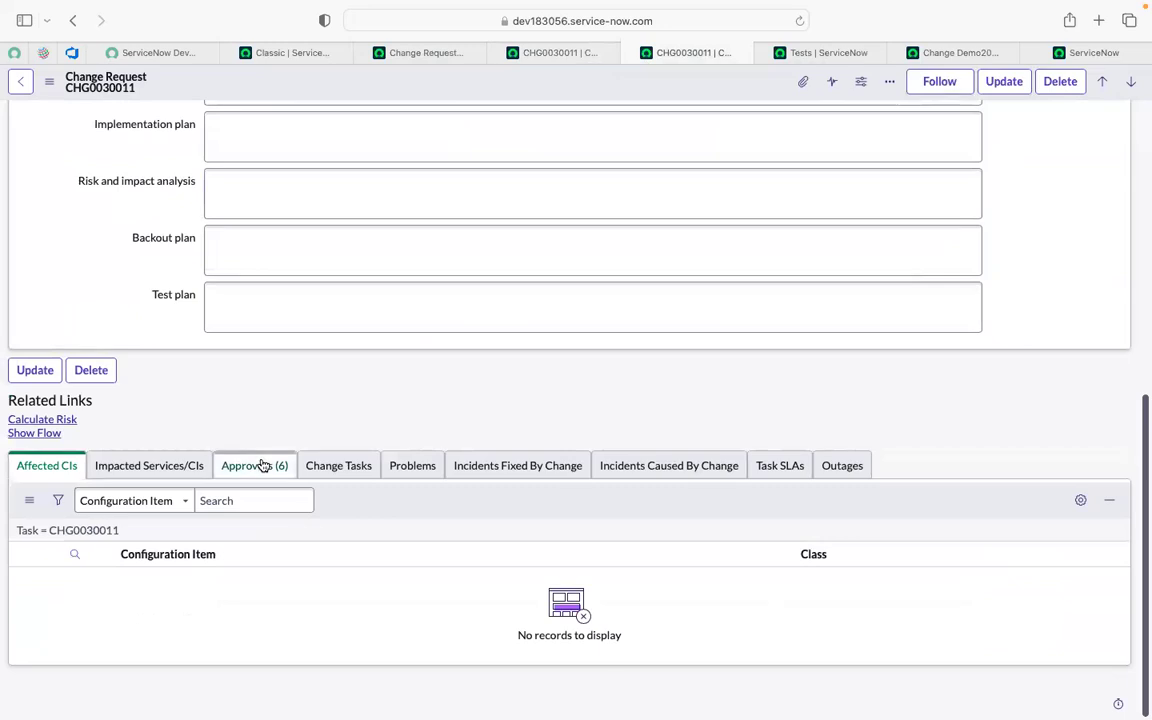
scroll(257, 394, "down", 2)
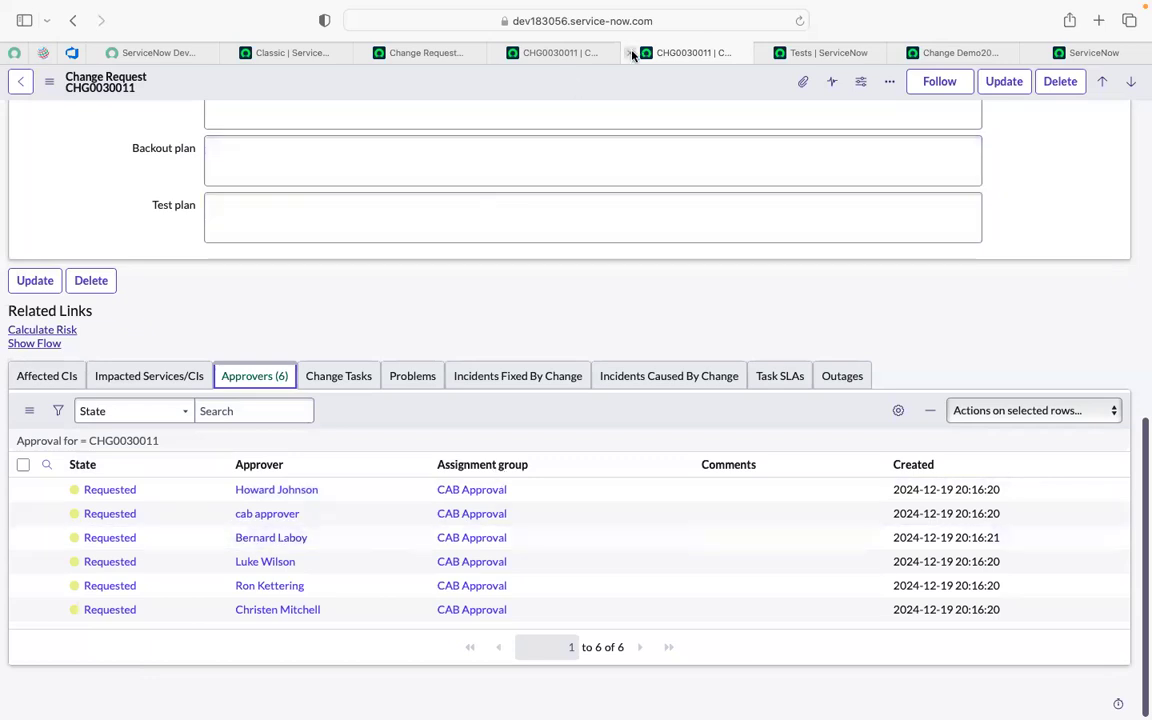
- Close both open copies of CHG0030011 and end the user impersonation from the Service Operations Workspace
left_click(631, 53)
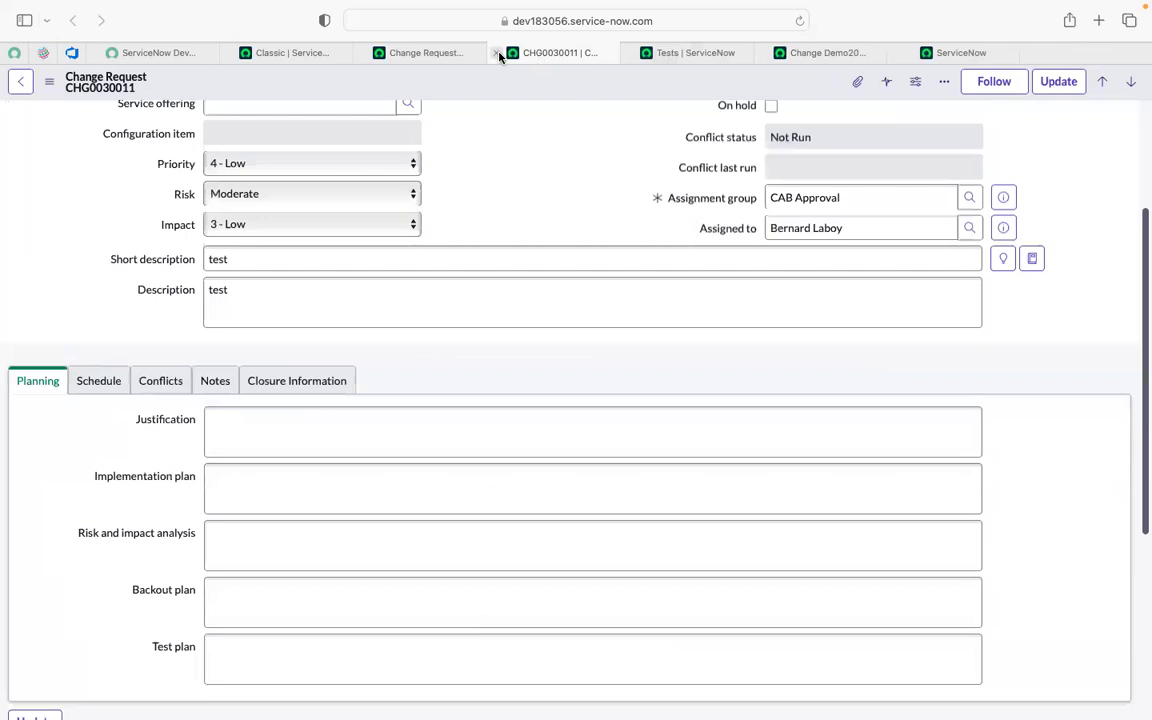
left_click(499, 55)
left_click(267, 54)
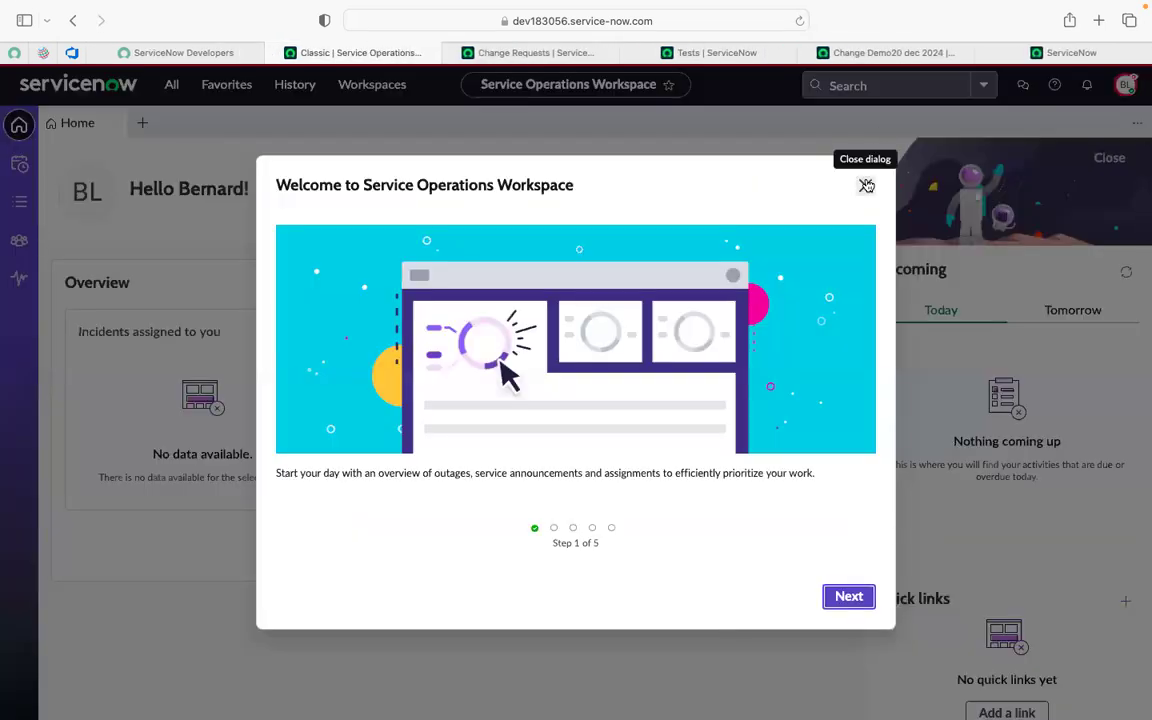
left_click(865, 185)
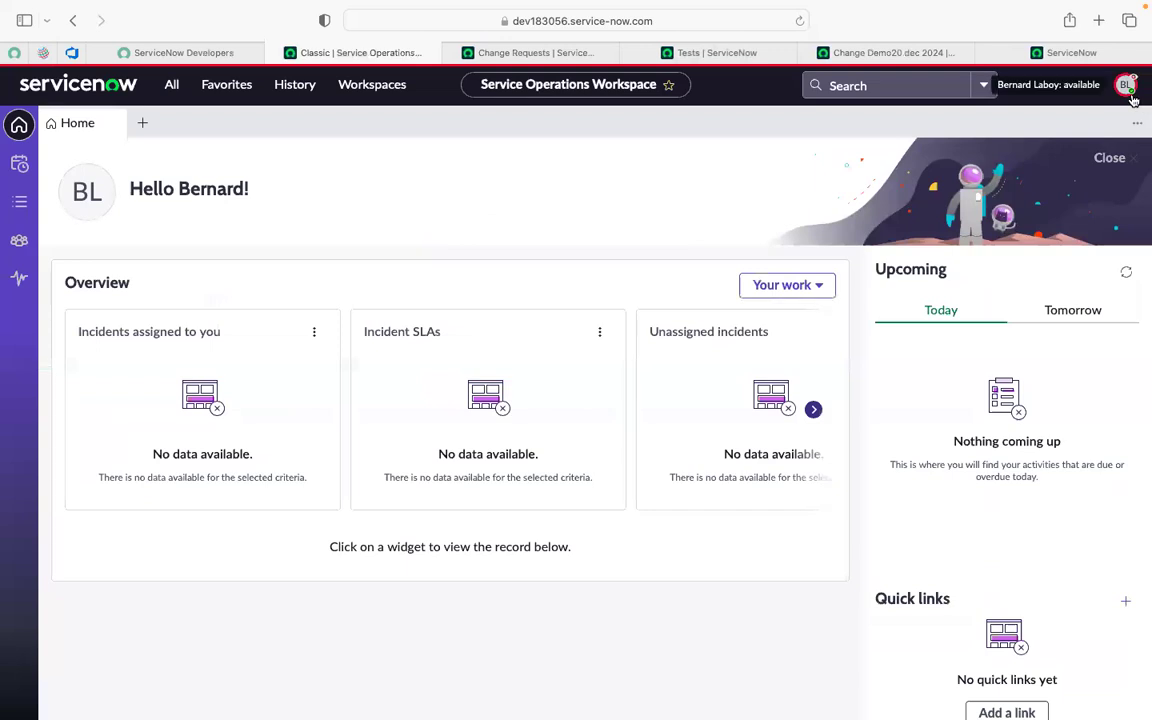
left_click(1126, 85)
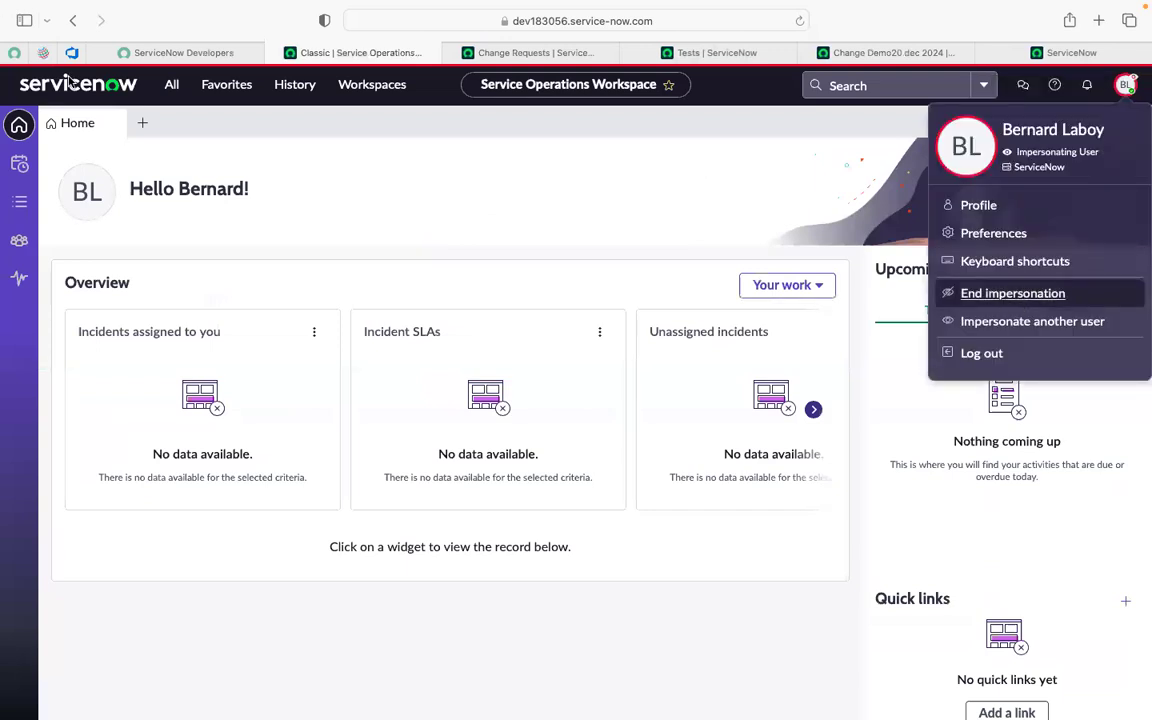
left_click(169, 88)
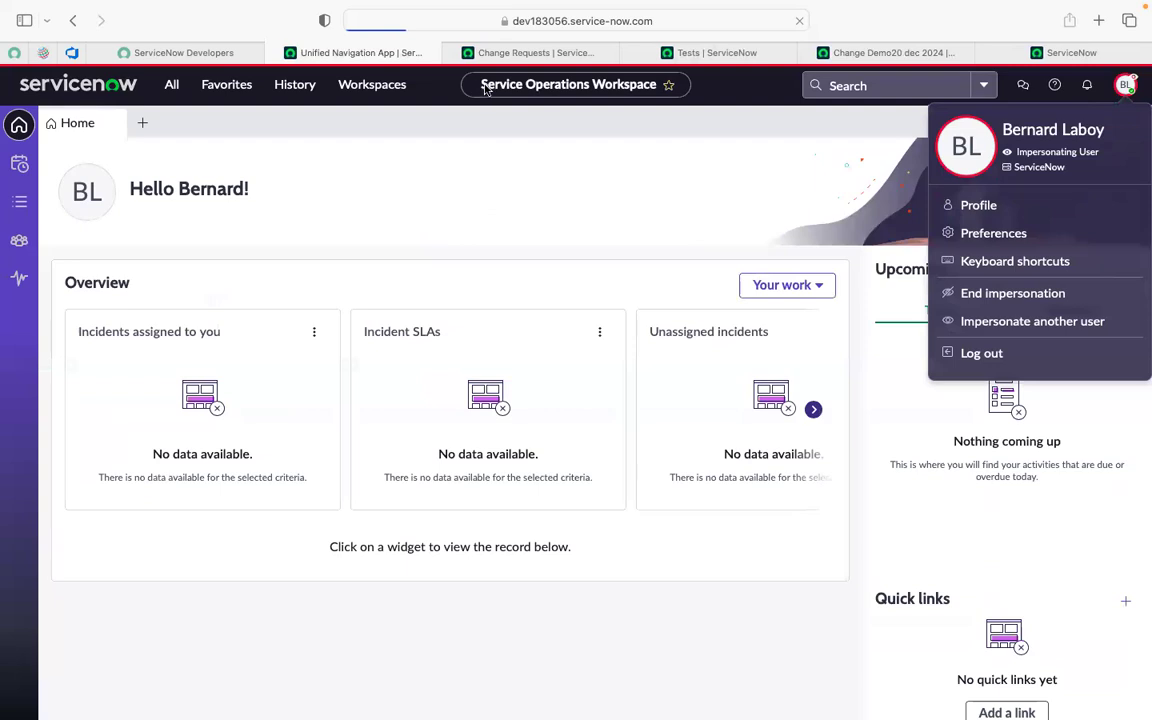
- Duplicate the Change Requests list page and start a new change request with the Normal model in the copy
left_click(505, 55)
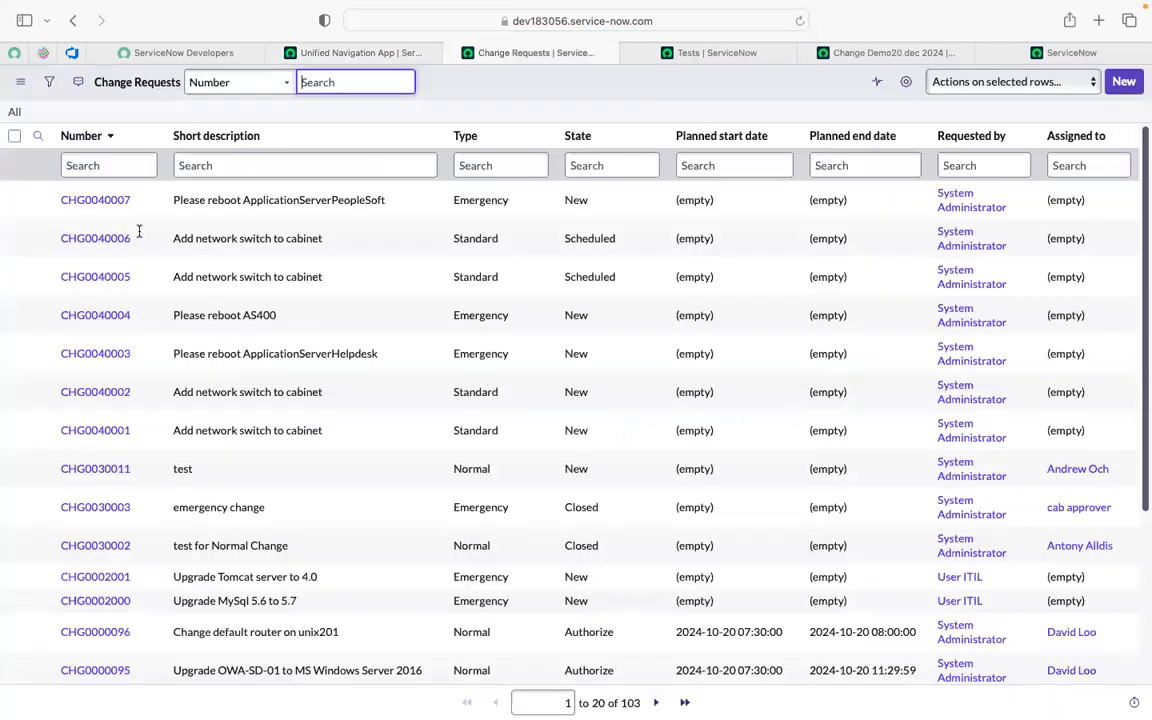
left_click(533, 83)
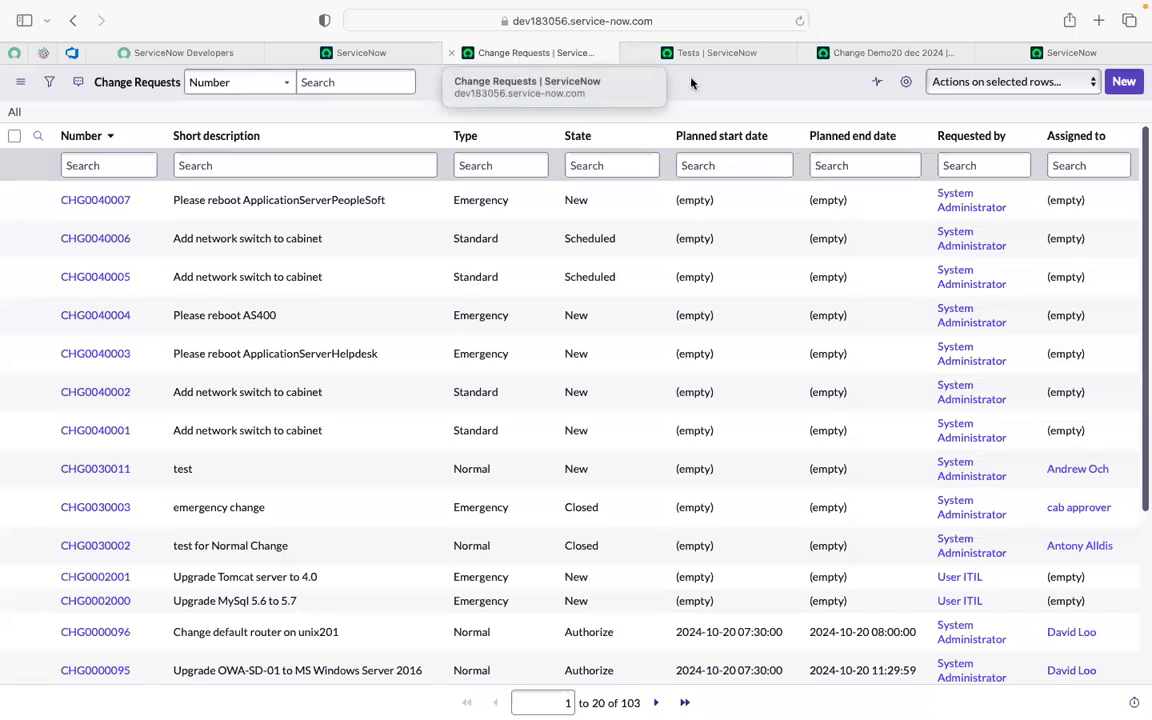
left_click(509, 52)
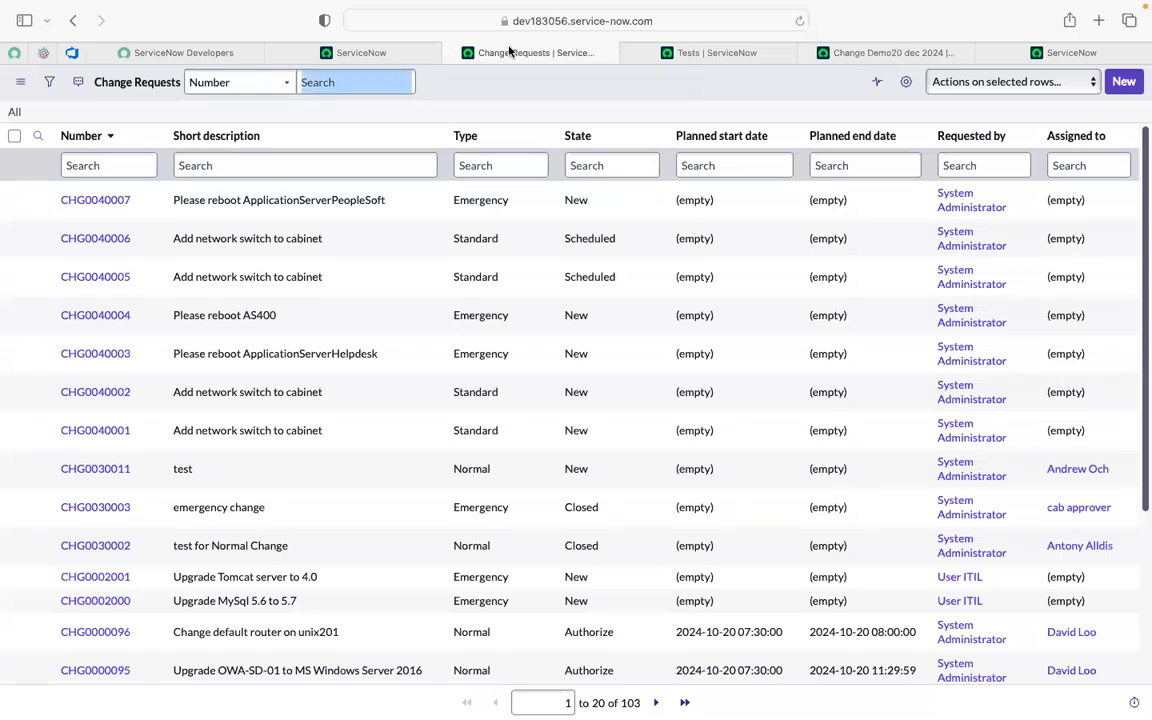
right_click(509, 52)
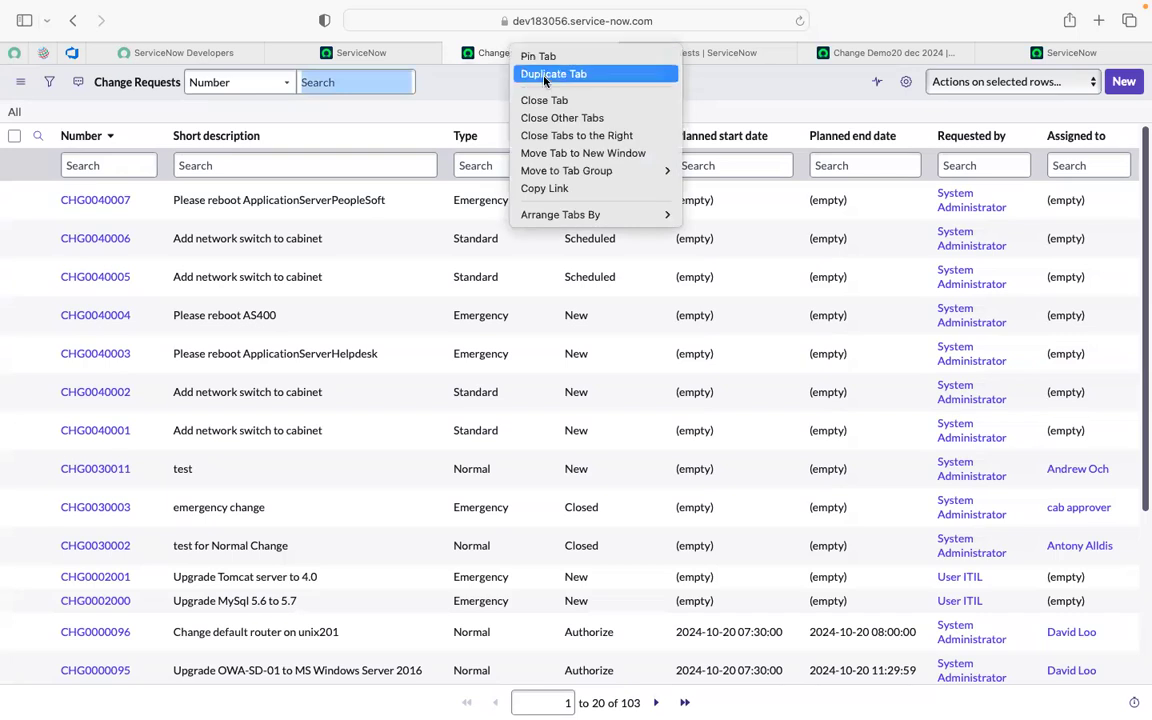
left_click(547, 74)
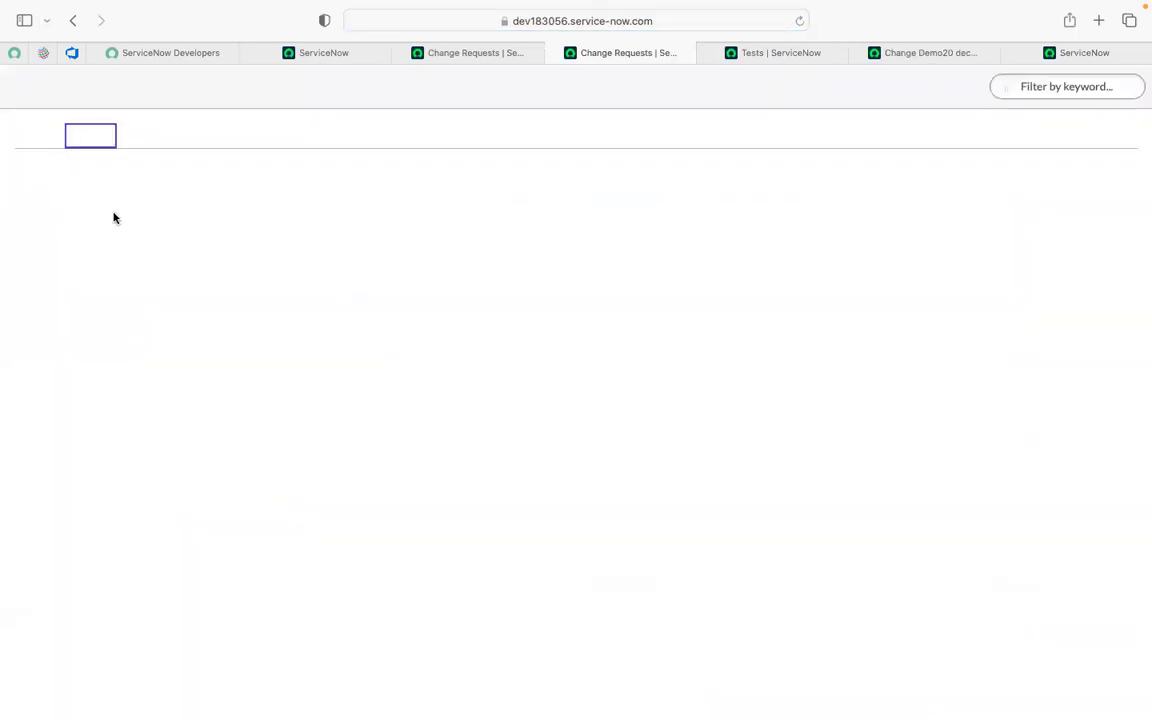
left_click(349, 212)
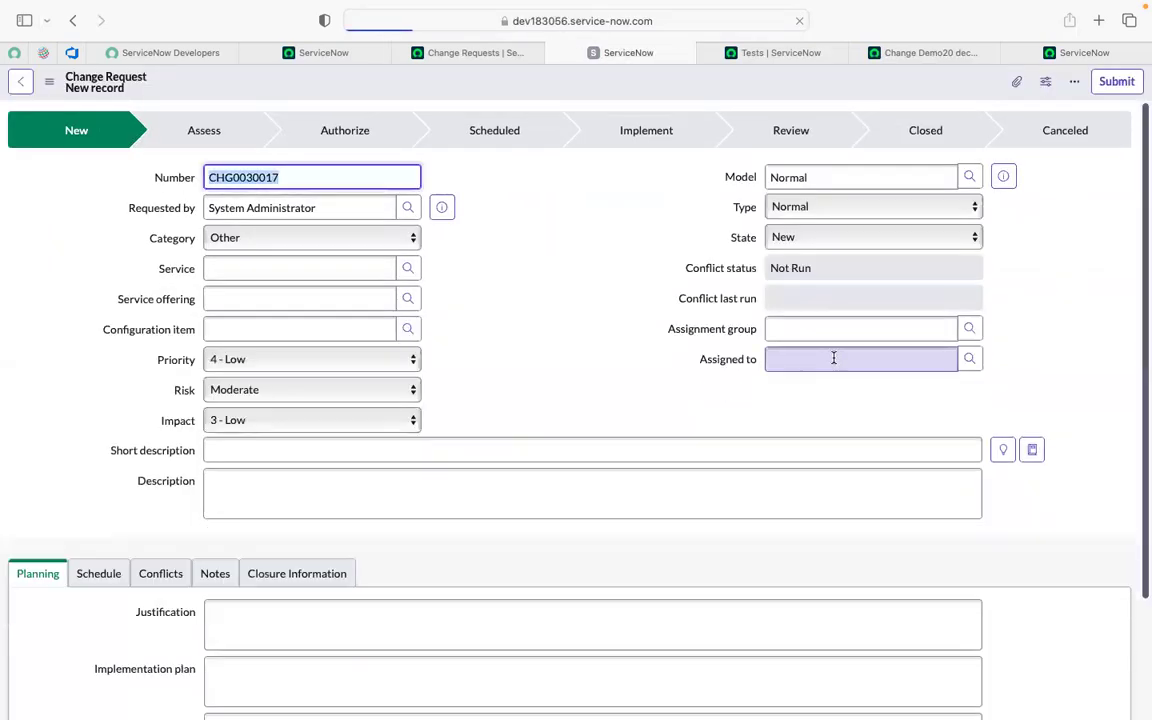
- Set the new change's assignment group to Change Management and its Assigned to field to Change Manager
left_click(860, 329)
type("chanag")
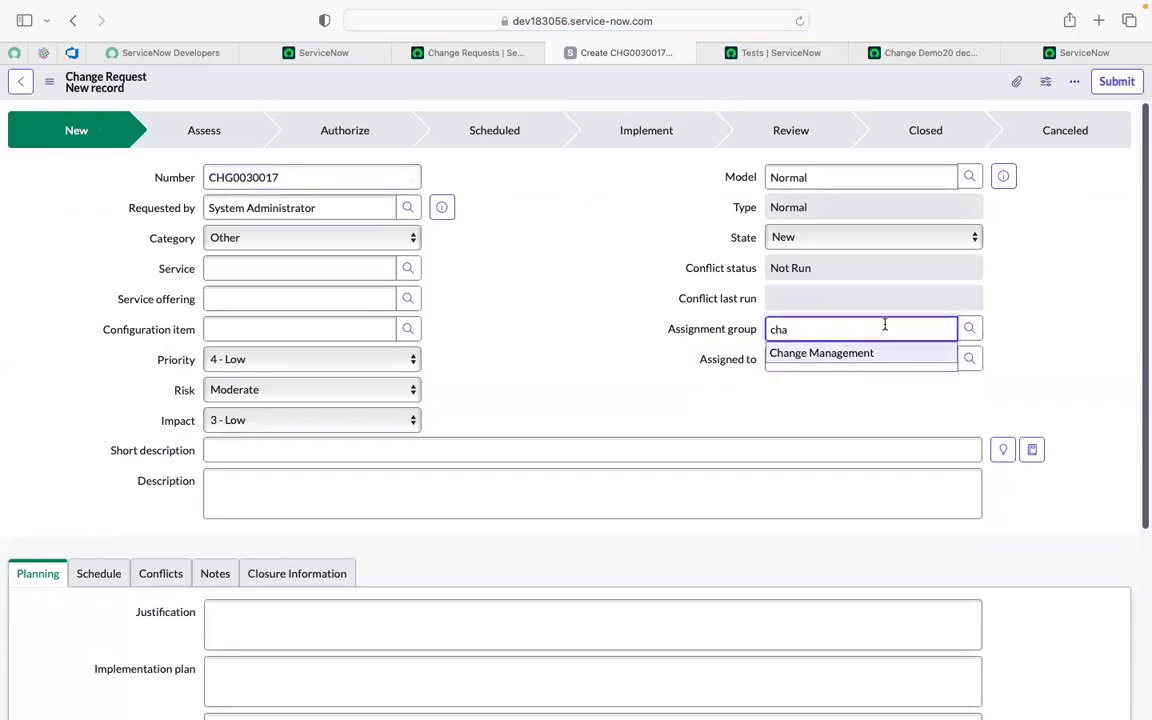
left_click(856, 354)
left_click(845, 357)
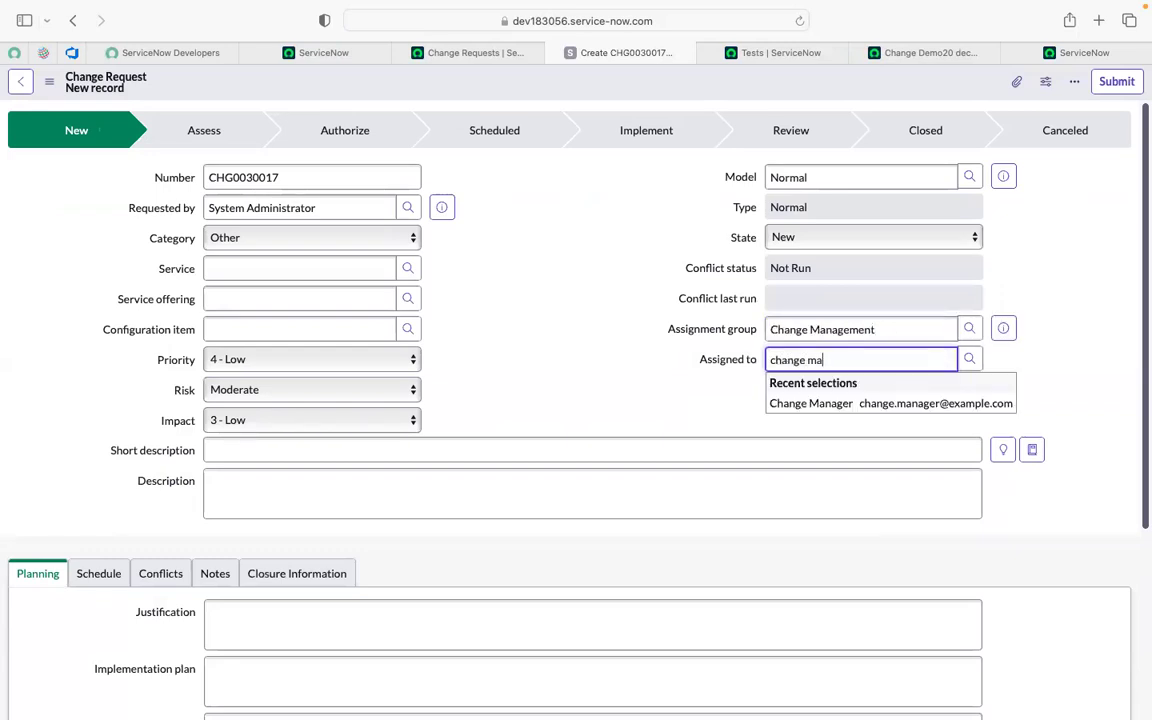
type("change ma")
left_click(861, 403)
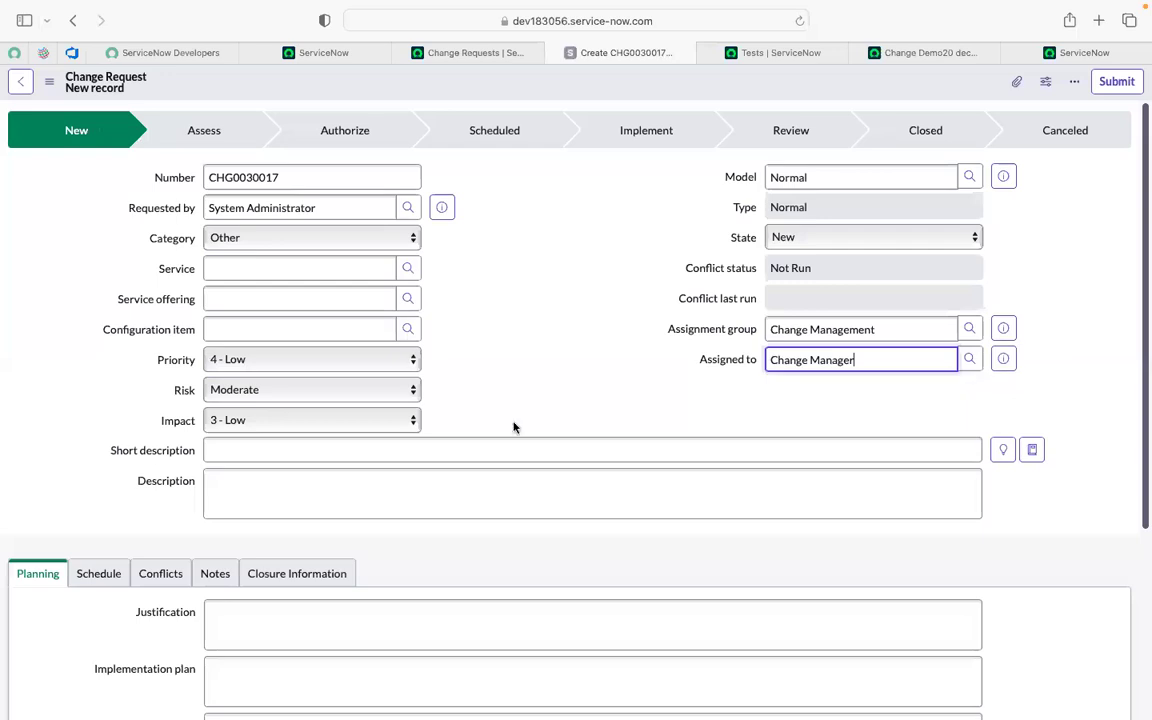
- Enter "test" as the short description, submit the change request and close the duplicated page
left_click(264, 456)
type("test")
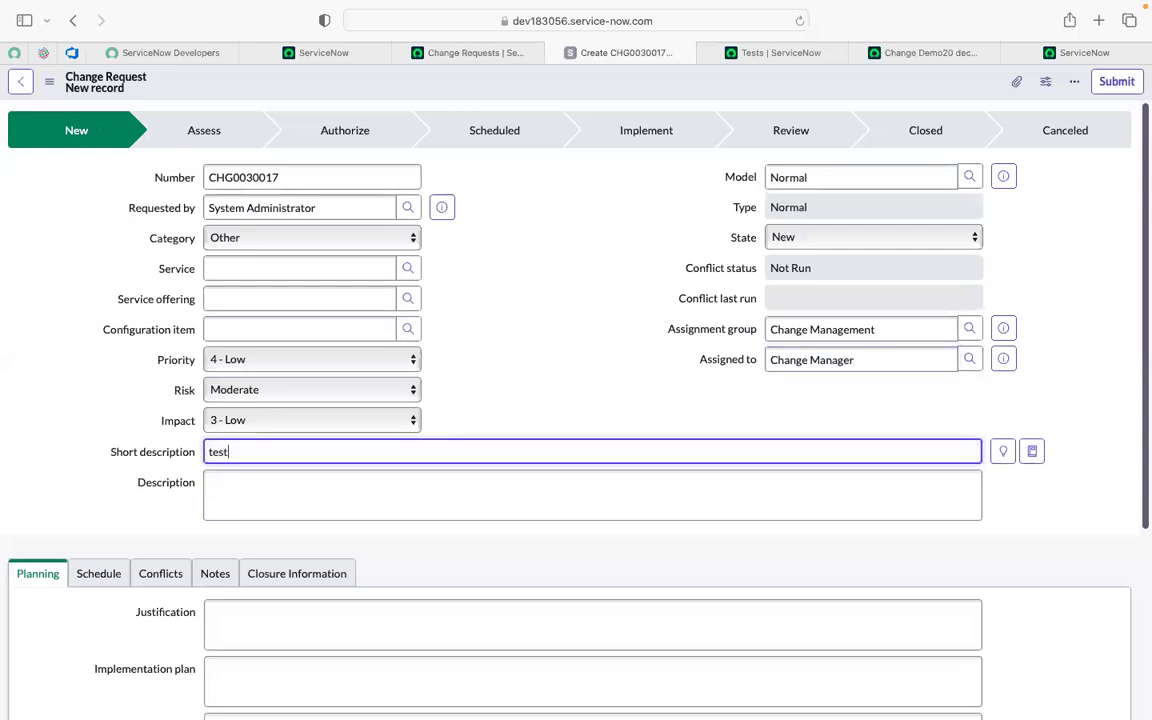
left_click(1115, 84)
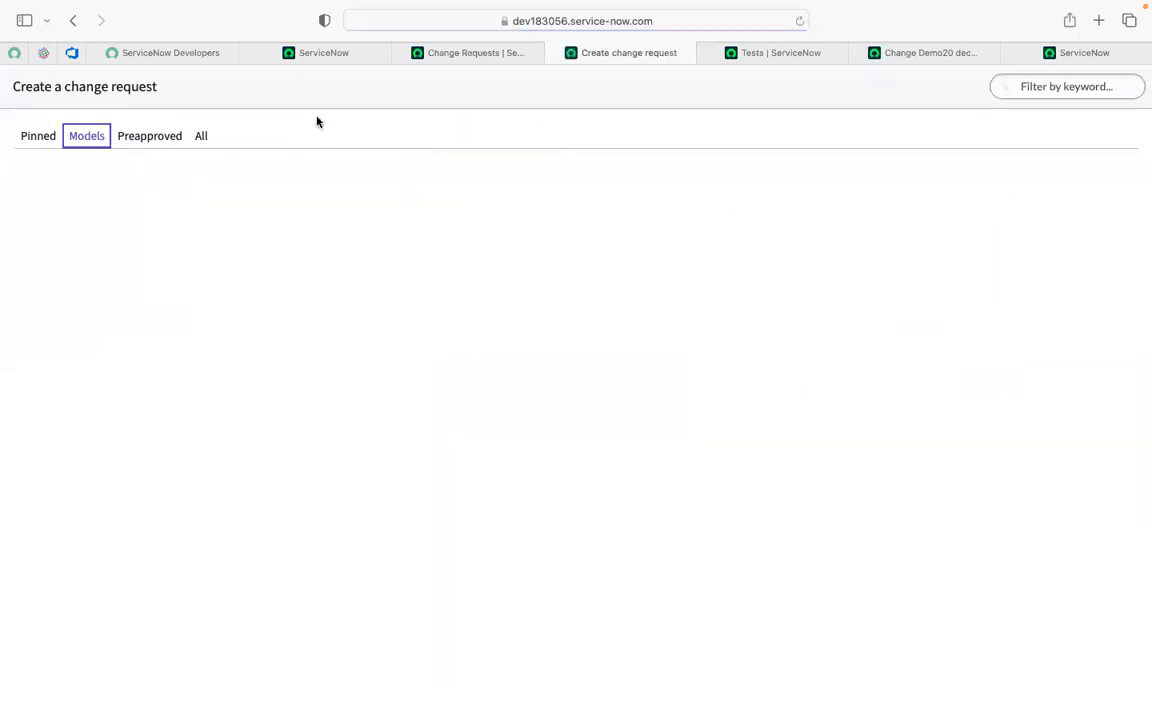
left_click(555, 55)
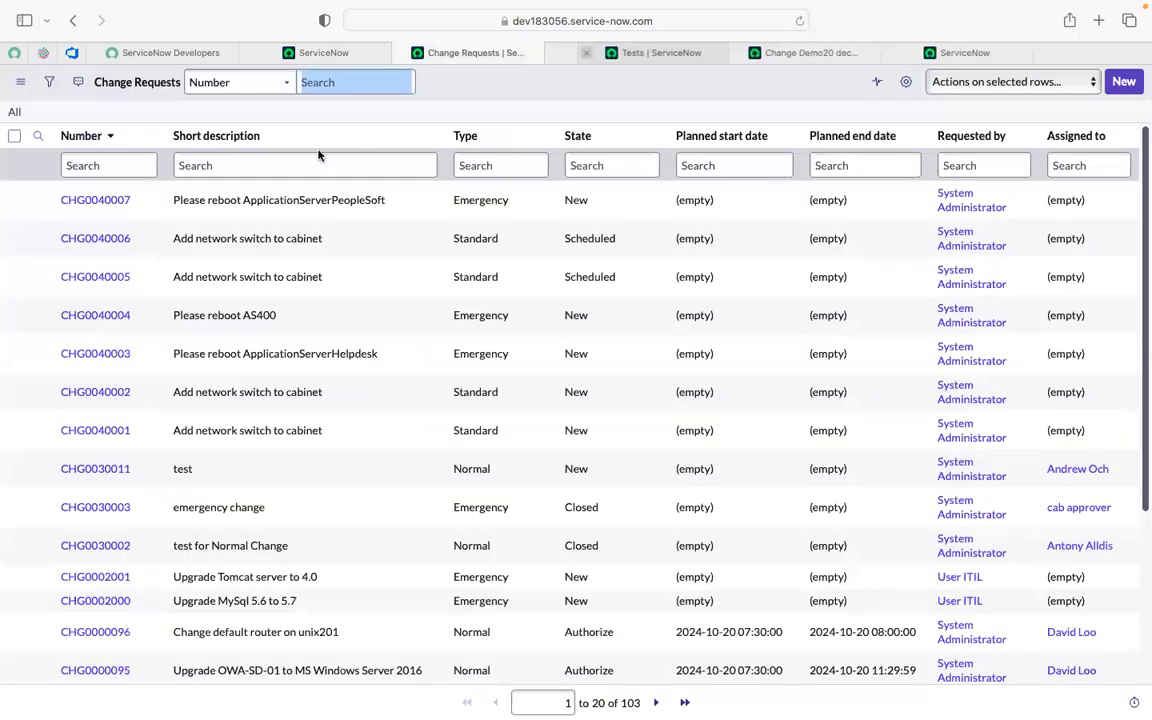
- Refresh the change list, open CHG0030017 in its own tab and request its approval
left_click(800, 22)
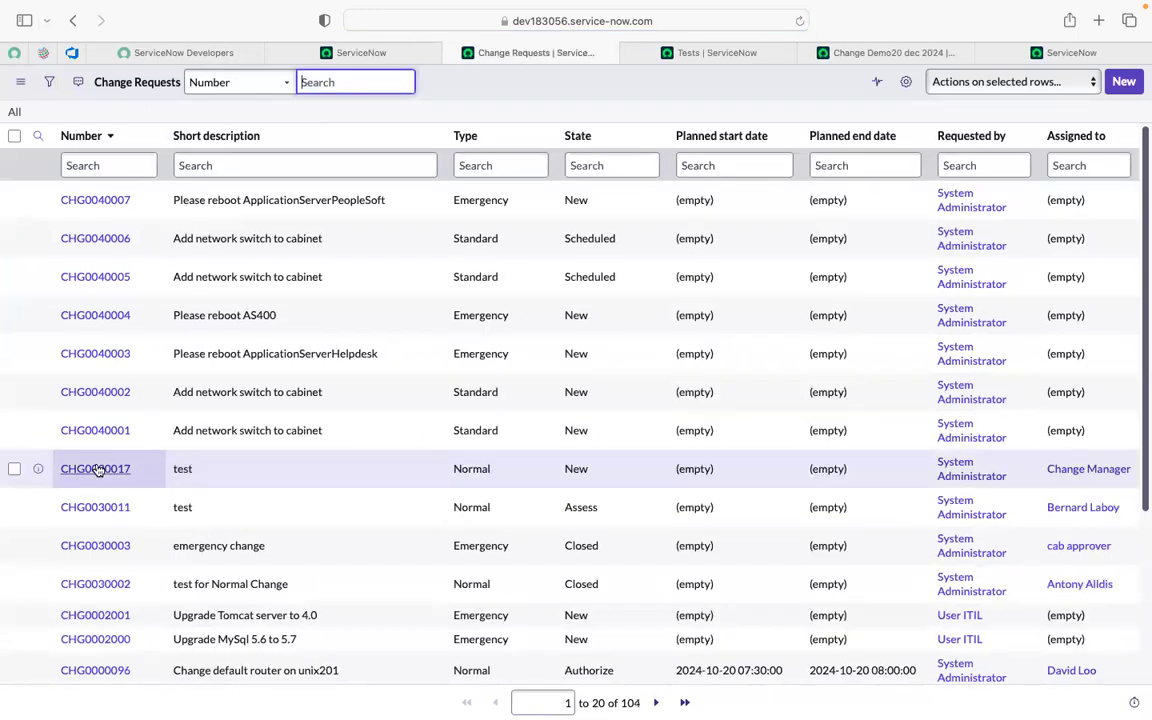
left_click(98, 473, "super")
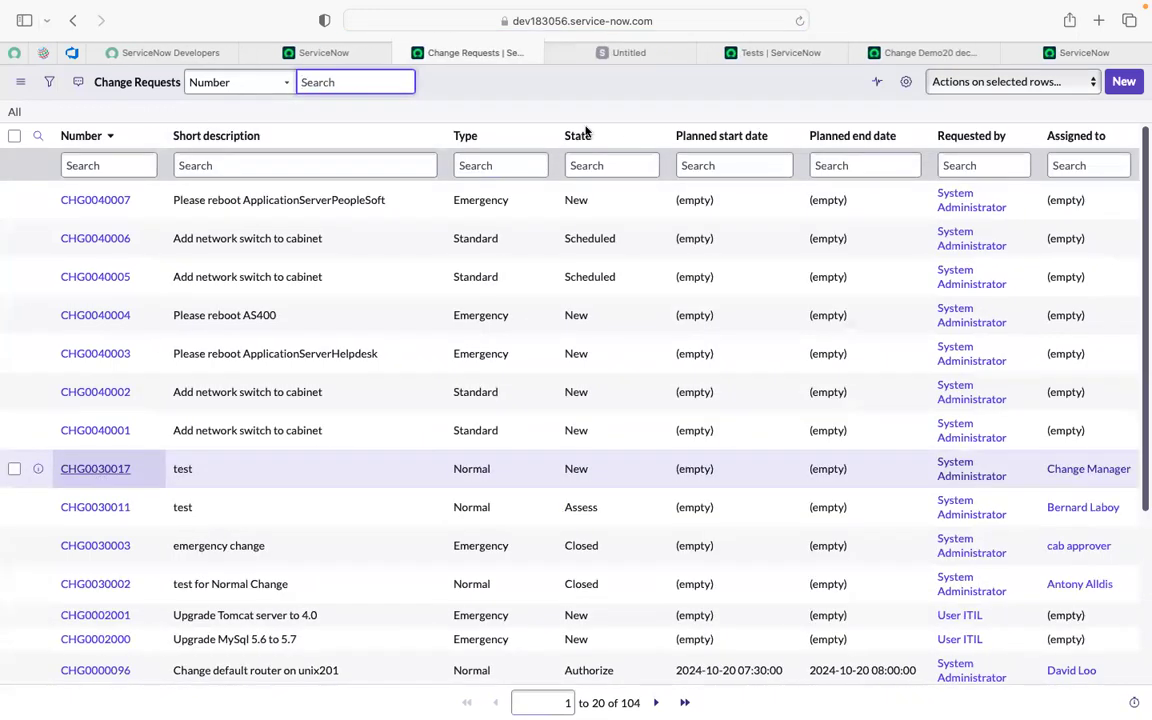
left_click(620, 52)
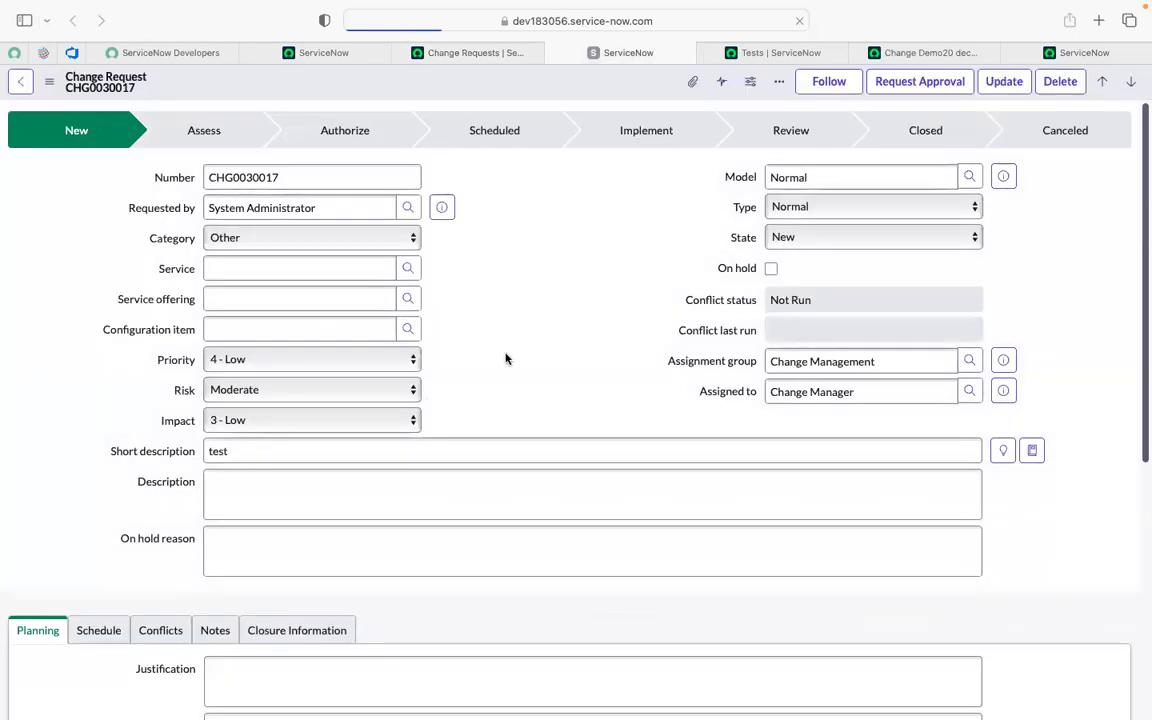
scroll(593, 361, "down", 10)
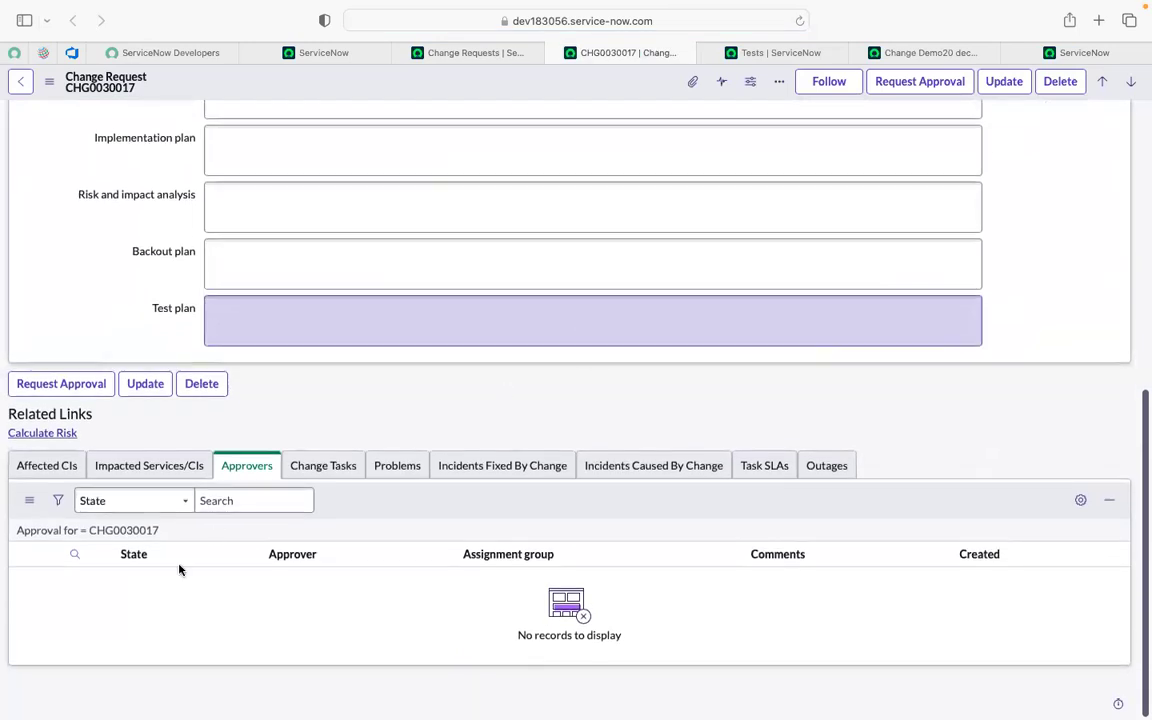
scroll(404, 458, "up", 10)
left_click(897, 90)
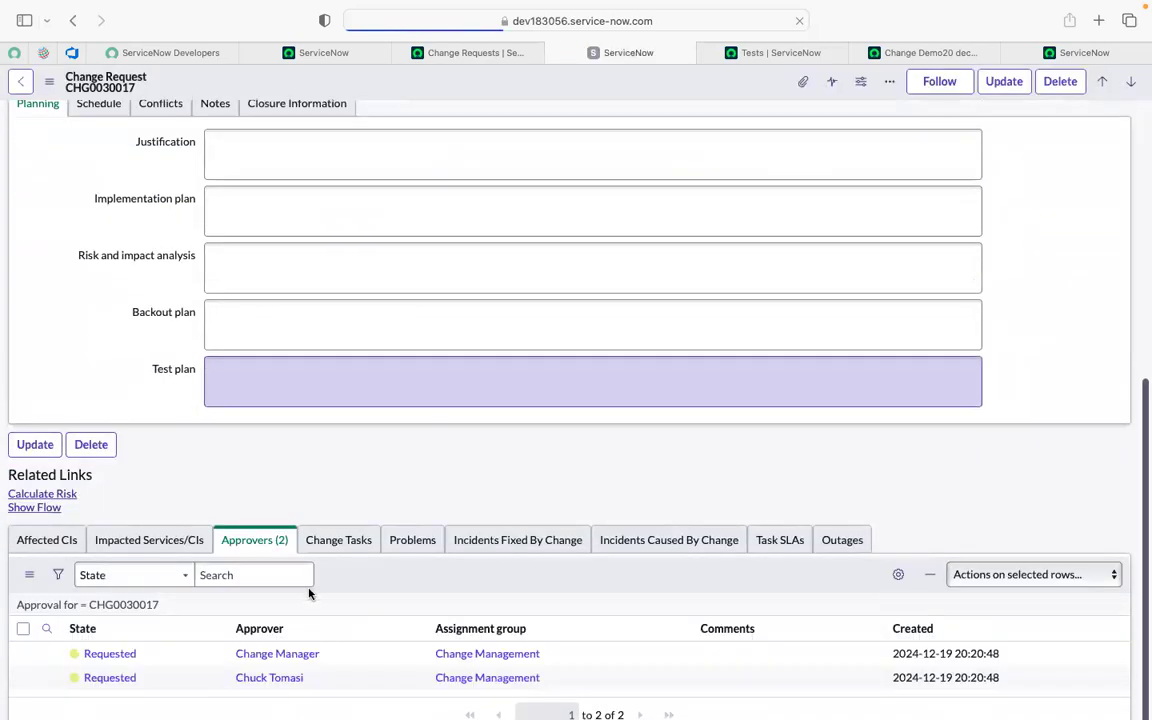
scroll(392, 403, "down", 1)
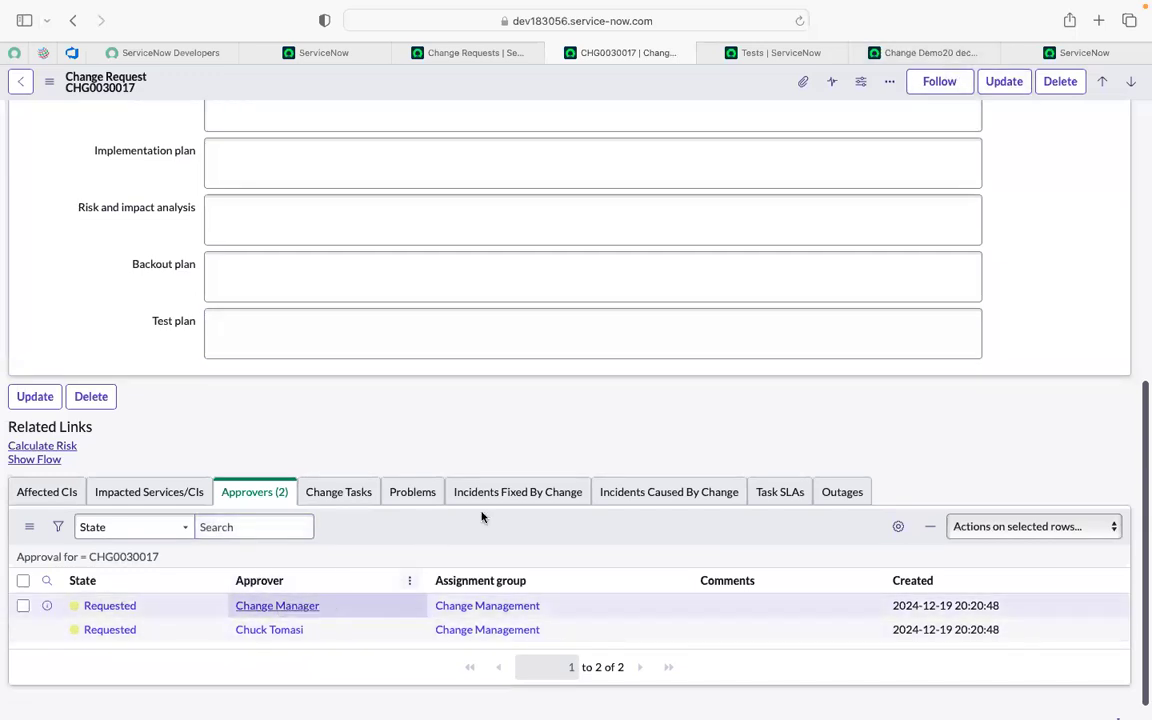
- Examine the related lists configuration of the Change Request form for the Approvers entry, then return to CHG0030017
mouse_move(1041, 50)
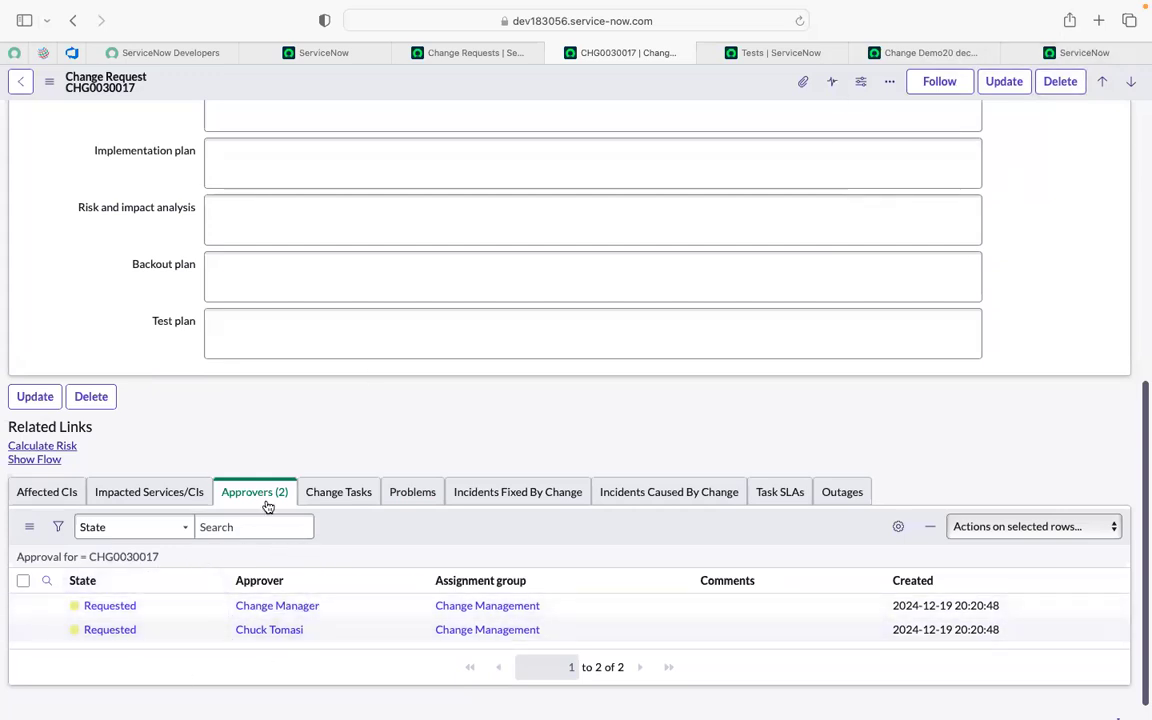
right_click(481, 90)
mouse_move(555, 345)
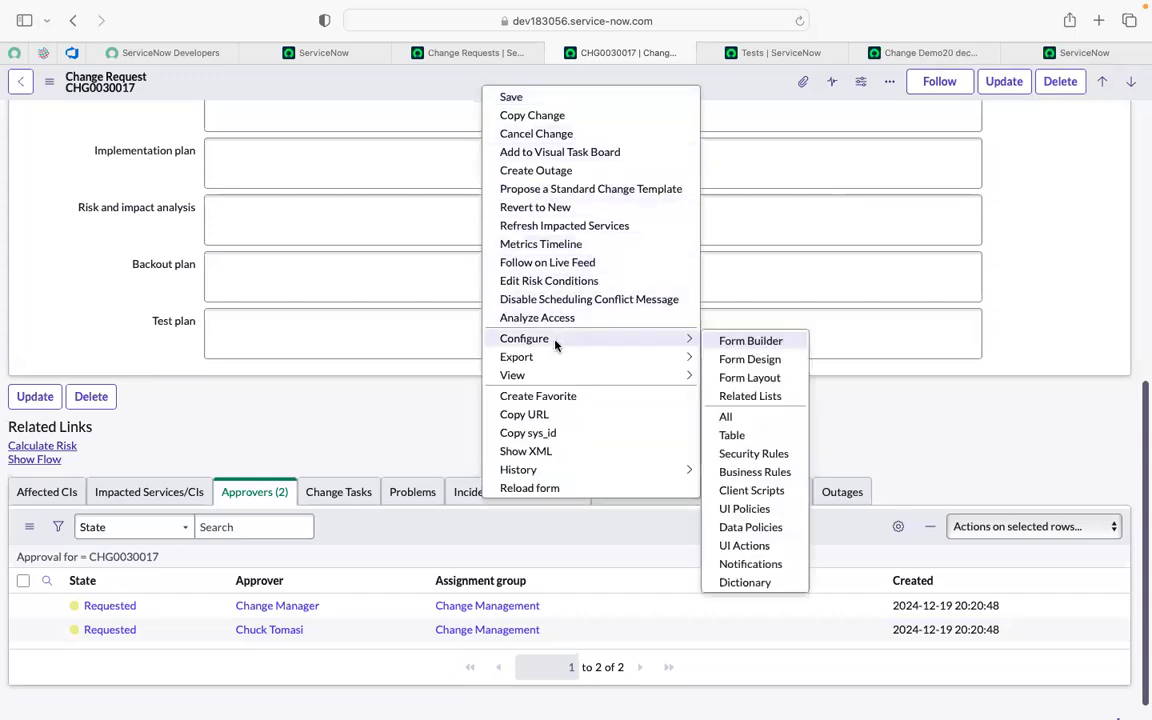
left_click(752, 400)
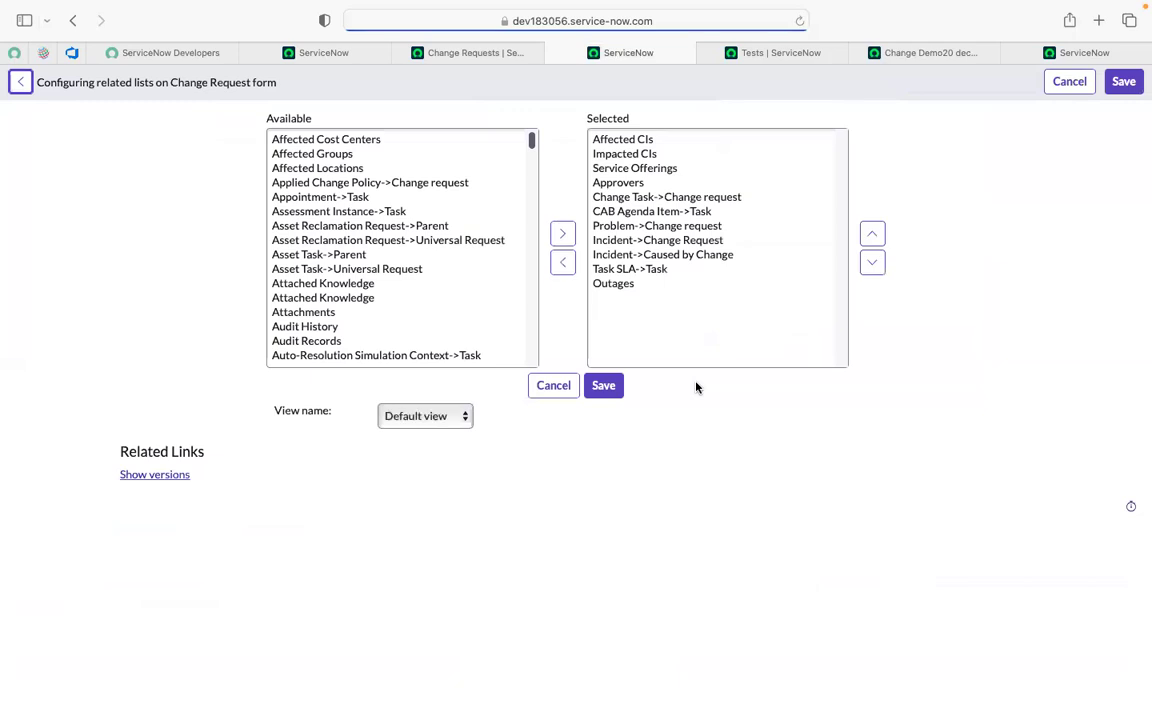
left_click(630, 184)
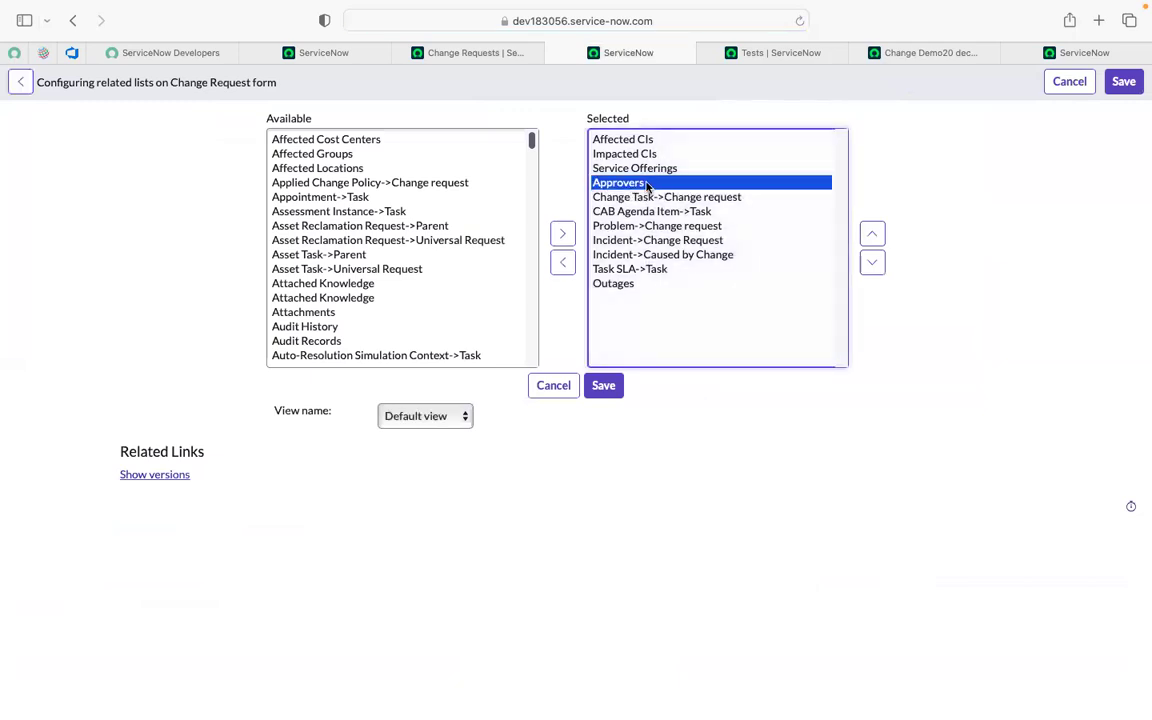
left_click(22, 85)
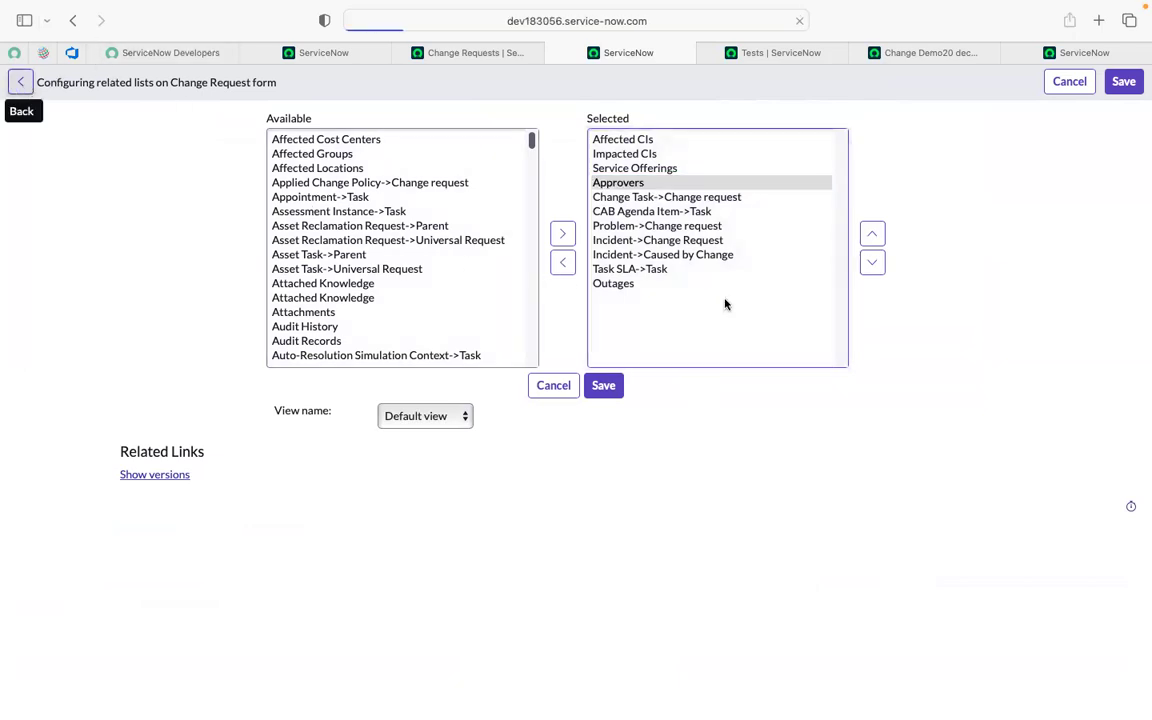
scroll(557, 256, "down", 5)
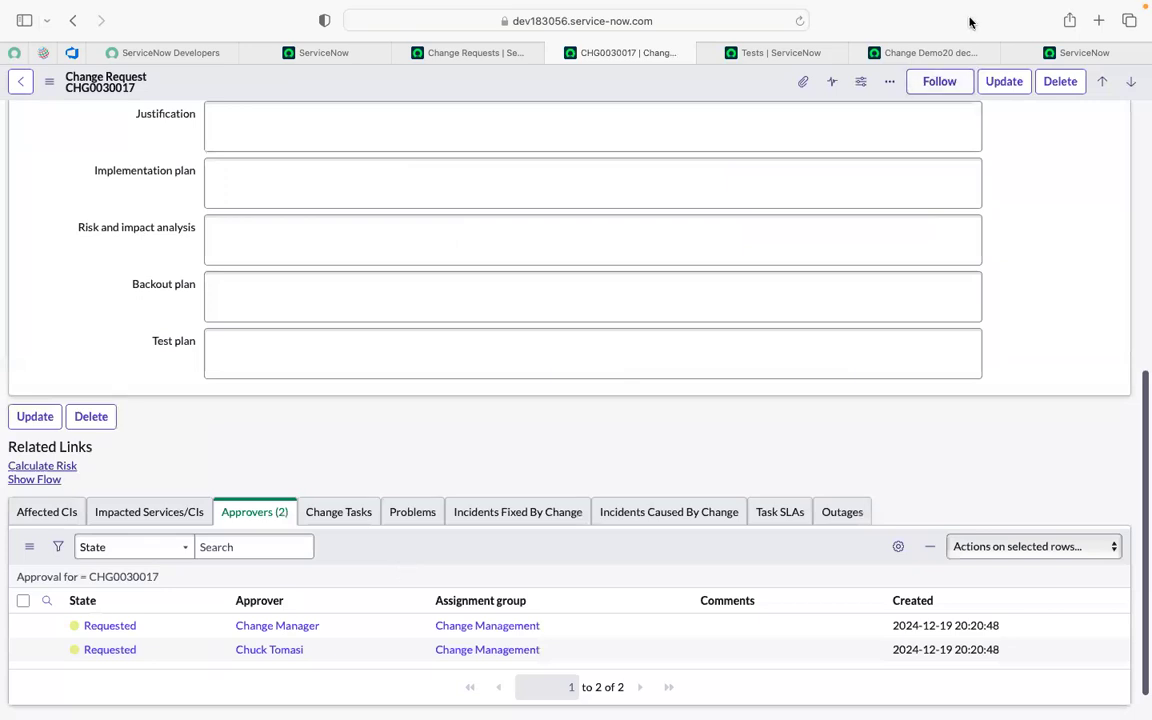
- Return to the Change Demo20 dec 2024 test and start adding a test step after step 8
left_click(914, 72)
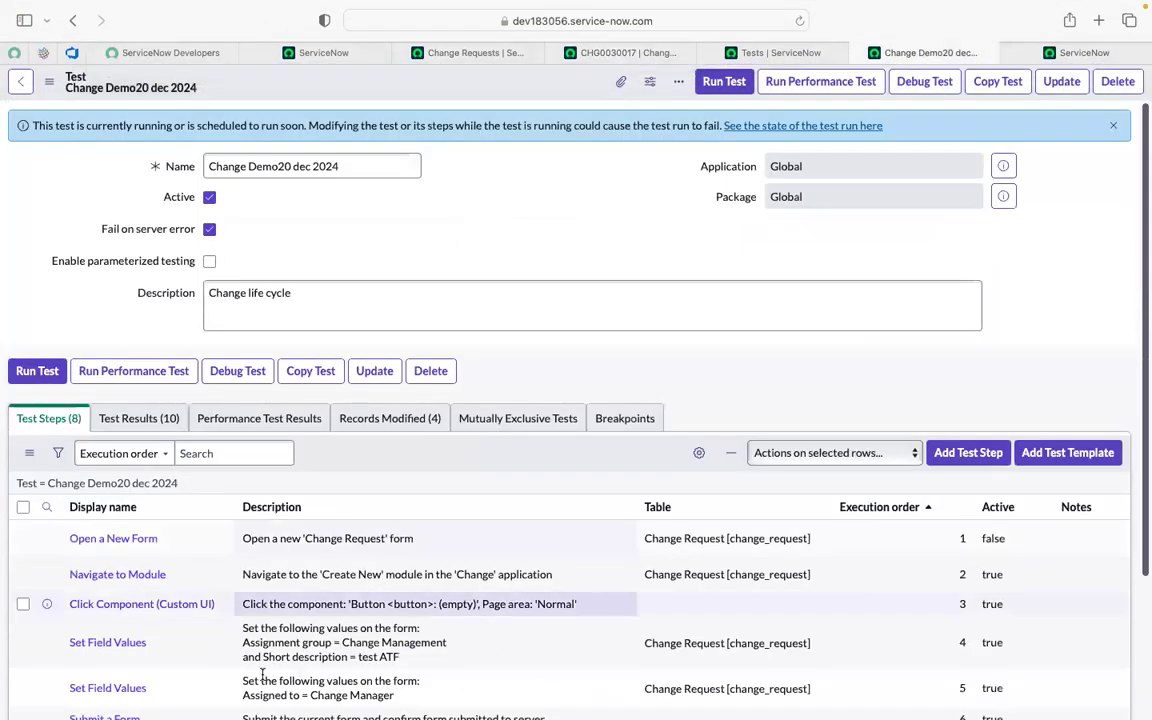
scroll(251, 658, "down", 2)
scroll(251, 658, "down", 1)
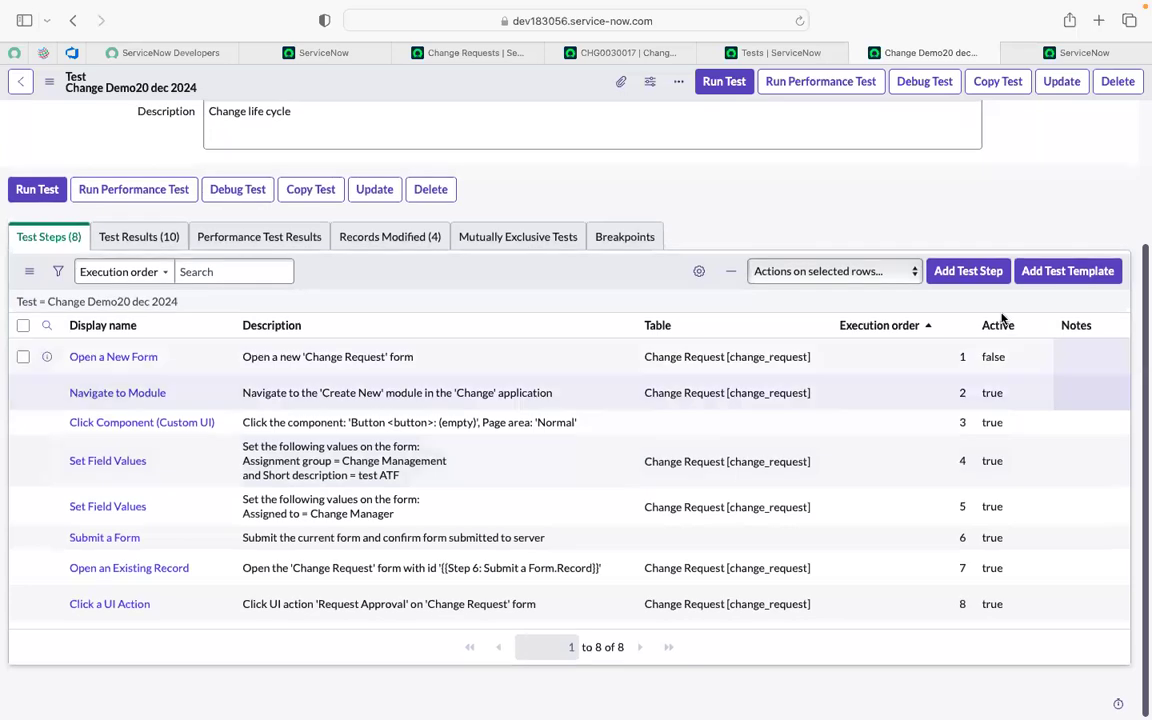
left_click(968, 272)
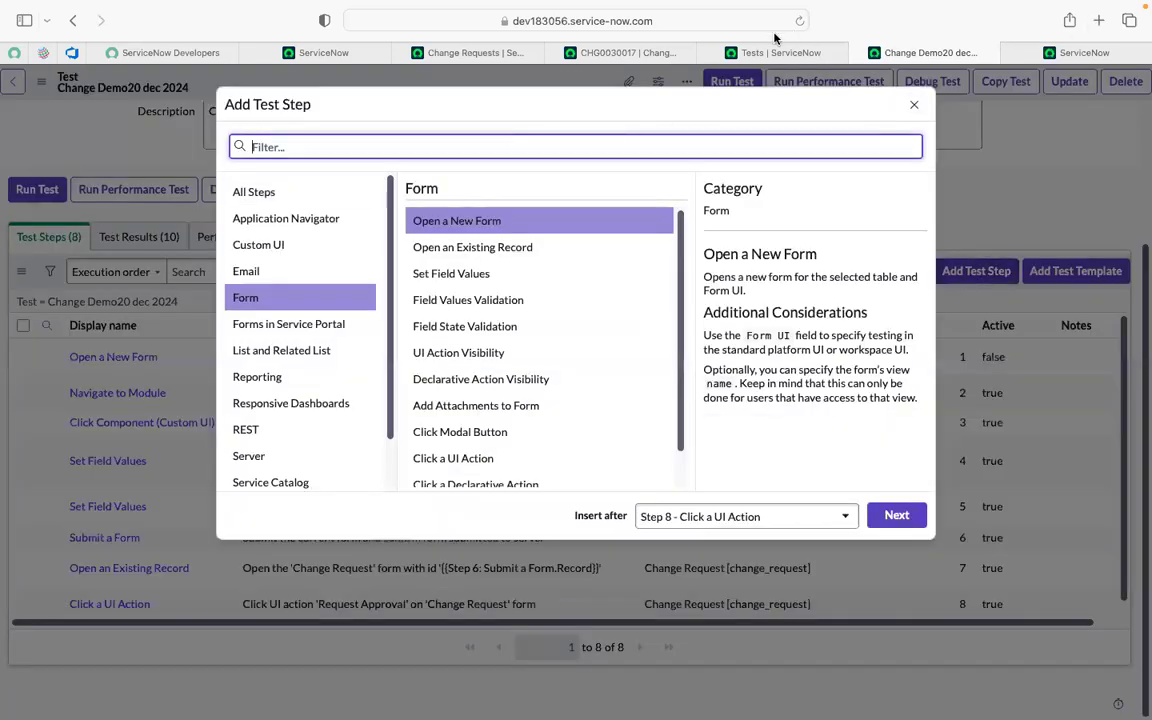
- Open the Change Manager approval record of CHG0030017 separately, examine its table name in the address and its State field, and return to the test
left_click(630, 53)
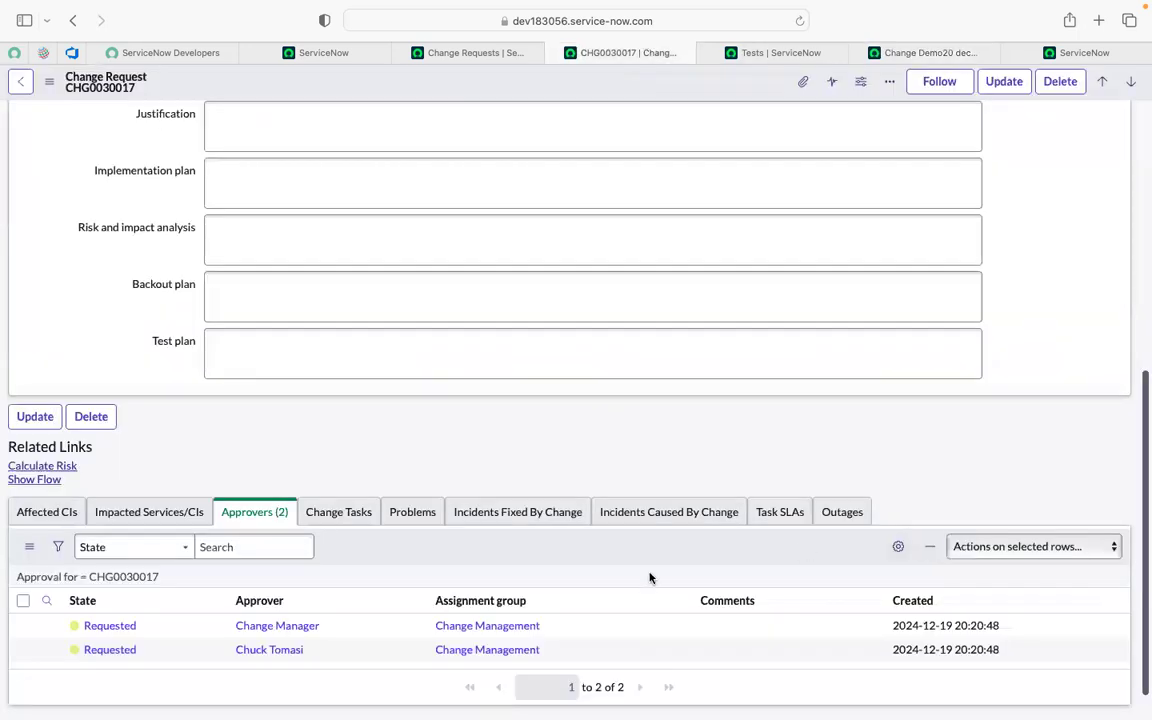
scroll(604, 560, "down", 1)
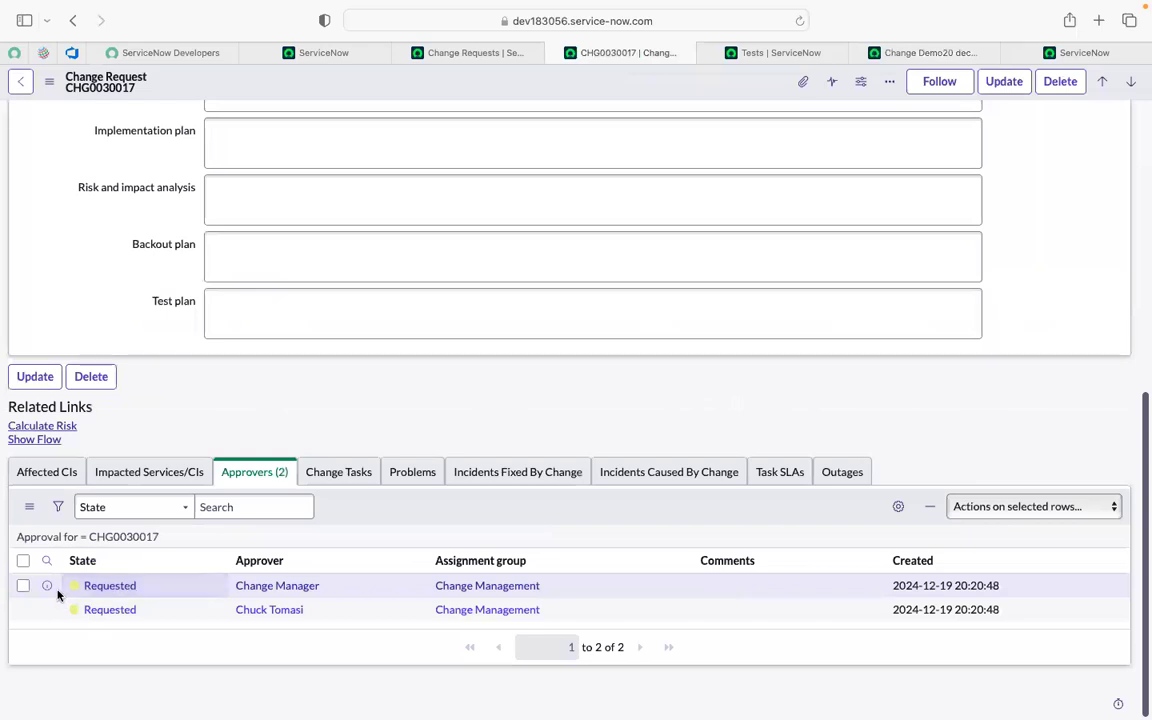
left_click(115, 591, "super")
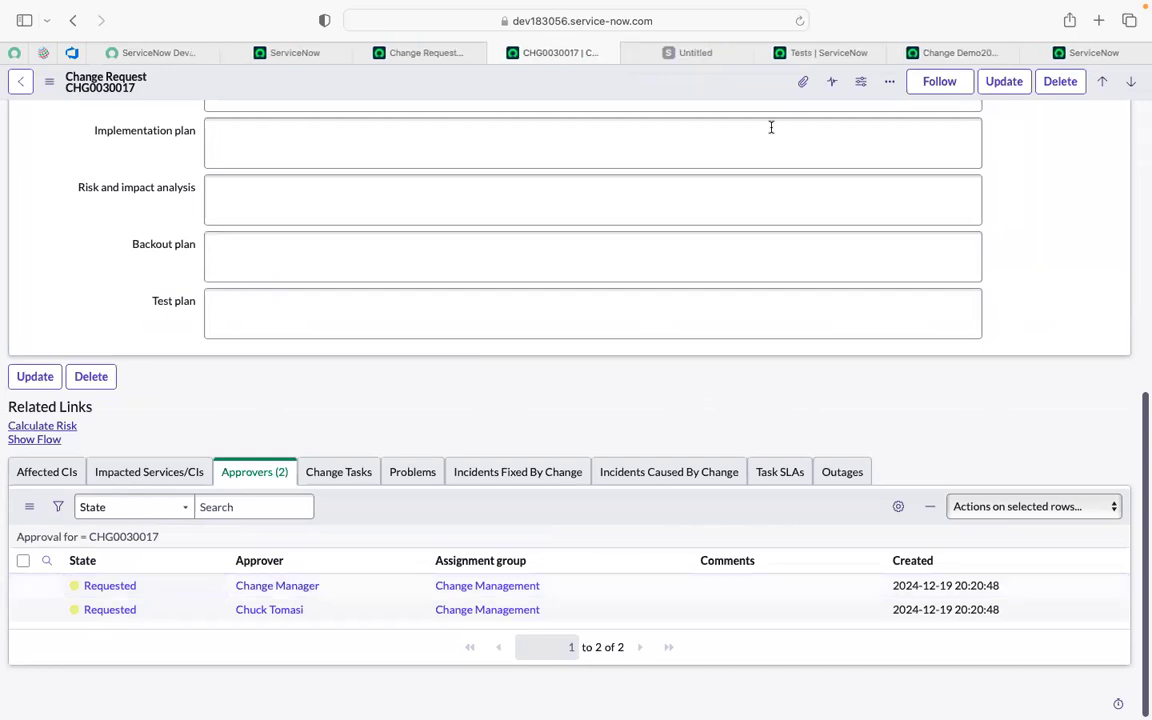
left_click(684, 55)
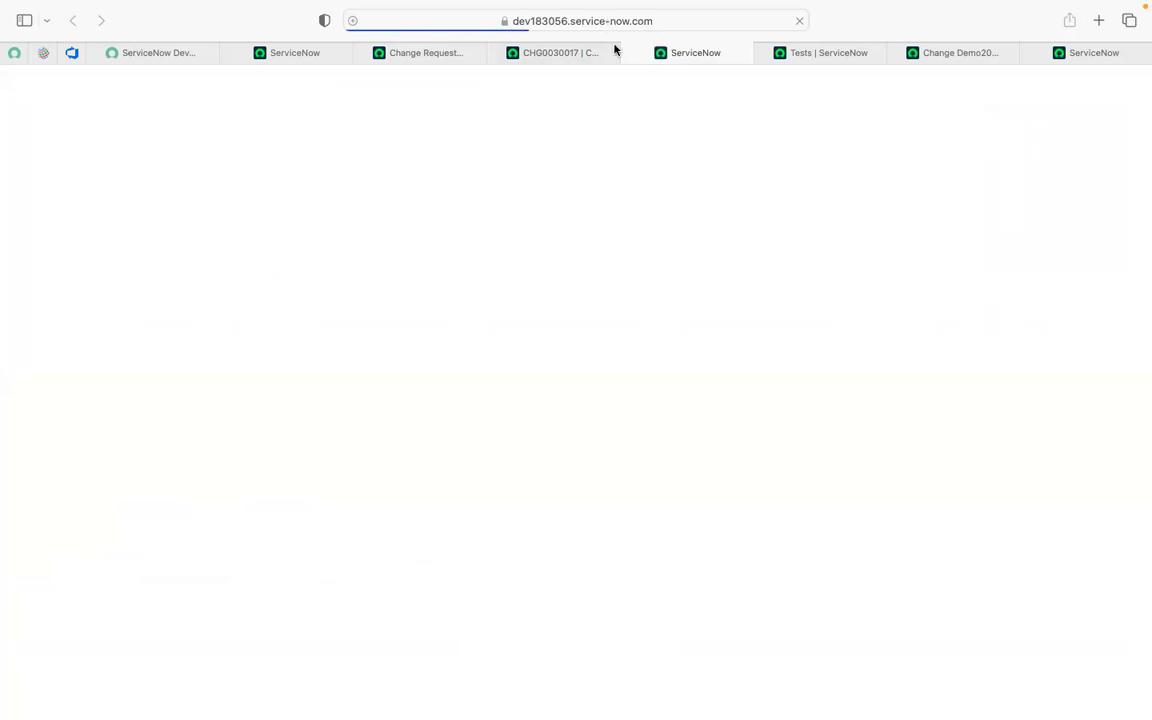
left_click(589, 21)
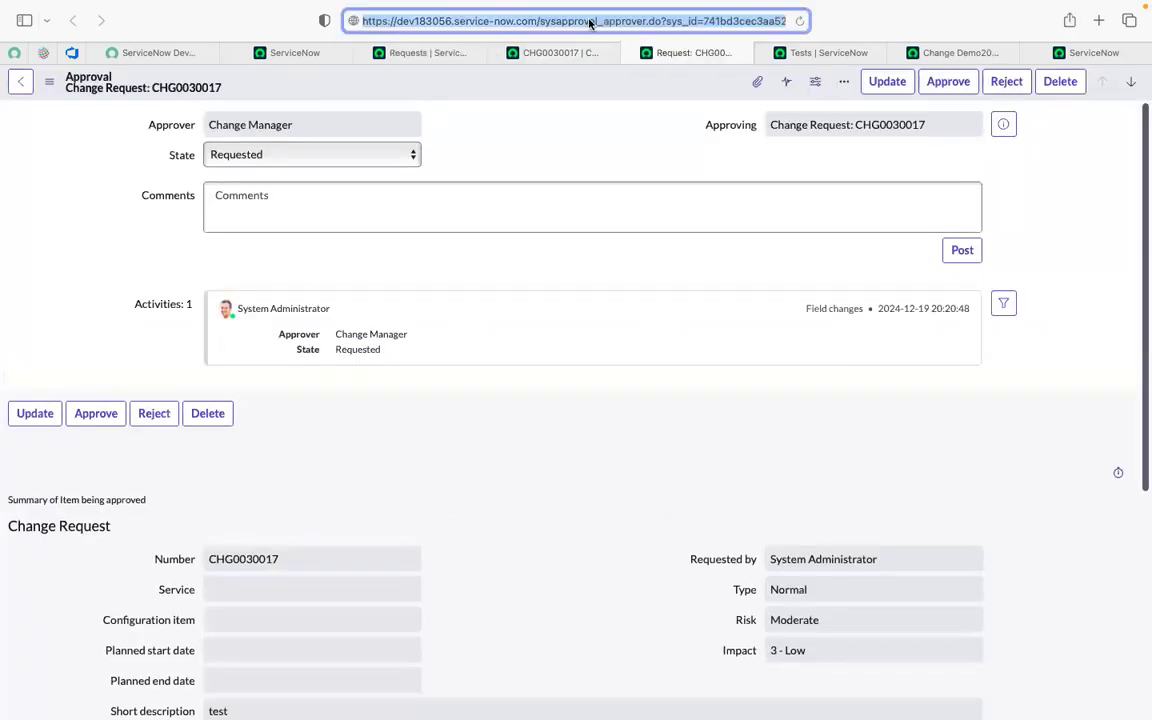
double_click(606, 20)
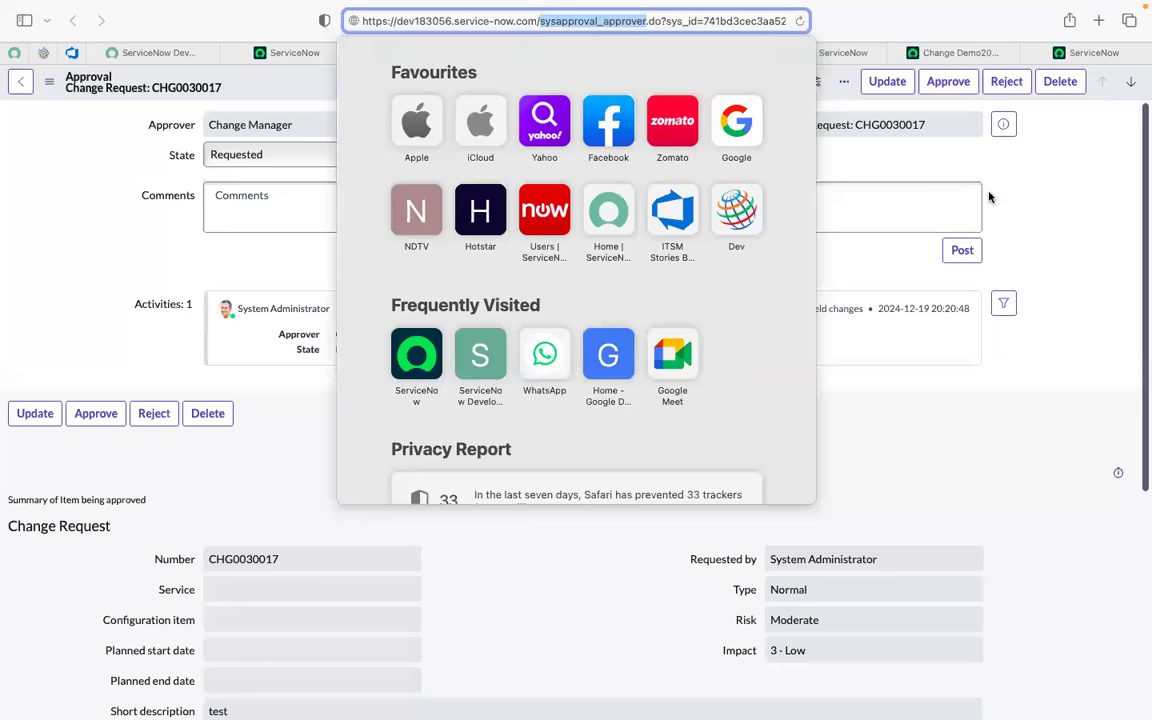
left_click(1016, 208)
left_click(445, 211)
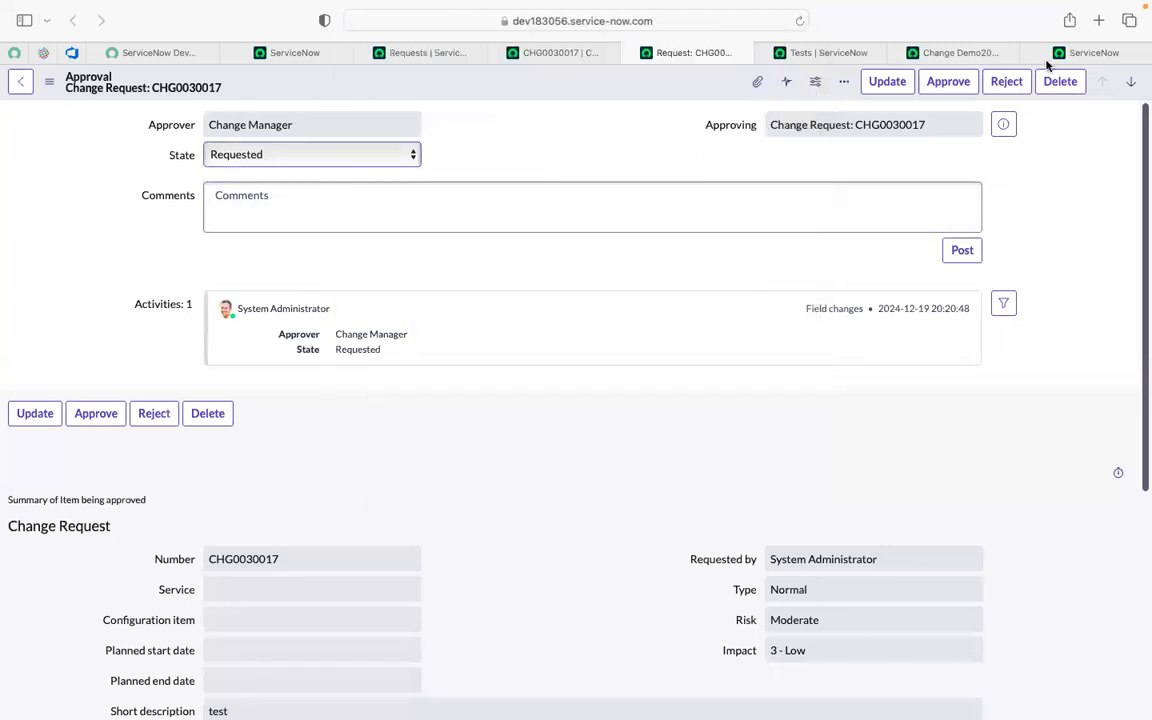
left_click(919, 54)
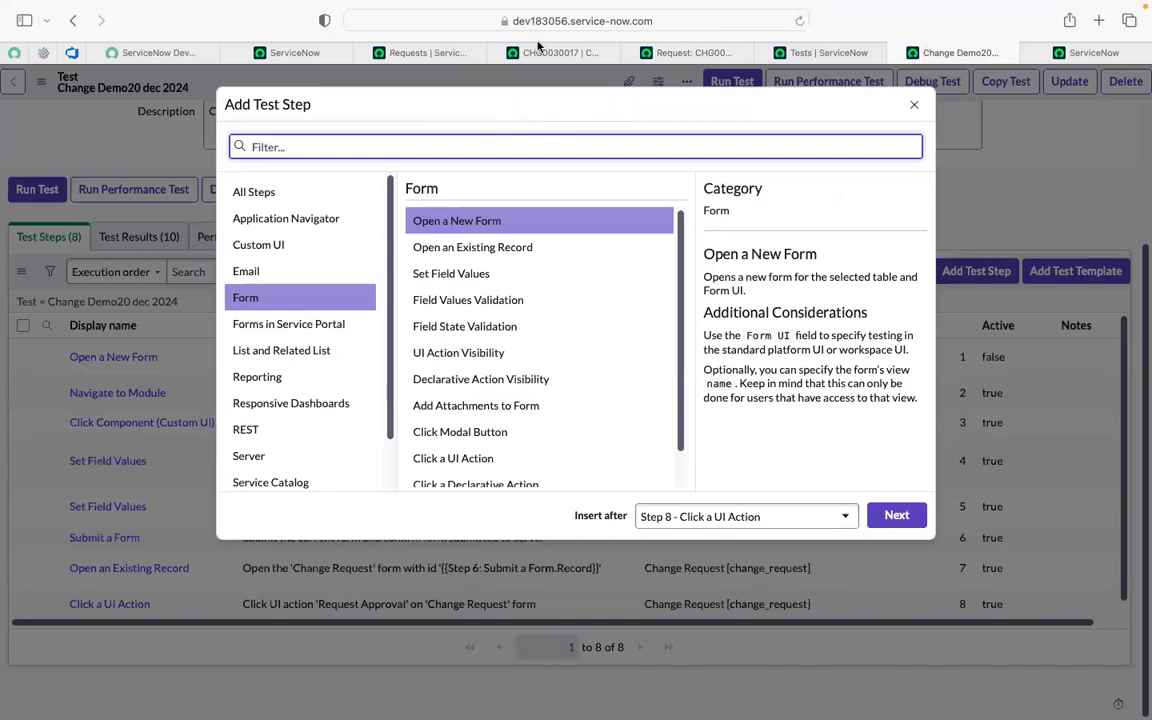
- Check the Approvers list of CHG0030017, then choose Apply Filter to List as the test step after step 8 and open its form
left_click(492, 50)
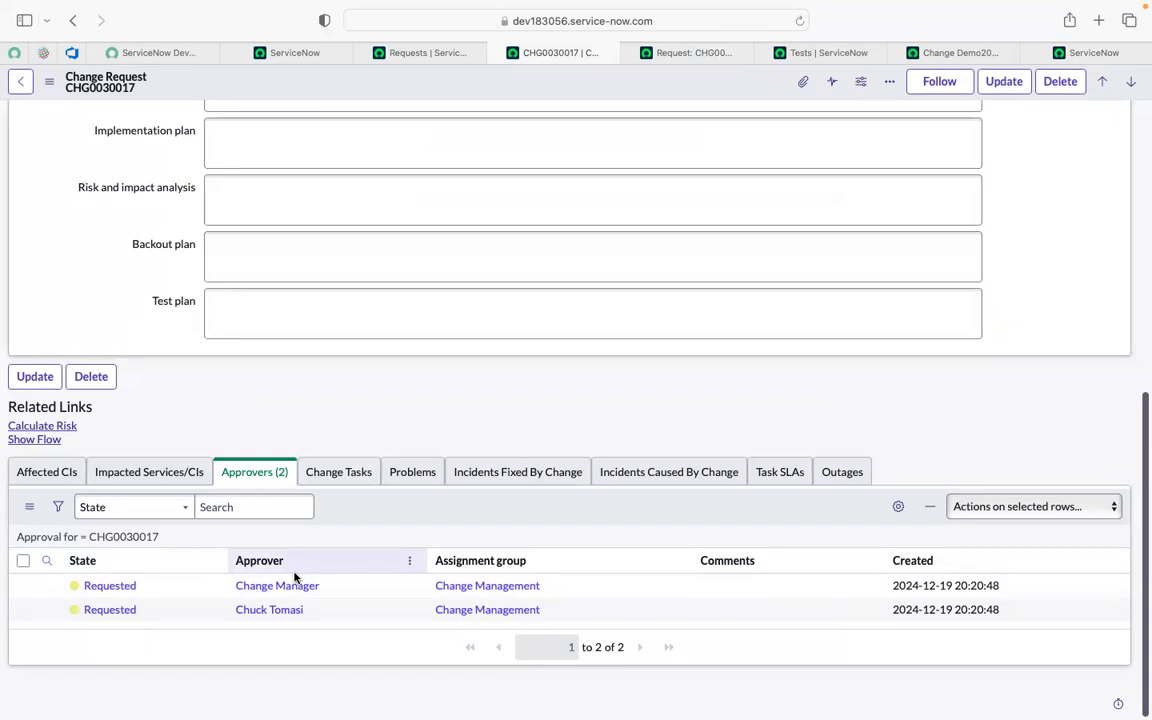
left_click(930, 52)
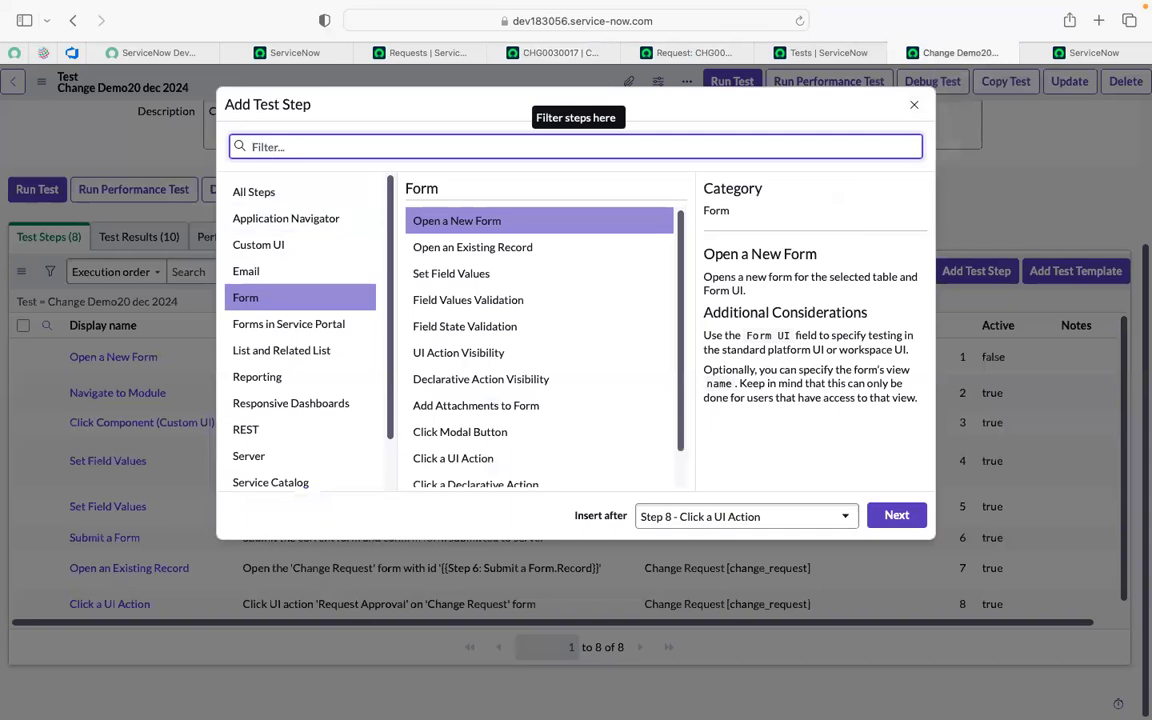
type("apply")
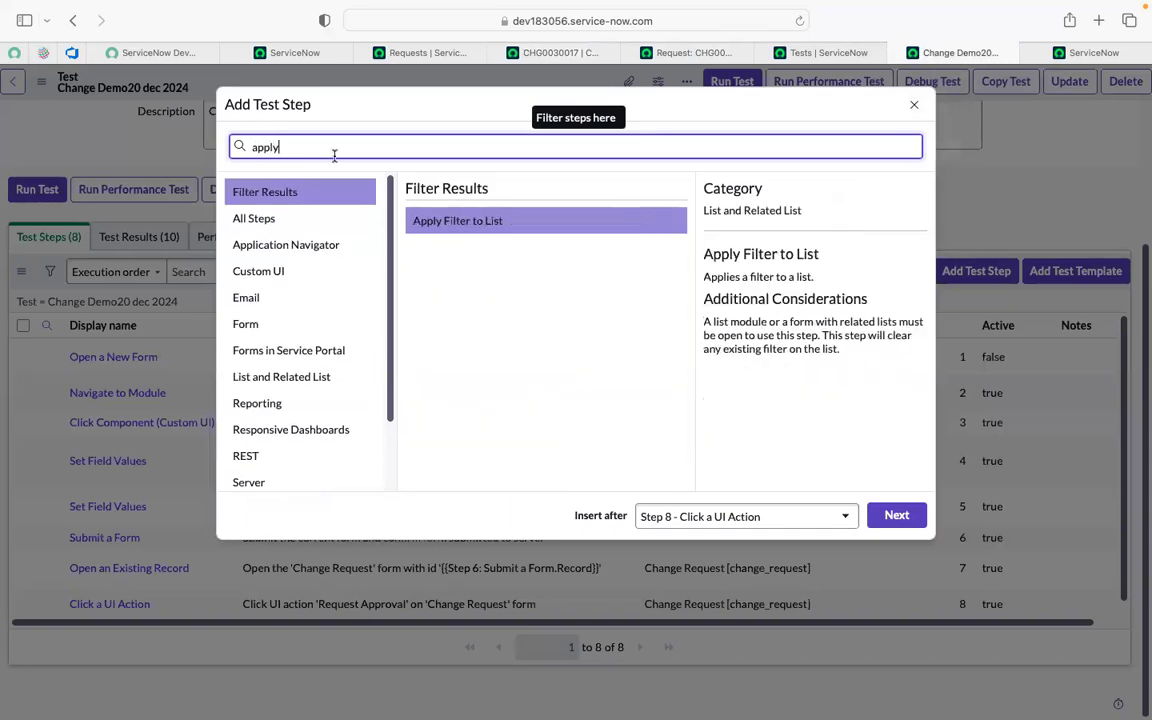
left_click(493, 236)
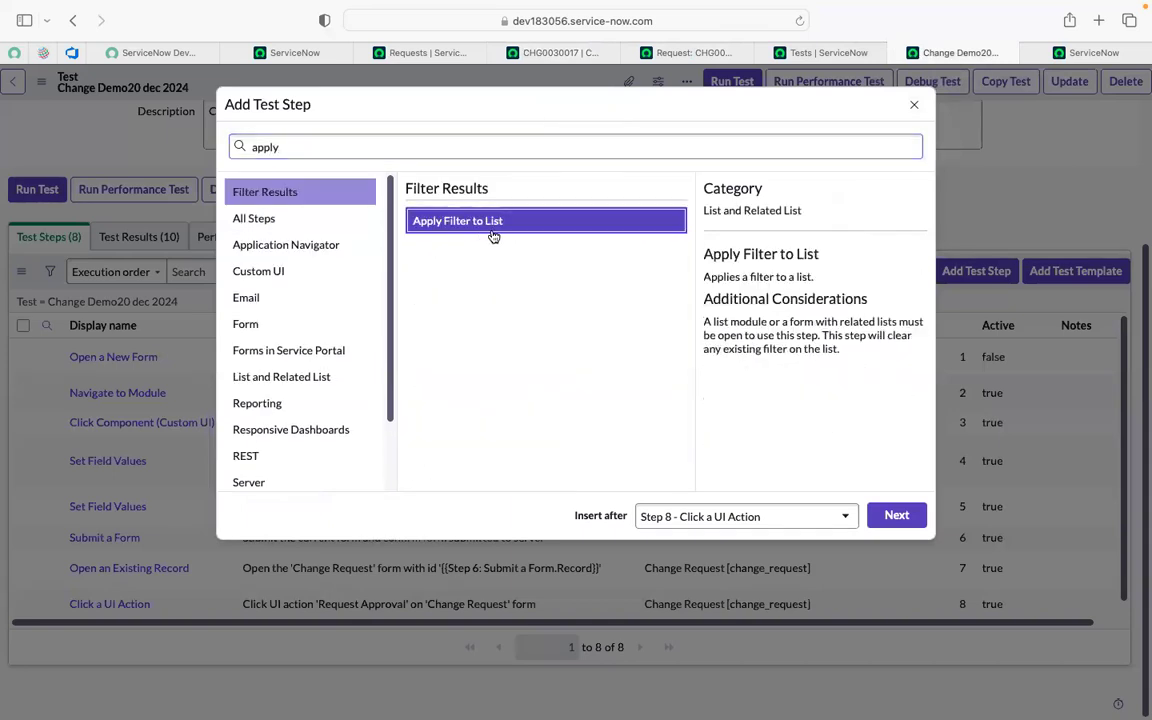
left_click(896, 516)
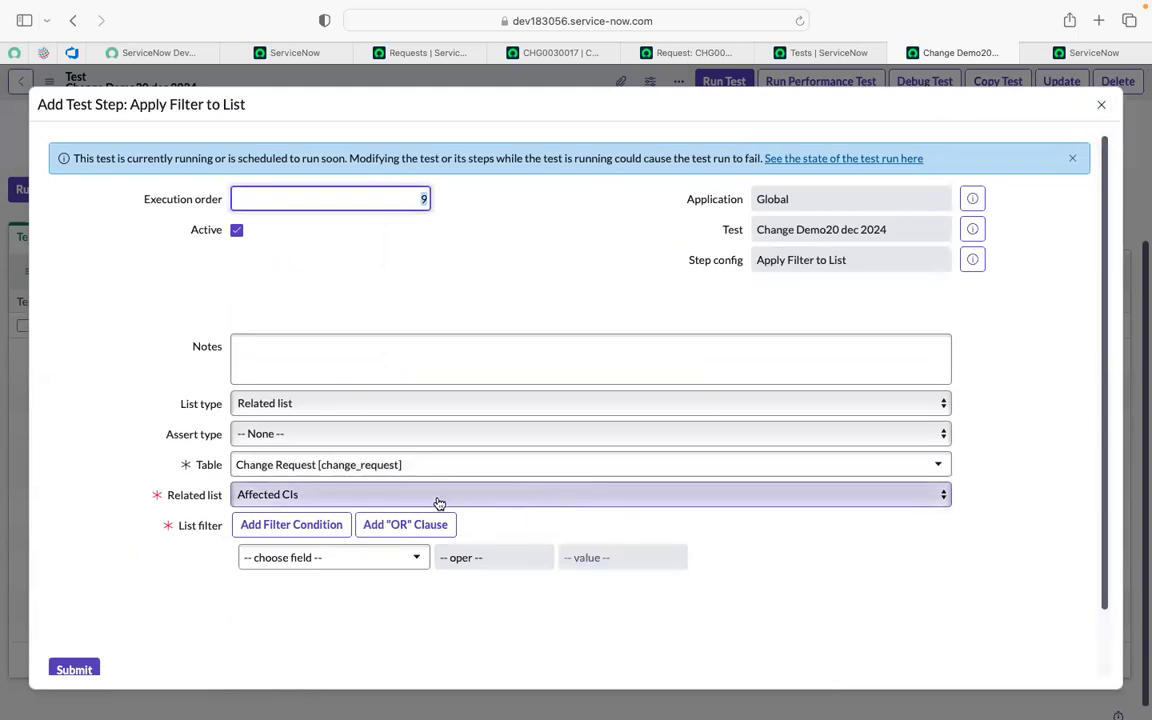
- Review the Approvers related list of CHG0030017 and the change list, then set the filter step's related list to Approvers
left_click(438, 502)
left_click(105, 418)
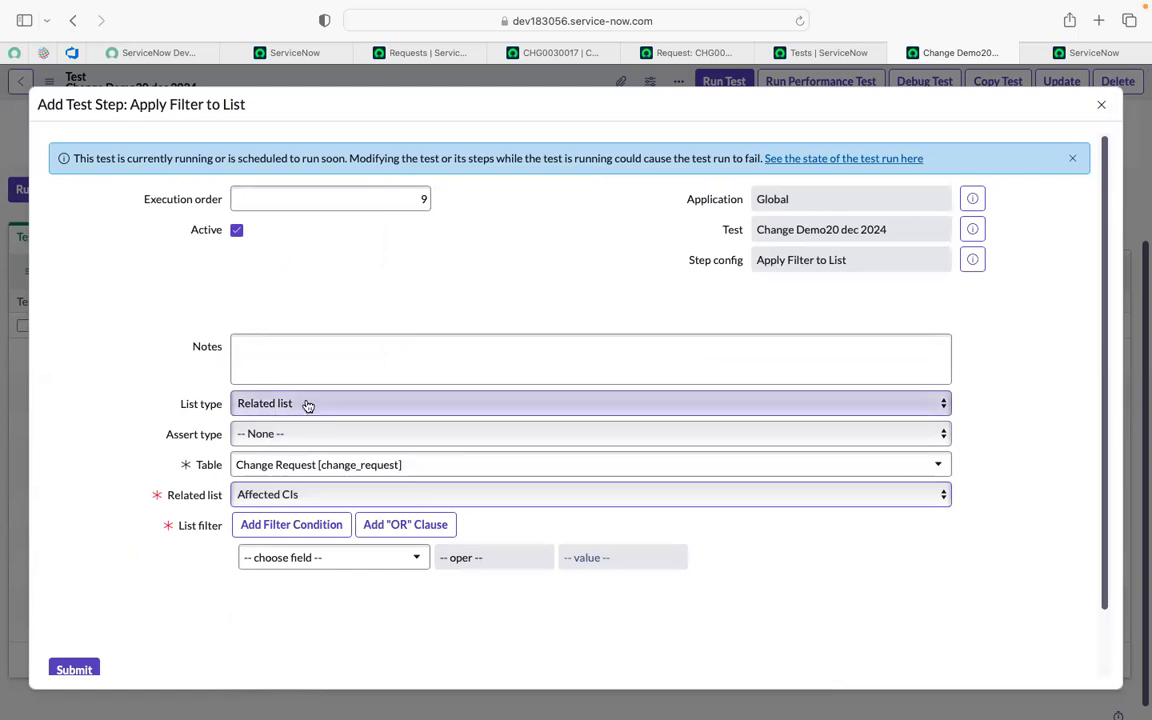
left_click(563, 52)
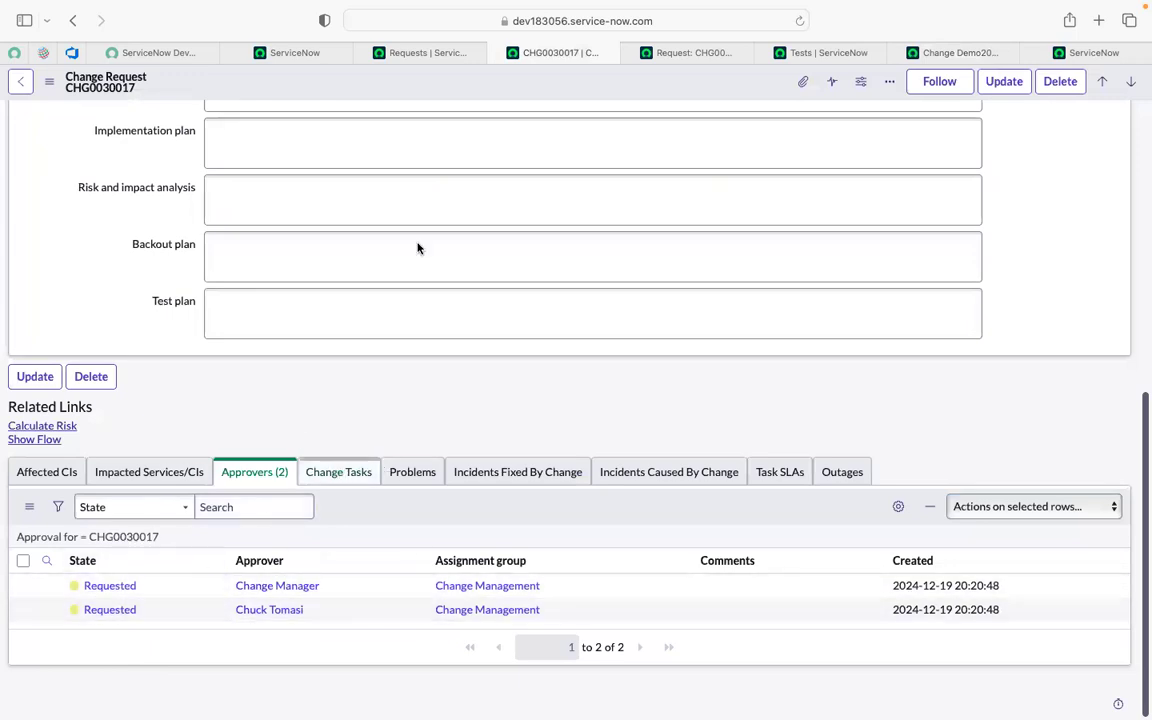
left_click(430, 53)
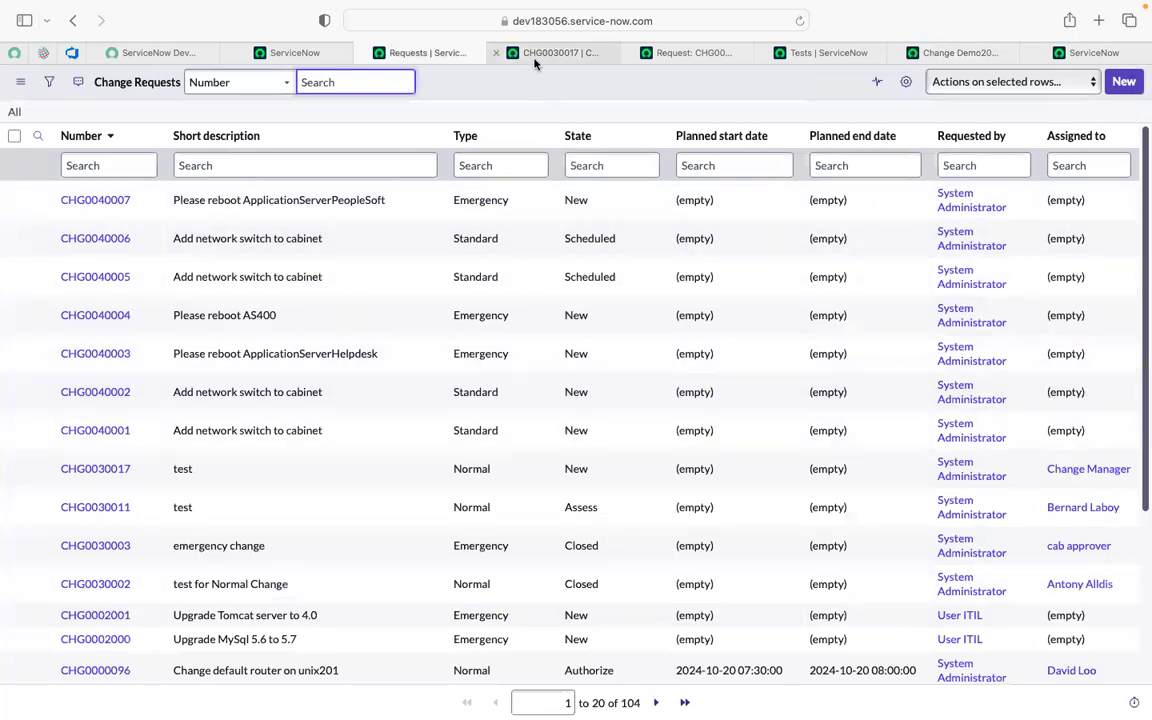
left_click(534, 56)
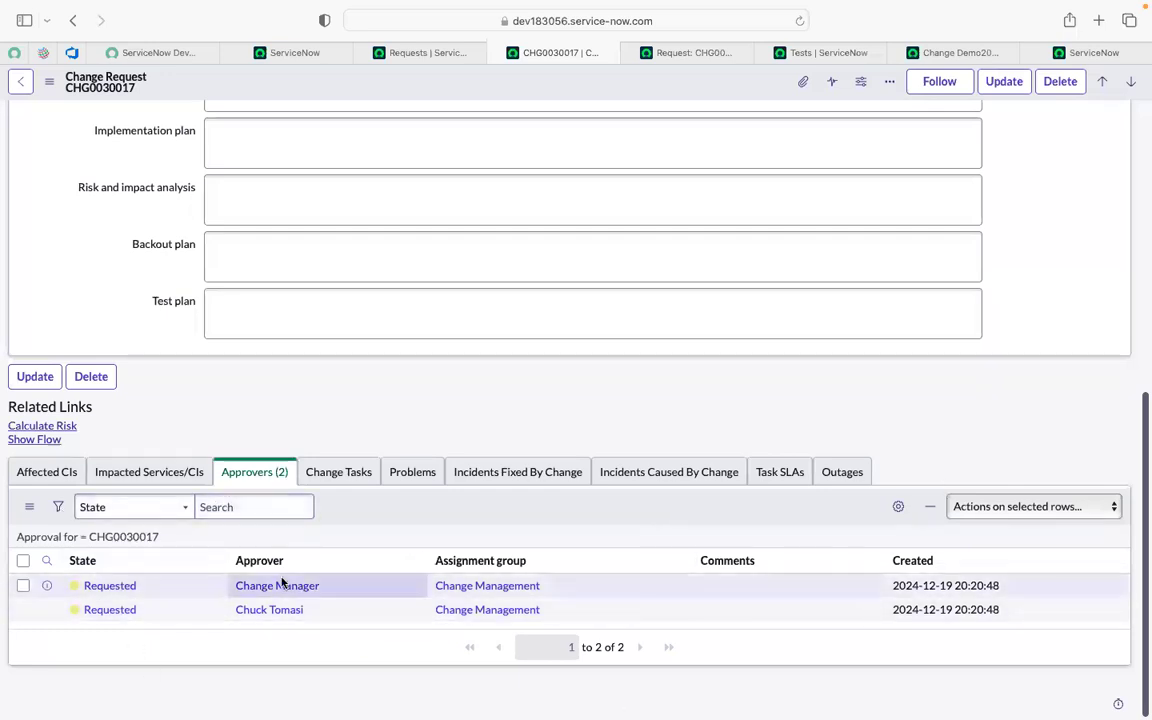
left_click(955, 54)
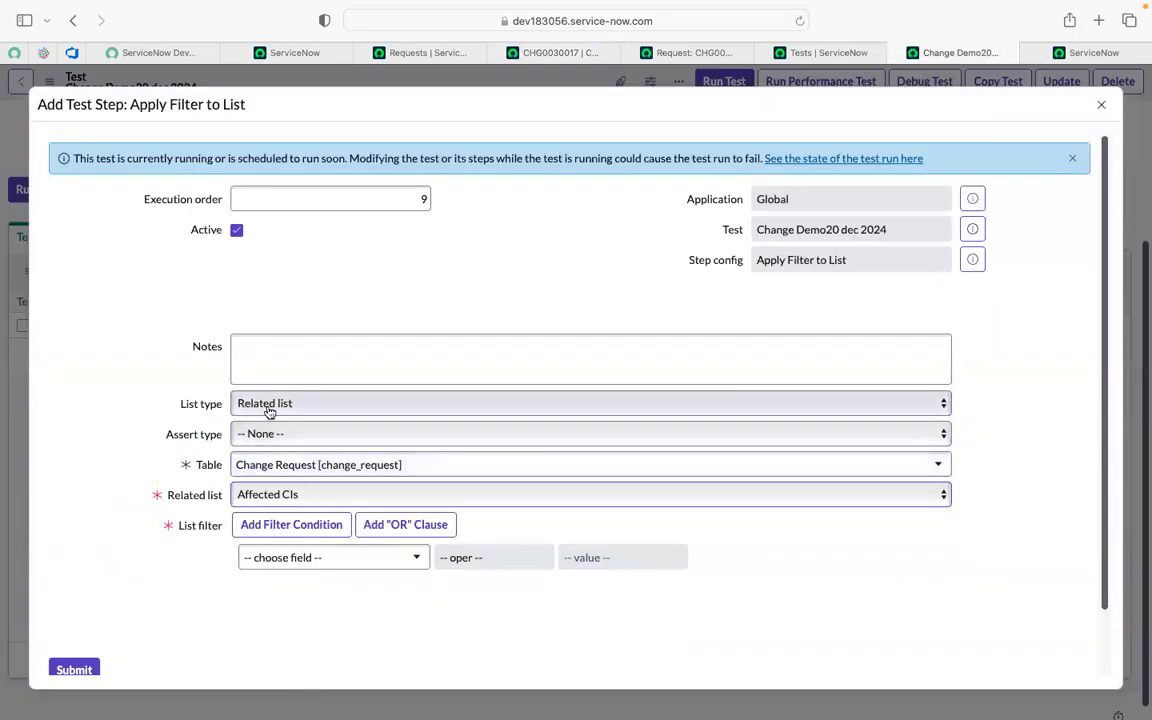
left_click(239, 496)
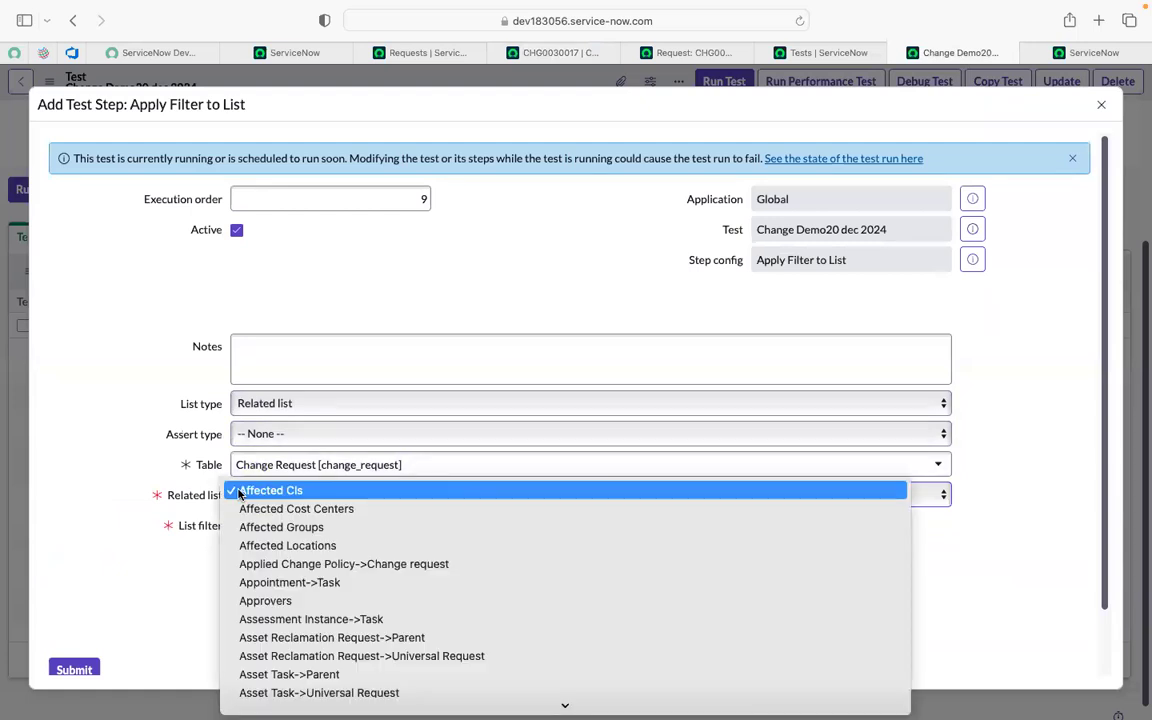
left_click(279, 604)
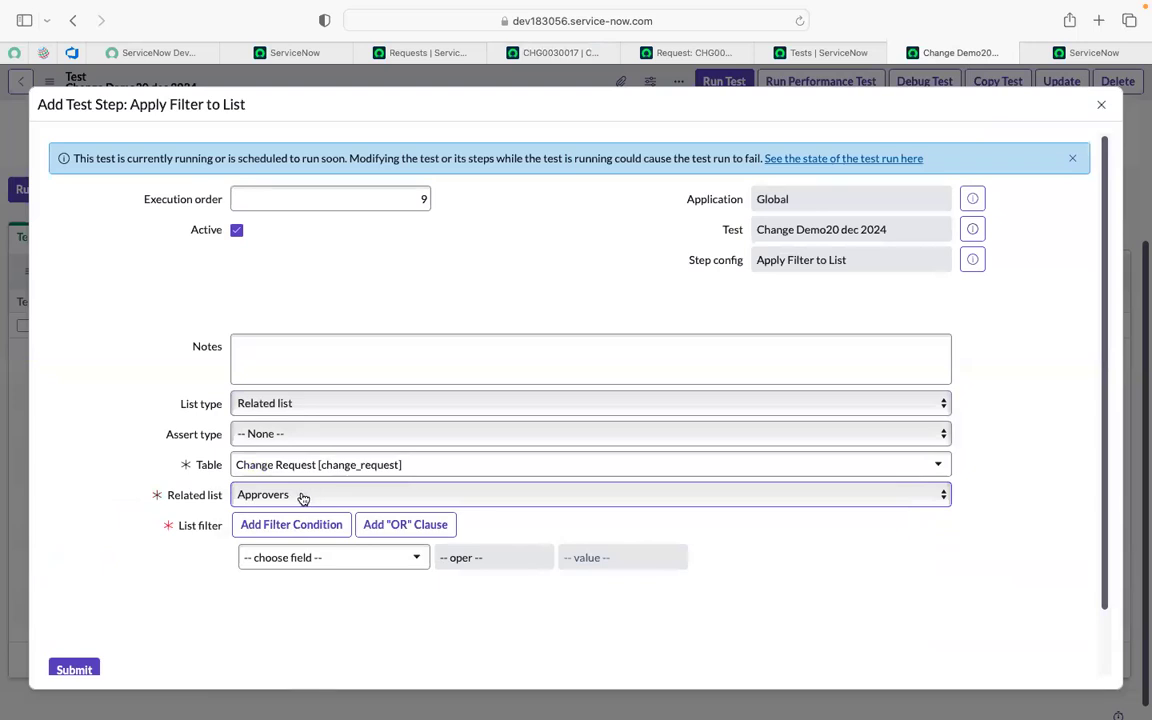
- Check the approval record of CHG0030017, then add the list filter condition Approver is Change Manager to the test step
left_click(545, 52)
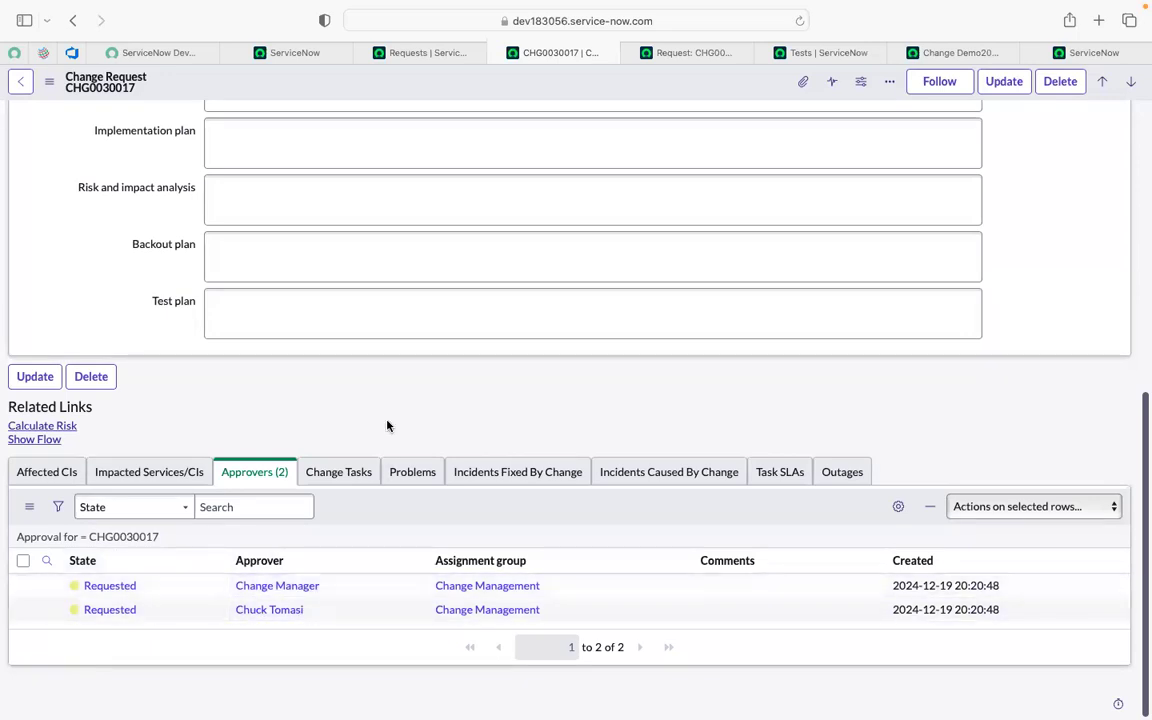
left_click(625, 51)
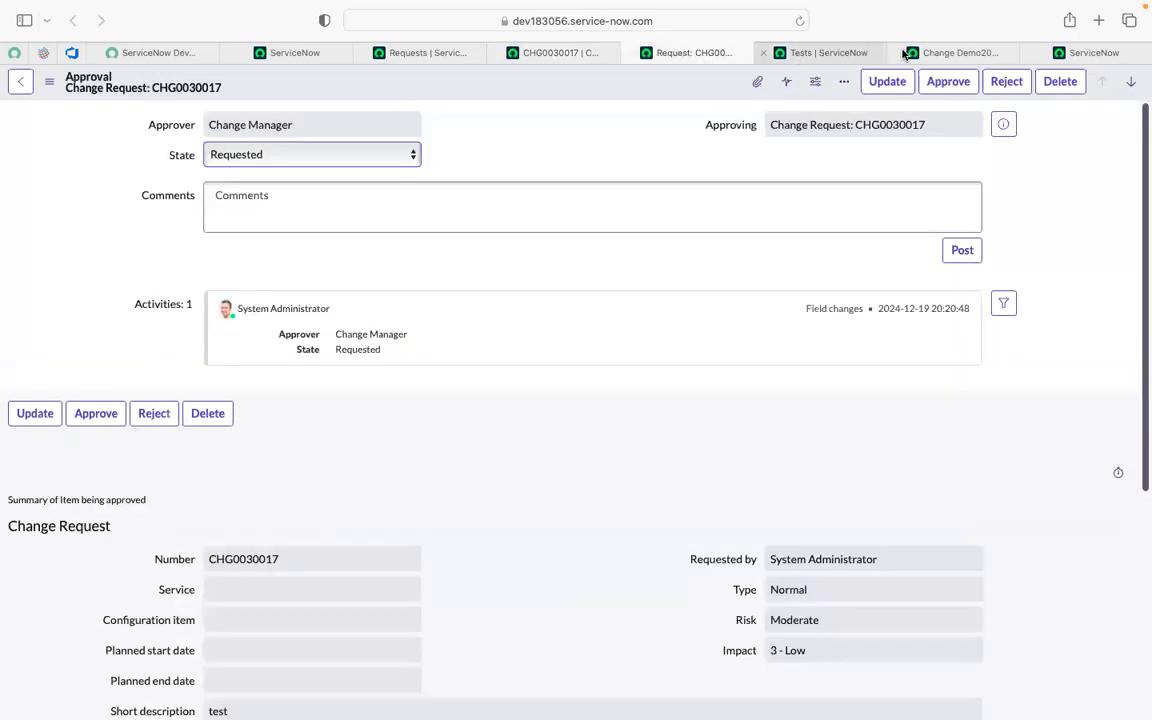
left_click(921, 53)
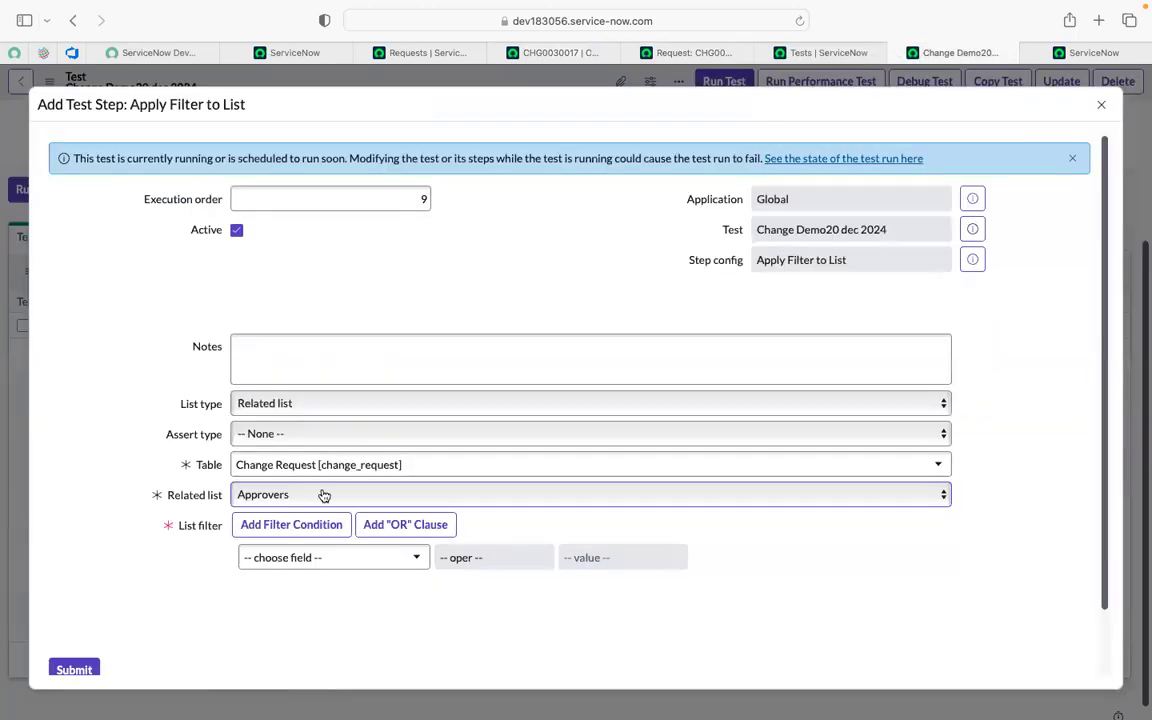
left_click(294, 558)
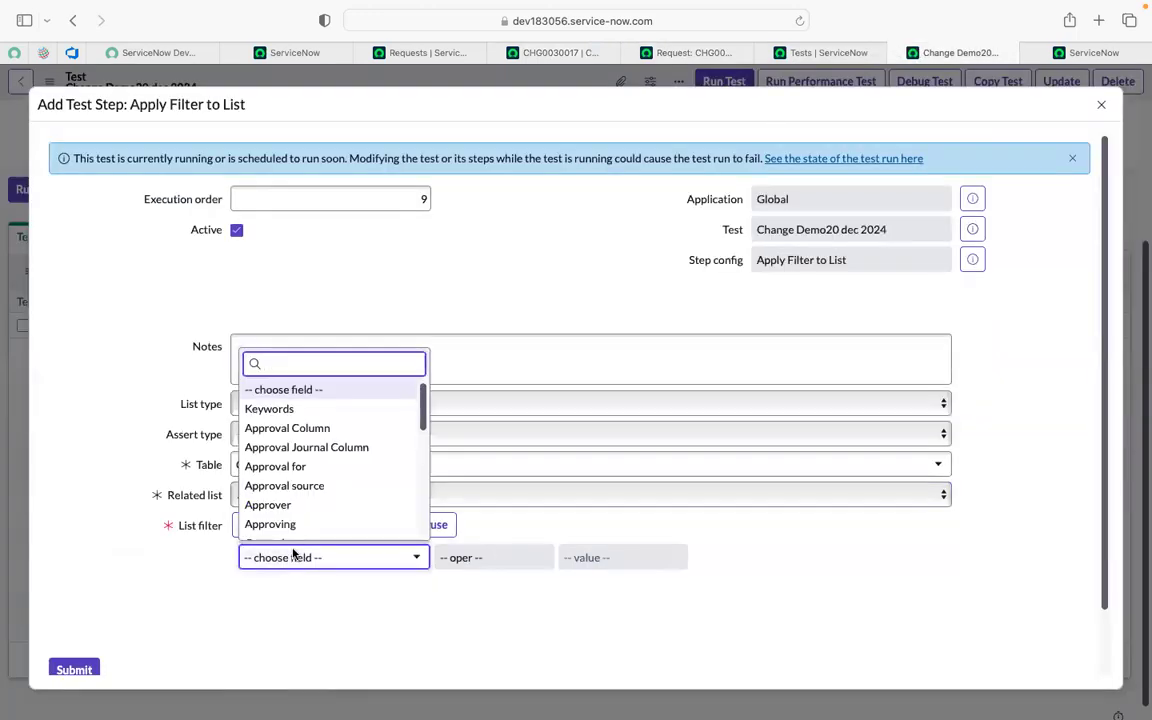
left_click(282, 497)
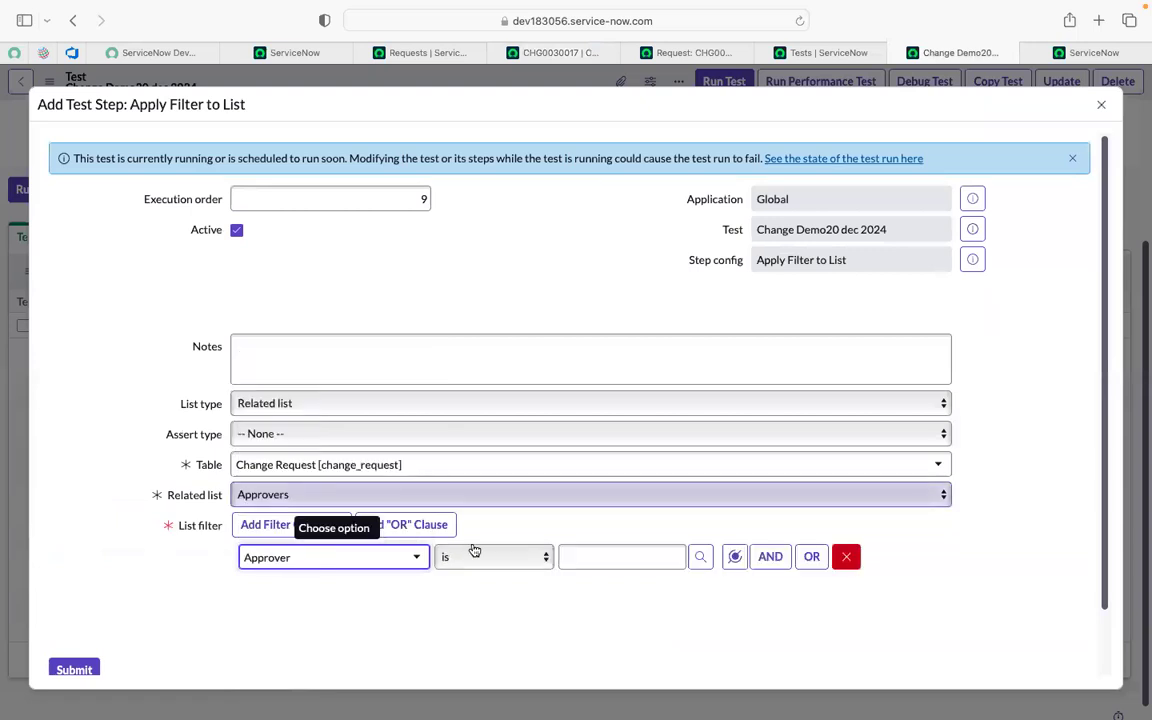
left_click(699, 557)
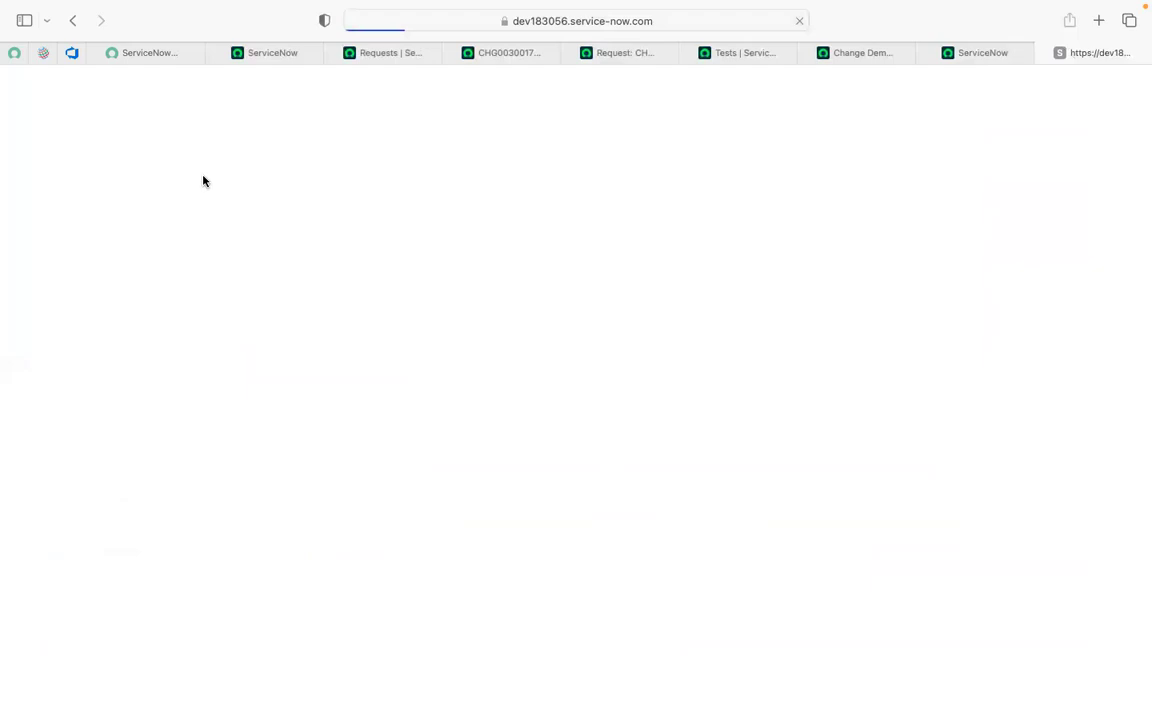
left_click(136, 166)
type("change")
key("Return")
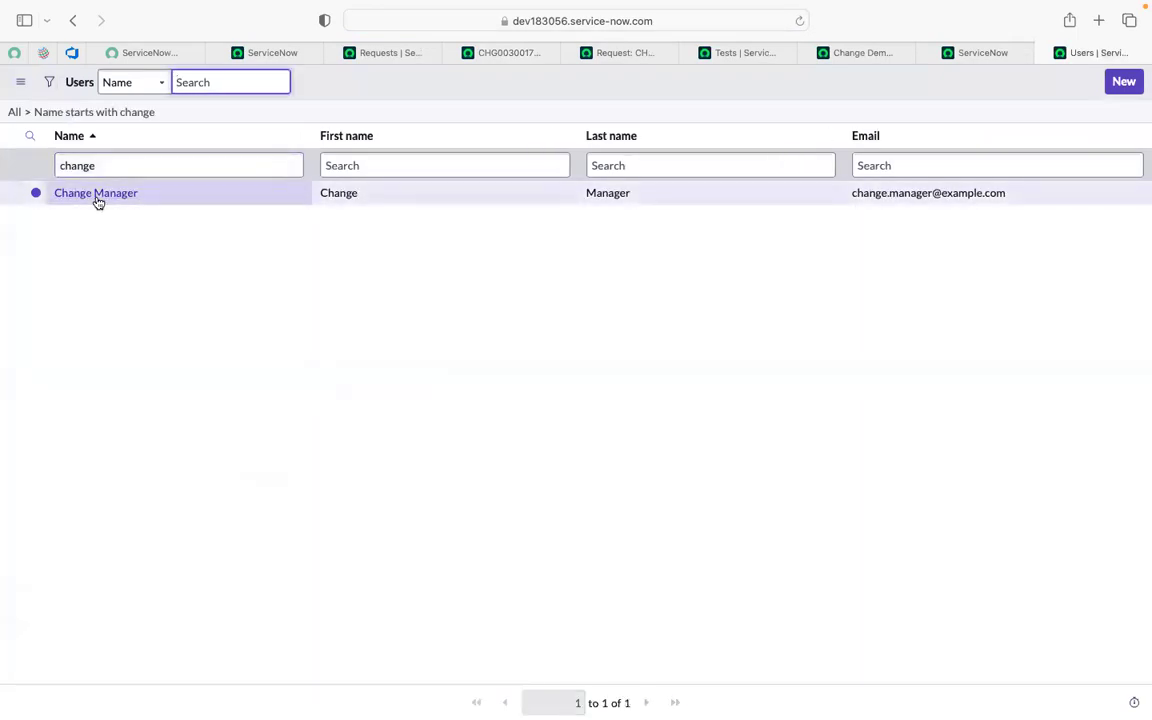
left_click(96, 195)
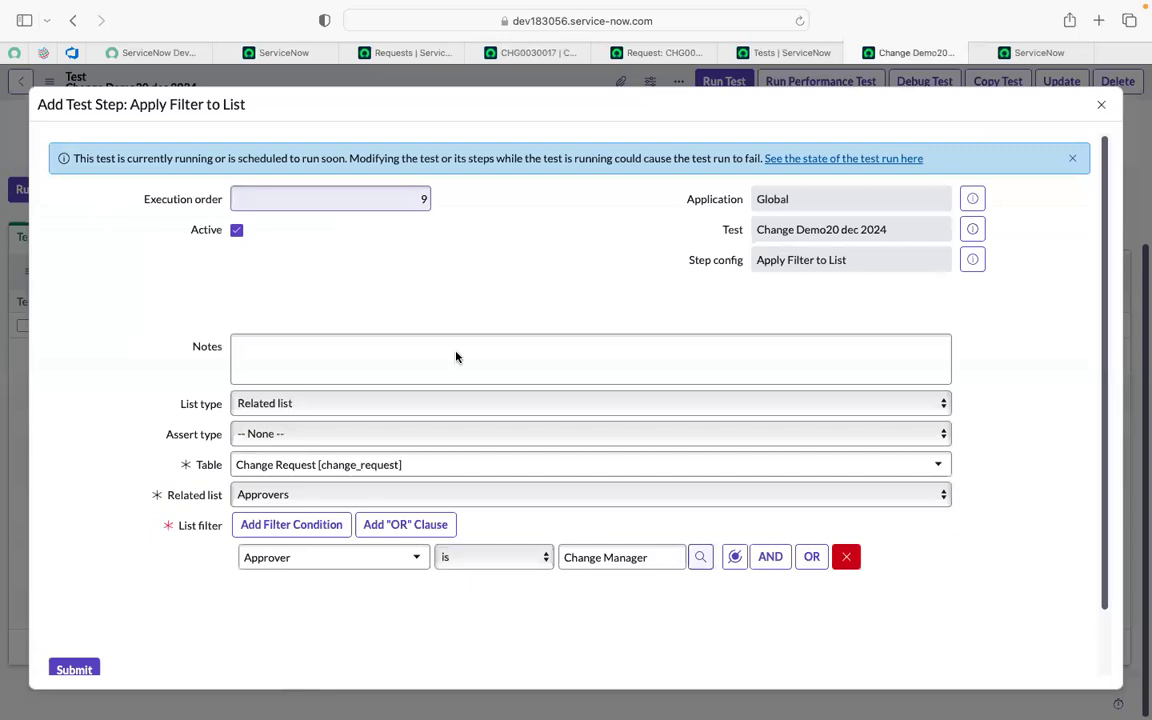
- Add an AND condition to the list filter requiring State is Requested
left_click(768, 557)
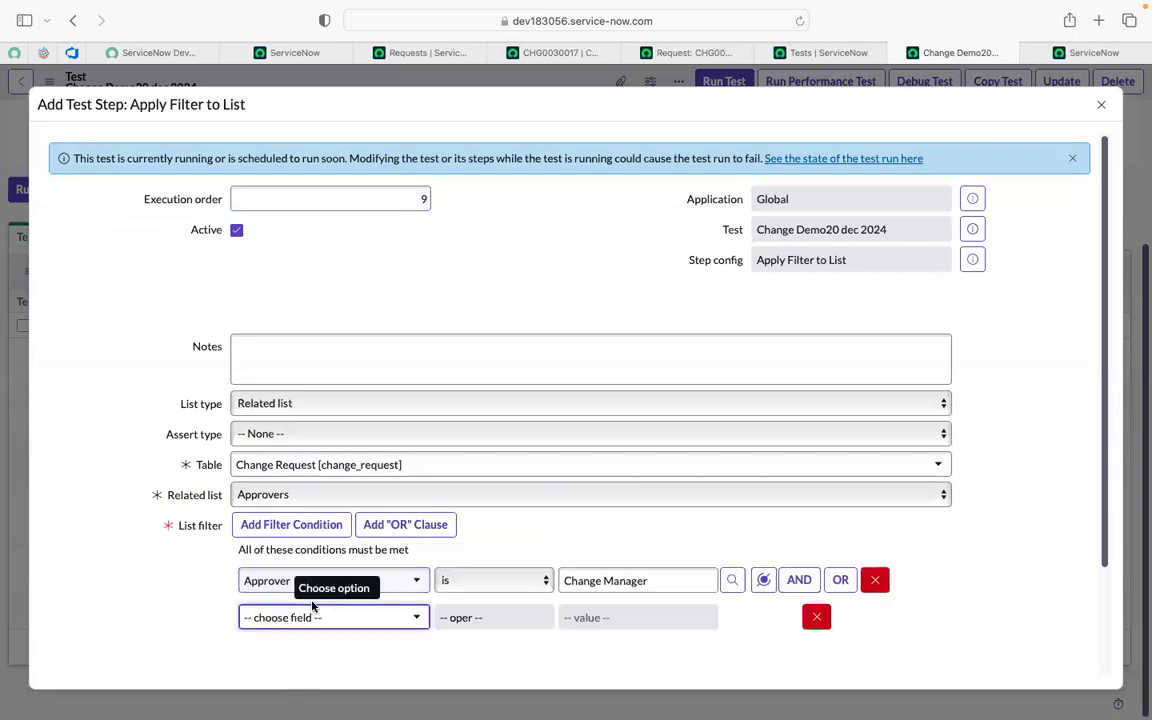
left_click(280, 612)
type("state")
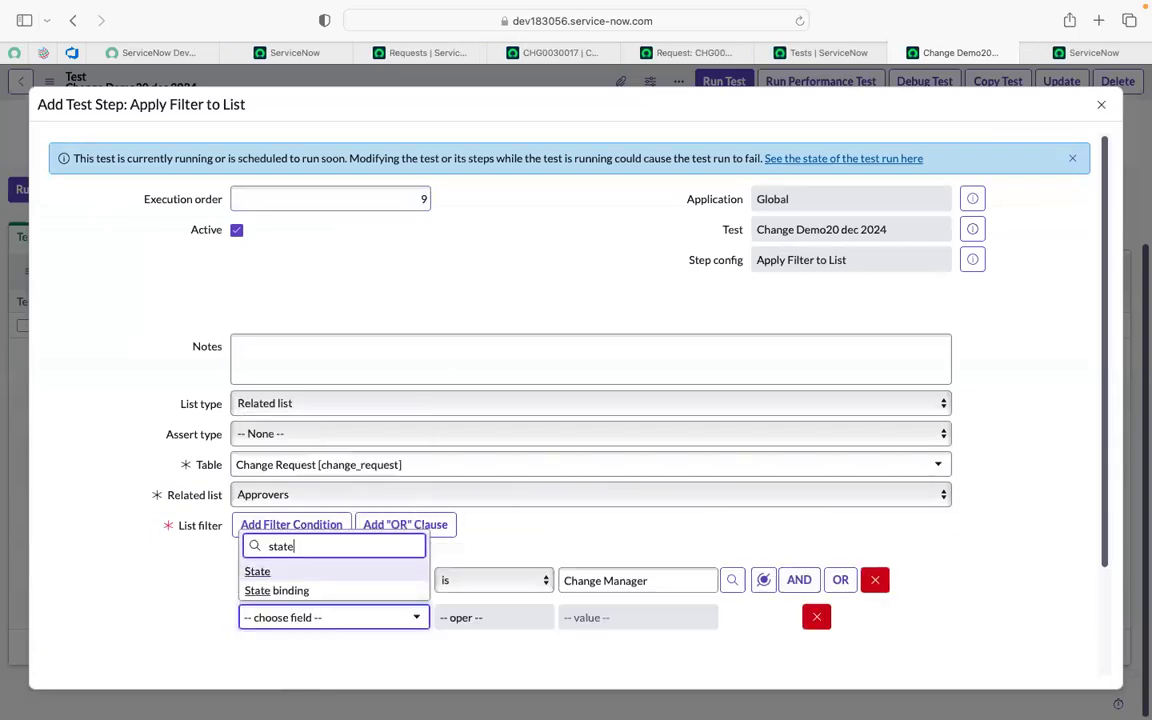
left_click(262, 571)
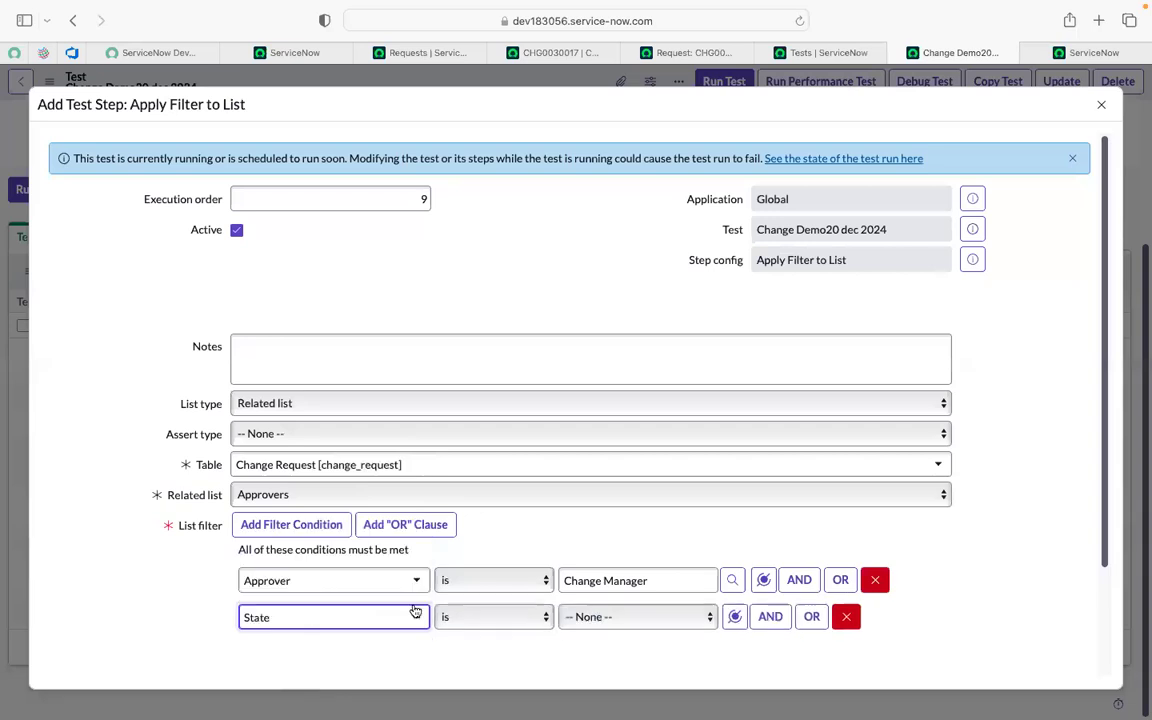
left_click(581, 624)
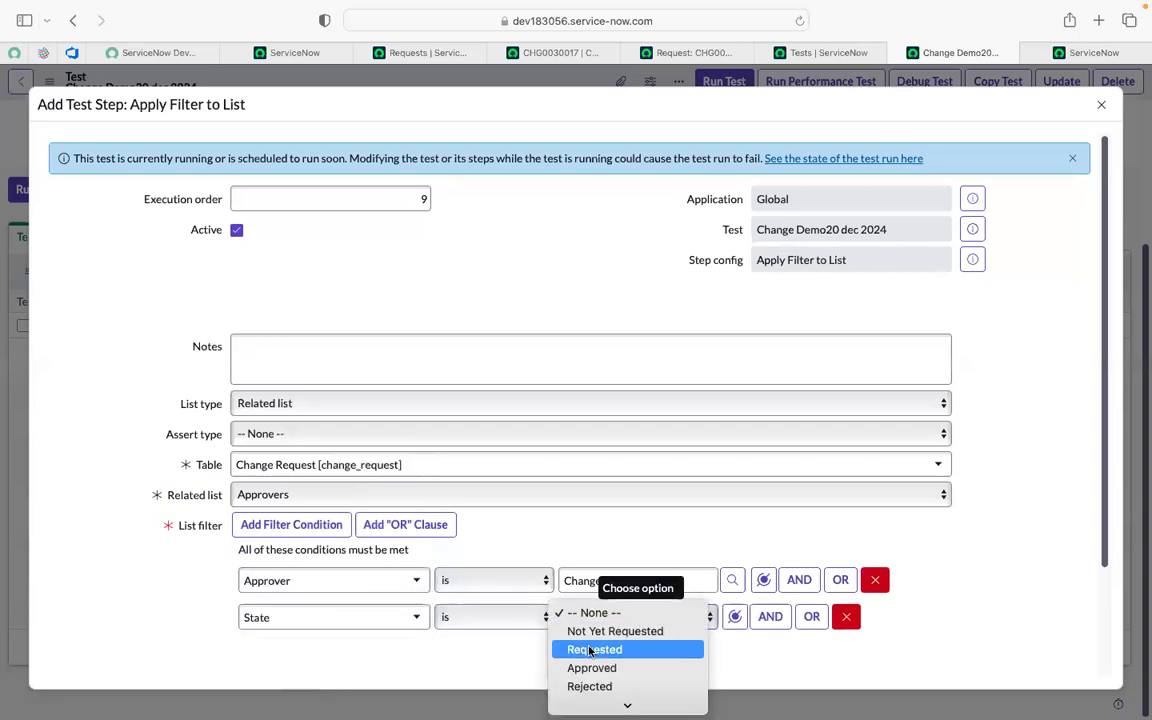
left_click(591, 651)
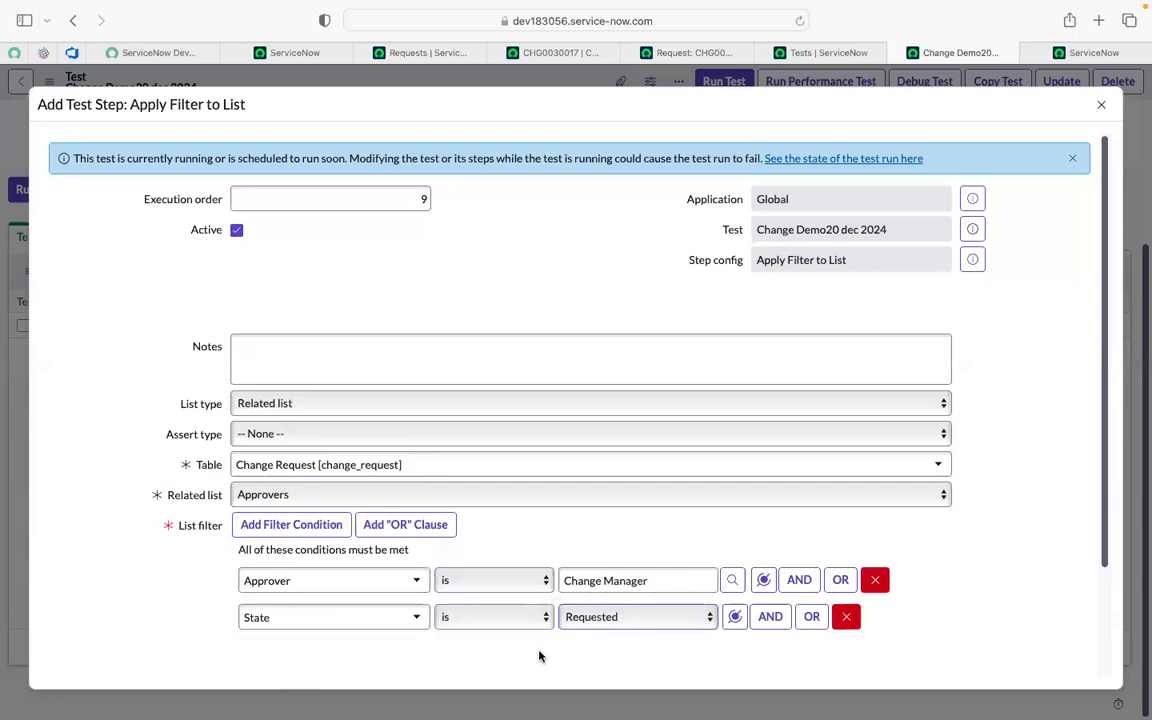
- Add a third AND condition to the list filter requiring Created on Last minute
scroll(606, 597, "down", 2)
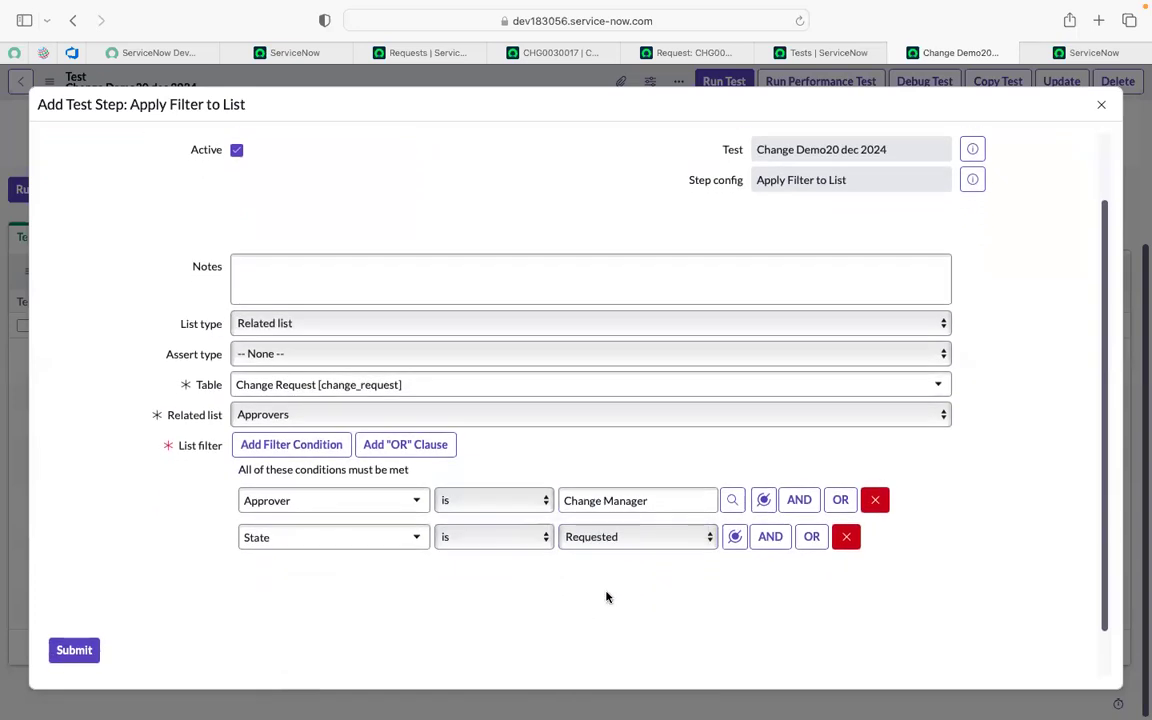
left_click(769, 537)
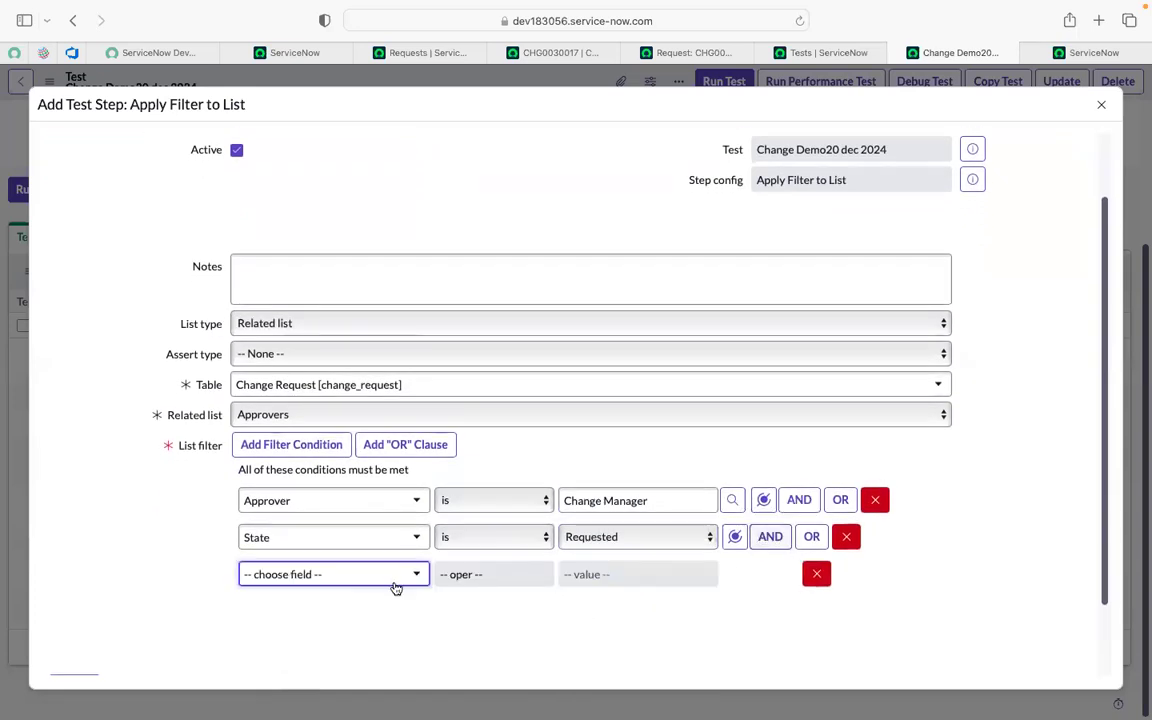
left_click(284, 576)
type("created")
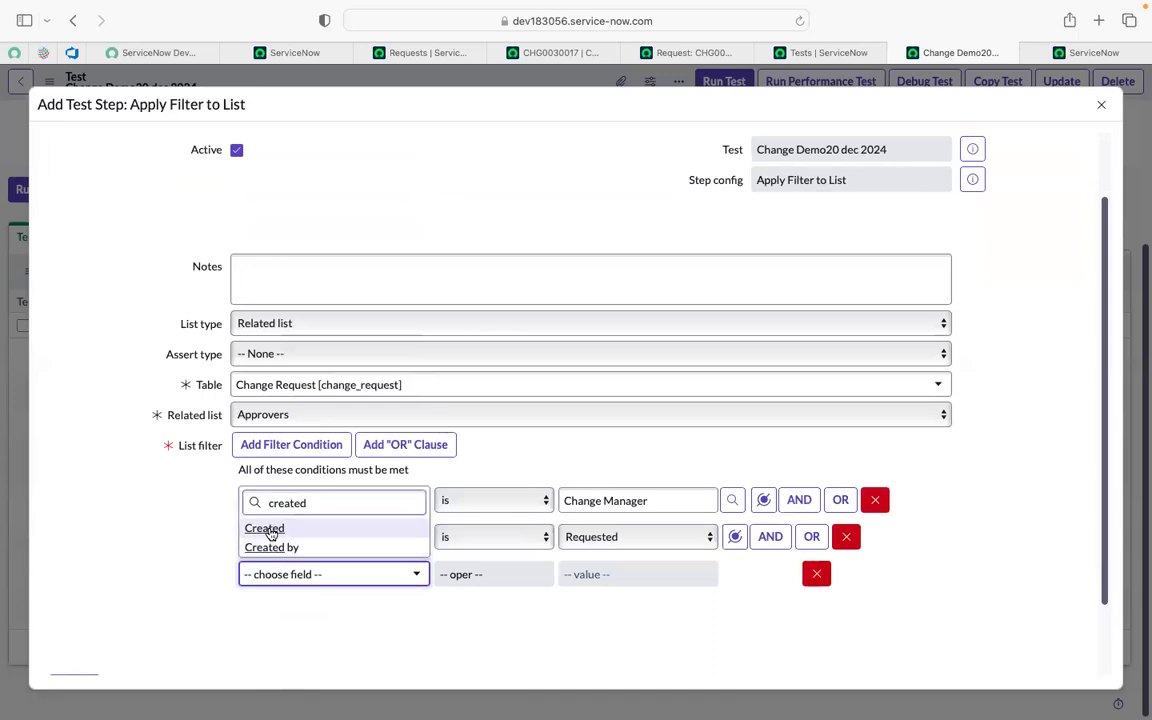
left_click(270, 530)
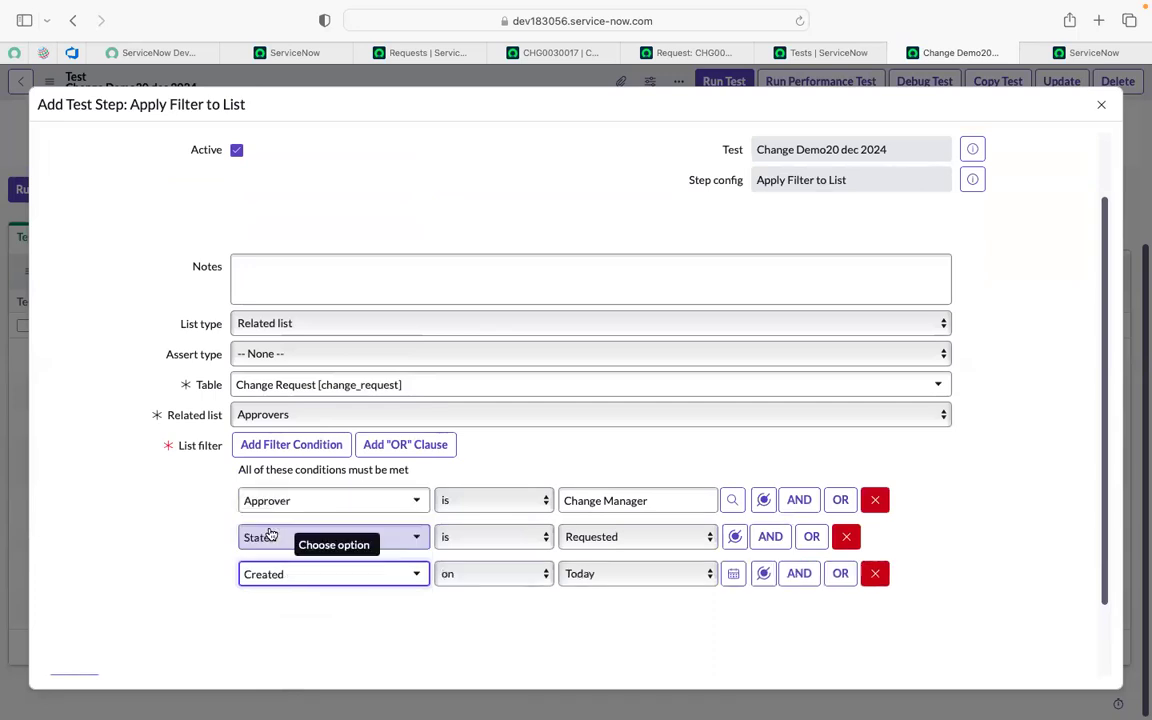
left_click(604, 575)
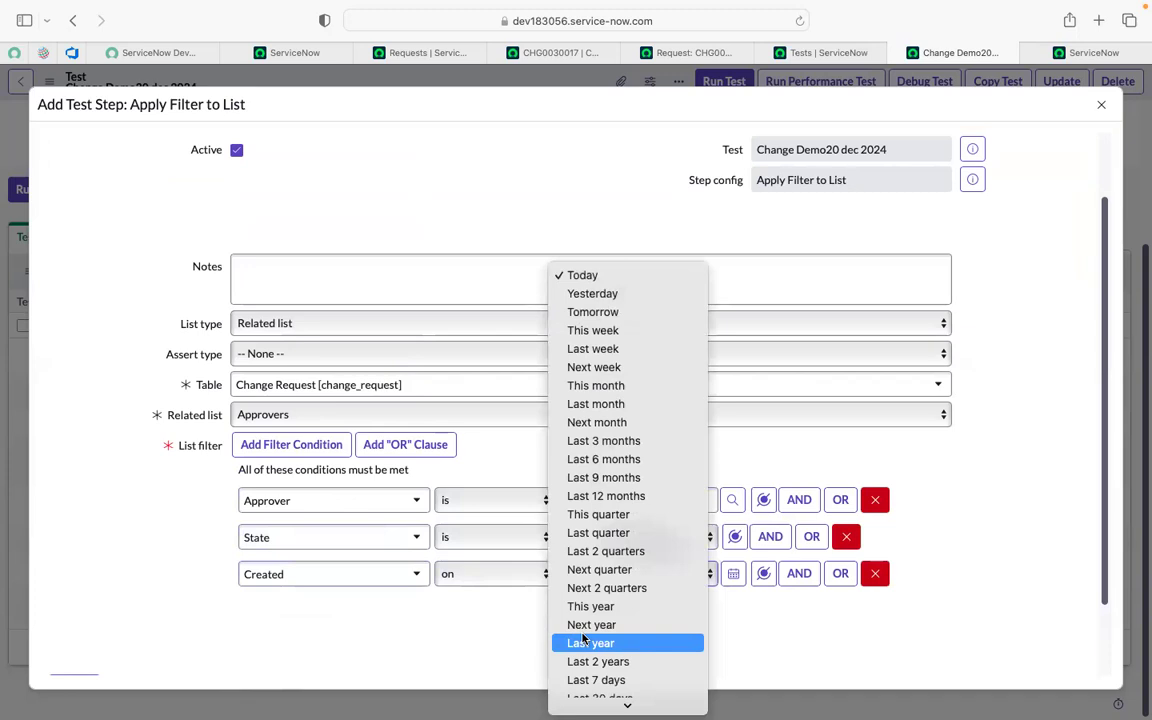
scroll(584, 637, "down", 5)
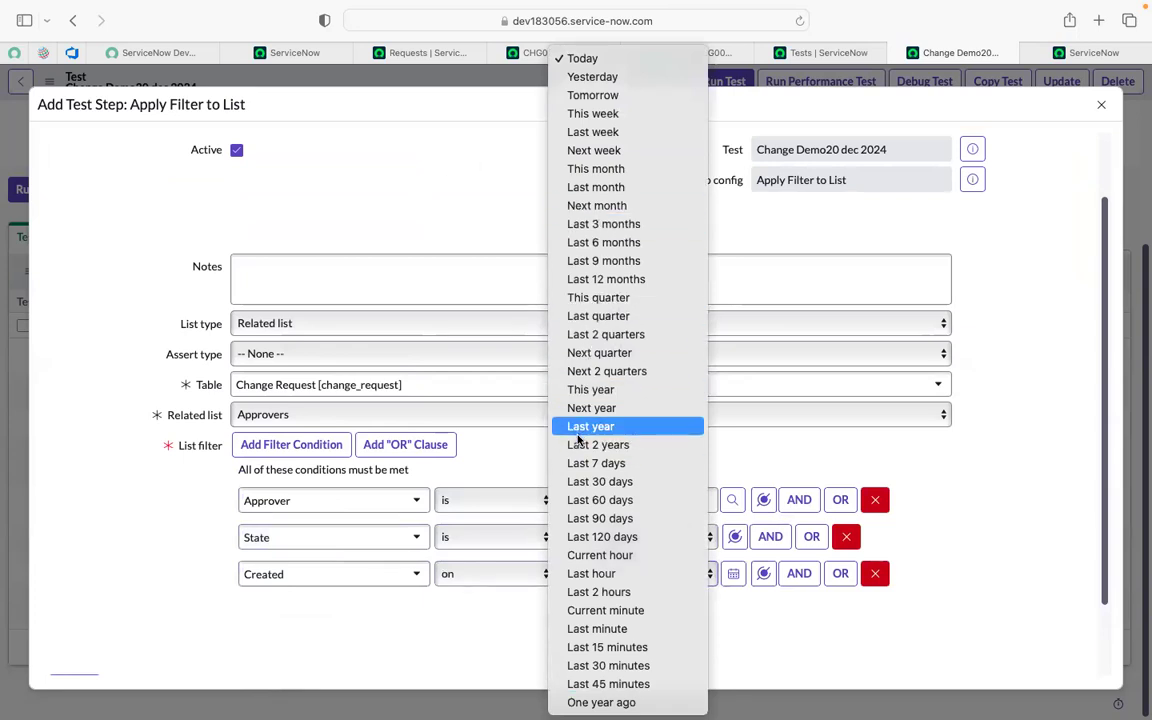
left_click(603, 629)
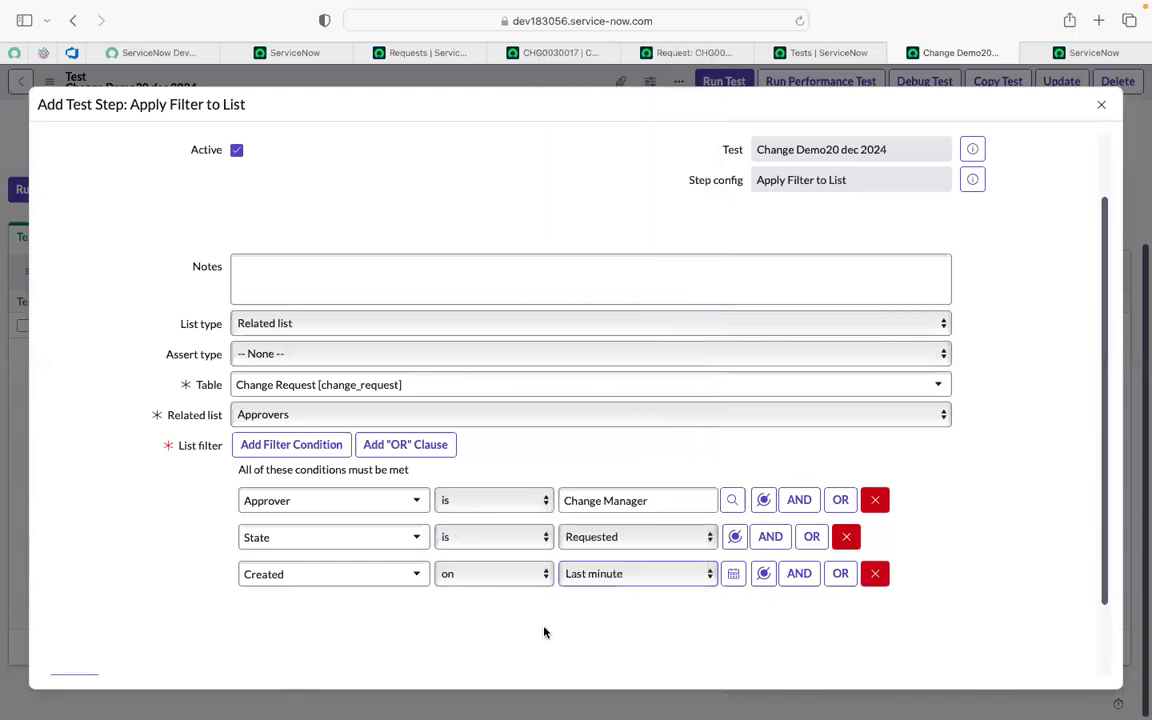
mouse_move(404, 700)
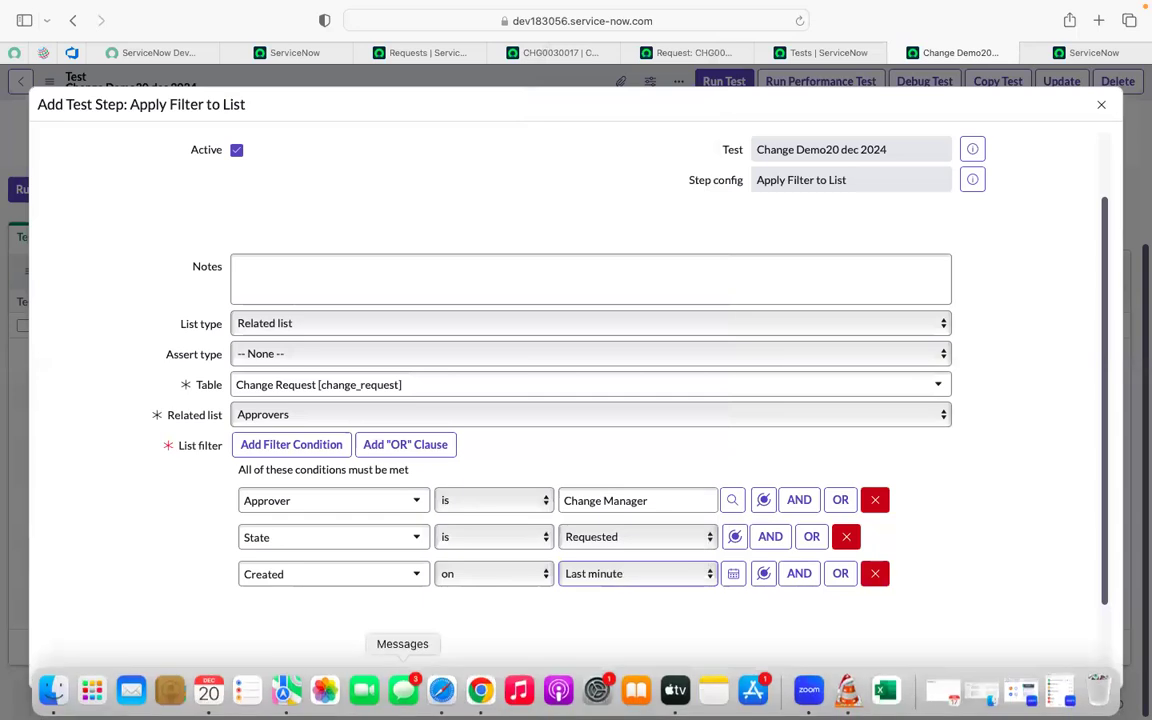
left_click(404, 690)
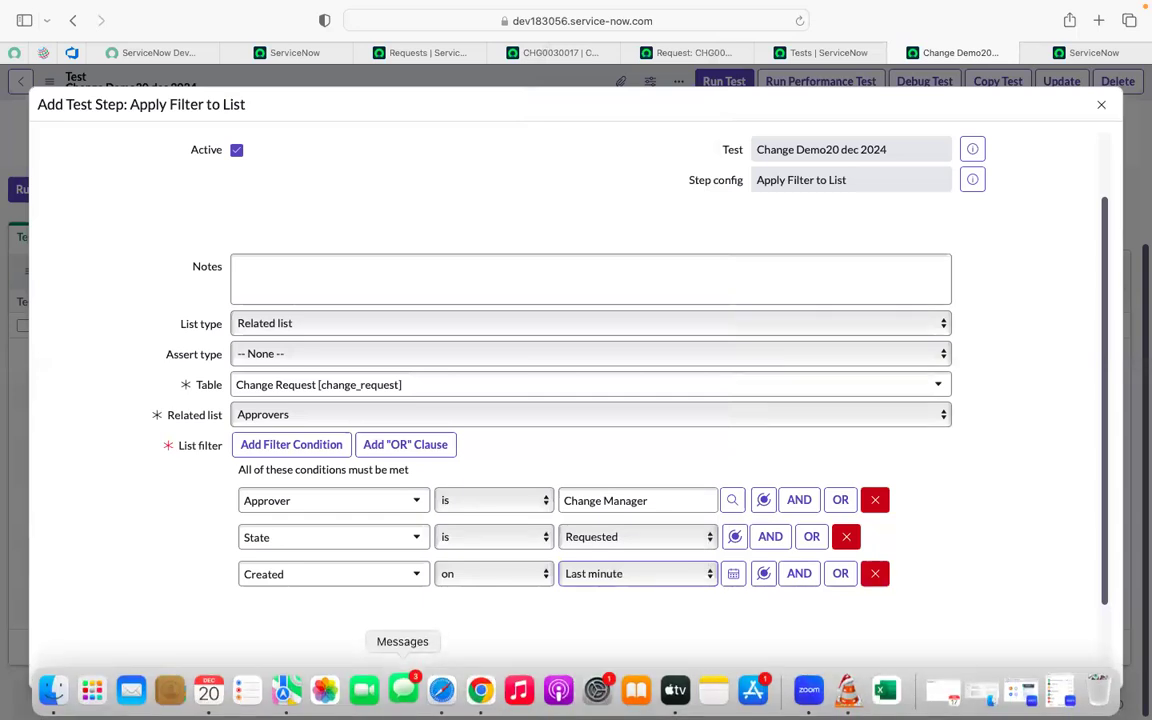
left_click(388, 8)
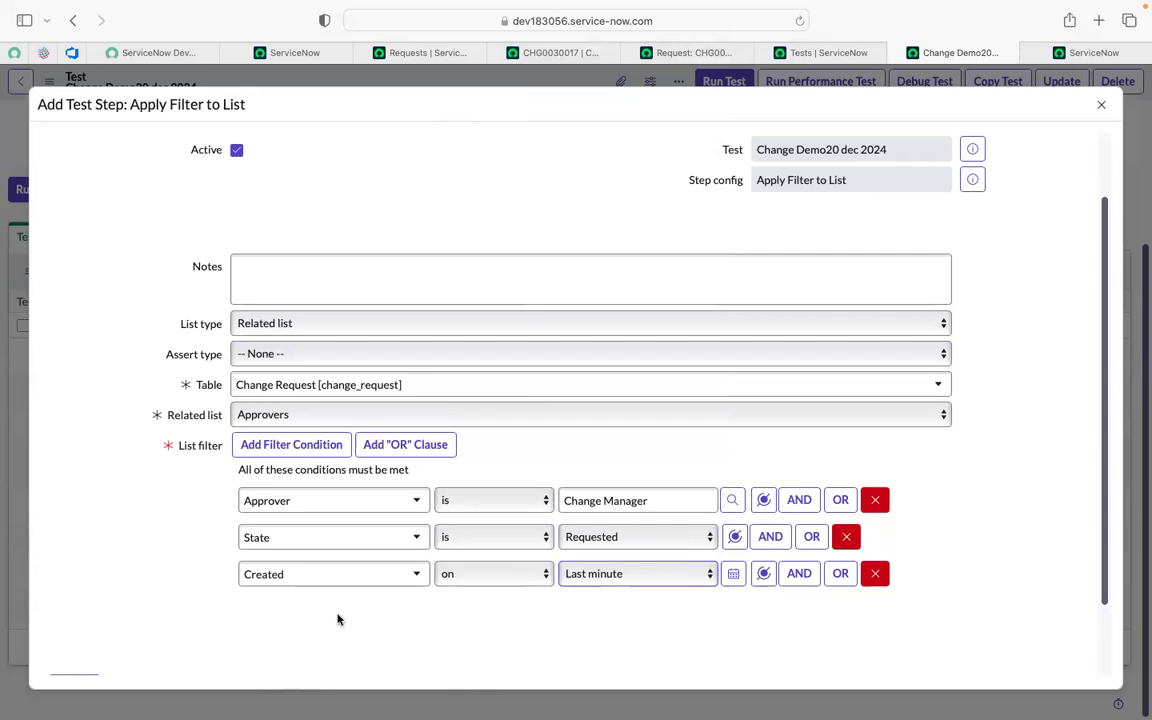
- Submit the Apply Filter to List step so it is added to the test's steps
scroll(337, 620, "down", 2)
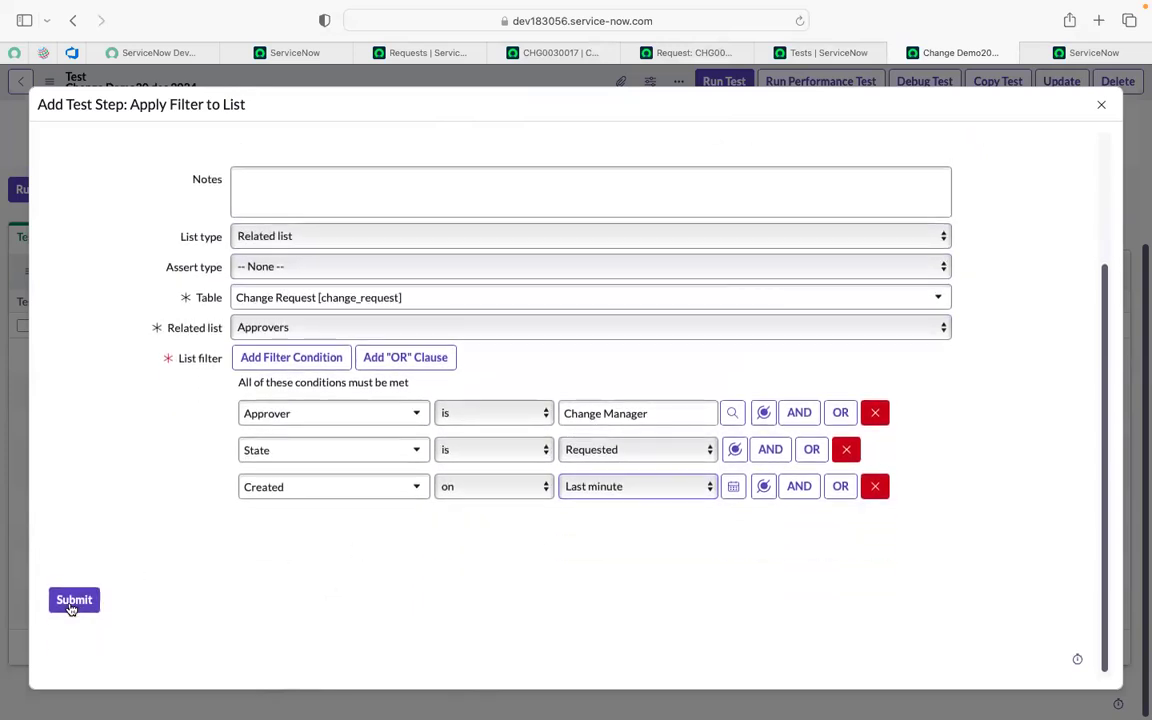
left_click(72, 603)
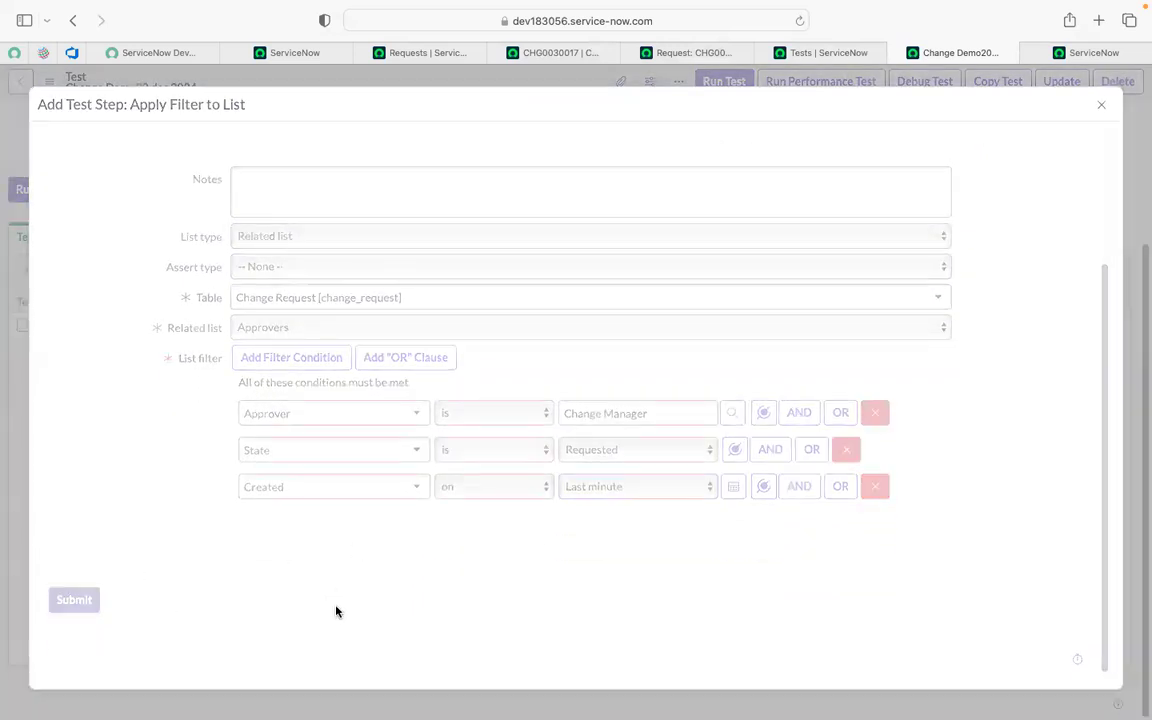
scroll(336, 606, "down", 2)
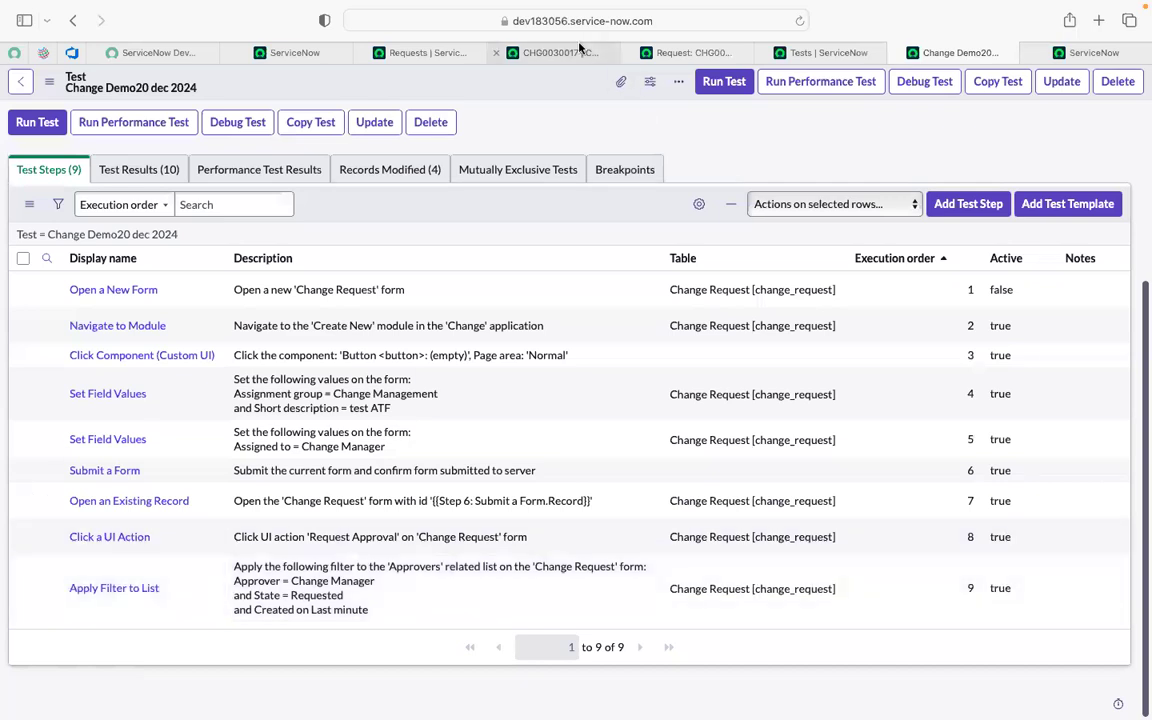
- Search the Approver column of CHG0030017's Approvers related list for change manager
left_click(579, 47)
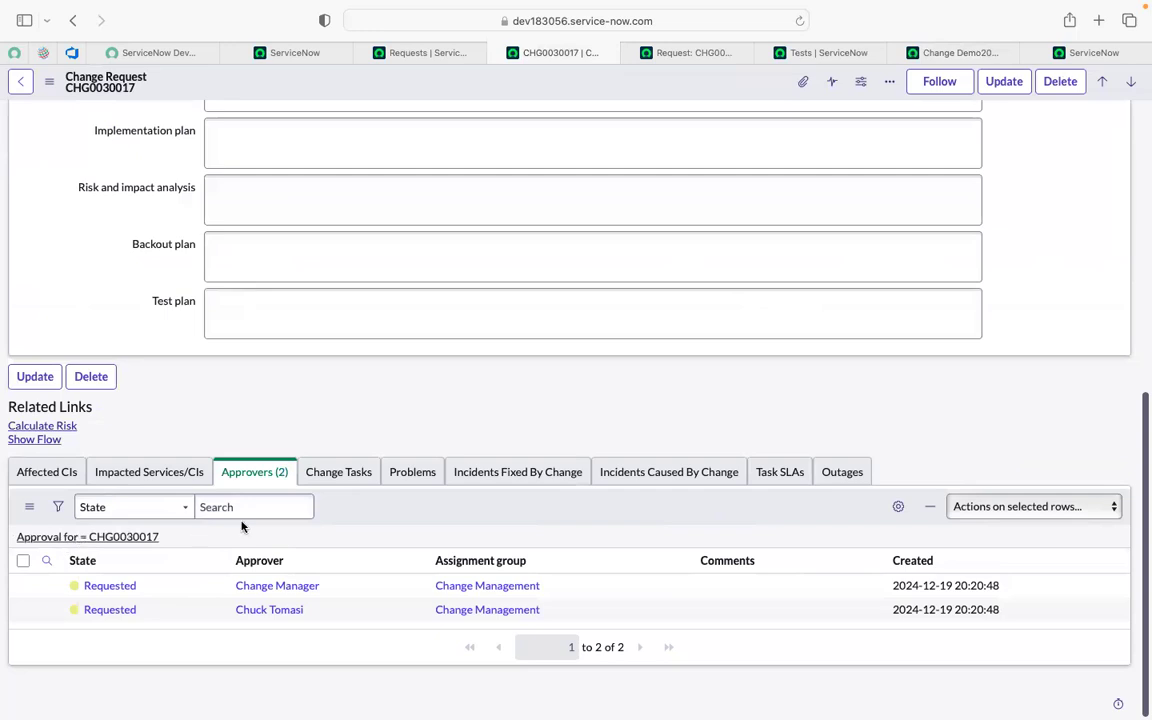
left_click(46, 566)
left_click(330, 592)
type("change manage")
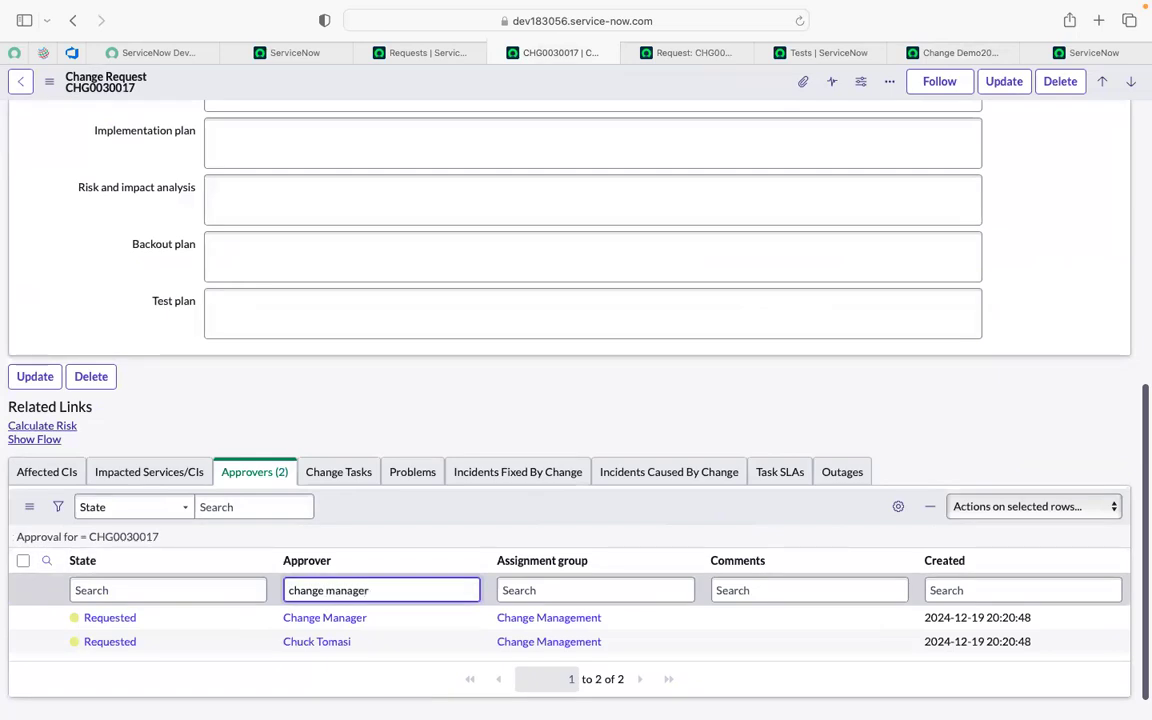
type("r")
key("Return")
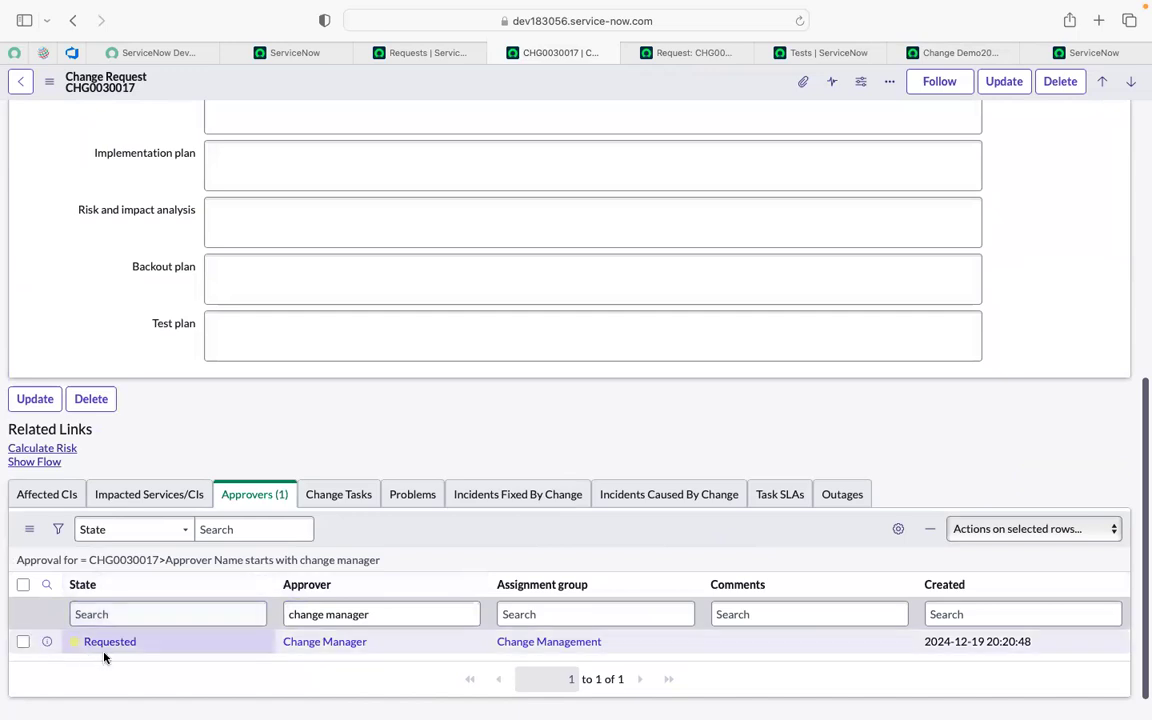
scroll(162, 669, "down", 1)
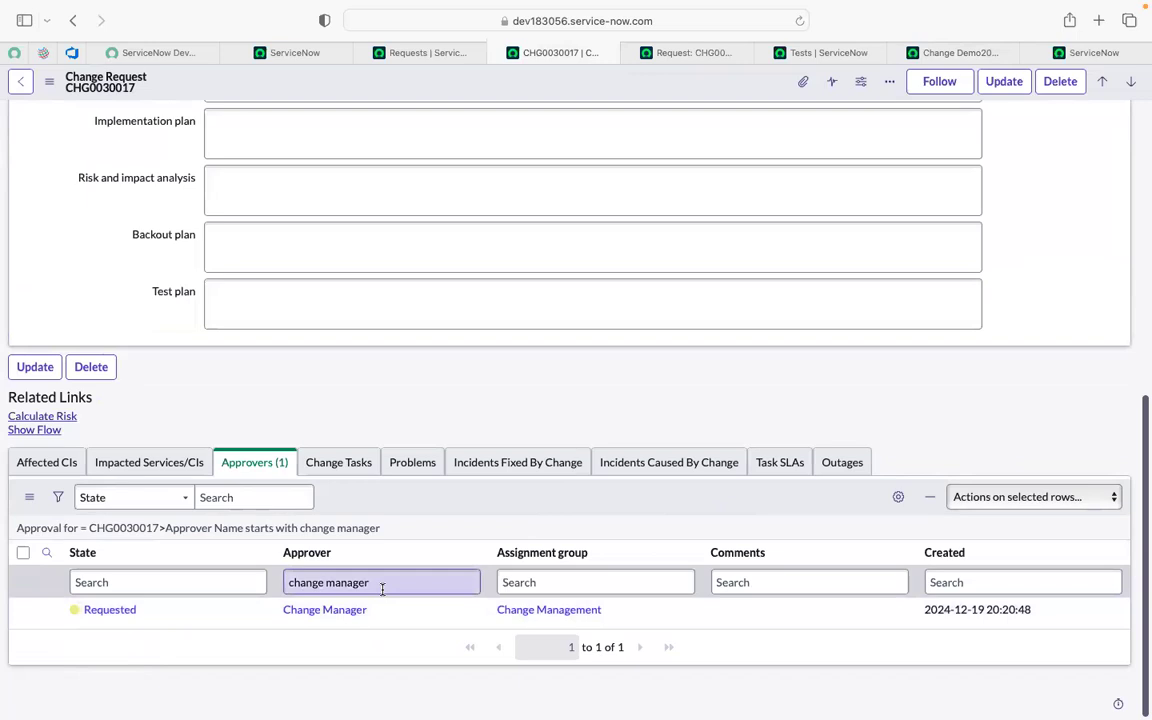
- Narrow CHG0030017's Approvers list further by searching its State column for Requested
left_click(173, 582)
type("re")
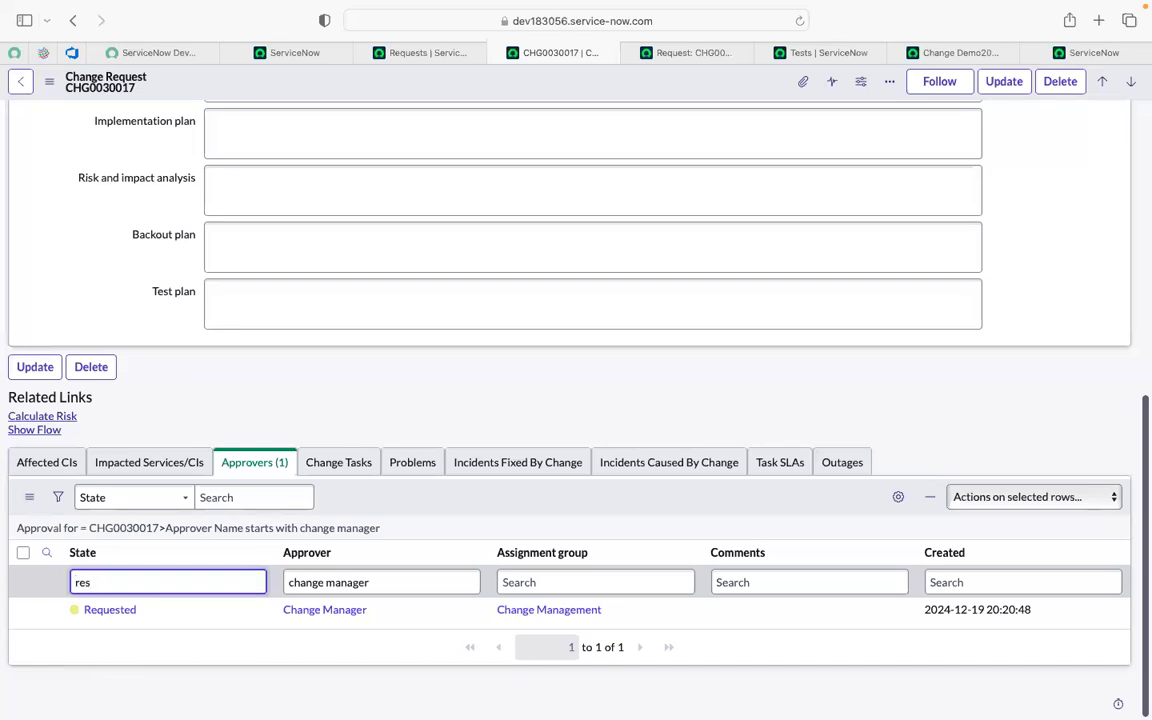
type("s")
key("BackSpace")
type("w")
key("BackSpace")
type("quested")
key("Return")
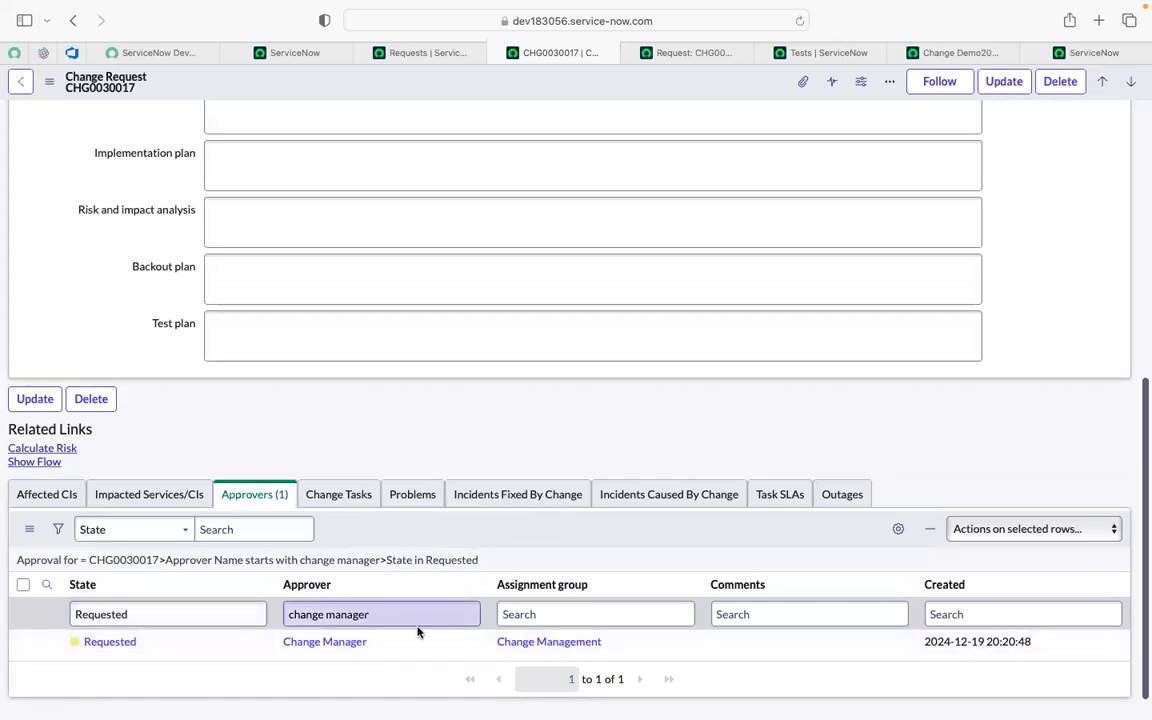
- Start adding another step to the Change Demo20 dec 2024 test, consulting Change Manager's approval record for CHG0030017
left_click(922, 55)
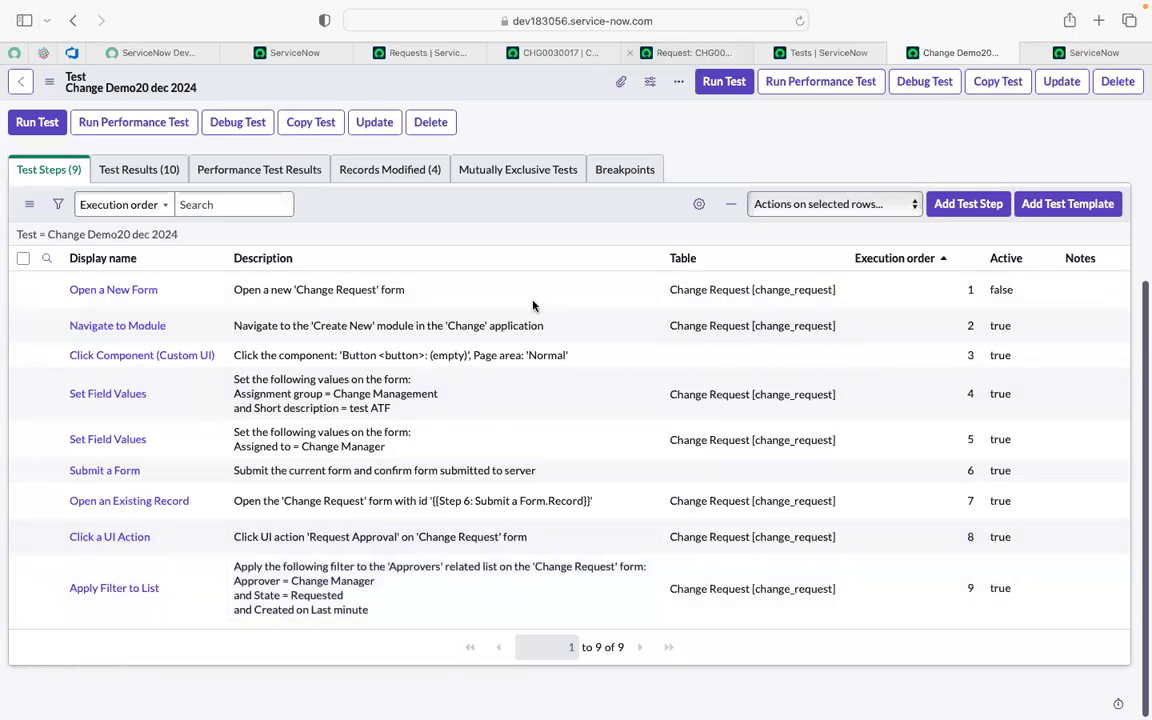
mouse_move(667, 59)
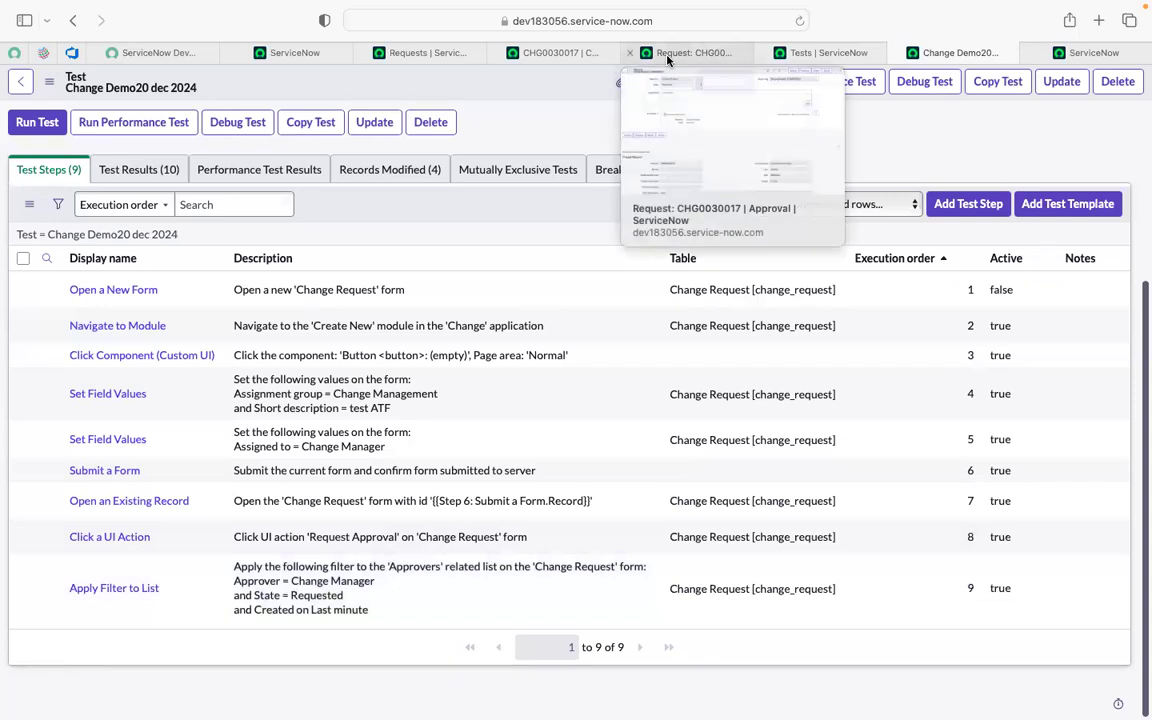
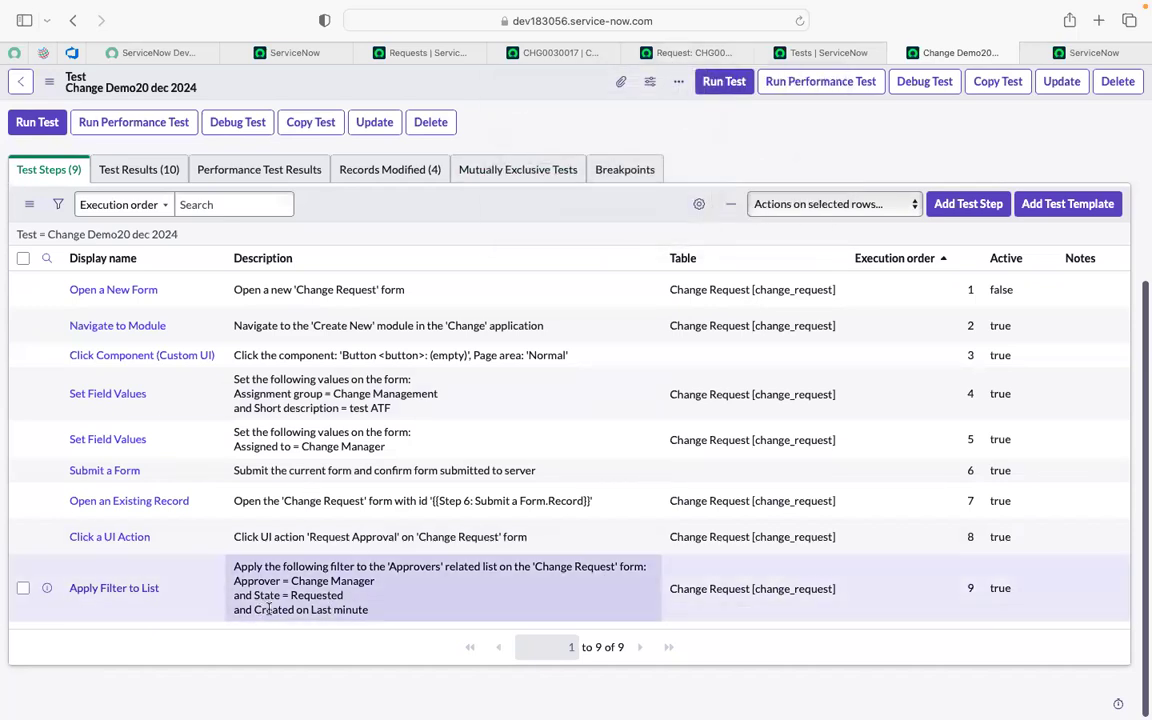
left_click(968, 204)
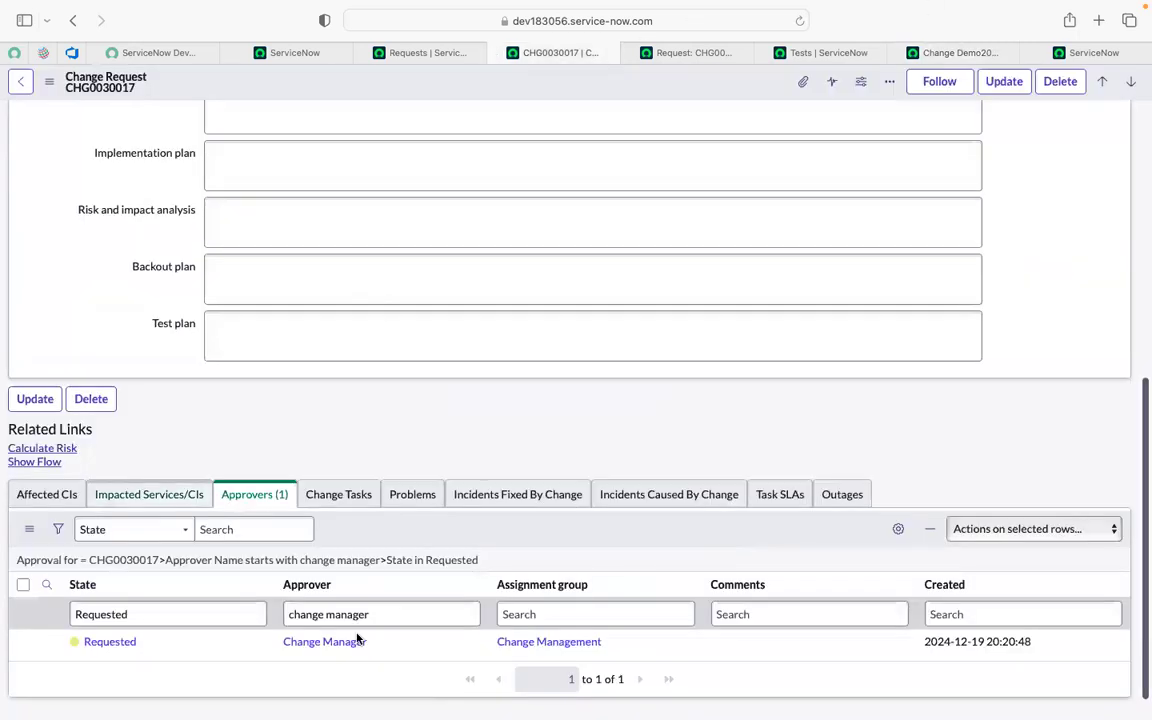
left_click(127, 652, "super")
left_click(762, 52)
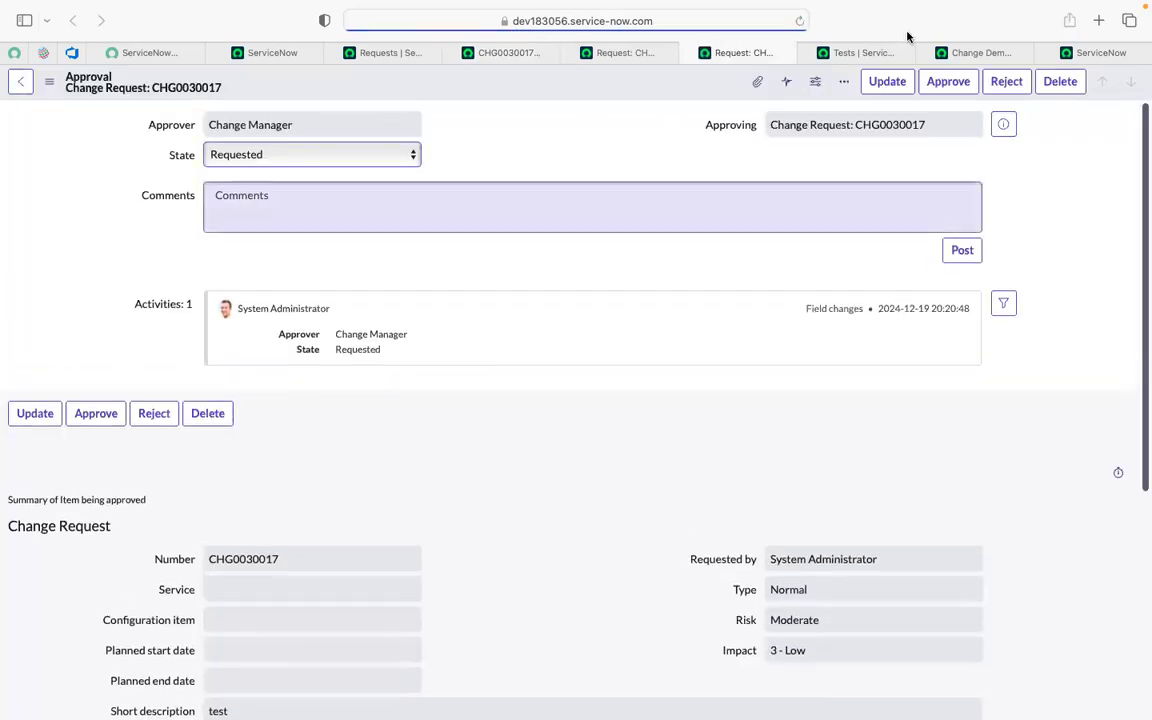
left_click(962, 50)
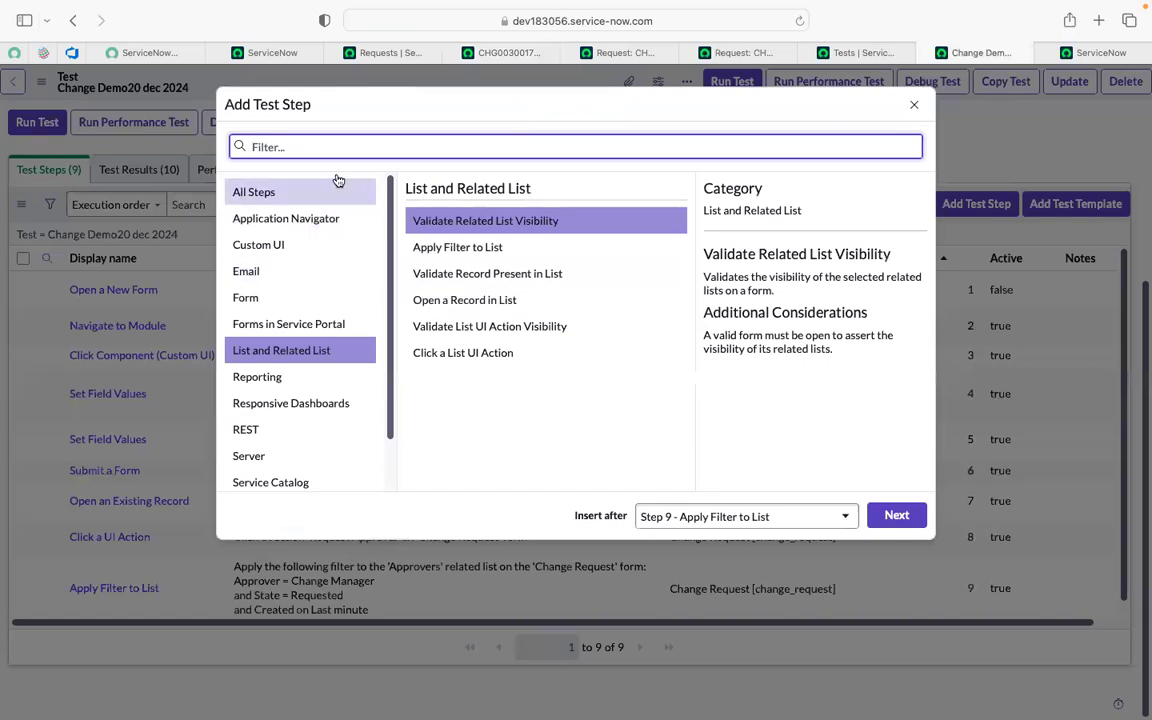
- Find the Open a Record in List step type and insert it after Step 9 - Apply Filter to List
left_click(303, 190)
left_click(303, 147)
type("ope")
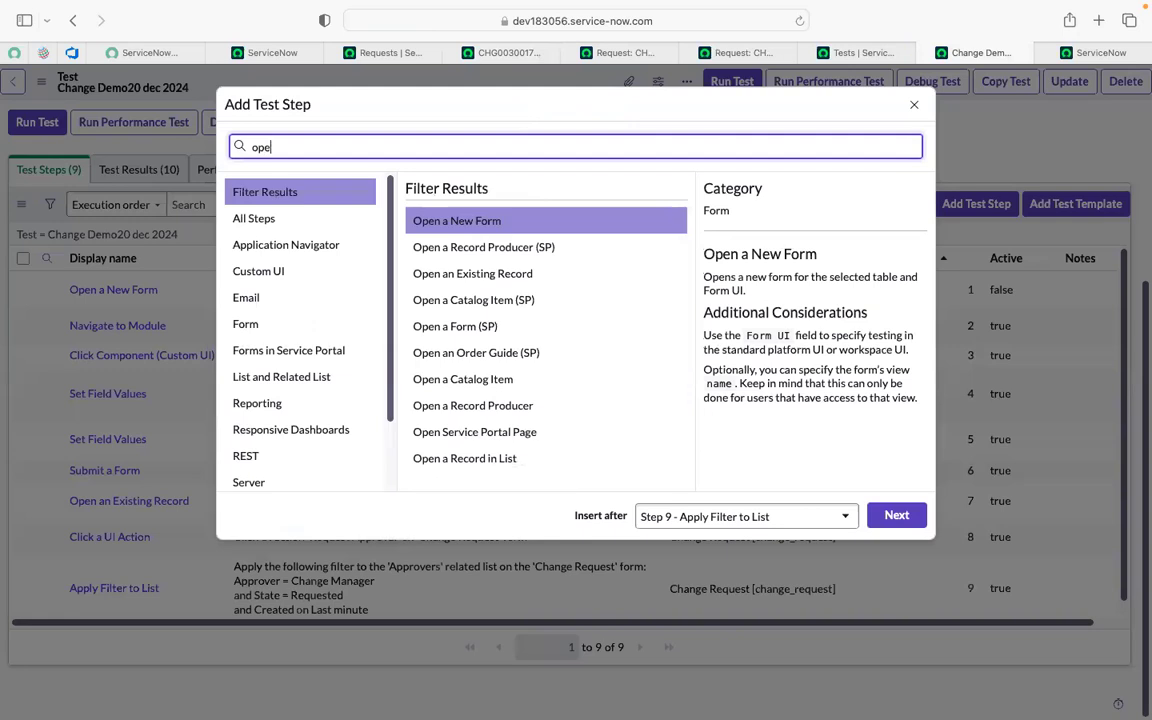
type("n as")
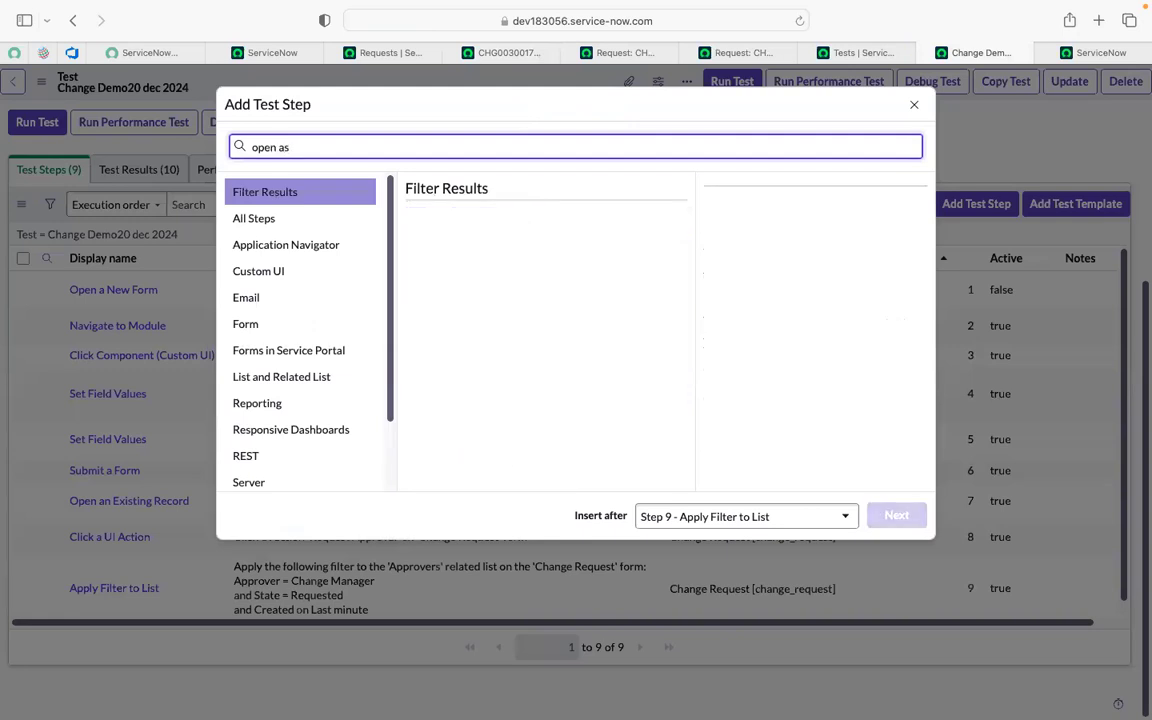
key("BackSpace")
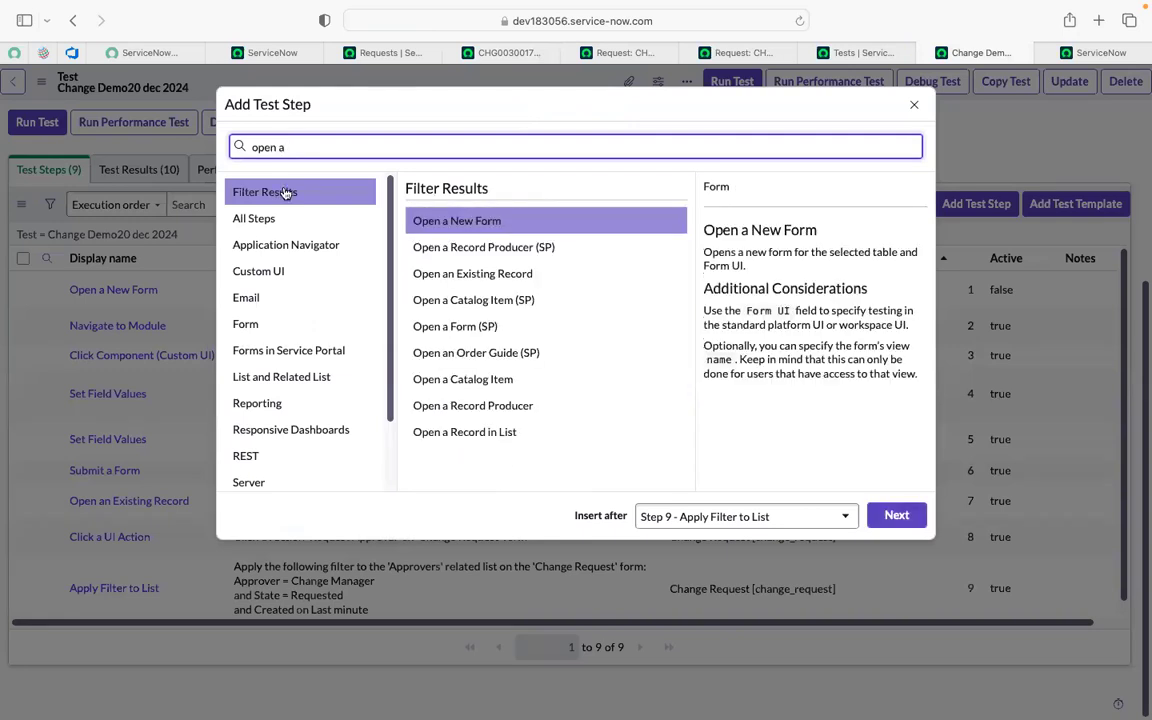
left_click(452, 440)
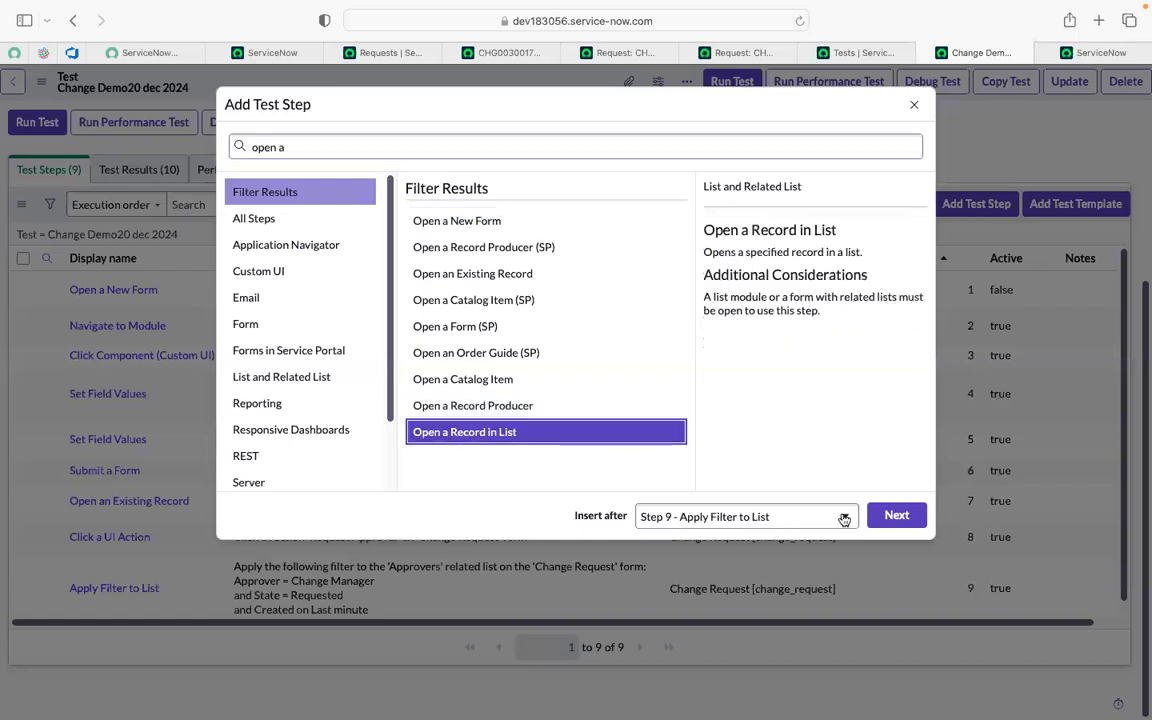
left_click(889, 516)
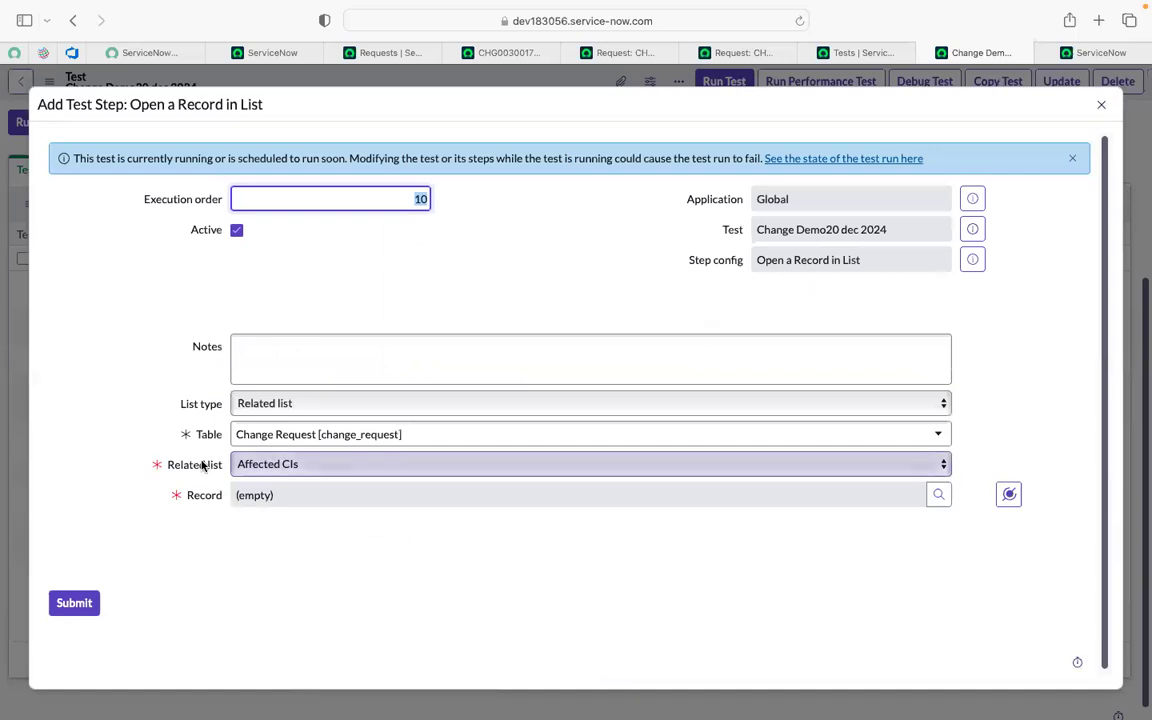
- Set the related list to Approvers, map the record to Step 9: Apply Filter to List's First record, and submit the step
left_click(293, 464)
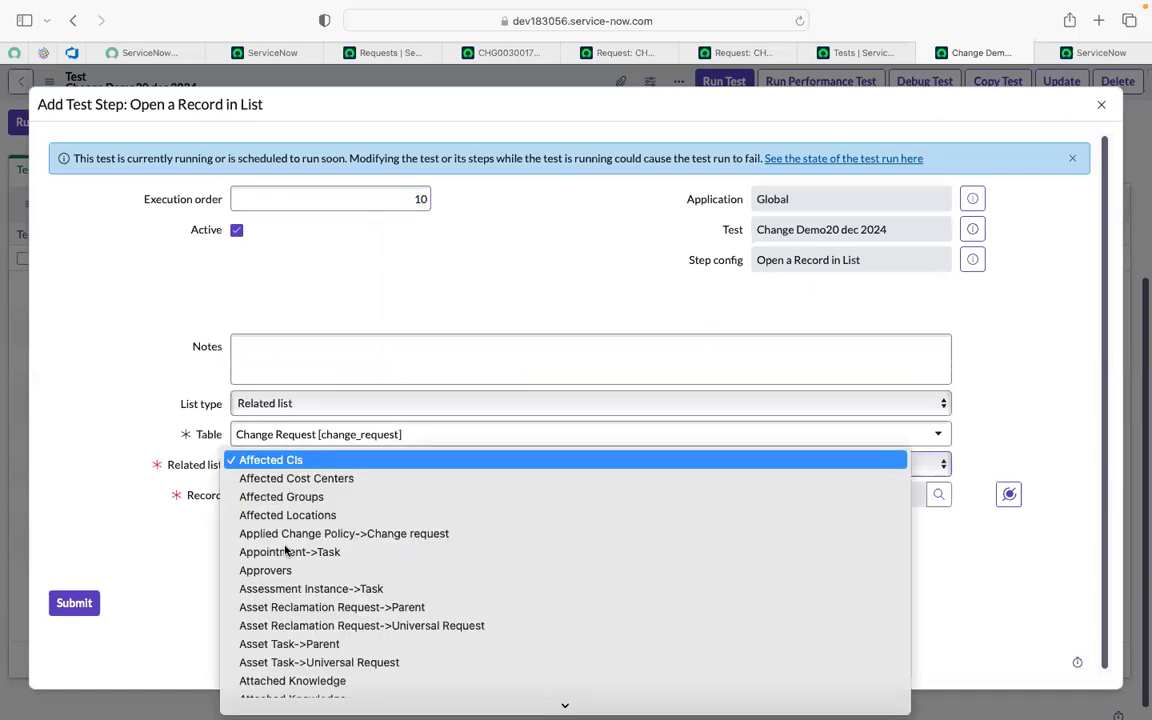
left_click(266, 570)
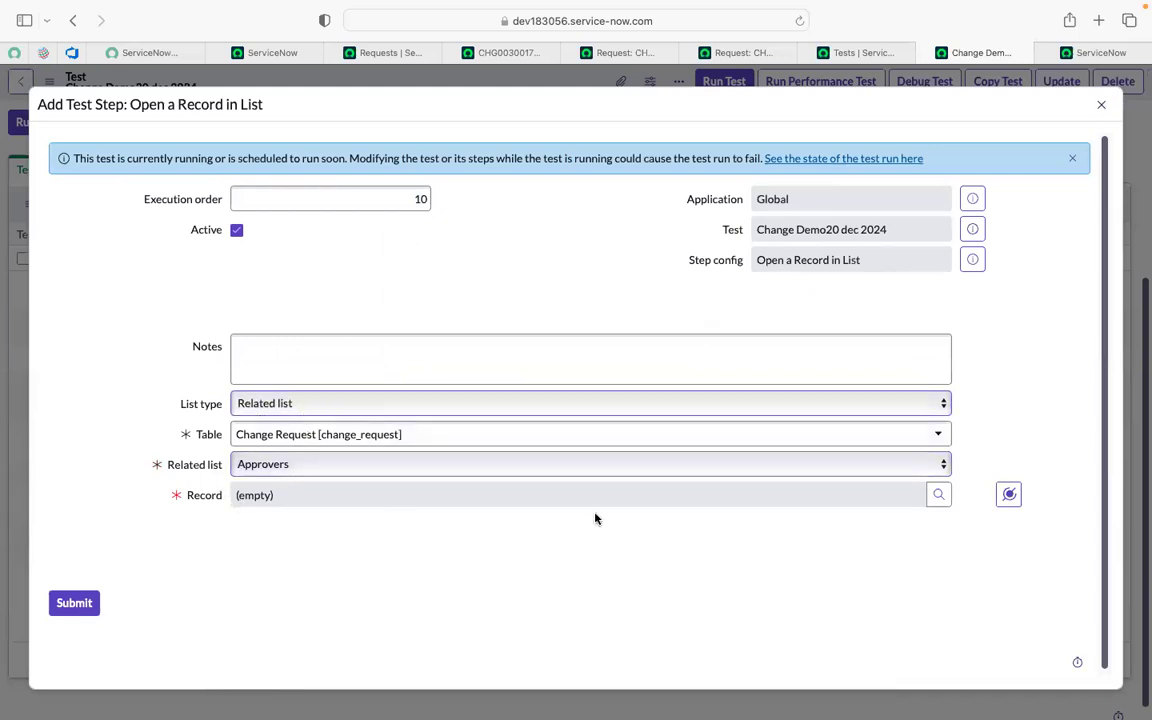
left_click(1008, 496)
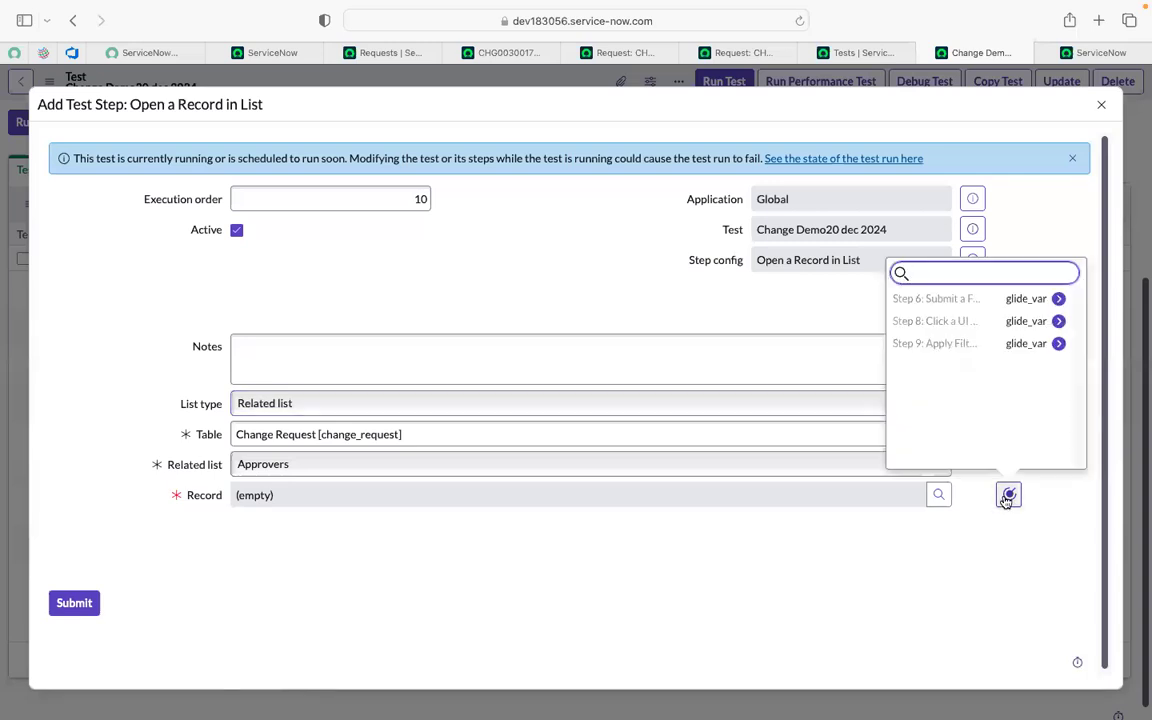
left_click(947, 350)
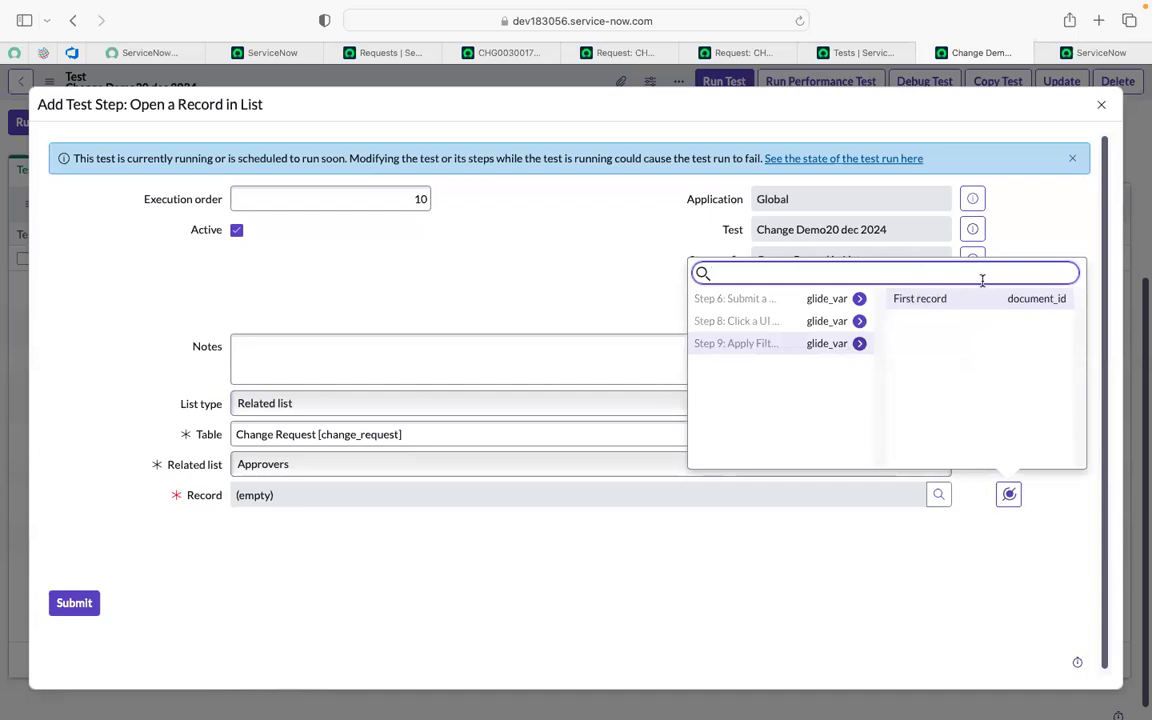
left_click(957, 300)
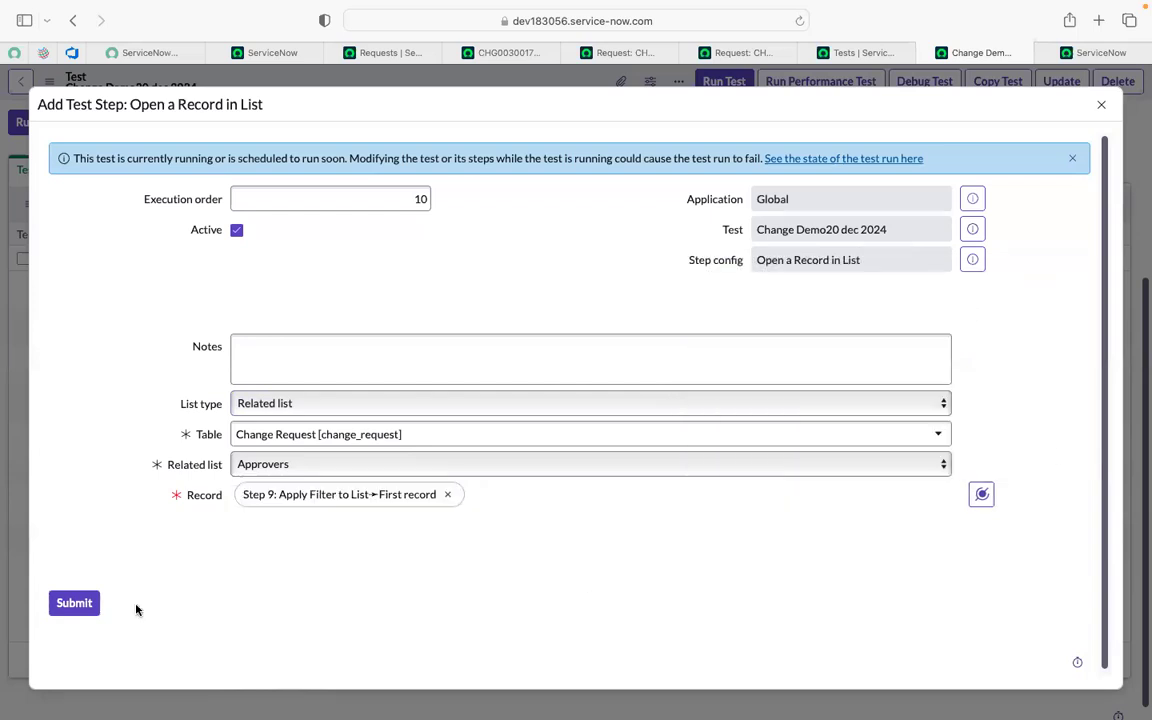
left_click(72, 612)
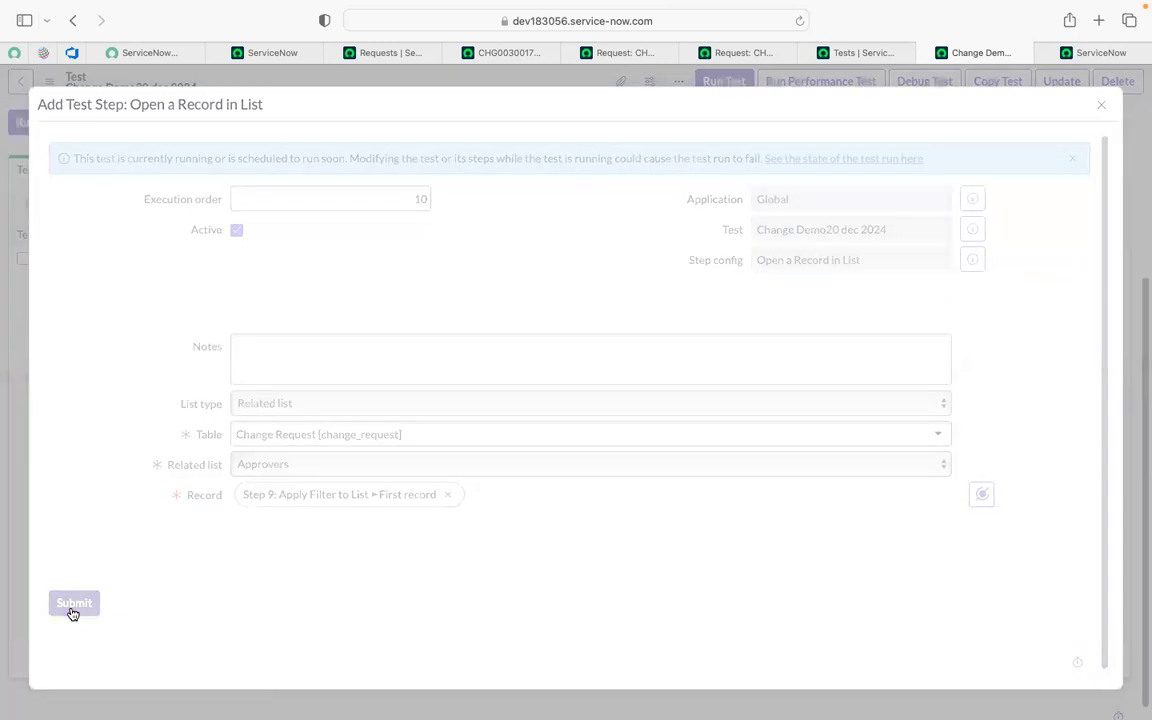
scroll(71, 612, "down", 3)
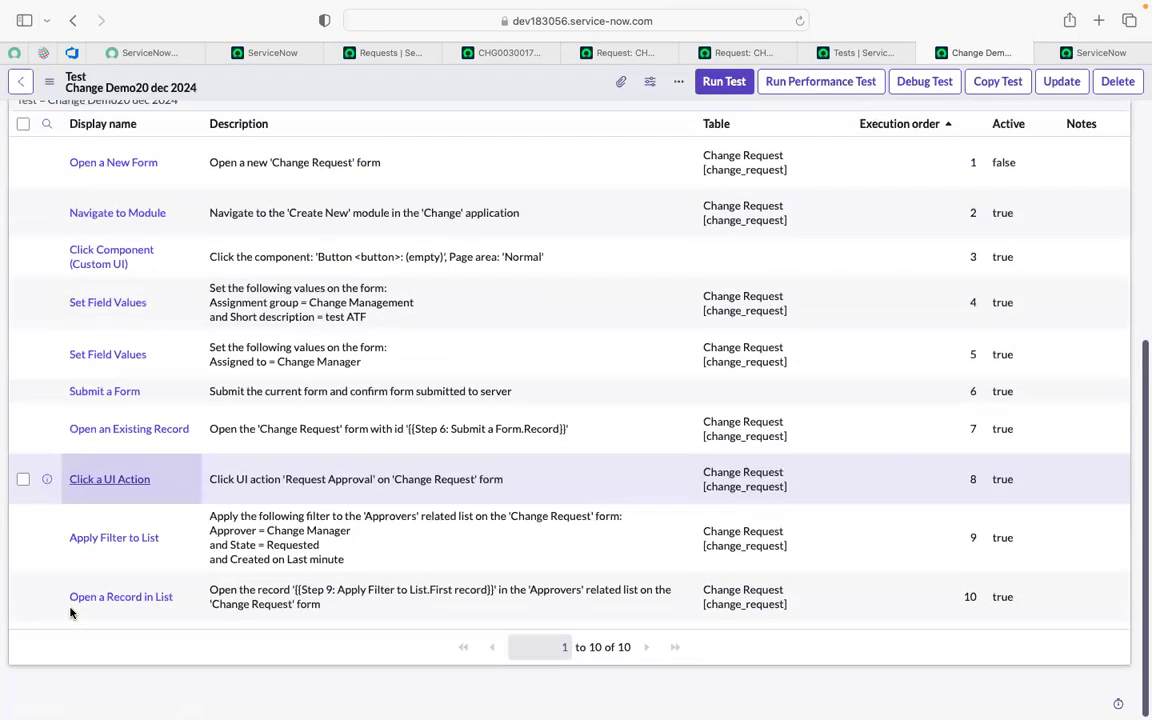
- Run the Change Demo20 dec 2024 test in the current Safari session and switch to the Client Test Runner
left_click(731, 85)
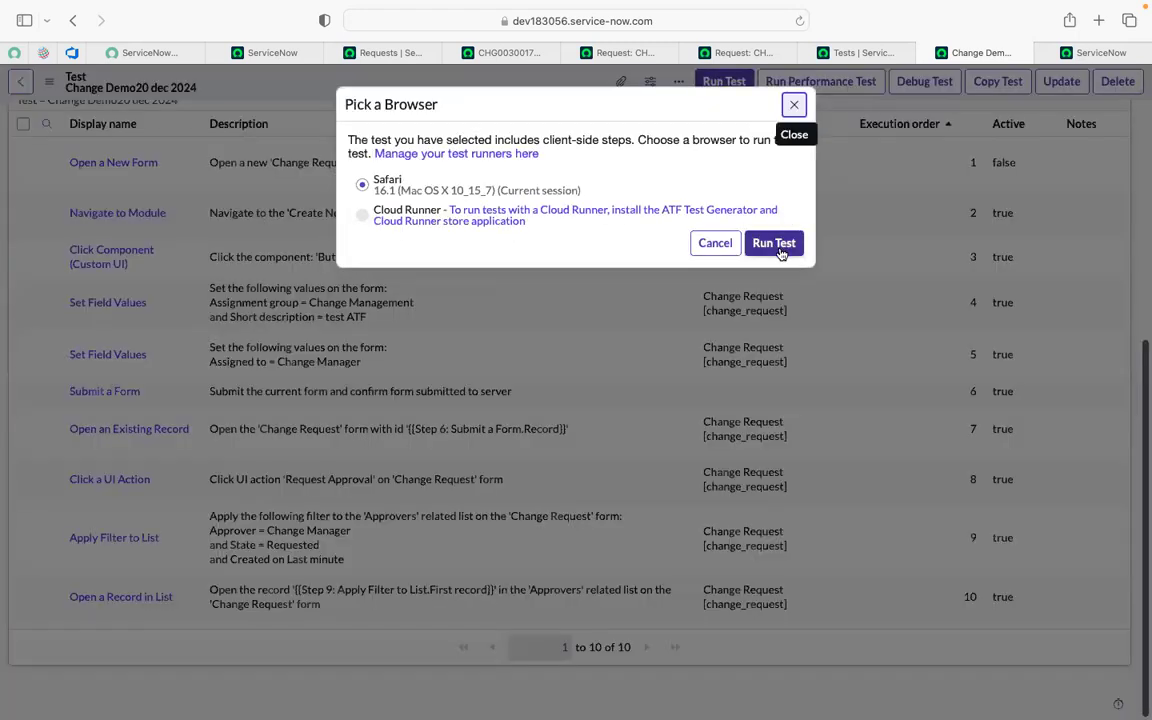
left_click(774, 243)
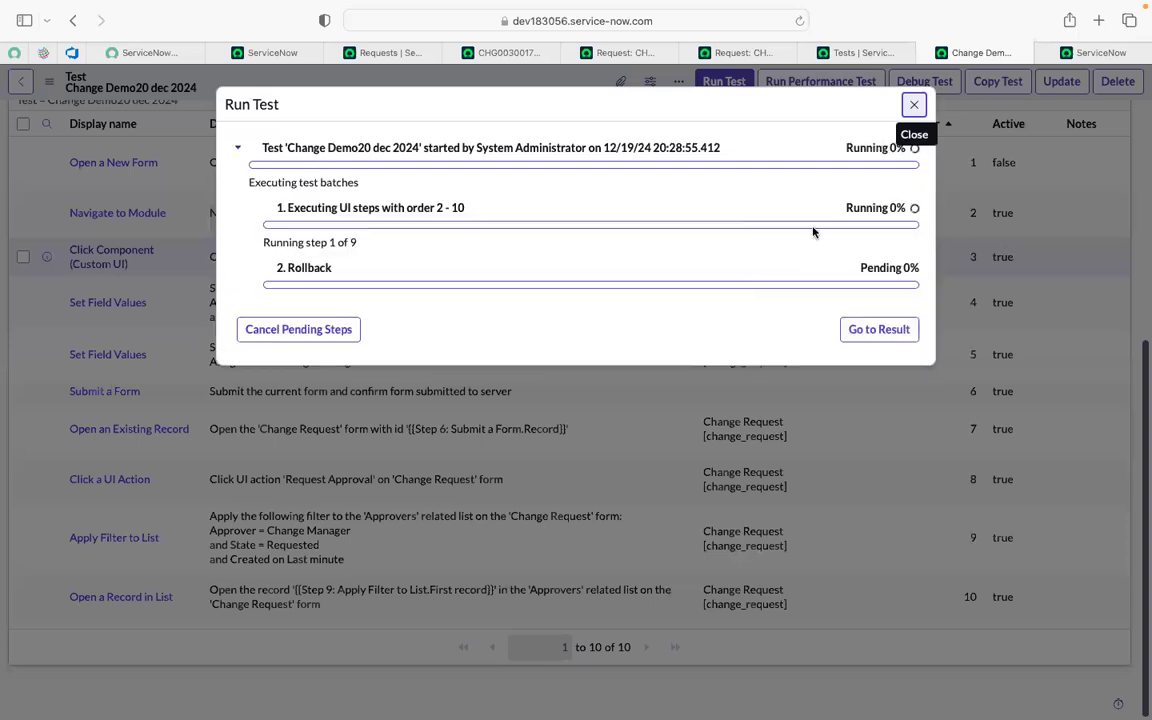
left_click(1105, 54)
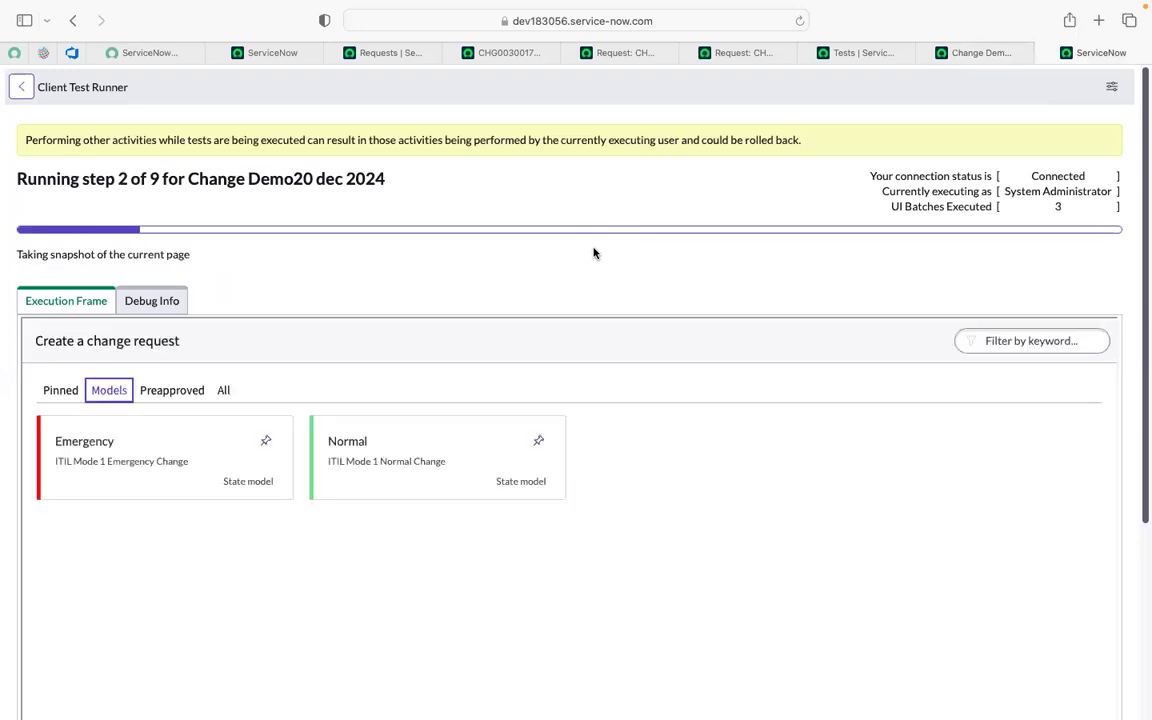
- Examine the change form and its Approvers related list in the execution frame while the test runs
scroll(593, 253, "down", 5)
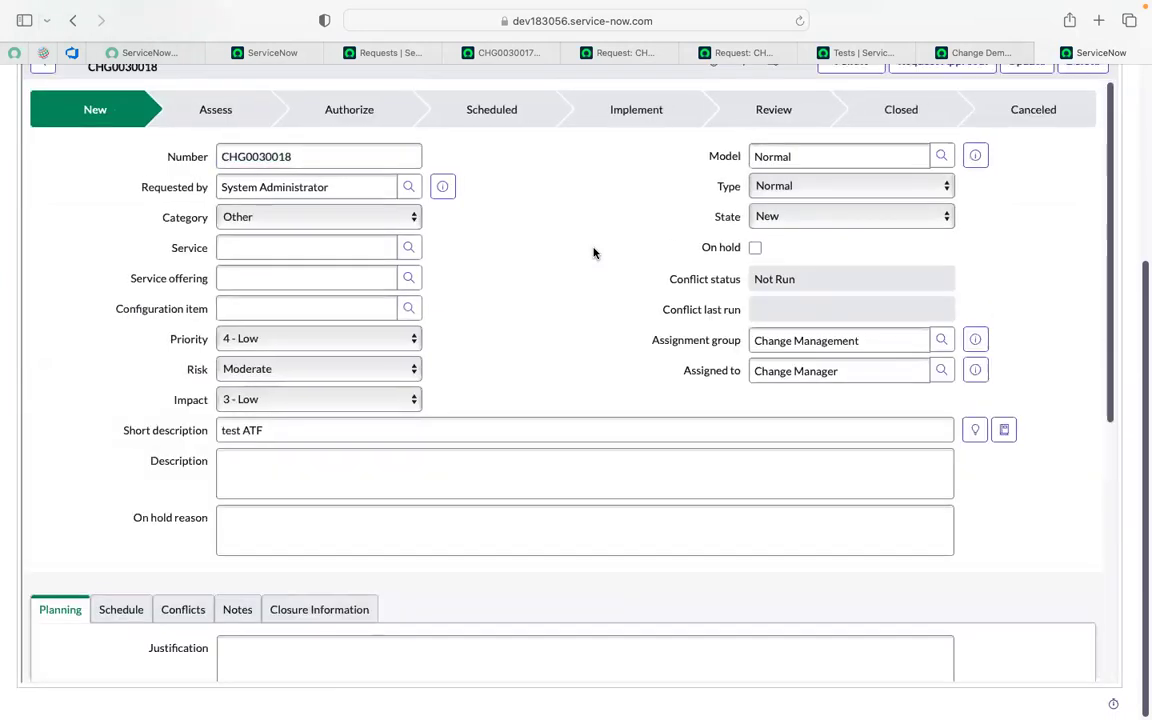
scroll(593, 253, "down", 5)
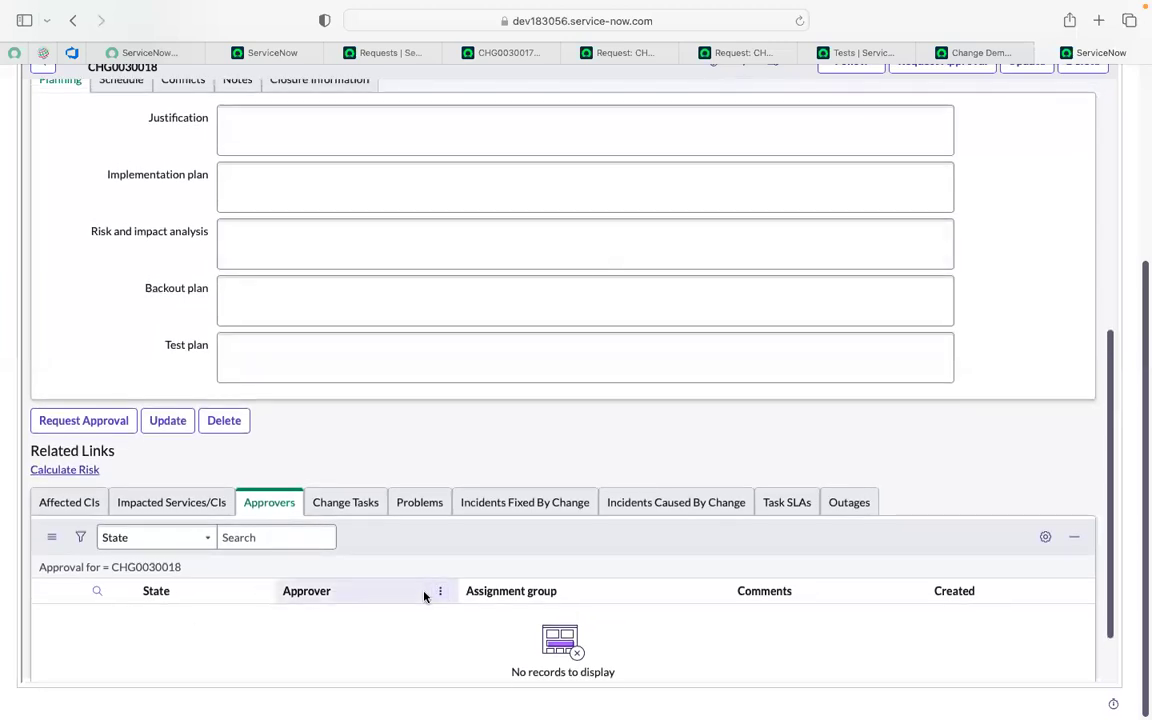
scroll(424, 597, "up", 5)
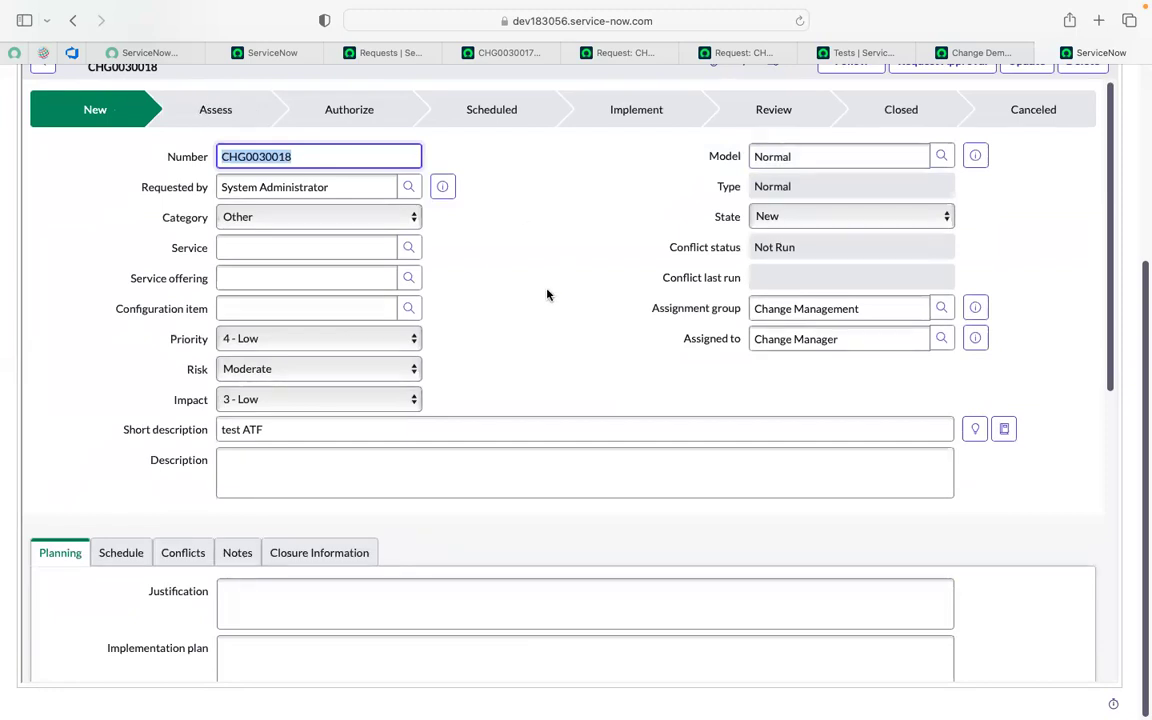
scroll(547, 294, "down", 6)
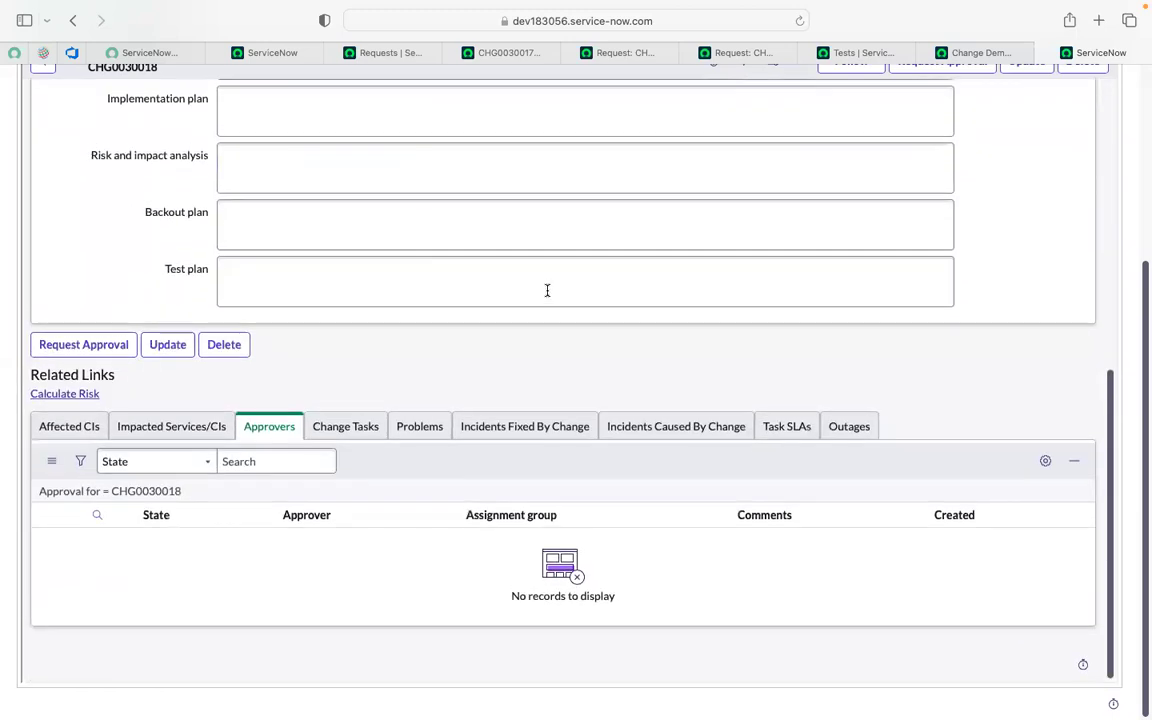
scroll(547, 290, "up", 6)
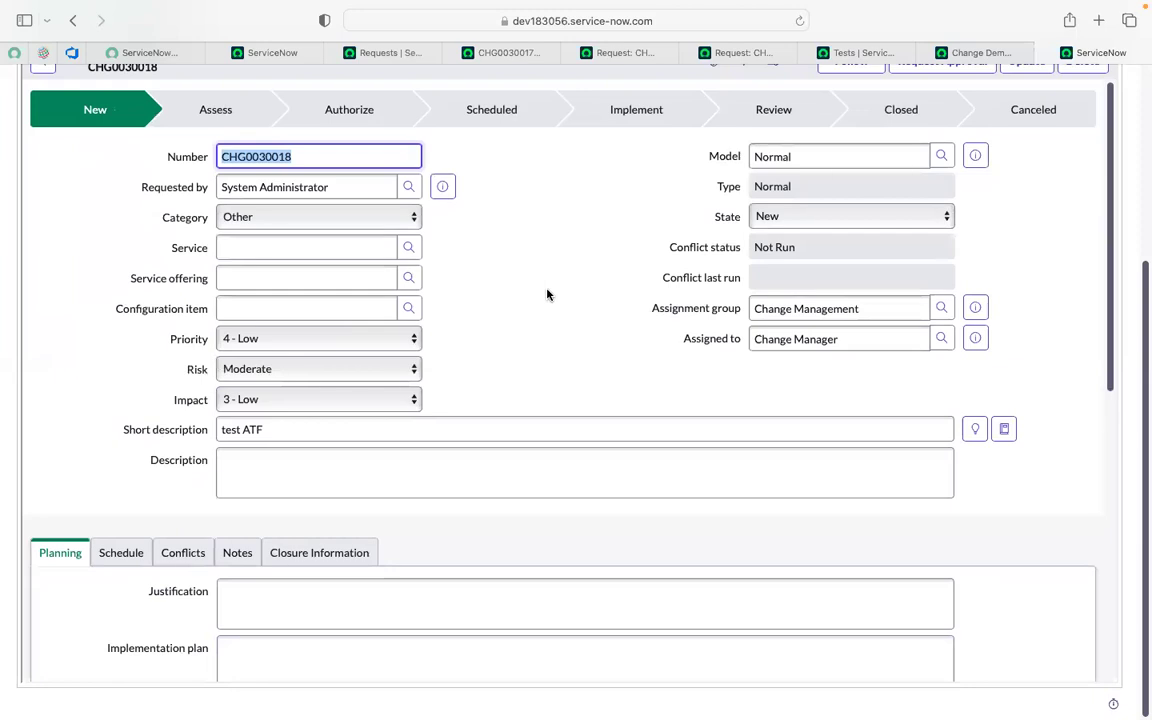
- Follow the rest of the test run in the Client Test Runner, checking its progress, the change's state and its requested approvals
scroll(547, 294, "up", 3)
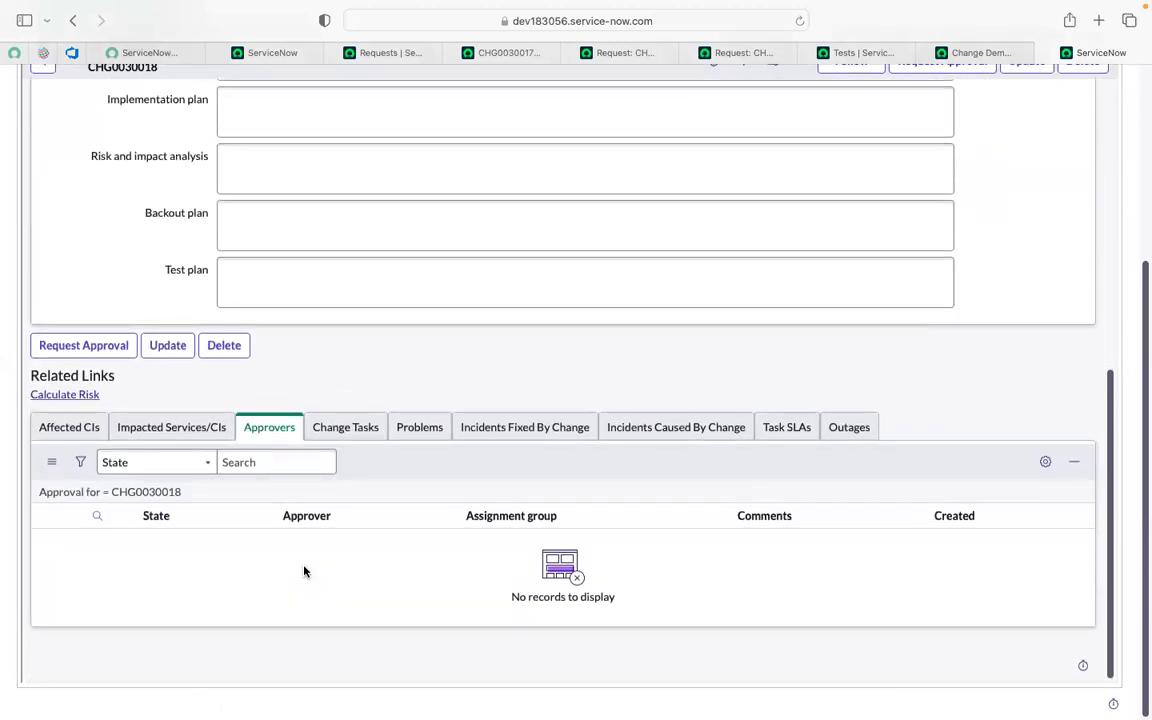
scroll(601, 614, "down", 1)
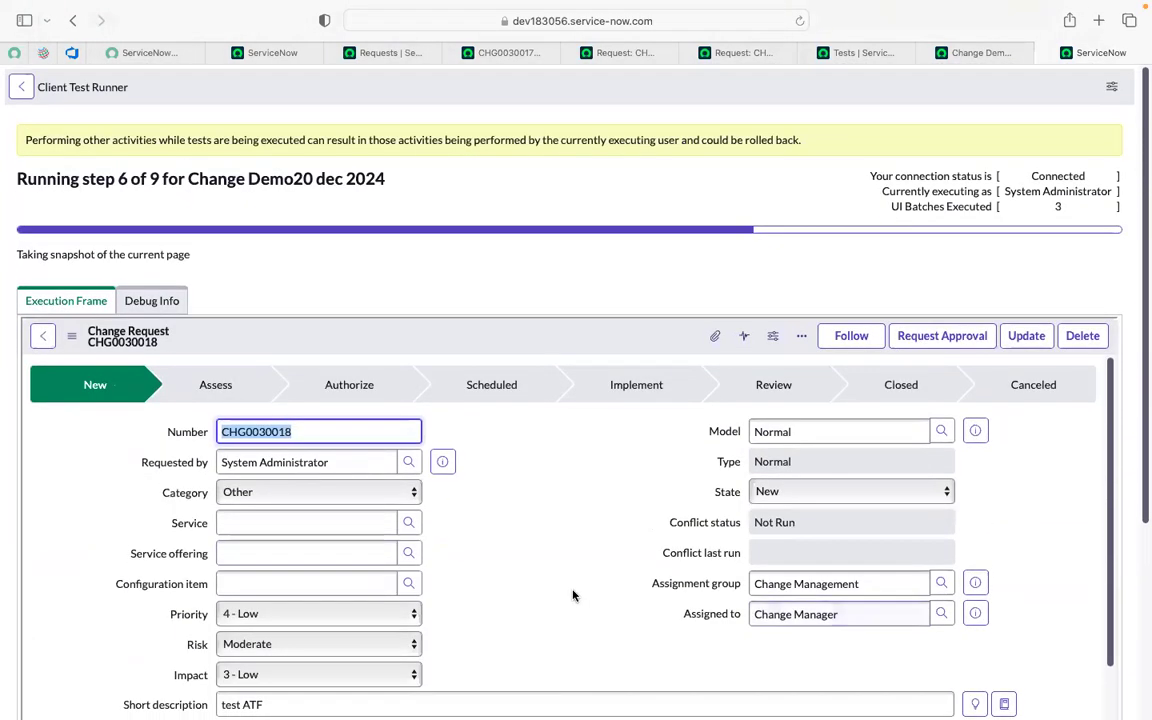
scroll(573, 595, "down", 15)
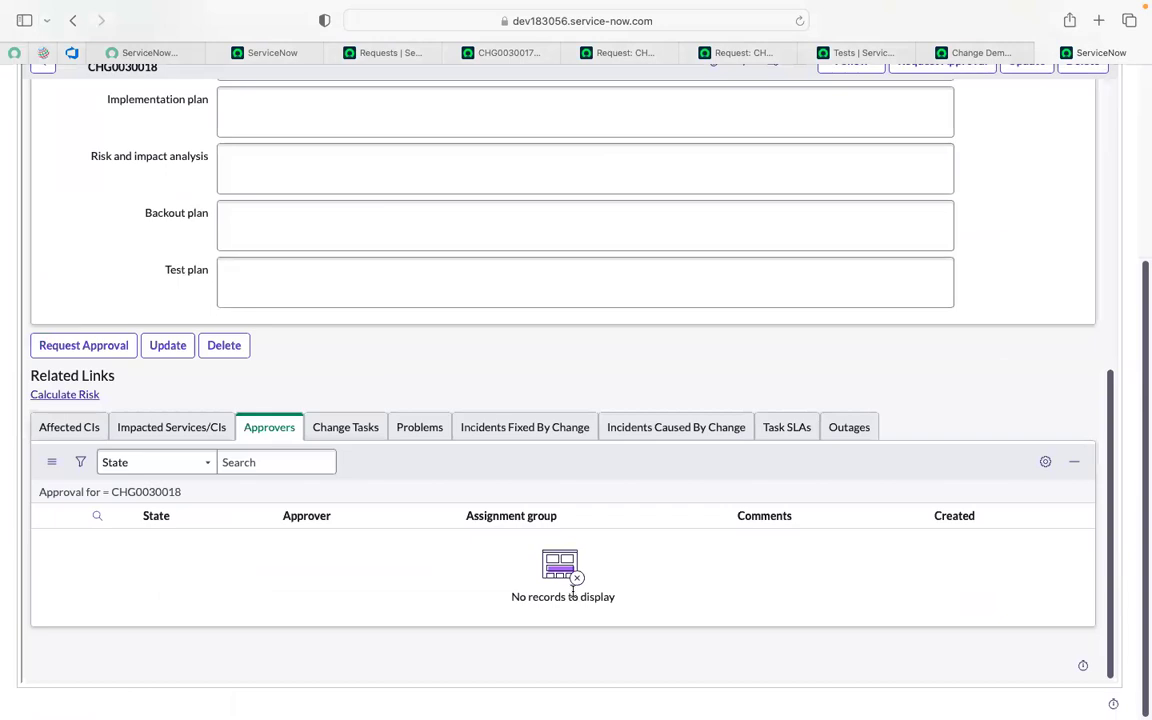
scroll(572, 592, "up", 10)
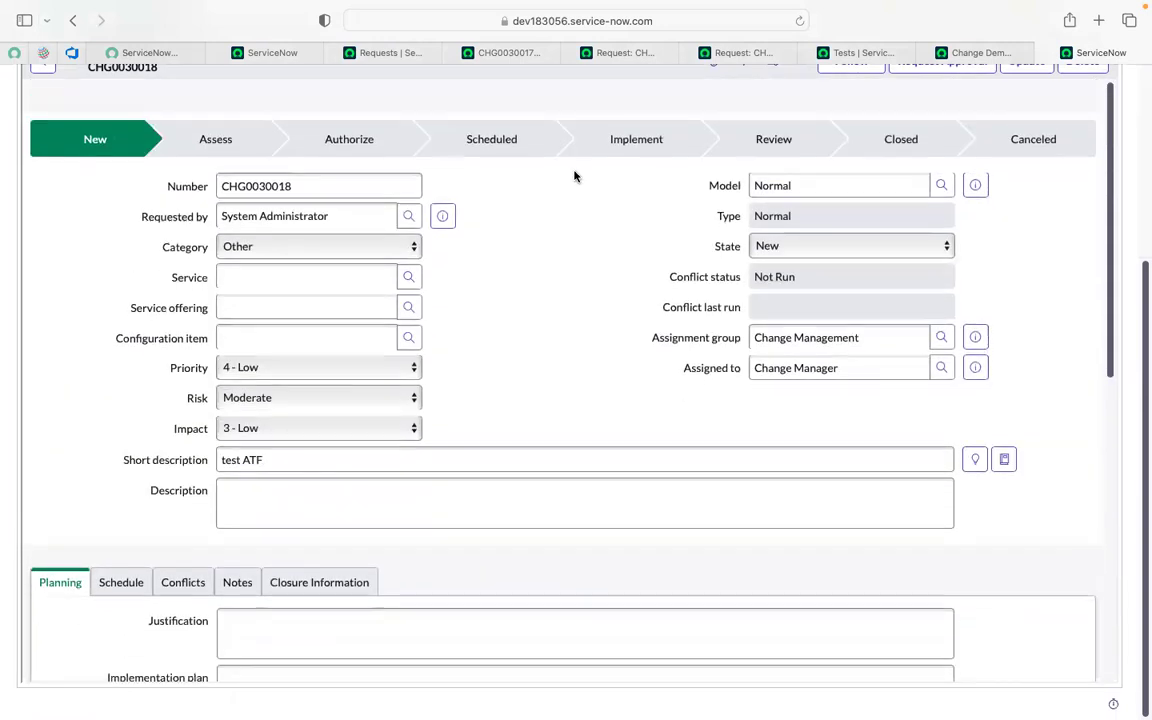
scroll(530, 330, "up", 3)
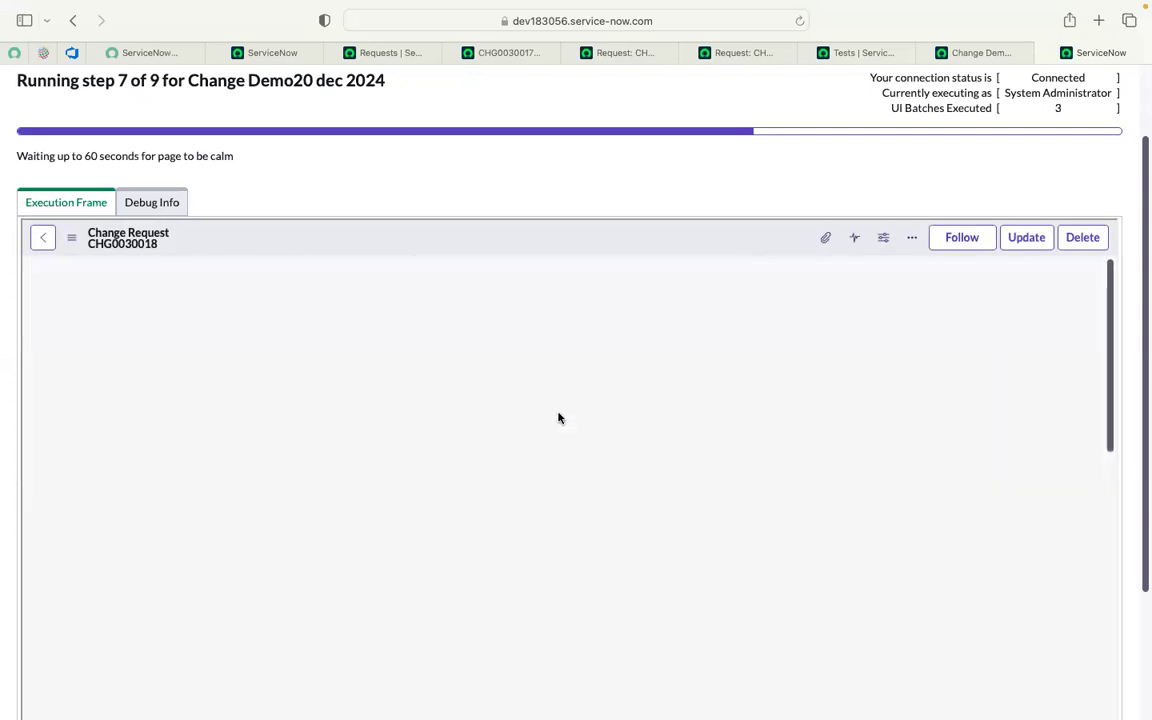
scroll(559, 418, "down", 10)
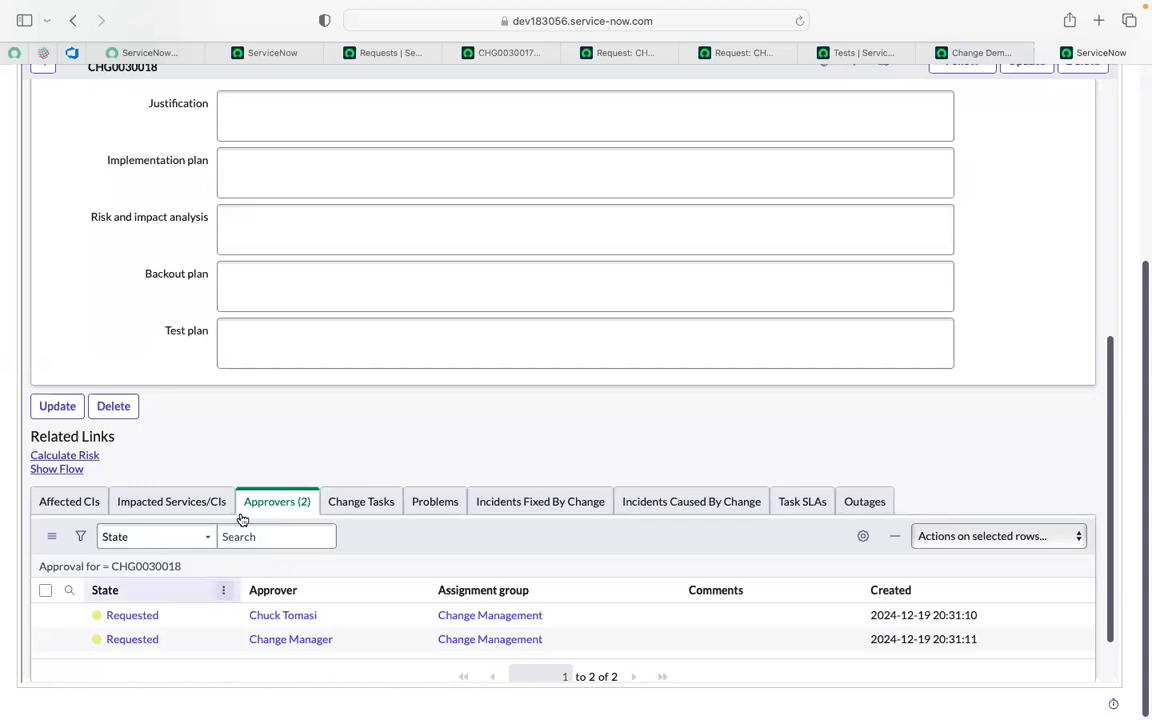
scroll(324, 398, "up", 6)
scroll(532, 435, "up", 4)
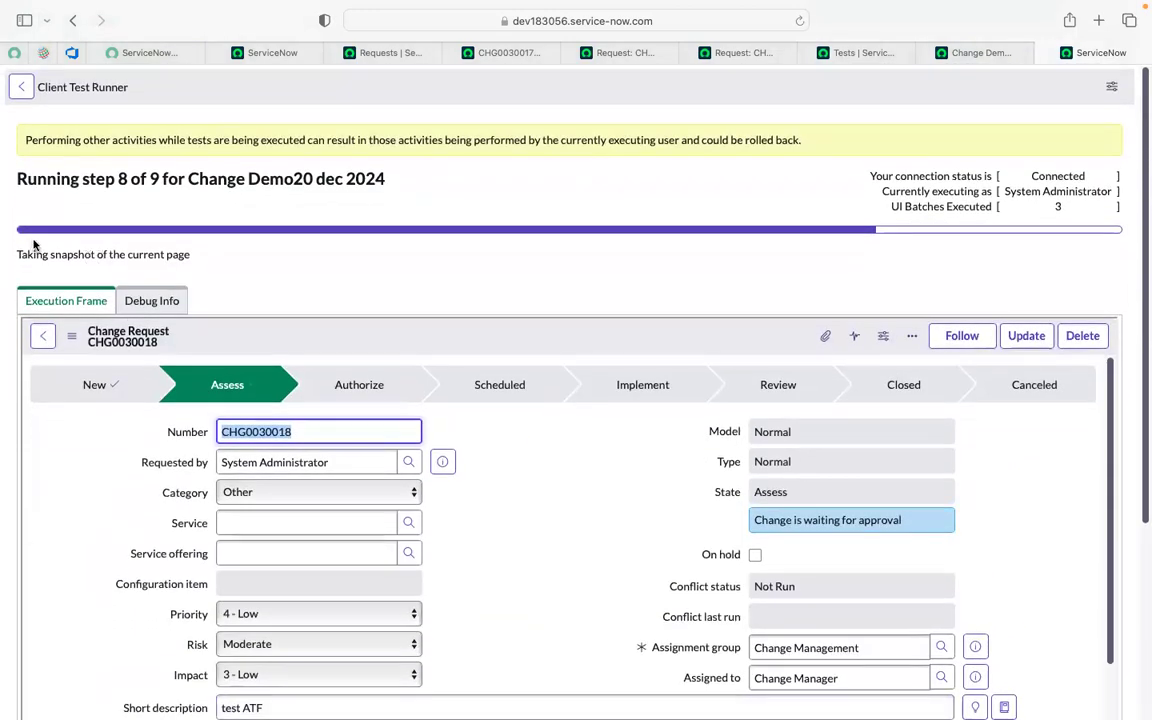
scroll(279, 353, "down", 1)
scroll(279, 353, "up", 1)
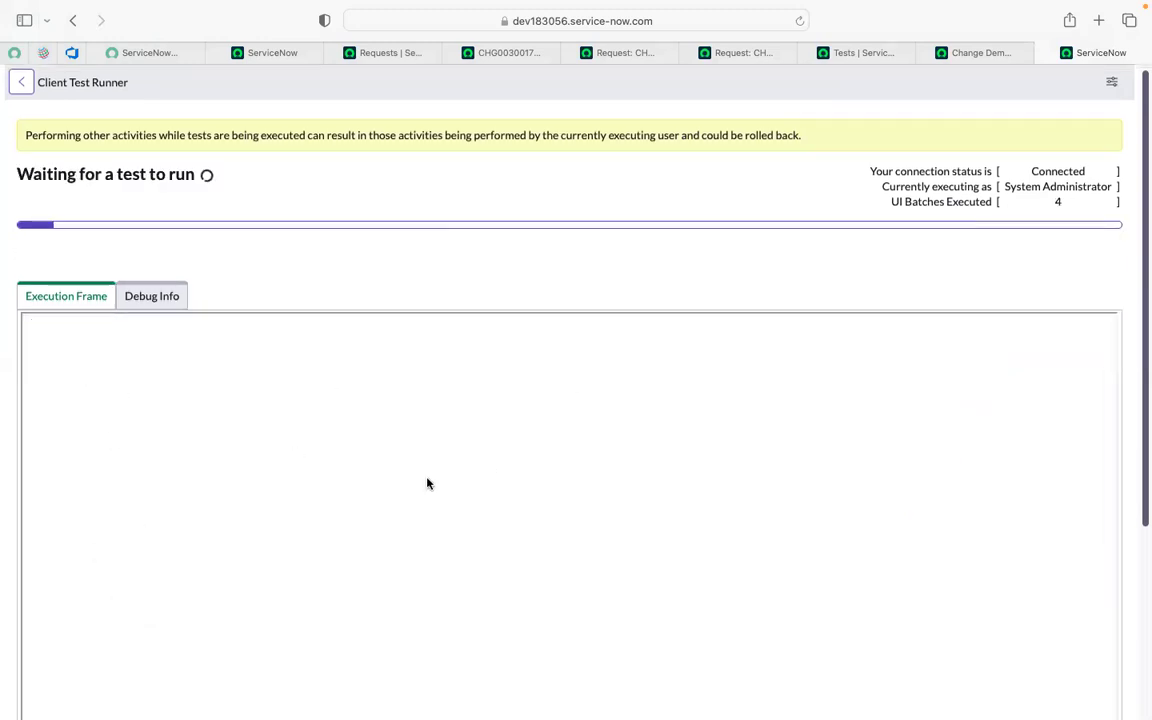
- Review change request CHG0030017 from its filtered Approvers related list up to its form fields and state
left_click(489, 51)
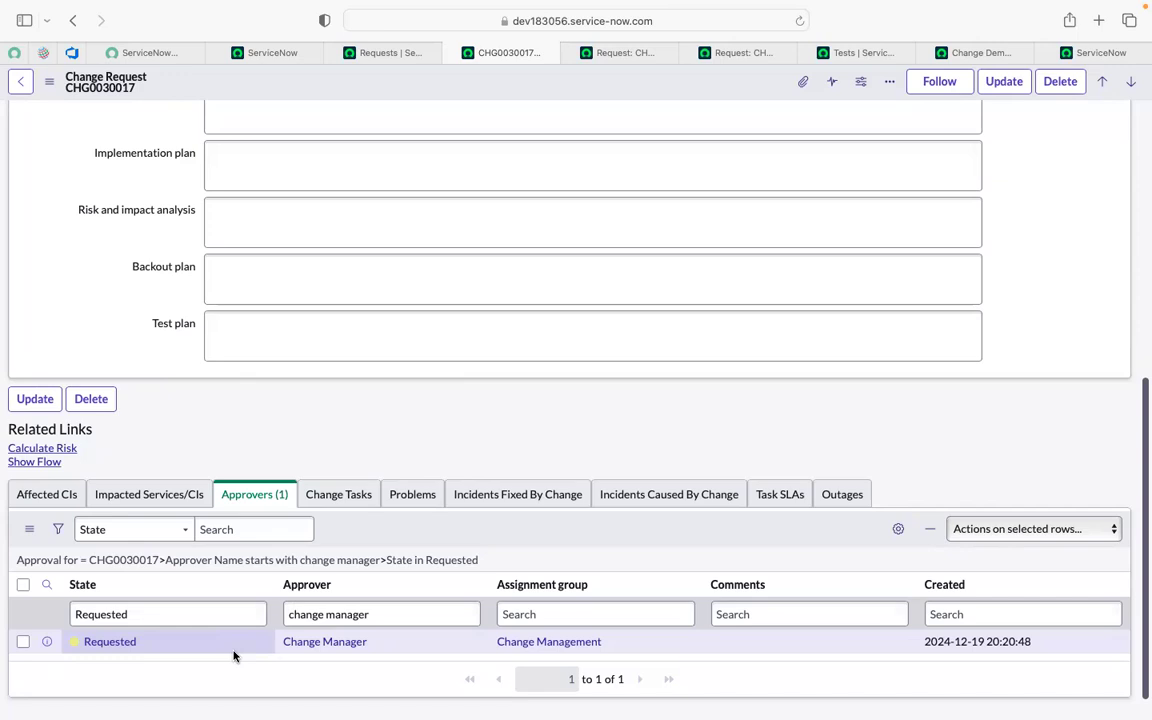
scroll(233, 656, "up", 10)
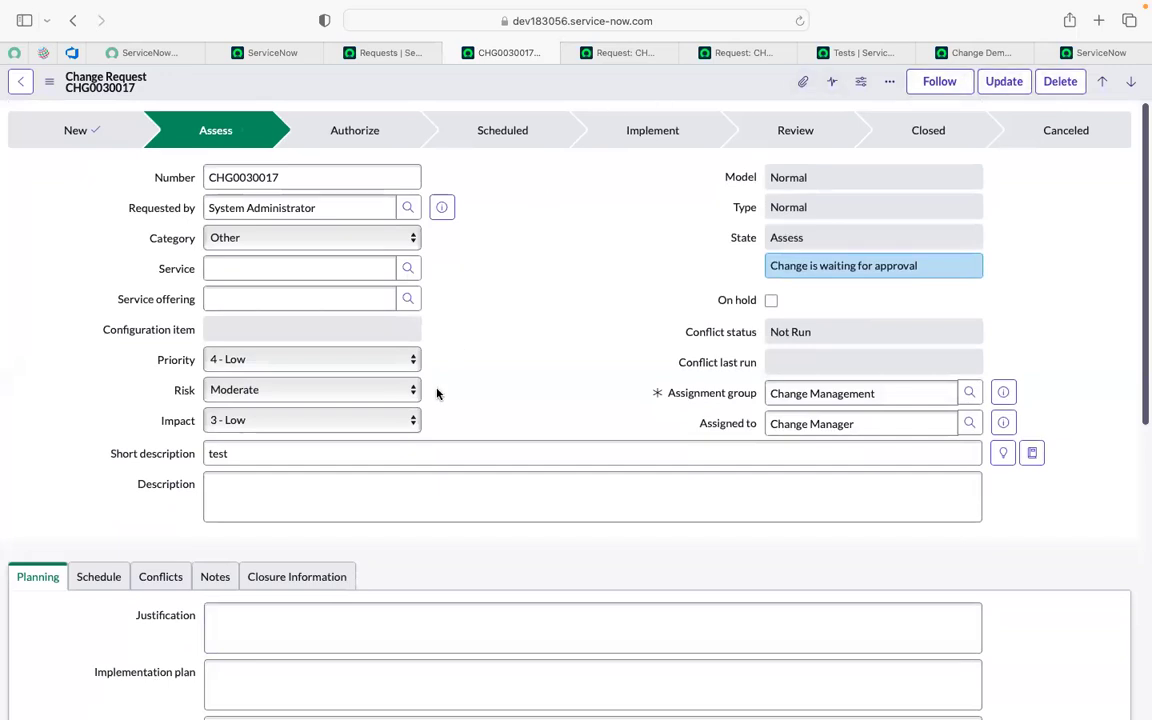
scroll(437, 393, "down", 10)
scroll(521, 281, "up", 10)
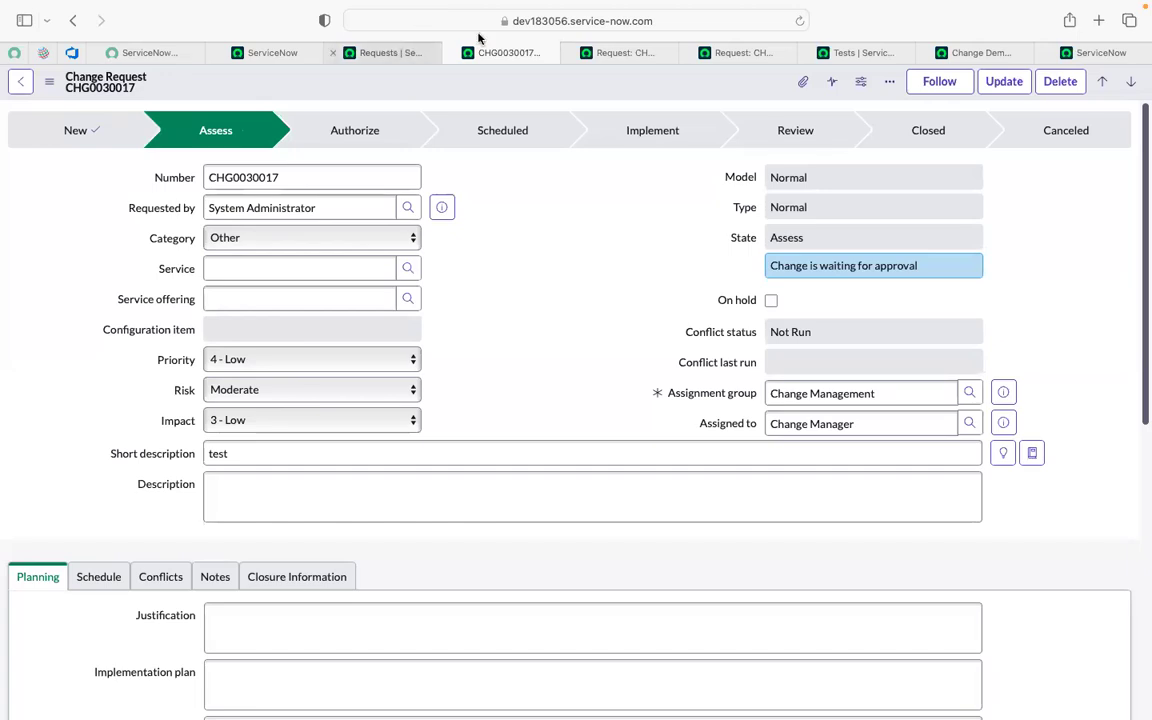
- Return to the Change Demo20 dec 2024 test, dismiss the run results and open the Apply Filter to List step in a new tab
left_click(940, 54)
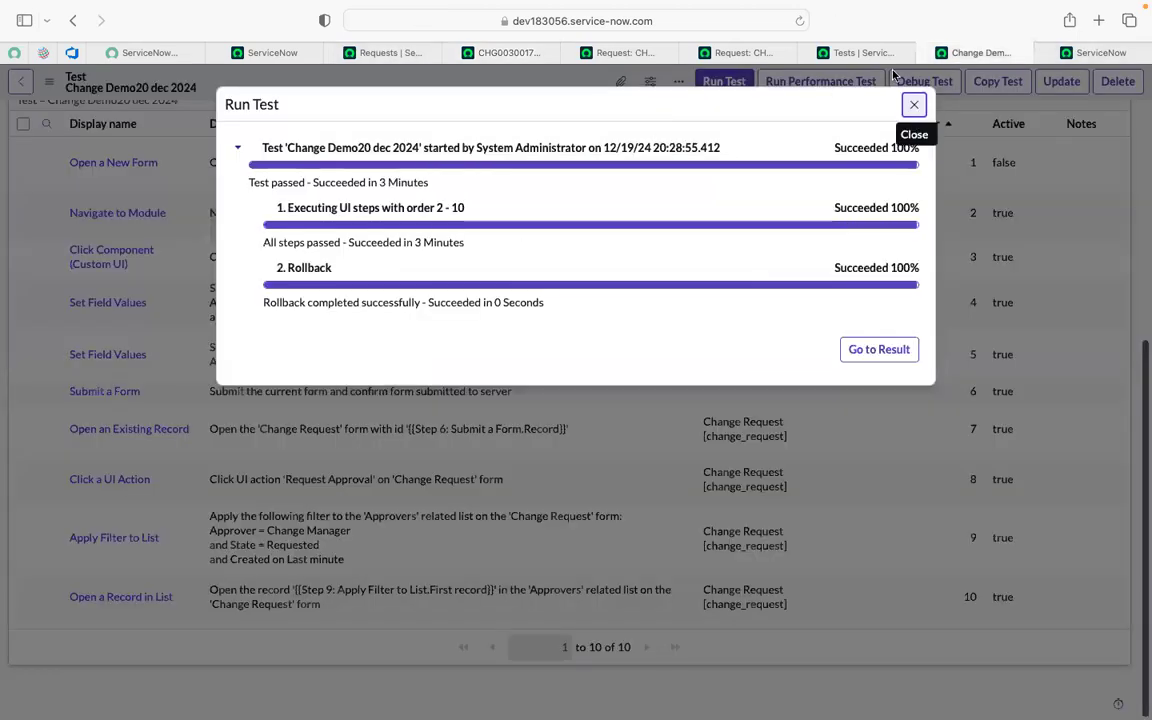
left_click(913, 105)
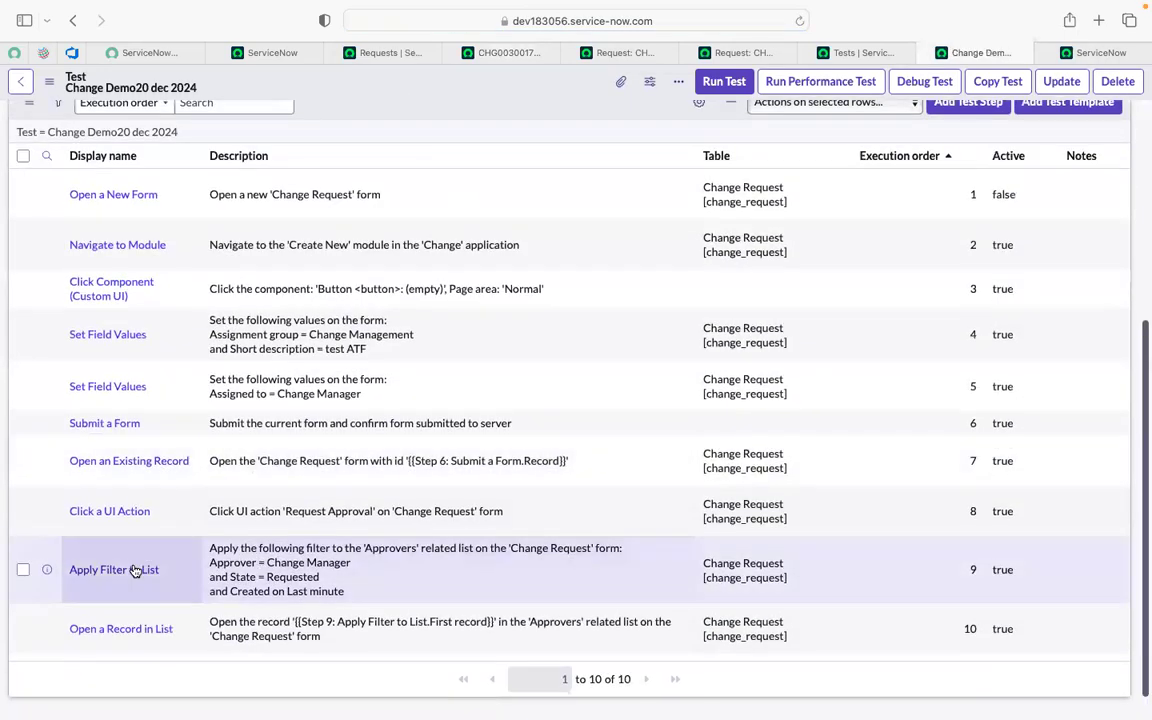
left_click(128, 573, "super")
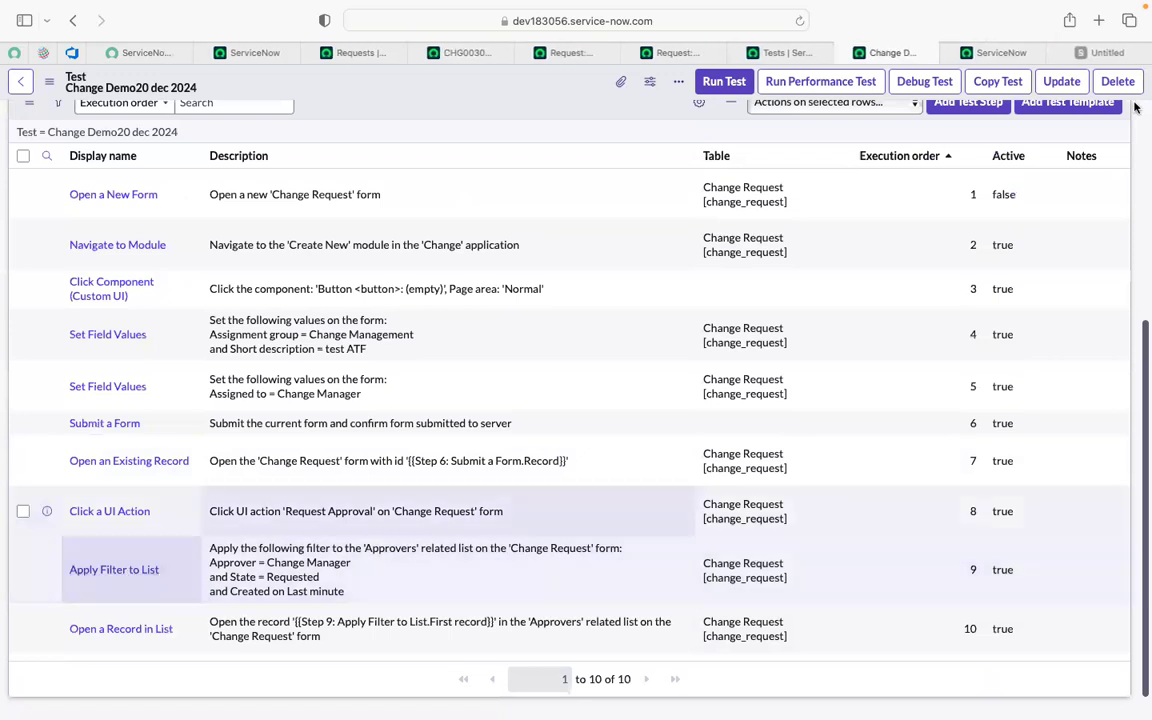
left_click(1098, 61)
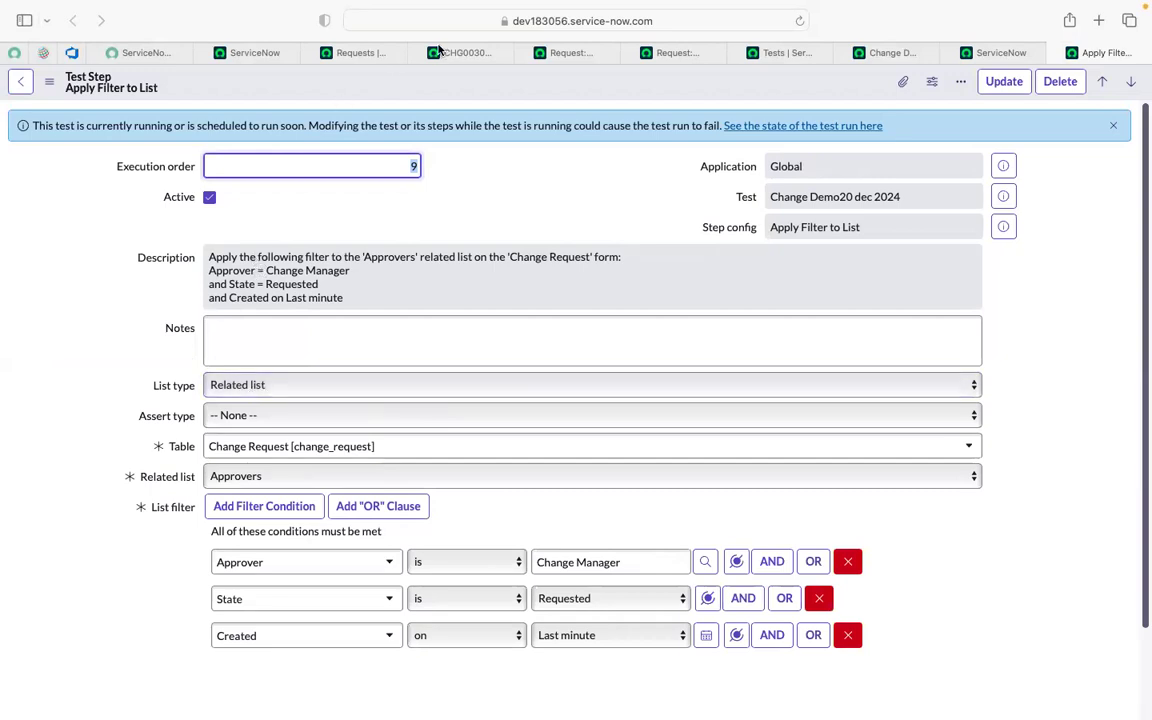
- Look over the Change Requests list, the Client Test Runner and the test's steps, and return to the Apply Filter to List step
left_click(360, 52)
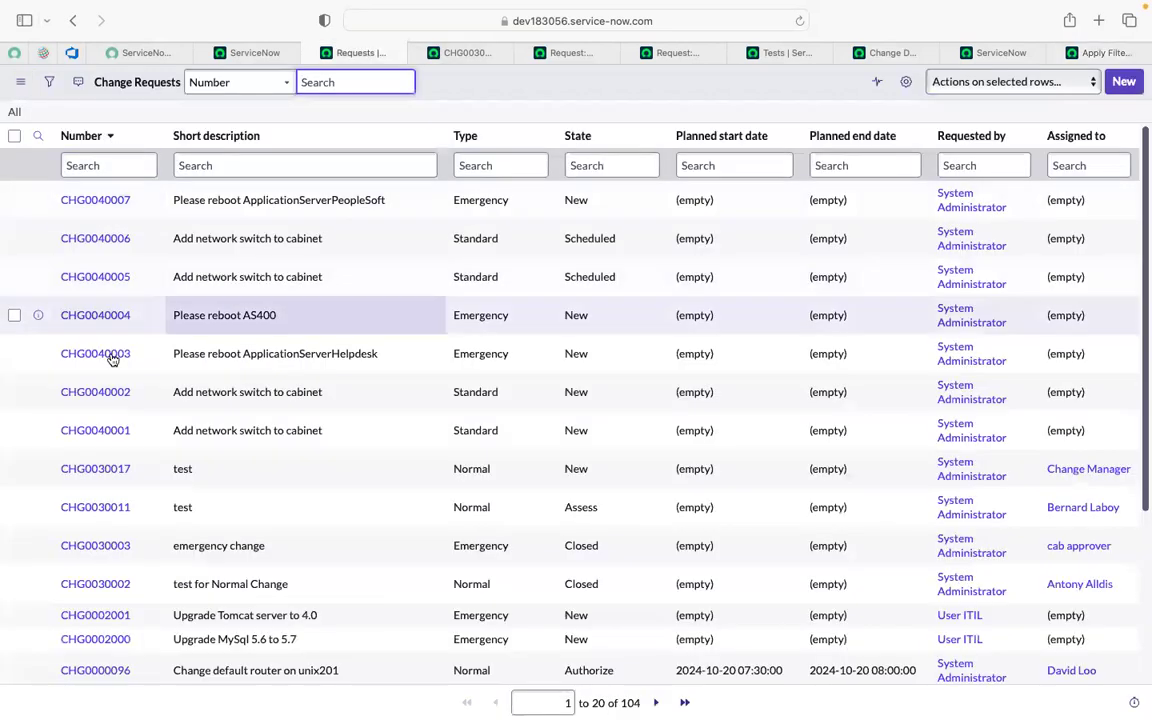
left_click(1005, 52)
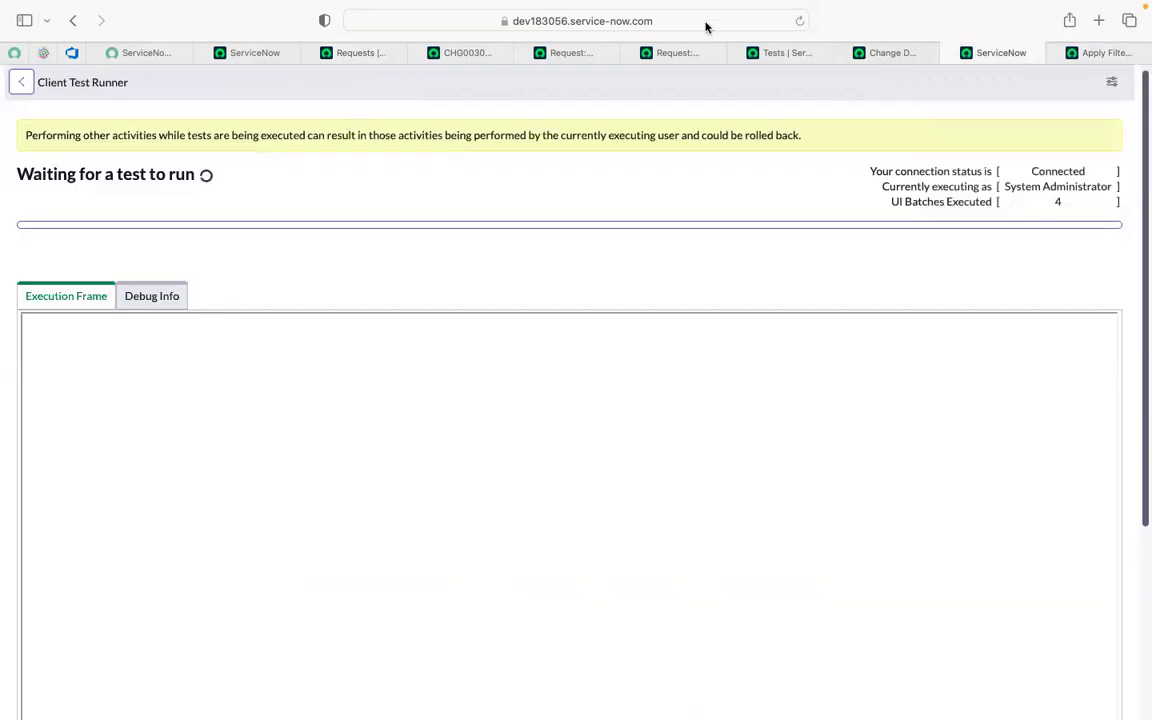
left_click(875, 52)
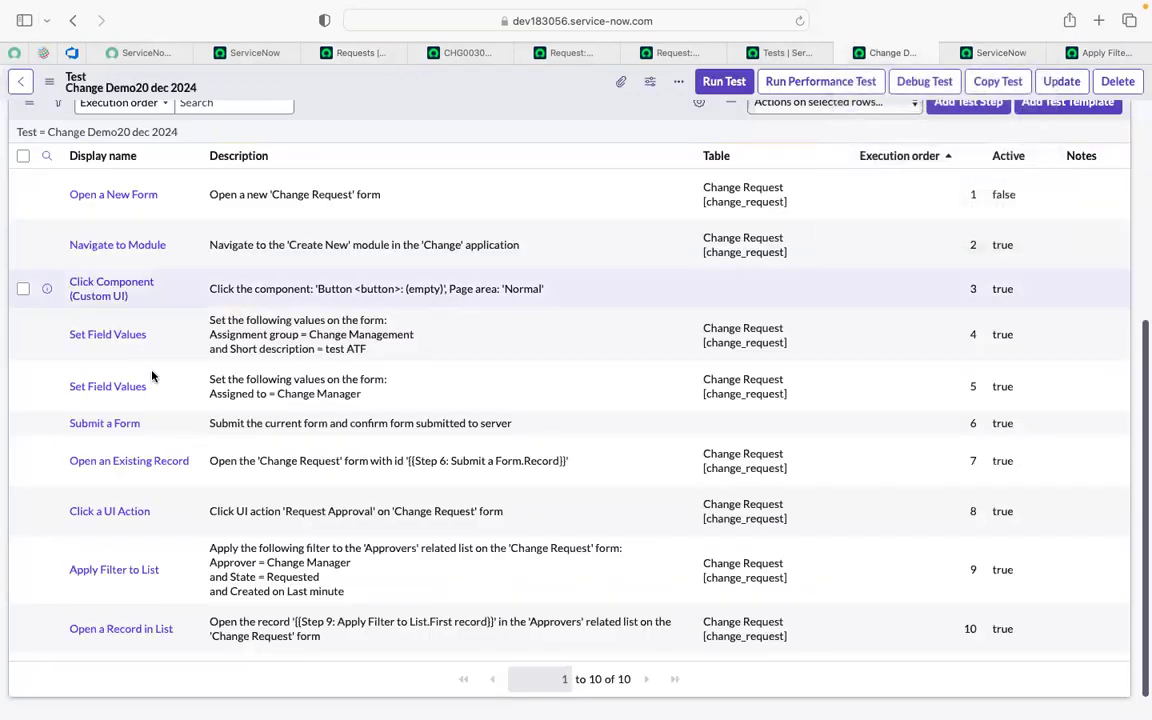
left_click(1105, 52)
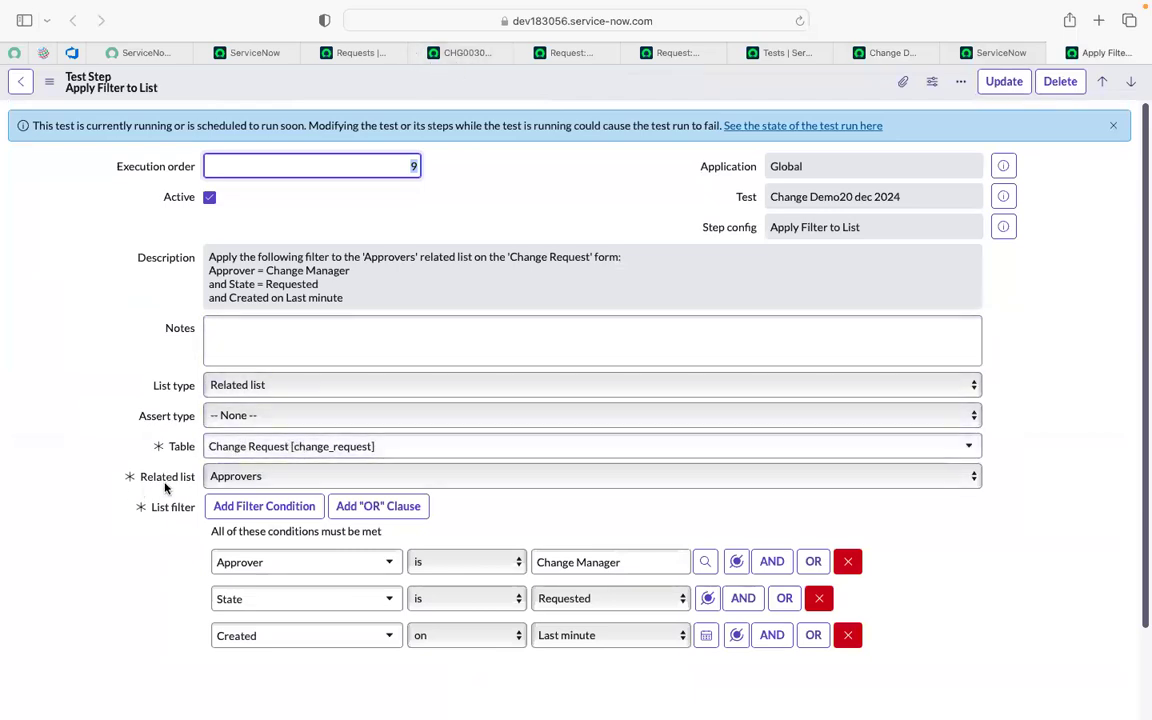
- Try List as the list type of the Apply Filter to List step, and reload the page without saving
left_click(253, 391)
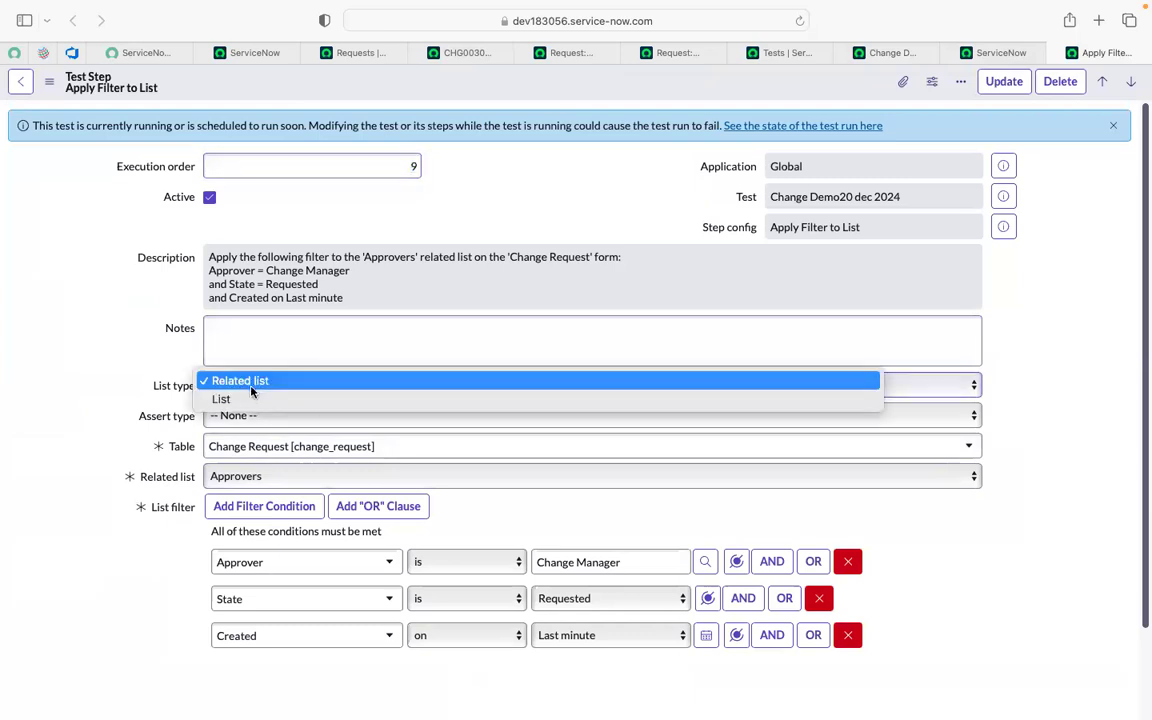
left_click(240, 400)
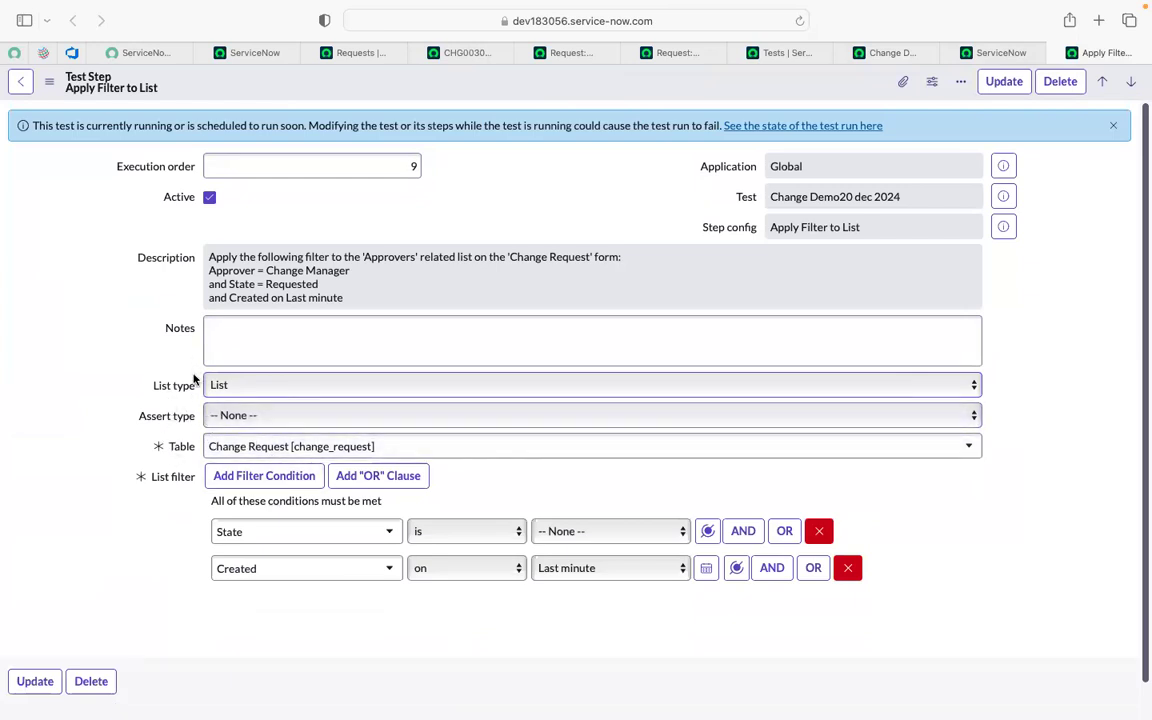
left_click(798, 25)
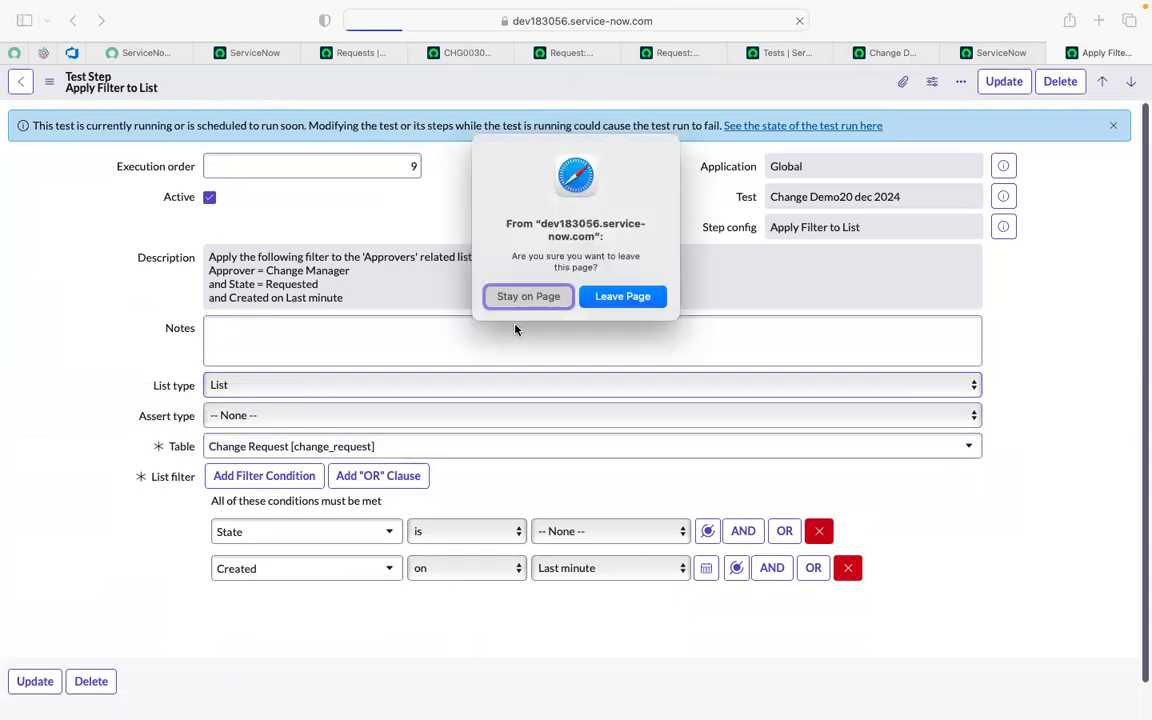
left_click(608, 298)
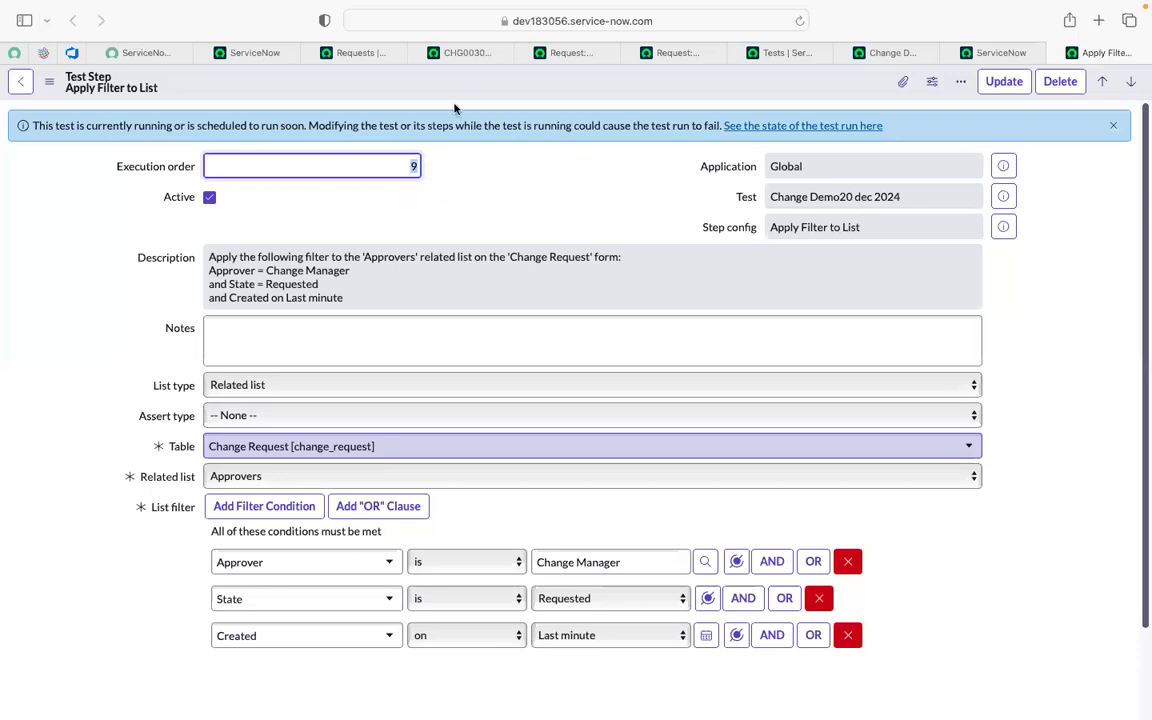
- Compare the CHG0030017 change form, which holds related lists, with the full Change Requests list
left_click(455, 50)
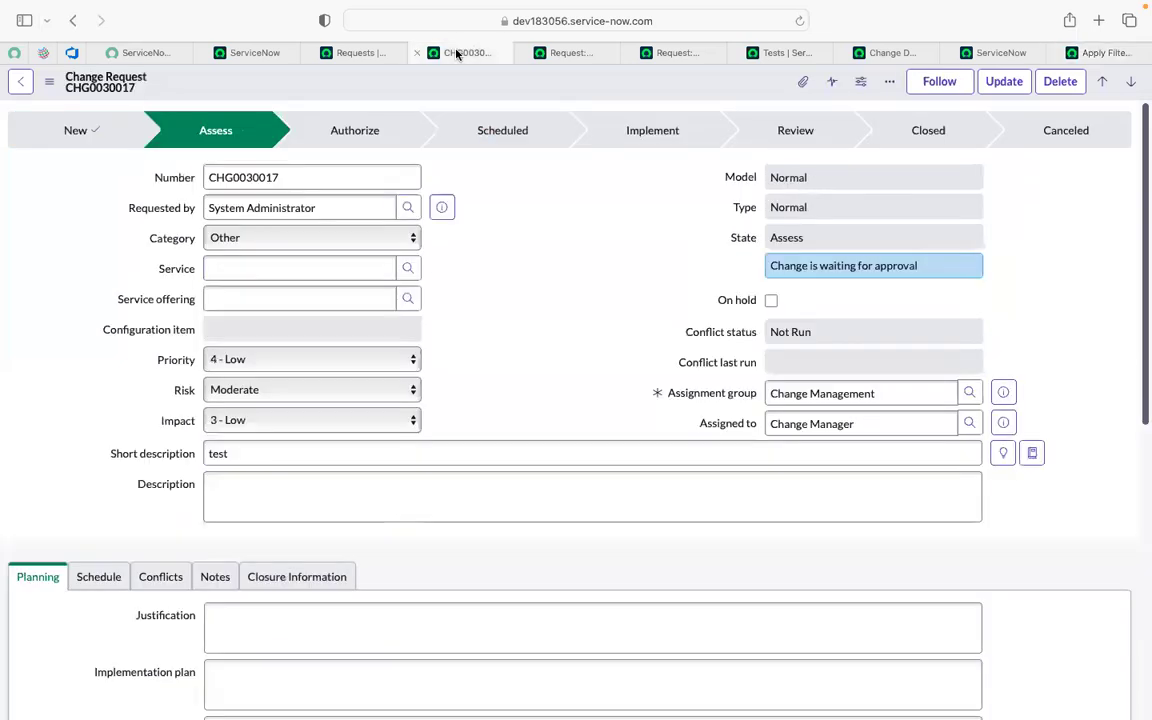
left_click(343, 55)
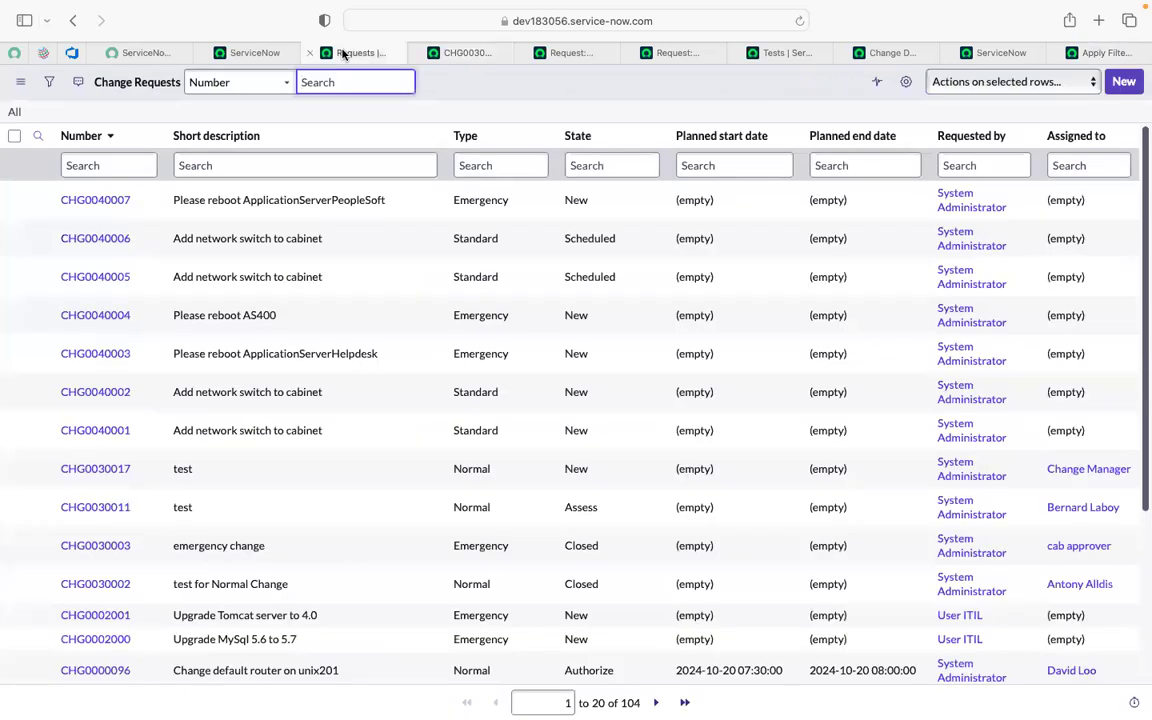